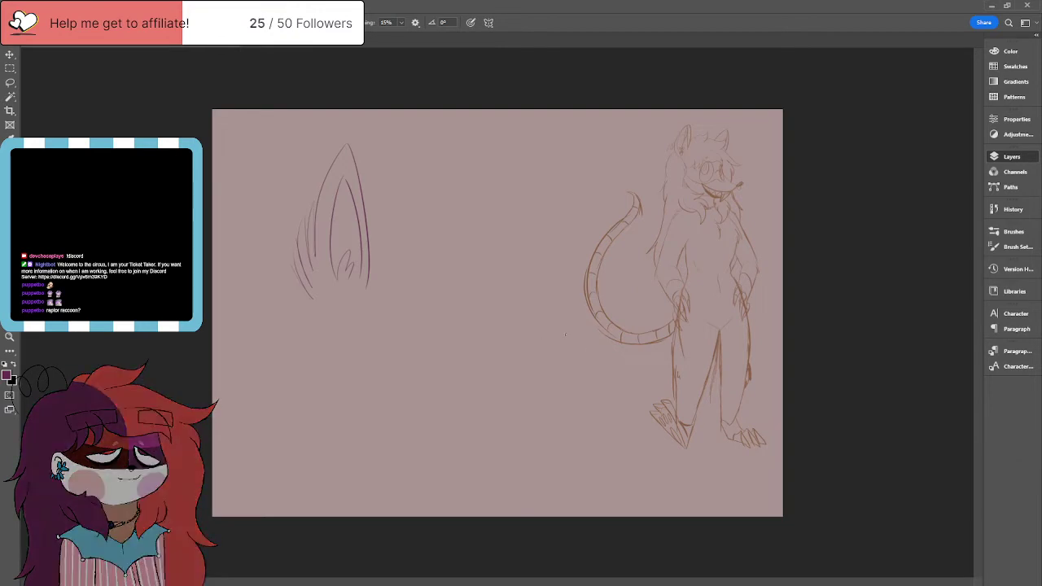
drag(616, 291, 547, 352)
drag(603, 311, 586, 419)
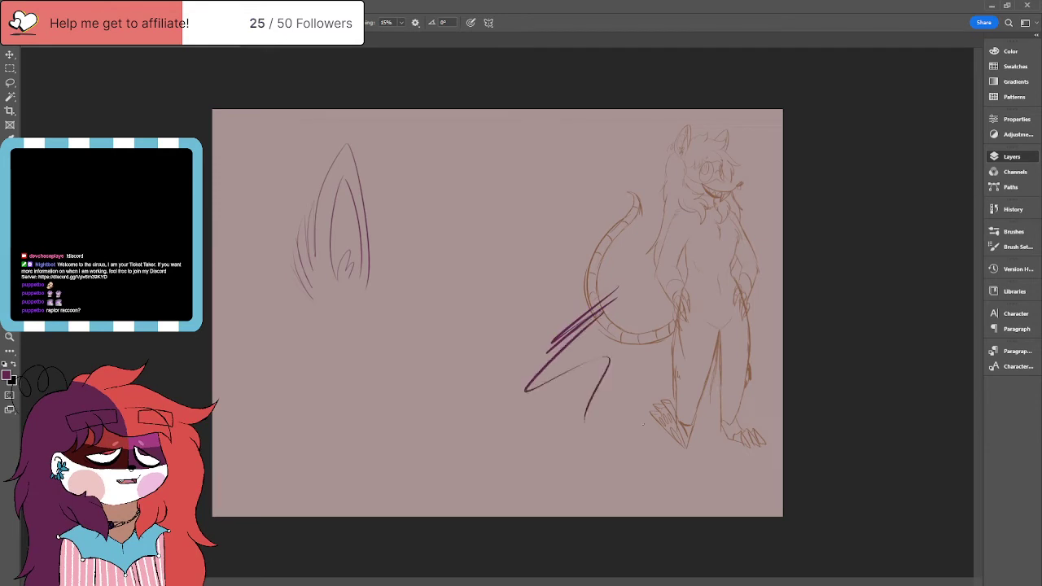
key(ctrl+z)
key(ctrl+z)
key(ctrl+z)
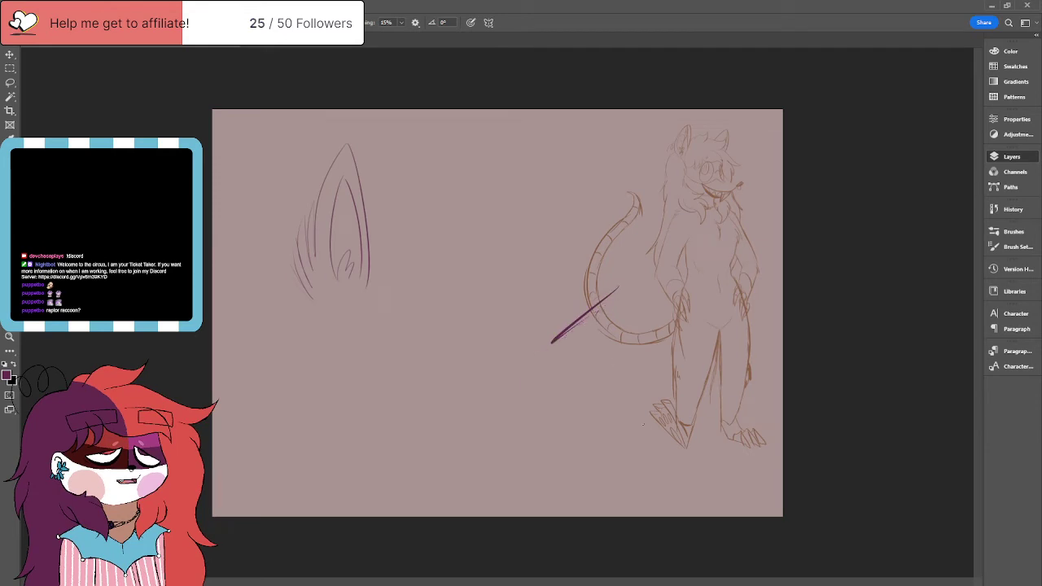
key(ctrl+z)
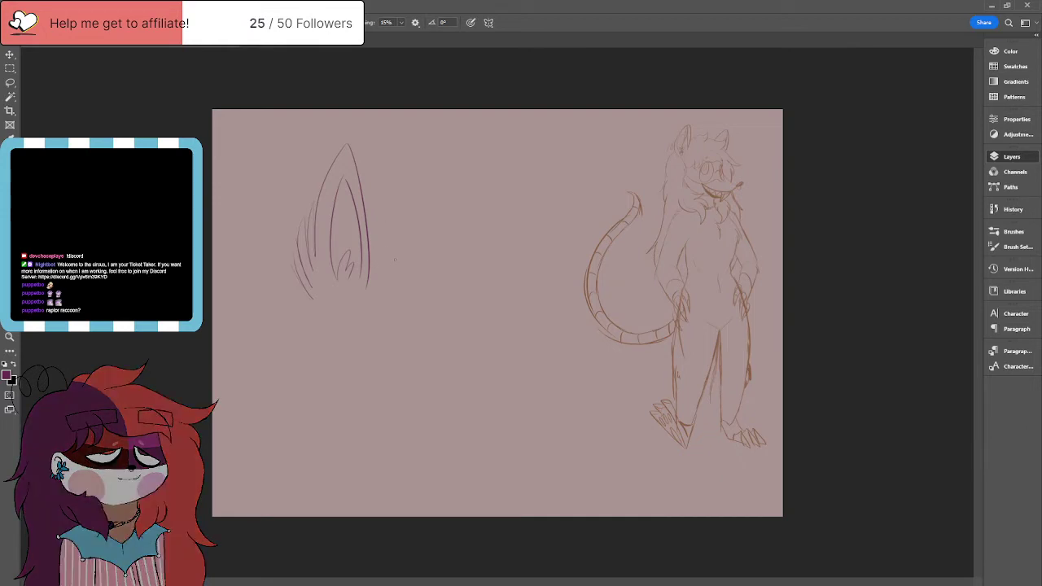
Step: Sketch a second pointed ear, short hair tufts between the ears and the sweeping locks of a fringe below them
mouse_move(415, 266)
mouse_down()
mouse_move(487, 170)
mouse_move(499, 214)
mouse_move(456, 287)
mouse_up()
drag(489, 192, 452, 290)
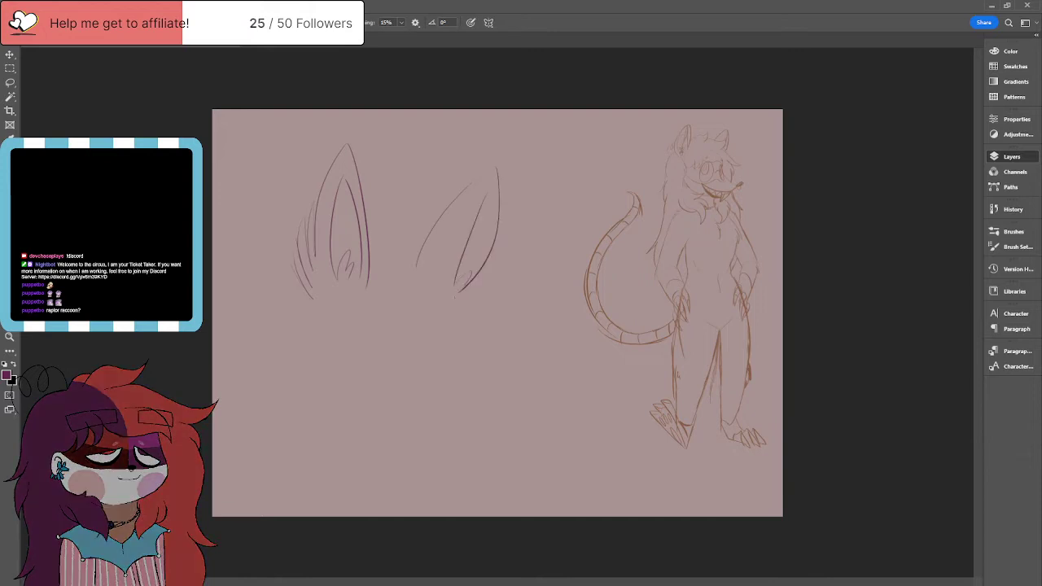
drag(489, 199, 469, 279)
mouse_move(397, 215)
mouse_down()
mouse_move(393, 249)
mouse_move(475, 288)
mouse_up()
mouse_move(427, 280)
mouse_down()
mouse_move(463, 280)
mouse_move(447, 392)
mouse_up()
drag(366, 322, 445, 373)
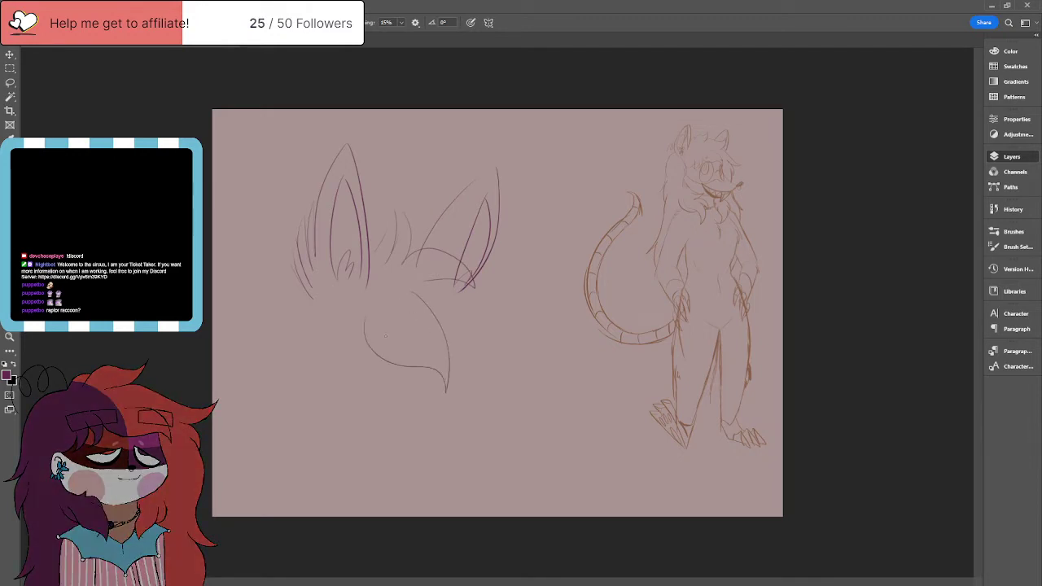
mouse_move(354, 374)
mouse_down()
mouse_move(355, 335)
mouse_move(320, 379)
mouse_up()
drag(373, 289, 299, 330)
drag(426, 284, 450, 293)
Step: Clear all the purple ear and hair sketching, keeping the brown full-body figure
key(Delete)
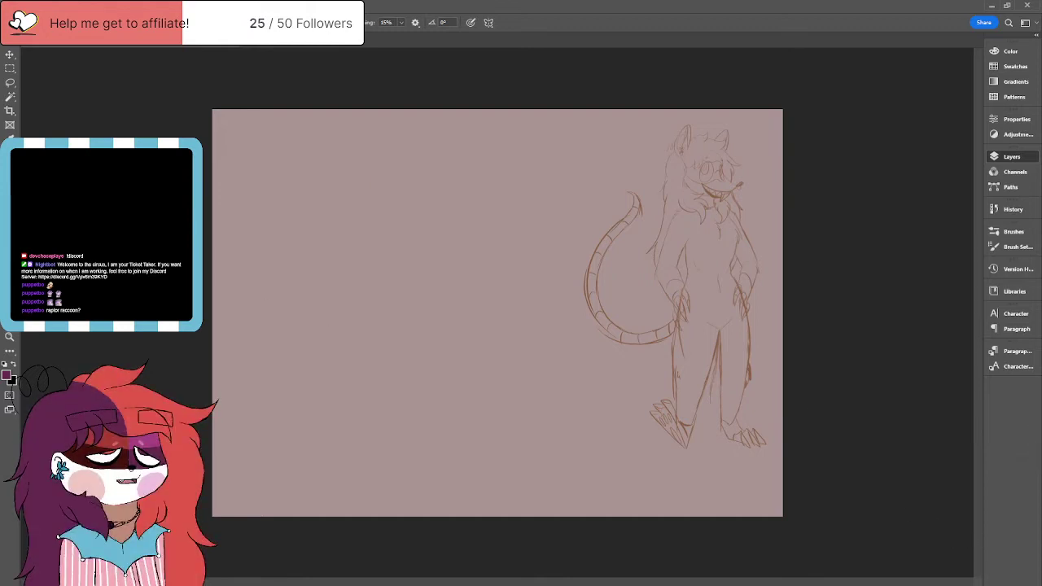
Step: Sketch the purple outline of a large rounded ear with a folded inner edge in the empty canvas area beside the figure
click(11, 338)
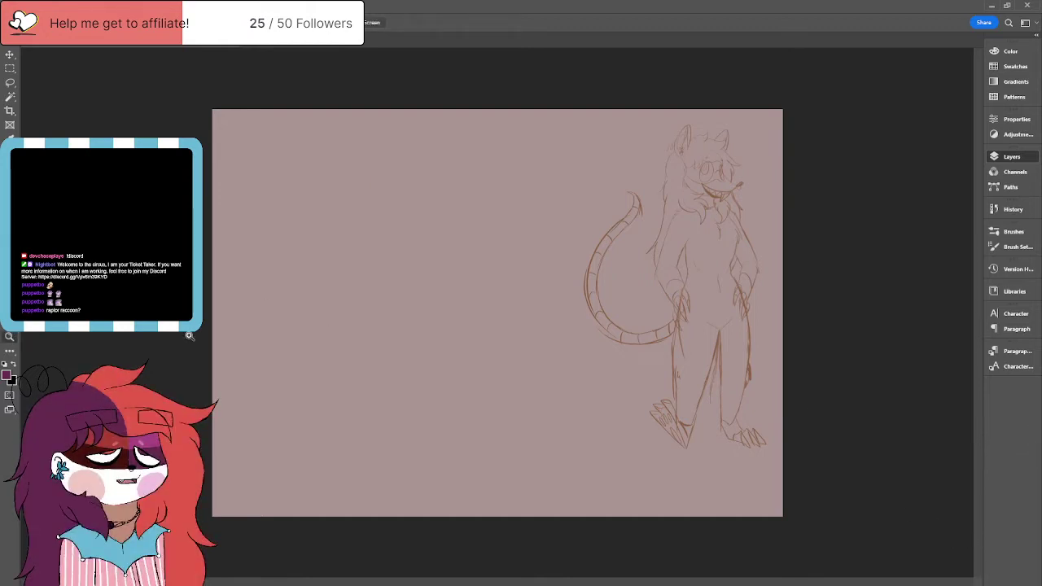
click(383, 210)
key(b)
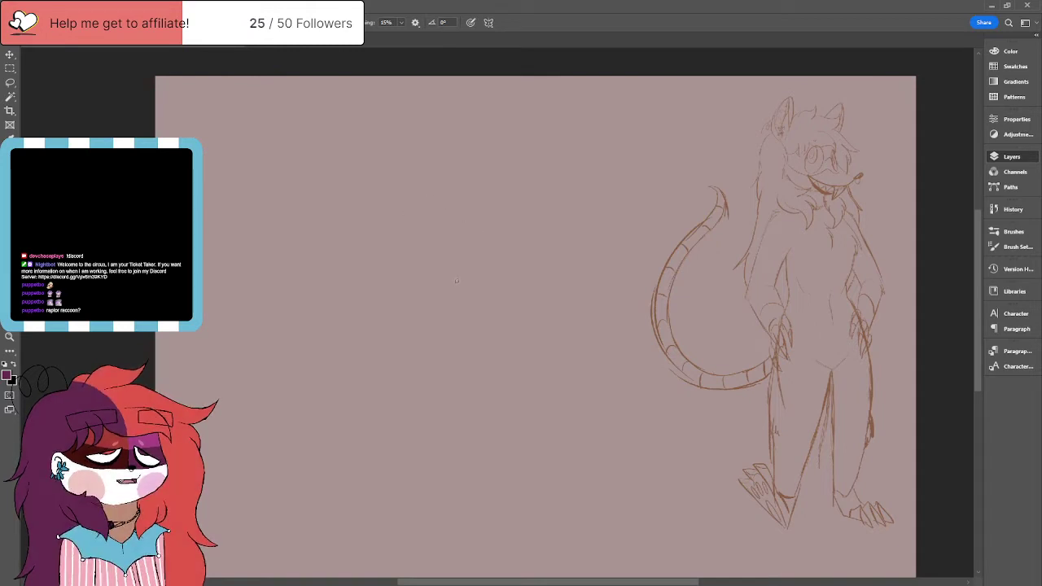
mouse_move(410, 279)
mouse_down()
mouse_move(466, 167)
mouse_move(460, 204)
mouse_move(425, 251)
mouse_up()
mouse_move(478, 155)
mouse_down()
mouse_move(511, 178)
mouse_move(531, 258)
mouse_move(507, 314)
mouse_move(465, 323)
mouse_move(443, 316)
mouse_move(466, 173)
mouse_up()
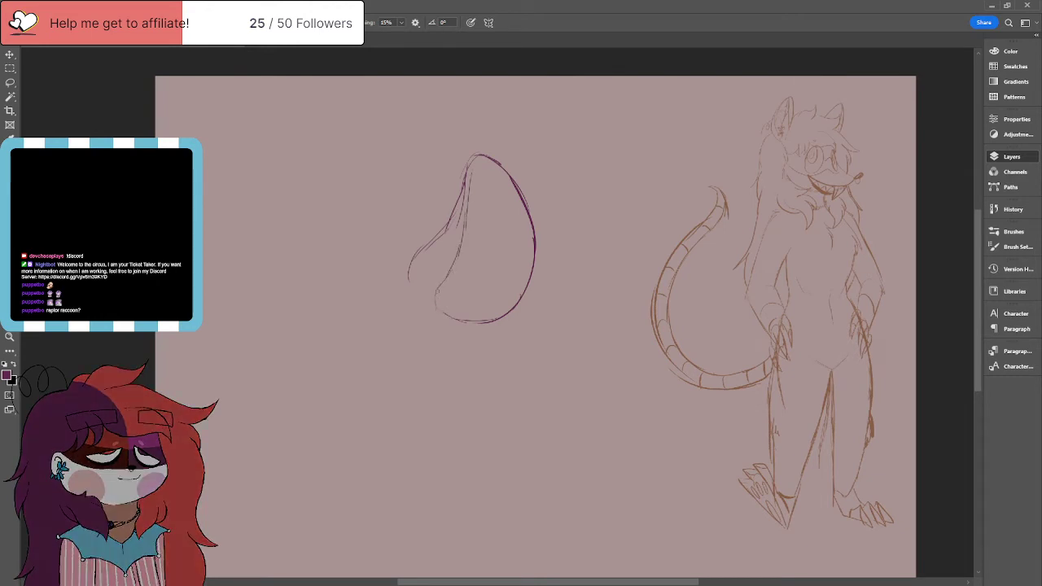
Step: Add three curved inner folds to the rounded ear and reinforce its front edge and base with sketchy strokes
drag(466, 265, 478, 316)
drag(467, 245, 498, 269)
drag(472, 210, 492, 210)
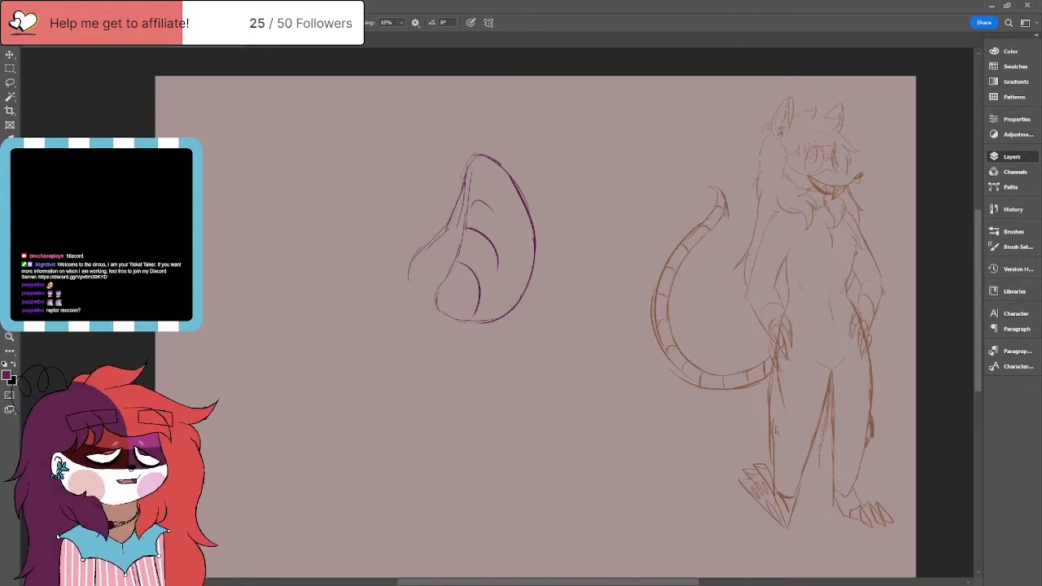
mouse_move(469, 161)
mouse_down()
mouse_move(446, 233)
mouse_move(421, 254)
mouse_up()
drag(456, 213, 400, 287)
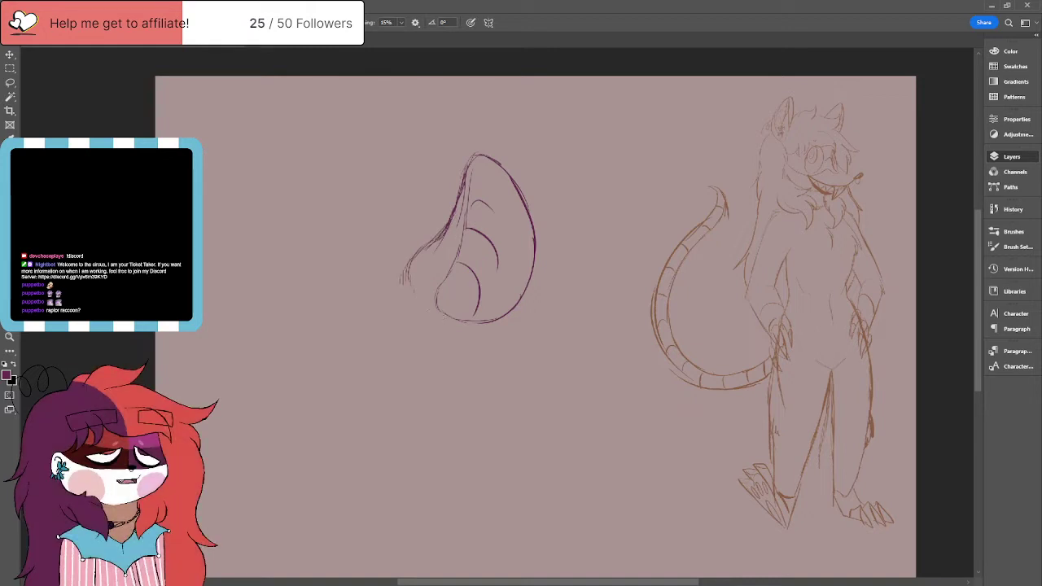
drag(487, 322, 471, 327)
Step: Sketch a tall pointed ear with an inner contour and fur tufts to the left of the rounded ear
mouse_move(241, 273)
mouse_down()
mouse_move(317, 140)
mouse_move(285, 173)
mouse_move(322, 145)
mouse_move(354, 256)
mouse_move(348, 306)
mouse_up()
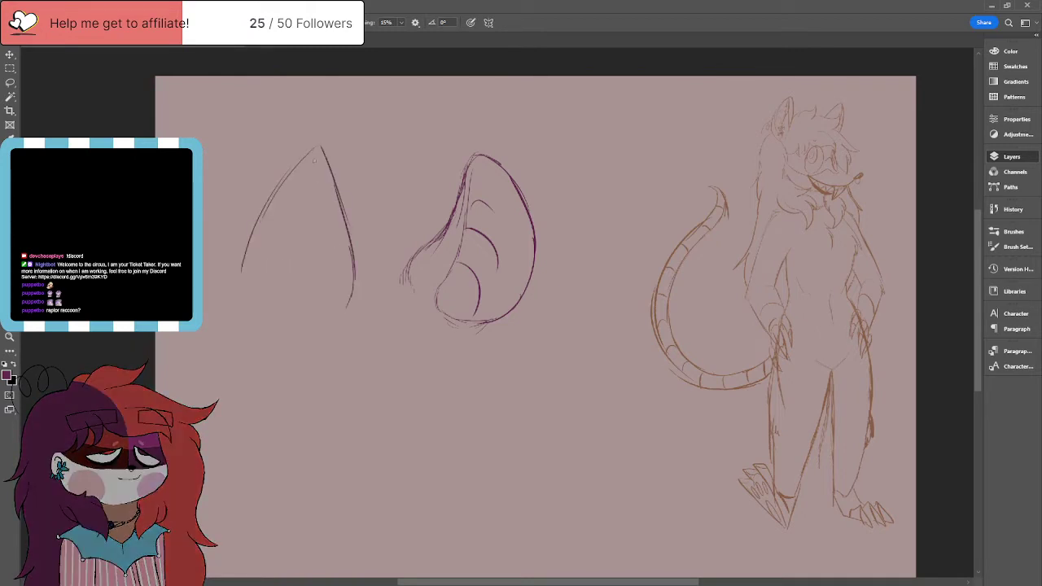
drag(303, 202, 281, 261)
mouse_move(316, 173)
mouse_down()
mouse_move(333, 301)
mouse_move(328, 307)
mouse_move(280, 266)
mouse_move(320, 299)
mouse_up()
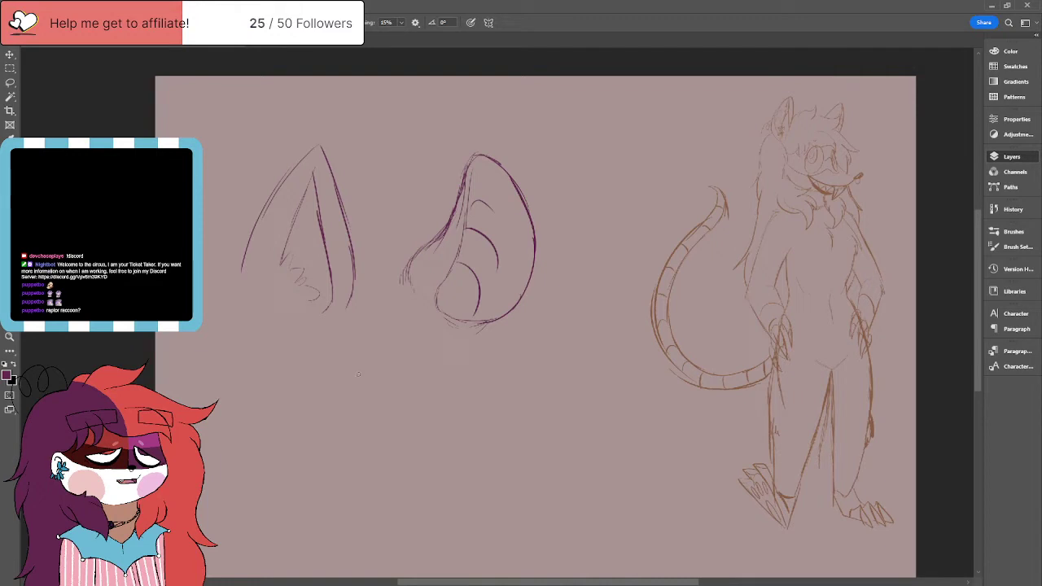
Step: Move the two ear studies slightly upward on the canvas
key(v)
drag(346, 228, 346, 194)
key(b)
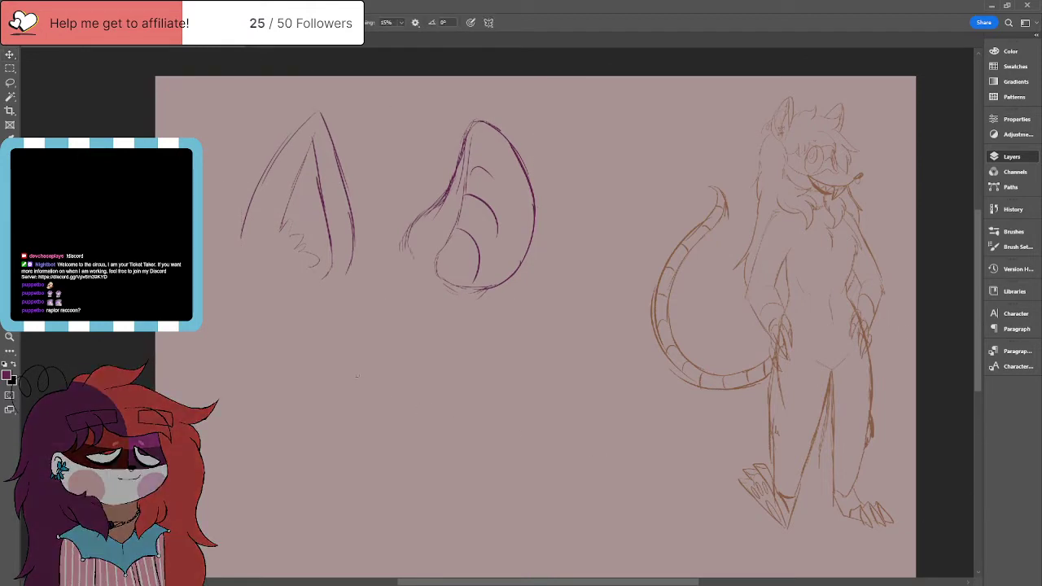
Step: Sketch a swept hairstyle below the ear studies, with an upturned tuft on top and long pointed fringe locks
scroll(357, 376, down, 2)
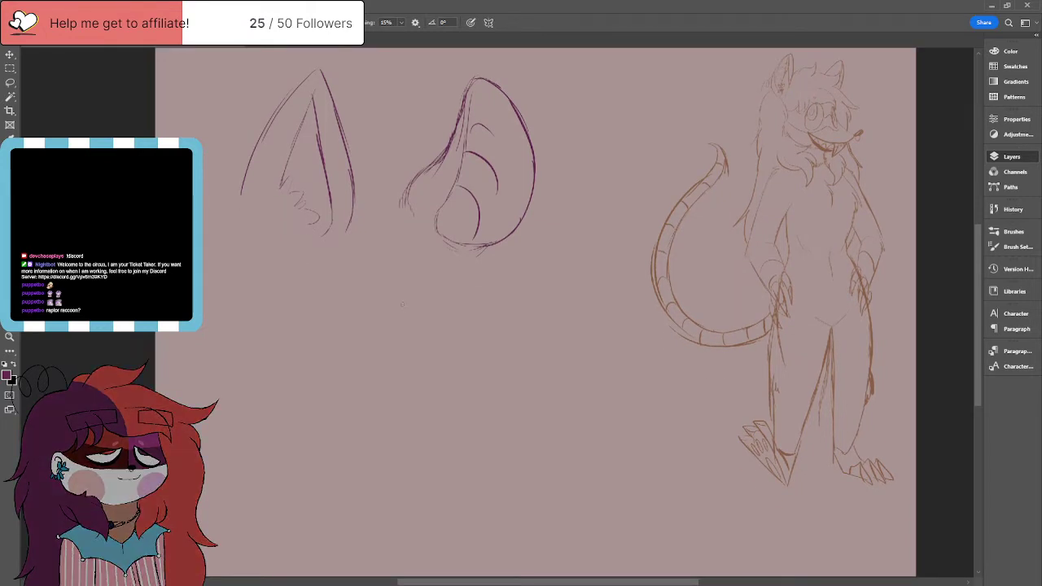
mouse_move(326, 350)
mouse_down()
mouse_move(368, 318)
mouse_move(428, 305)
mouse_up()
mouse_move(434, 272)
mouse_down()
mouse_move(579, 377)
mouse_move(539, 401)
mouse_move(506, 396)
mouse_move(568, 501)
mouse_up()
drag(529, 448, 561, 531)
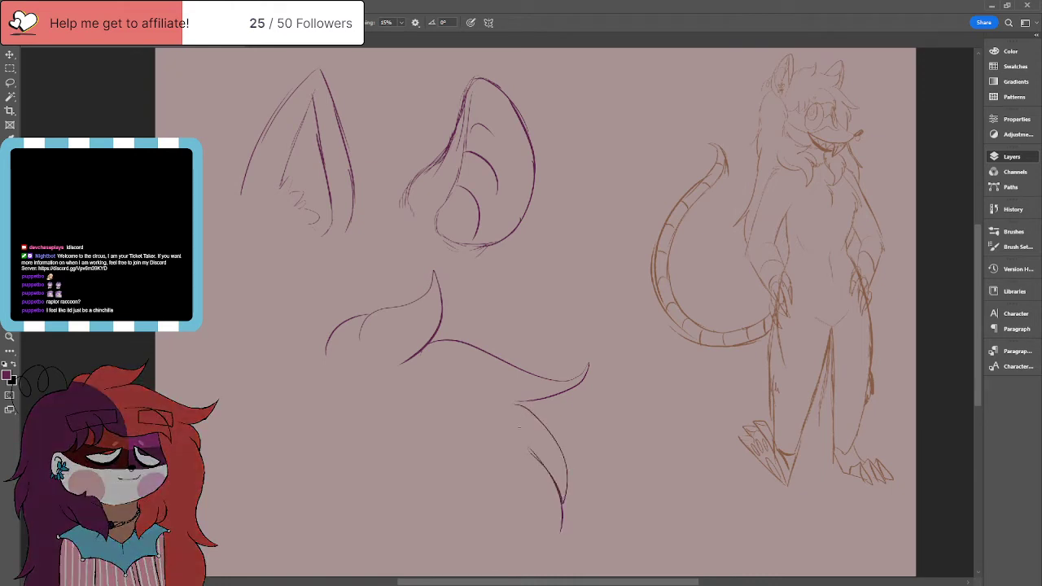
mouse_move(442, 392)
mouse_down()
mouse_move(489, 468)
mouse_move(379, 482)
mouse_up()
Step: Try several shapes for the short hair strands at the inner end of the lower fringe, undoing each attempt
mouse_move(358, 444)
mouse_down()
mouse_move(377, 480)
mouse_move(343, 438)
mouse_up()
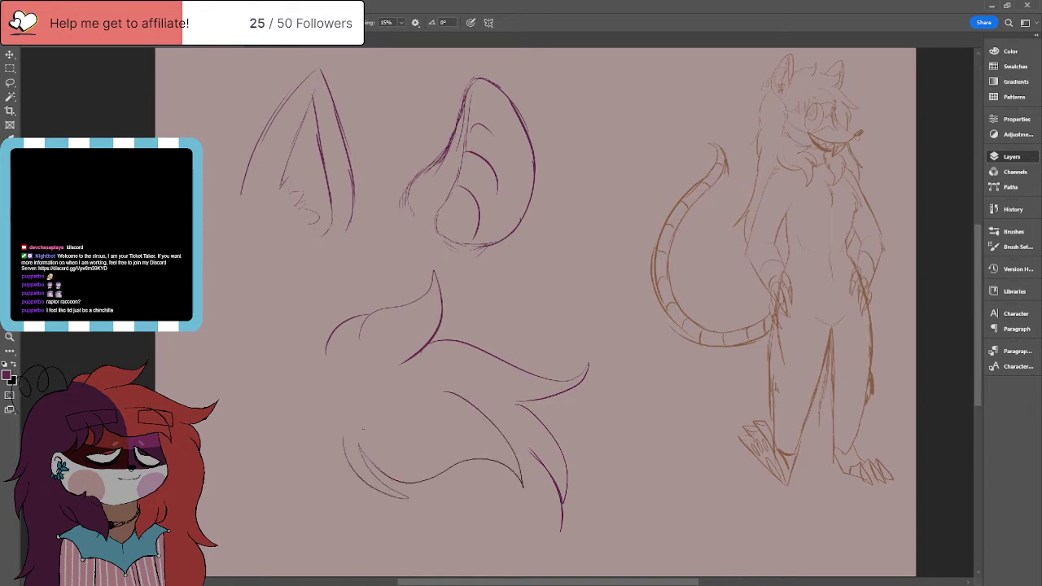
key(ctrl+z)
key(ctrl+z)
mouse_move(374, 464)
mouse_down()
mouse_move(357, 483)
mouse_move(334, 520)
mouse_up()
drag(342, 484, 334, 516)
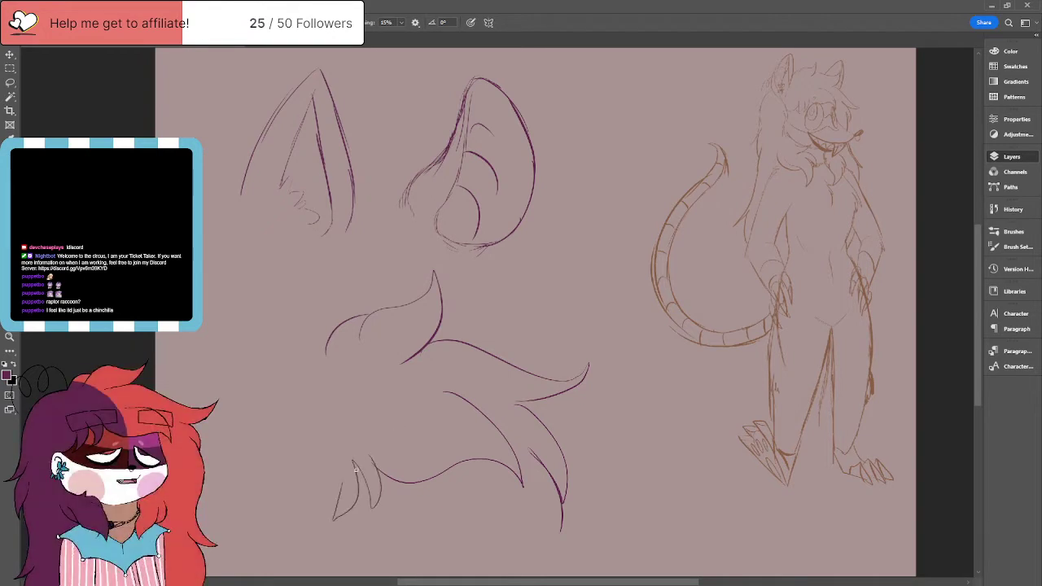
key(ctrl+z)
key(ctrl+z)
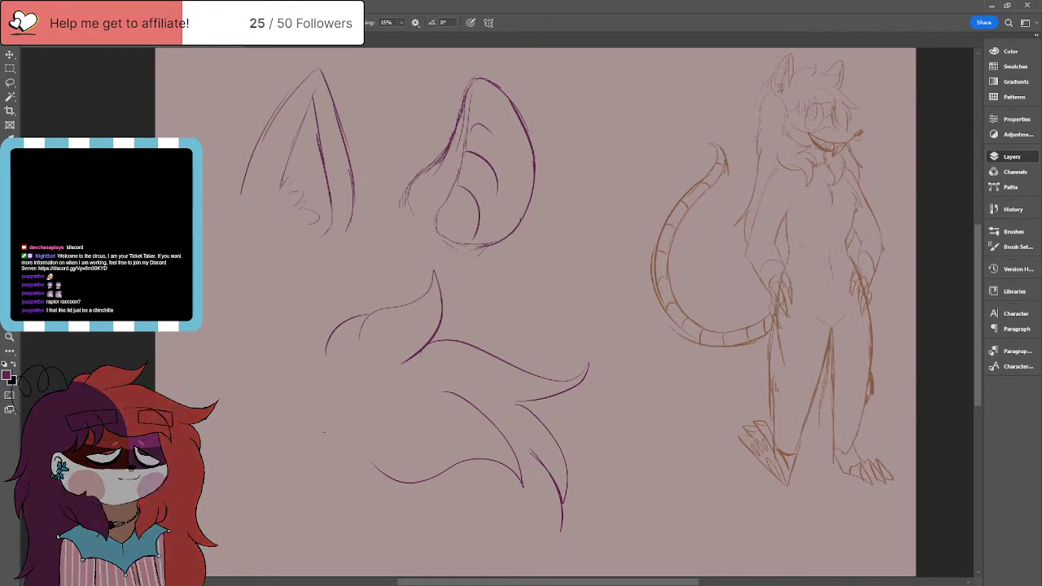
drag(374, 462, 355, 510)
mouse_move(342, 469)
mouse_down()
mouse_move(353, 509)
mouse_move(320, 479)
mouse_up()
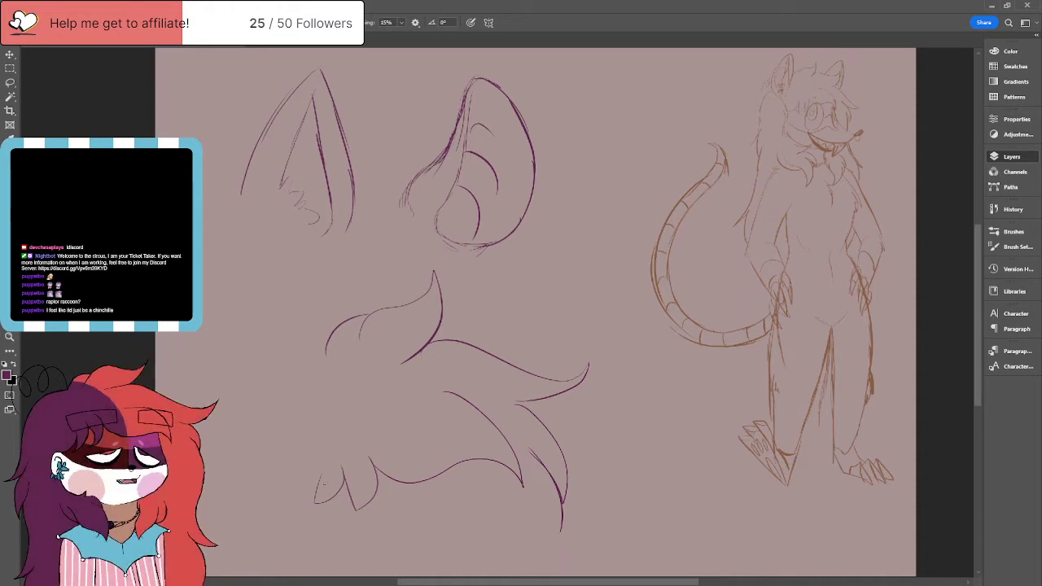
key(ctrl+z)
Step: Draw thin pointed strands and a curved side lock hanging from the inner end of the lower fringe
drag(373, 461, 374, 518)
mouse_move(361, 469)
mouse_down()
mouse_move(367, 493)
mouse_move(355, 513)
mouse_up()
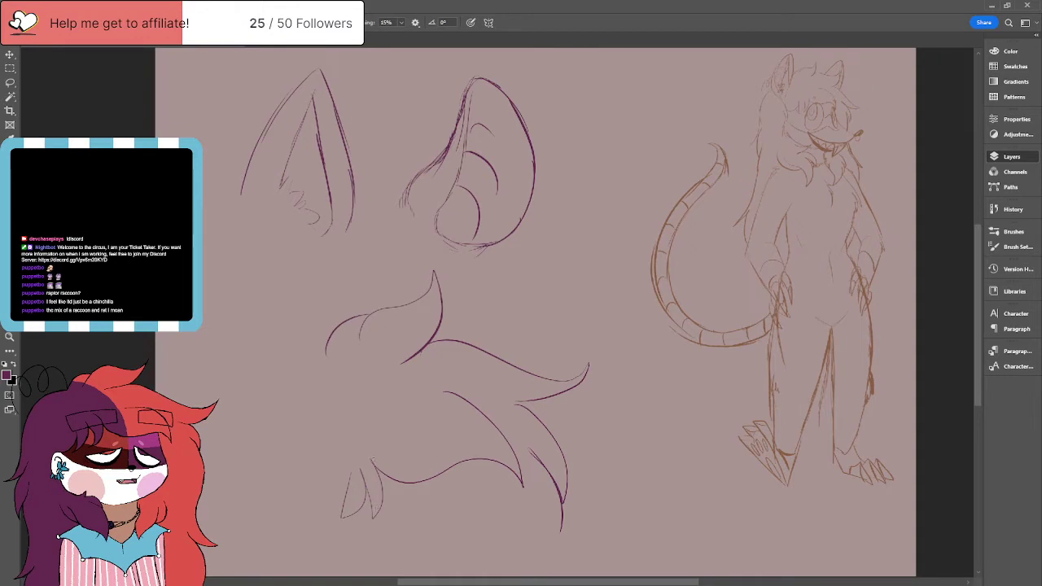
mouse_move(350, 475)
mouse_down()
mouse_move(337, 518)
mouse_move(317, 525)
mouse_move(347, 494)
mouse_up()
drag(320, 532, 329, 524)
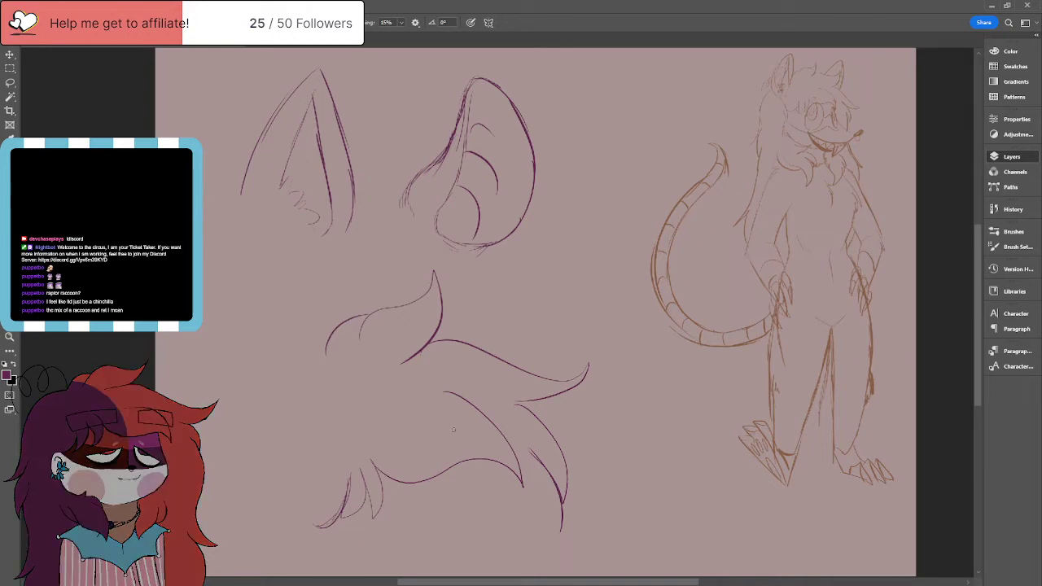
Step: Try a side outline rising from the hanging lock and a long slanted ear edge, undoing the strokes
mouse_move(315, 525)
mouse_down()
mouse_move(302, 420)
mouse_move(252, 270)
mouse_up()
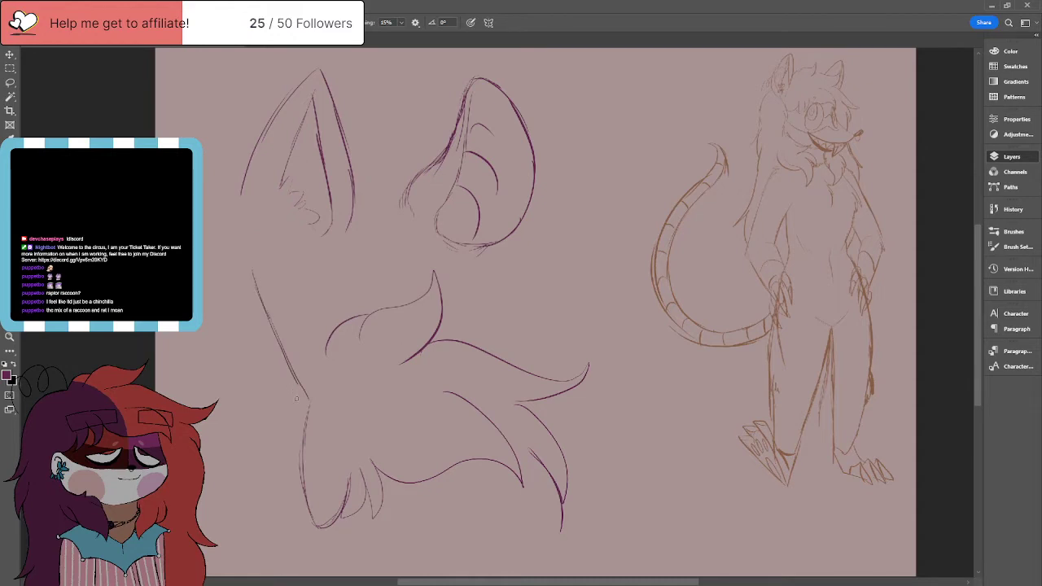
key(ctrl+z)
key(ctrl+z)
key(ctrl+z)
key(ctrl+z)
key(ctrl+z)
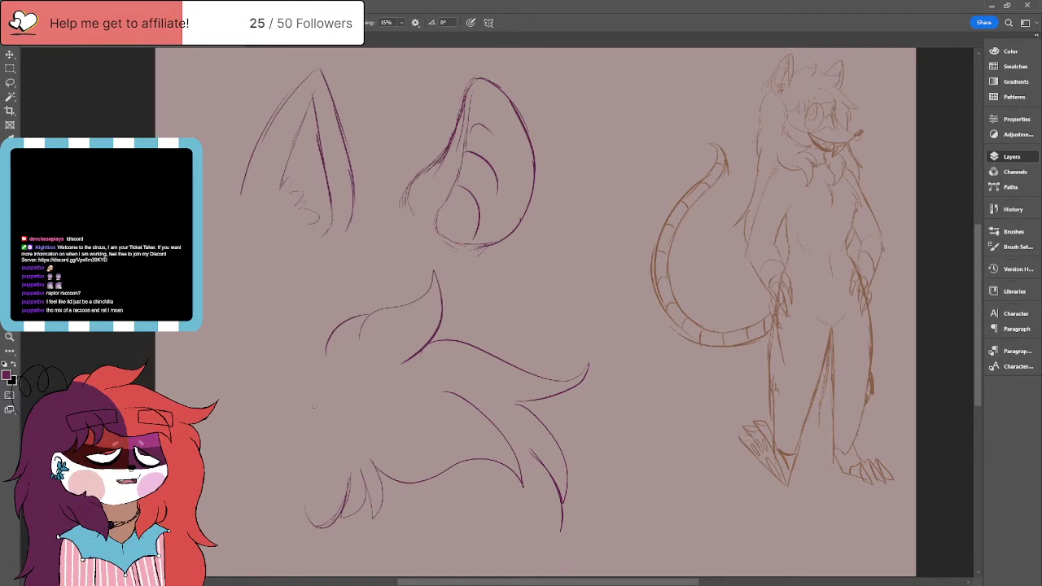
drag(314, 390, 252, 257)
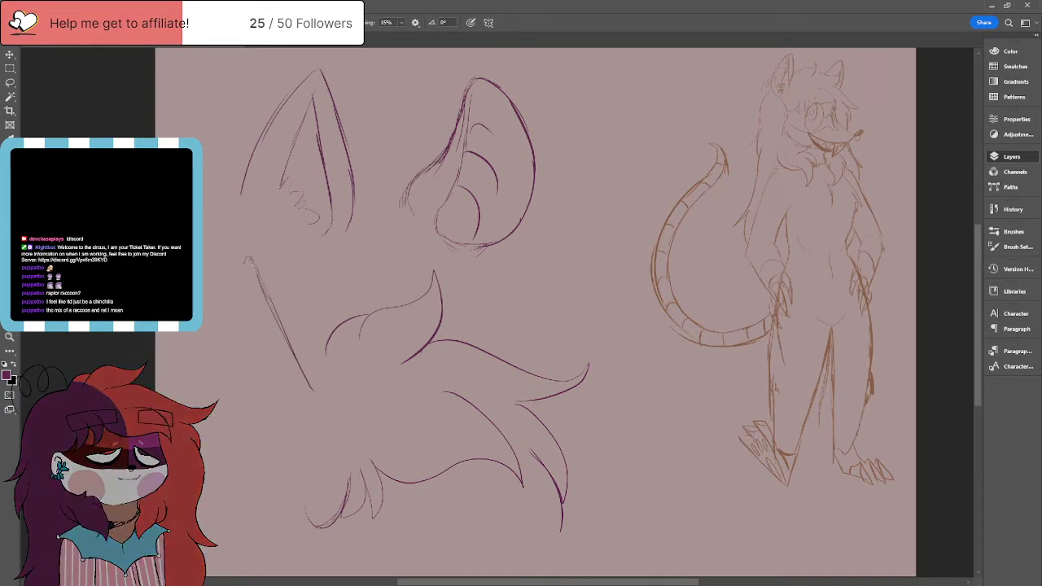
drag(248, 256, 234, 293)
key(ctrl+z)
key(ctrl+z)
Step: Sketch the head's large near ear with a curved outer edge, a leaf-shaped inner contour and a small tuft at the hairline
mouse_move(291, 479)
mouse_down()
mouse_move(243, 423)
mouse_move(241, 352)
mouse_move(267, 300)
mouse_up()
mouse_move(248, 369)
mouse_down()
mouse_move(270, 297)
mouse_move(239, 397)
mouse_move(249, 440)
mouse_move(280, 486)
mouse_up()
drag(272, 301, 331, 380)
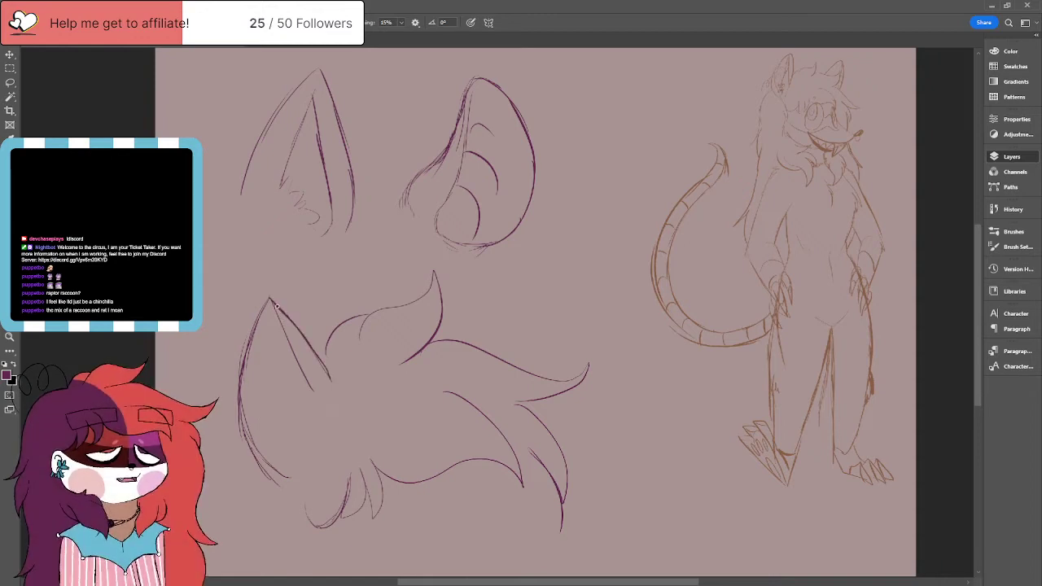
mouse_move(268, 299)
mouse_down()
mouse_move(261, 358)
mouse_move(277, 416)
mouse_move(302, 437)
mouse_up()
mouse_move(274, 311)
mouse_down()
mouse_move(311, 412)
mouse_move(305, 450)
mouse_move(295, 440)
mouse_move(301, 335)
mouse_move(330, 337)
mouse_up()
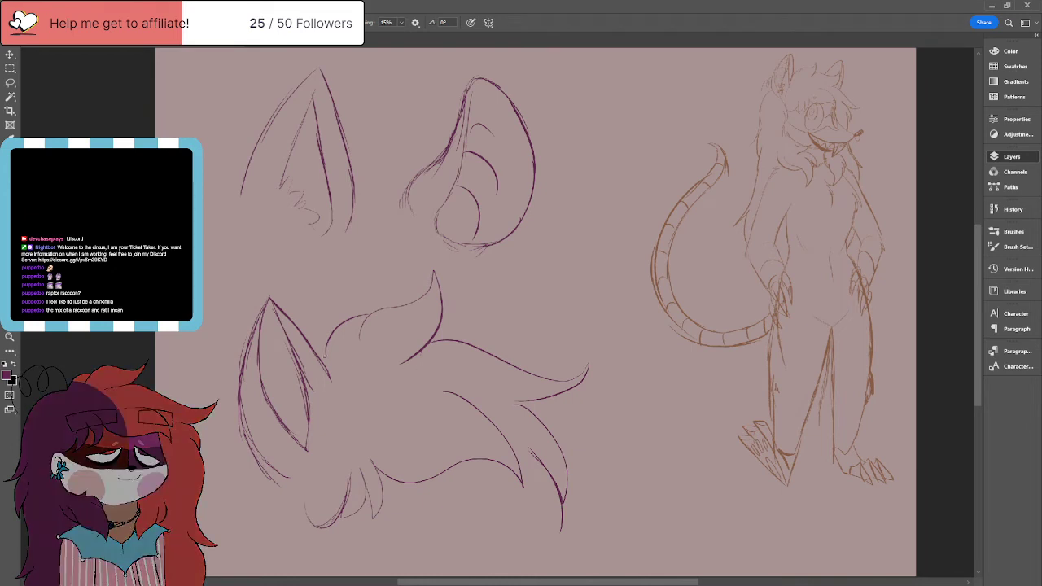
drag(309, 345, 323, 357)
Step: Sketch the smaller far ear behind the fringe and a line curving from the near ear down to the hanging lock
mouse_move(454, 339)
mouse_down()
mouse_move(484, 272)
mouse_move(511, 364)
mouse_up()
drag(478, 287, 478, 355)
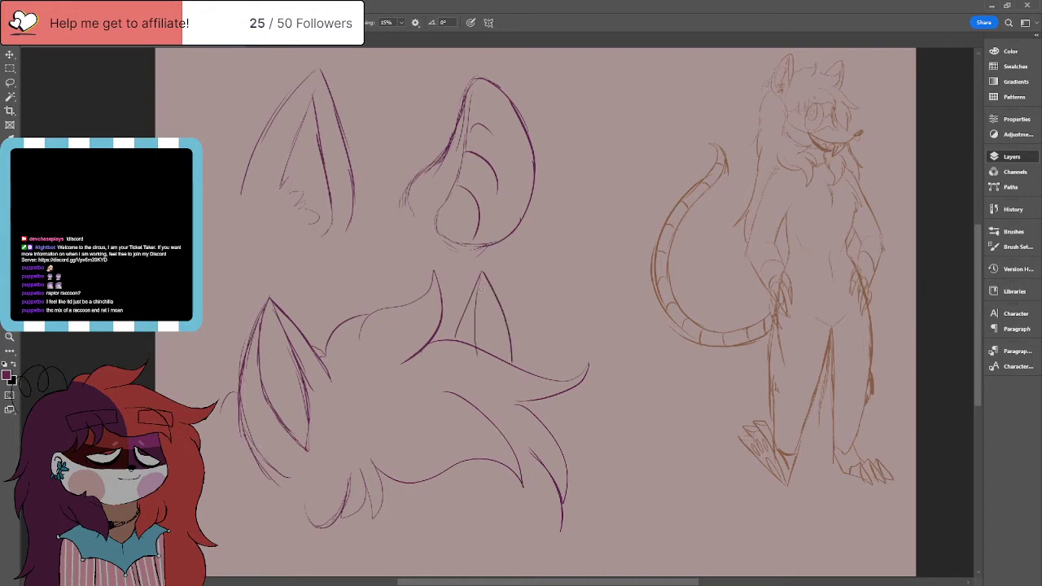
drag(496, 303, 505, 363)
mouse_move(321, 359)
mouse_down()
mouse_move(332, 411)
mouse_move(308, 495)
mouse_up()
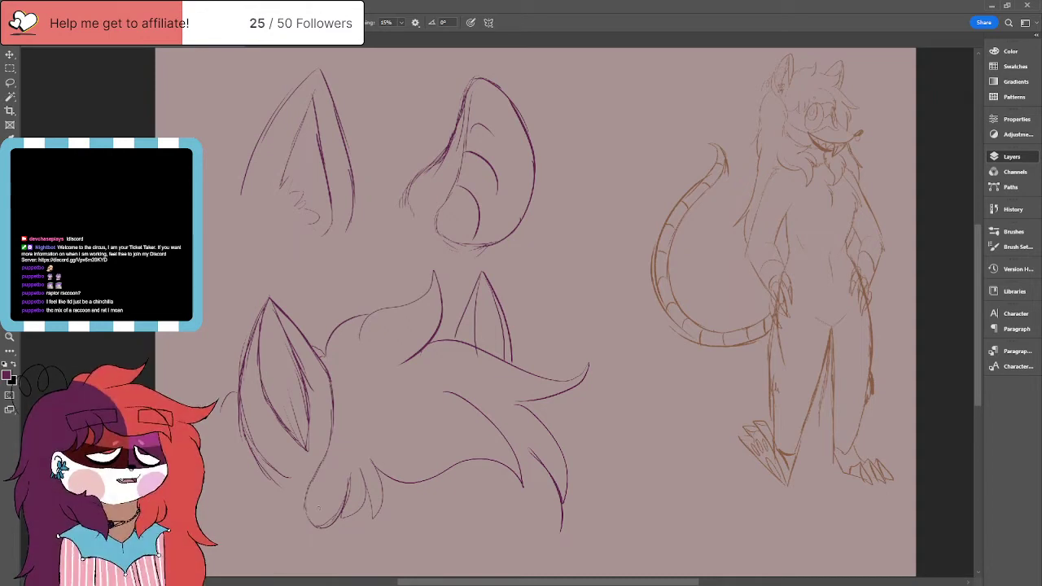
Step: Erase the lower part of the line beneath the near ear and clean up the stray strokes along the ear's outer edge
scroll(319, 507, down, 2)
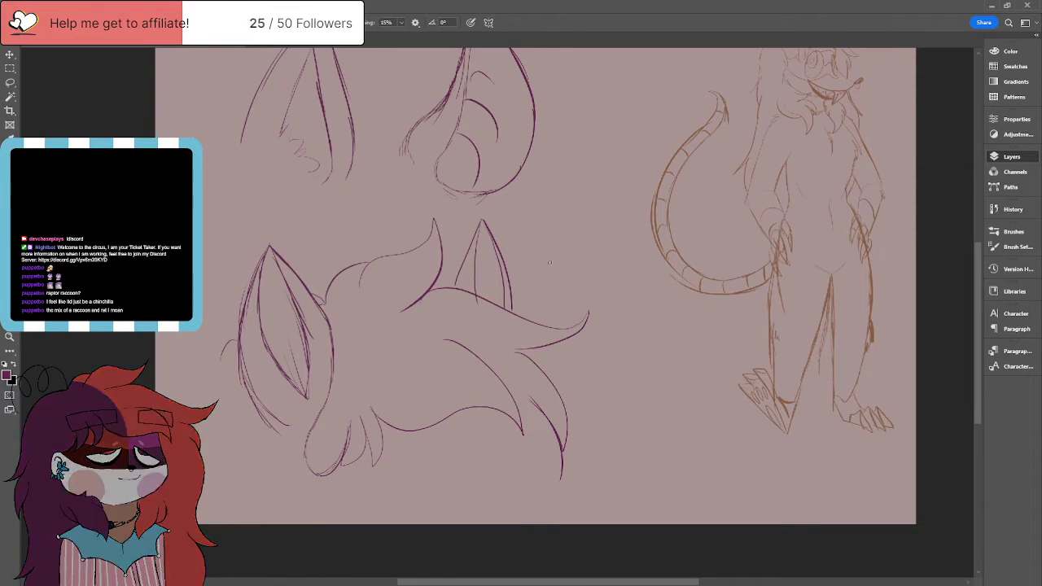
key(e)
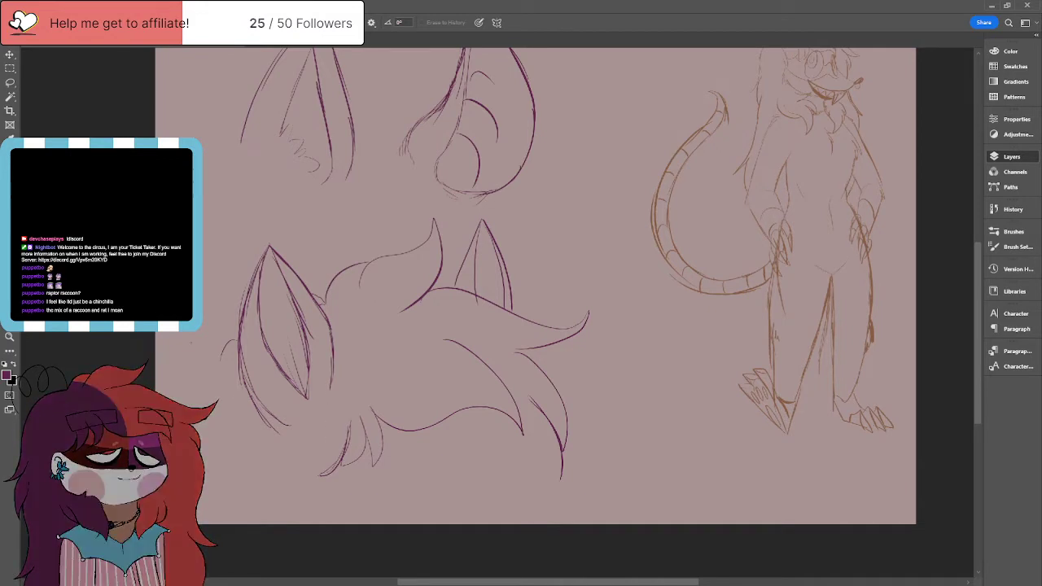
key(b)
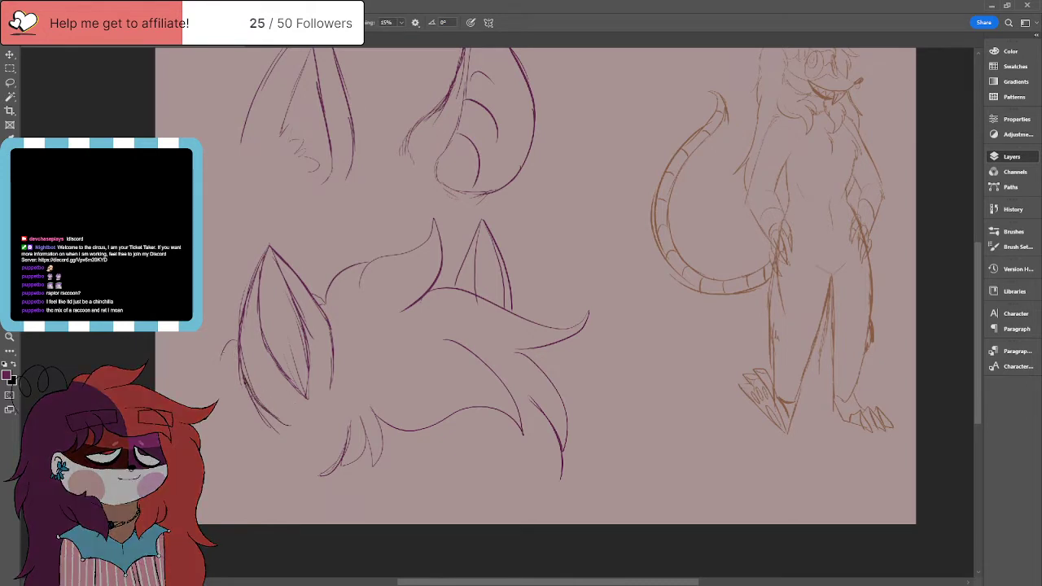
key(e)
drag(247, 386, 277, 432)
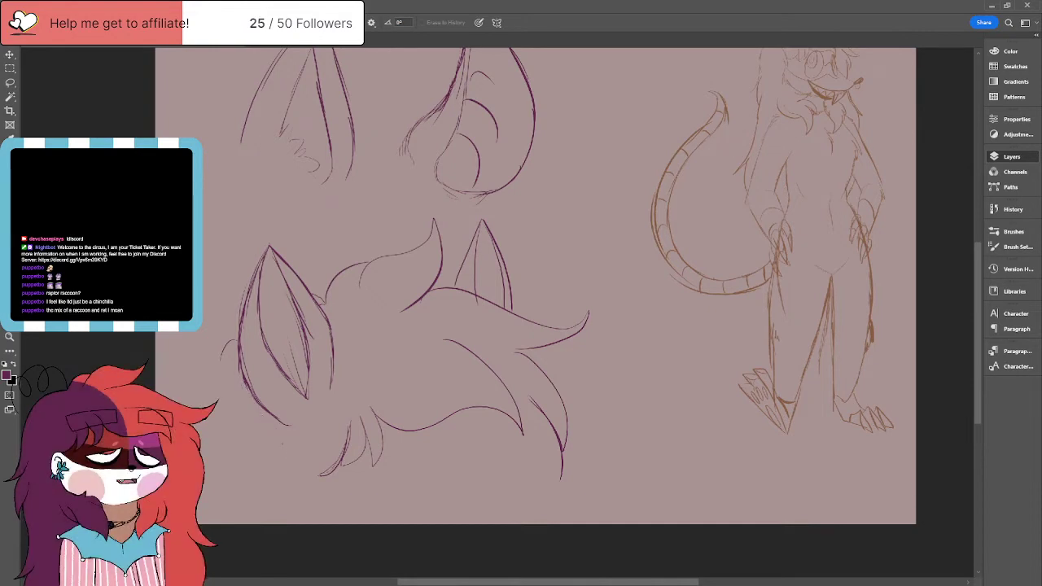
key(b)
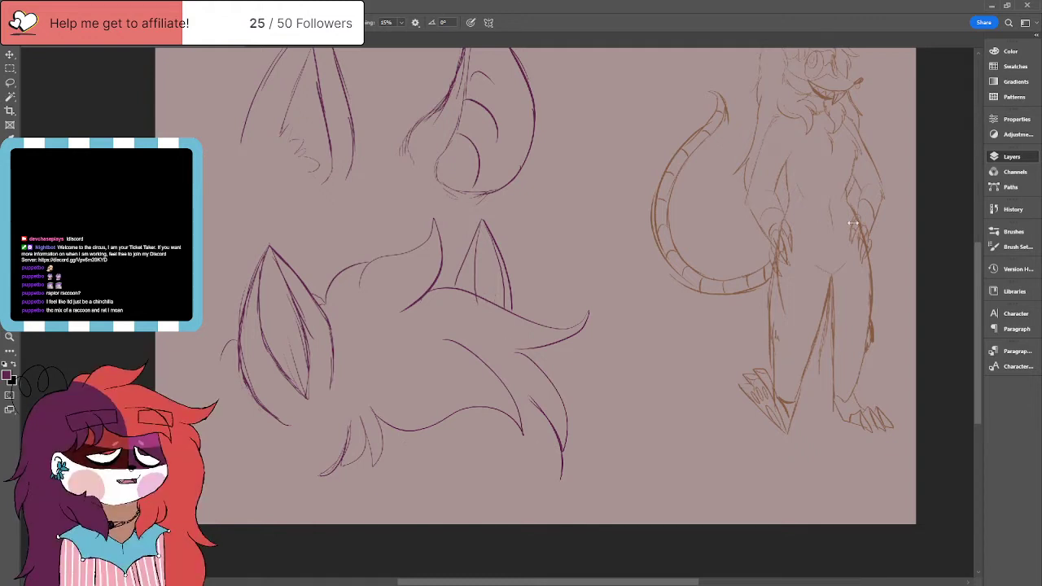
Step: Move the purple head and ear sketch well up the canvas
key(ctrl+z)
key(v)
mouse_move(330, 324)
mouse_down()
mouse_move(308, 167)
mouse_move(318, 165)
mouse_up()
key(b)
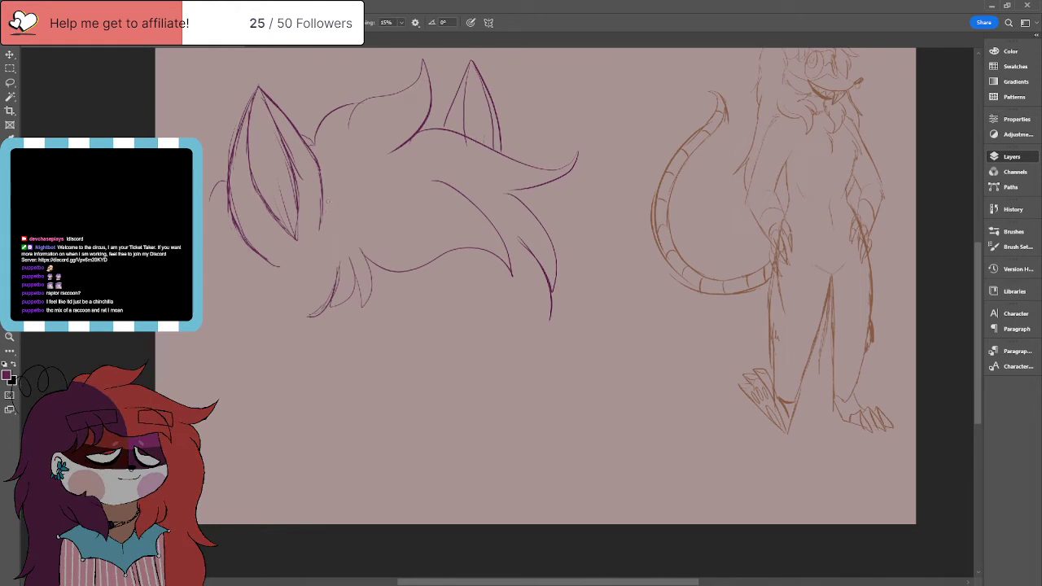
Step: Sketch a slanted hairline beneath the near ear, erase the overlapping strokes and redraw the line to close the ear's base
drag(339, 194, 269, 277)
key(e)
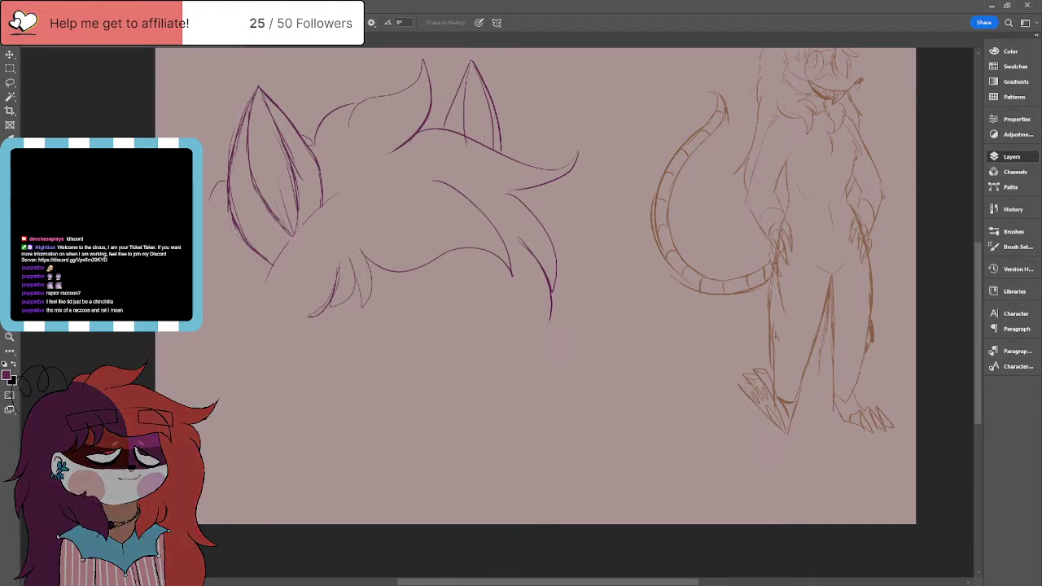
key(b)
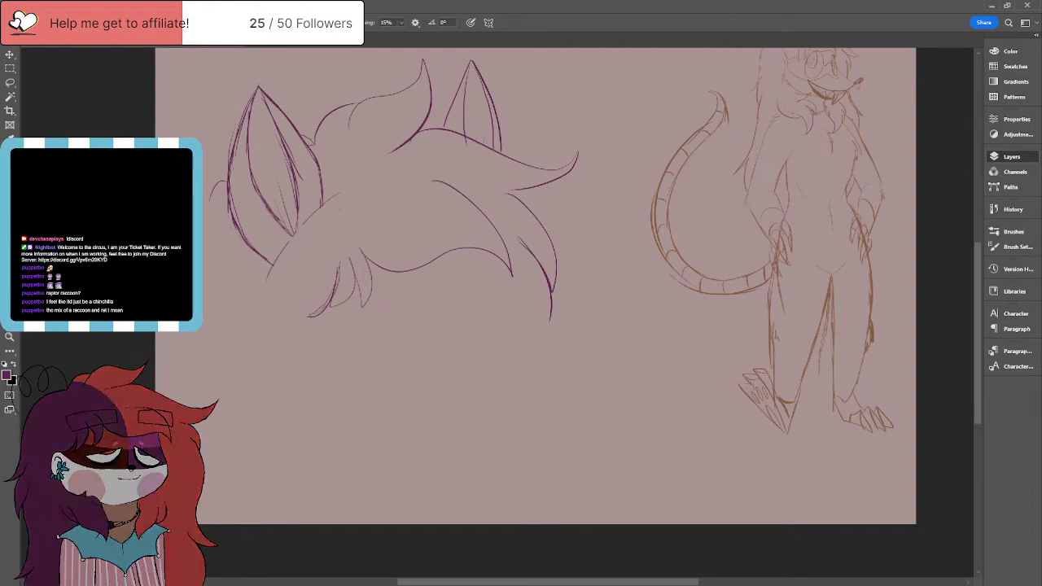
mouse_move(278, 259)
mouse_down()
mouse_move(316, 213)
mouse_move(272, 268)
mouse_move(287, 244)
mouse_up()
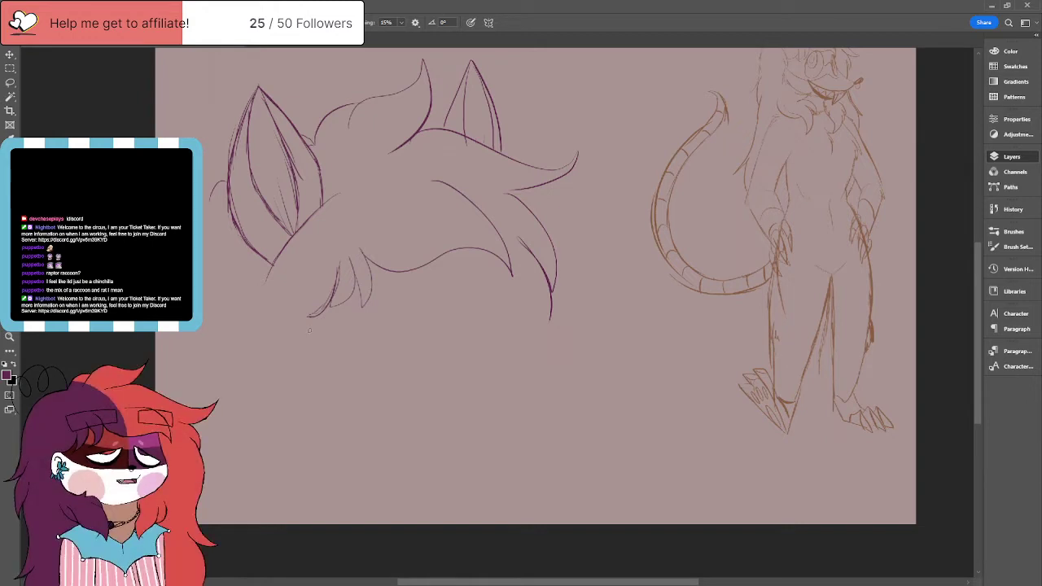
Step: Sketch long, pointed hair locks falling behind the near ear and down past the cheek
drag(233, 213, 215, 310)
mouse_move(189, 379)
mouse_down()
mouse_move(221, 335)
mouse_move(194, 375)
mouse_up()
mouse_move(210, 330)
mouse_down()
mouse_move(222, 220)
mouse_move(210, 334)
mouse_up()
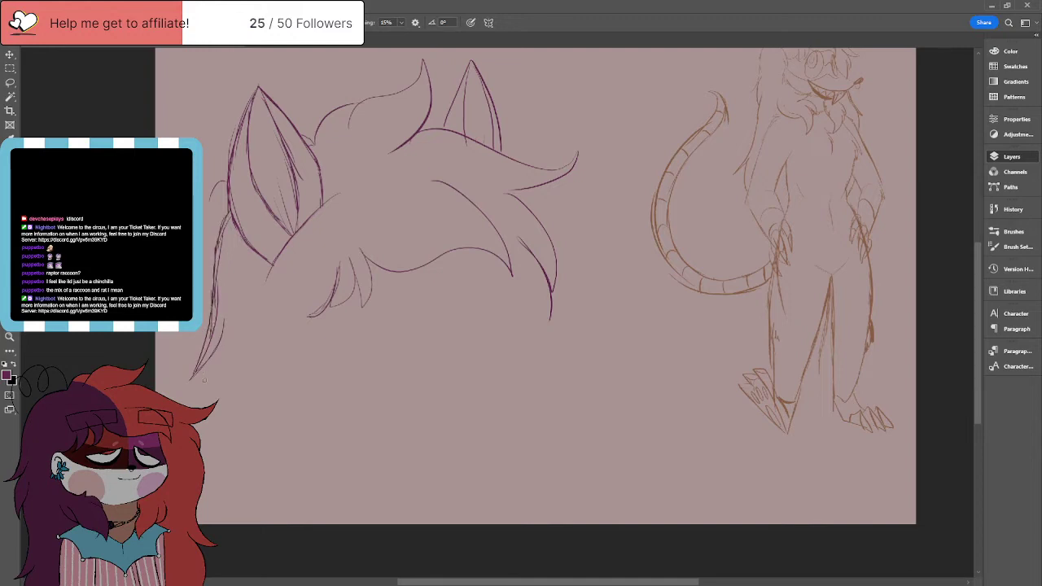
drag(219, 342, 247, 441)
drag(237, 391, 249, 444)
drag(245, 408, 231, 520)
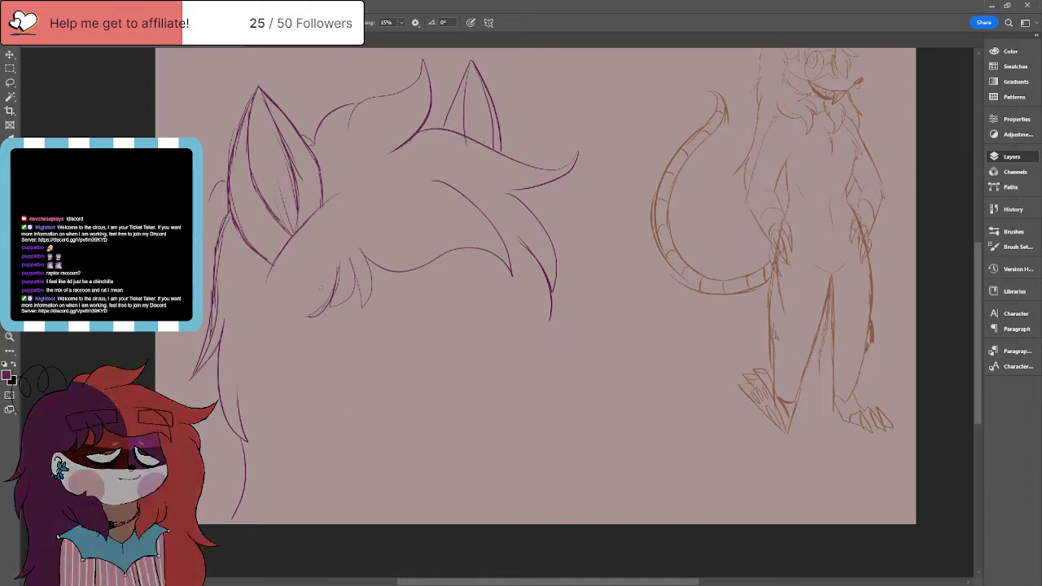
Step: Erase the long curved strand extending from the small hair tuft beside the face
key(e)
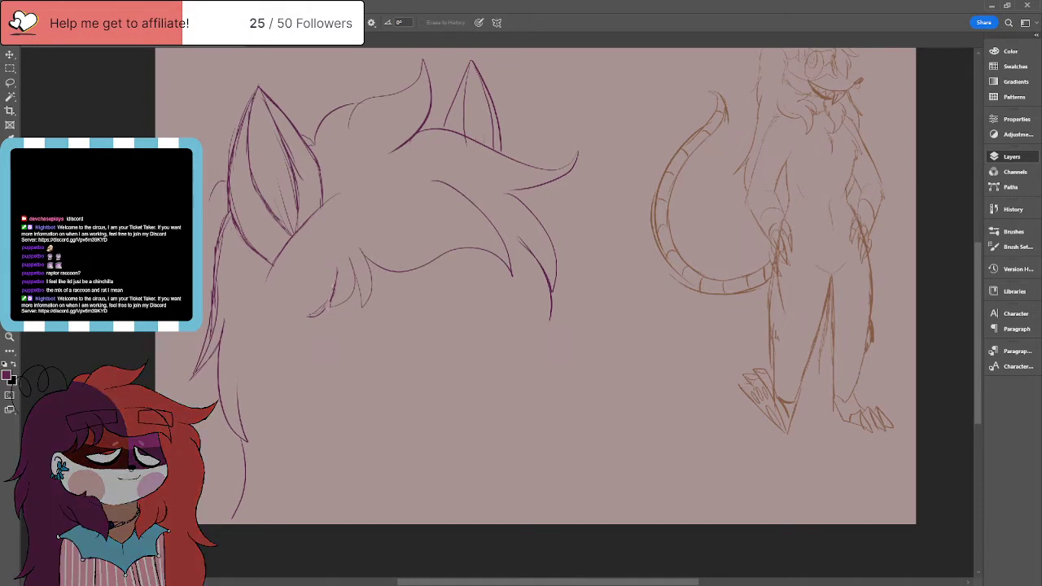
drag(327, 301, 322, 311)
key(b)
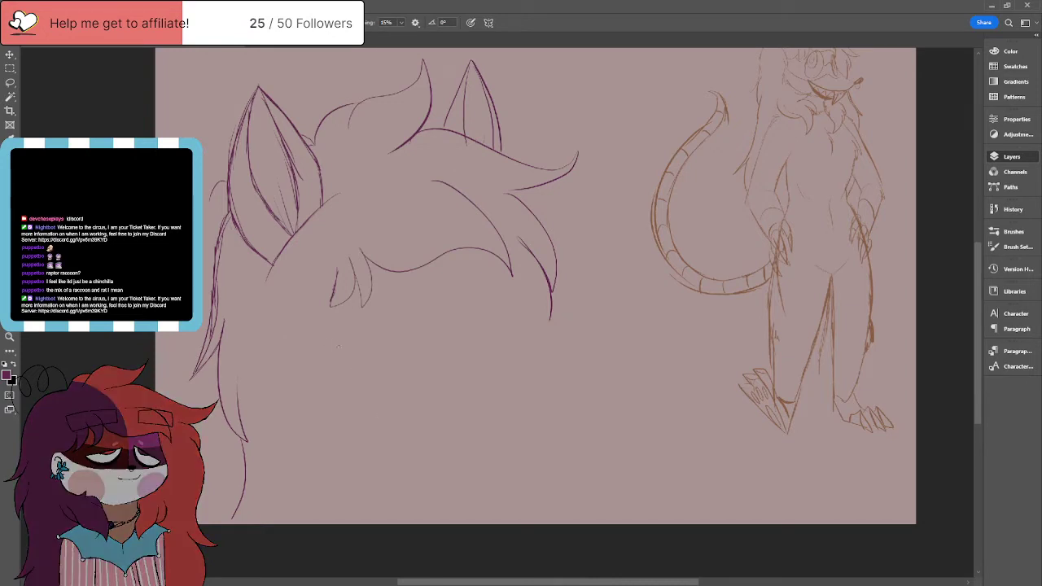
mouse_move(335, 319)
mouse_down()
mouse_move(283, 327)
mouse_move(314, 290)
mouse_up()
key(ctrl+z)
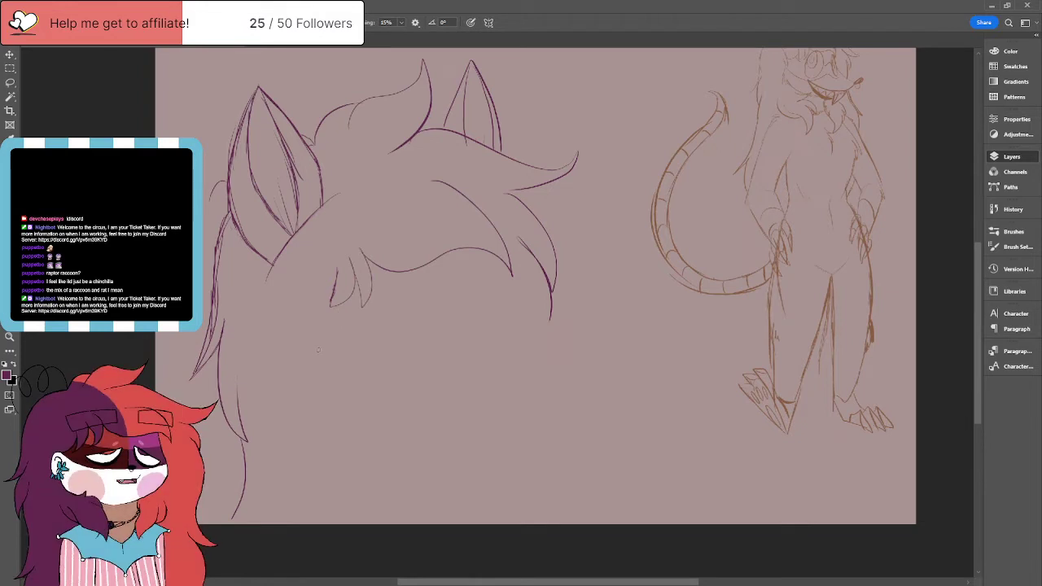
drag(282, 330, 331, 311)
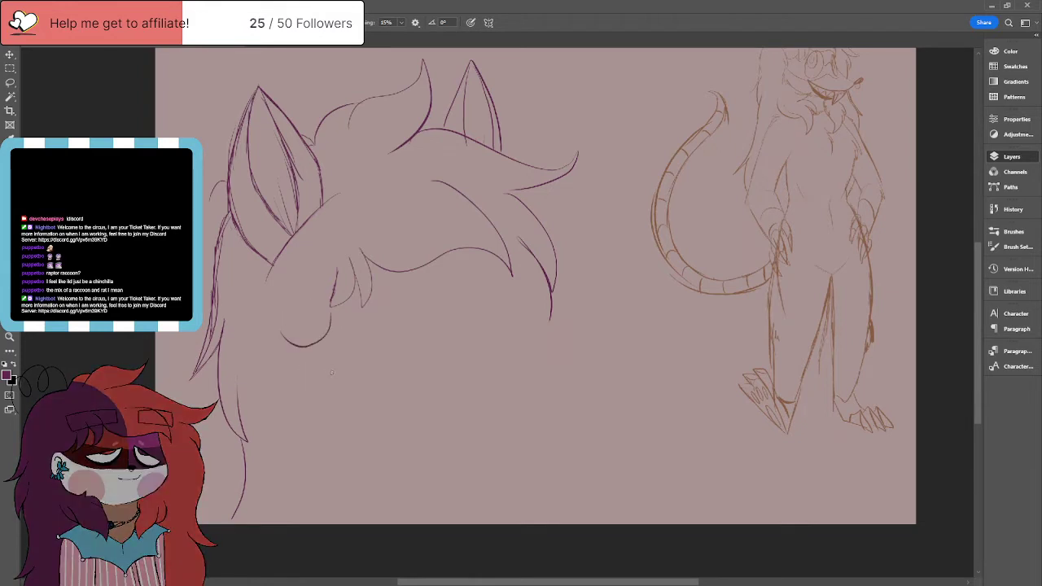
drag(280, 328, 304, 315)
key(ctrl+z)
Step: Sketch a rounded face outline from the fringe around to the cheek, with a connecting cheek line and a small triangular nose
mouse_move(498, 258)
mouse_down()
mouse_move(534, 341)
mouse_move(536, 376)
mouse_move(521, 396)
mouse_move(398, 428)
mouse_move(346, 417)
mouse_move(313, 390)
mouse_move(302, 340)
mouse_up()
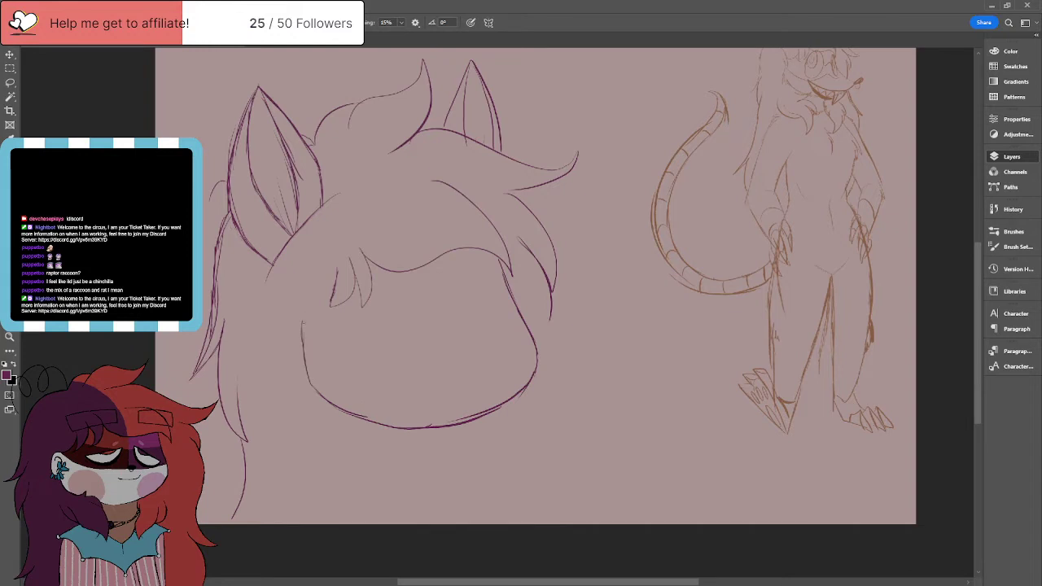
drag(335, 285, 293, 332)
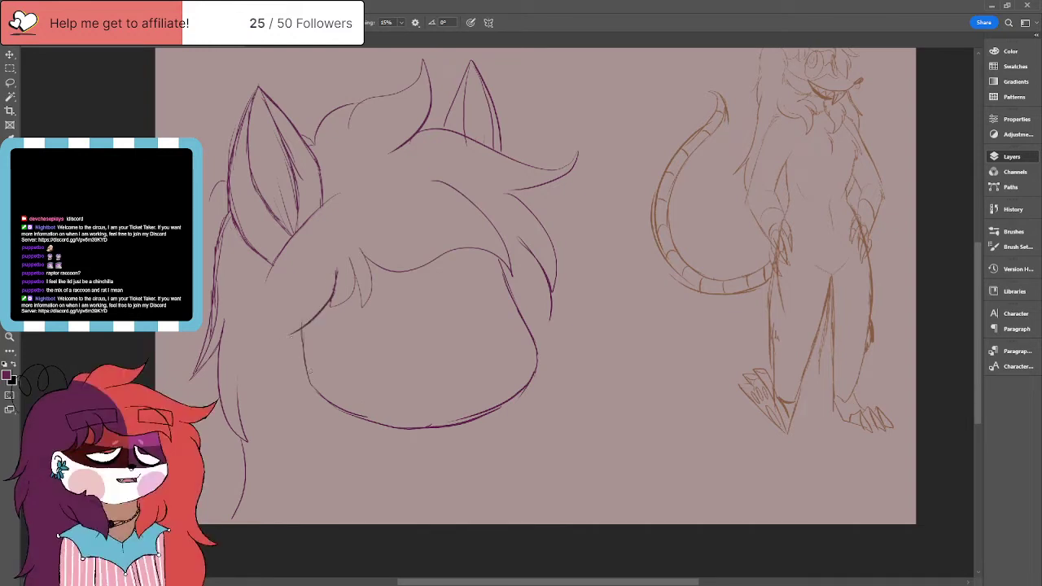
key(e)
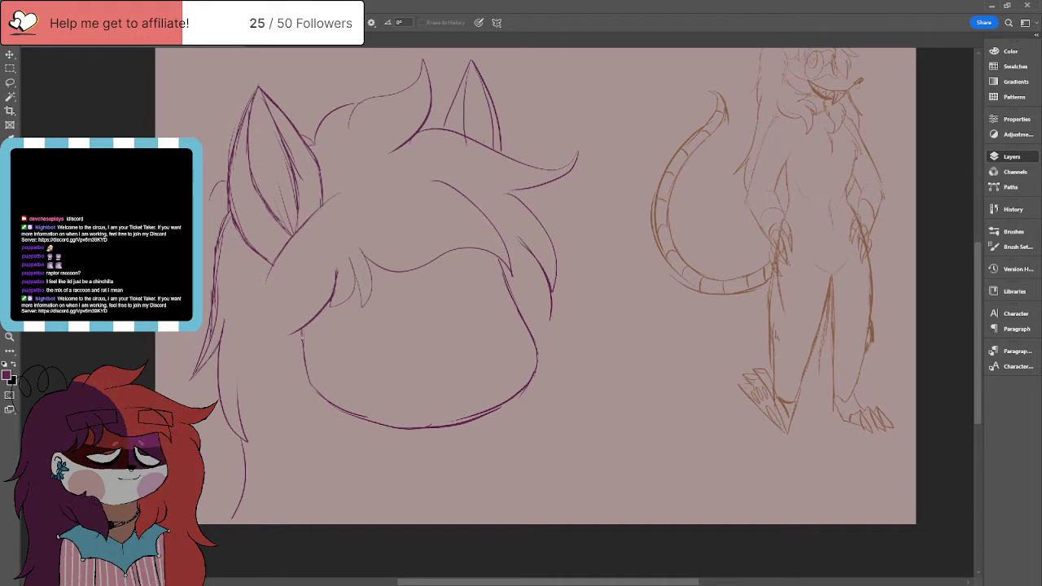
key(b)
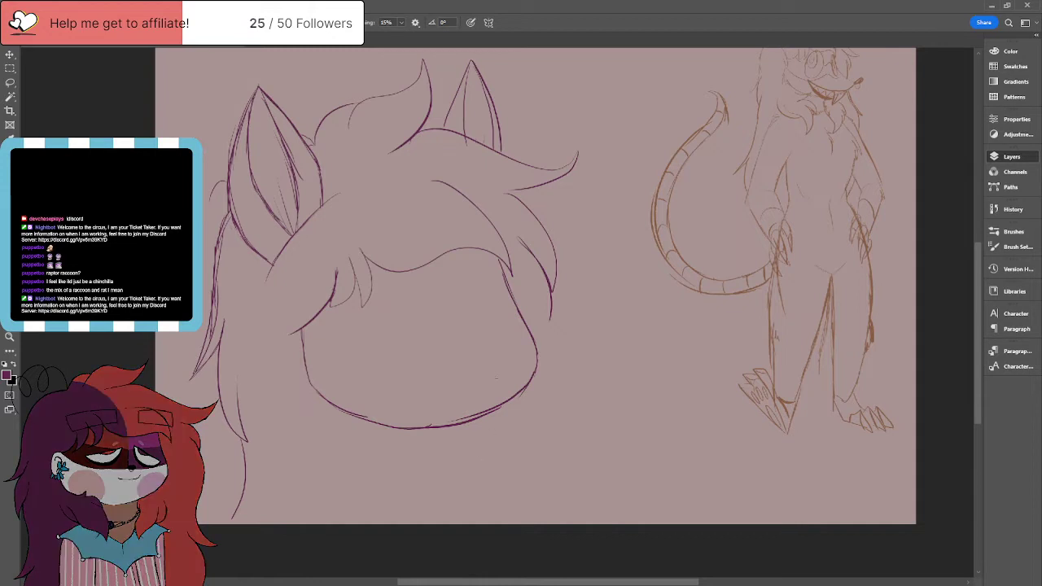
mouse_move(472, 347)
mouse_down()
mouse_move(493, 343)
mouse_move(481, 350)
mouse_up()
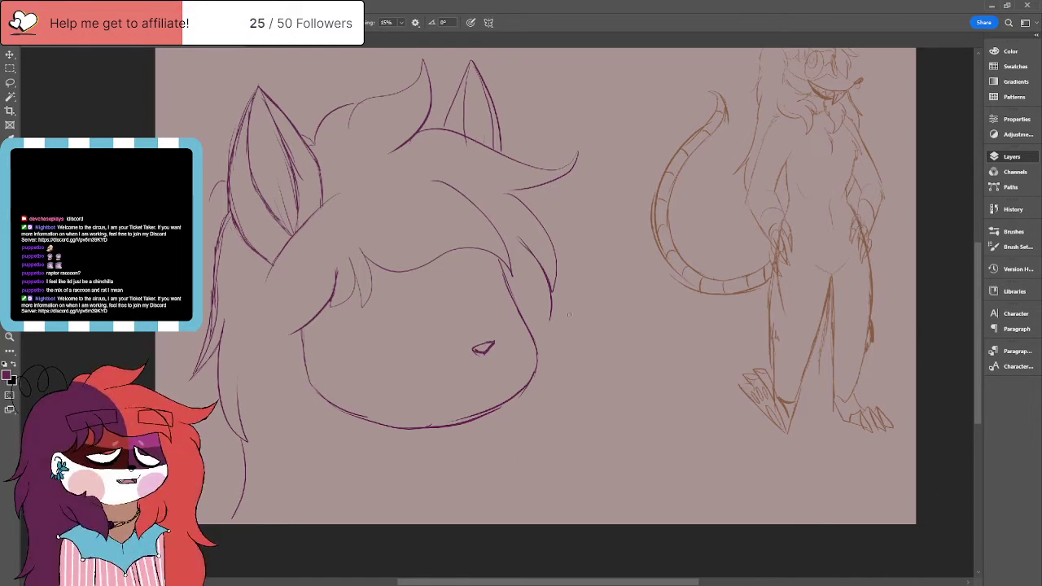
Step: Replace the rounded muzzle and small nose with a long pointed snout and a firmer jaw line
mouse_move(496, 254)
mouse_down()
mouse_move(516, 300)
mouse_move(580, 355)
mouse_move(491, 419)
mouse_up()
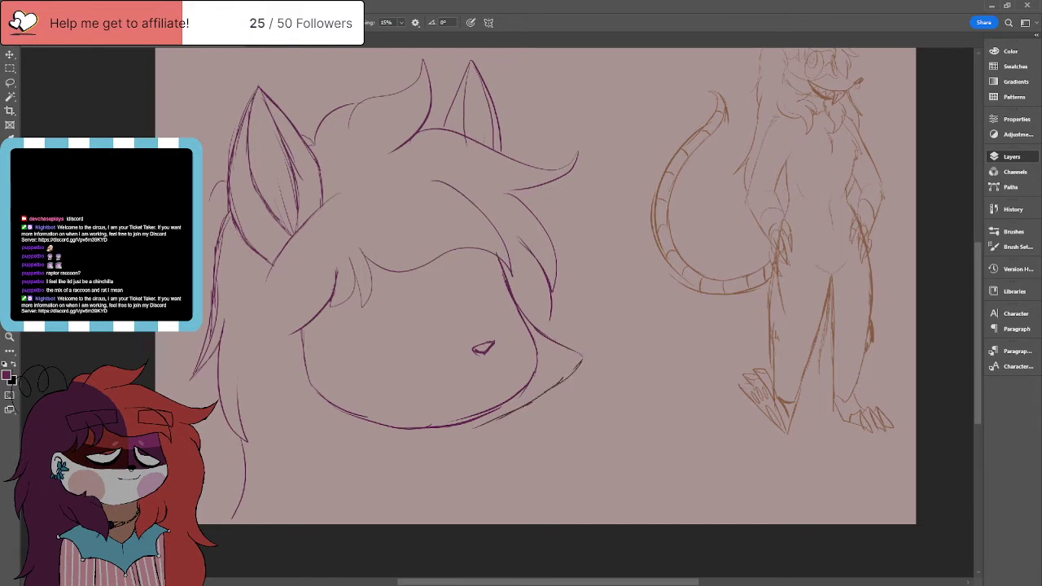
mouse_move(308, 378)
mouse_down()
mouse_move(342, 414)
mouse_move(421, 426)
mouse_move(495, 421)
mouse_up()
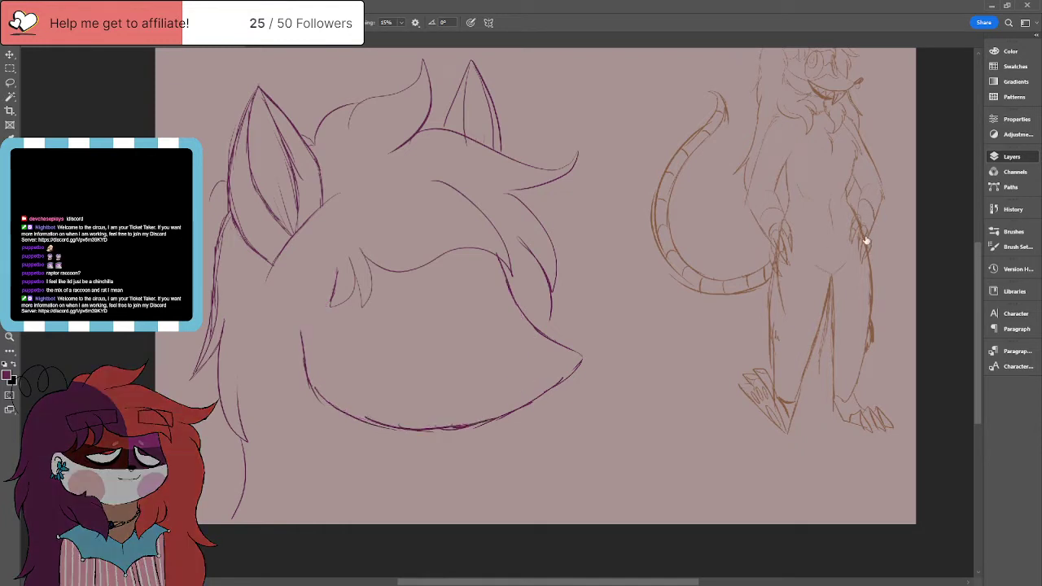
mouse_move(576, 355)
mouse_down()
mouse_move(545, 357)
mouse_move(580, 355)
mouse_up()
key(ctrl+z)
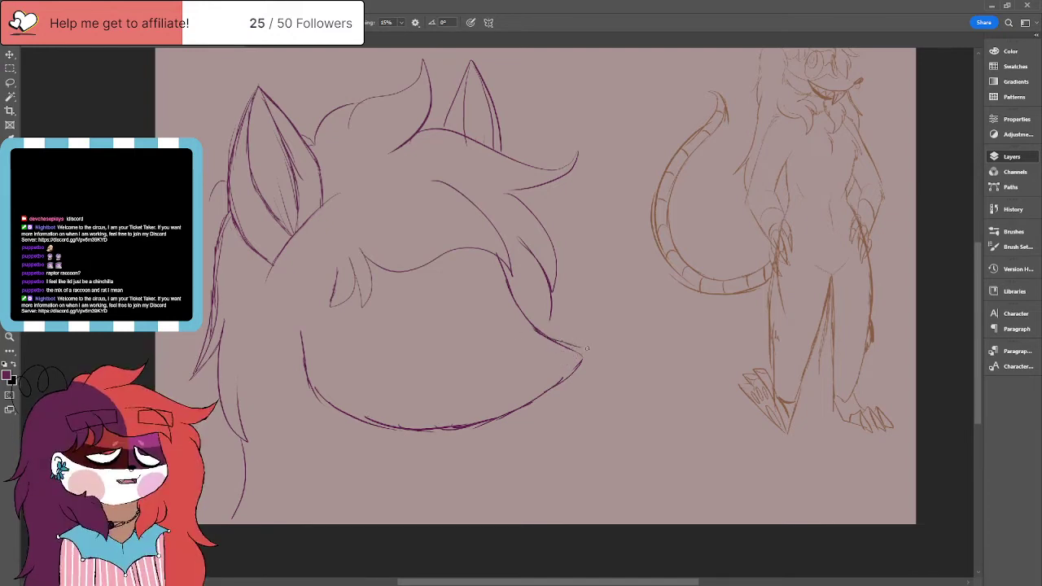
mouse_move(583, 350)
mouse_down()
mouse_move(573, 384)
mouse_move(539, 410)
mouse_move(457, 429)
mouse_move(492, 430)
mouse_move(556, 392)
mouse_up()
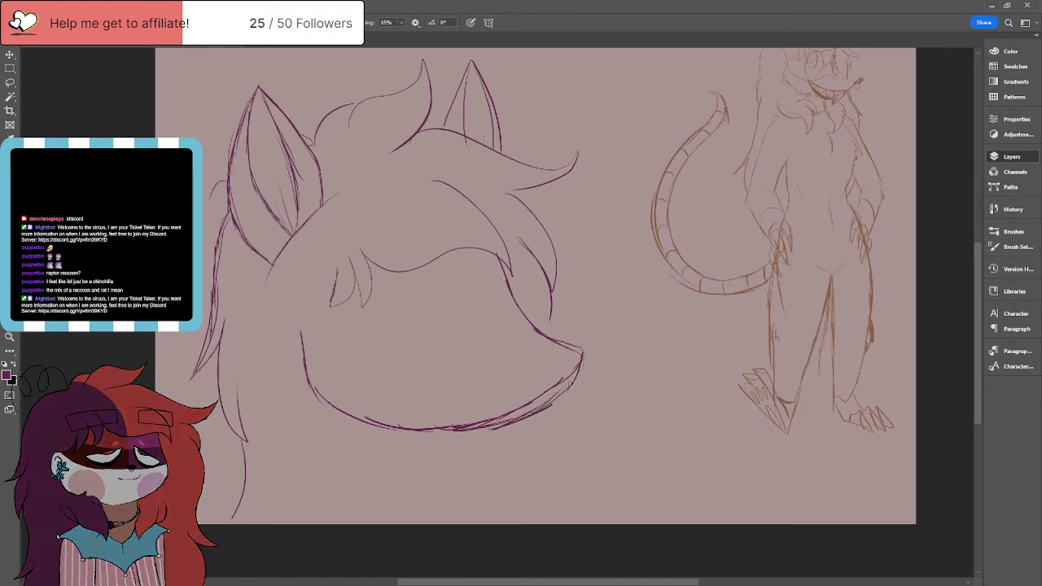
mouse_move(492, 427)
mouse_down()
mouse_move(570, 382)
mouse_move(562, 390)
mouse_move(570, 346)
mouse_move(556, 340)
mouse_up()
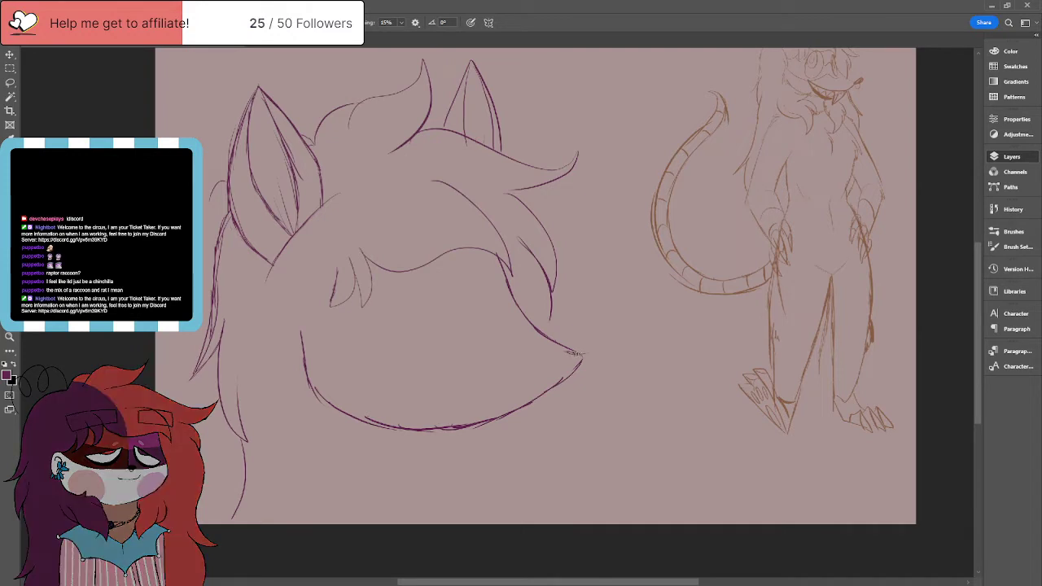
Step: Sketch an oval nose at the snout's tip and a few short fur marks on the cheek
mouse_move(584, 359)
mouse_down()
mouse_move(569, 366)
mouse_move(563, 360)
mouse_move(586, 355)
mouse_move(570, 352)
mouse_up()
mouse_move(388, 373)
mouse_down()
mouse_move(417, 376)
mouse_move(407, 391)
mouse_up()
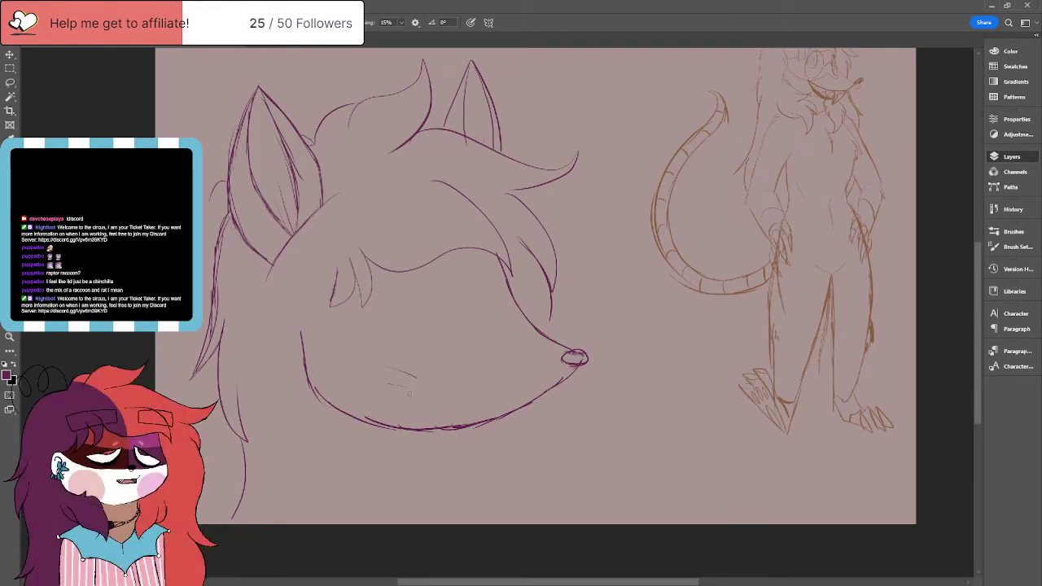
mouse_move(545, 394)
mouse_down()
mouse_move(565, 388)
mouse_move(545, 403)
mouse_up()
key(ctrl+z)
key(ctrl+z)
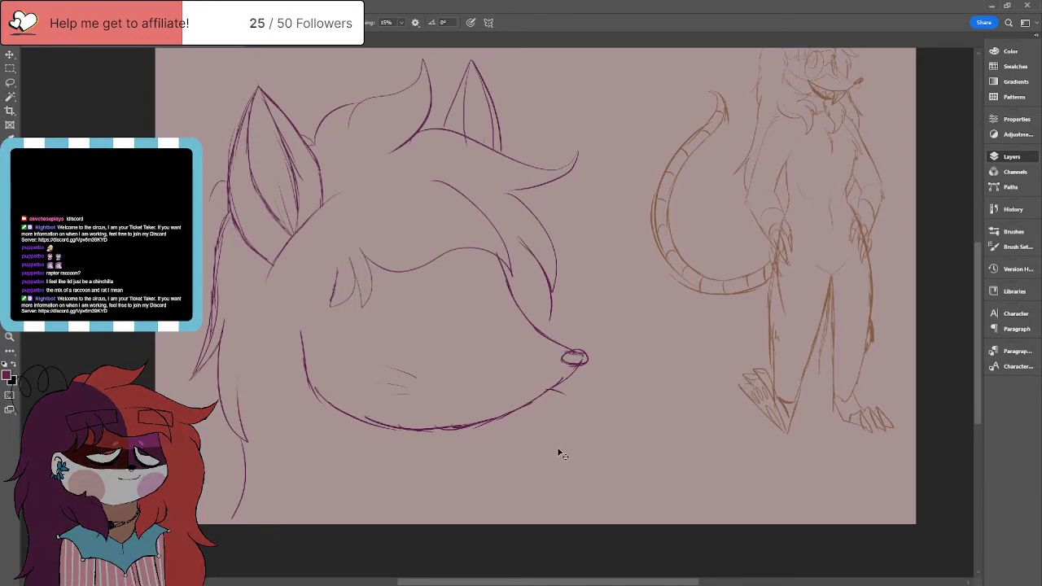
Step: Sketch the far-side hair behind the snout, flicking outward under the nose and sweeping down to the canvas's lower edge
drag(529, 408, 546, 398)
mouse_move(568, 380)
mouse_down()
mouse_move(620, 399)
mouse_move(572, 436)
mouse_move(599, 523)
mouse_up()
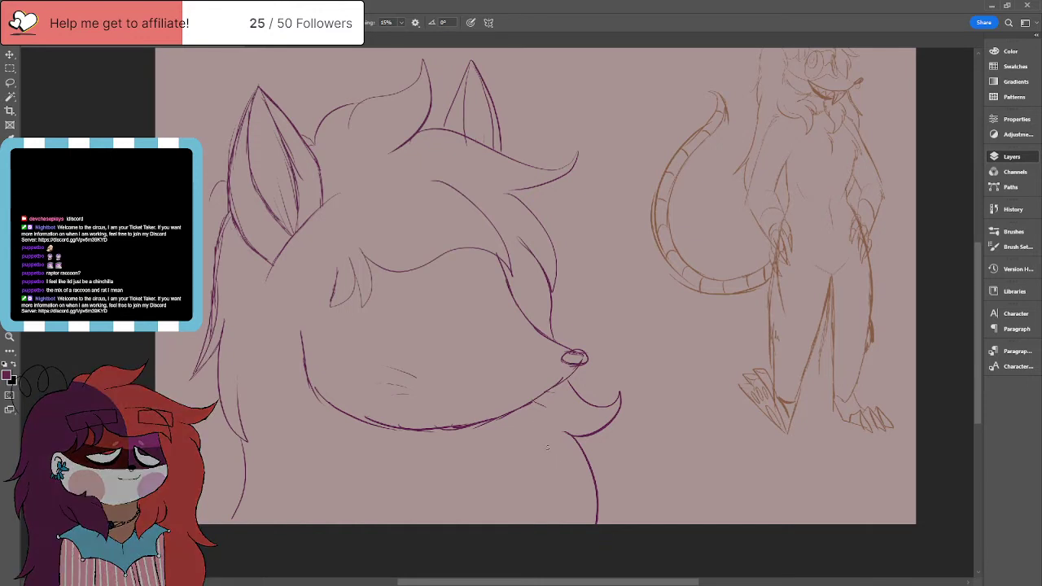
Step: Sketch a large oval near eye and a narrow far eye, each with a slit pupil
mouse_move(469, 254)
mouse_down()
mouse_move(487, 329)
mouse_move(452, 249)
mouse_up()
drag(511, 274, 534, 329)
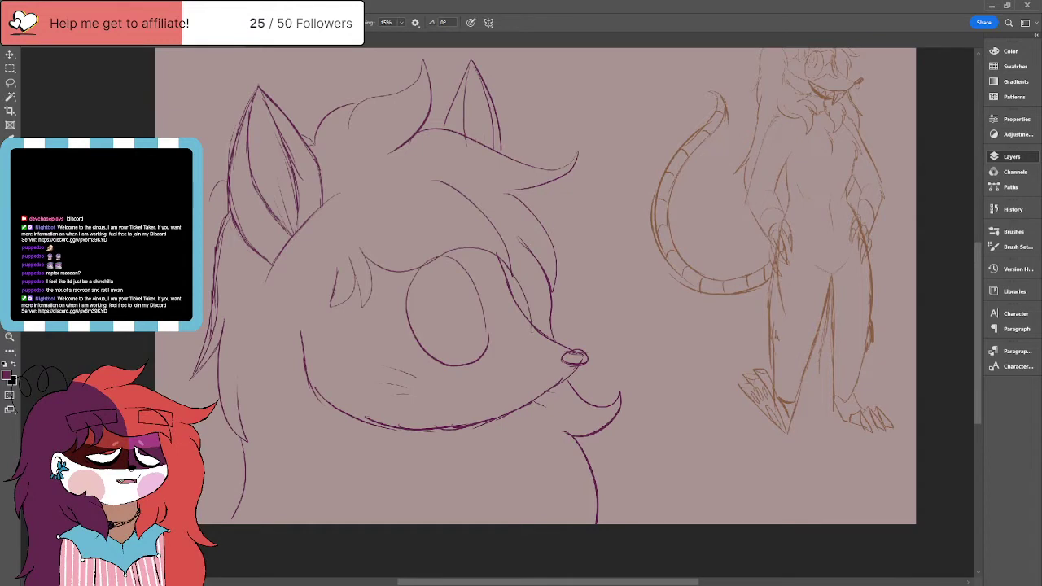
mouse_move(474, 293)
mouse_down()
mouse_move(471, 324)
mouse_move(480, 301)
mouse_move(521, 300)
mouse_move(531, 327)
mouse_up()
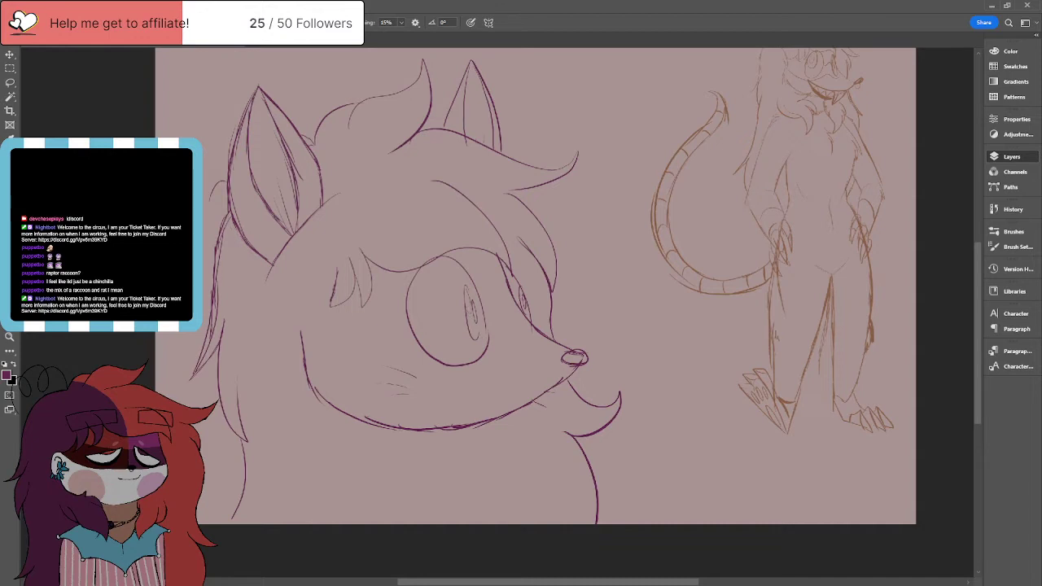
drag(475, 307, 475, 318)
drag(525, 295, 523, 309)
Step: Add a small mark under the nose and draw the upper eyelid lines on both eyes
drag(576, 364, 572, 376)
drag(472, 285, 409, 316)
drag(509, 280, 520, 286)
Step: Sketch a curved smiling mouth line with a protruding tooth near the snout's tip and erase the overlapping strokes
mouse_move(500, 402)
mouse_down()
mouse_move(471, 391)
mouse_move(478, 430)
mouse_up()
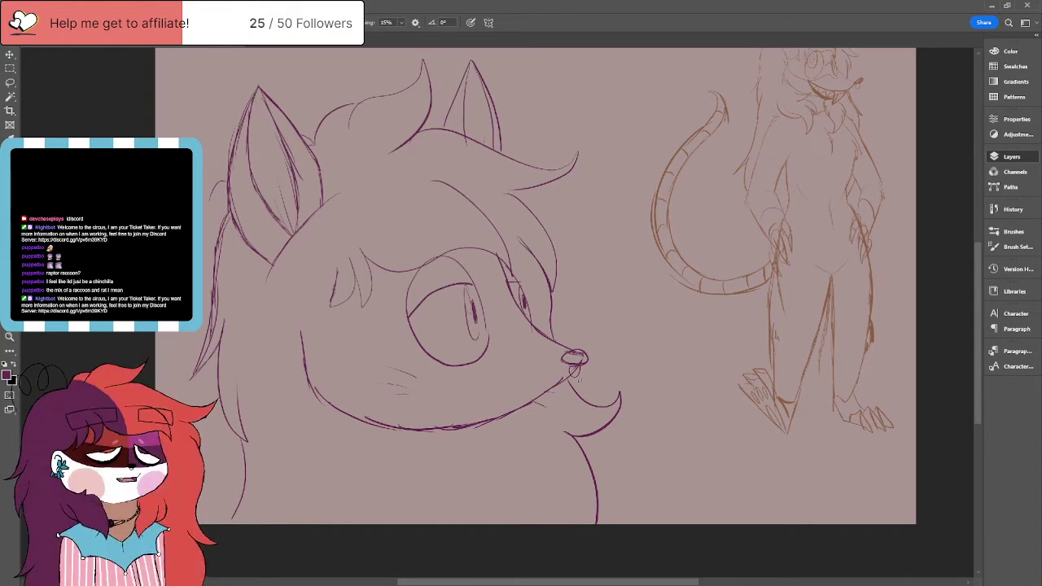
mouse_move(560, 381)
mouse_down()
mouse_move(494, 391)
mouse_move(551, 389)
mouse_move(466, 387)
mouse_move(517, 393)
mouse_move(449, 388)
mouse_move(466, 401)
mouse_move(485, 393)
mouse_move(434, 383)
mouse_up()
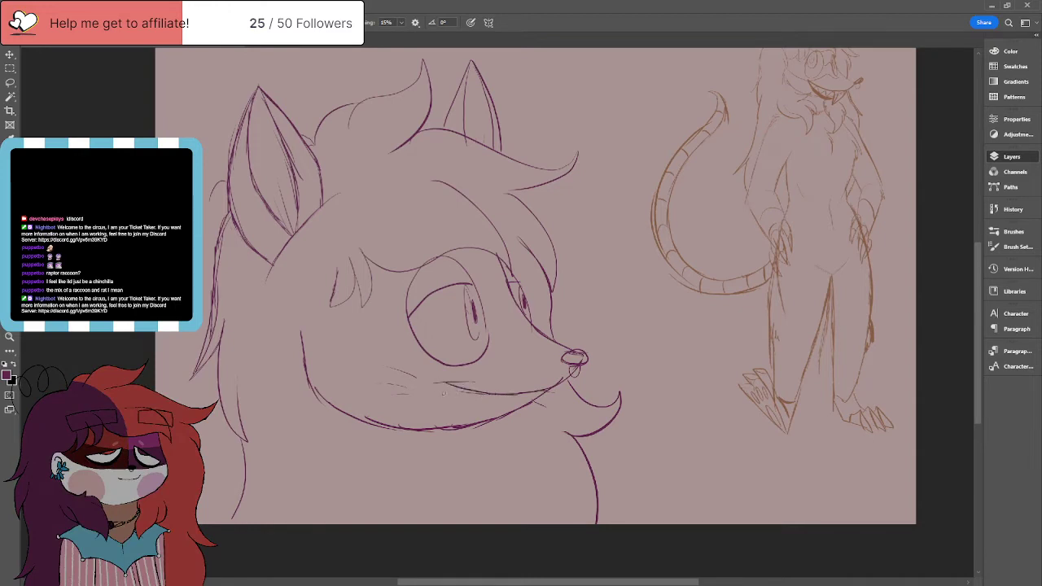
drag(549, 390, 529, 407)
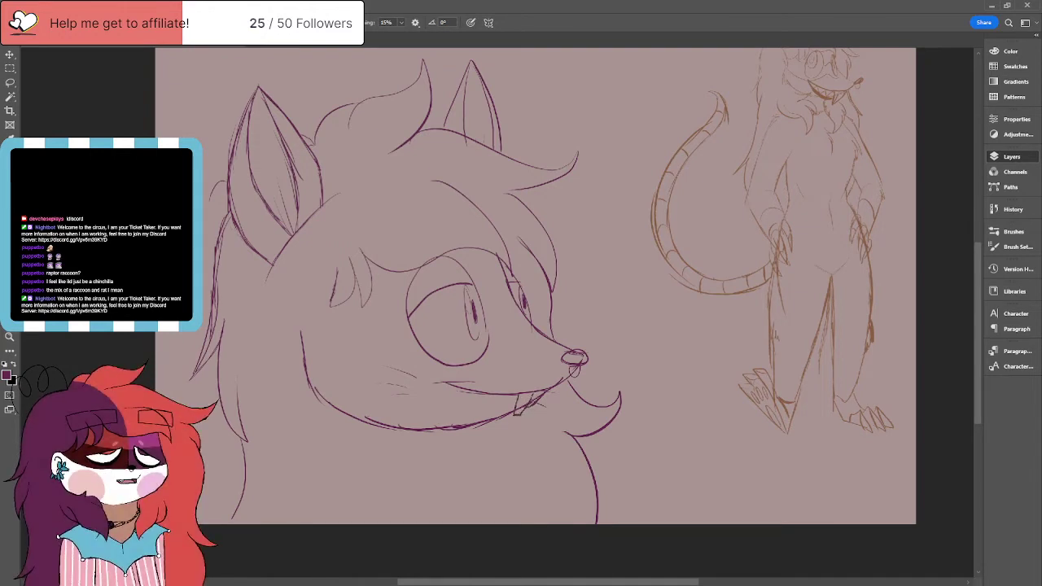
key(e)
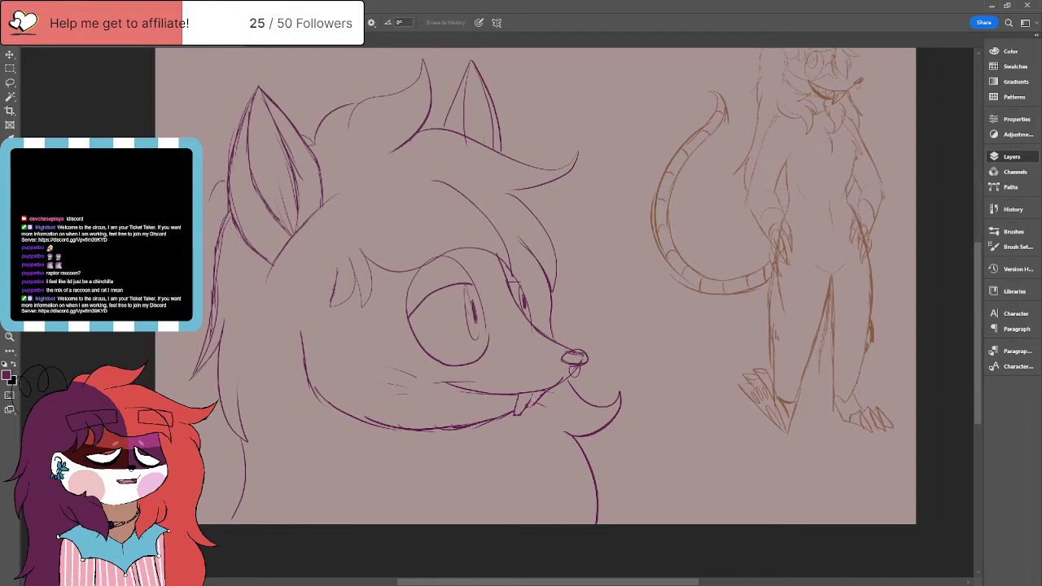
key(b)
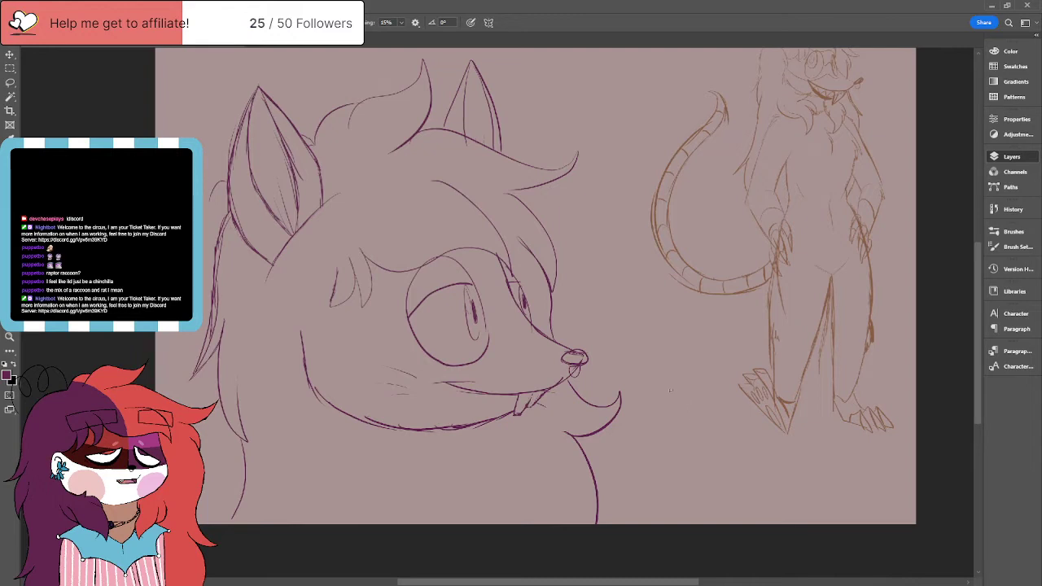
Step: Sketch a small grin study with jagged teeth and a tiny round nose beside the snout
mouse_move(583, 311)
mouse_down()
mouse_move(644, 315)
mouse_move(598, 334)
mouse_up()
mouse_move(592, 321)
mouse_down()
mouse_move(596, 333)
mouse_move(624, 334)
mouse_up()
mouse_move(625, 325)
mouse_down()
mouse_move(632, 339)
mouse_move(642, 332)
mouse_up()
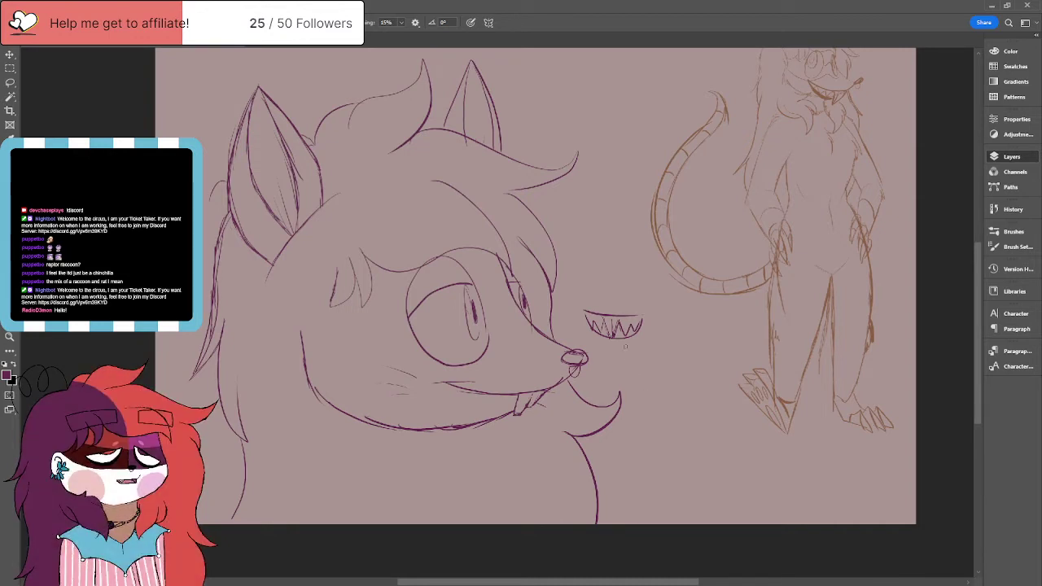
drag(608, 287, 609, 287)
Step: Connect the hair tuft to the cheek, add jagged fur along the cheek's back edge and erase the old outline
mouse_move(335, 278)
mouse_down()
mouse_move(334, 297)
mouse_move(293, 342)
mouse_up()
mouse_move(305, 332)
mouse_down()
mouse_move(295, 377)
mouse_move(332, 408)
mouse_up()
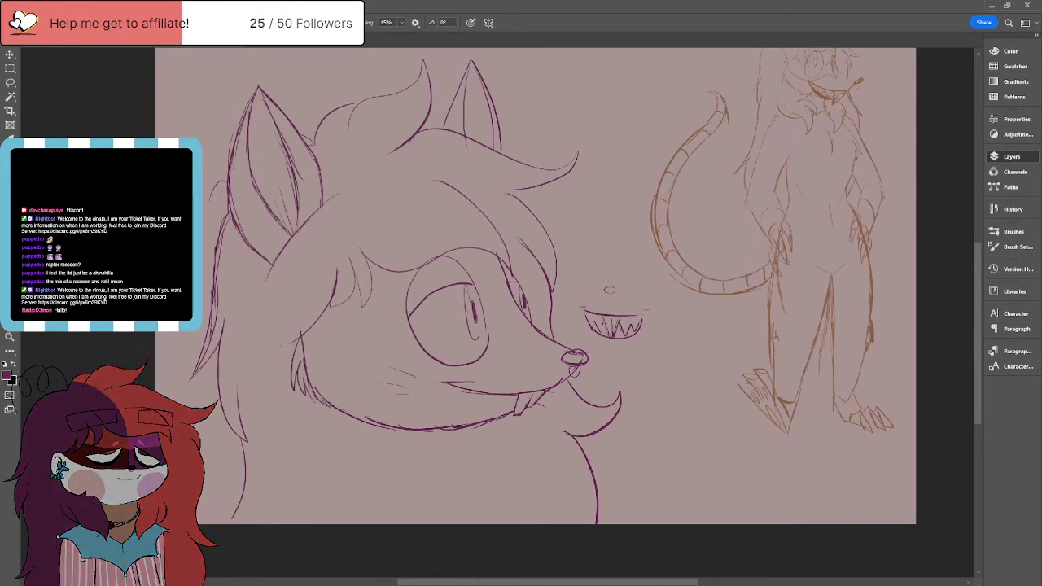
key(e)
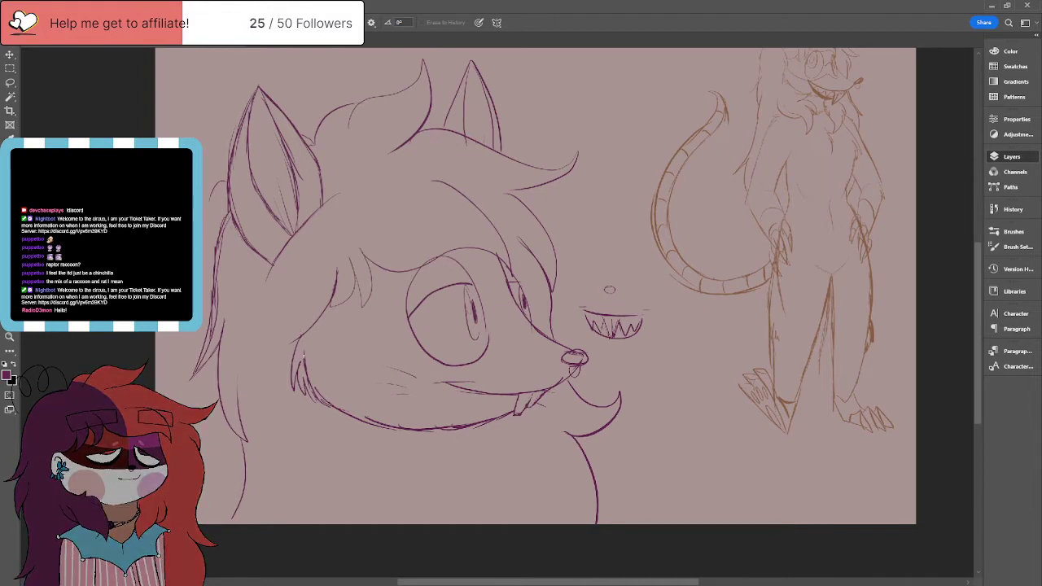
drag(310, 387, 306, 368)
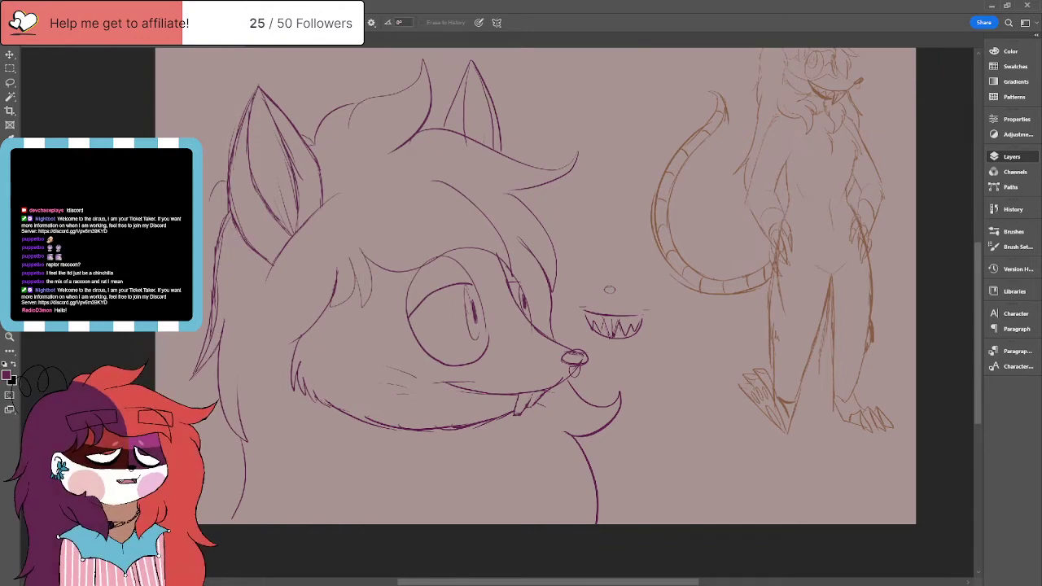
key(b)
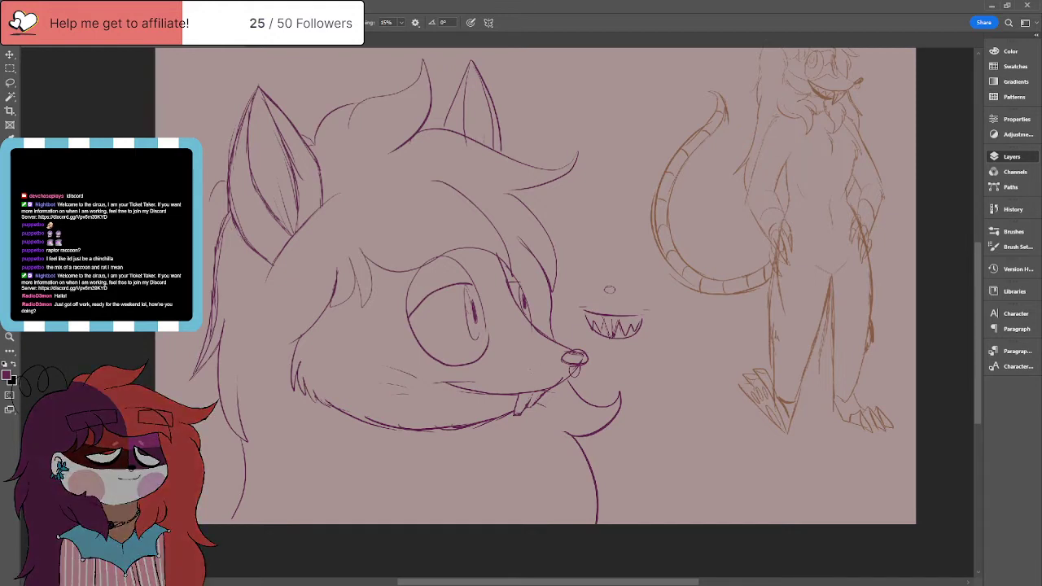
Step: Sketch the mask marking around the eyes, from the snout's bridge to pointed fur tips on the cheek
mouse_move(543, 335)
mouse_down()
mouse_move(508, 329)
mouse_move(489, 347)
mouse_up()
drag(515, 330, 498, 339)
drag(483, 288, 509, 281)
mouse_move(409, 286)
mouse_down()
mouse_move(375, 294)
mouse_move(342, 346)
mouse_move(433, 363)
mouse_move(373, 355)
mouse_move(420, 365)
mouse_up()
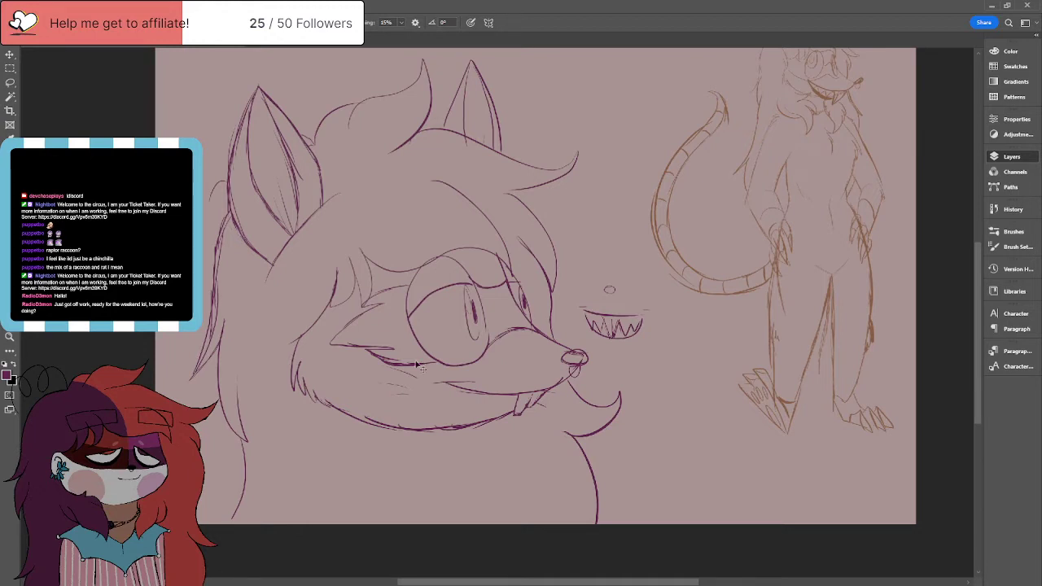
Step: Undo the pointed fur tips of the mask marking and sketch its lower edge as one smooth curve from eye to cheek
key(ctrl+z)
key(ctrl+z)
key(ctrl+z)
key(ctrl+z)
key(ctrl+z)
key(ctrl+z)
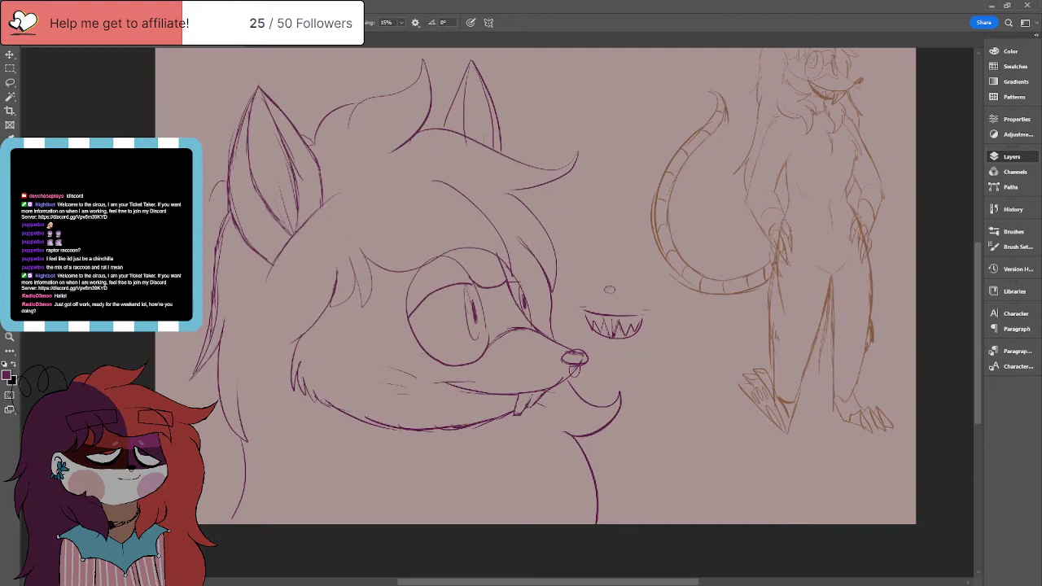
mouse_move(446, 364)
mouse_down()
mouse_move(391, 357)
mouse_move(321, 324)
mouse_up()
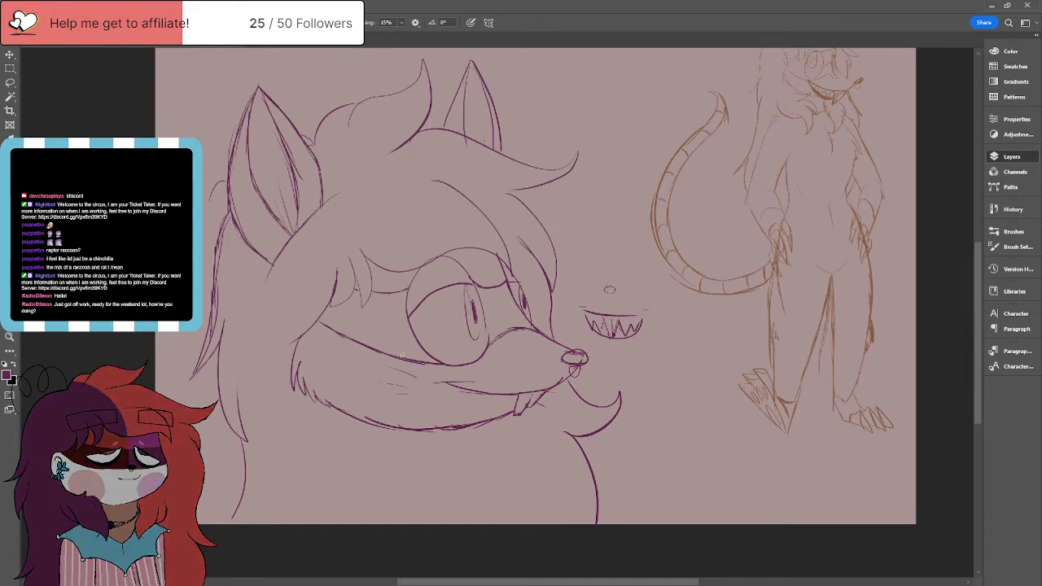
mouse_move(402, 393)
mouse_down()
mouse_move(362, 427)
mouse_move(443, 521)
mouse_up()
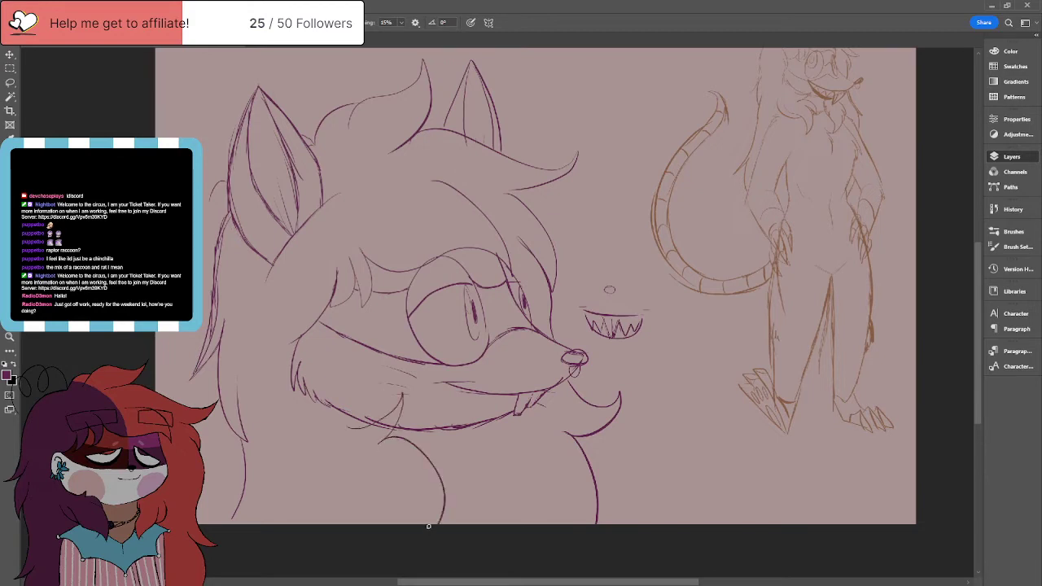
key(ctrl+z)
key(ctrl+z)
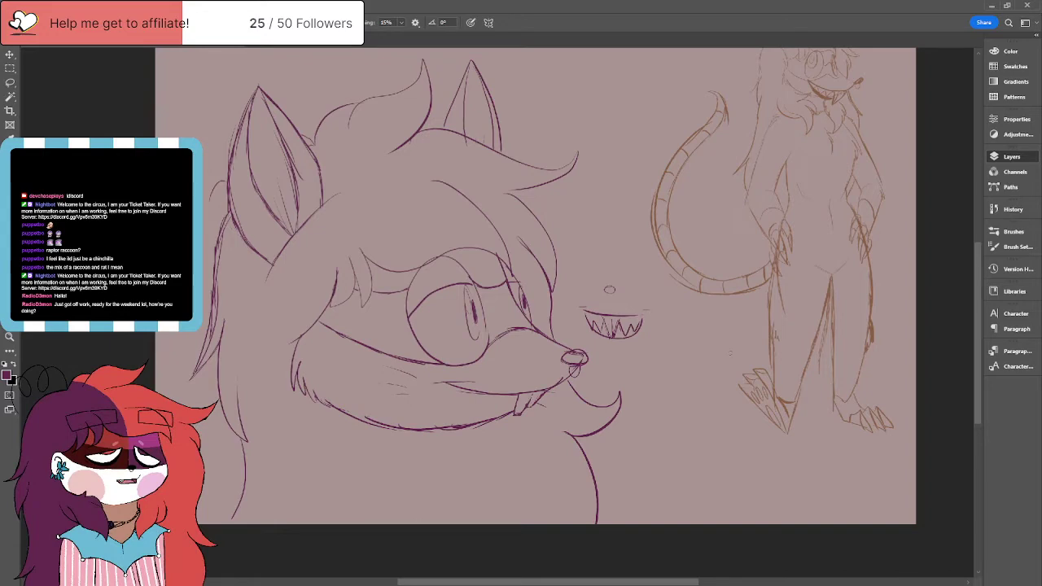
Step: Scale the whole head study down proportionally and move it up into the canvas's upper-left area
scroll(716, 379, up, 3)
key(v)
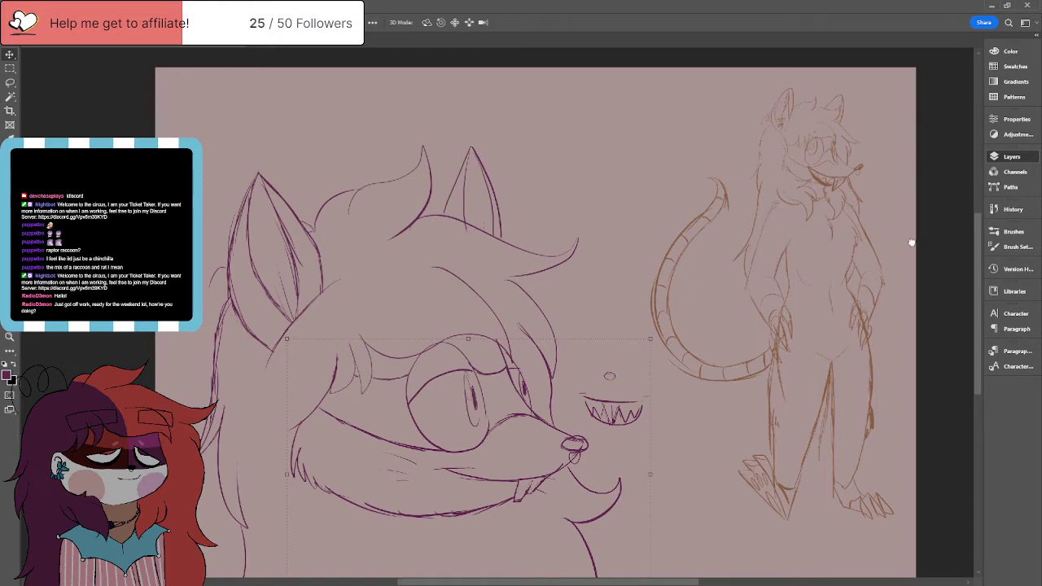
click(791, 423)
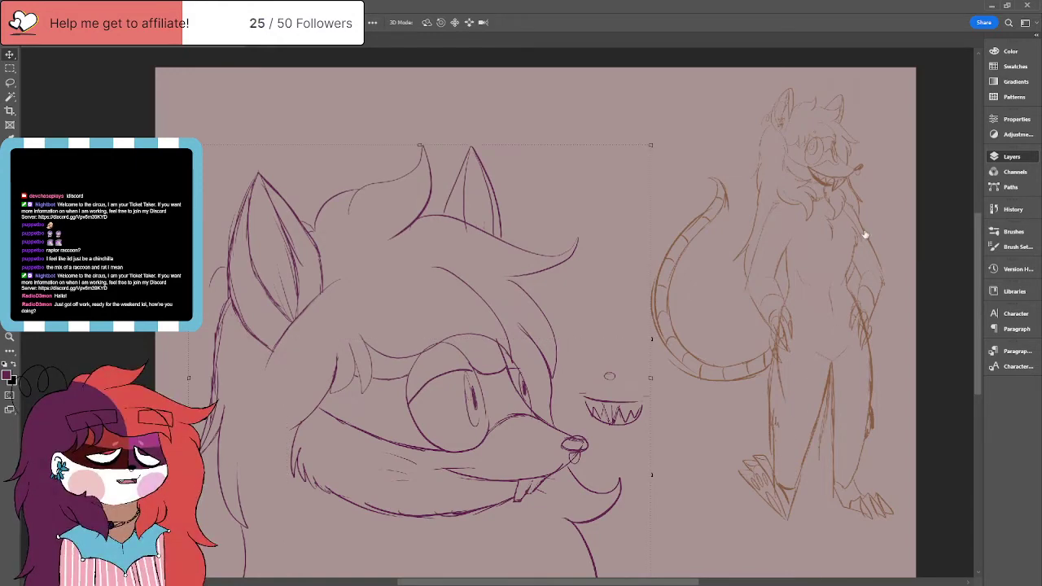
mouse_move(650, 143)
mouse_down()
mouse_move(530, 239)
mouse_move(519, 279)
mouse_up()
drag(472, 501, 550, 319)
drag(598, 96, 503, 187)
mouse_move(395, 383)
mouse_down()
mouse_move(391, 320)
mouse_move(348, 288)
mouse_up()
key(Return)
Step: Sketch a curling pointed fur tuft below the cheek and a small dangling earring on the near ear's lower edge
click(10, 337)
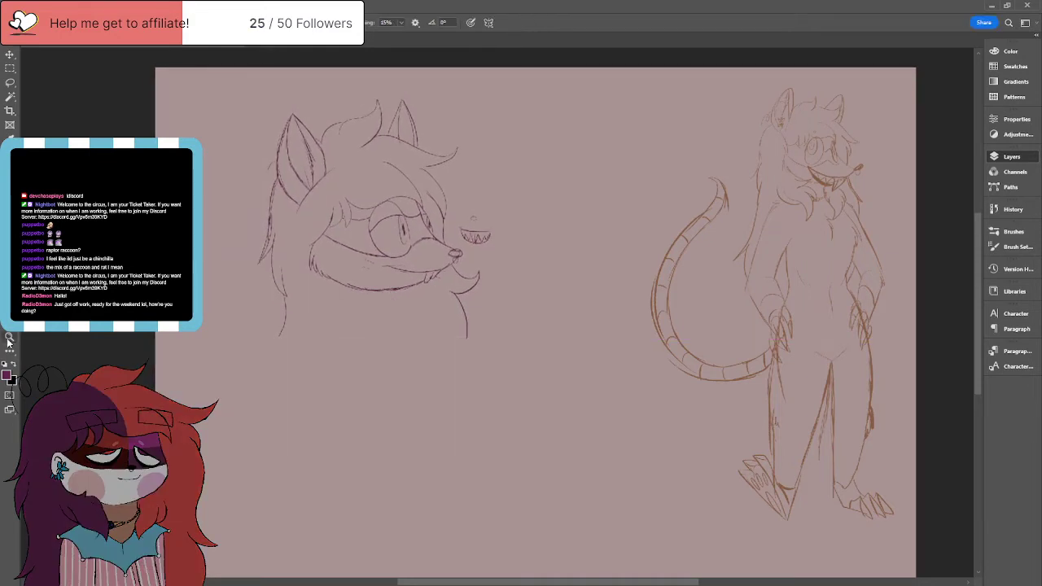
click(256, 375)
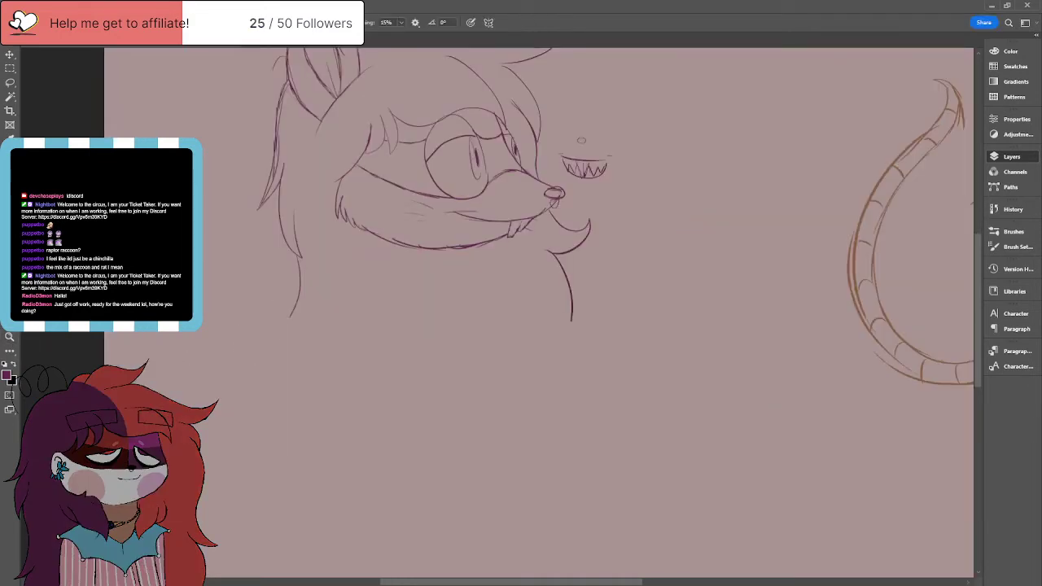
scroll(244, 322, up, 3)
scroll(246, 319, up, 2)
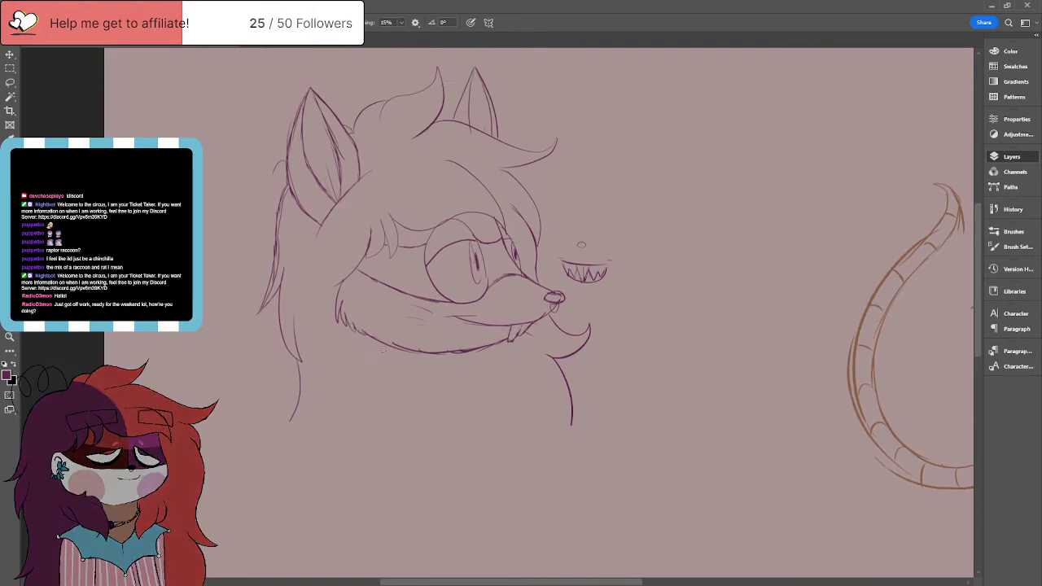
mouse_move(384, 349)
mouse_down()
mouse_move(420, 355)
mouse_move(397, 371)
mouse_move(436, 399)
mouse_move(413, 395)
mouse_move(425, 429)
mouse_move(390, 470)
mouse_move(389, 355)
mouse_up()
drag(341, 403, 333, 353)
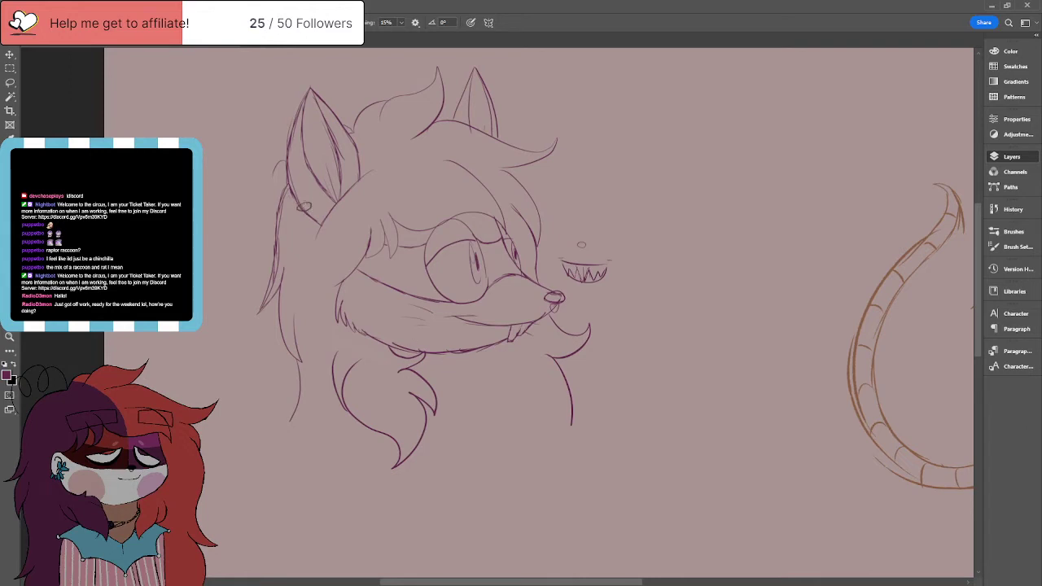
drag(313, 191, 306, 198)
mouse_move(308, 214)
mouse_down()
mouse_move(317, 228)
mouse_move(314, 219)
mouse_up()
Step: Sketch a second pointed fur tuft under the chin, replacing its first version with a more curved tip
mouse_move(487, 345)
mouse_down()
mouse_move(497, 414)
mouse_move(515, 434)
mouse_move(536, 352)
mouse_up()
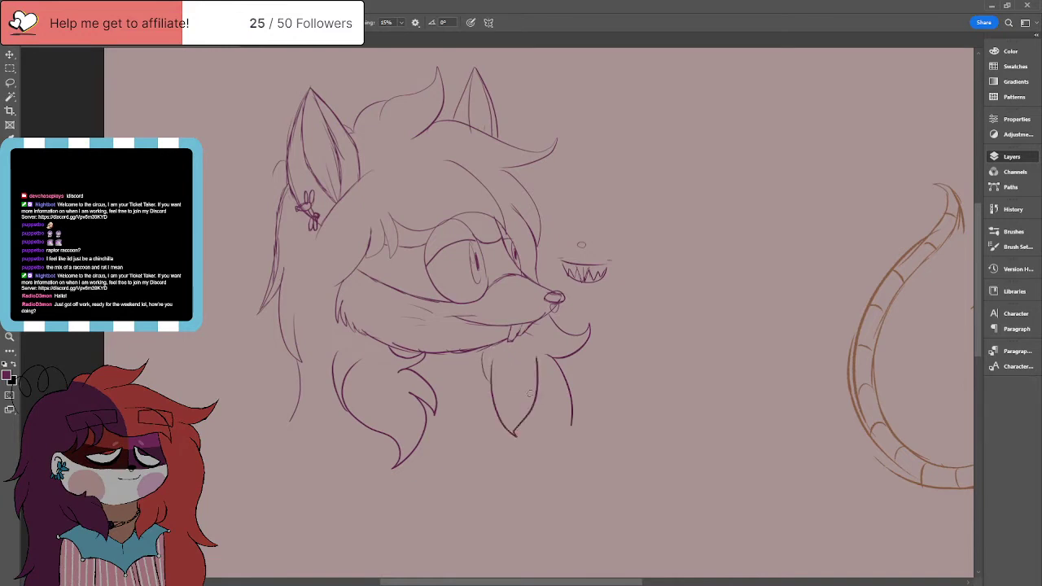
key(ctrl+z)
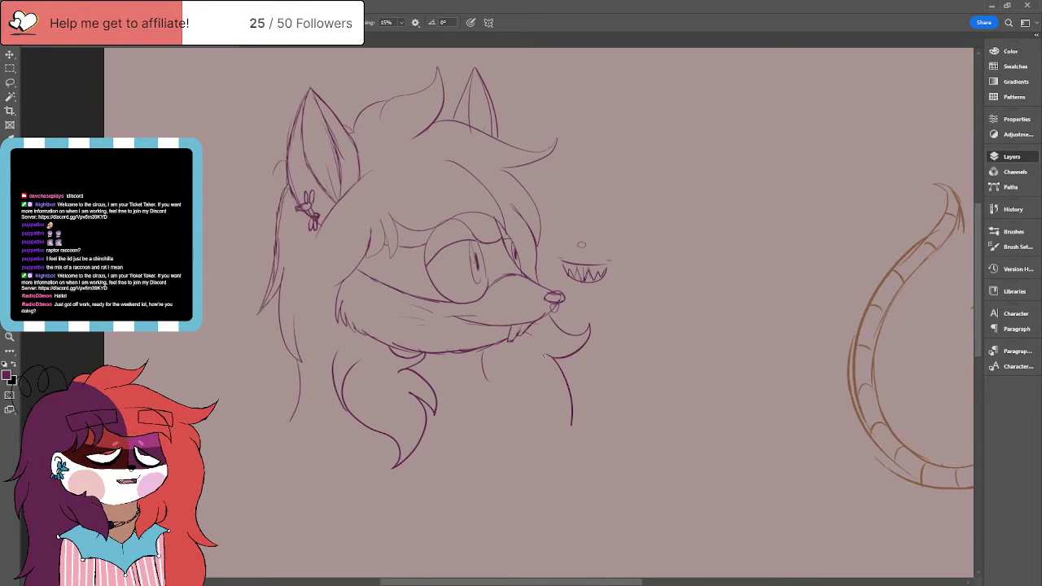
mouse_move(490, 362)
mouse_down()
mouse_move(510, 413)
mouse_move(513, 342)
mouse_move(535, 352)
mouse_up()
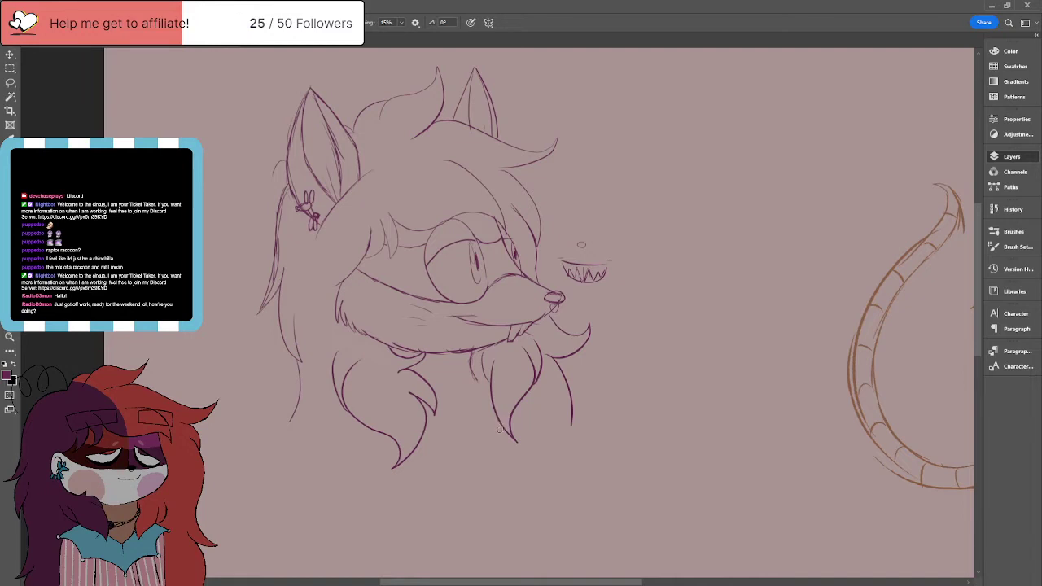
Step: Lasso the chin's fur tuft, move it slightly lower and deselect it
key(l)
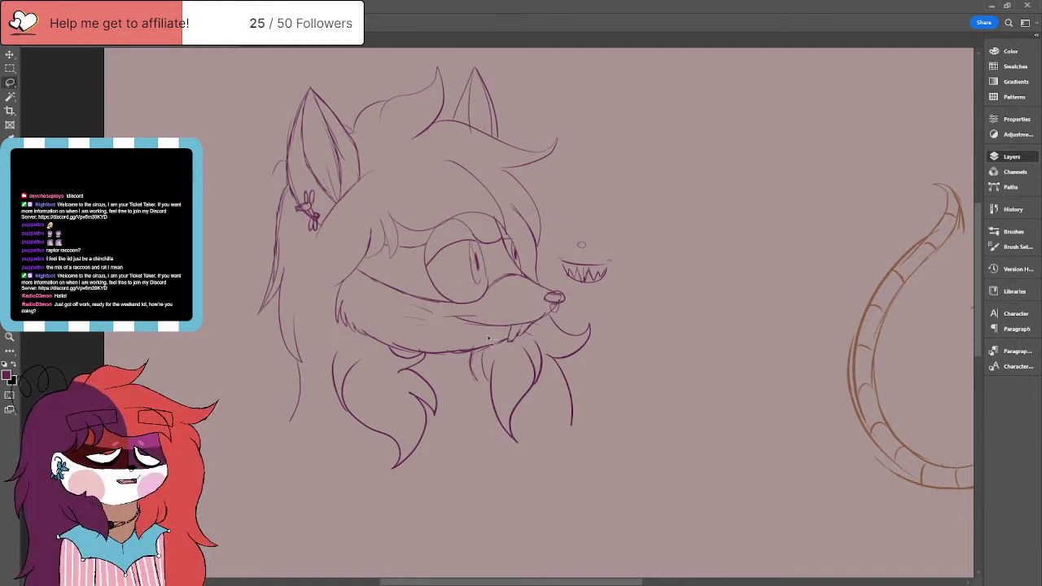
mouse_move(490, 354)
mouse_down()
mouse_move(501, 431)
mouse_move(539, 414)
mouse_move(545, 360)
mouse_move(534, 339)
mouse_move(500, 352)
mouse_up()
key(v)
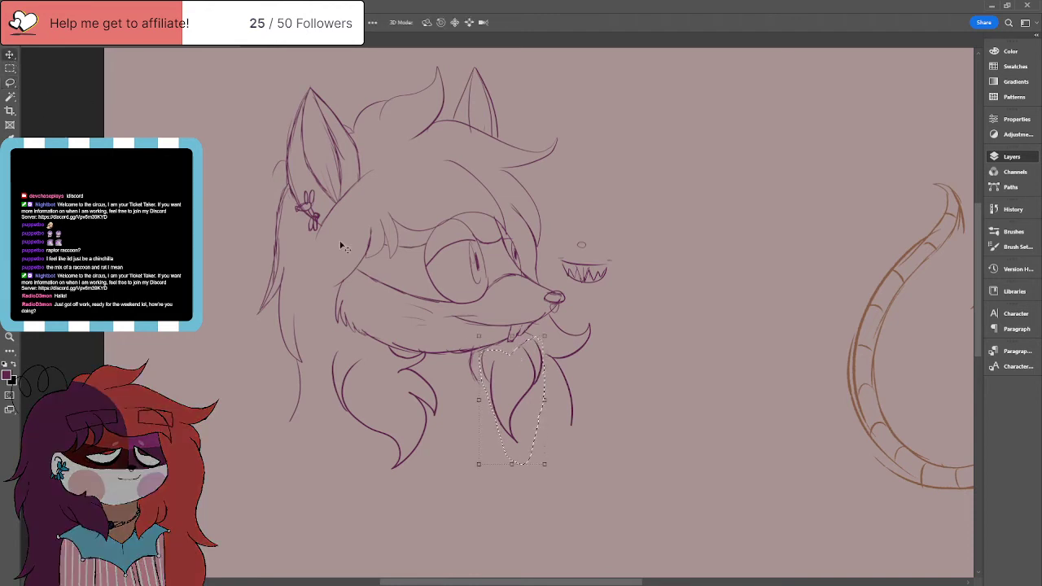
drag(536, 386, 539, 397)
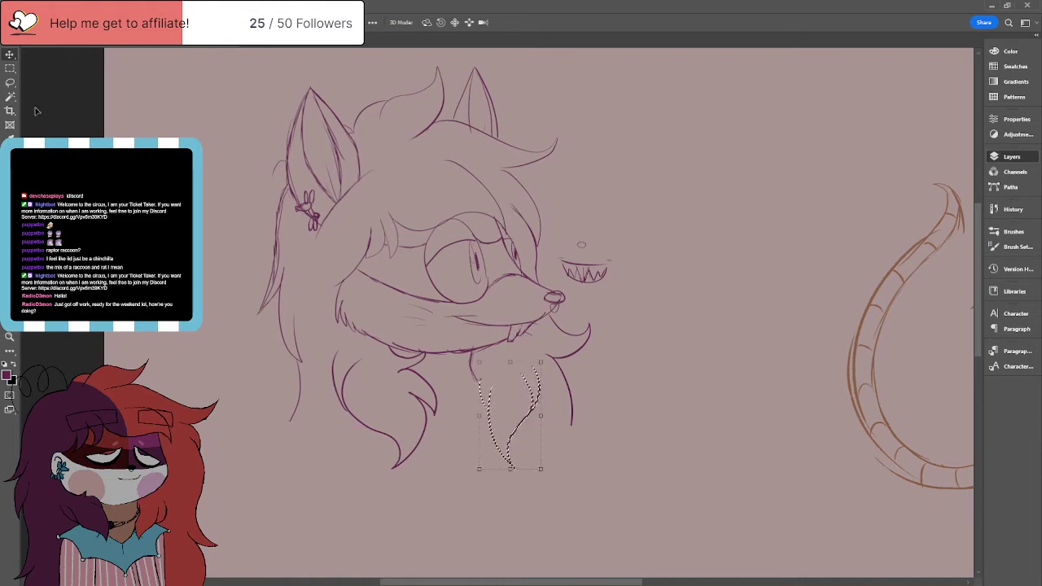
key(l)
key(ctrl+d)
key(b)
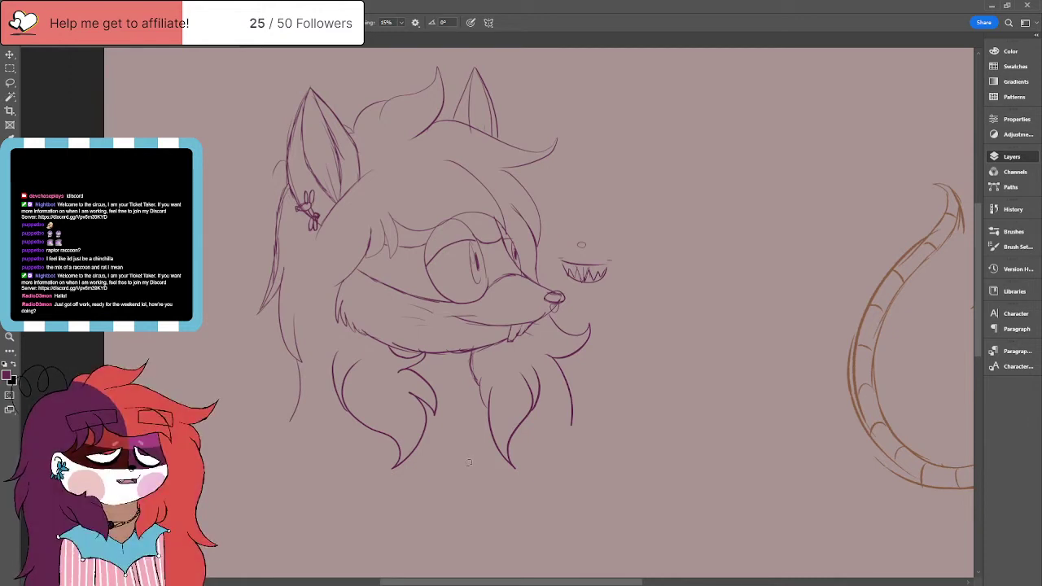
drag(505, 583, 550, 583)
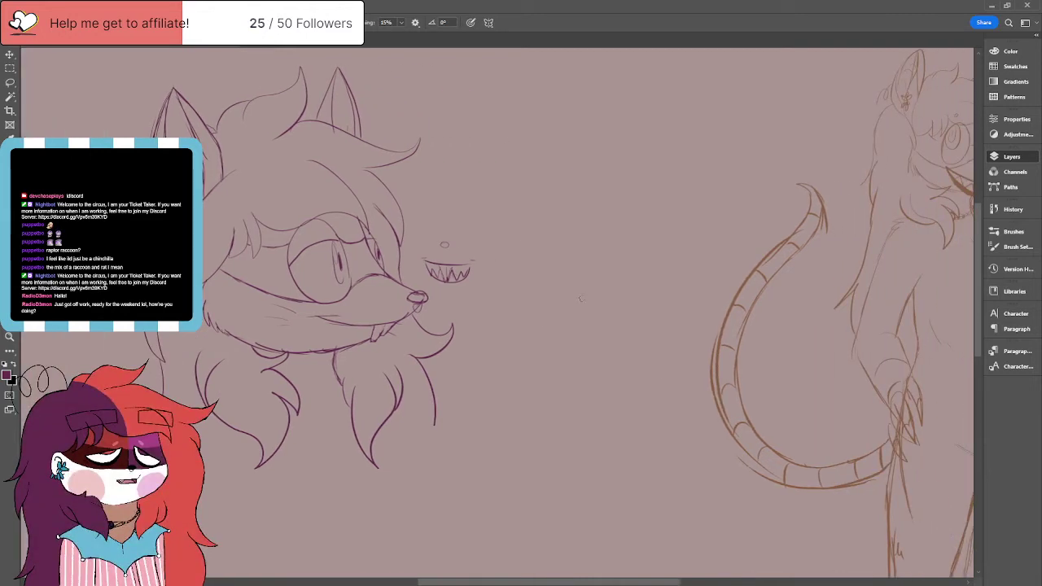
mouse_move(580, 302)
mouse_down()
mouse_move(598, 313)
mouse_move(603, 299)
mouse_move(584, 302)
mouse_move(602, 303)
mouse_move(588, 316)
mouse_move(606, 304)
mouse_move(585, 298)
mouse_up()
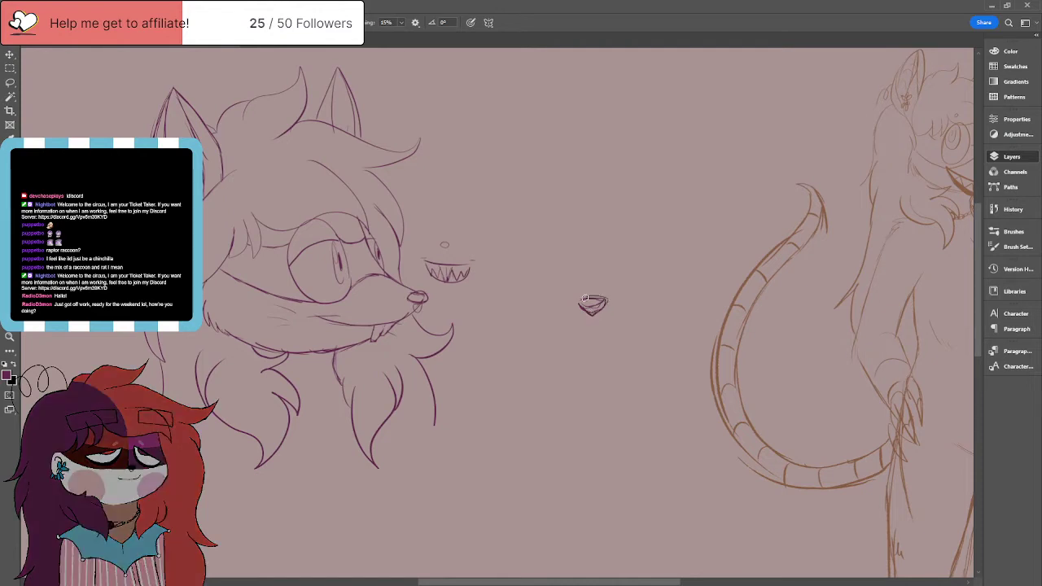
key(ctrl+z)
key(ctrl+z)
key(ctrl+z)
key(ctrl+z)
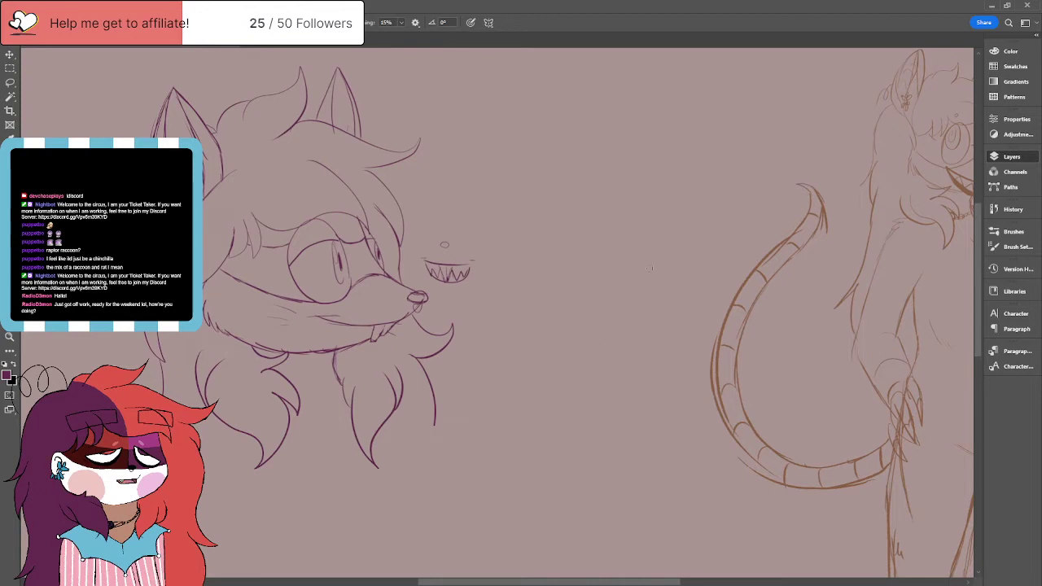
Step: Sketch a blunt snout study and a small profile head with two ears between the head study and the tail
mouse_move(565, 283)
mouse_down()
mouse_move(600, 286)
mouse_move(580, 306)
mouse_move(564, 290)
mouse_up()
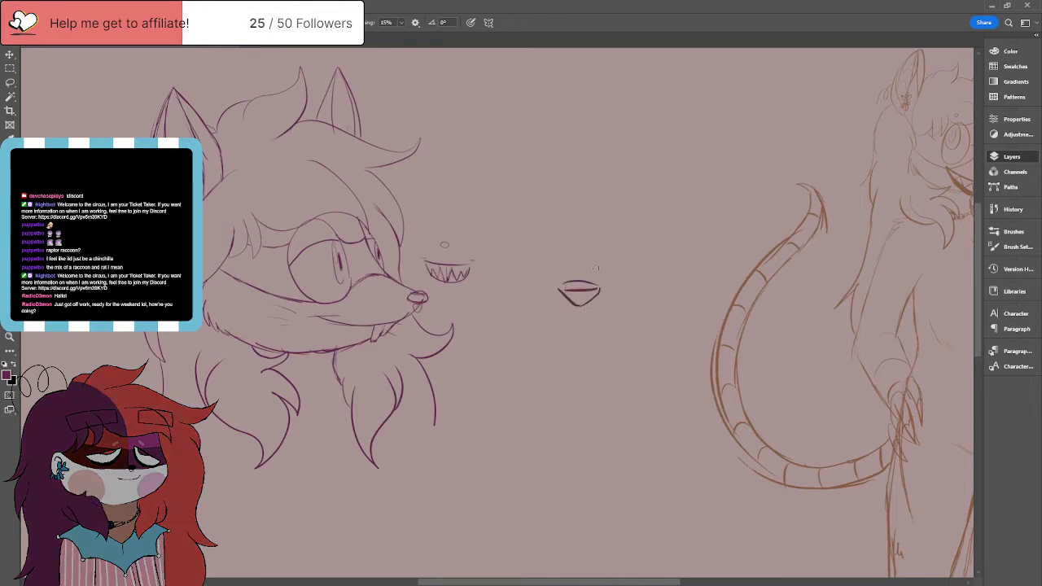
mouse_move(609, 300)
mouse_down()
mouse_move(609, 279)
mouse_move(575, 246)
mouse_up()
drag(612, 301, 542, 343)
mouse_move(631, 157)
mouse_down()
mouse_move(648, 185)
mouse_move(691, 193)
mouse_move(676, 191)
mouse_move(691, 194)
mouse_move(679, 216)
mouse_move(633, 241)
mouse_up()
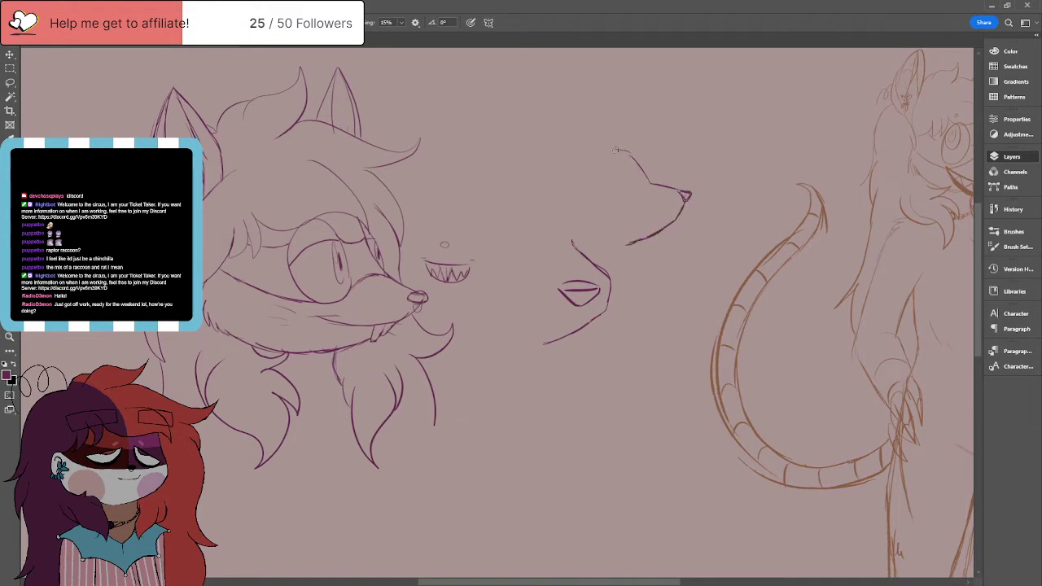
mouse_move(578, 179)
mouse_down()
mouse_move(583, 145)
mouse_move(606, 148)
mouse_up()
key(ctrl+z)
mouse_move(607, 154)
mouse_down()
mouse_move(577, 125)
mouse_move(567, 147)
mouse_move(573, 193)
mouse_move(594, 195)
mouse_up()
mouse_move(568, 117)
mouse_down()
mouse_move(609, 154)
mouse_move(607, 180)
mouse_move(568, 122)
mouse_move(603, 184)
mouse_move(573, 116)
mouse_up()
mouse_move(627, 150)
mouse_down()
mouse_move(608, 150)
mouse_move(630, 153)
mouse_move(624, 124)
mouse_up()
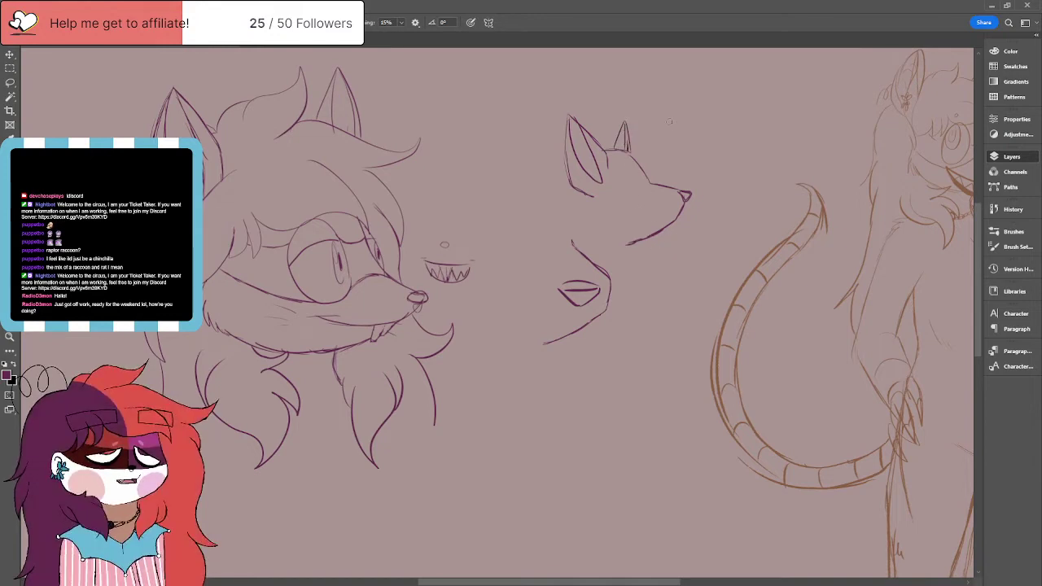
Step: Sketch another small profile head with a longer snout, round nose and two pointed ears behind the first one
mouse_move(663, 118)
mouse_down()
mouse_move(722, 143)
mouse_move(751, 140)
mouse_move(728, 171)
mouse_move(699, 187)
mouse_up()
drag(742, 143, 744, 145)
mouse_move(630, 121)
mouse_down()
mouse_move(646, 95)
mouse_move(658, 138)
mouse_up()
key(ctrl+z)
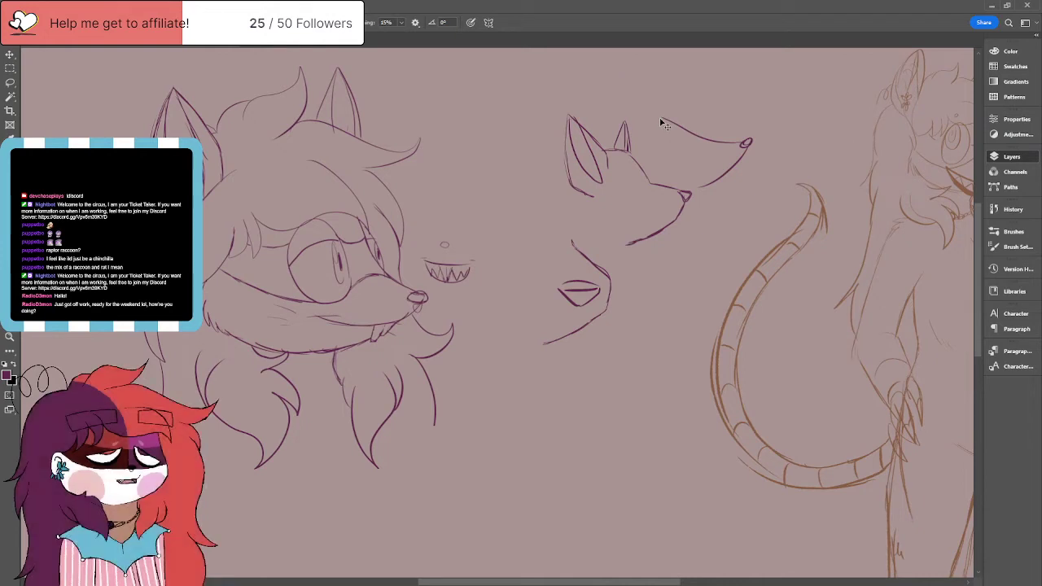
mouse_move(658, 114)
mouse_down()
mouse_move(664, 92)
mouse_move(674, 122)
mouse_up()
mouse_move(669, 82)
mouse_down()
mouse_move(666, 122)
mouse_move(610, 82)
mouse_move(624, 127)
mouse_move(652, 143)
mouse_up()
drag(633, 99, 657, 140)
mouse_move(612, 85)
mouse_down()
mouse_move(636, 133)
mouse_move(659, 140)
mouse_up()
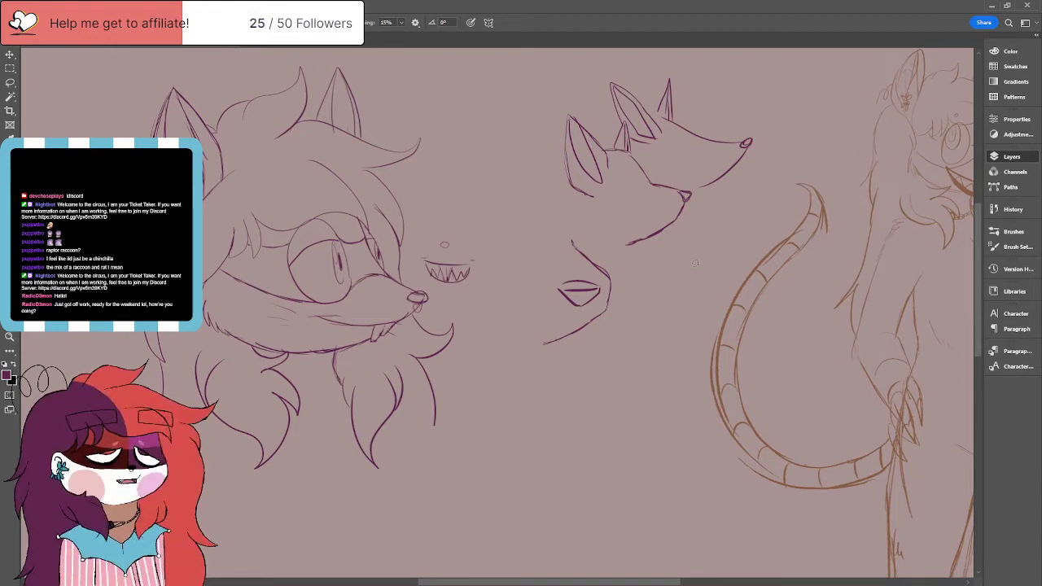
key(Delete)
key(ctrl+z)
mouse_move(643, 259)
mouse_down()
mouse_move(624, 308)
mouse_move(703, 210)
mouse_up()
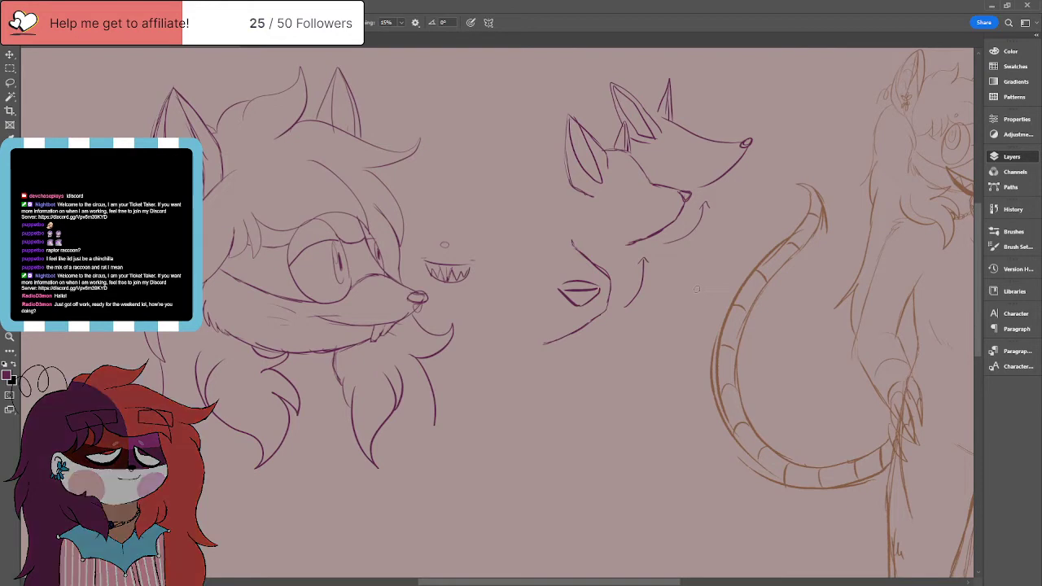
key(ctrl+z)
key(ctrl+z)
key(ctrl+z)
key(ctrl+z)
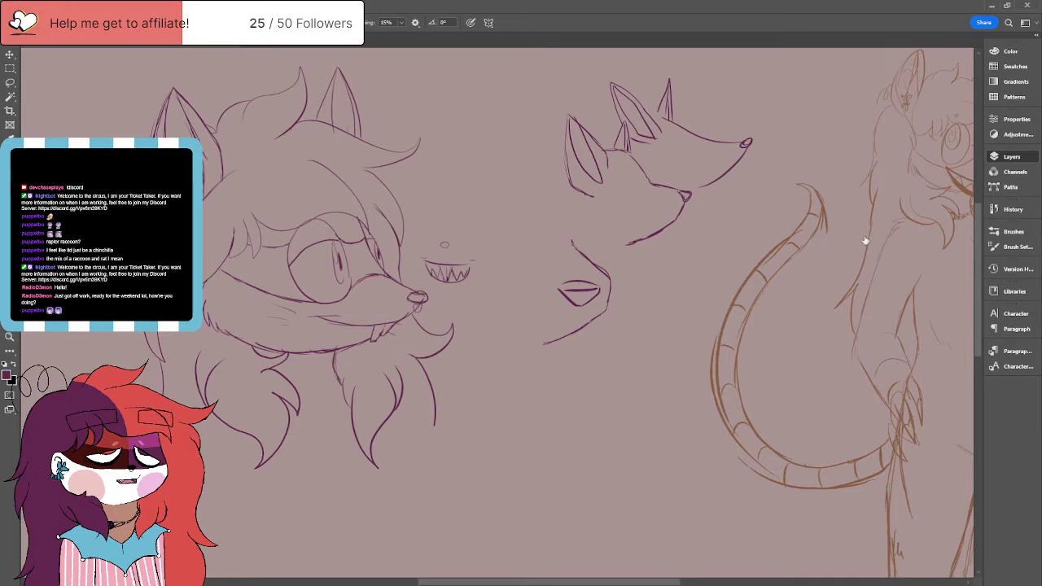
Step: Delete the practice snout and head sketches between the head study and the tail
key(Delete)
key(Delete)
key(ctrl+z)
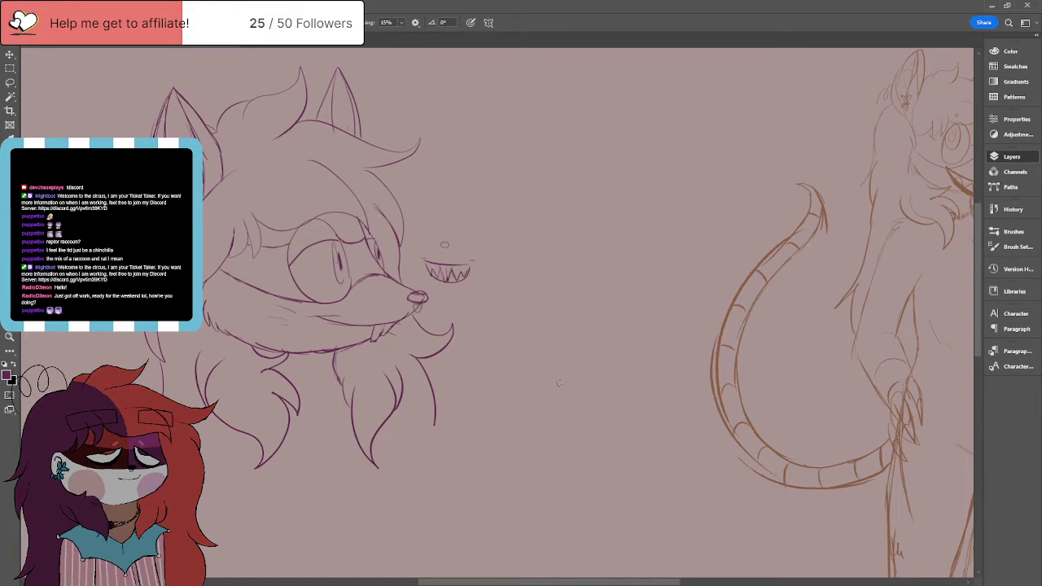
Step: Scale the head study down further and move it near the canvas's upper edge, leaving room beneath for a body
scroll(560, 383, down, 3)
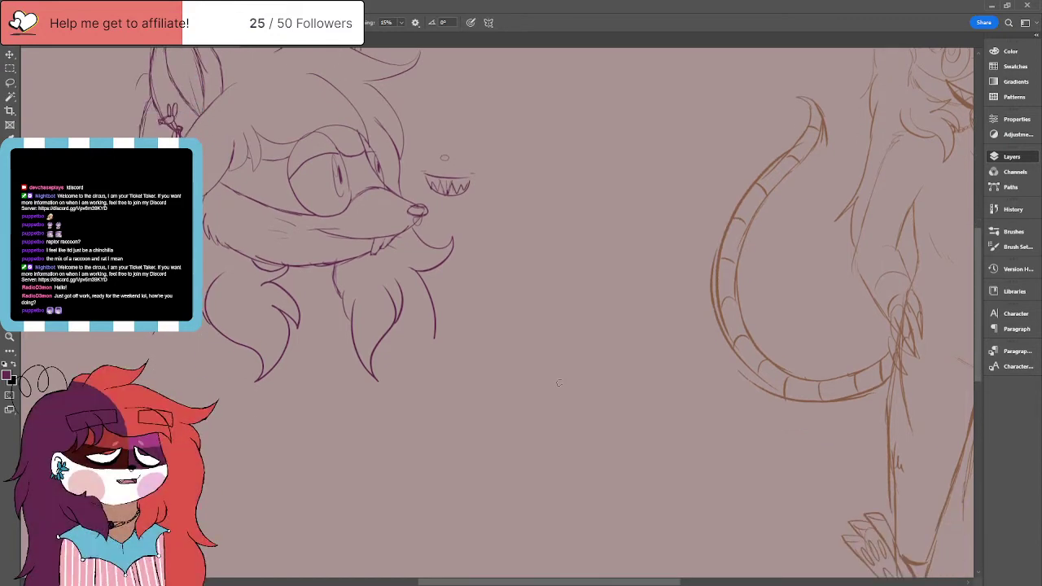
drag(568, 583, 535, 583)
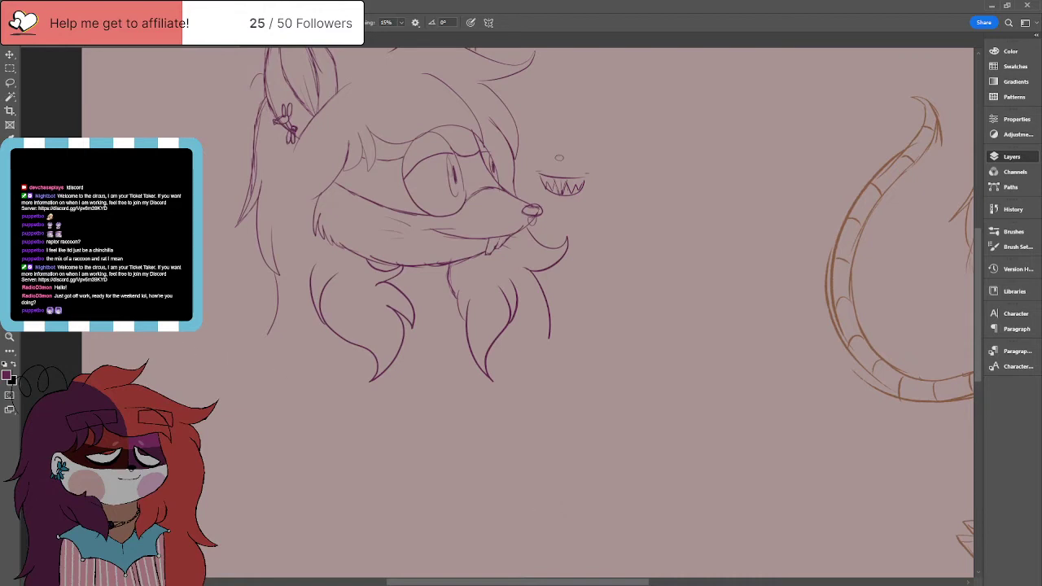
click(8, 336)
alt+click(247, 320)
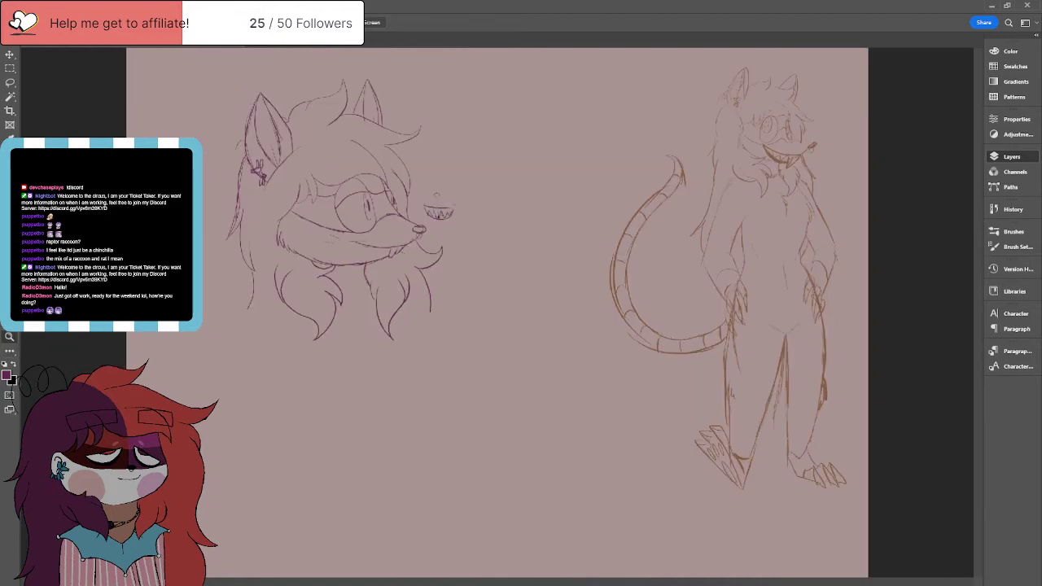
key(v)
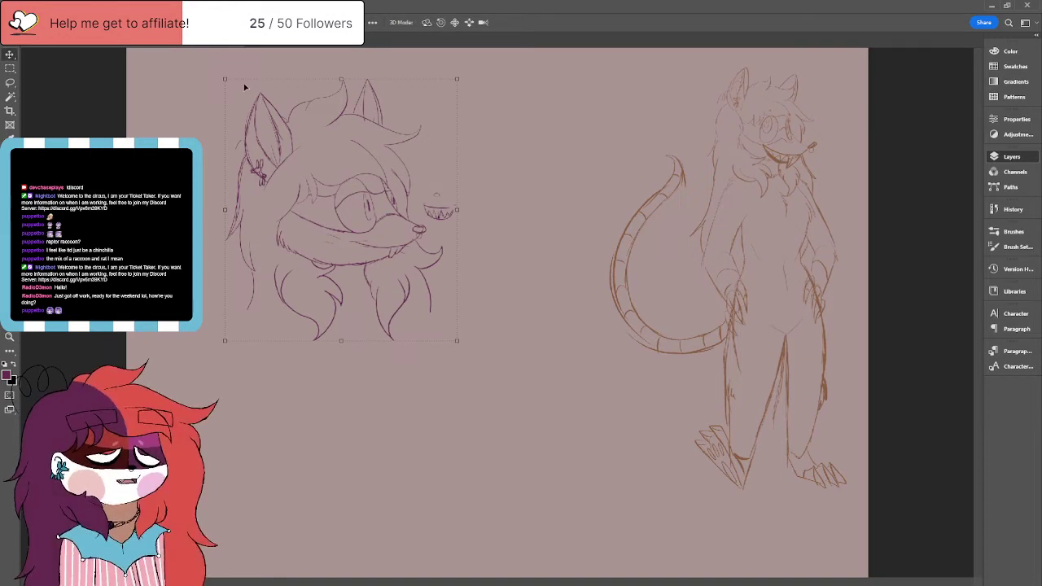
drag(225, 79, 278, 140)
drag(395, 236, 370, 159)
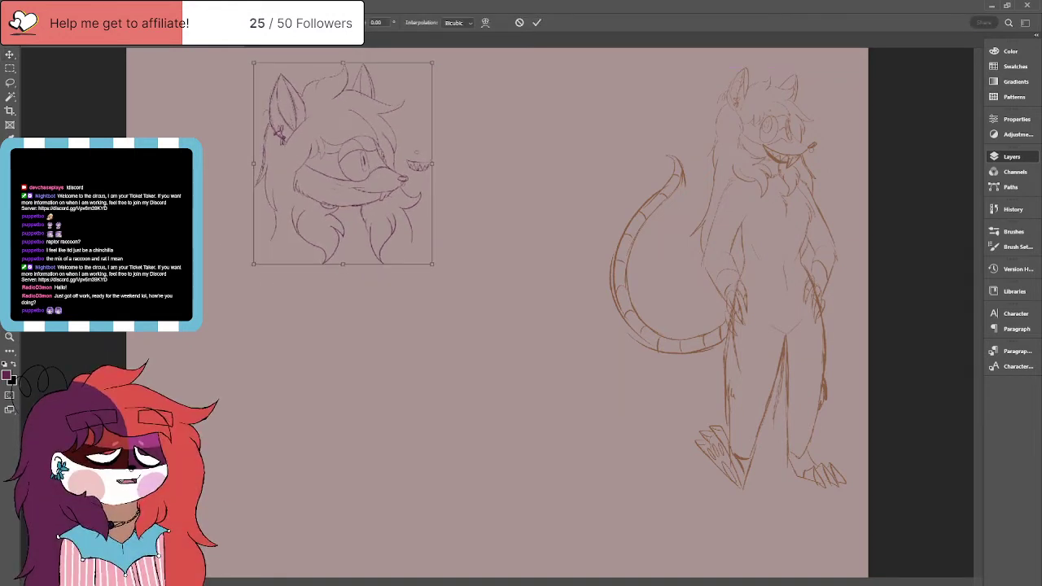
key(Return)
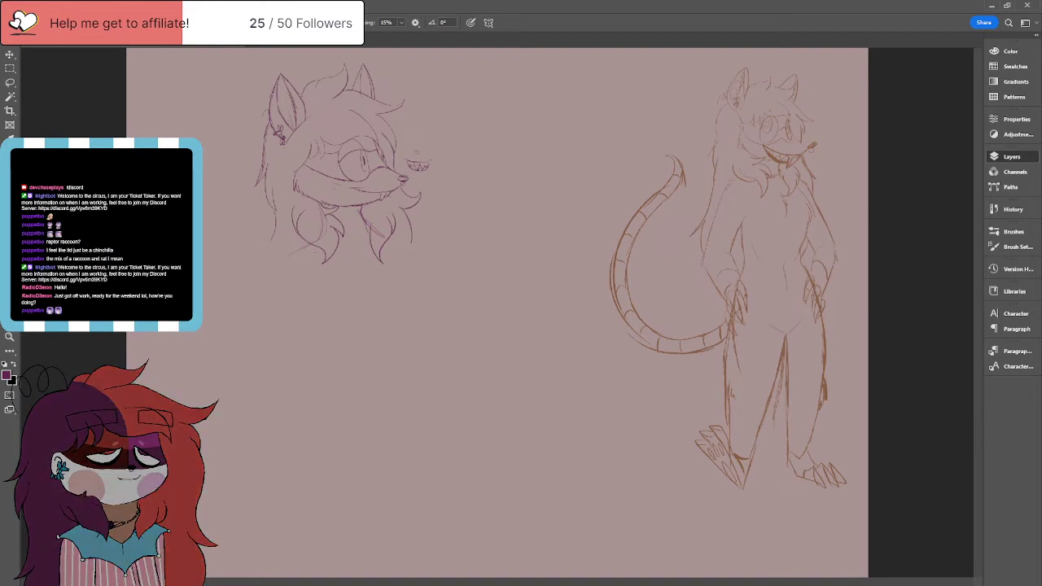
Step: Sketch two round shoulder joints with short connecting lines beneath the head study's neck fur
drag(404, 253, 413, 275)
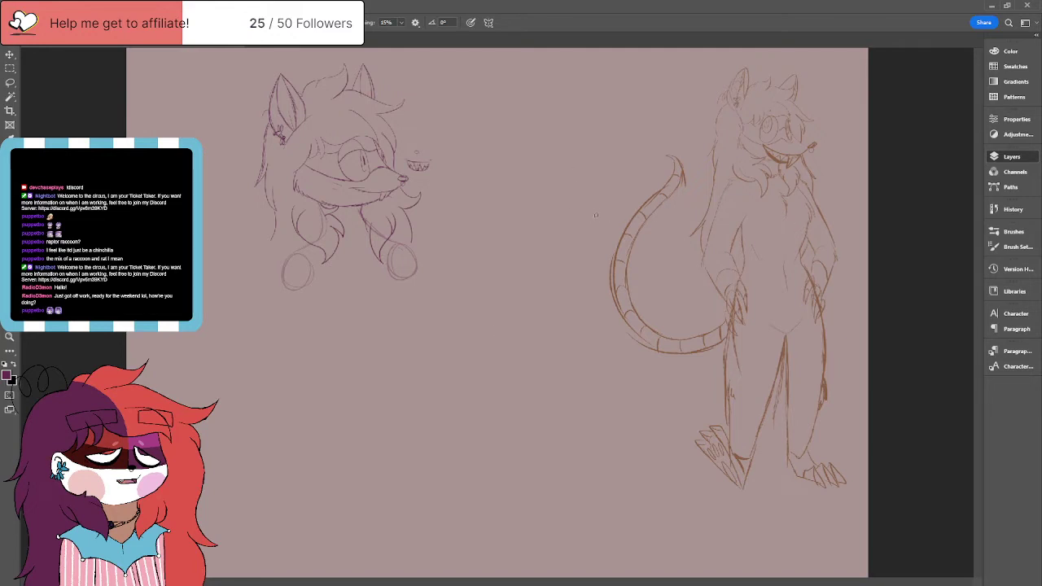
drag(583, 176, 544, 214)
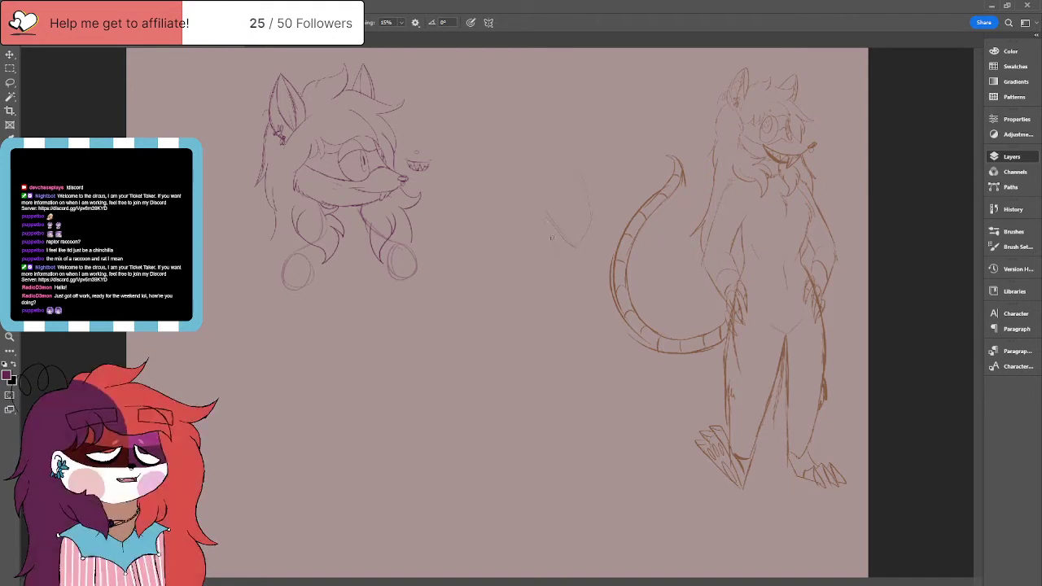
drag(560, 271, 562, 340)
drag(562, 269, 601, 300)
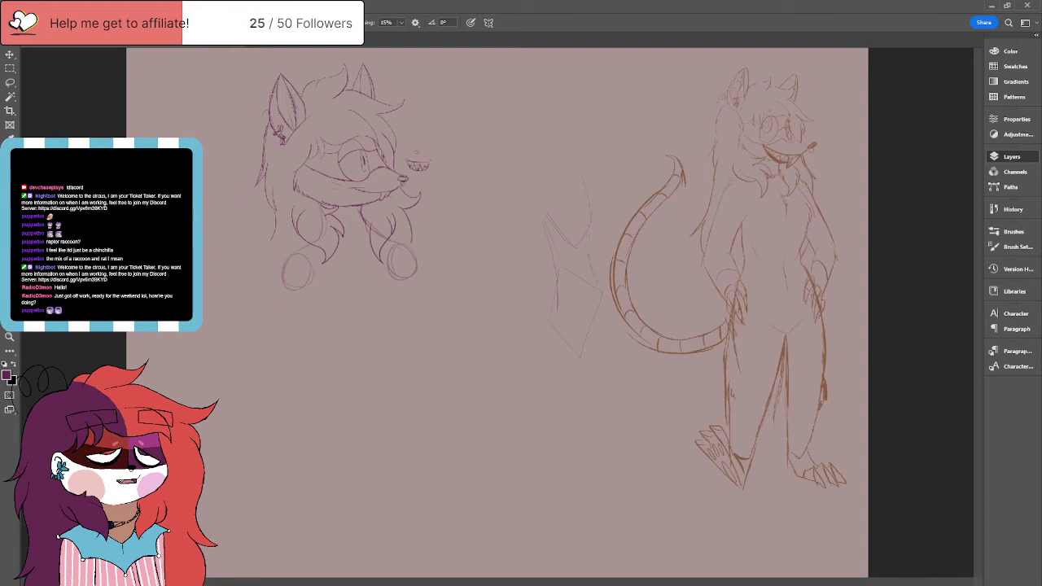
drag(545, 236, 551, 300)
key(ctrl+z)
key(ctrl+z)
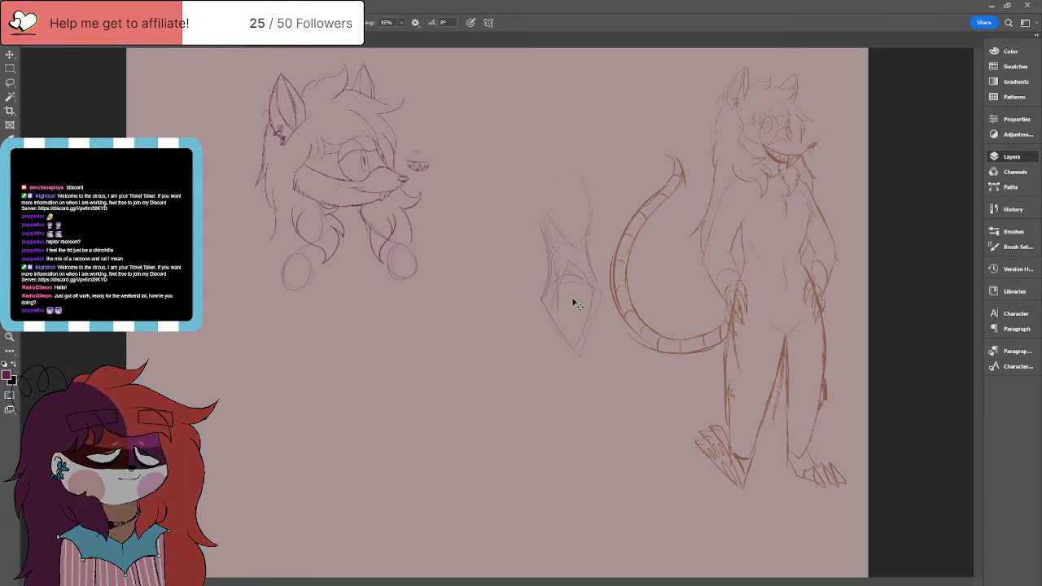
key(ctrl+z)
key(ctrl+z)
key(ctrl+z)
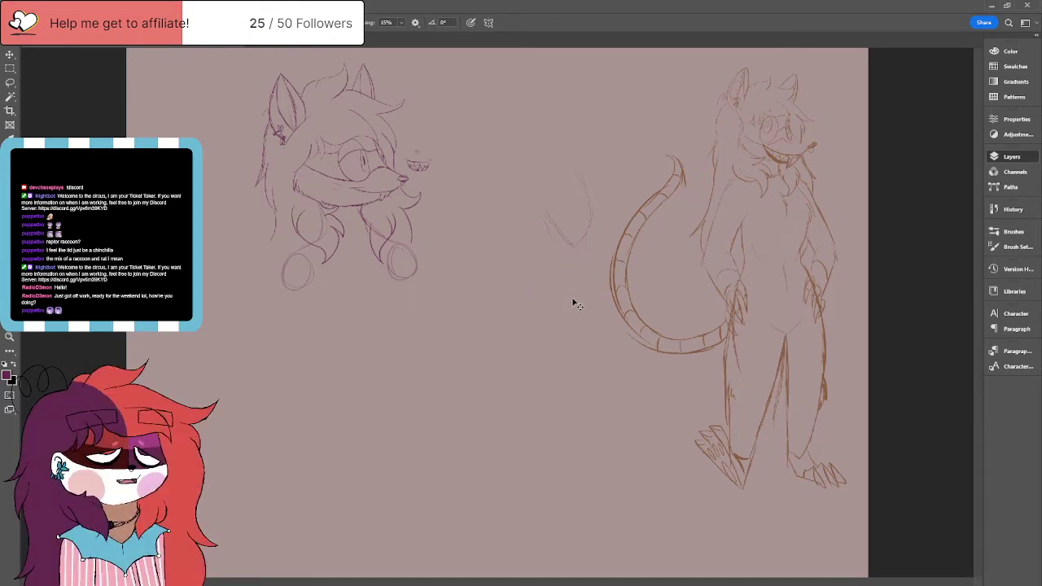
key(ctrl+z)
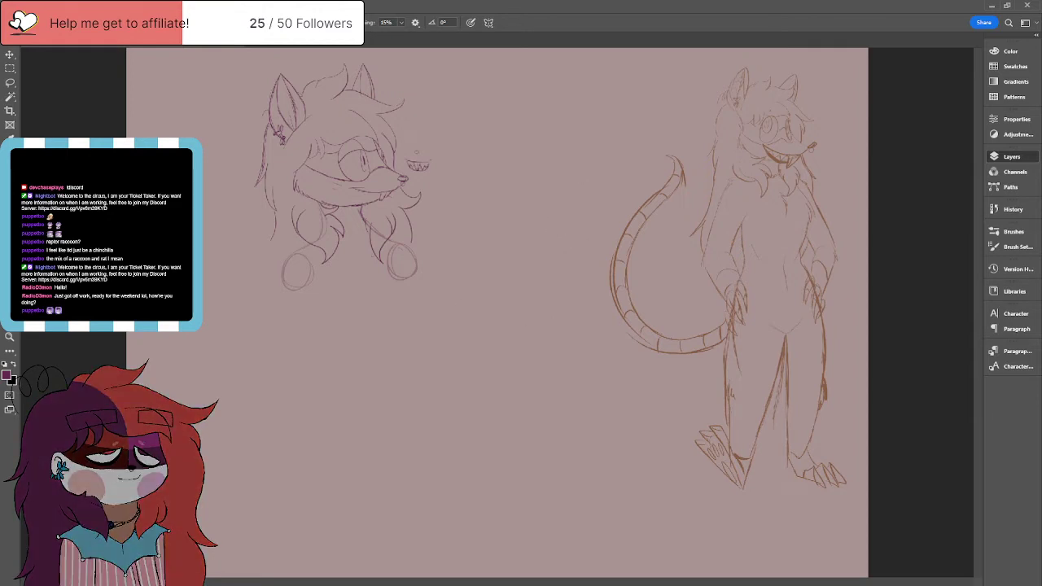
Step: Sketch curved, feathery fur tufts hanging from the shoulder beneath the snout down the side of the chest
drag(414, 283, 406, 336)
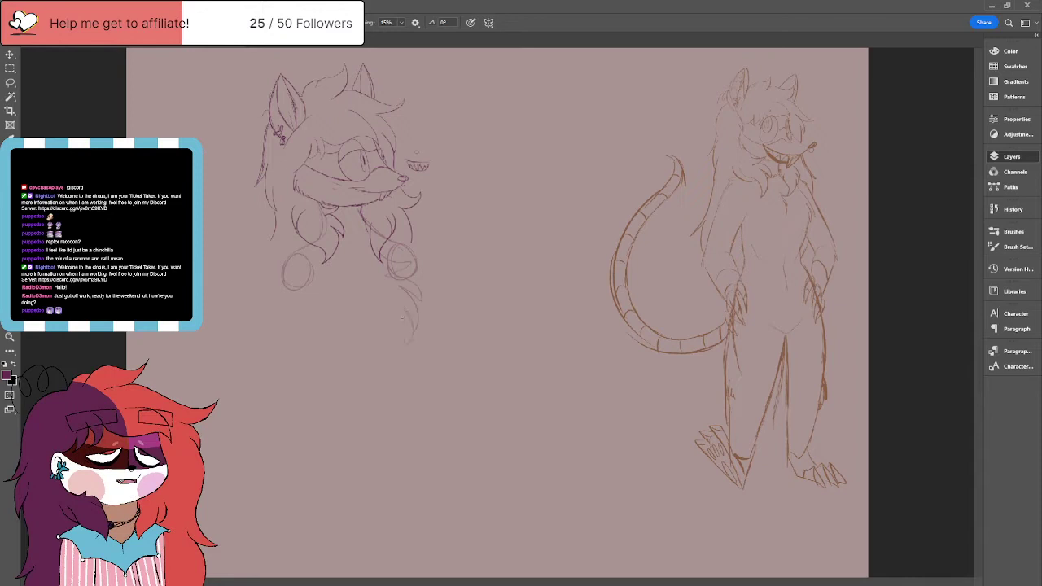
key(ctrl+z)
mouse_move(395, 275)
mouse_down()
mouse_move(391, 250)
mouse_move(435, 287)
mouse_move(412, 350)
mouse_move(392, 323)
mouse_up()
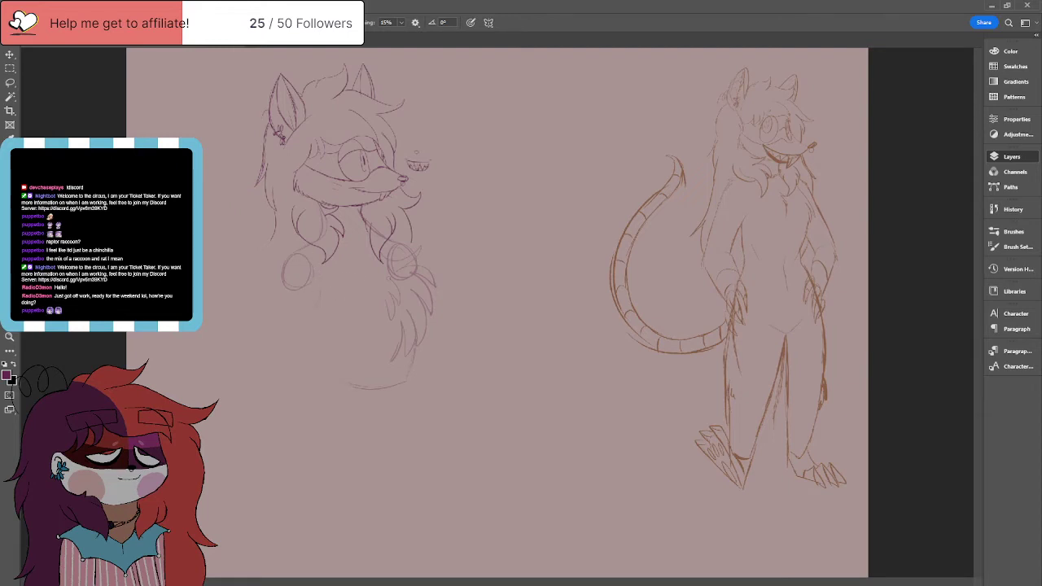
Step: Sketch a tapering ribcage beneath the shoulders, with a rounded lower edge and curved contour lines across the chest
drag(295, 300, 319, 347)
drag(407, 383, 420, 437)
drag(316, 424, 310, 464)
key(ctrl+z)
key(ctrl+z)
key(e)
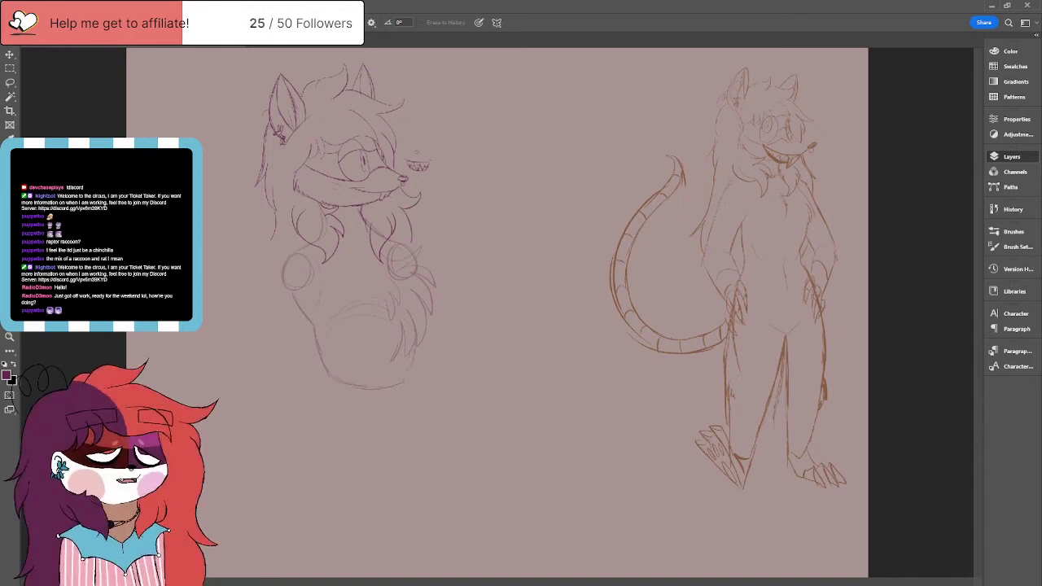
key(b)
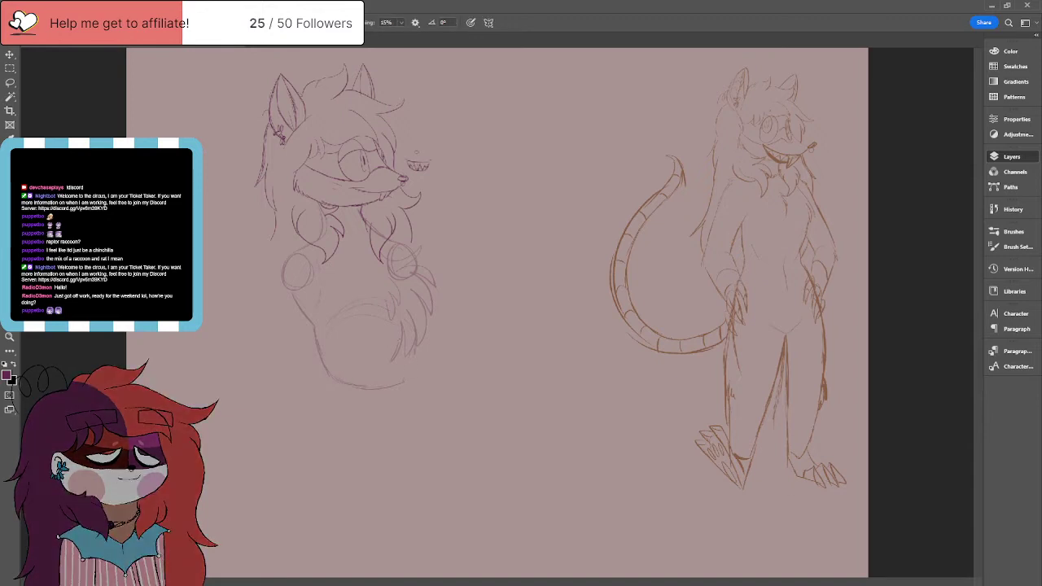
drag(413, 356, 405, 375)
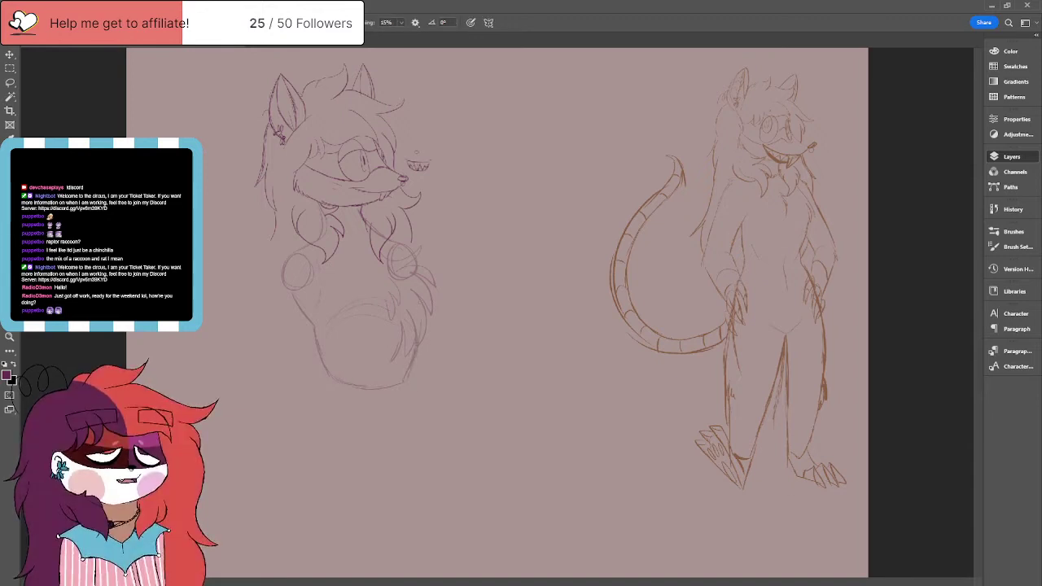
Step: Darken the chest's fur-covered side and sketch the waist, hips, curved leg openings and upper outer thighs below the ribcage
drag(376, 234, 425, 306)
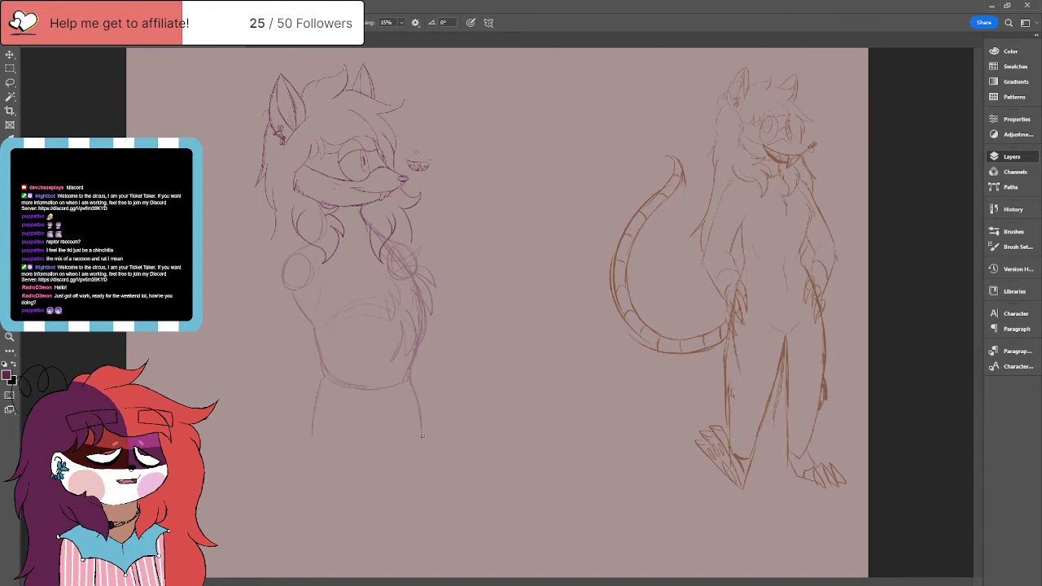
drag(334, 438, 375, 472)
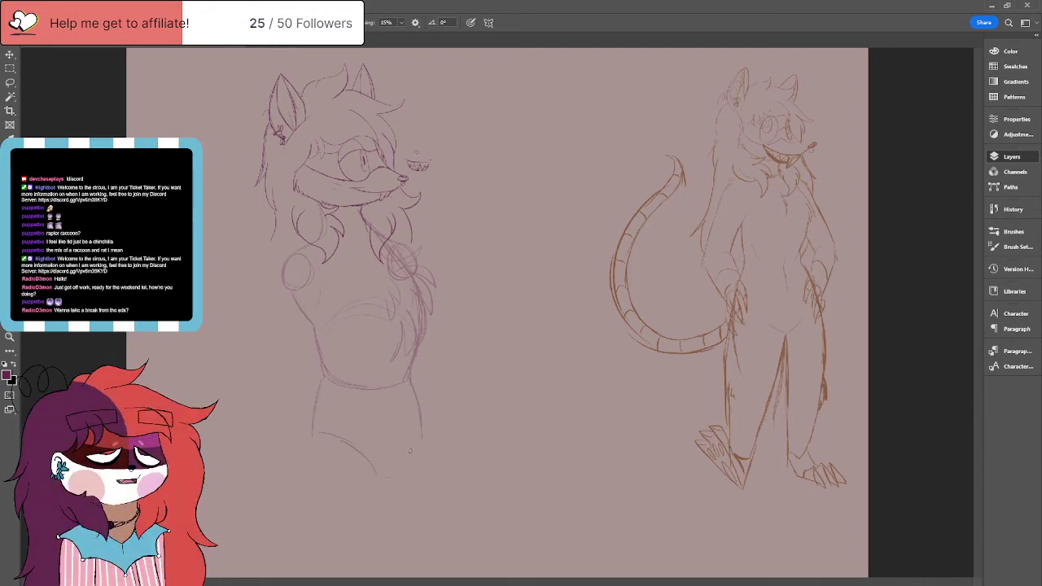
mouse_move(386, 477)
mouse_down()
mouse_move(418, 413)
mouse_move(431, 468)
mouse_up()
drag(310, 440, 303, 485)
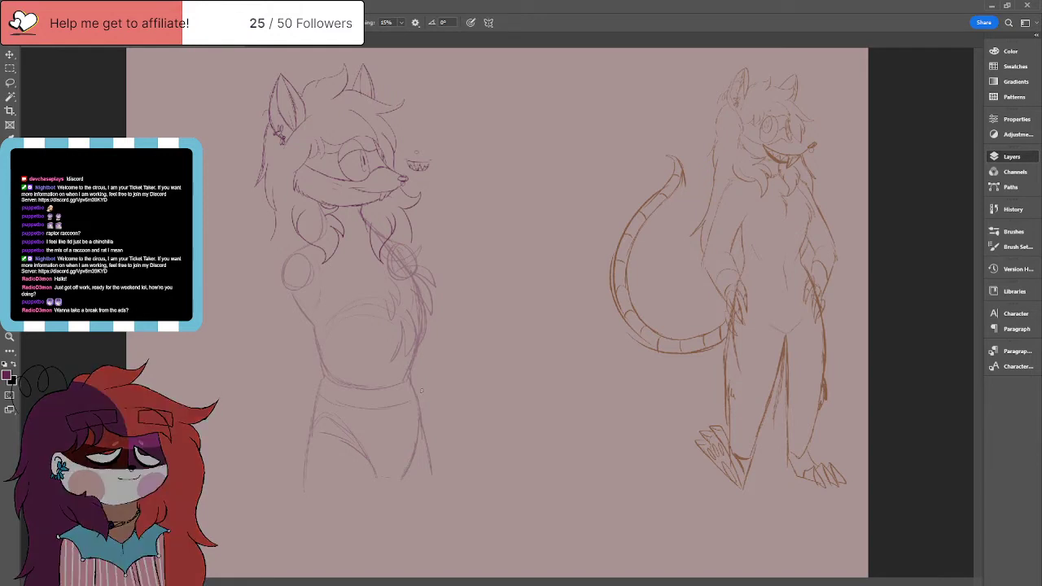
Step: Select the hip and thigh sketch and move it down to lengthen the gap below the ribcage
click(11, 84)
mouse_move(319, 394)
mouse_down()
mouse_move(294, 494)
mouse_move(430, 507)
mouse_move(437, 410)
mouse_move(418, 398)
mouse_move(320, 394)
mouse_up()
key(v)
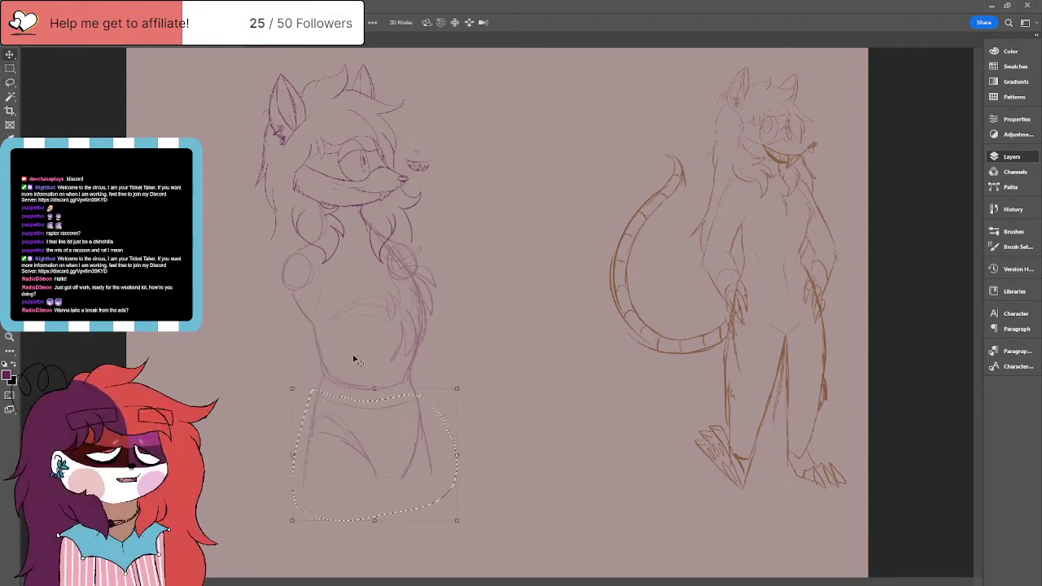
drag(360, 453, 367, 489)
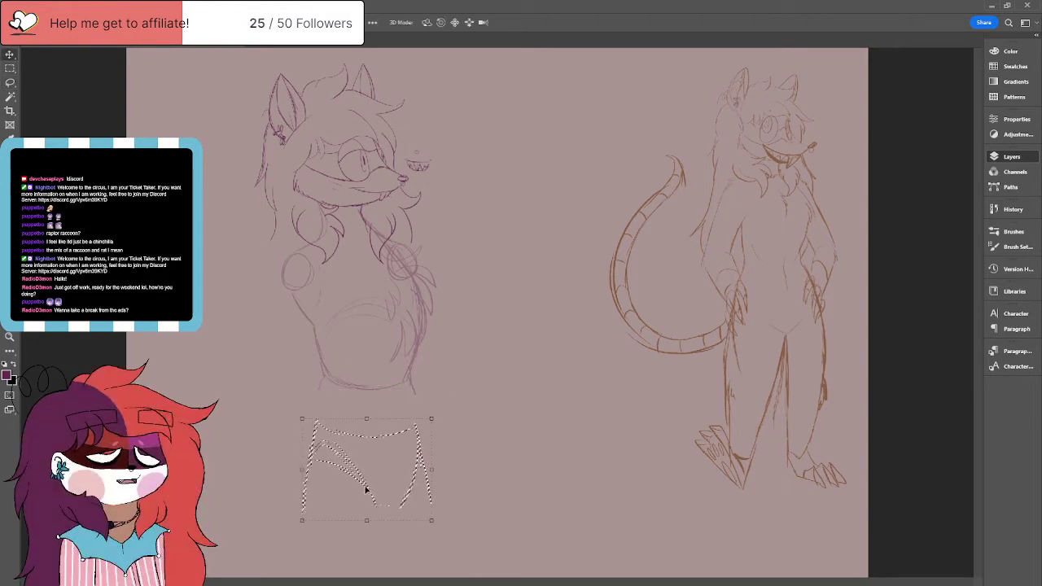
key(l)
key(ctrl+d)
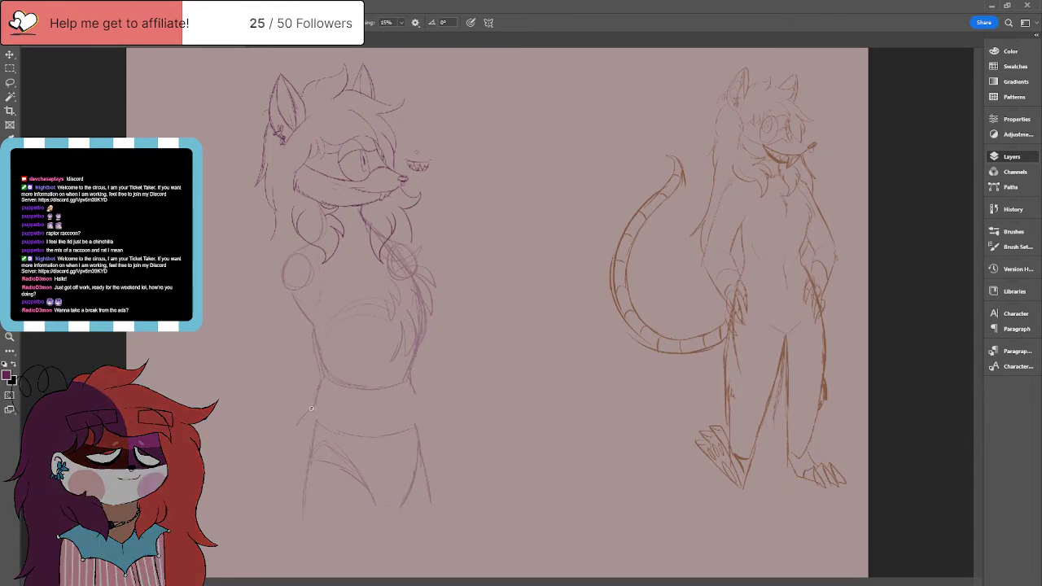
Step: Widen the back hip with a fuller outer thigh curve and clean up the doubled thigh and leg-opening lines
drag(286, 456, 277, 513)
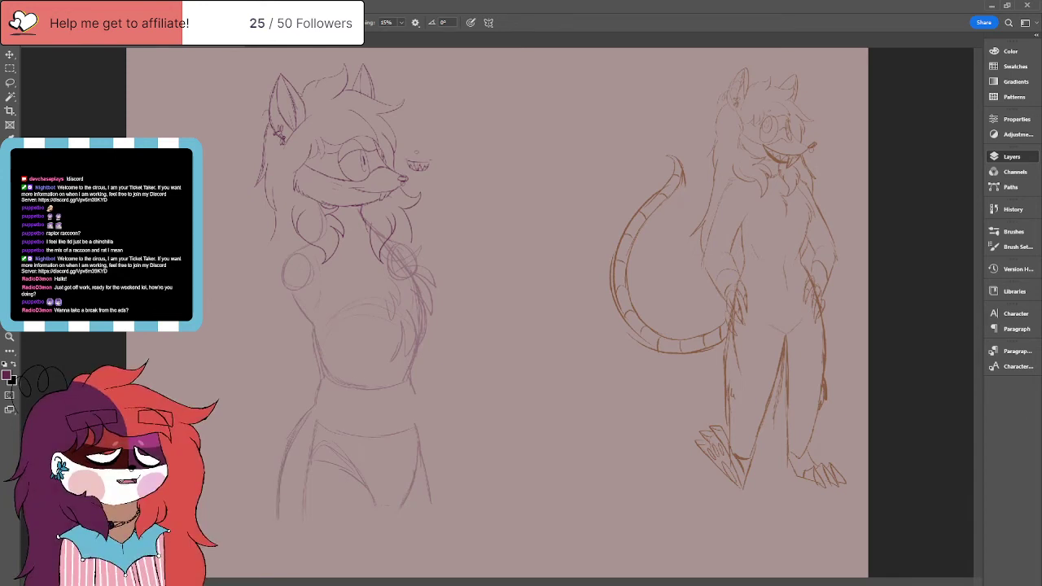
key(e)
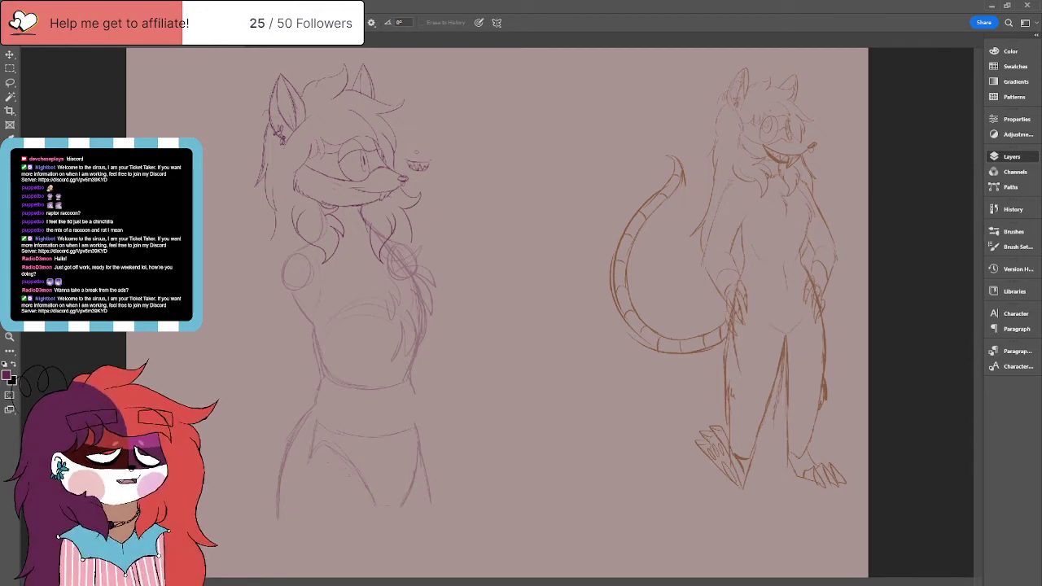
key(b)
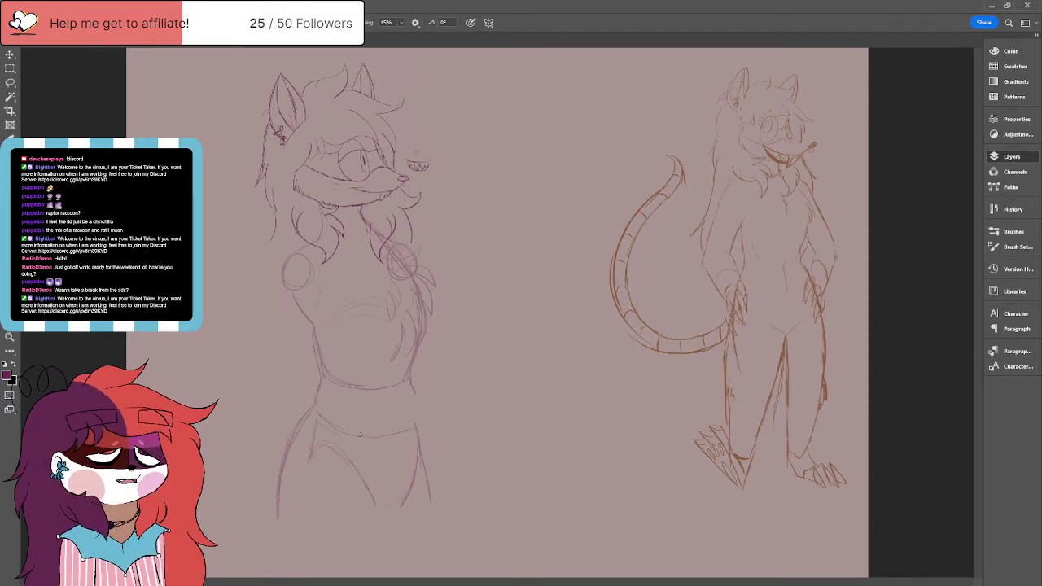
key(e)
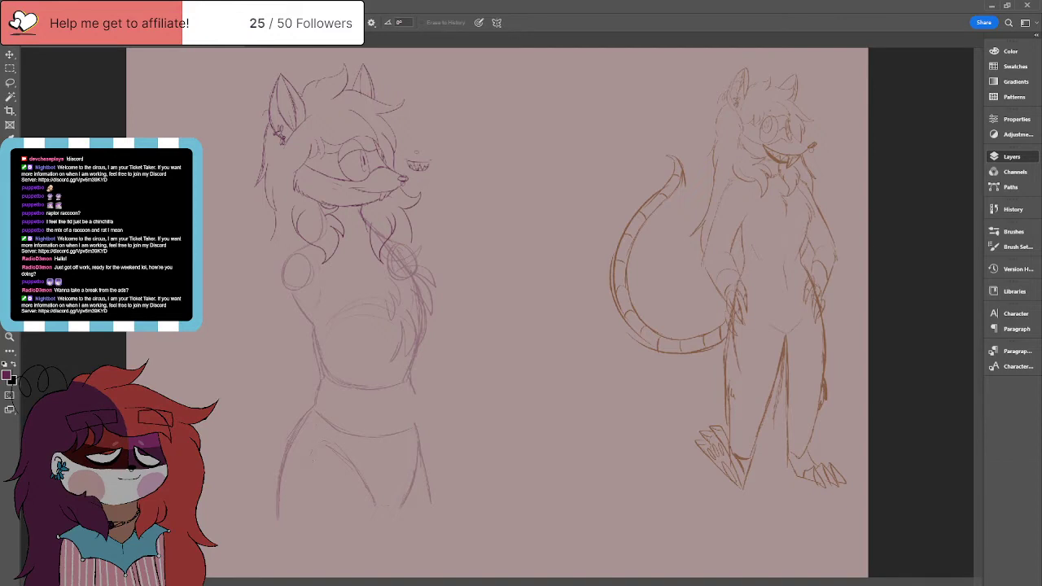
key(b)
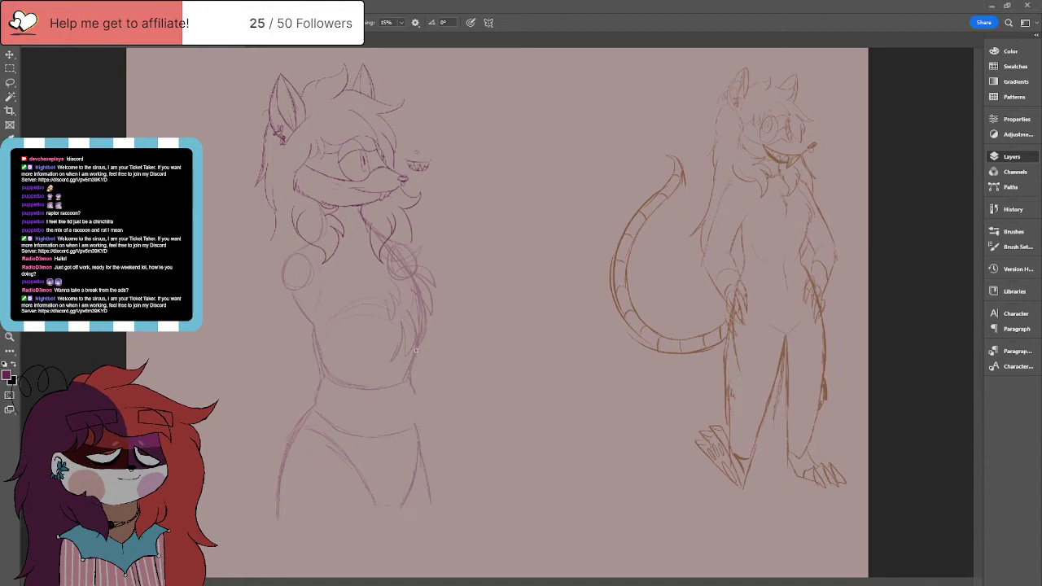
Step: Sketch a rounded belly between ribcage and hips, with a bulging front side and a curved lower edge
drag(414, 377, 423, 440)
drag(411, 364, 342, 380)
drag(421, 430, 370, 444)
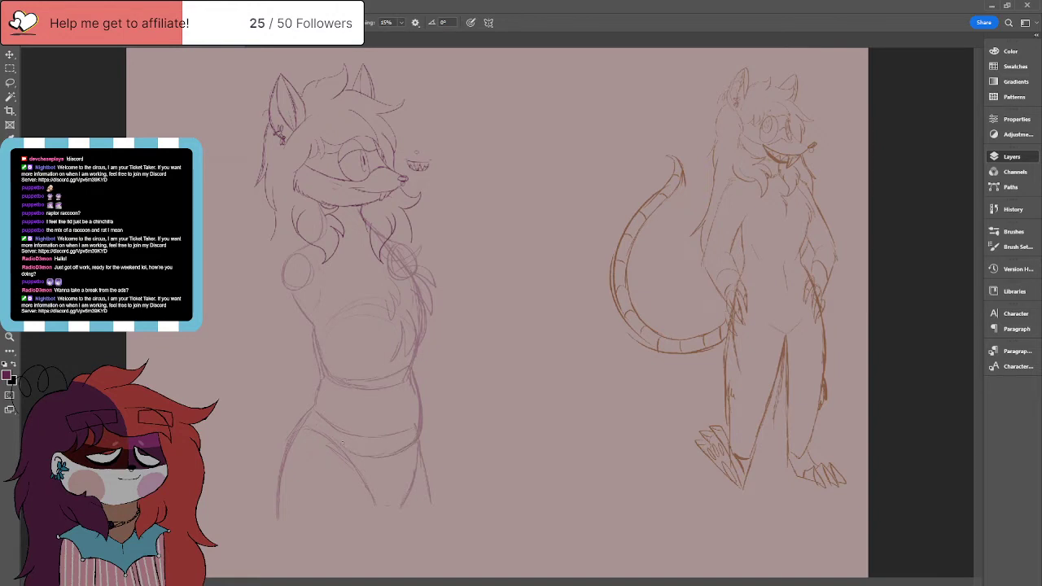
drag(316, 413, 362, 448)
Step: Remove the leftover construction lines at the top and bottom of the belly, and reinforce the belly's front contour
click(10, 83)
mouse_move(326, 421)
mouse_down()
mouse_move(384, 449)
mouse_move(377, 416)
mouse_up()
key(ctrl+d)
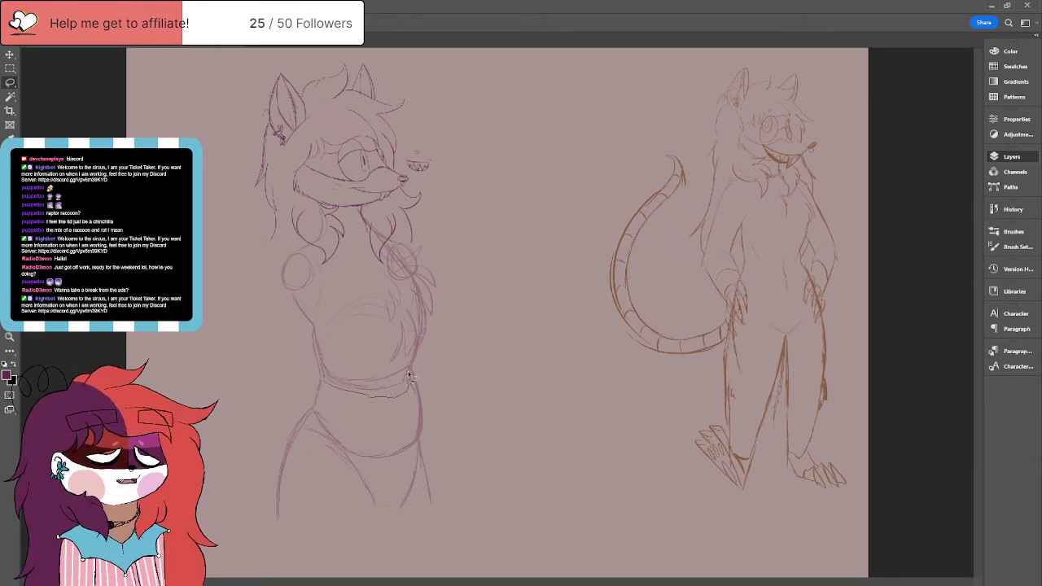
key(ctrl+z)
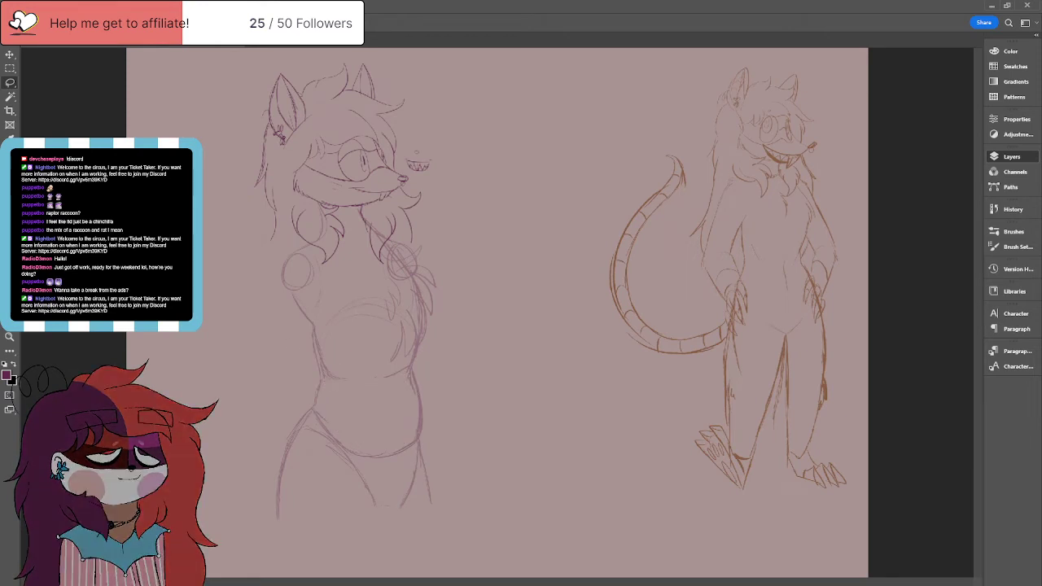
key(b)
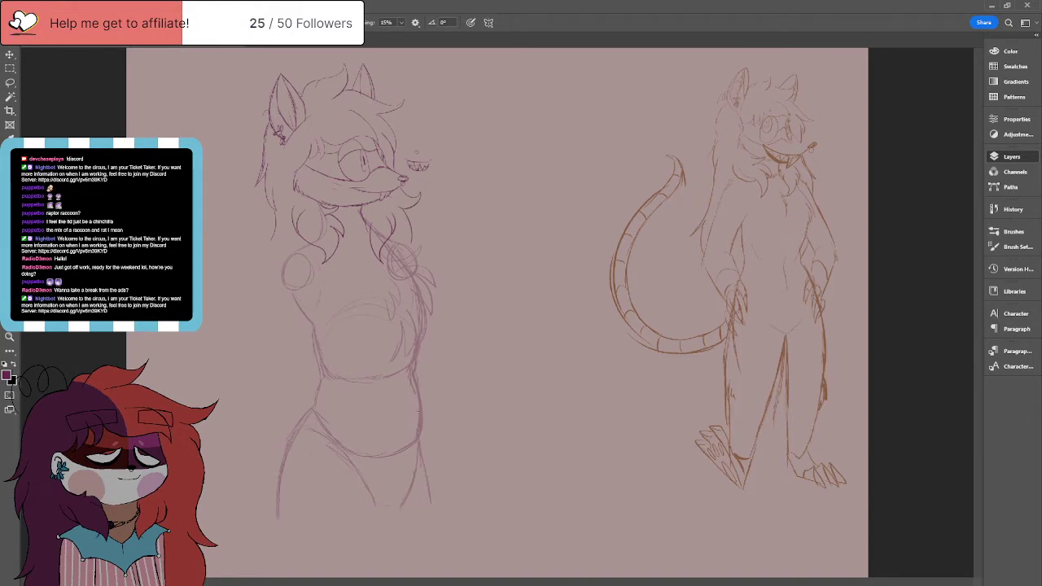
mouse_move(418, 382)
mouse_down()
mouse_move(426, 435)
mouse_move(409, 452)
mouse_move(425, 422)
mouse_move(396, 461)
mouse_up()
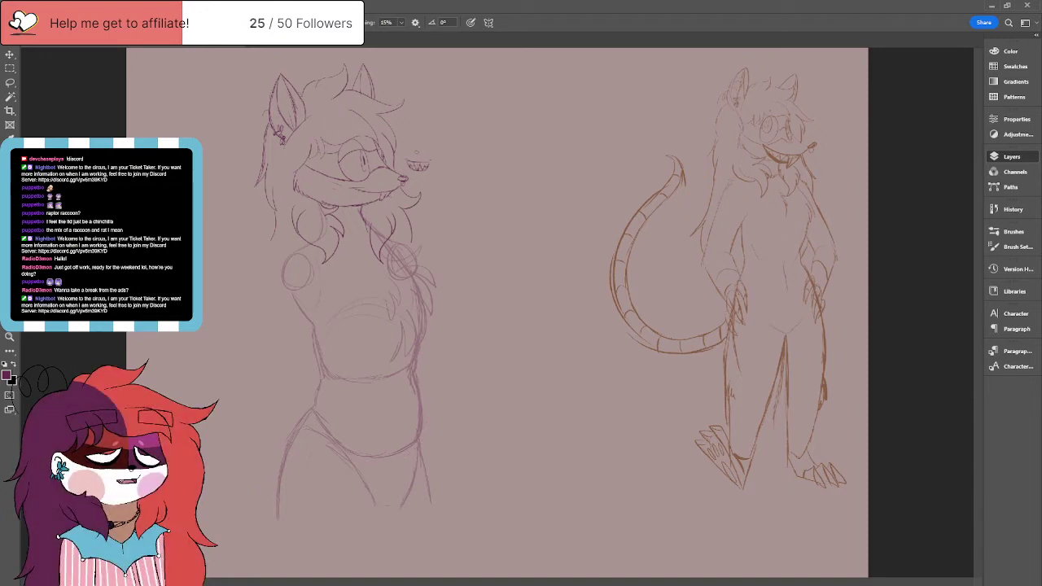
mouse_move(516, 231)
mouse_down()
mouse_move(562, 257)
mouse_move(525, 323)
mouse_move(475, 259)
mouse_move(543, 245)
mouse_up()
mouse_move(555, 347)
mouse_down()
mouse_move(607, 412)
mouse_move(598, 439)
mouse_move(556, 454)
mouse_move(523, 433)
mouse_up()
drag(595, 396, 603, 413)
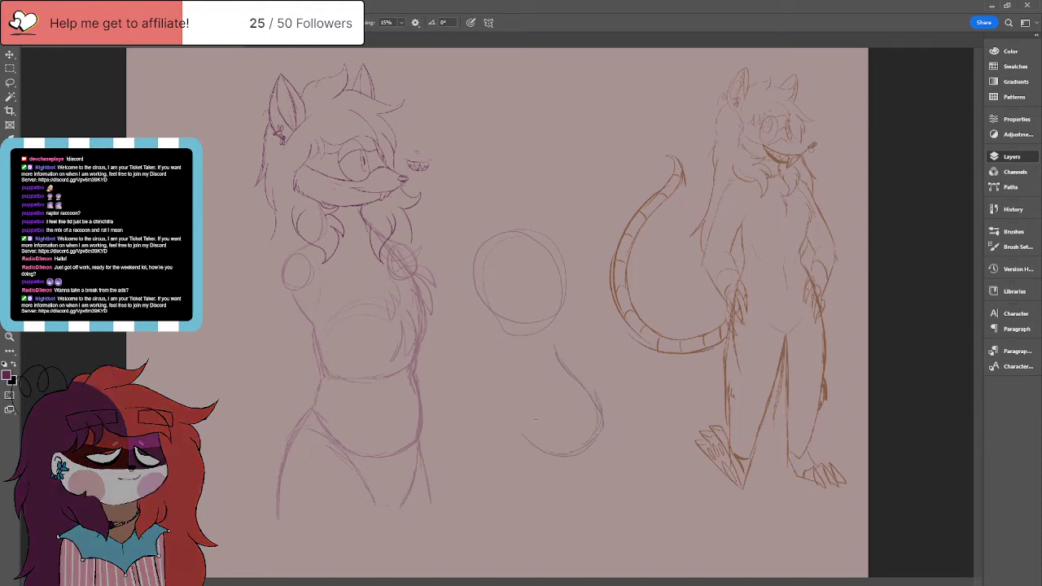
key(ctrl+z)
key(ctrl+z)
key(ctrl+z)
key(ctrl+z)
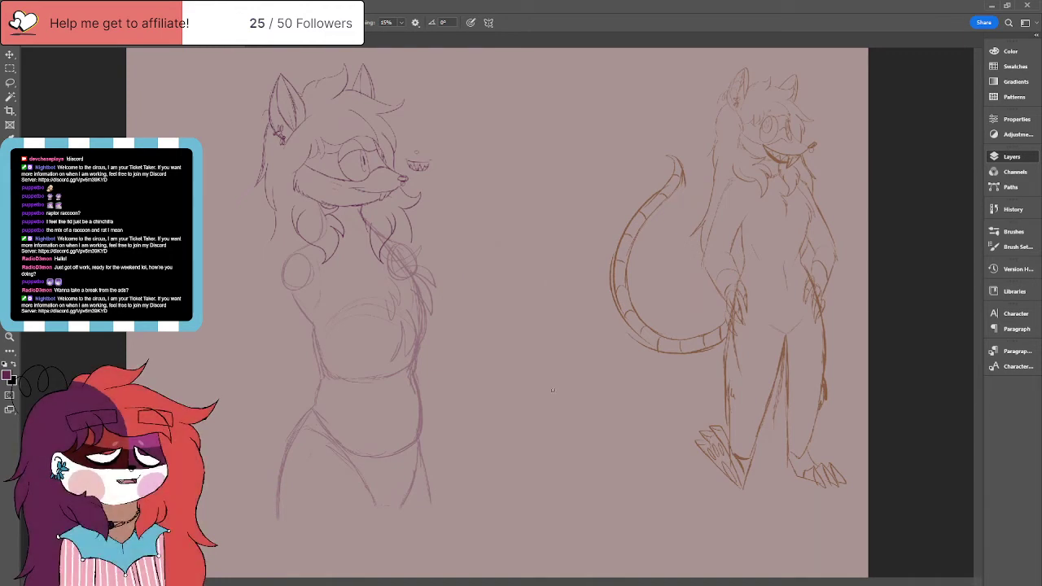
Step: Scale the head and body sketches down together, leaving room on the canvas beneath them for the legs
key(e)
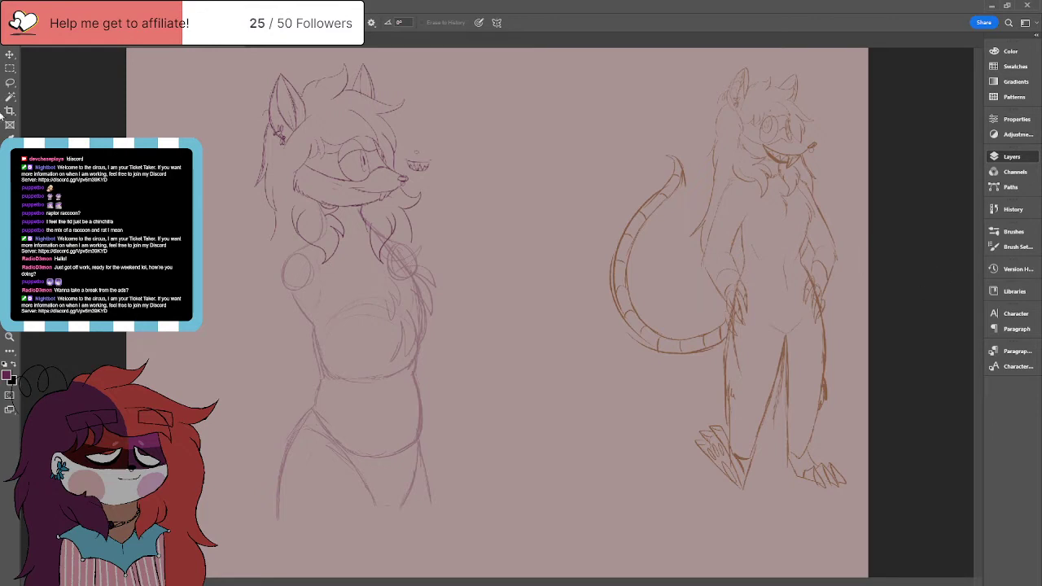
click(10, 55)
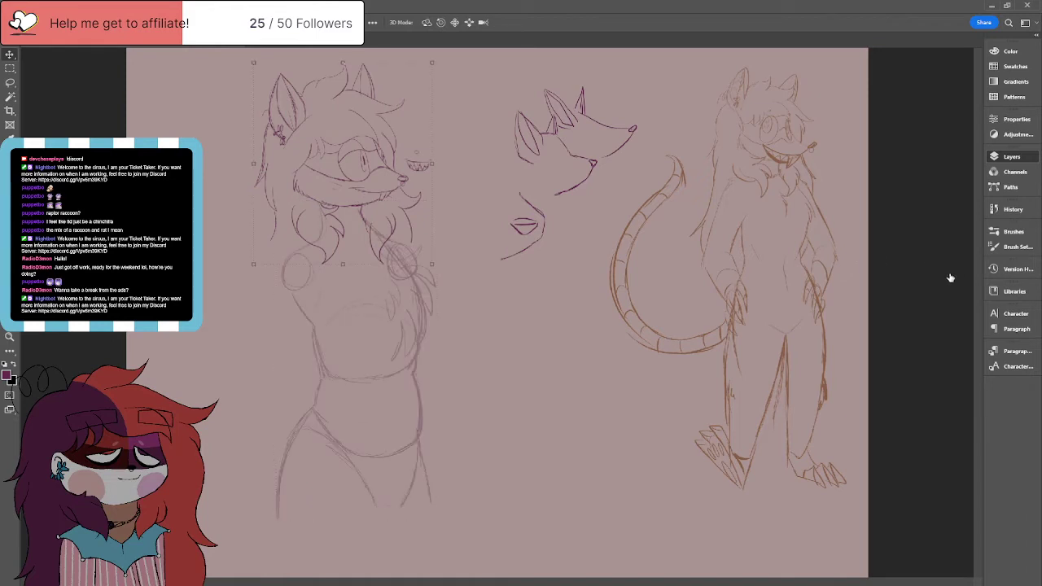
drag(253, 63, 305, 192)
drag(423, 399, 384, 288)
key(Return)
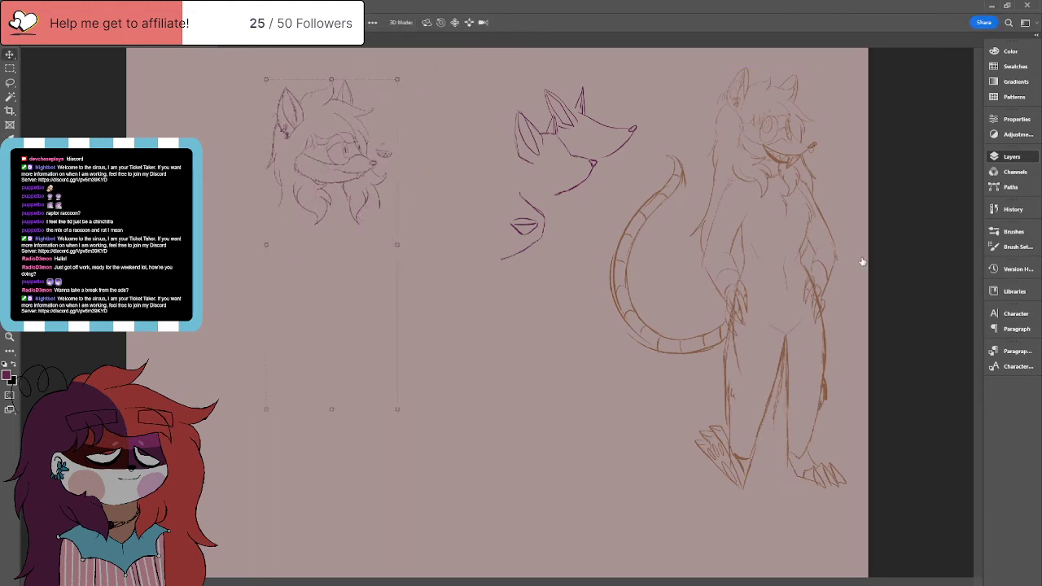
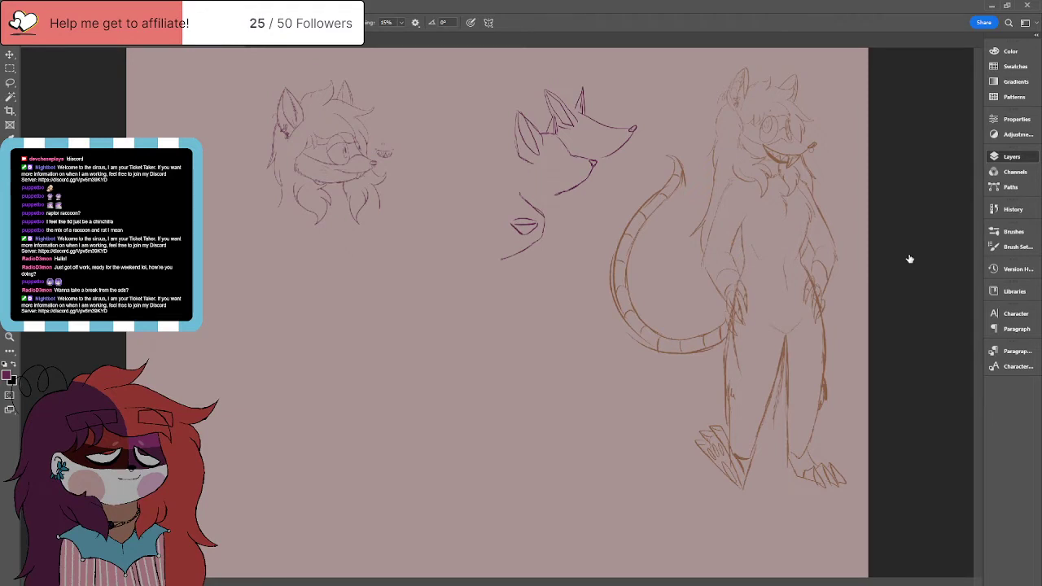
Step: Extend both thighs downward with long outer and inner contours, and clean up the doubled outer line of the front thigh
key(ctrl+z)
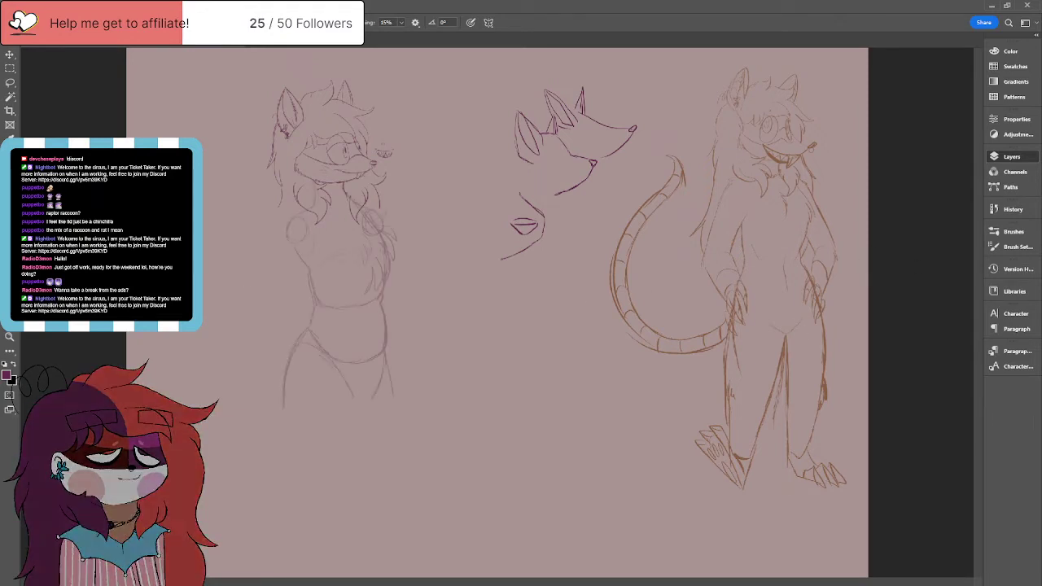
drag(354, 404, 348, 449)
drag(287, 399, 293, 456)
drag(394, 399, 402, 454)
drag(386, 359, 409, 467)
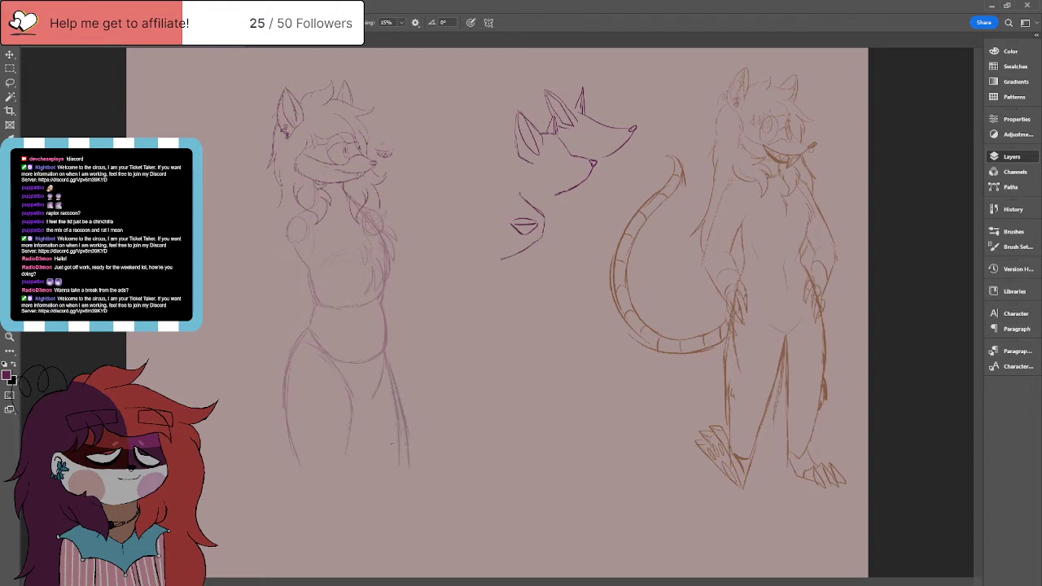
key(e)
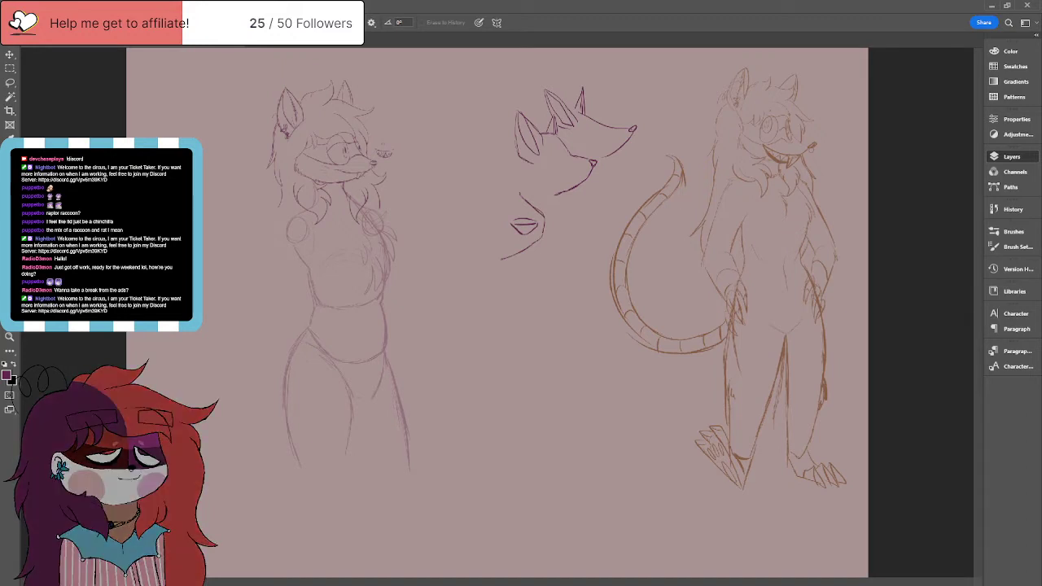
Step: Sketch the front arm bent at the elbow, with the forearm raised and an open, waving hand
key(b)
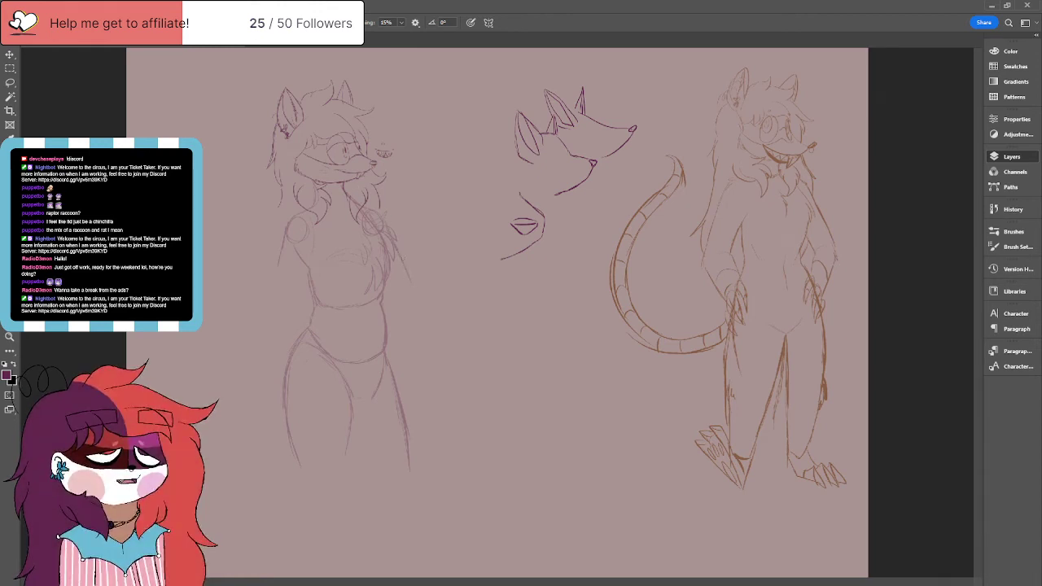
drag(421, 216, 412, 280)
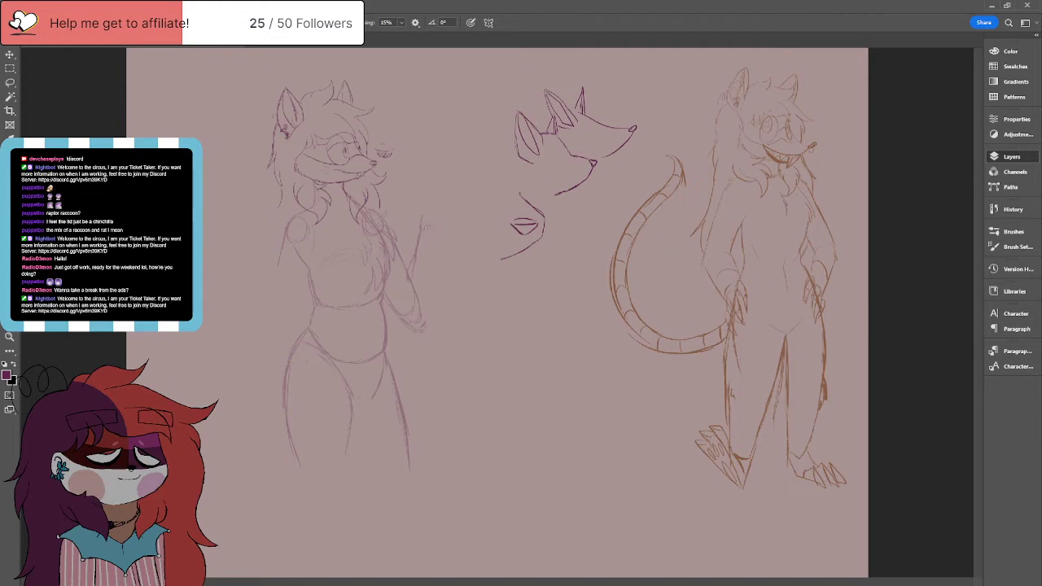
drag(434, 239, 434, 265)
drag(430, 320, 419, 330)
drag(435, 197, 438, 213)
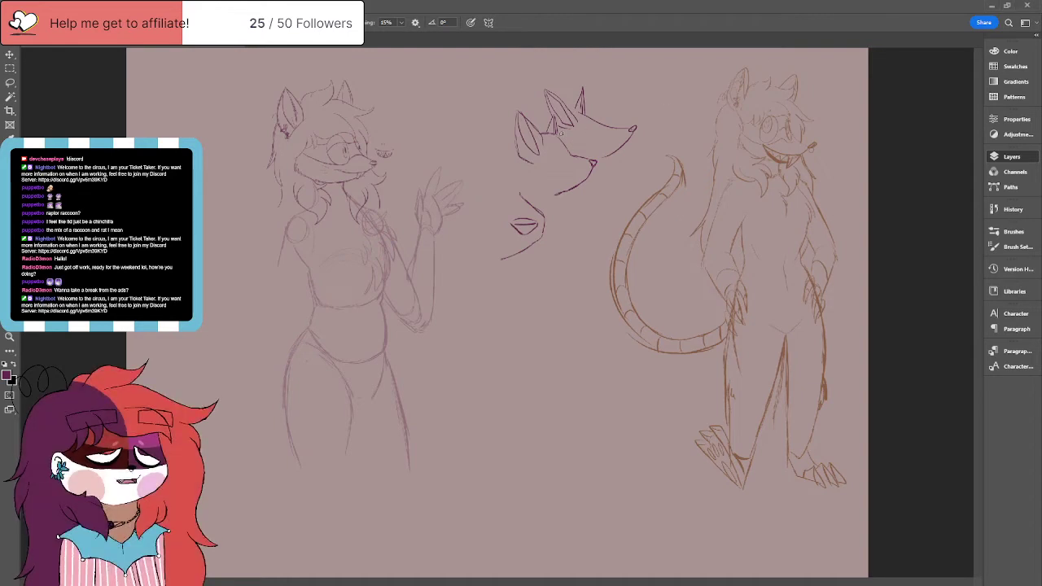
Step: Select the raised hand and shift it slightly toward the head so it lines up with the wrist
click(10, 82)
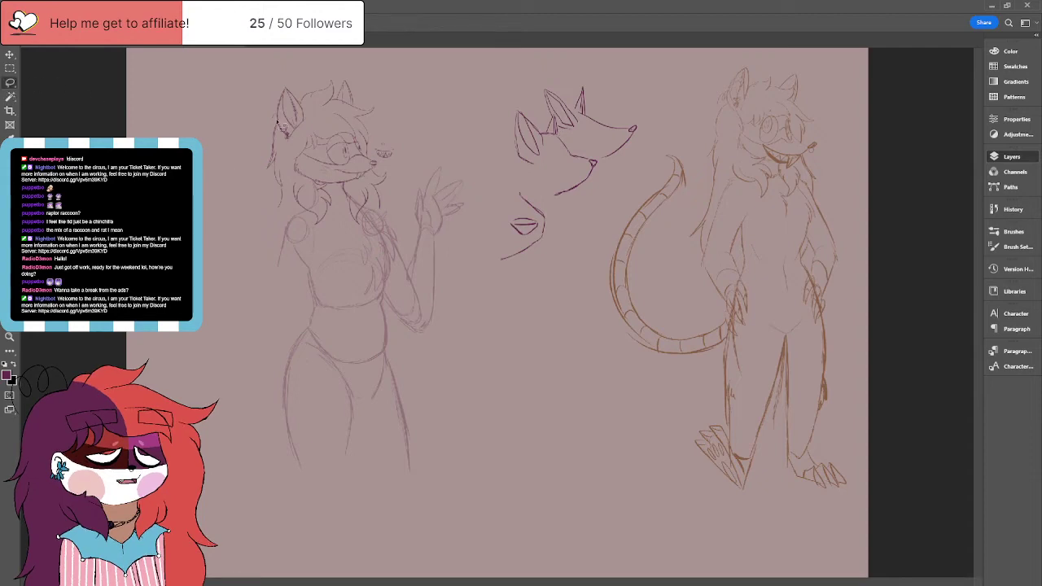
mouse_move(422, 177)
mouse_down()
mouse_move(404, 224)
mouse_move(441, 243)
mouse_move(464, 181)
mouse_move(450, 150)
mouse_up()
click(10, 55)
key(ctrl+t)
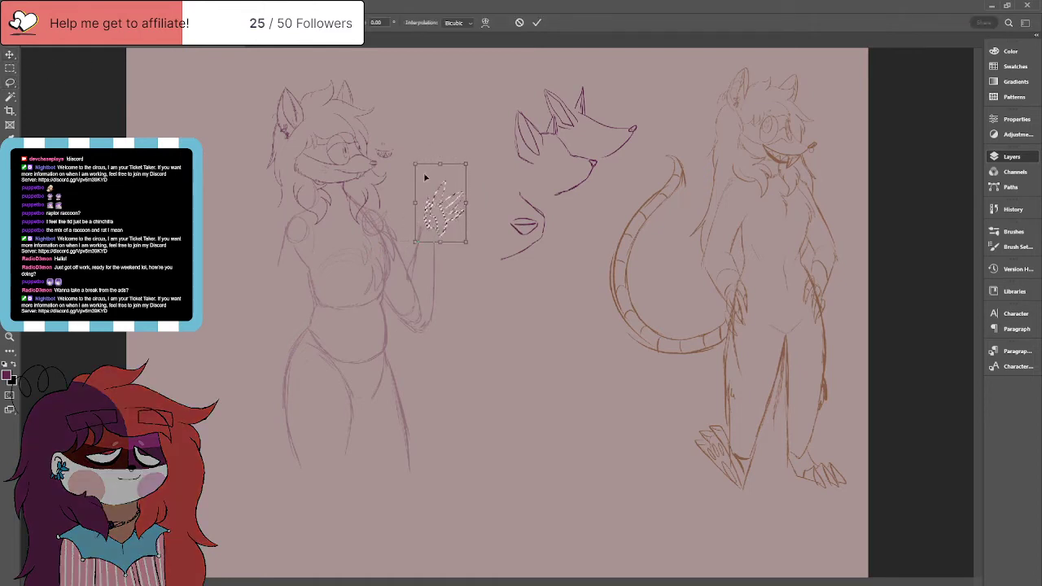
drag(442, 214, 432, 208)
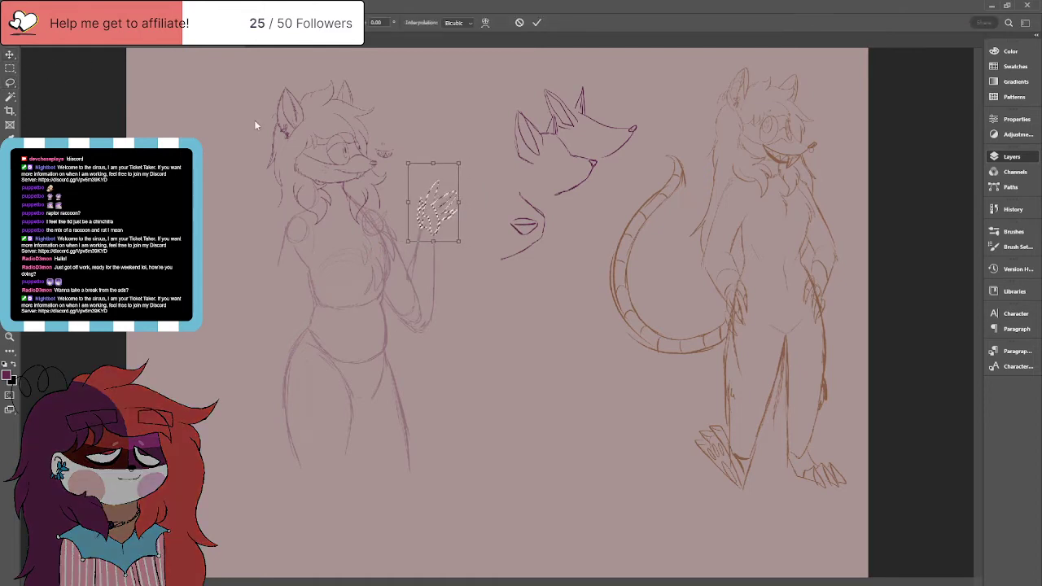
key(Return)
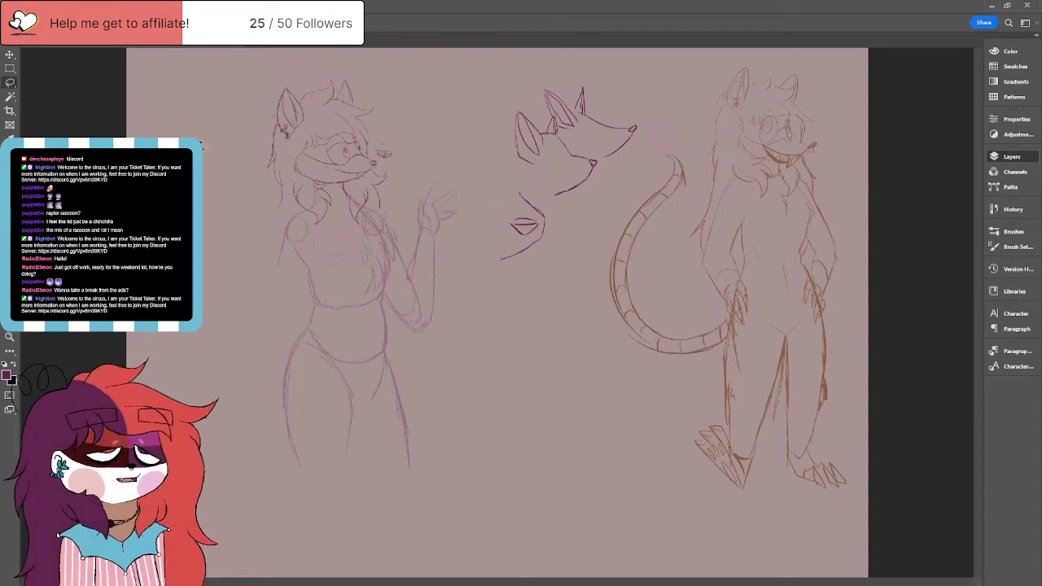
Step: Close both thighs with inner contours and circular knee joints, and sketch the back arm reaching down and outward with an open hand
key(b)
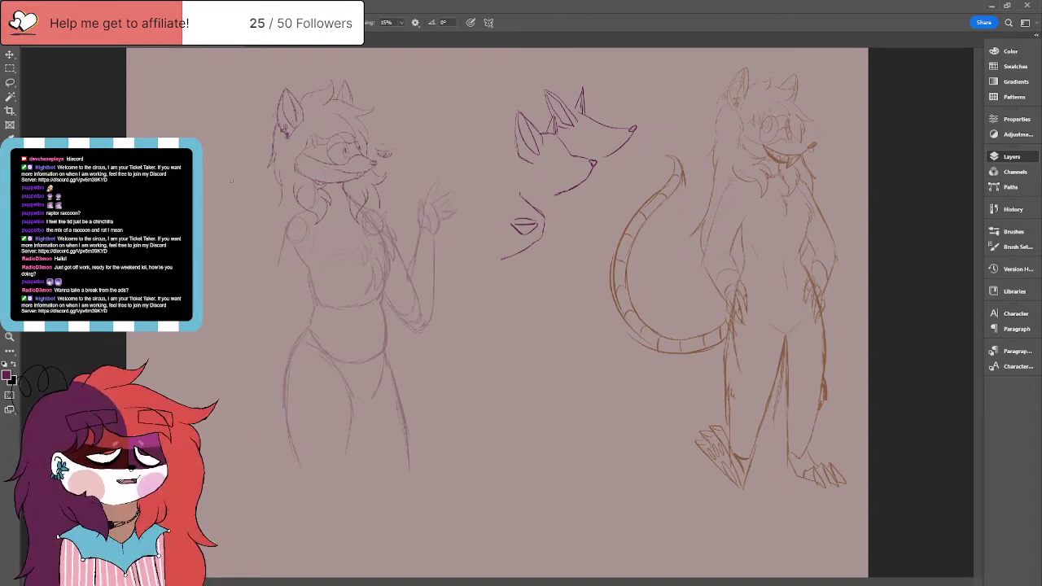
mouse_move(376, 369)
mouse_down()
mouse_move(375, 397)
mouse_move(353, 405)
mouse_move(356, 447)
mouse_move(371, 480)
mouse_move(409, 470)
mouse_up()
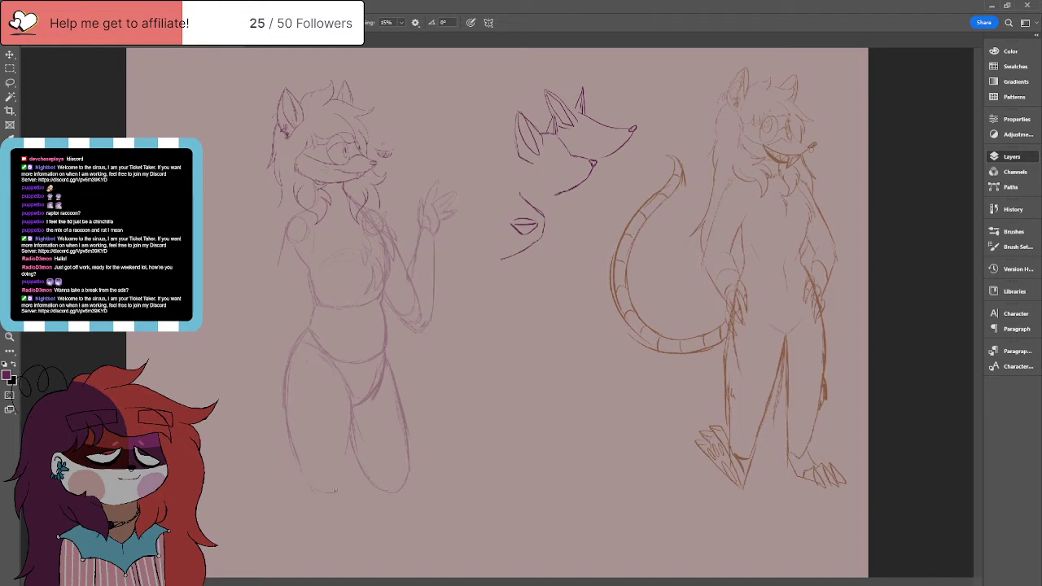
drag(348, 453, 332, 495)
drag(389, 480, 405, 497)
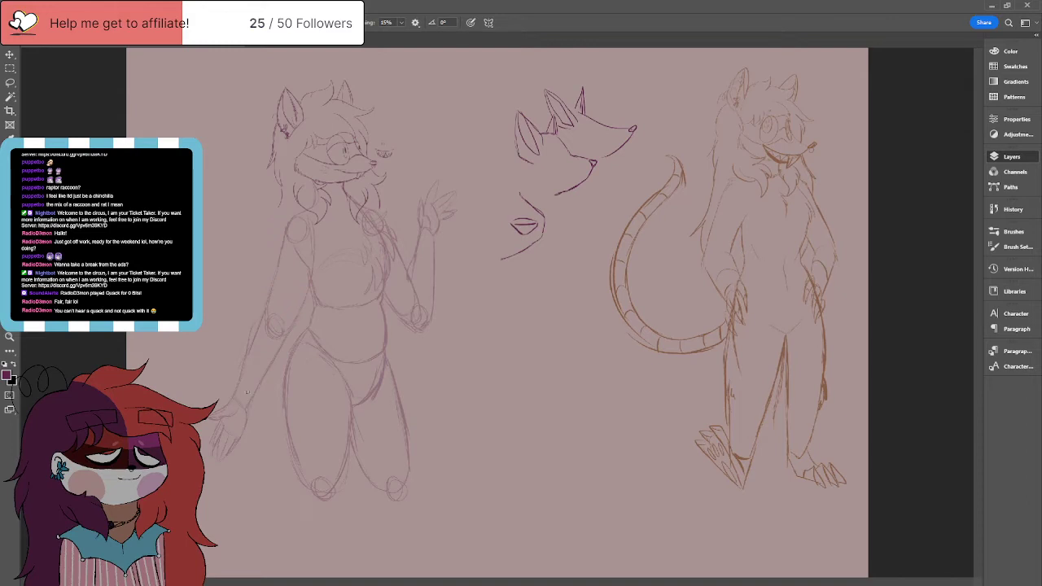
Step: Select the lowered hand of the back arm and rotate it slightly to fit the wrist
key(l)
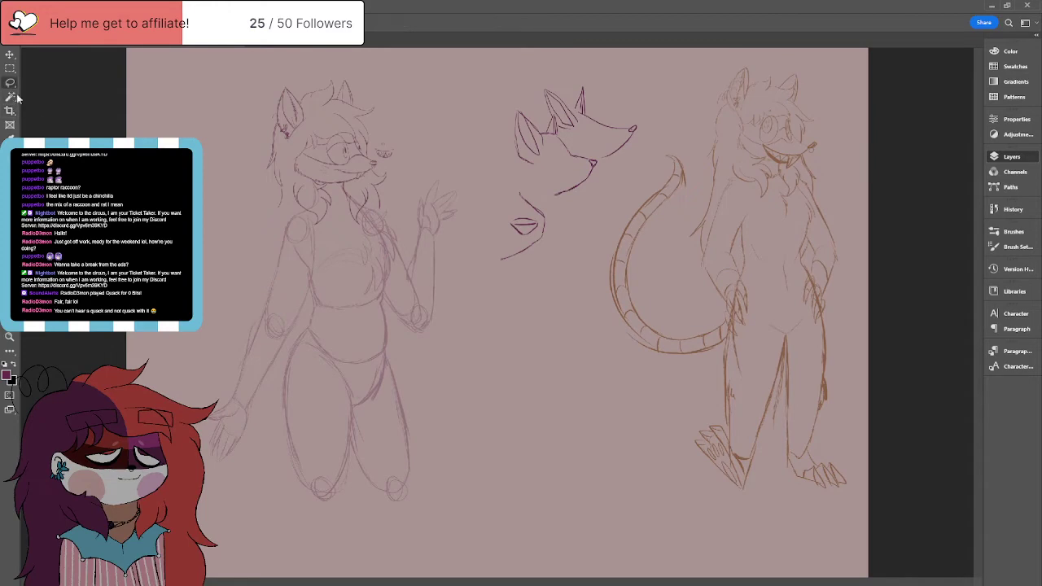
mouse_move(233, 401)
mouse_down()
mouse_move(259, 439)
mouse_move(207, 456)
mouse_move(200, 391)
mouse_up()
click(10, 55)
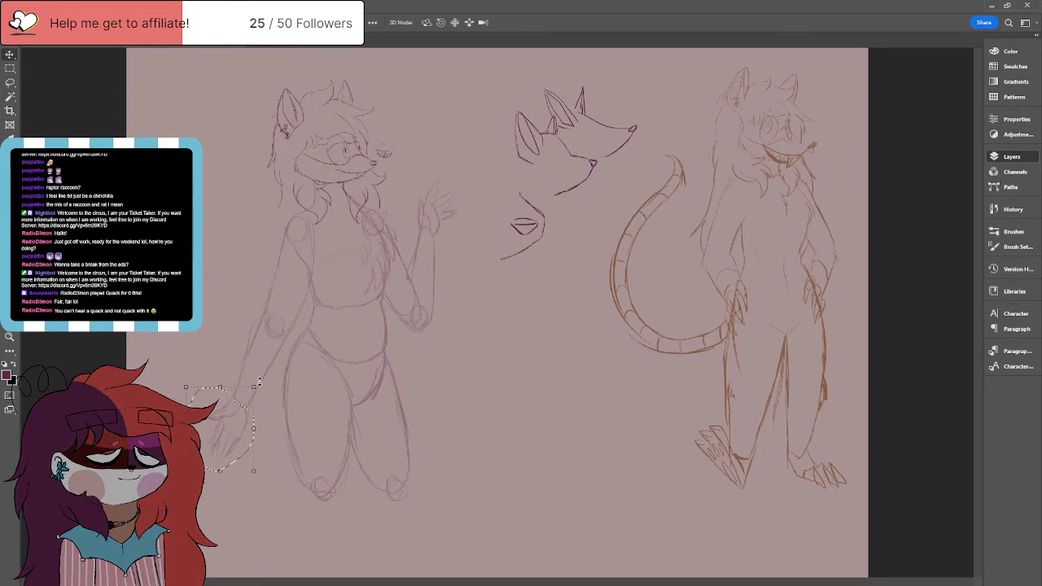
mouse_move(263, 381)
mouse_down()
mouse_move(256, 422)
mouse_move(244, 412)
mouse_up()
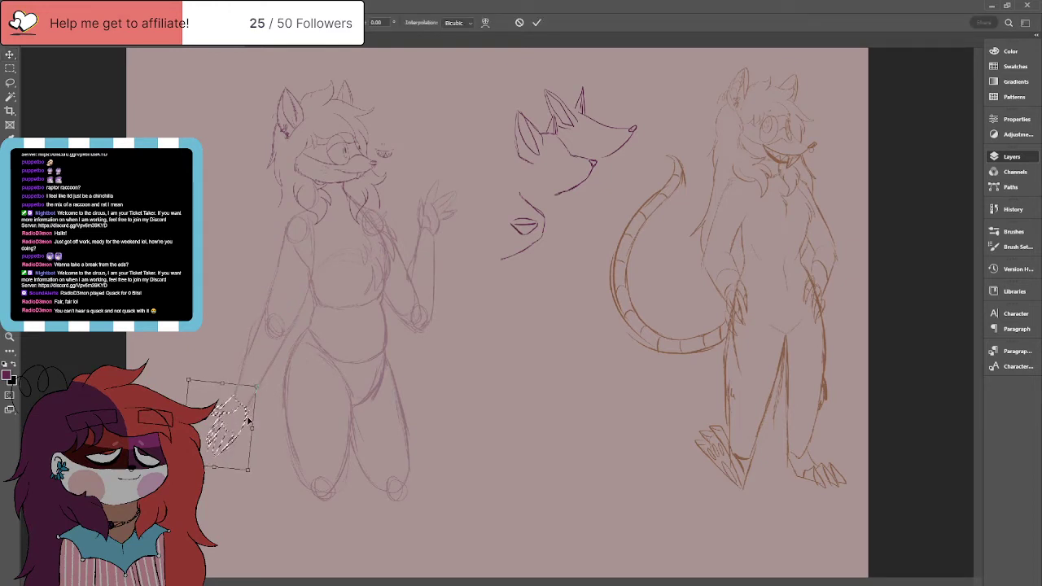
key(Return)
key(ctrl+d)
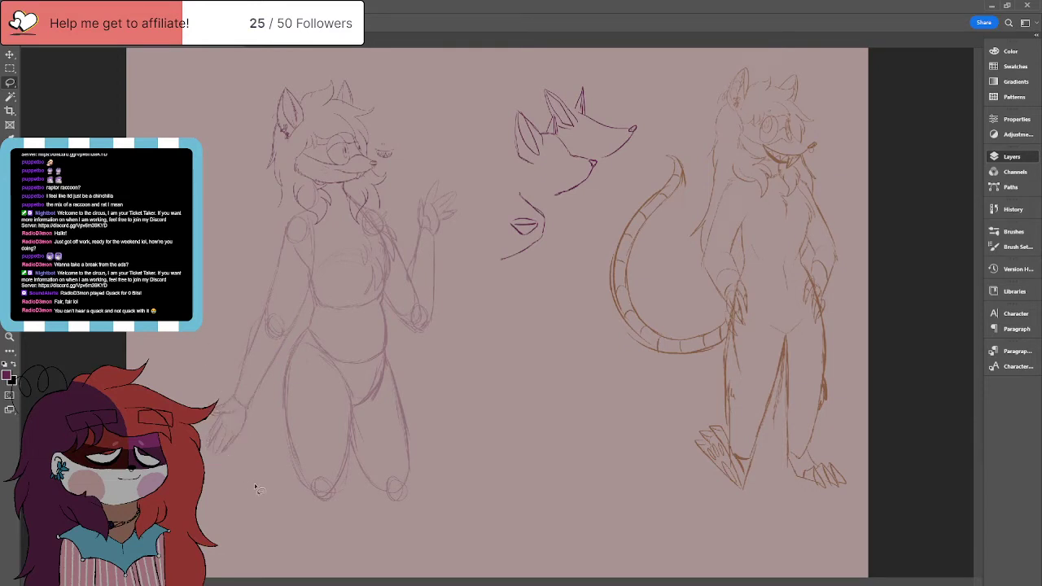
Step: Add light marks on the belly and short lower-leg lines around both knees, erasing stray strokes
key(b)
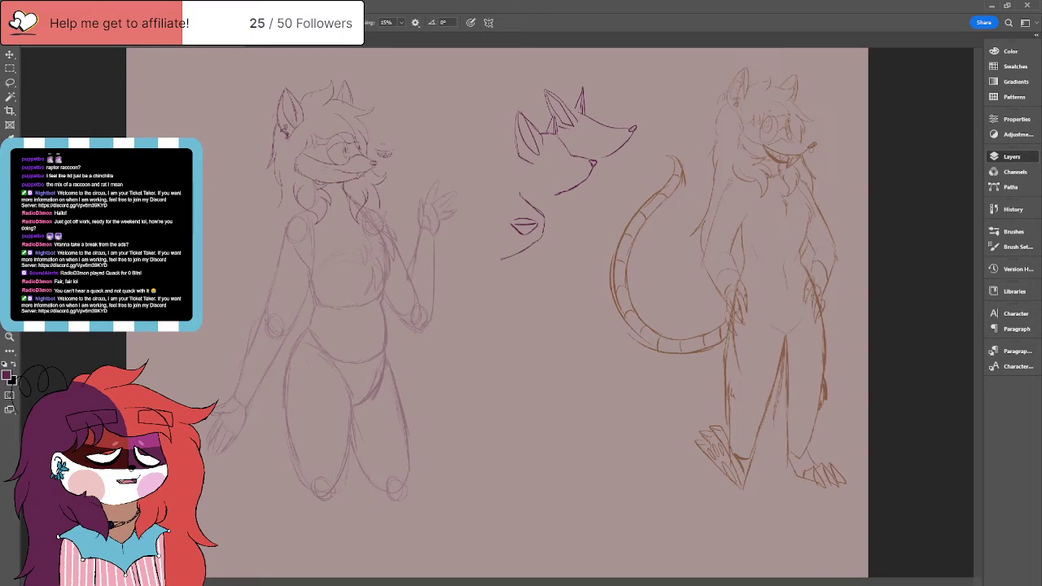
key(e)
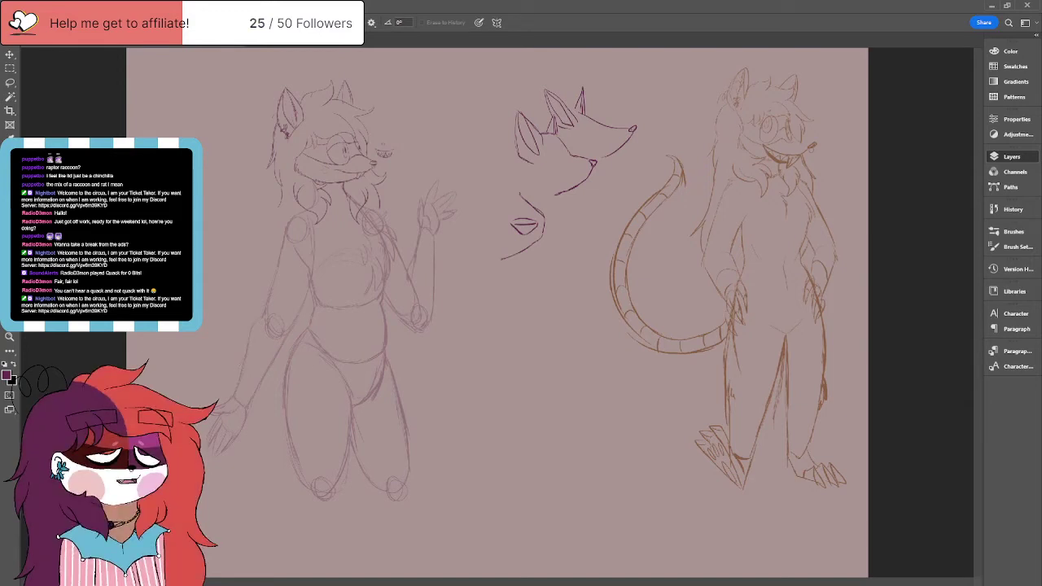
key(b)
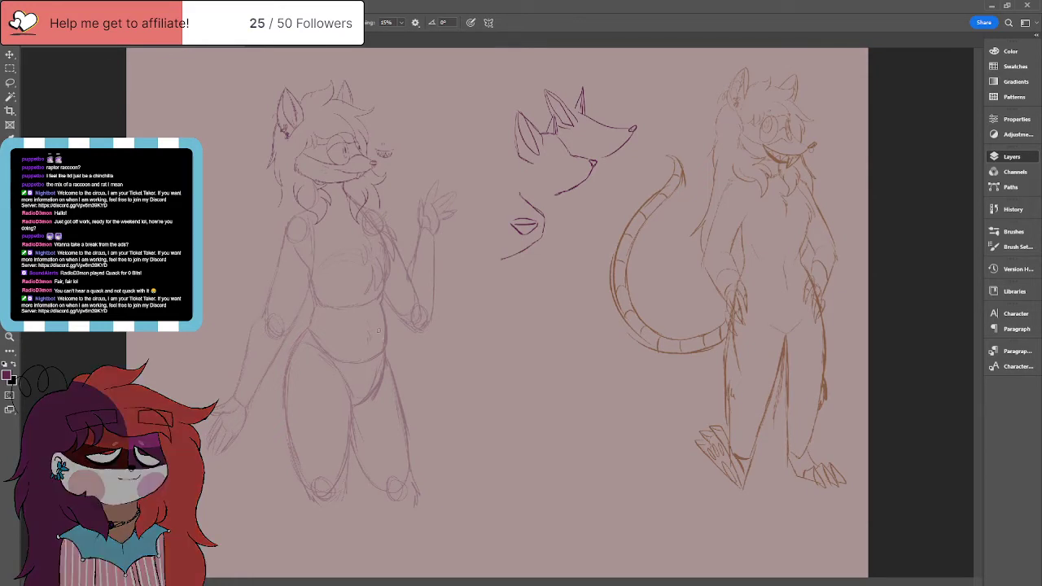
key(e)
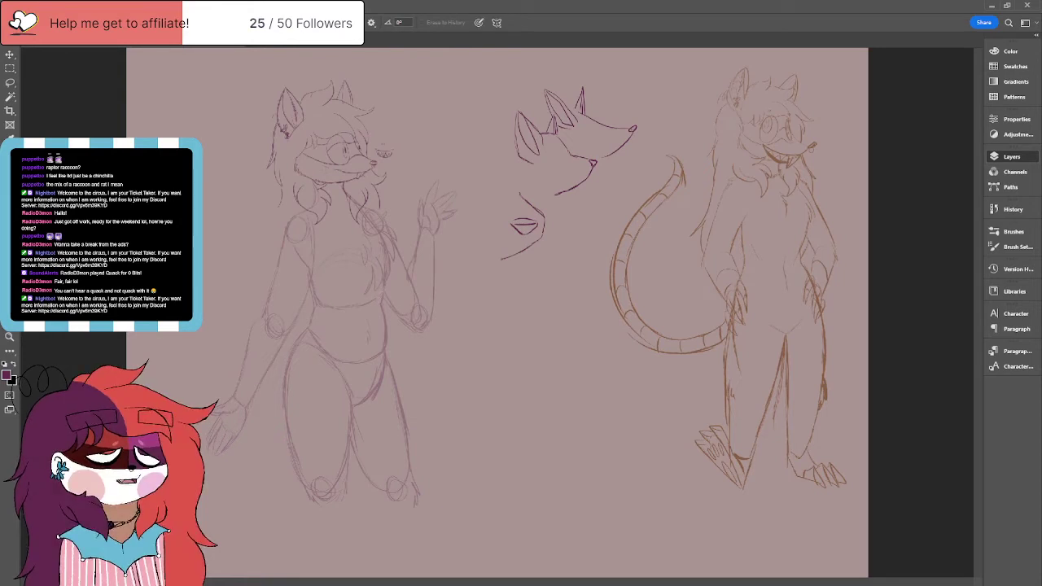
Step: Try a fuller belly curve bulging over the front hip
key(b)
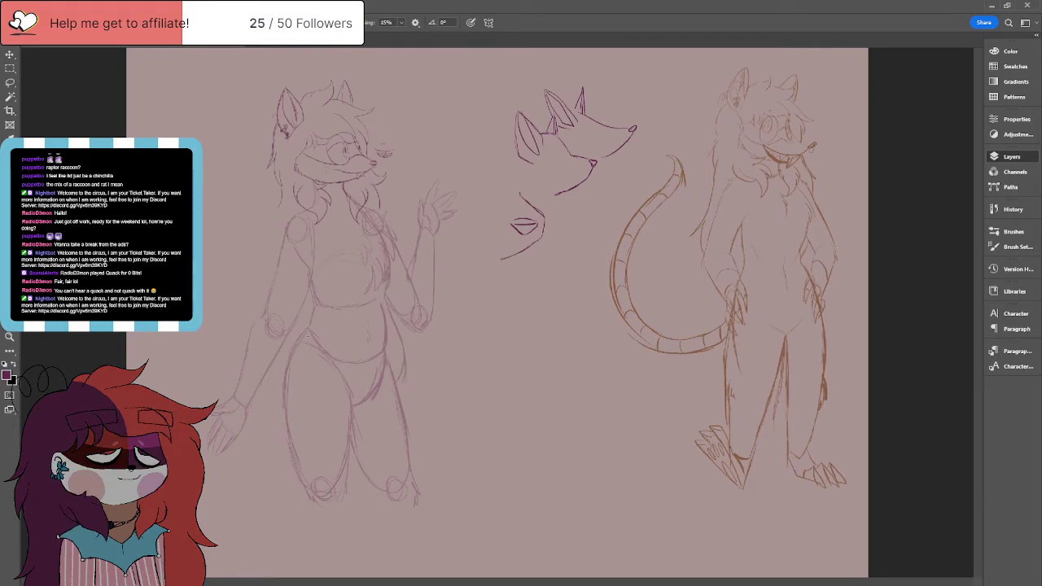
drag(340, 368, 371, 383)
click(9, 82)
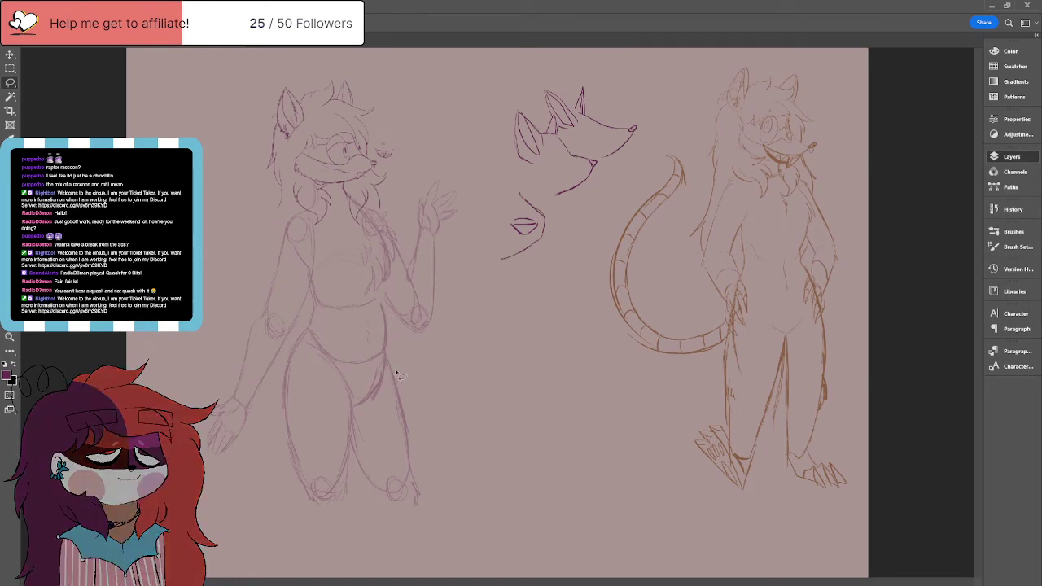
Step: Draw a bolder, overhanging belly contour from the ribcage down the front and around to the back hip
key(b)
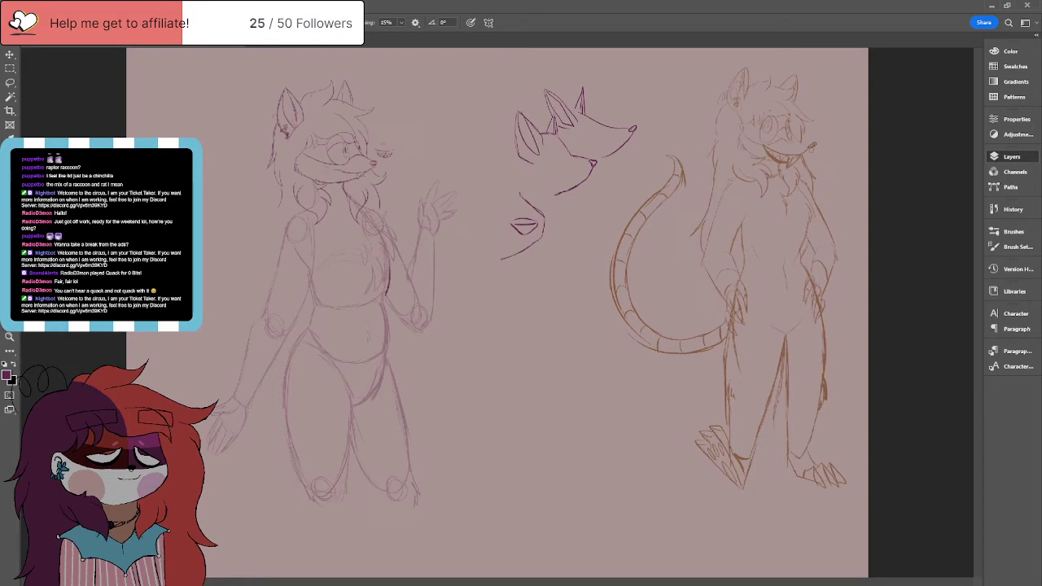
mouse_move(383, 294)
mouse_down()
mouse_move(396, 342)
mouse_move(392, 375)
mouse_up()
mouse_move(305, 326)
mouse_down()
mouse_move(363, 379)
mouse_move(390, 373)
mouse_move(350, 380)
mouse_up()
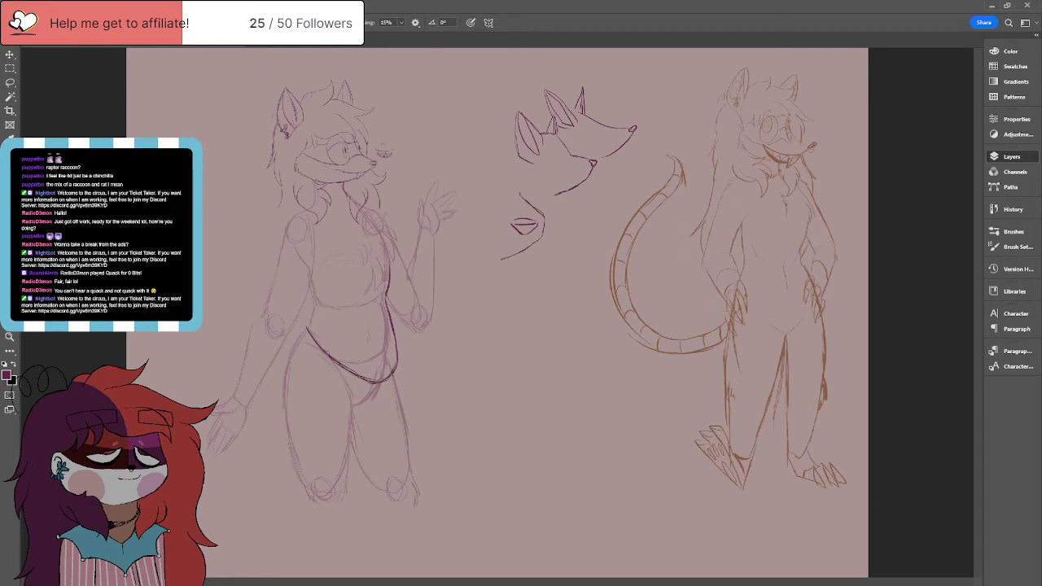
mouse_move(369, 321)
mouse_down()
mouse_move(385, 380)
mouse_move(350, 381)
mouse_move(318, 340)
mouse_up()
Step: Erase the rough strokes along the lower edge of the overhanging belly and restate that edge
key(e)
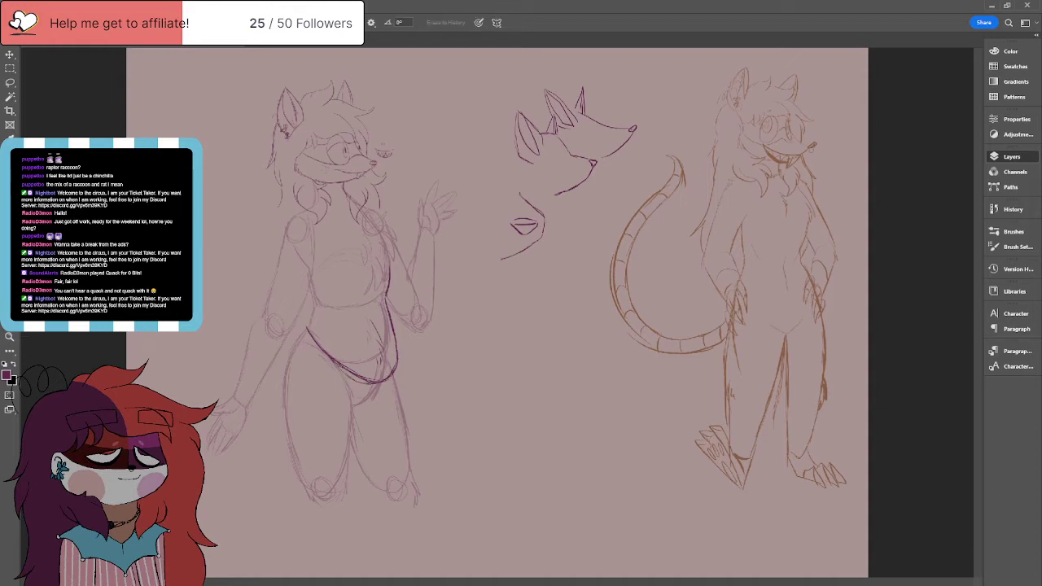
drag(353, 373, 347, 366)
key(b)
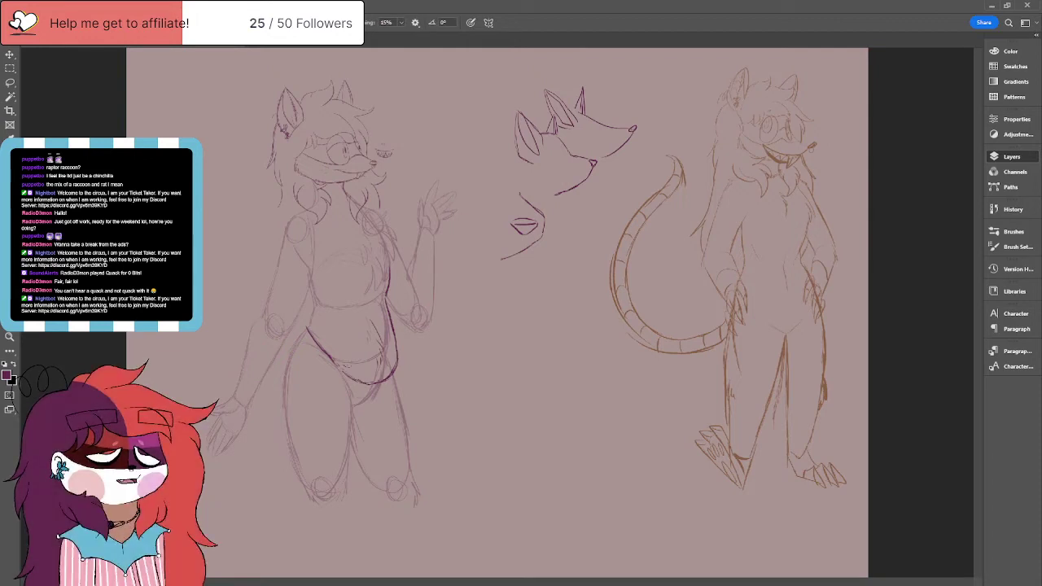
drag(349, 375, 324, 348)
Step: Redraw the short pelvis curve beneath the belly with darker strokes, undoing the first attempt
drag(367, 393, 355, 405)
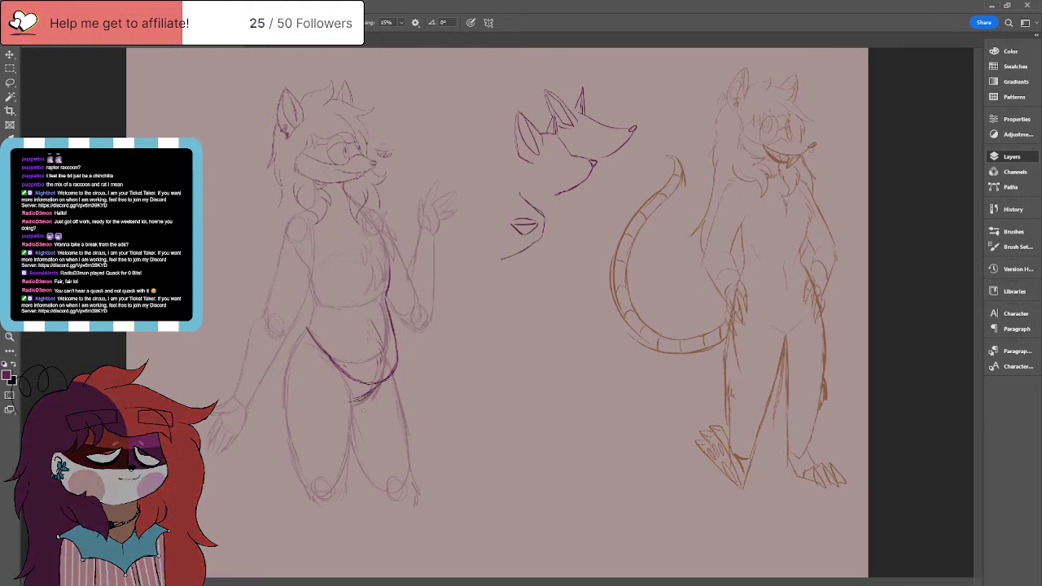
key(ctrl+z)
key(ctrl+z)
drag(380, 384, 368, 397)
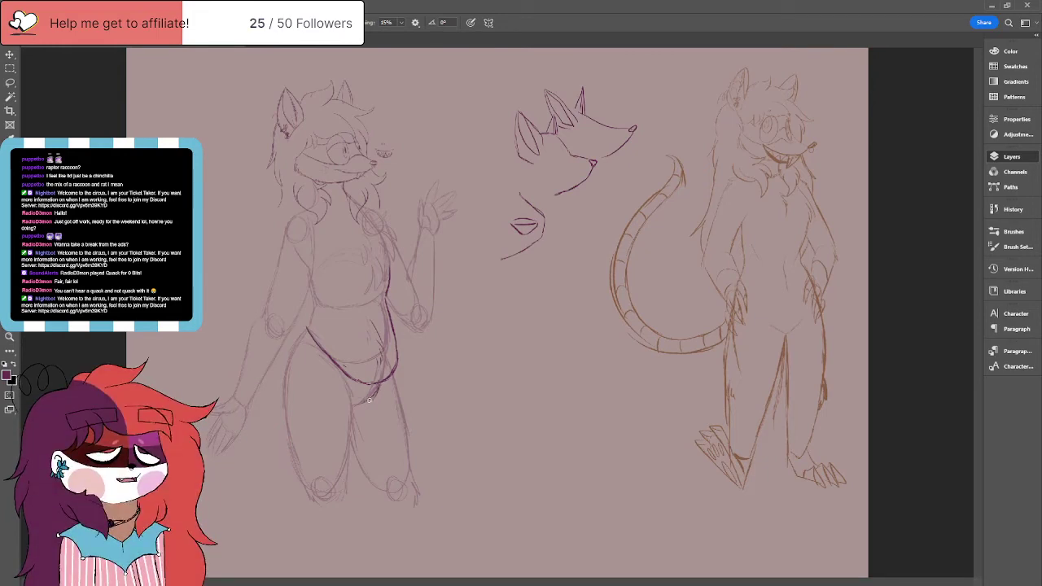
drag(376, 387, 355, 405)
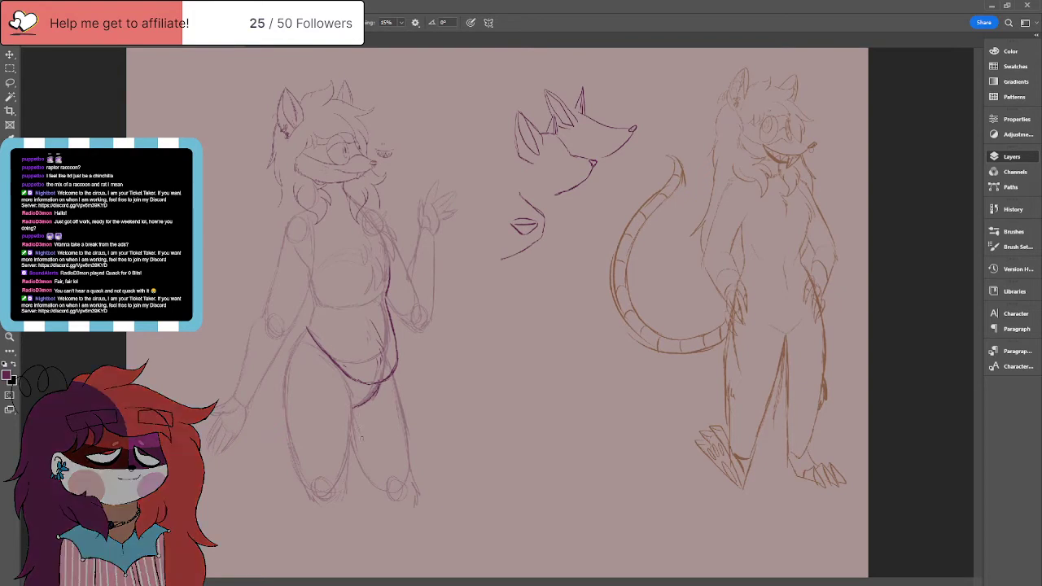
Step: Fade the bold belly and pelvis contours to match the light lines of the body sketch
key(Delete)
key(ctrl+z)
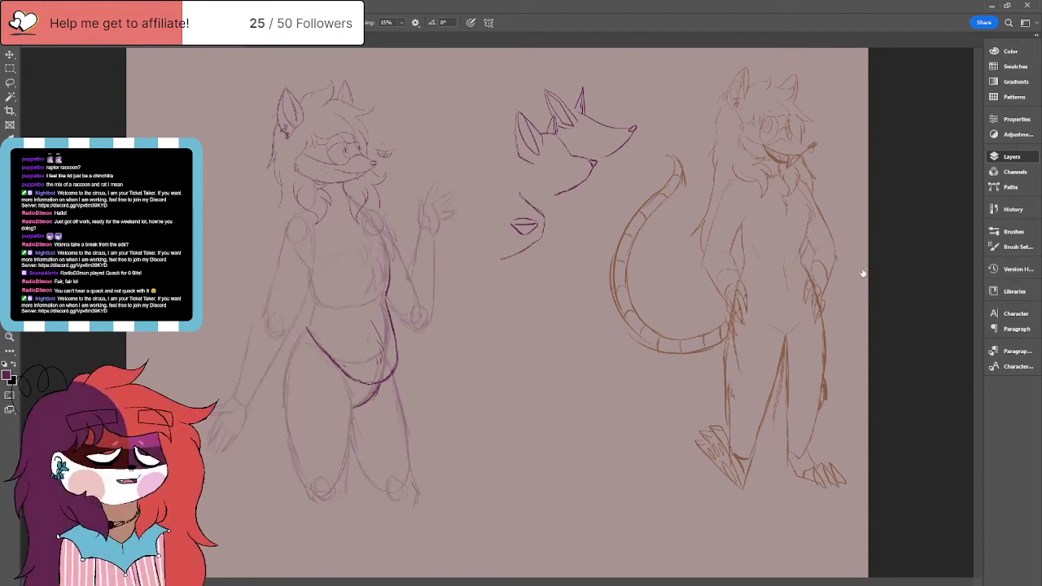
key(l)
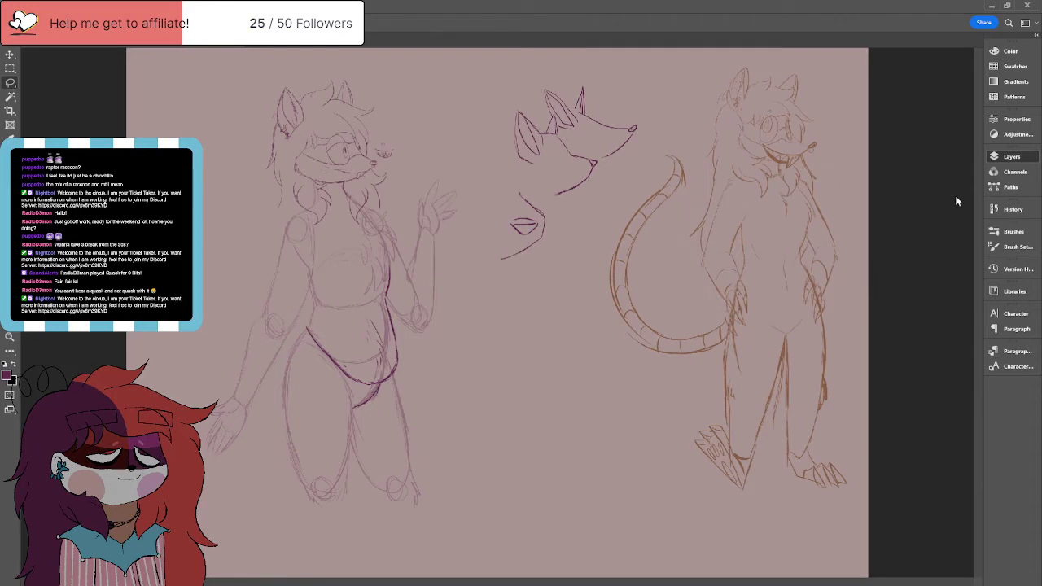
key(ctrl+z)
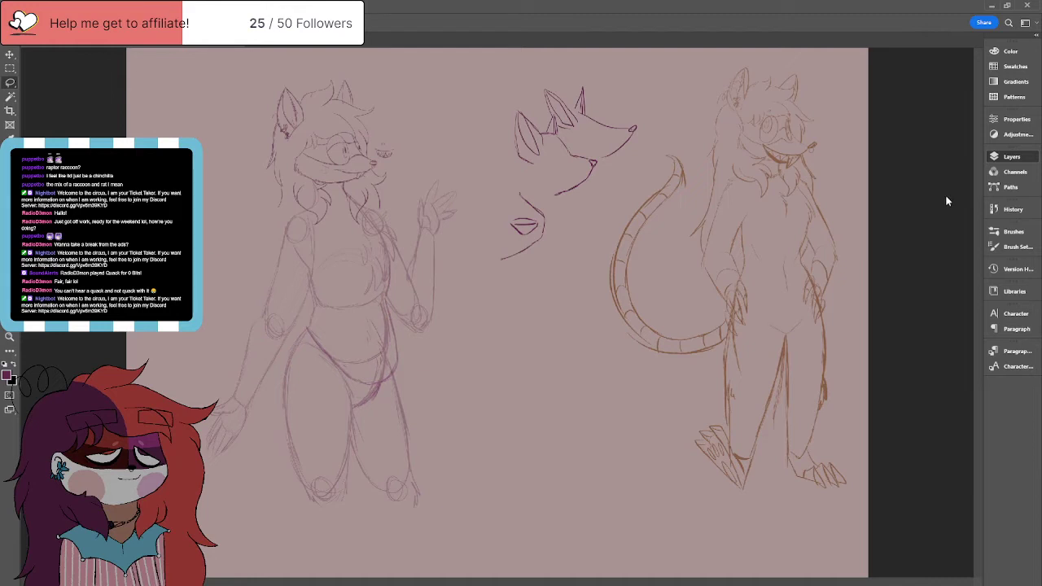
Step: Compare the body with and without the overhanging belly contour, leaving the contour in place
key(ctrl+z)
key(ctrl+shift+z)
key(ctrl+z)
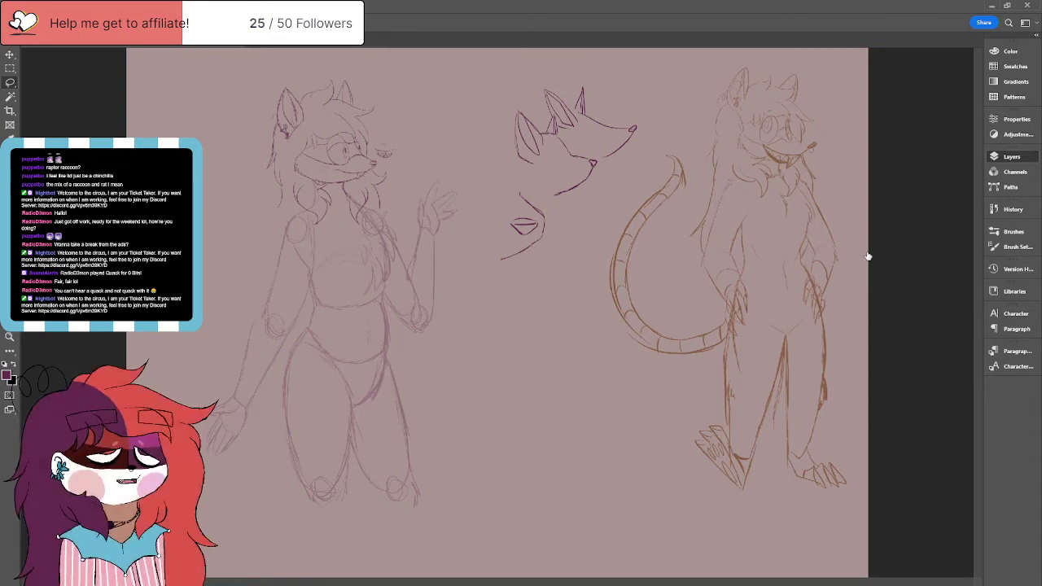
key(ctrl+shift+z)
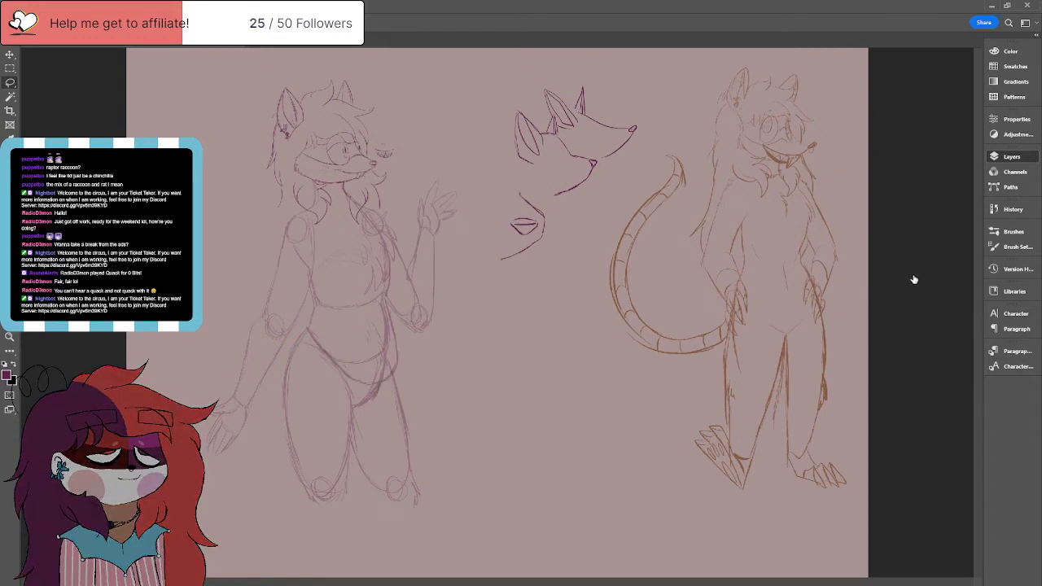
Step: Clear the hip and thigh lines showing through the overhanging belly, leaving a single clean belly contour
key(ctrl+z)
key(ctrl+shift+z)
mouse_move(334, 357)
mouse_down()
mouse_move(388, 384)
mouse_move(398, 351)
mouse_move(381, 296)
mouse_move(345, 327)
mouse_move(366, 365)
mouse_up()
key(ctrl+d)
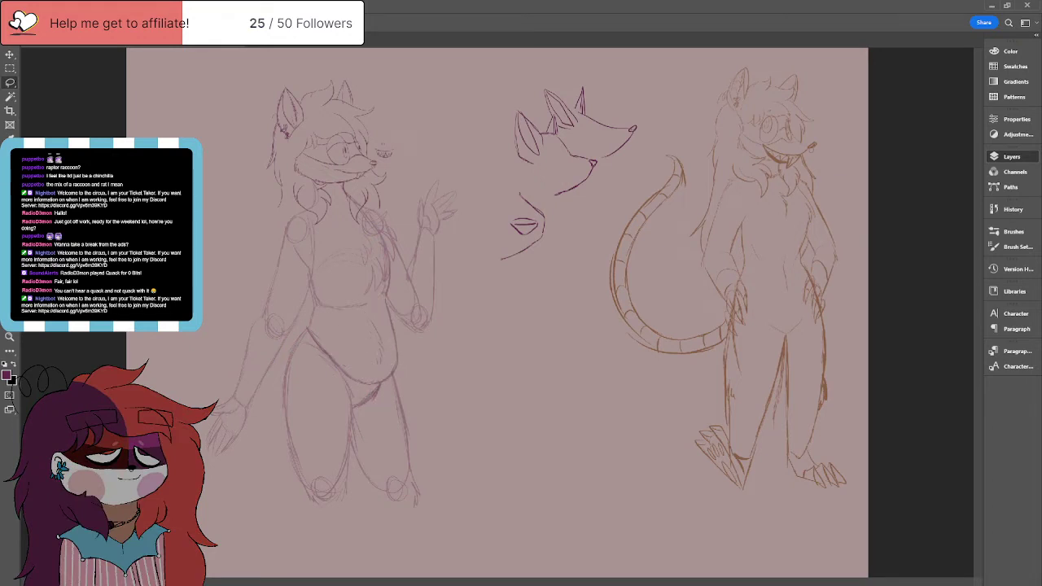
Step: Sketch a long curved, ringed tail sweeping up behind the body, with jagged fur tufts around its base
key(b)
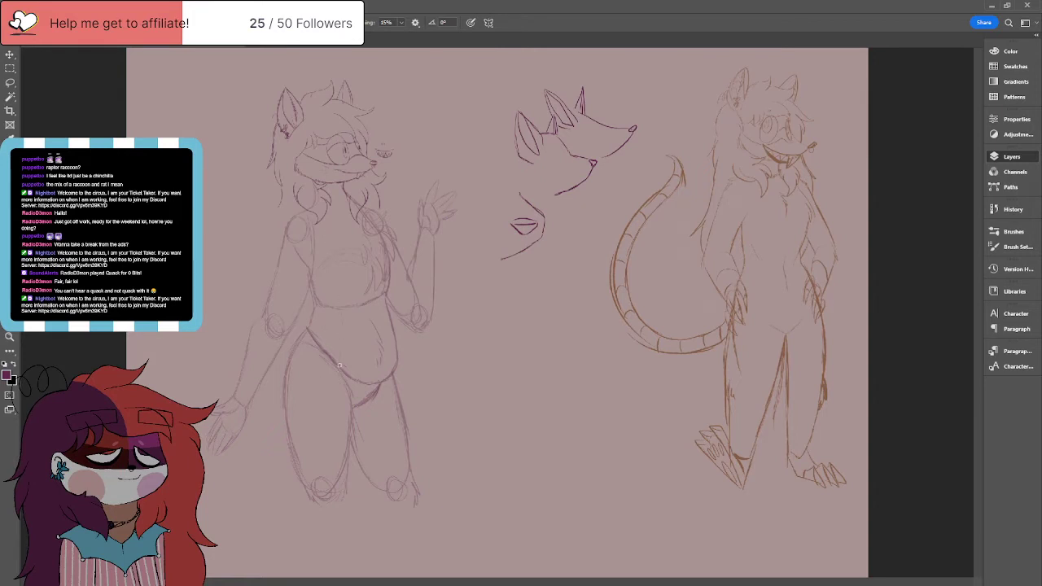
drag(338, 376, 338, 393)
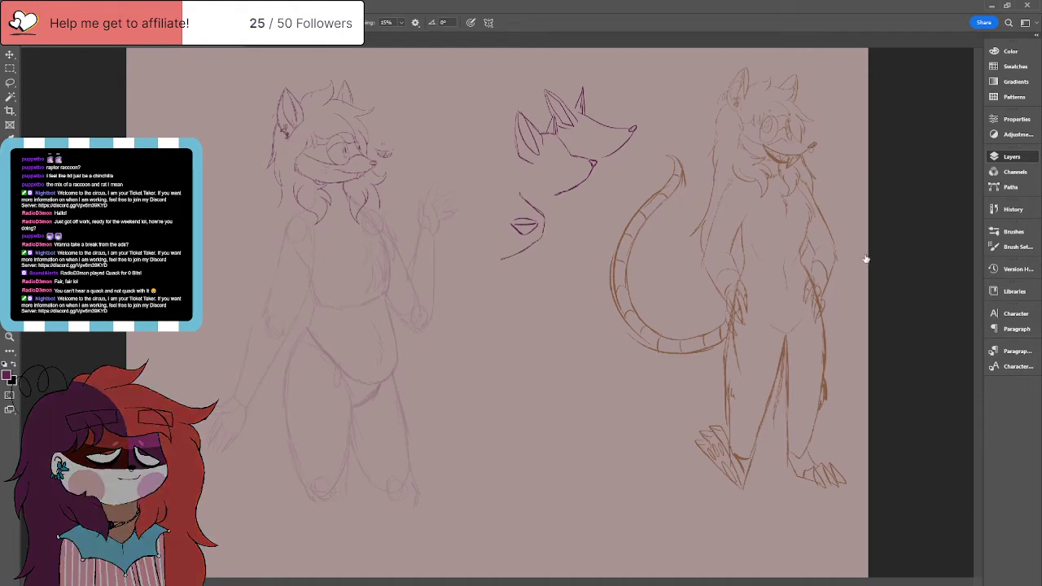
mouse_move(314, 364)
mouse_down()
mouse_move(342, 374)
mouse_move(291, 377)
mouse_move(322, 371)
mouse_move(251, 353)
mouse_move(236, 335)
mouse_move(224, 284)
mouse_move(234, 242)
mouse_up()
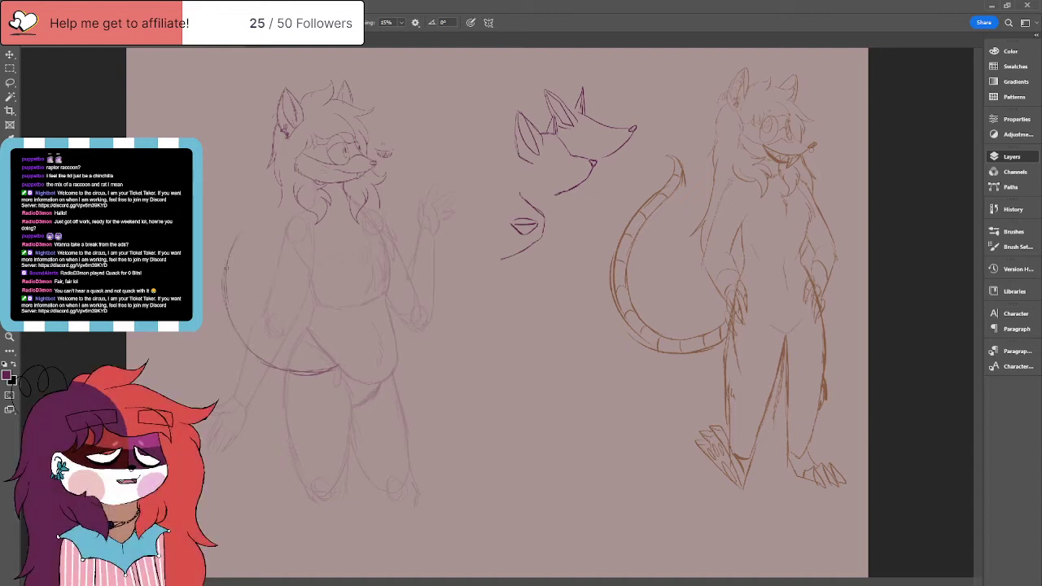
mouse_move(235, 241)
mouse_down()
mouse_move(247, 173)
mouse_move(230, 126)
mouse_move(204, 118)
mouse_up()
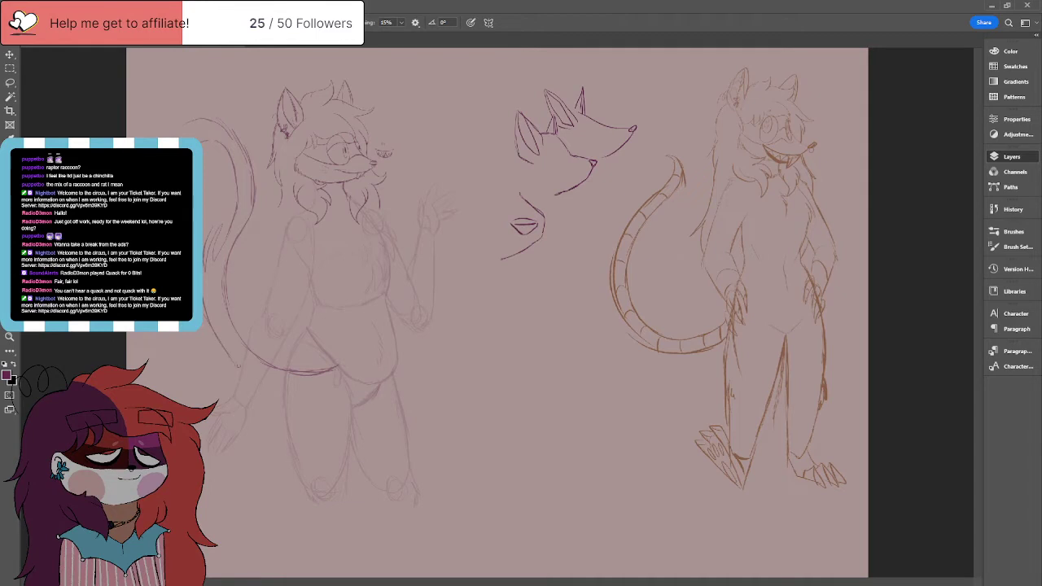
mouse_move(259, 396)
mouse_down()
mouse_move(284, 409)
mouse_move(241, 391)
mouse_up()
drag(296, 389, 290, 375)
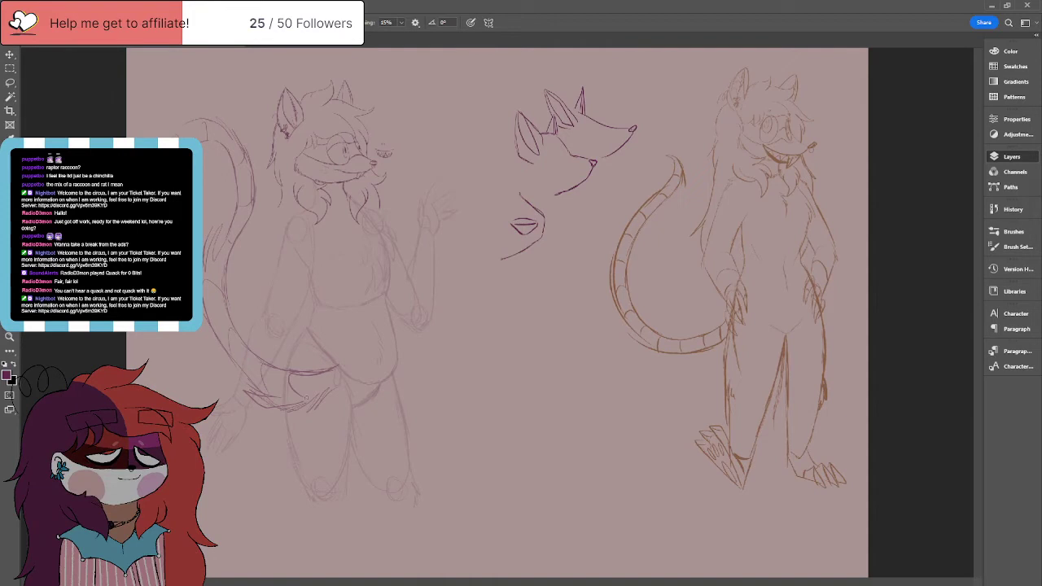
mouse_move(624, 359)
mouse_down()
mouse_move(635, 351)
mouse_move(616, 391)
mouse_up()
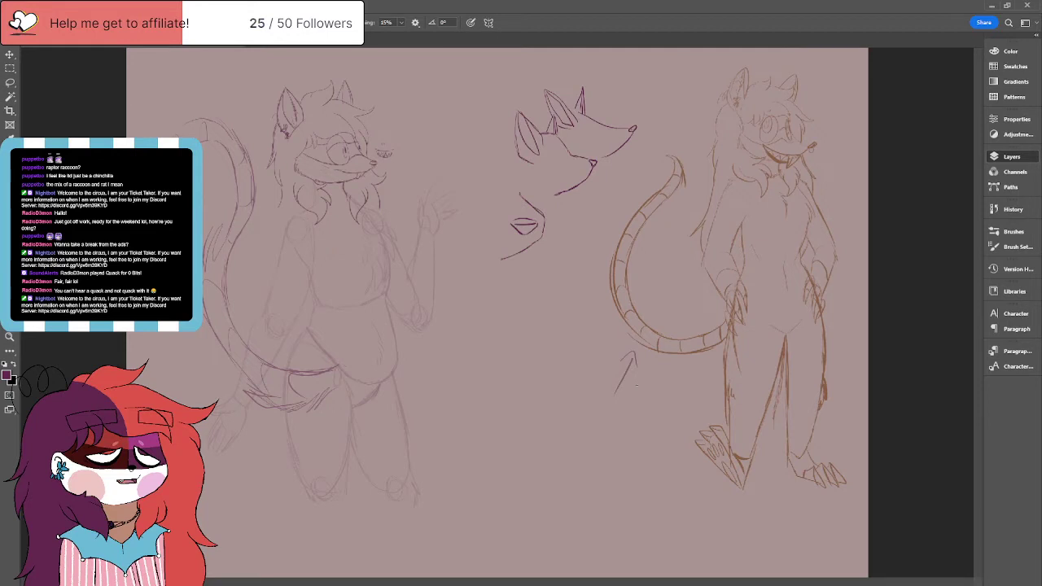
key(ctrl+z)
key(ctrl+z)
Step: Refine both arms with fur tufts at the elbows and wrists, and add paw pads to the hands
key(e)
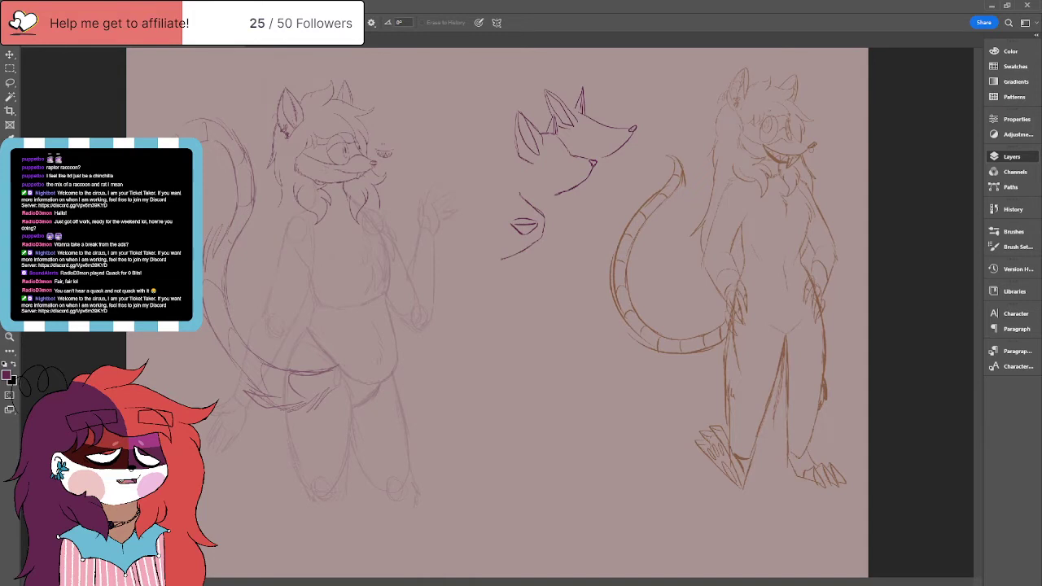
key(b)
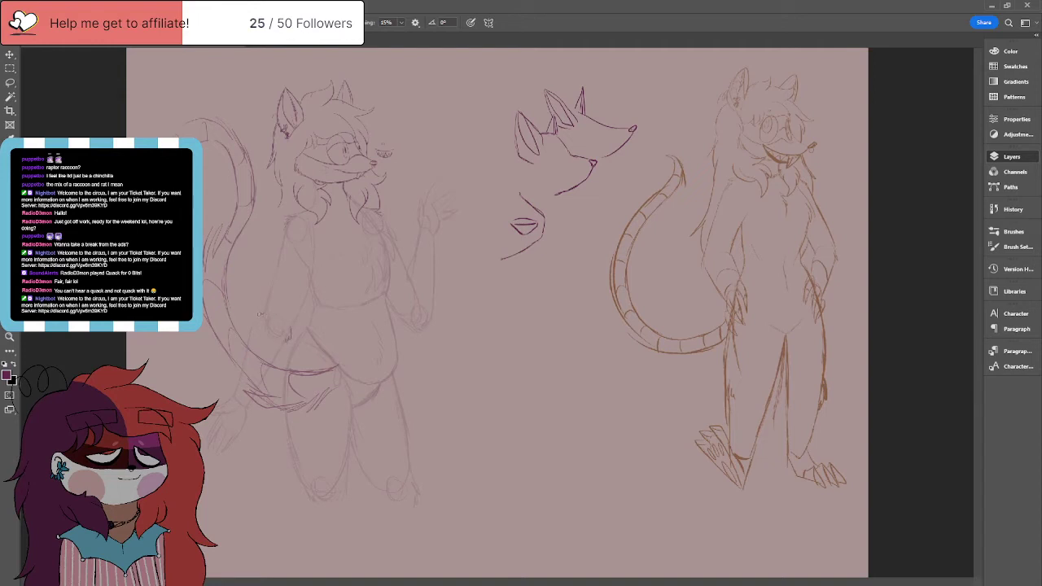
drag(423, 329, 433, 329)
drag(433, 231, 439, 238)
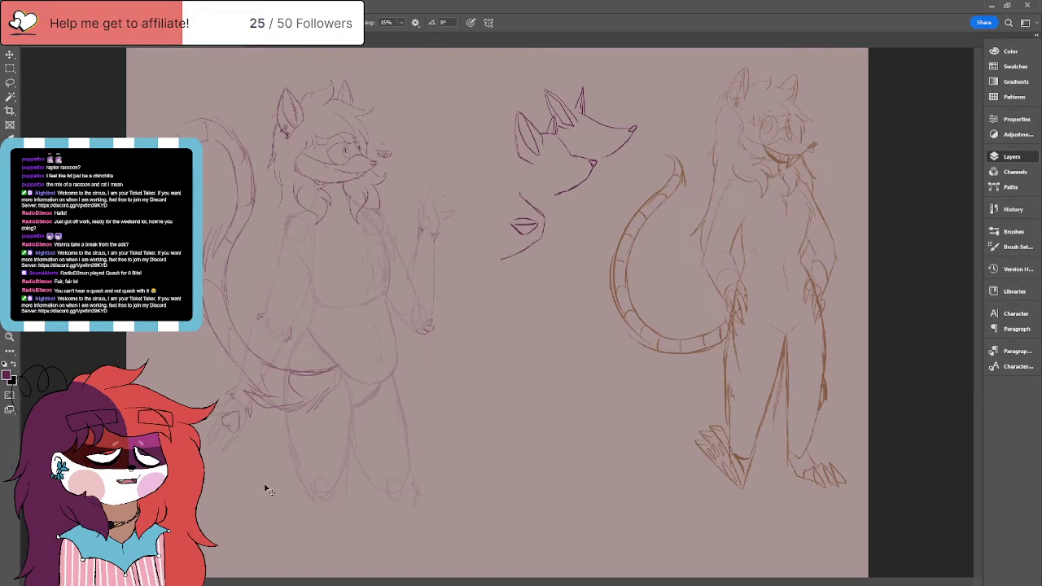
key(ctrl+z)
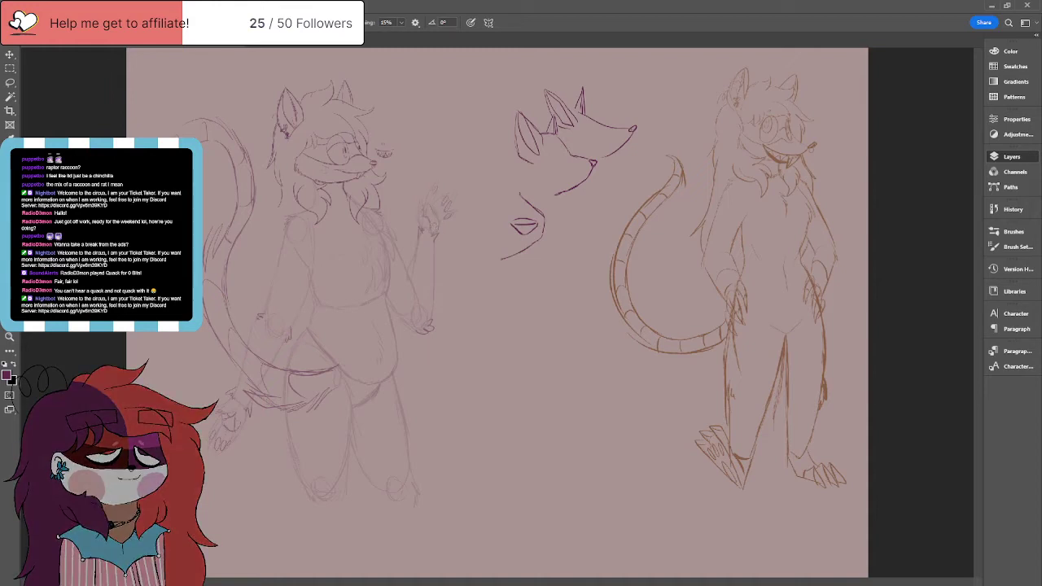
drag(423, 216, 436, 218)
Step: Scale down the full-body sketch and move it up the canvas to make room for the lower legs
click(9, 53)
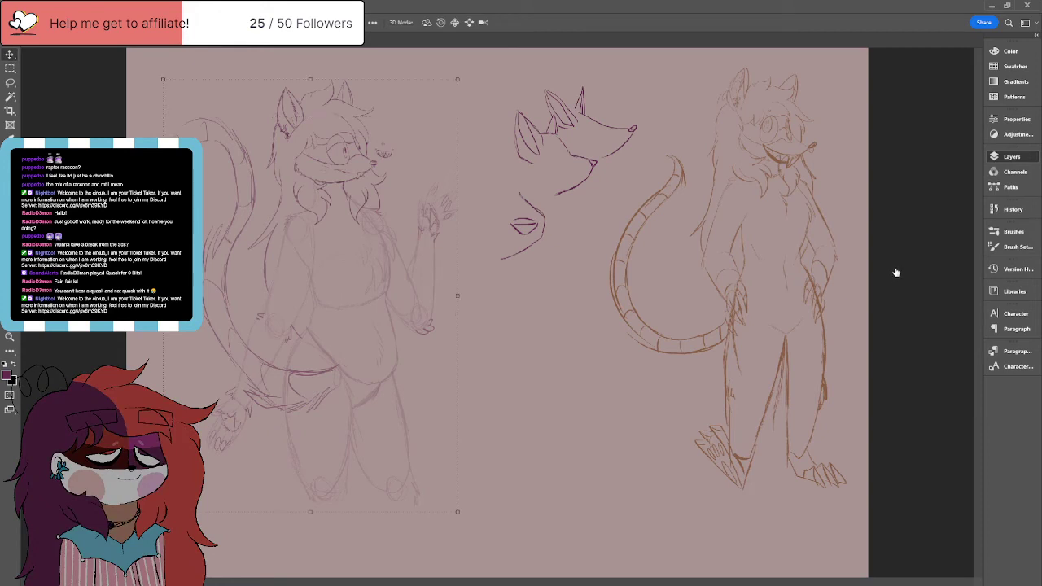
drag(161, 79, 193, 124)
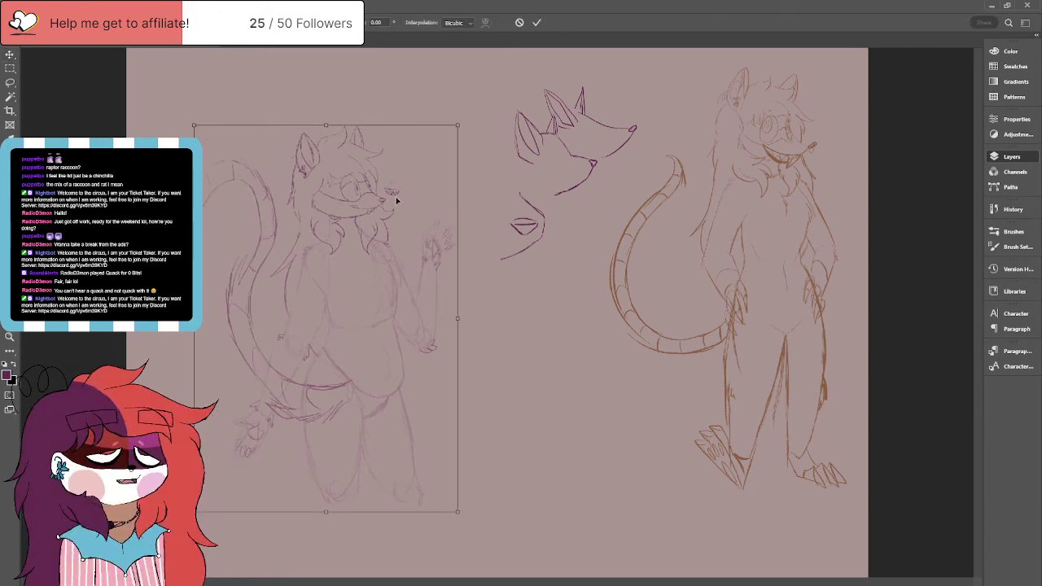
drag(383, 204, 348, 105)
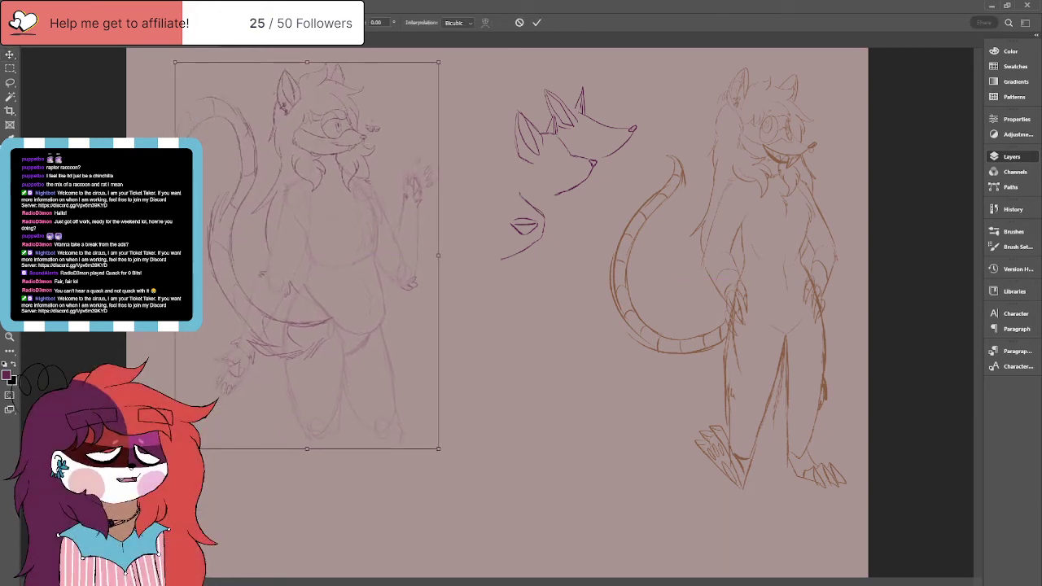
key(Return)
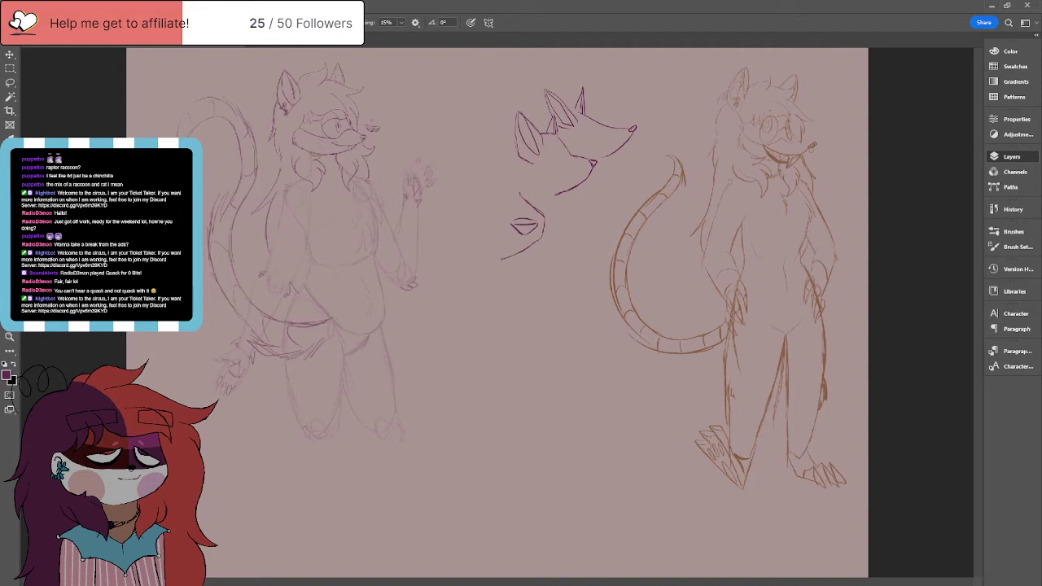
Step: Sketch both lower legs from the knees to the ankles, undoing the trial strokes for the outstretched foot
drag(333, 461, 328, 495)
mouse_move(291, 431)
mouse_down()
mouse_move(294, 482)
mouse_move(324, 525)
mouse_up()
drag(399, 430, 419, 495)
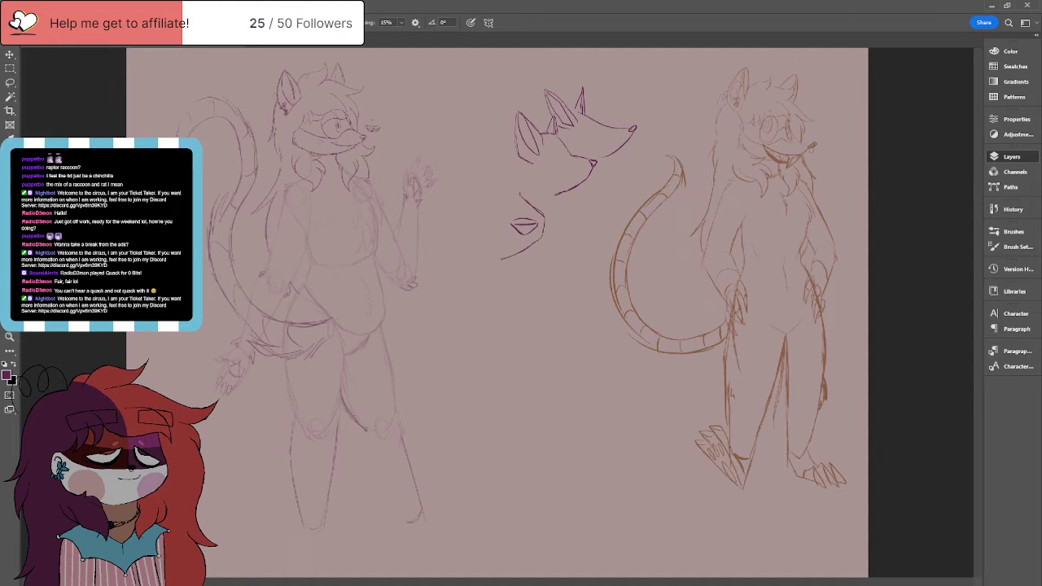
drag(361, 460, 415, 525)
mouse_move(464, 479)
mouse_down()
mouse_move(440, 489)
mouse_move(417, 537)
mouse_up()
drag(463, 484, 441, 526)
key(ctrl+z)
key(ctrl+z)
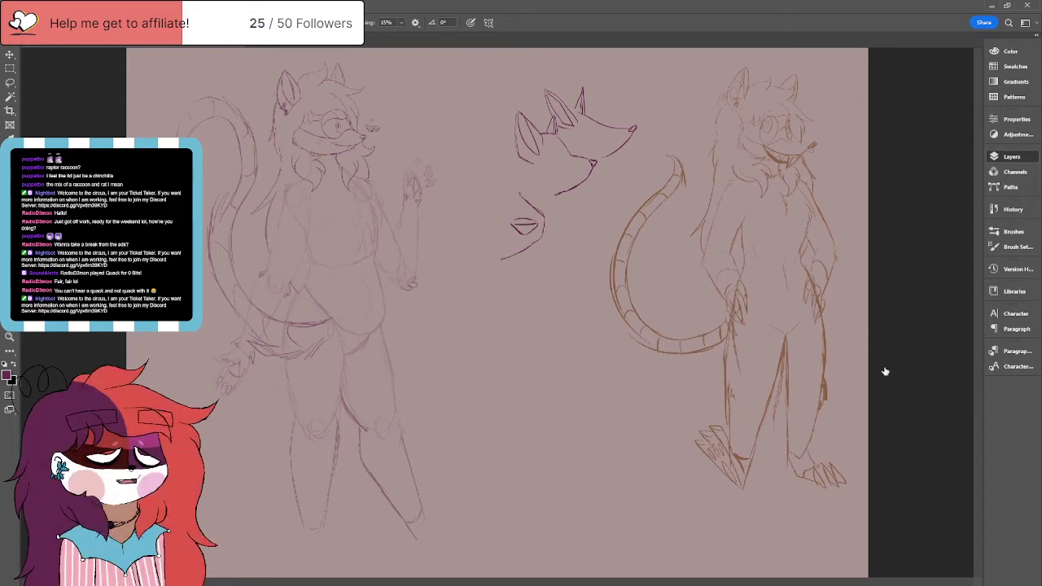
Step: Sketch a first pair of feet: a side-view foot with curved toes and a front-view foot with large rounded, clawed toes
mouse_move(407, 524)
mouse_down()
mouse_move(424, 552)
mouse_move(436, 510)
mouse_move(472, 502)
mouse_move(447, 506)
mouse_move(467, 515)
mouse_up()
drag(412, 540, 450, 537)
mouse_move(438, 539)
mouse_down()
mouse_move(472, 510)
mouse_move(464, 523)
mouse_up()
drag(461, 520, 470, 526)
key(ctrl+z)
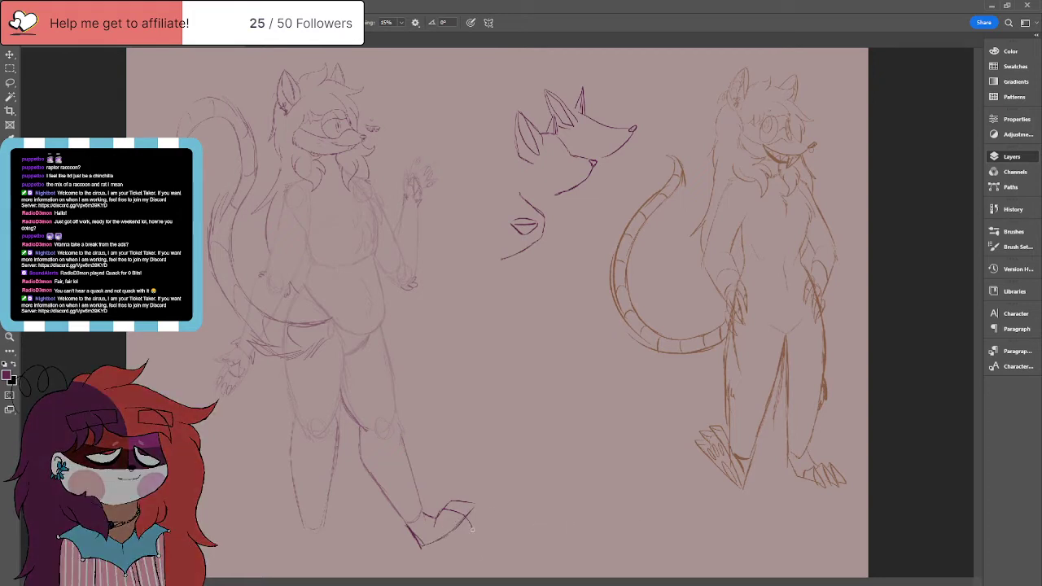
drag(469, 505, 483, 509)
mouse_move(297, 506)
mouse_down()
mouse_move(302, 537)
mouse_move(322, 531)
mouse_move(303, 547)
mouse_move(334, 550)
mouse_move(332, 561)
mouse_move(304, 560)
mouse_move(331, 563)
mouse_move(315, 561)
mouse_move(338, 539)
mouse_up()
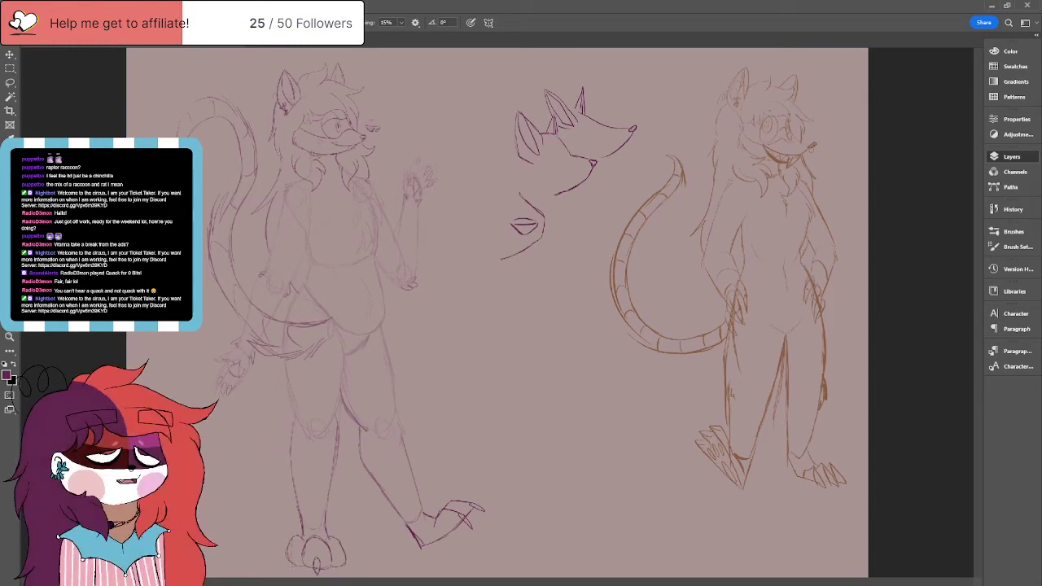
drag(295, 559, 298, 572)
key(ctrl+z)
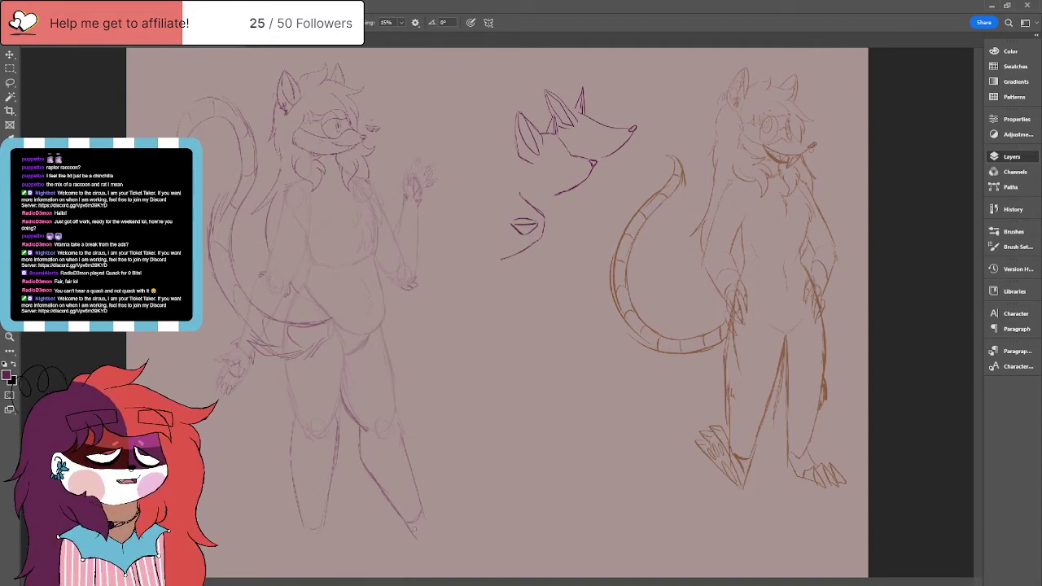
drag(432, 514, 447, 501)
key(ctrl+z)
key(ctrl+z)
mouse_move(420, 544)
mouse_down()
mouse_move(469, 512)
mouse_move(447, 519)
mouse_move(453, 508)
mouse_move(484, 508)
mouse_move(453, 515)
mouse_move(454, 495)
mouse_move(490, 486)
mouse_up()
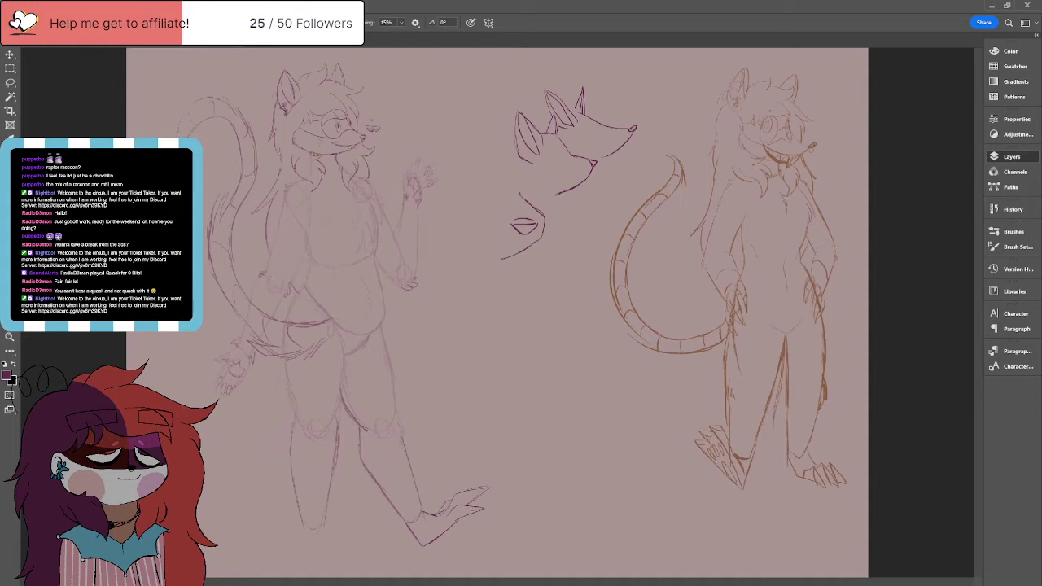
key(ctrl+z)
key(ctrl+z)
key(ctrl+z)
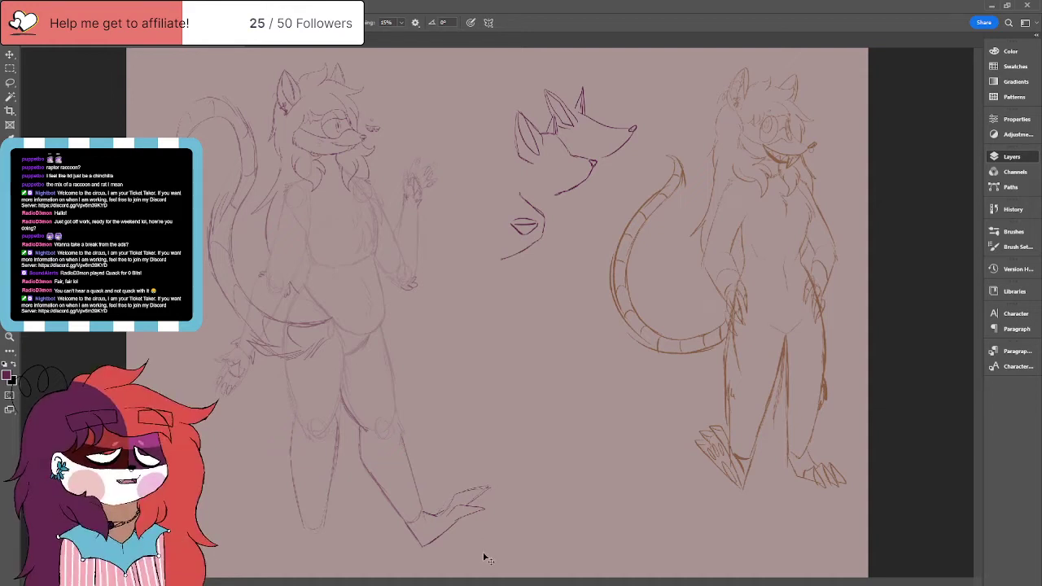
key(ctrl+z)
key(ctrl+z)
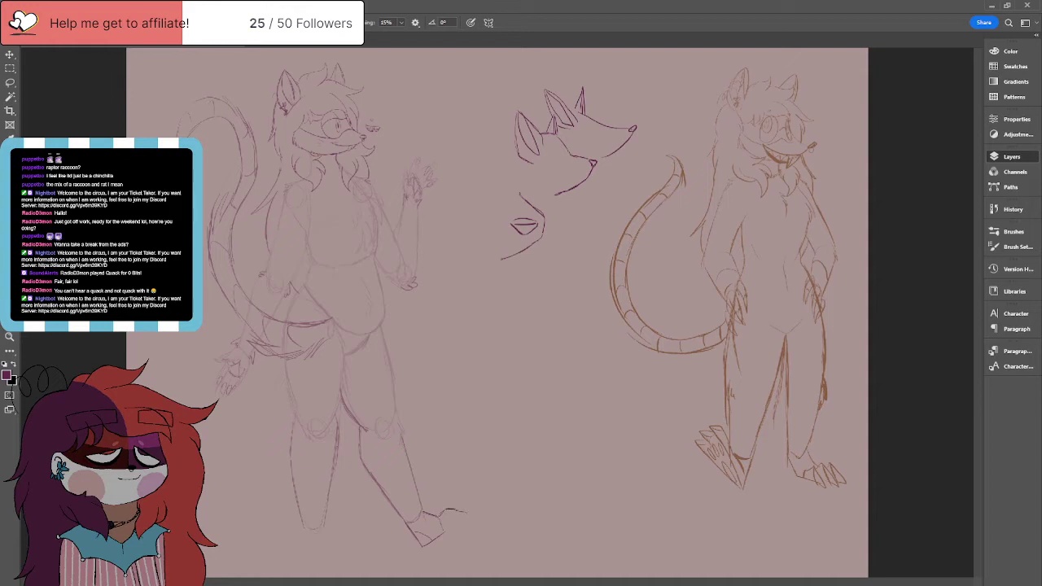
Step: Sketch an alternative pair of feet with slender, pointed claw-like toes on both legs
mouse_move(441, 526)
mouse_down()
mouse_move(448, 518)
mouse_move(468, 525)
mouse_move(469, 508)
mouse_move(473, 528)
mouse_up()
mouse_move(319, 535)
mouse_down()
mouse_move(313, 569)
mouse_move(322, 568)
mouse_up()
drag(331, 538, 324, 564)
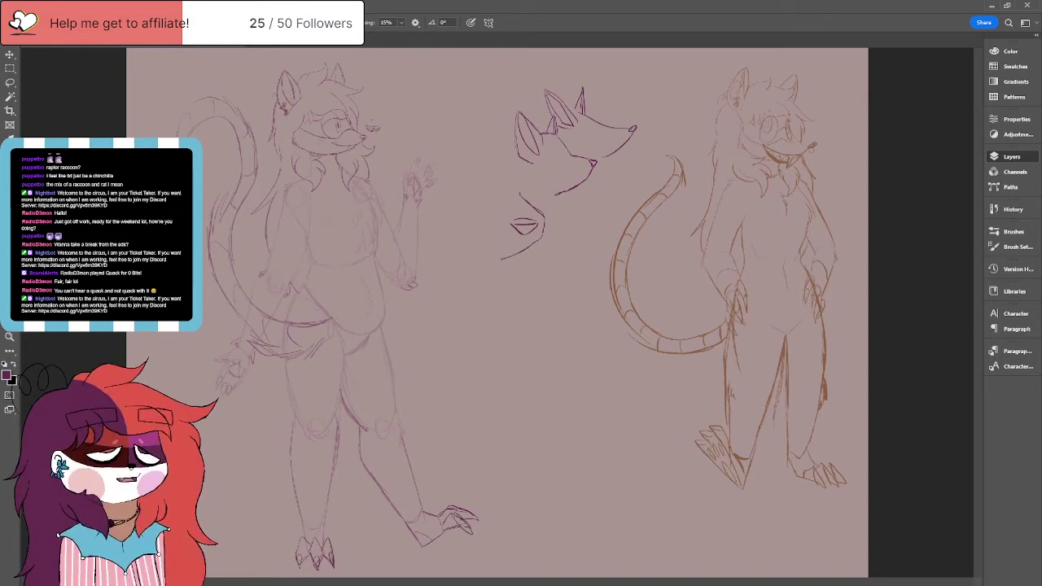
drag(470, 519, 482, 529)
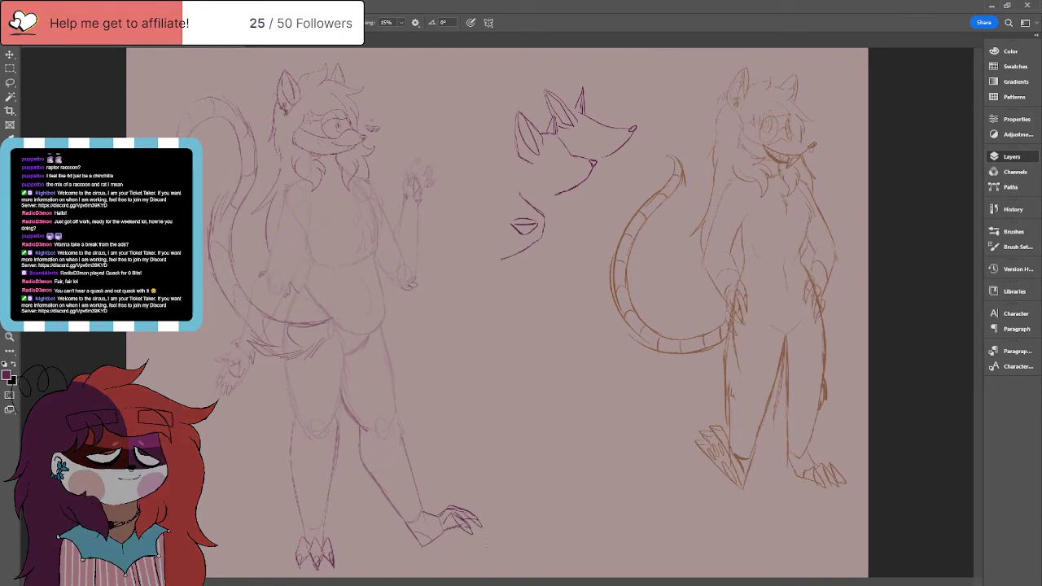
mouse_move(304, 539)
mouse_down()
mouse_move(303, 560)
mouse_move(320, 562)
mouse_up()
Step: Sketch another alternative pair of feet with broad soles, short rounded toes and small claws, undoing stray strokes
drag(420, 539, 447, 529)
key(ctrl+z)
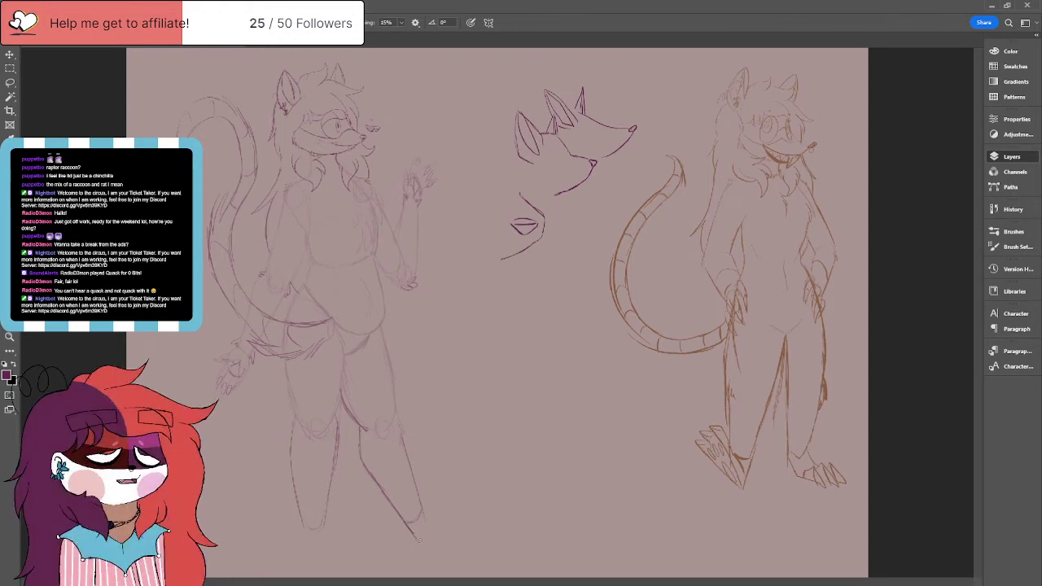
drag(411, 530, 419, 541)
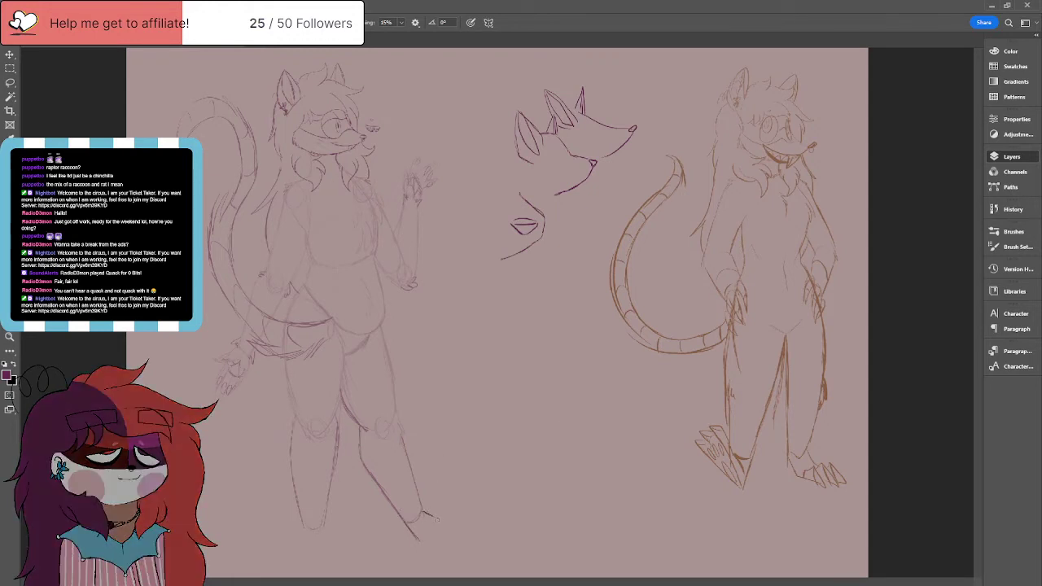
mouse_move(411, 520)
mouse_down()
mouse_move(420, 540)
mouse_move(440, 545)
mouse_move(431, 537)
mouse_move(448, 531)
mouse_up()
drag(440, 521, 471, 510)
drag(302, 523, 311, 554)
mouse_move(307, 568)
mouse_down()
mouse_move(330, 567)
mouse_move(291, 551)
mouse_move(340, 562)
mouse_move(300, 567)
mouse_up()
mouse_move(318, 545)
mouse_down()
mouse_move(337, 567)
mouse_move(313, 567)
mouse_move(313, 552)
mouse_move(319, 565)
mouse_move(303, 572)
mouse_move(324, 572)
mouse_up()
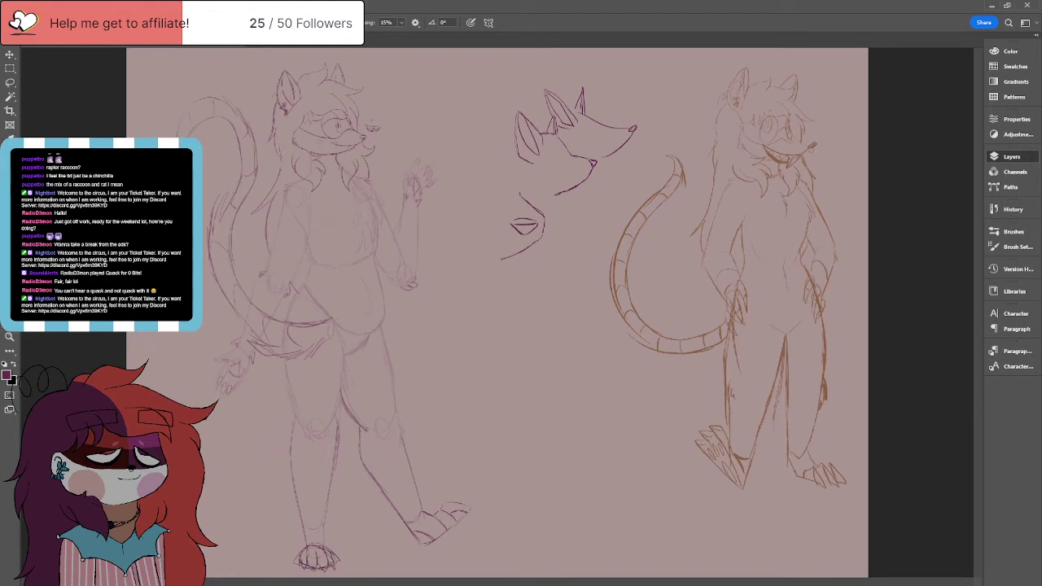
drag(474, 516, 459, 521)
key(ctrl+z)
key(ctrl+z)
key(ctrl+z)
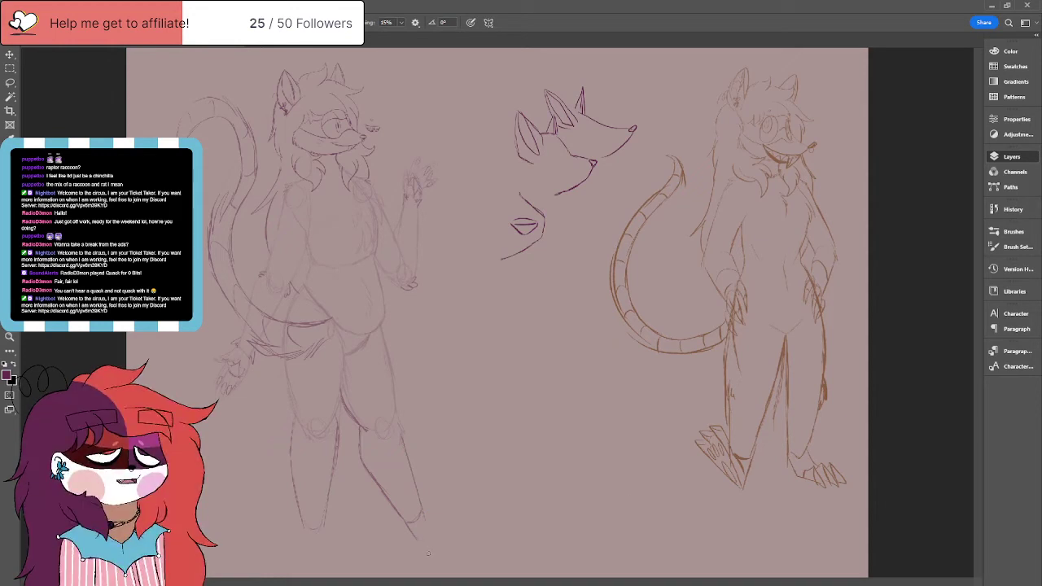
Step: Sketch a further version of the feet, small and narrow with short claws, the outer foot angled downward
drag(401, 521, 423, 547)
mouse_move(421, 508)
mouse_down()
mouse_move(432, 534)
mouse_move(447, 539)
mouse_up()
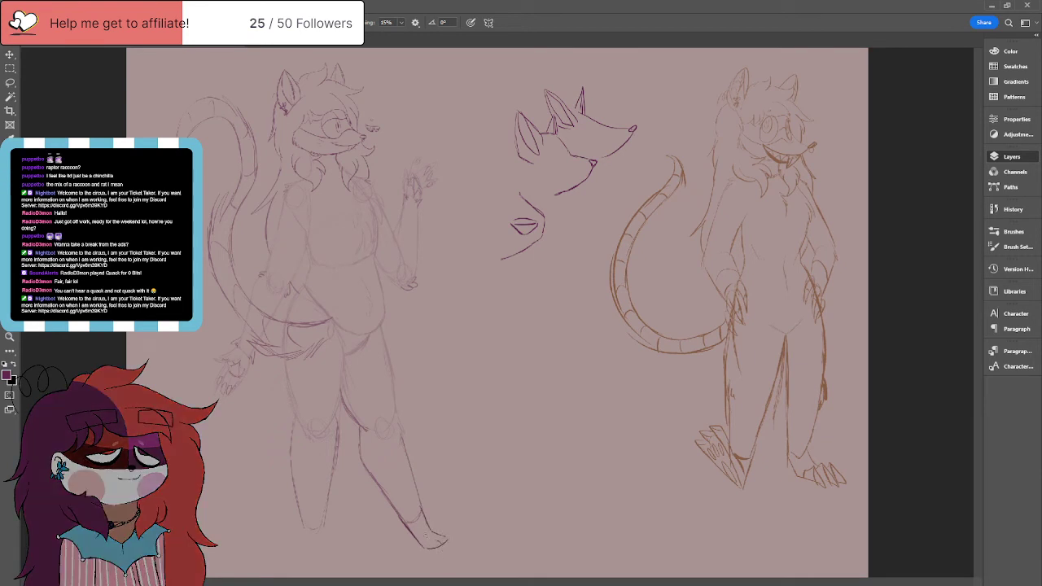
drag(325, 522, 320, 565)
mouse_move(307, 521)
mouse_down()
mouse_move(303, 545)
mouse_move(317, 568)
mouse_move(329, 562)
mouse_move(323, 569)
mouse_up()
key(ctrl+z)
mouse_move(308, 557)
mouse_down()
mouse_move(330, 562)
mouse_move(306, 572)
mouse_move(322, 564)
mouse_move(314, 568)
mouse_up()
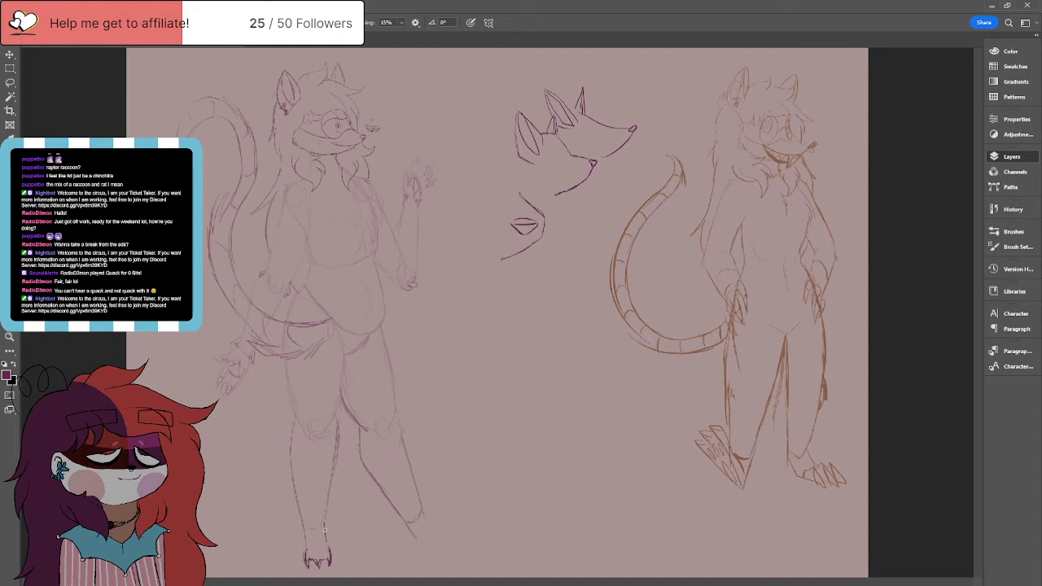
drag(316, 551, 315, 570)
mouse_move(410, 527)
mouse_down()
mouse_move(421, 550)
mouse_move(440, 537)
mouse_move(447, 560)
mouse_move(423, 555)
mouse_move(449, 559)
mouse_up()
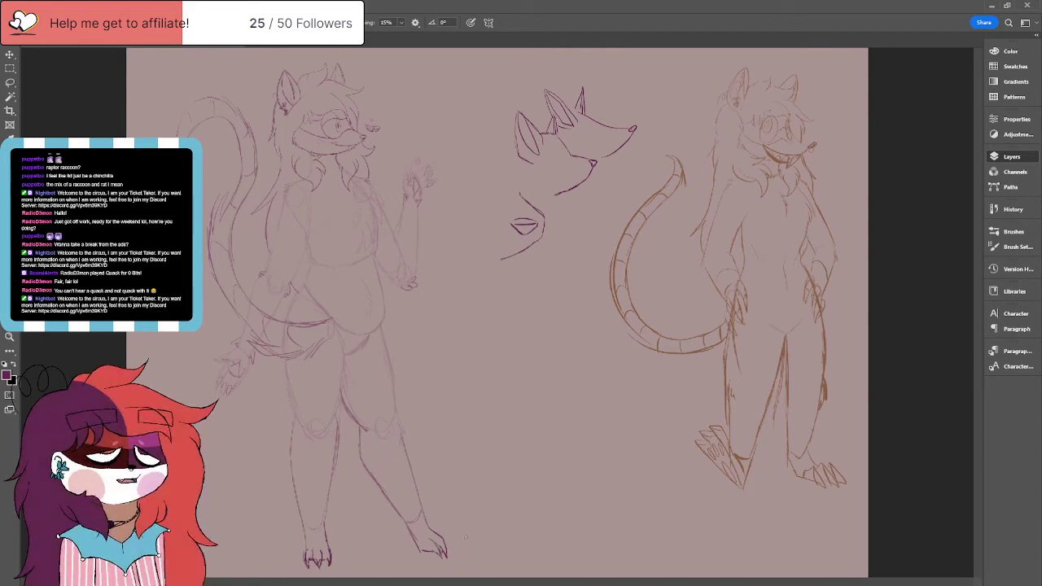
Step: Compare the alternative foot designs on the legs by showing one version at a time
key(ctrl+z)
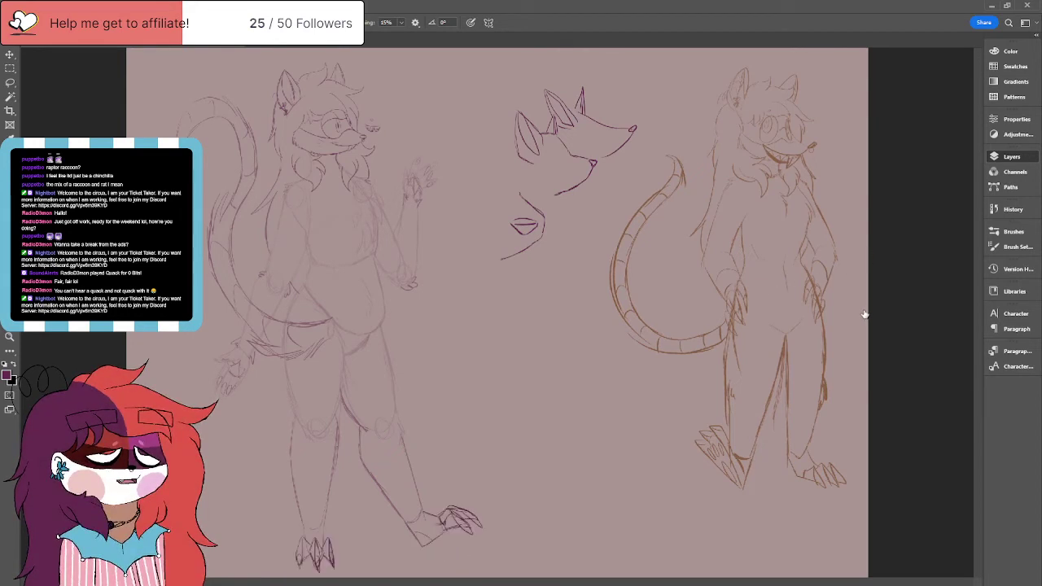
key(ctrl+z)
key(ctrl+z)
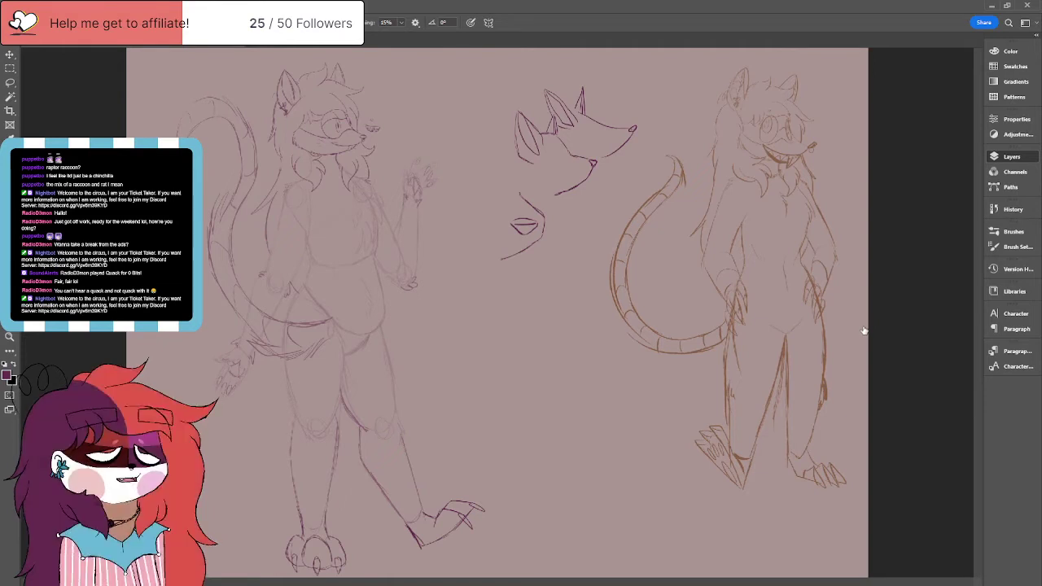
key(ctrl+z)
key(ctrl+z)
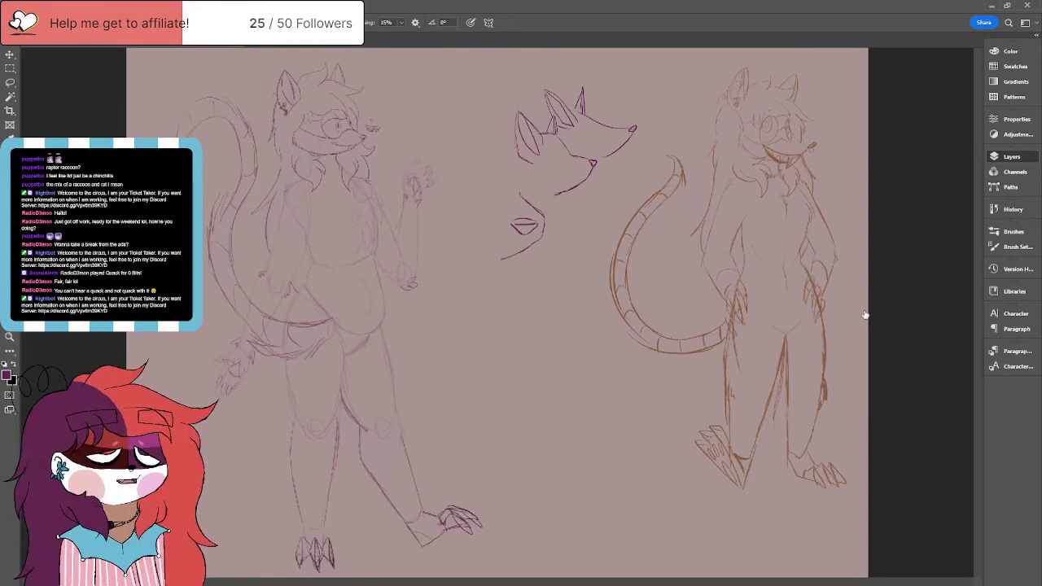
Step: Flip between the clawed and the rounded foot designs on the legs, finishing with both feet removed
key(ctrl+z)
key(ctrl+z)
key(ctrl+z)
key(ctrl+shift+z)
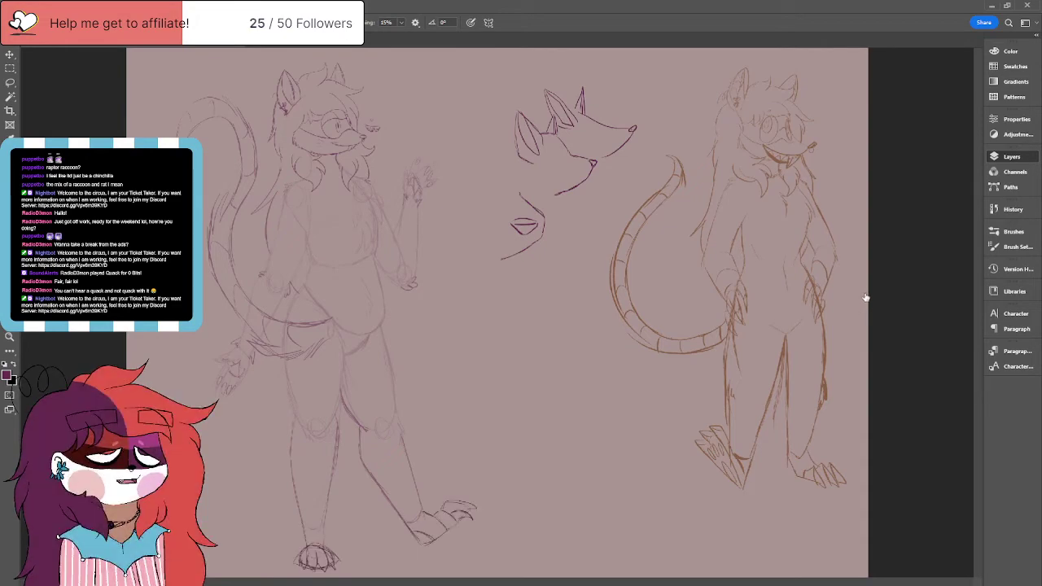
key(ctrl+z)
key(ctrl+z)
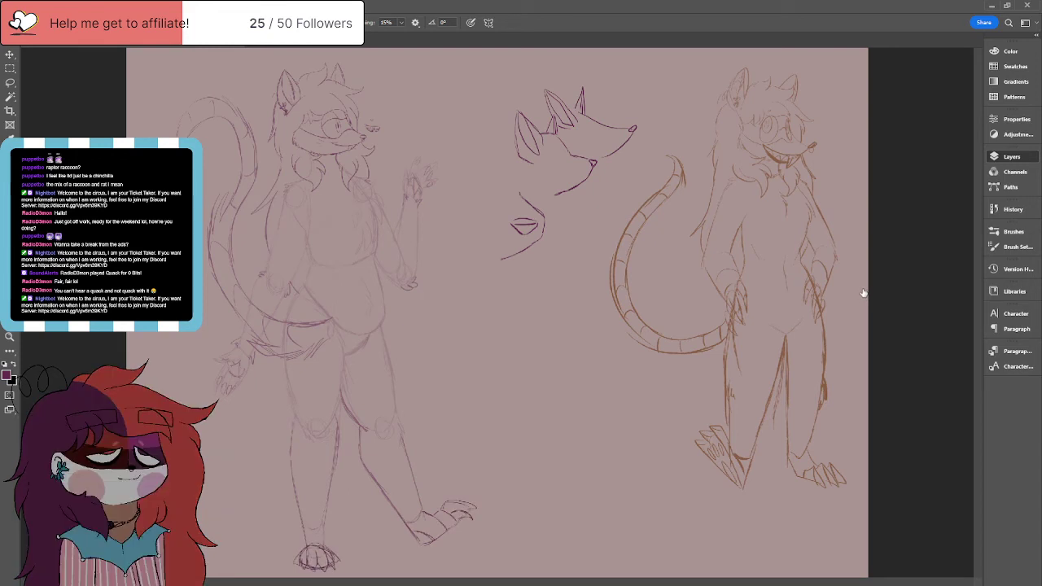
key(ctrl+z)
key(ctrl+shift+z)
key(ctrl+z)
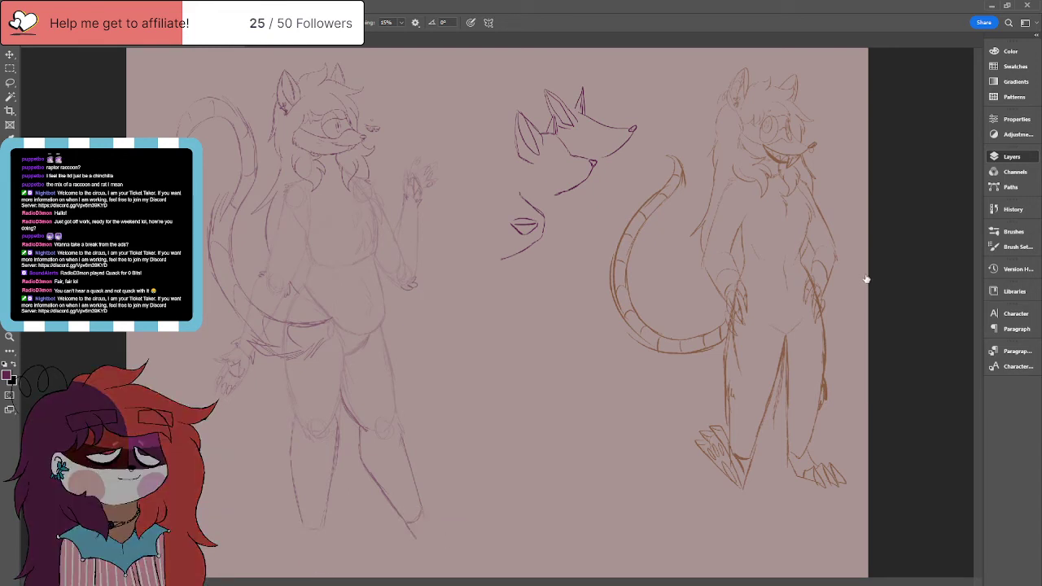
key(ctrl+shift+z)
key(ctrl+shift+z)
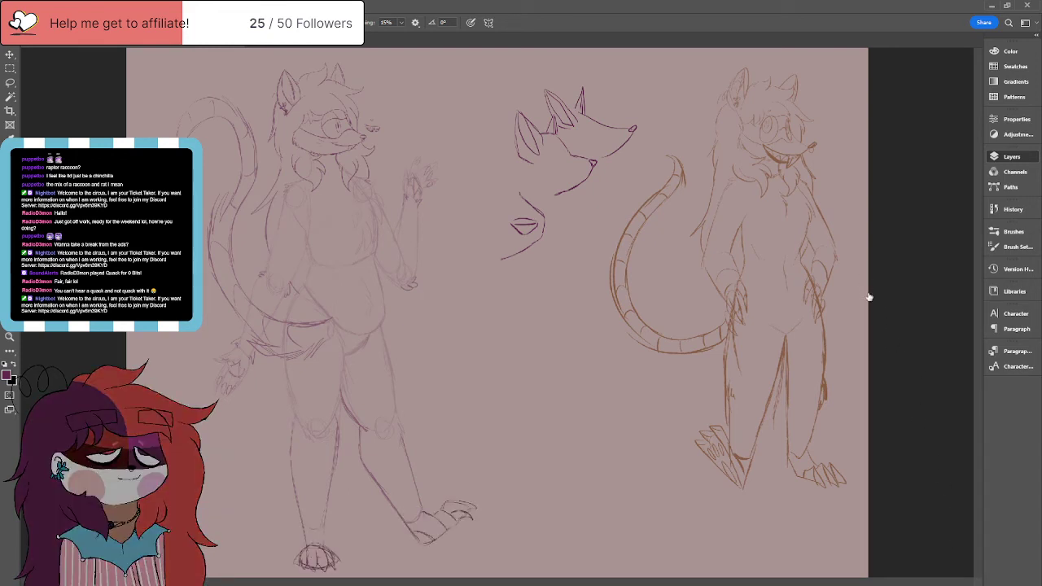
key(ctrl+z)
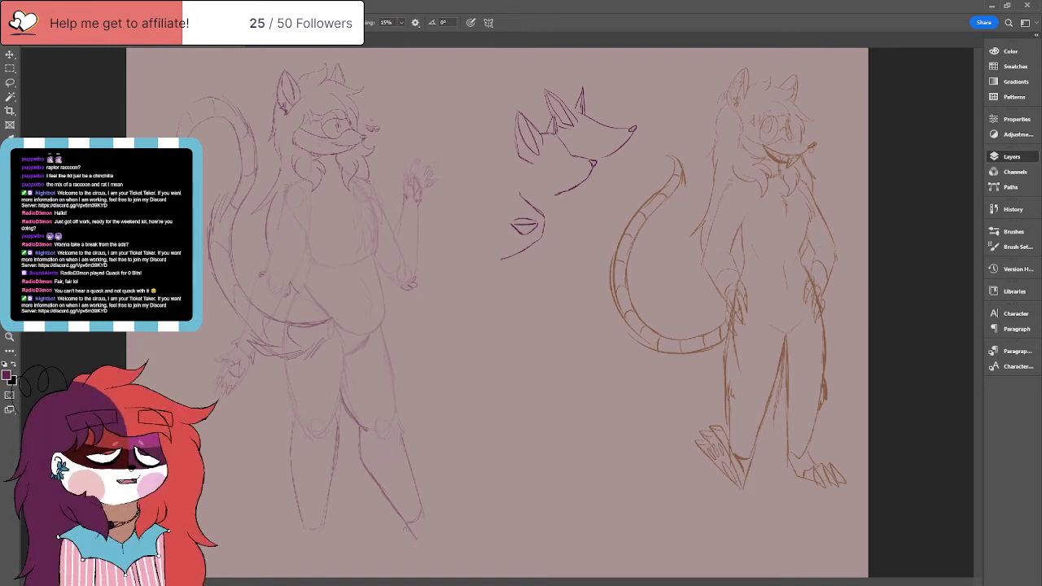
mouse_move(411, 498)
mouse_down()
mouse_move(433, 522)
mouse_move(447, 506)
mouse_move(482, 521)
mouse_move(484, 534)
mouse_move(424, 541)
mouse_up()
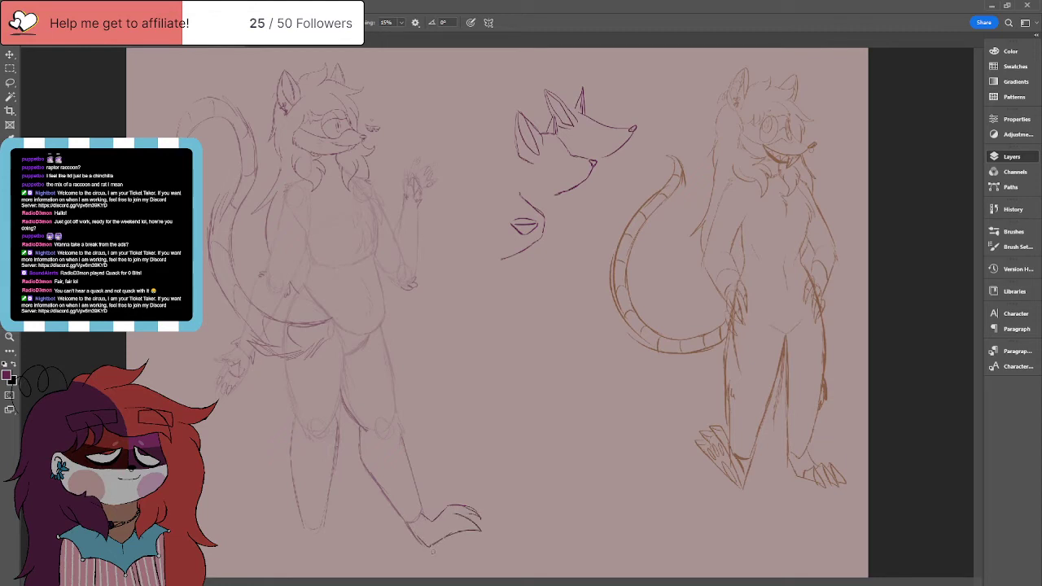
key(ctrl+z)
key(ctrl+z)
key(ctrl+z)
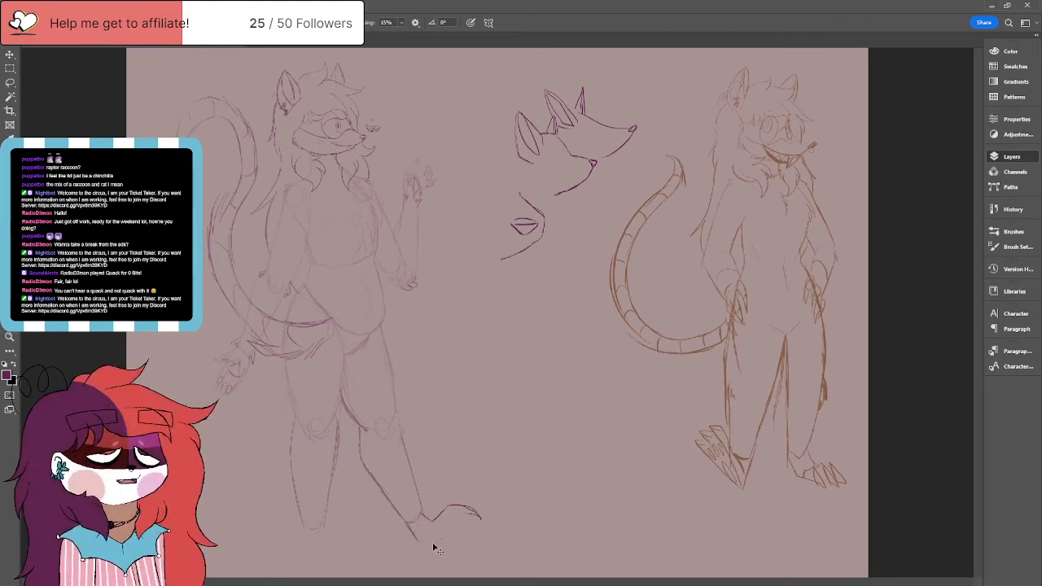
drag(482, 518, 440, 540)
drag(442, 541, 421, 552)
drag(448, 513, 482, 524)
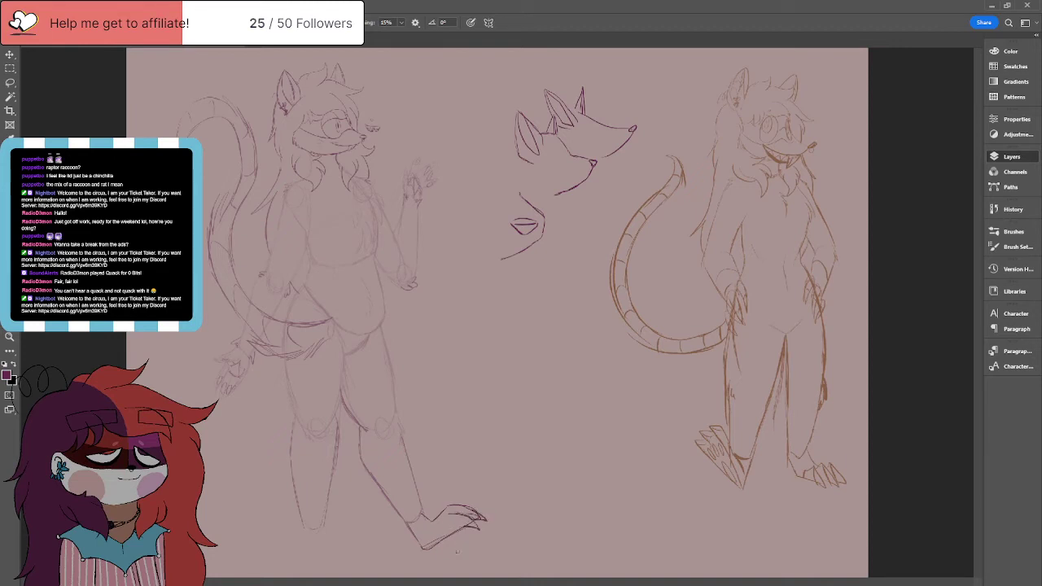
key(ctrl+z)
key(ctrl+z)
key(ctrl+z)
key(ctrl+z)
key(ctrl+z)
key(ctrl+z)
key(ctrl+z)
Step: Sketch the outer foot in side view with a heel, a flat sole and three long, curved, pointed toes
mouse_move(424, 514)
mouse_down()
mouse_move(473, 539)
mouse_move(449, 528)
mouse_move(473, 537)
mouse_move(420, 544)
mouse_up()
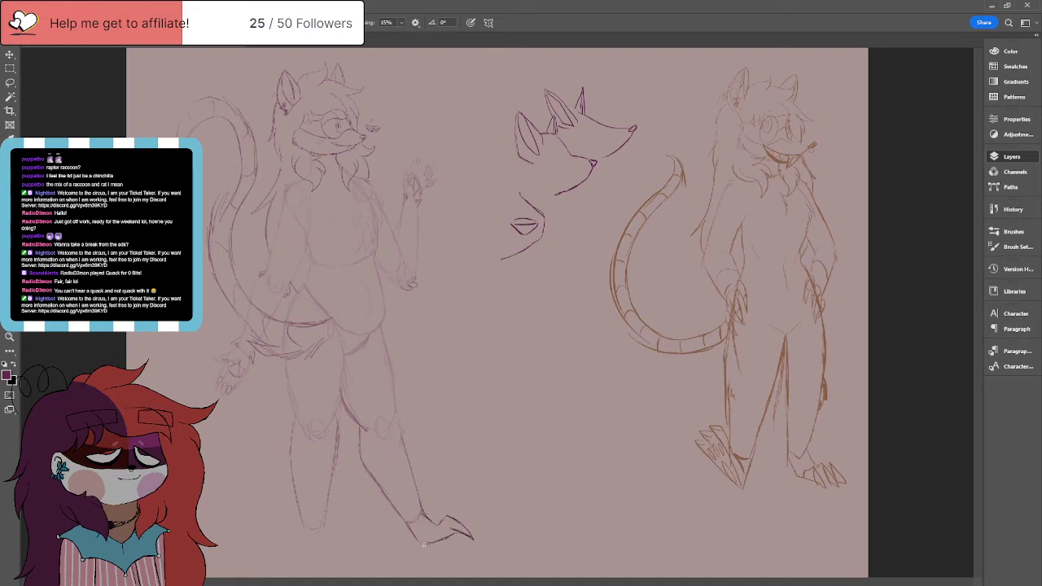
drag(453, 509, 485, 521)
mouse_move(479, 516)
mouse_down()
mouse_move(488, 529)
mouse_move(466, 530)
mouse_up()
key(ctrl+z)
mouse_move(461, 525)
mouse_down()
mouse_move(475, 539)
mouse_move(492, 534)
mouse_move(436, 521)
mouse_move(444, 514)
mouse_move(428, 521)
mouse_up()
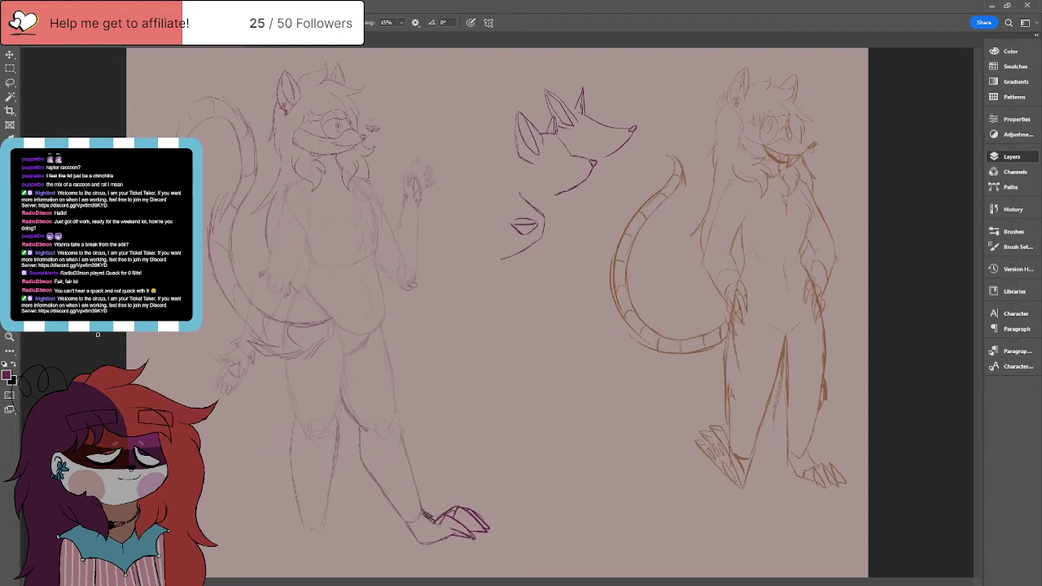
Step: Erase the overlapping lines at the outer foot's ankle and toes, and redraw the toe contours more firmly
key(e)
mouse_move(435, 514)
mouse_down()
mouse_move(425, 521)
mouse_move(438, 519)
mouse_up()
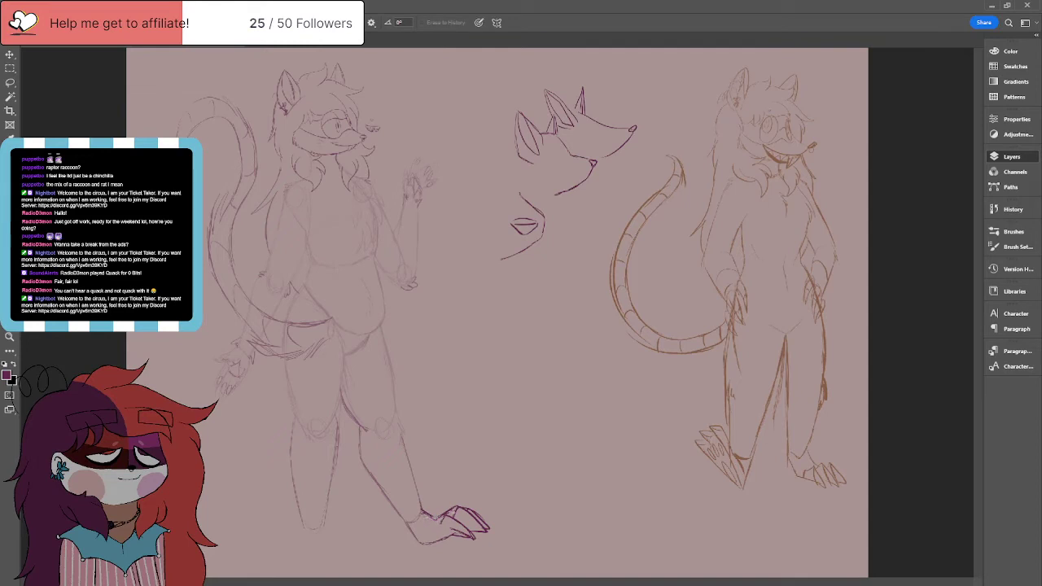
drag(470, 535, 456, 531)
key(b)
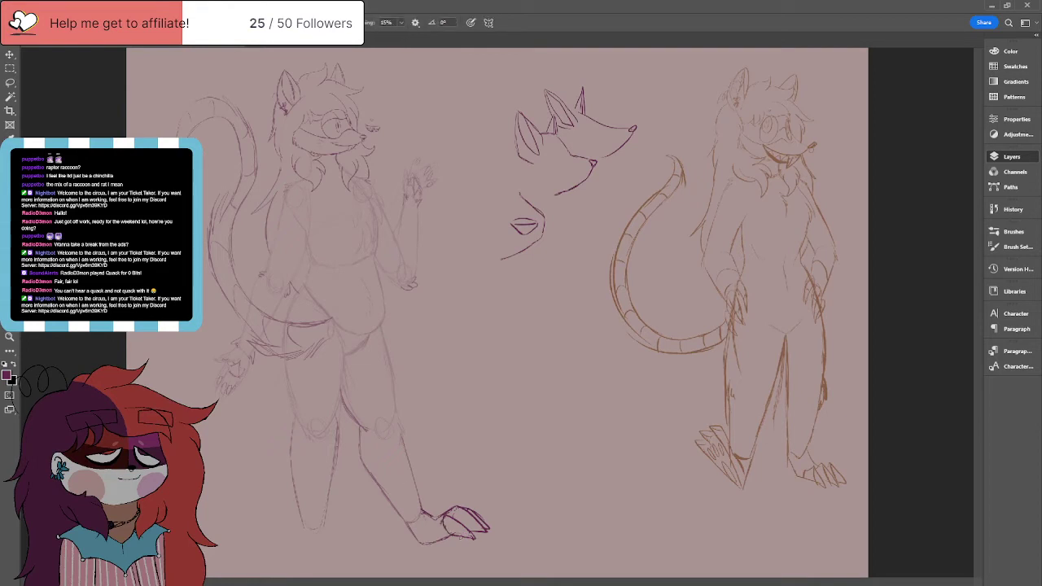
drag(453, 506, 461, 517)
drag(456, 519, 463, 525)
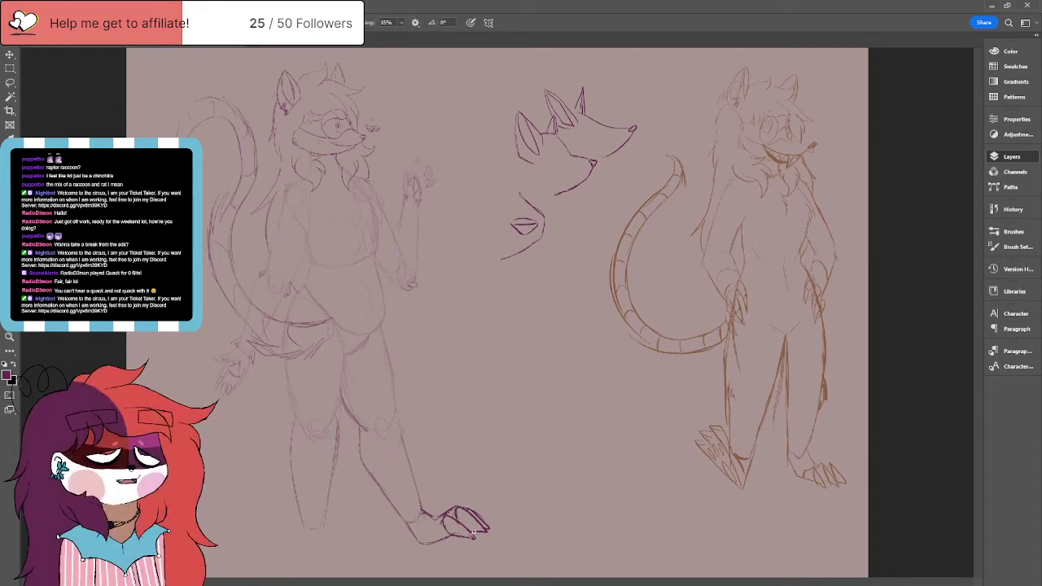
Step: Select the outer foot, scale it down slightly and move it up to fit the end of the leg
click(9, 84)
mouse_move(409, 527)
mouse_down()
mouse_move(485, 557)
mouse_move(457, 488)
mouse_move(406, 528)
mouse_up()
click(9, 54)
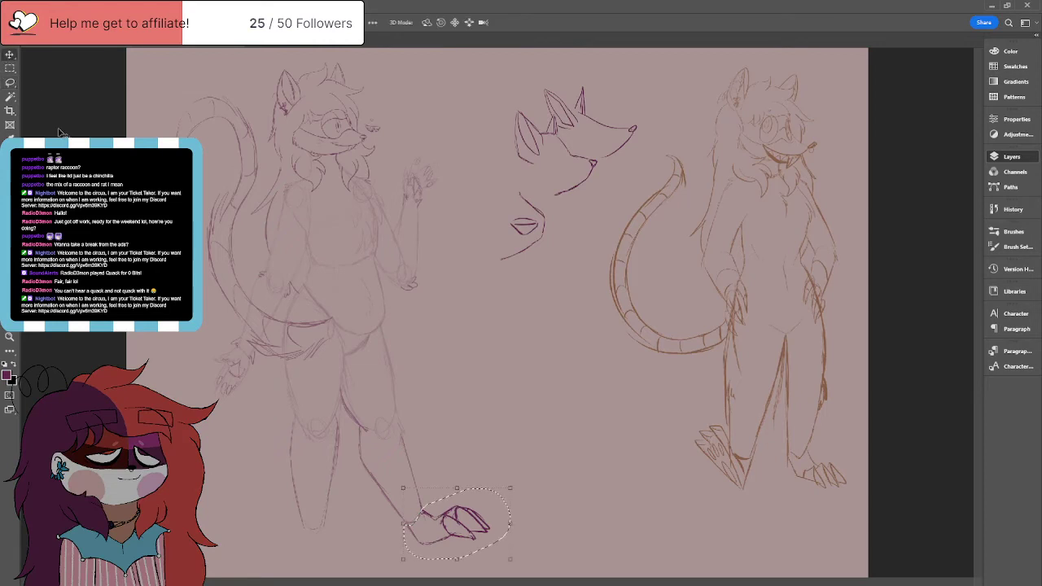
key(ctrl+t)
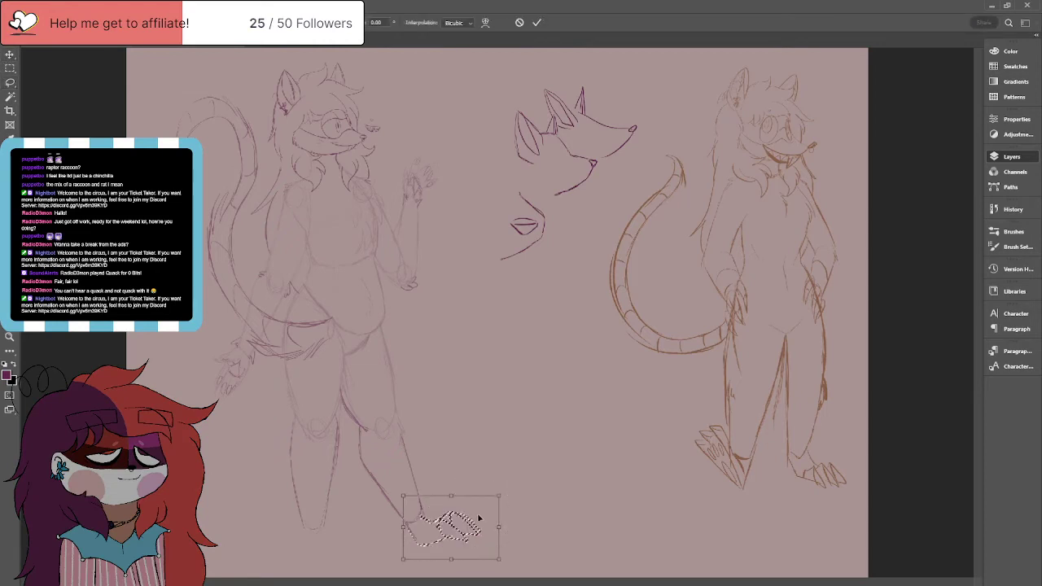
drag(456, 519, 458, 514)
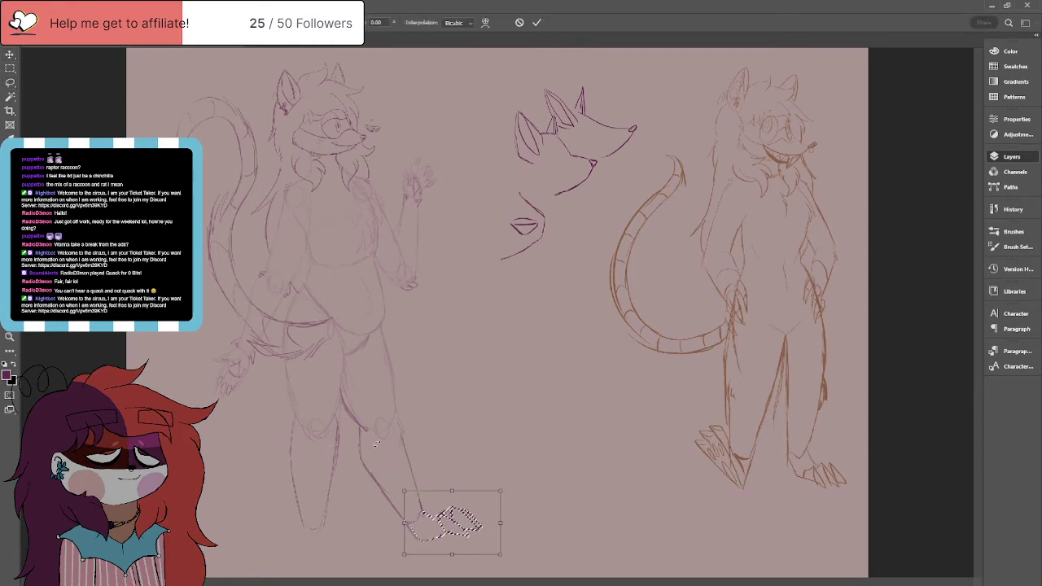
click(10, 82)
key(ctrl+d)
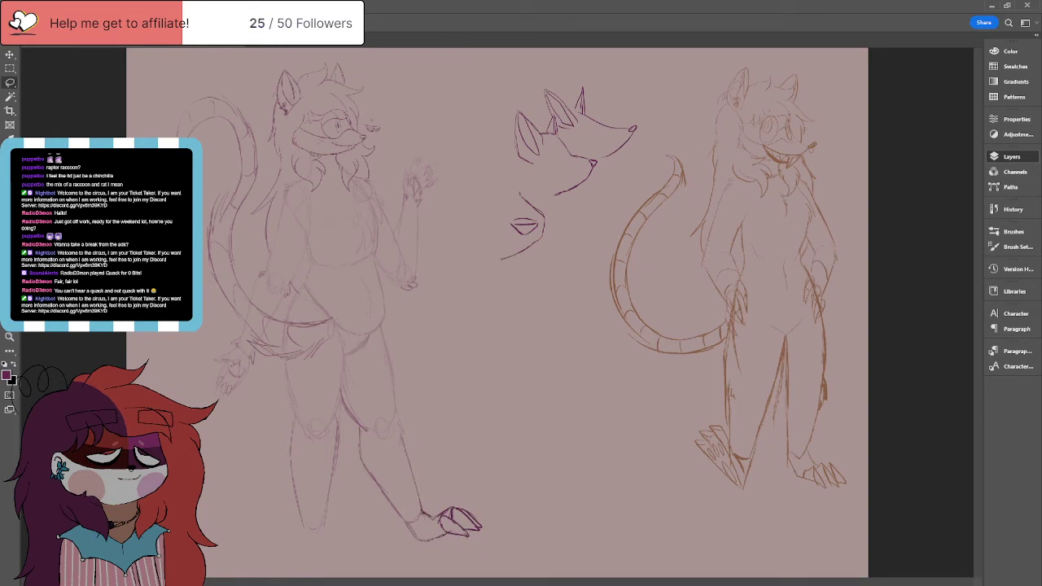
Step: Sketch the other foot in front view below the straight leg with splayed, pointed toes
key(b)
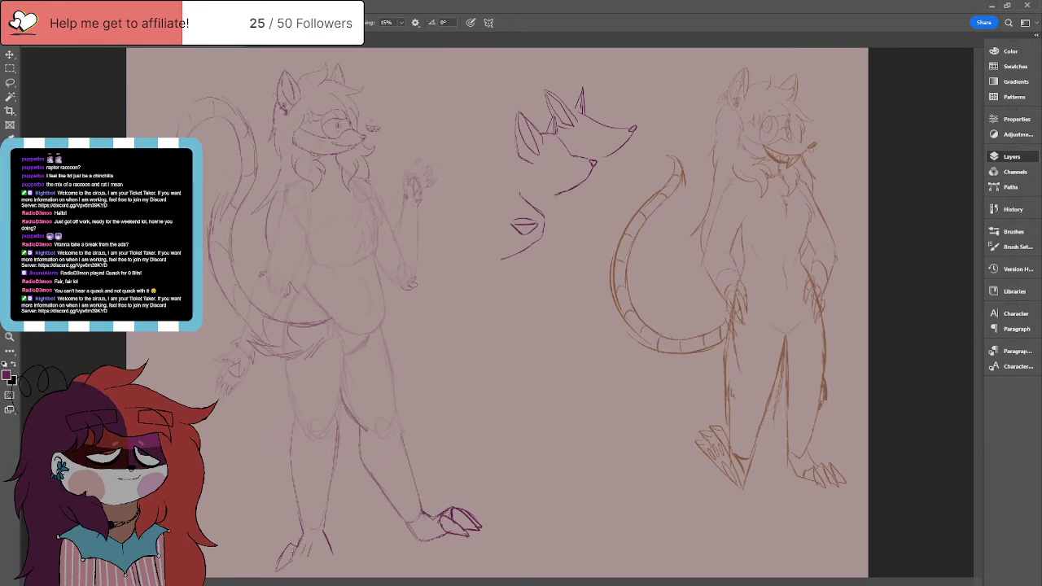
mouse_move(330, 541)
mouse_down()
mouse_move(362, 574)
mouse_move(339, 556)
mouse_up()
mouse_move(337, 560)
mouse_down()
mouse_move(327, 575)
mouse_move(319, 560)
mouse_up()
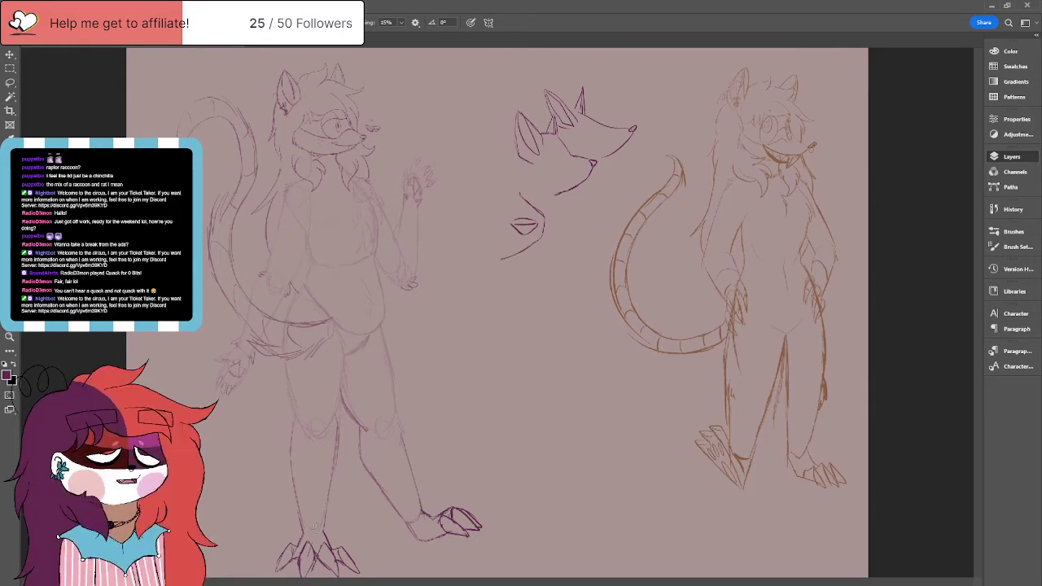
Step: Select the front-view foot, scale it down slightly and reposition it under the ankle
key(l)
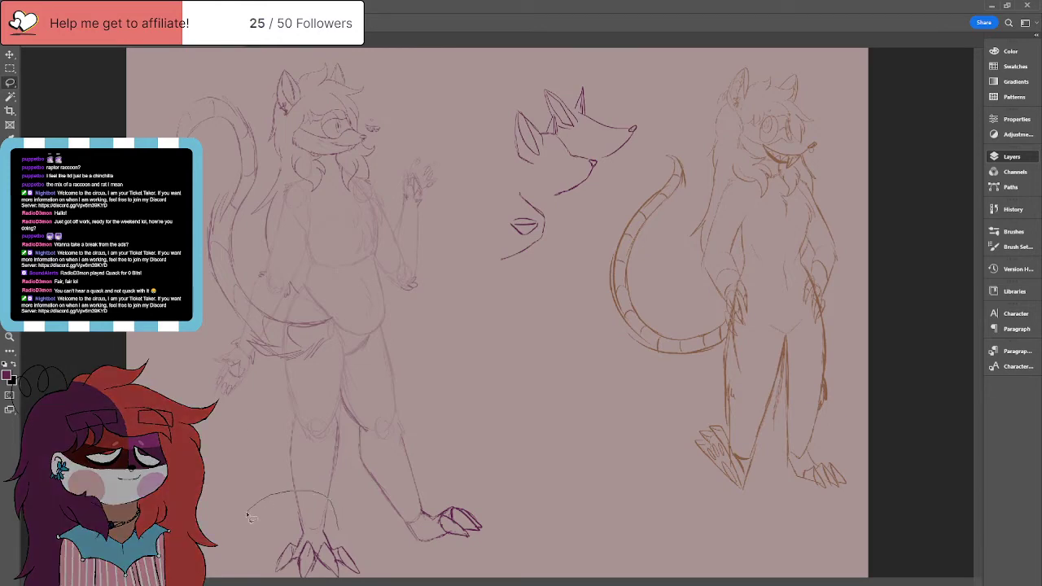
drag(370, 519, 366, 521)
key(v)
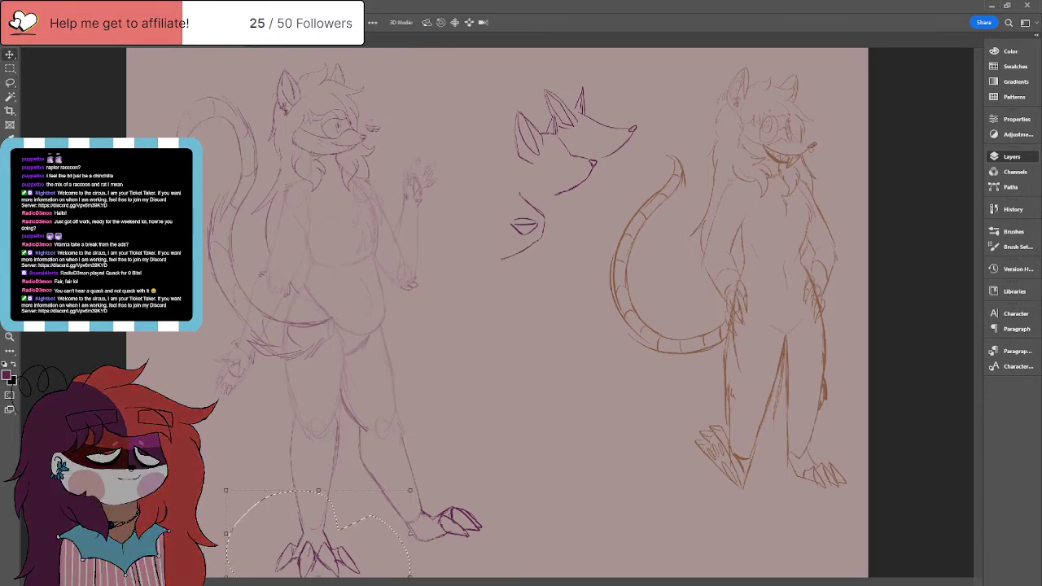
drag(225, 489, 242, 490)
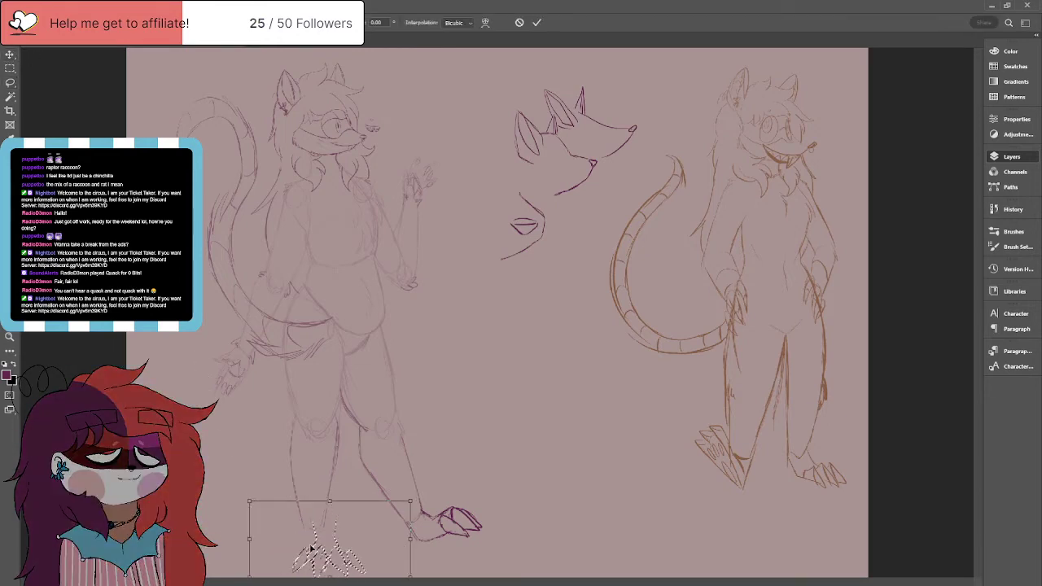
drag(334, 553, 325, 552)
key(Return)
key(ctrl+d)
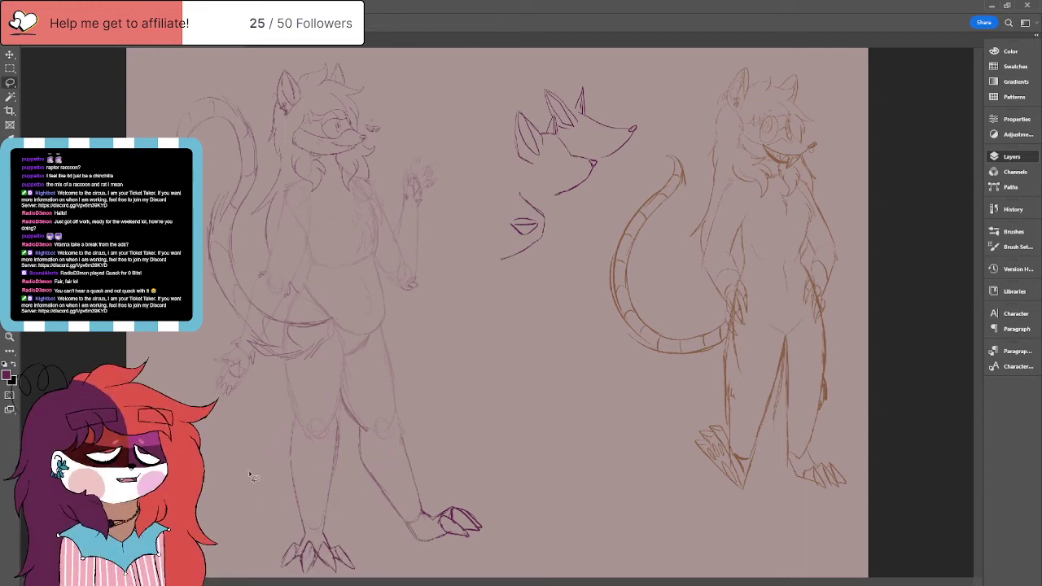
Step: Select the front-view foot's outermost toe on the tail side and move it closer to the middle toe
key(e)
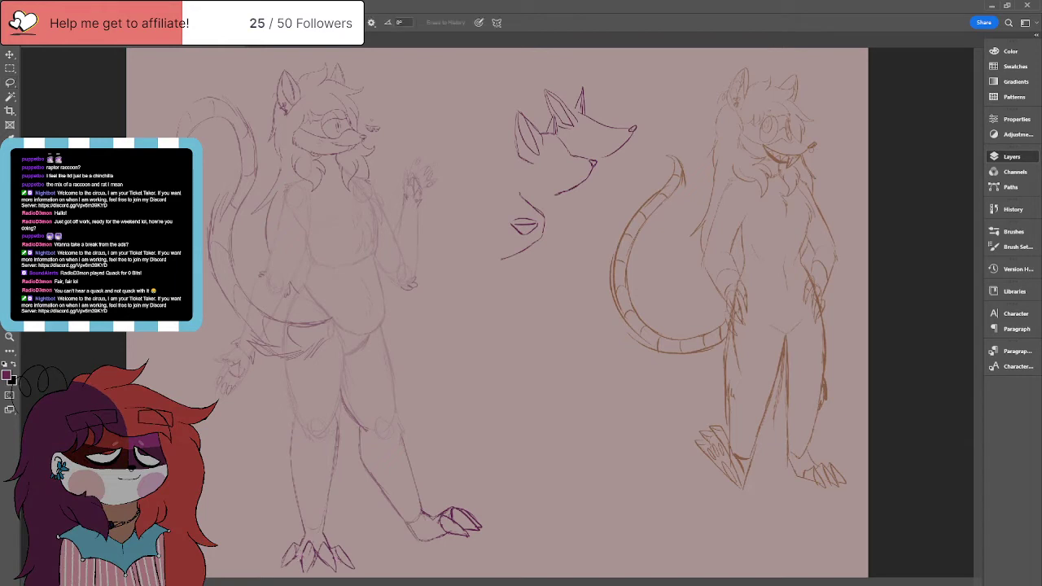
key(l)
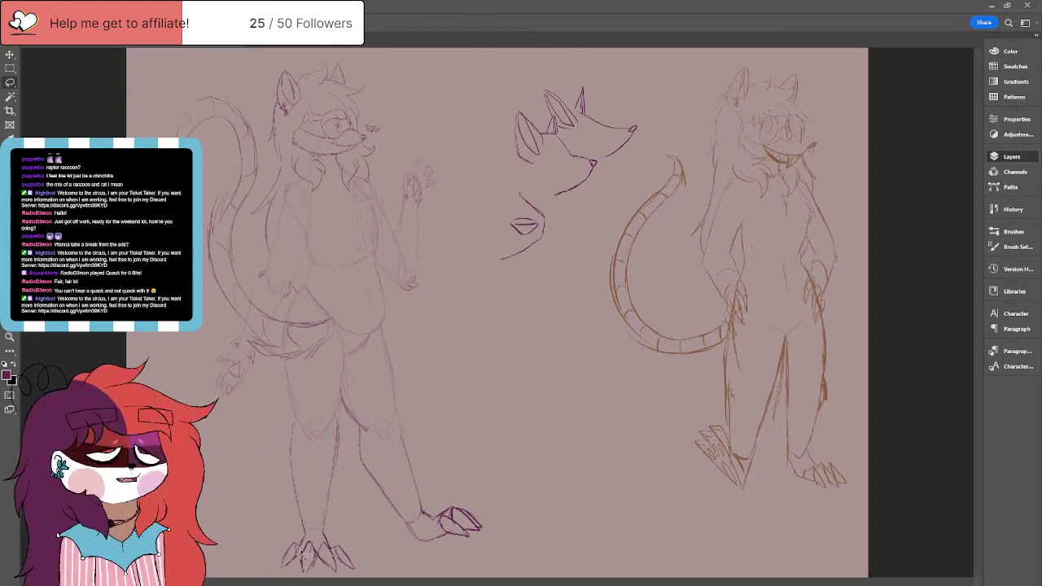
mouse_move(281, 544)
mouse_down()
mouse_move(295, 578)
mouse_move(298, 535)
mouse_move(272, 557)
mouse_up()
key(v)
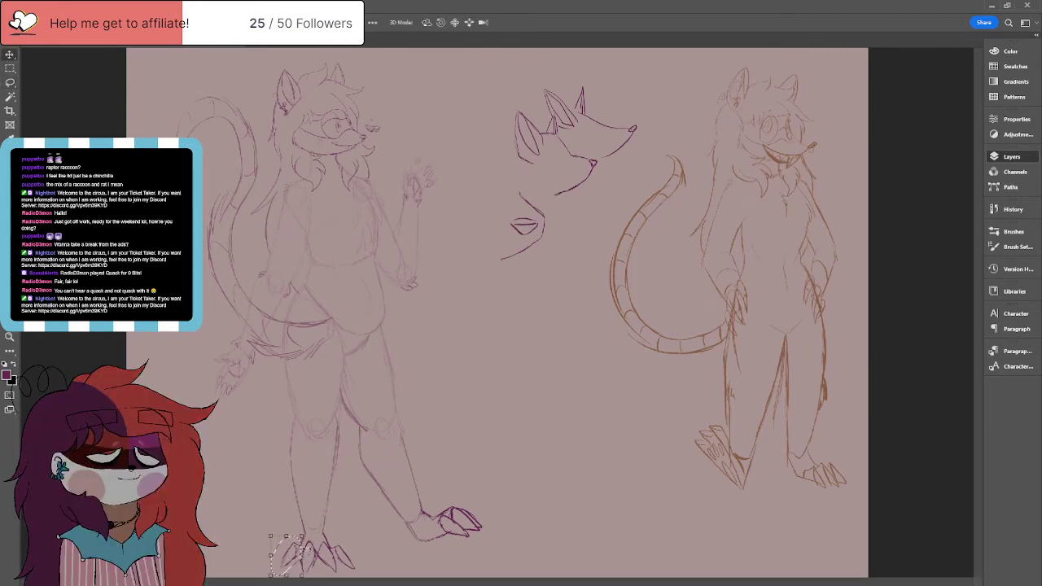
drag(301, 550, 275, 481)
Step: Select the front-view foot's toe nearest the other leg, adjust its position and clear the selection
click(9, 82)
click(347, 536)
mouse_move(332, 543)
mouse_down()
mouse_move(365, 578)
mouse_move(349, 541)
mouse_move(334, 547)
mouse_up()
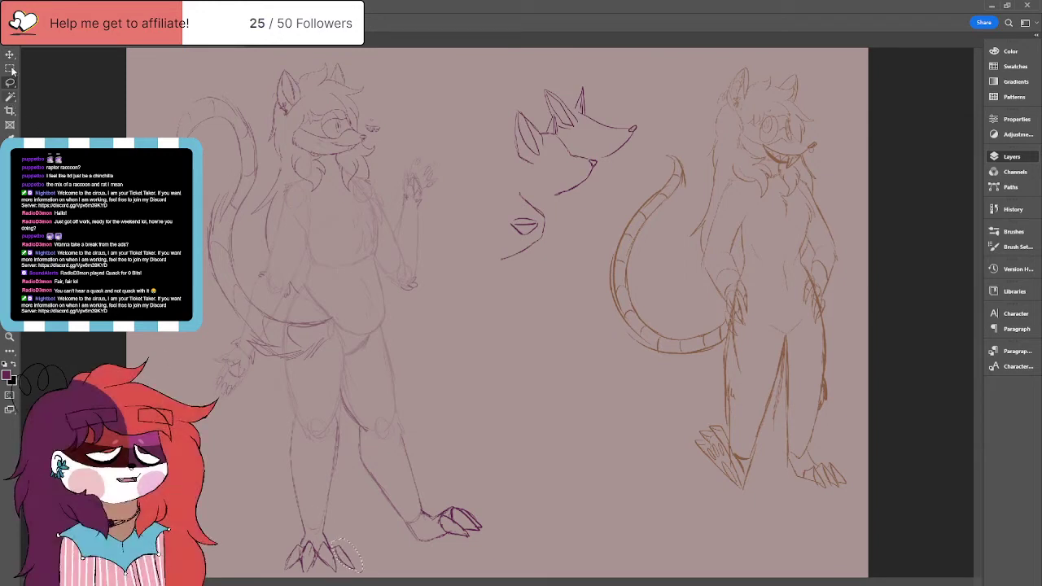
click(10, 55)
drag(341, 554, 343, 555)
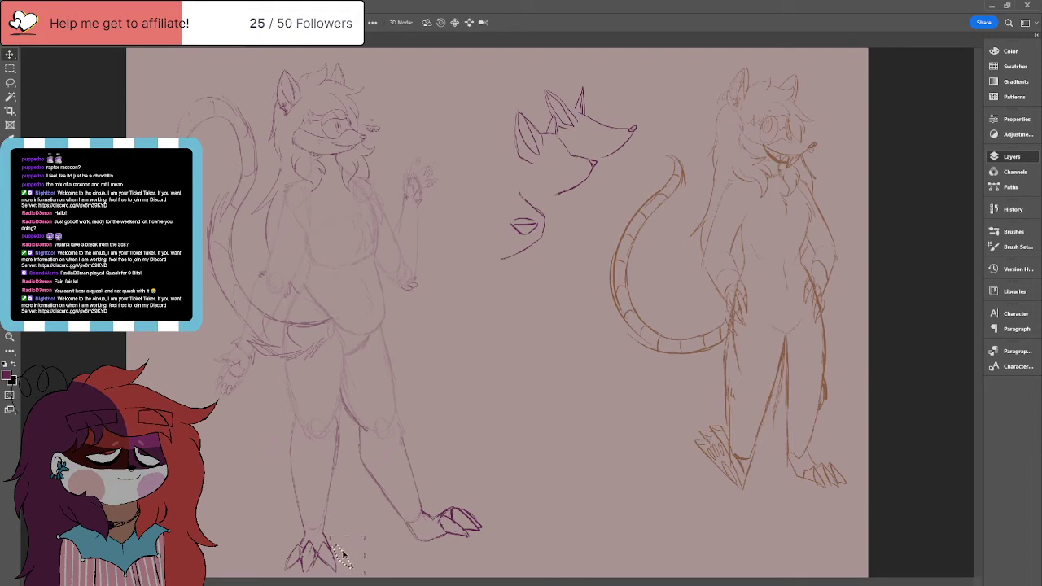
key(ctrl+d)
key(l)
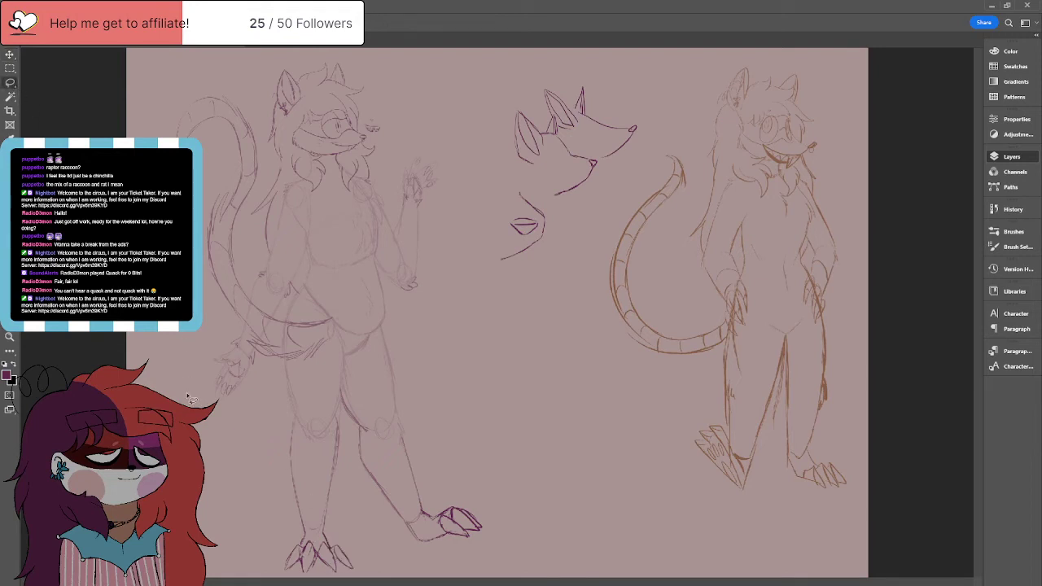
Step: Touch up the front-view foot's toe lines, then erase and redraw the instep line of the side-view foot
key(b)
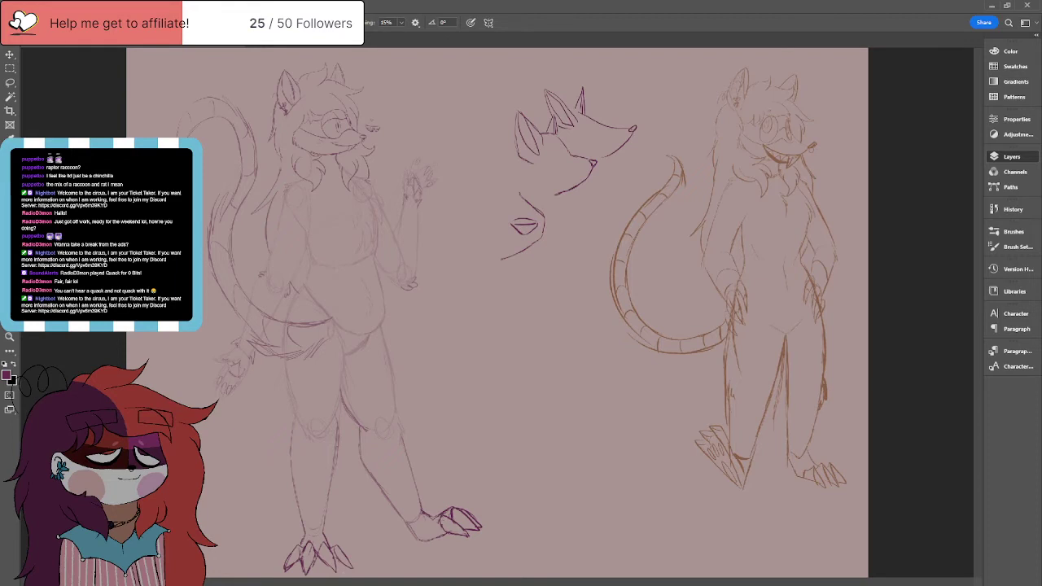
key(e)
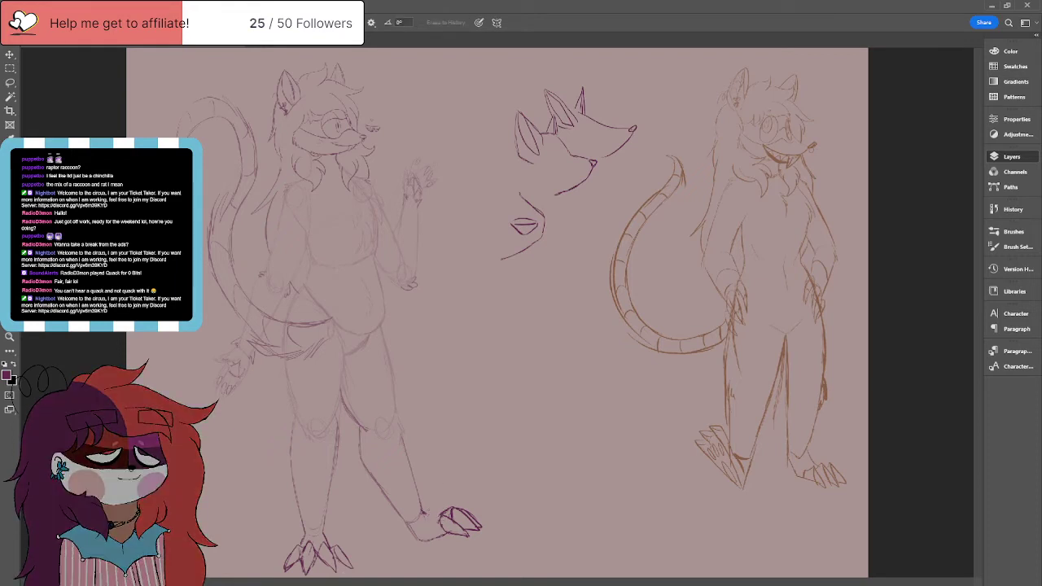
key(b)
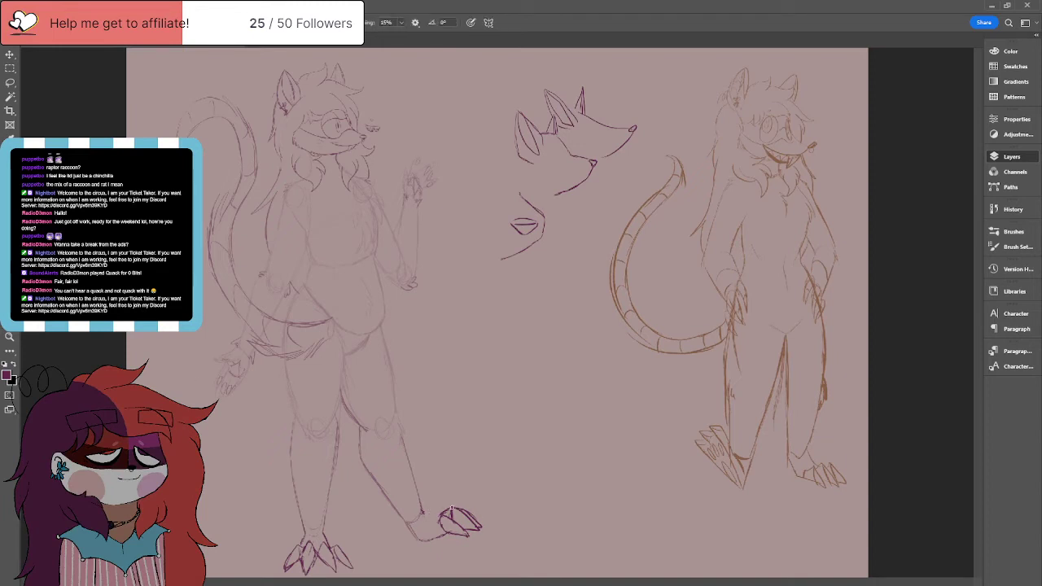
mouse_move(437, 516)
mouse_down()
mouse_move(425, 531)
mouse_move(435, 515)
mouse_move(421, 514)
mouse_up()
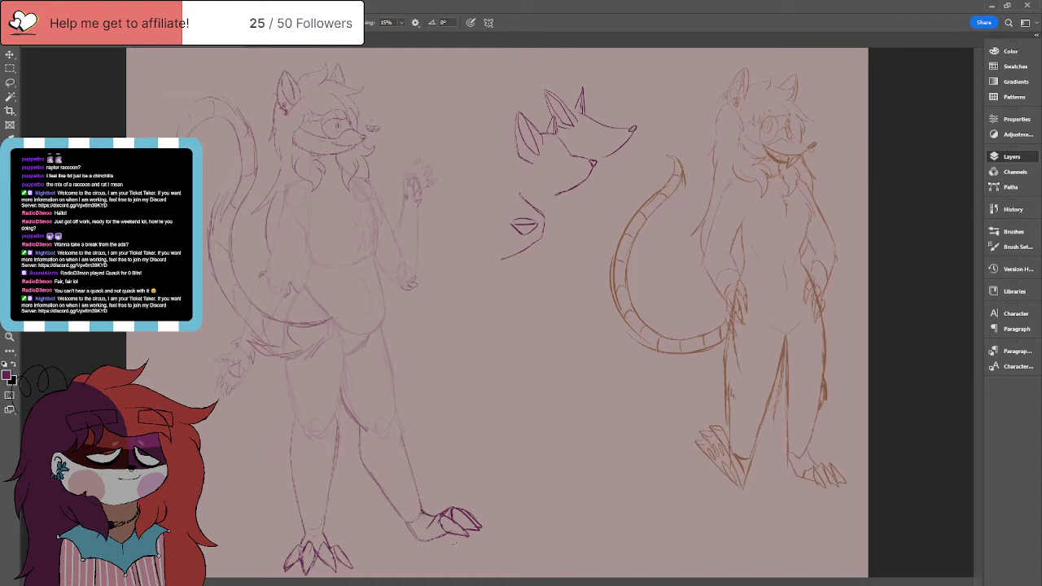
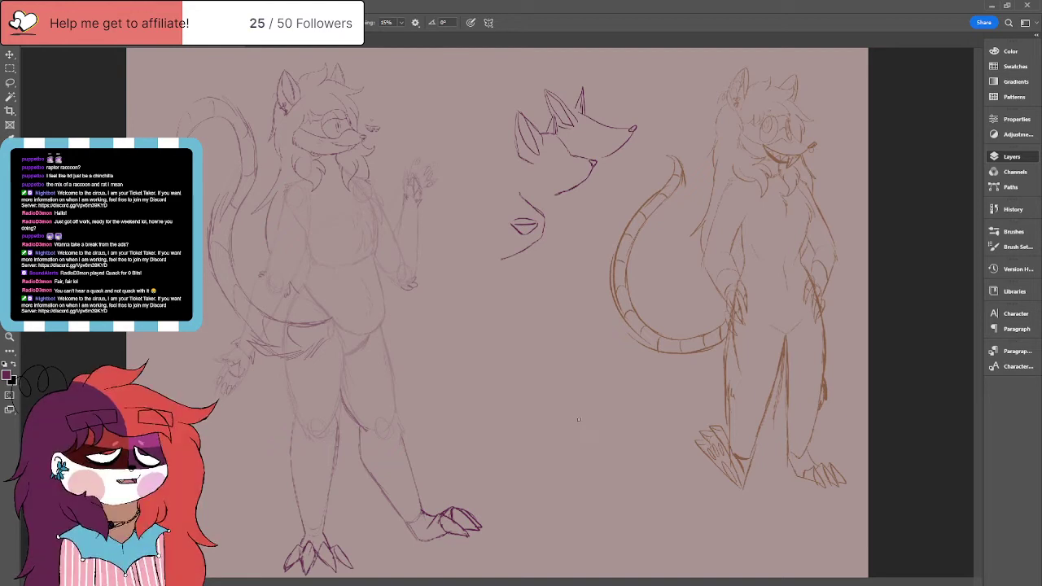
mouse_move(459, 481)
mouse_down()
mouse_move(434, 395)
mouse_move(446, 419)
mouse_move(457, 375)
mouse_move(478, 414)
mouse_move(461, 482)
mouse_up()
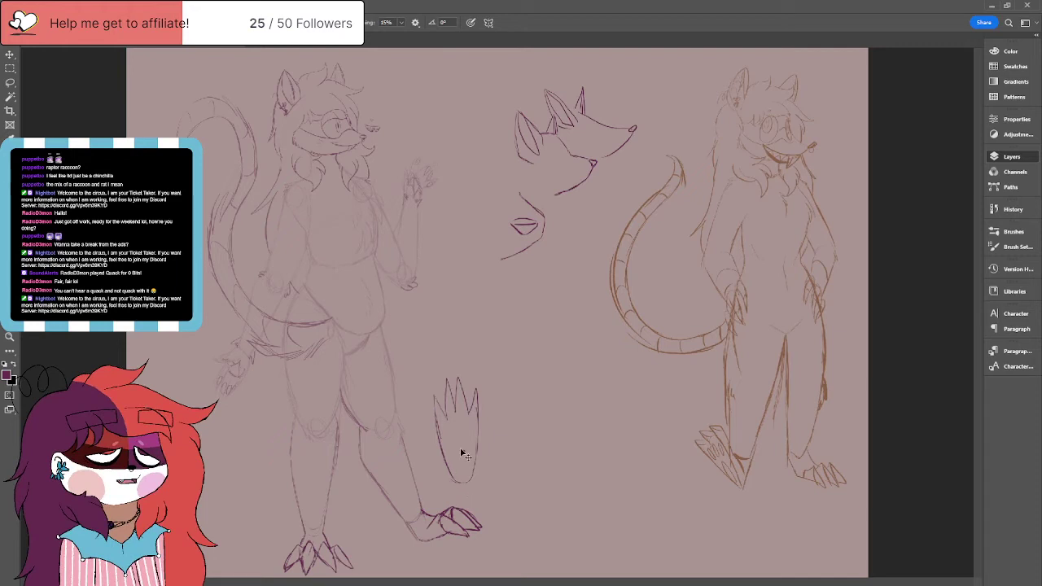
key(ctrl+z)
key(ctrl+z)
key(ctrl+z)
key(ctrl+z)
key(ctrl+z)
key(ctrl+z)
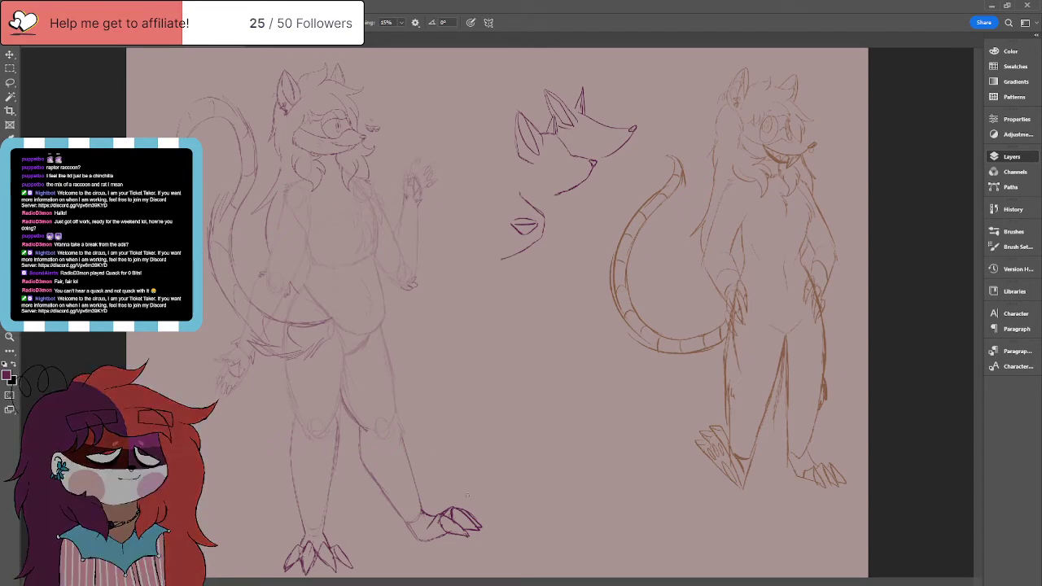
Step: Sketch a small foot sole study above the side-view foot, with pointed toes, toe pads and a rounded heel pad
mouse_move(452, 482)
mouse_down()
mouse_move(465, 415)
mouse_move(474, 451)
mouse_move(481, 430)
mouse_move(479, 488)
mouse_up()
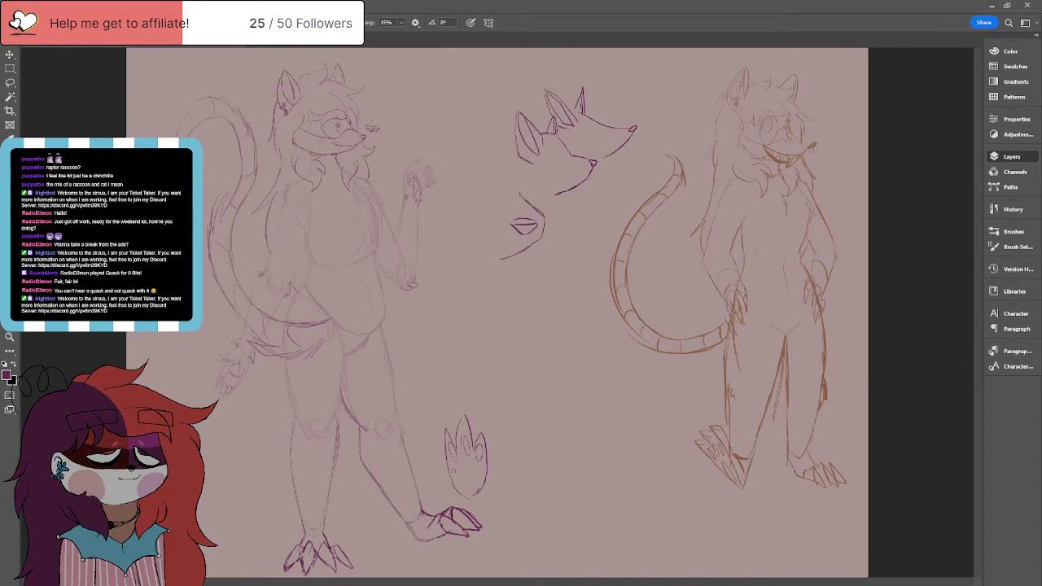
mouse_move(469, 469)
mouse_down()
mouse_move(478, 470)
mouse_move(461, 468)
mouse_move(460, 489)
mouse_move(476, 488)
mouse_up()
drag(459, 471, 479, 471)
mouse_move(479, 480)
mouse_down()
mouse_move(478, 465)
mouse_move(463, 471)
mouse_move(477, 489)
mouse_move(473, 478)
mouse_up()
drag(481, 473, 469, 492)
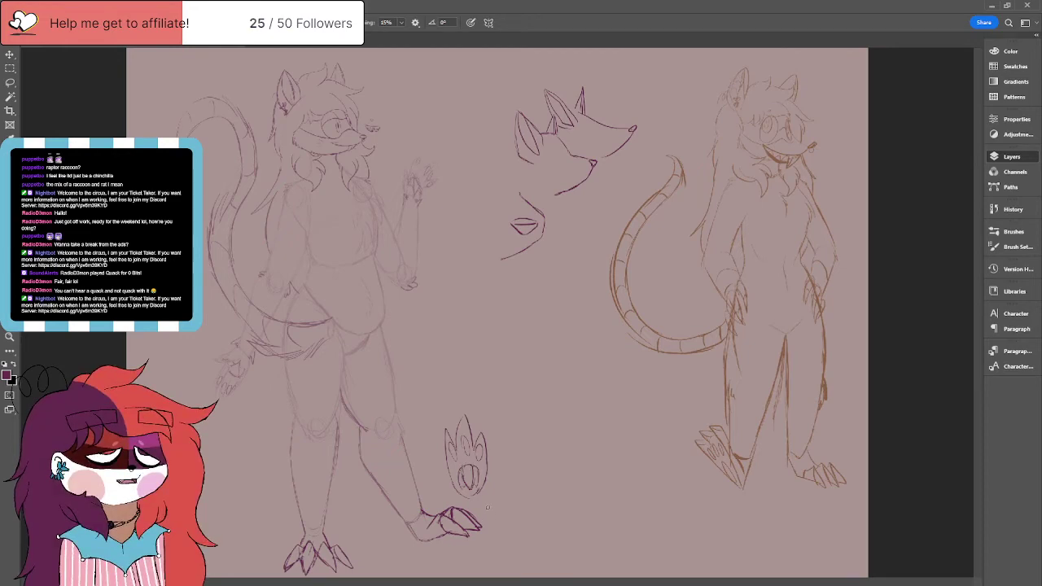
mouse_move(458, 484)
mouse_down()
mouse_move(455, 466)
mouse_move(483, 470)
mouse_move(462, 465)
mouse_move(455, 476)
mouse_up()
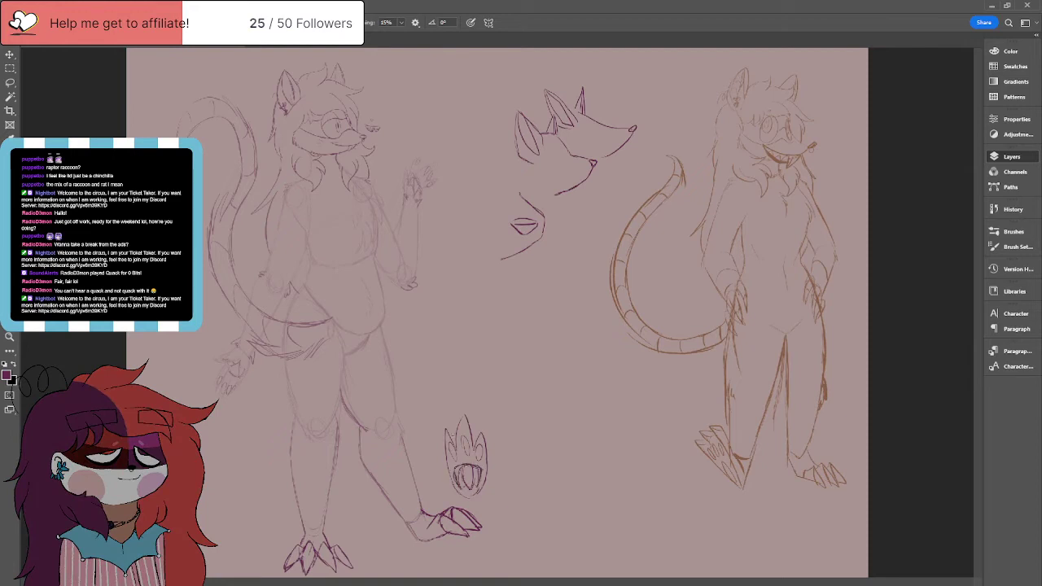
Step: Clean up and redraw the claw-shaped lines inside the sole study's heel pad, then sketch an angular heel on the side-view foot
key(e)
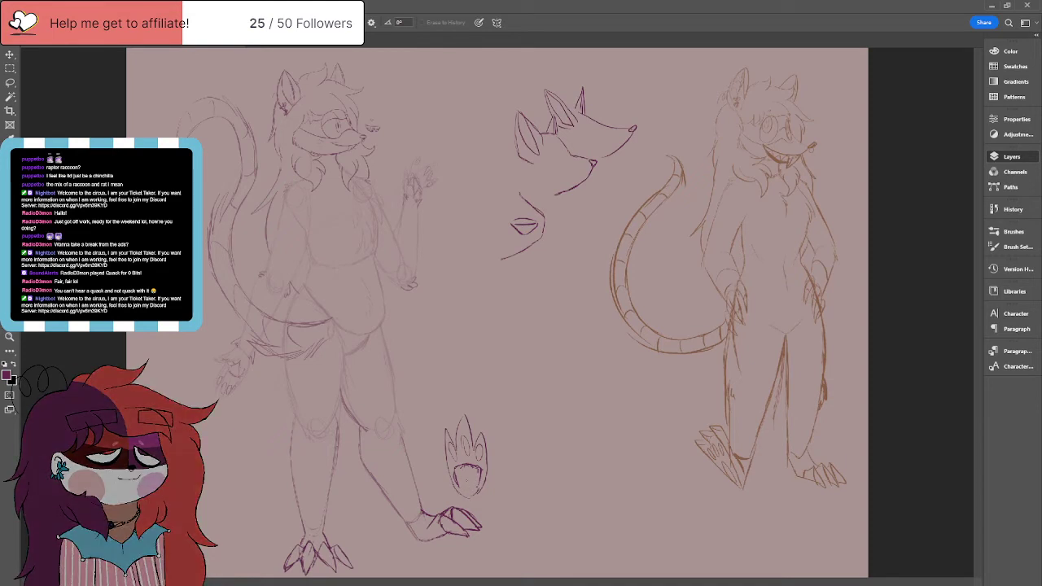
key(b)
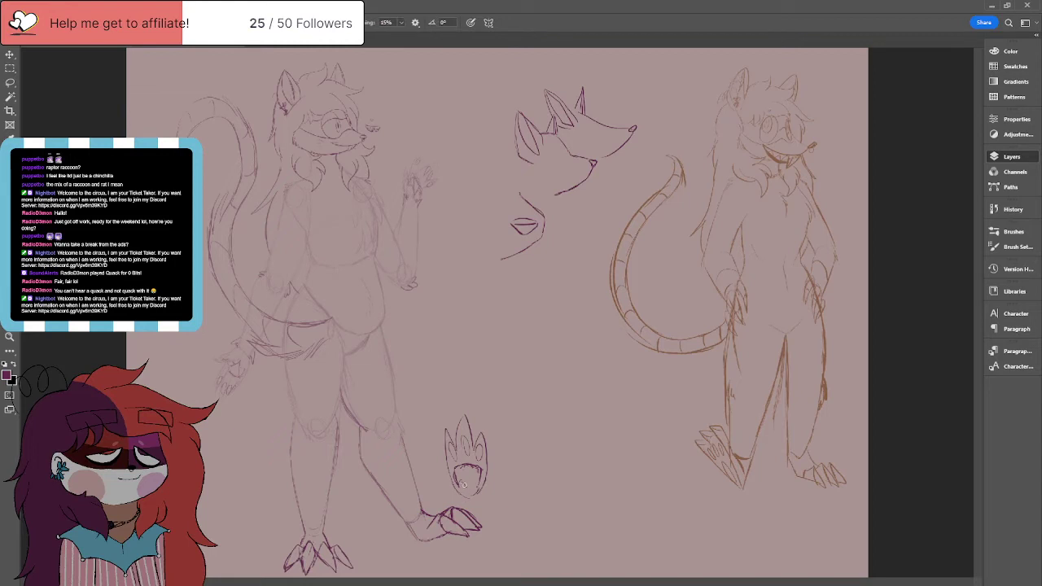
mouse_move(469, 493)
mouse_down()
mouse_move(477, 482)
mouse_move(461, 479)
mouse_move(469, 489)
mouse_move(473, 475)
mouse_move(458, 471)
mouse_up()
mouse_move(405, 524)
mouse_down()
mouse_move(434, 543)
mouse_move(417, 538)
mouse_up()
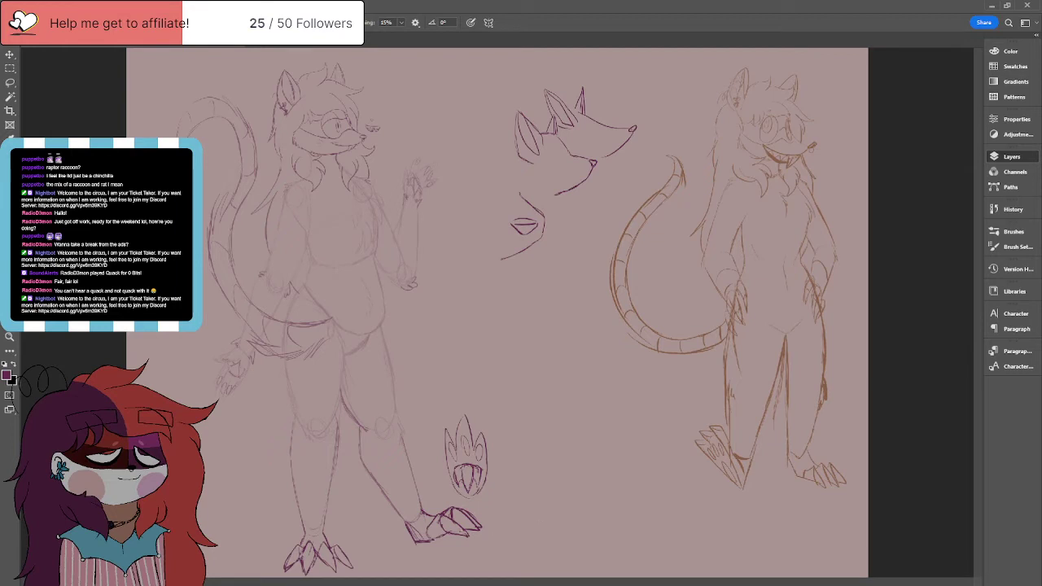
key(e)
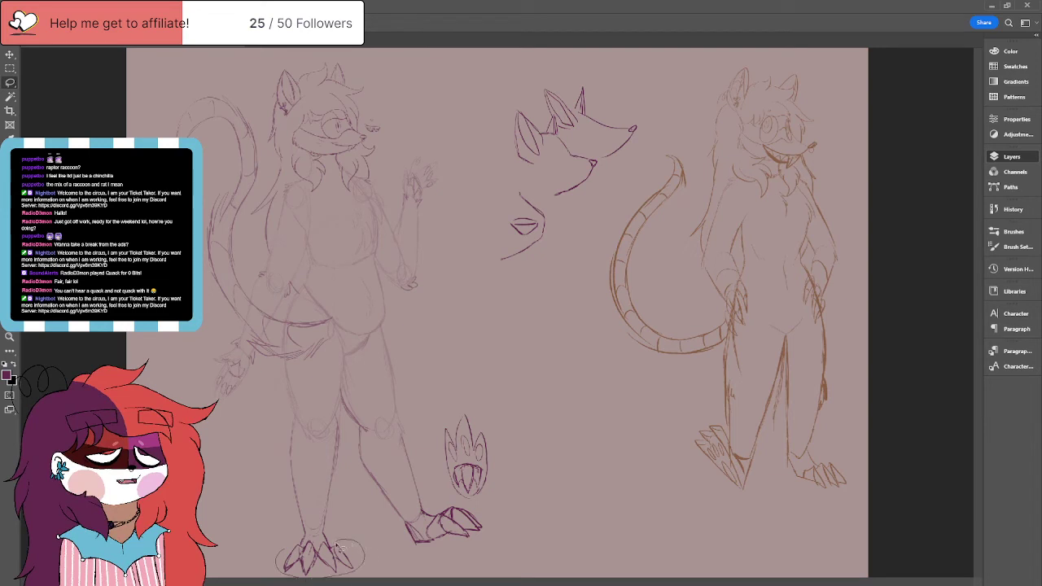
drag(315, 544, 294, 539)
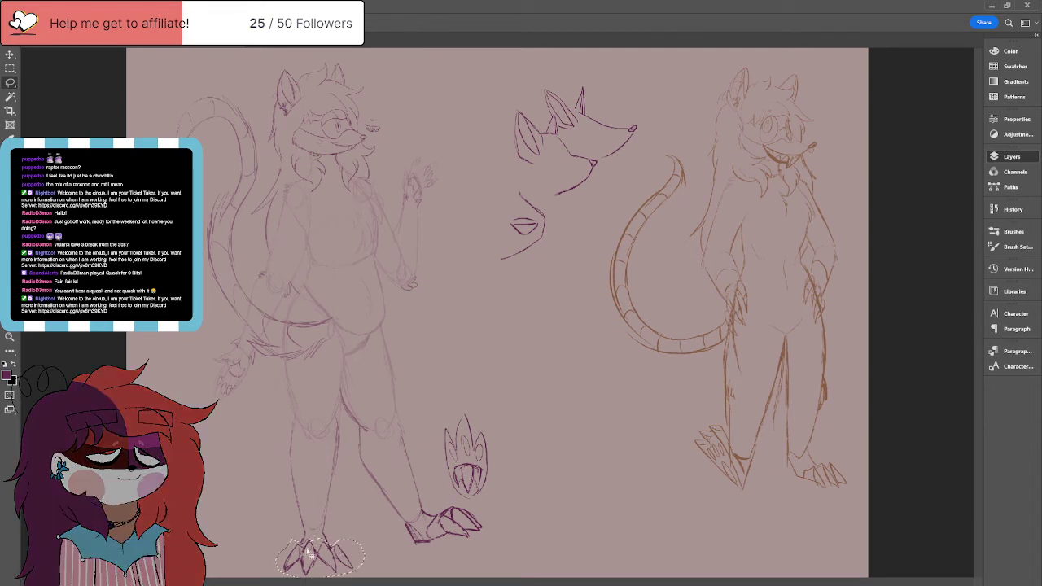
key(ctrl+d)
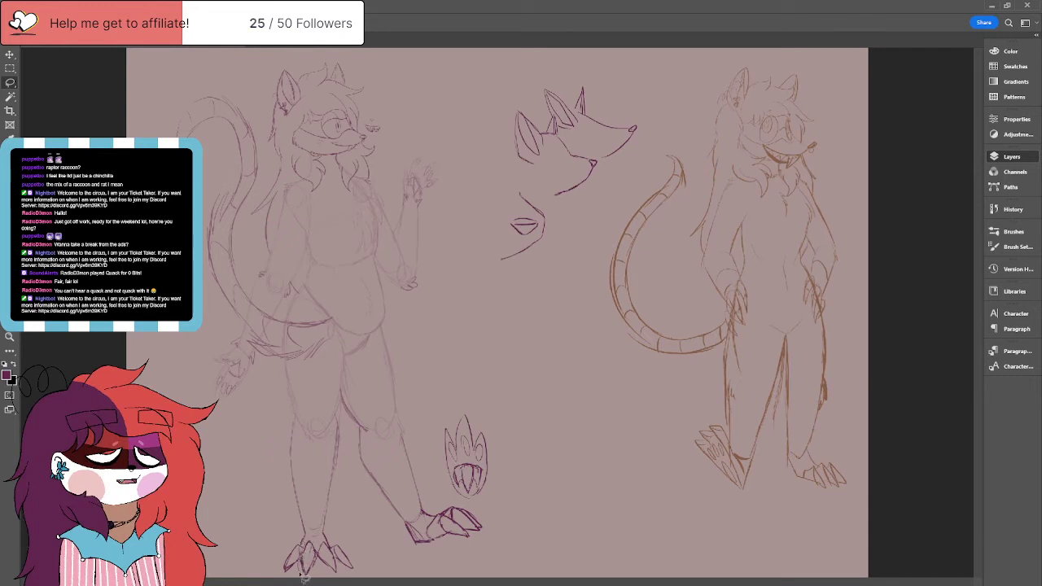
Step: Erase and redraw the front-view foot with a pointed central claw and an angled claw on each side
mouse_move(333, 548)
mouse_down()
mouse_move(303, 570)
mouse_move(326, 568)
mouse_move(345, 541)
mouse_move(314, 536)
mouse_move(324, 569)
mouse_move(314, 569)
mouse_move(309, 552)
mouse_move(324, 571)
mouse_move(334, 528)
mouse_move(344, 546)
mouse_move(297, 544)
mouse_move(290, 568)
mouse_move(304, 557)
mouse_up()
key(b)
key(e)
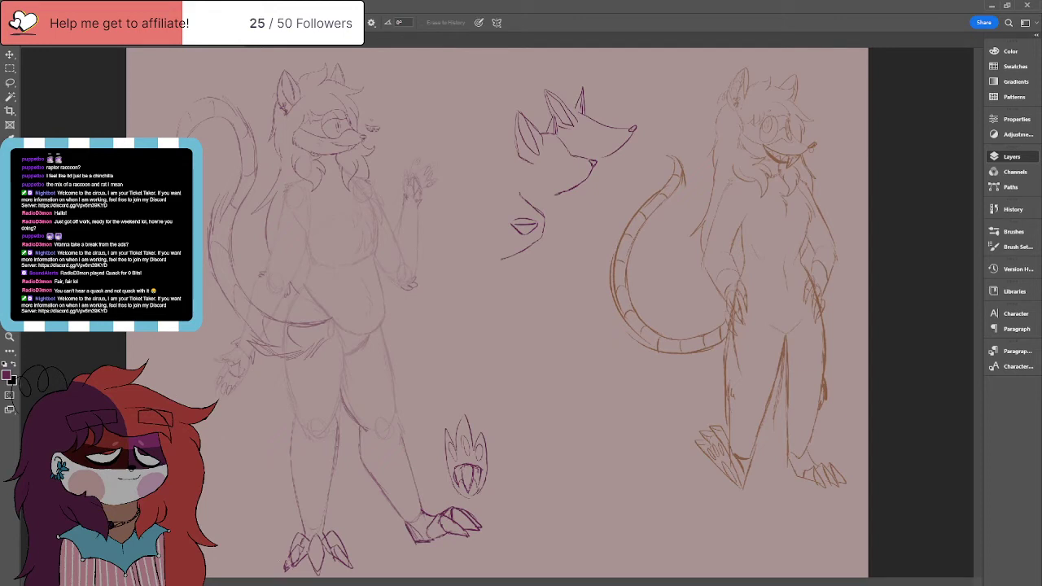
drag(285, 561, 286, 571)
key(b)
mouse_move(287, 568)
mouse_down()
mouse_move(293, 541)
mouse_move(305, 542)
mouse_move(286, 568)
mouse_up()
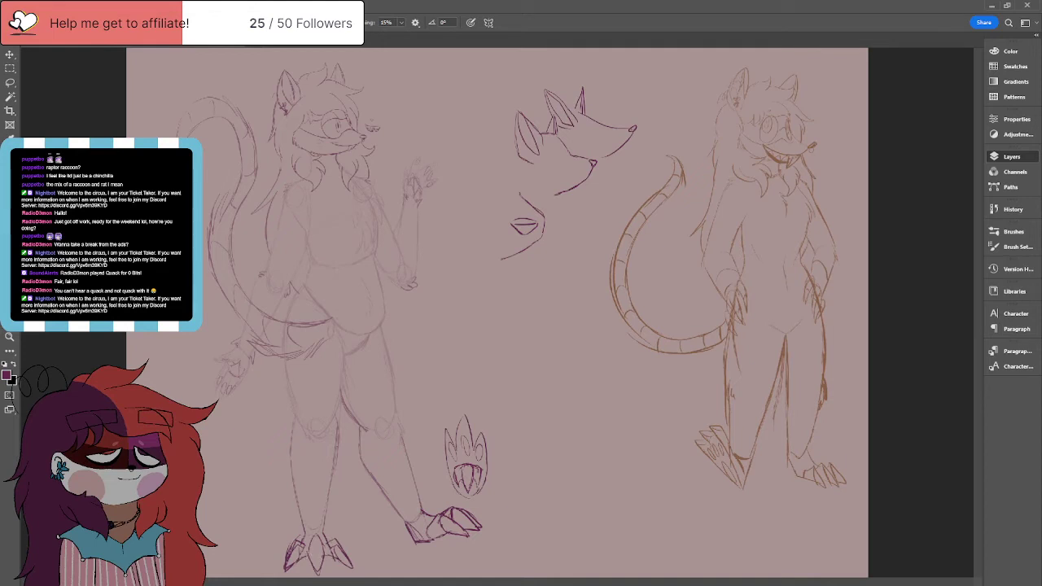
key(e)
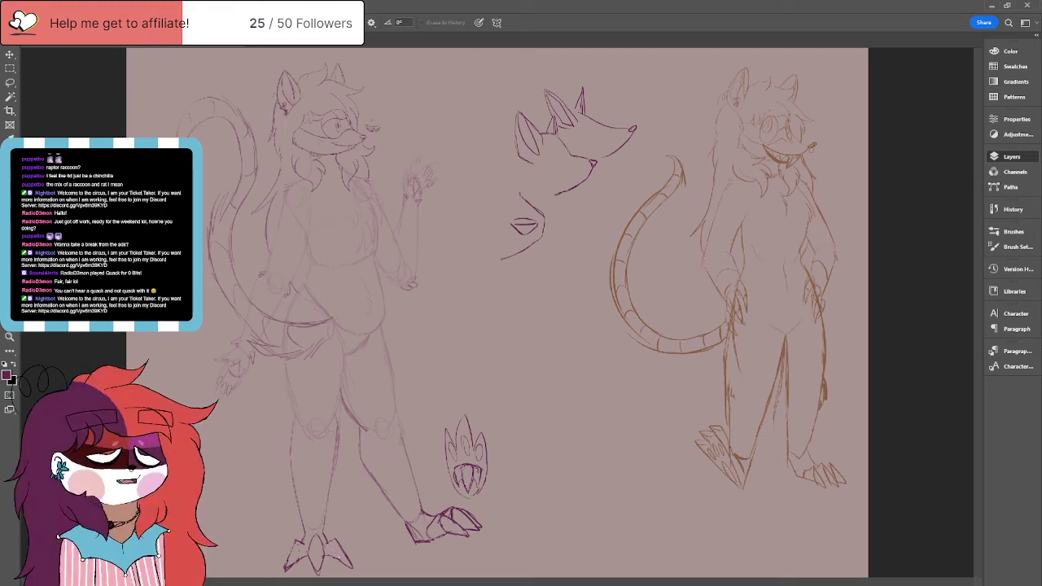
key(b)
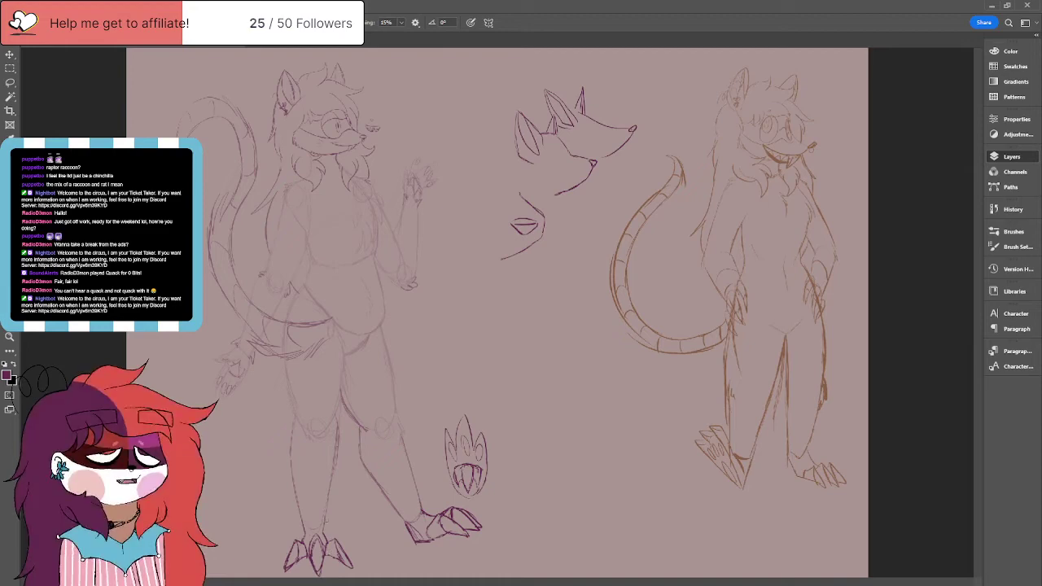
Step: Compare the alternative foot designs on the character by switching their layers on and off
click(16, 91)
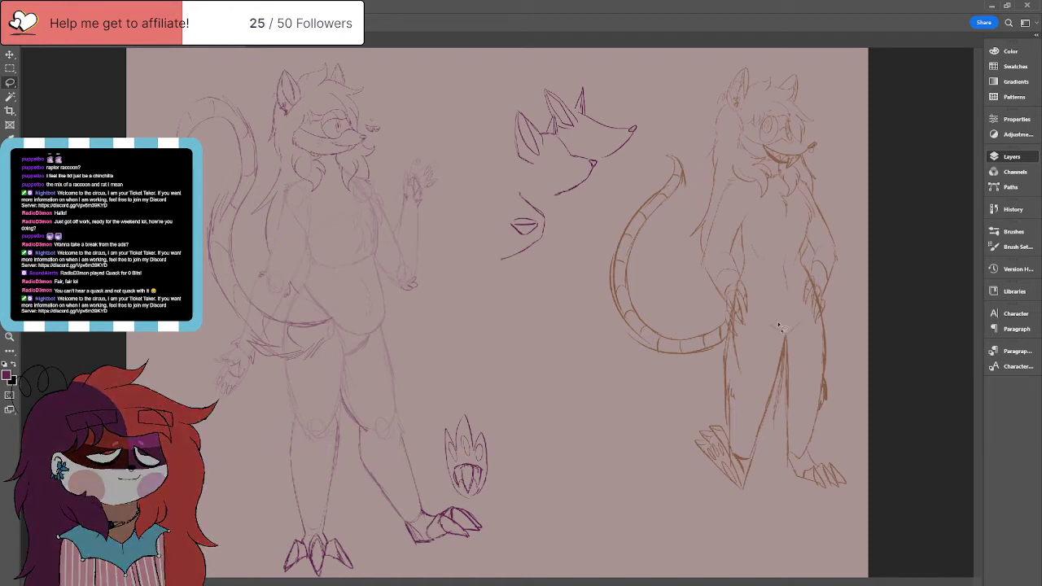
key(ctrl+z)
key(ctrl+shift+z)
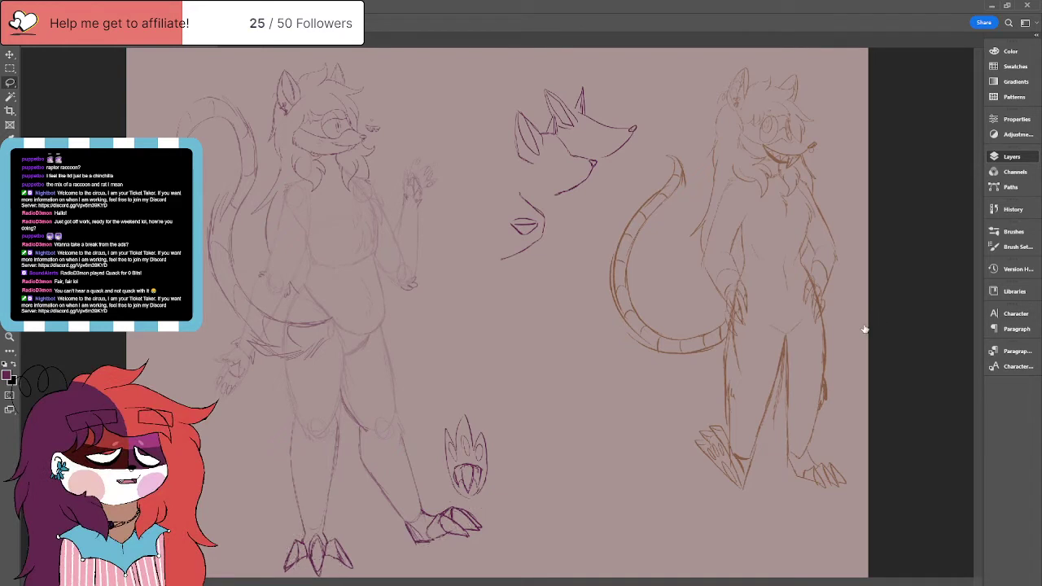
key(ctrl+j)
key(ctrl+z)
key(ctrl+z)
key(ctrl+shift+z)
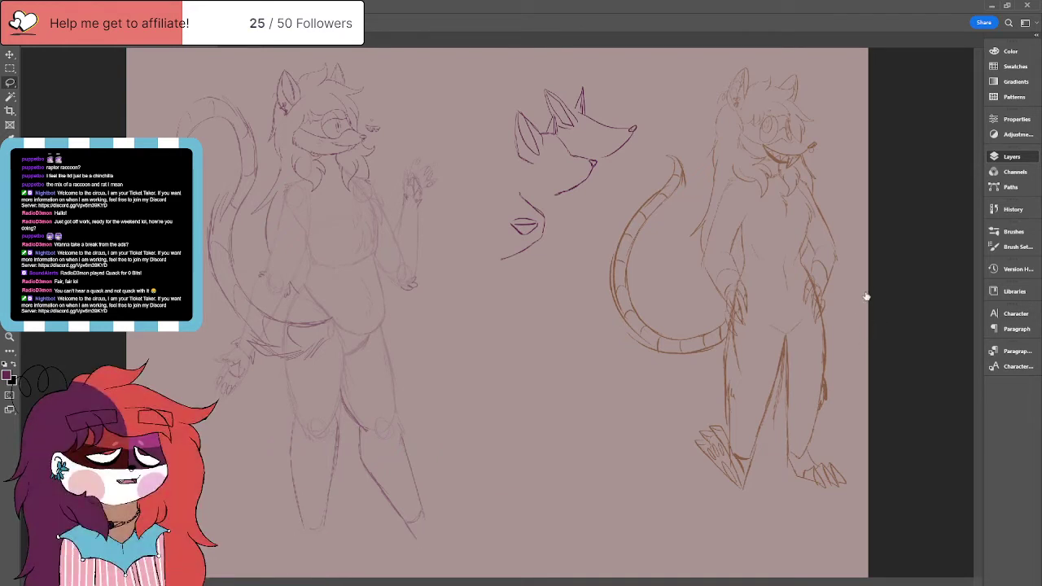
key(ctrl+z)
key(ctrl+shift+z)
key(ctrl+shift+z)
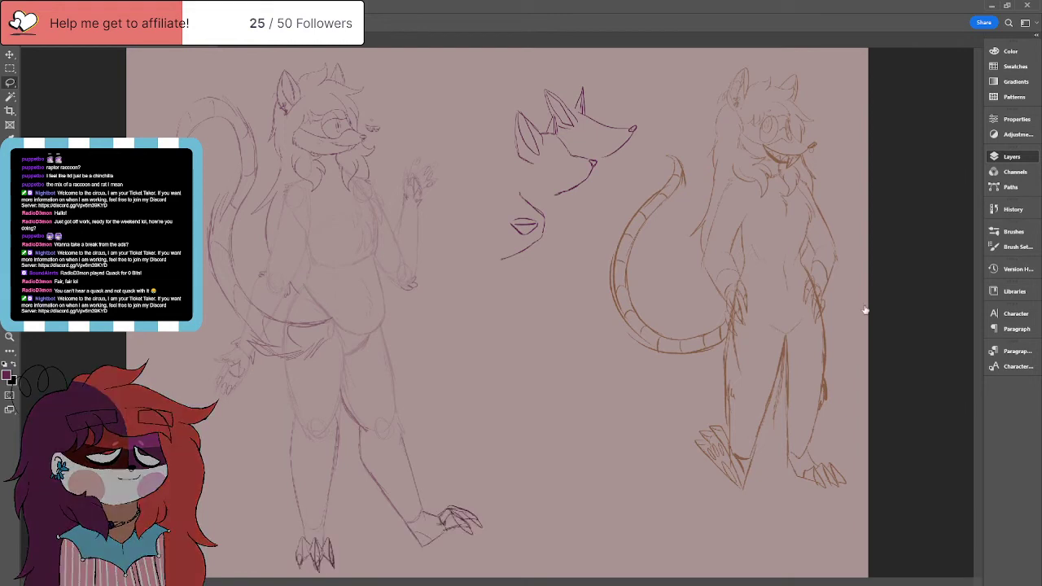
key(ctrl+z)
key(ctrl+z)
key(ctrl+shift+z)
key(ctrl+shift+z)
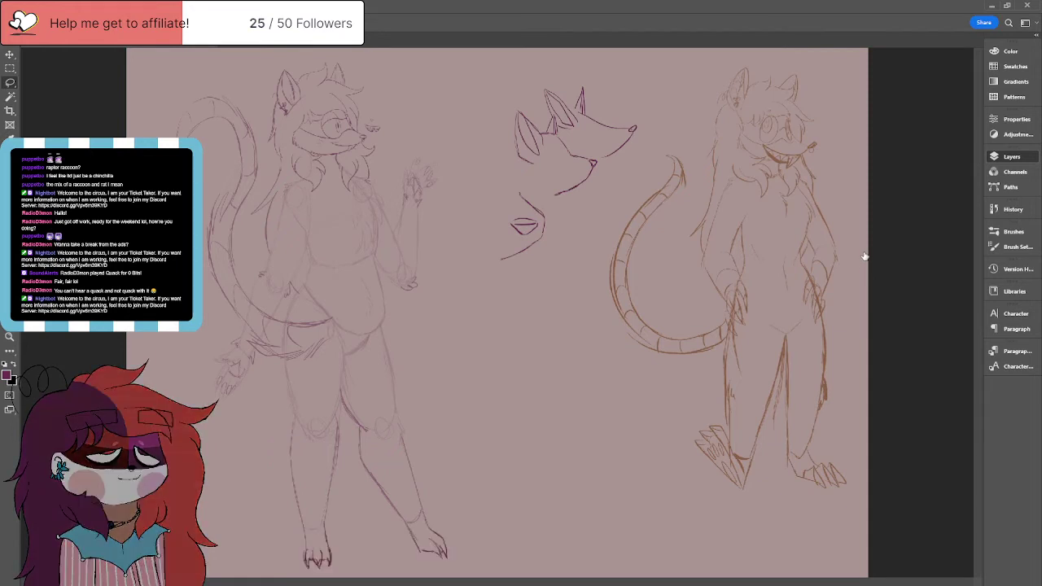
key(ctrl+z)
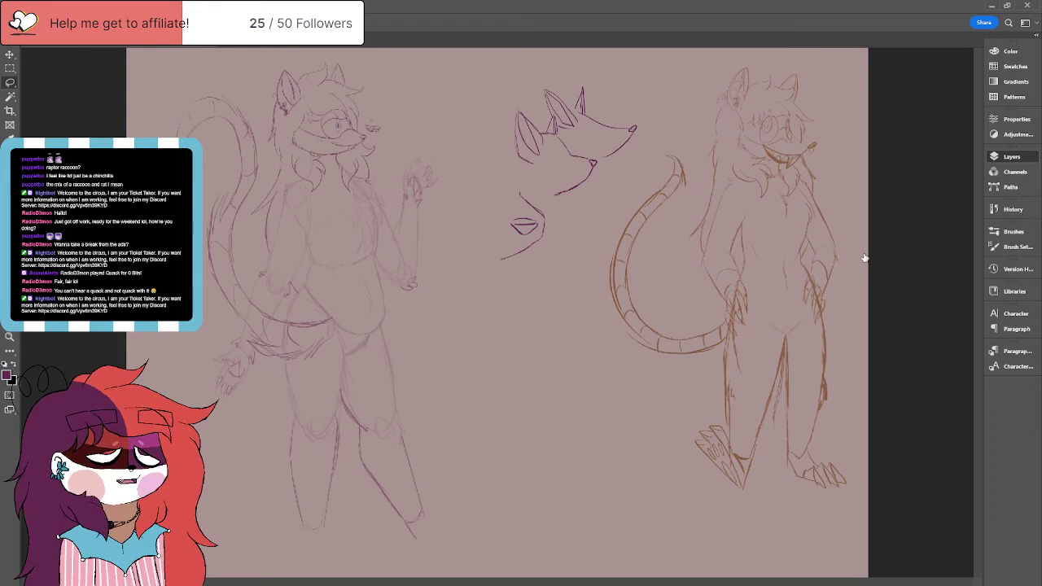
key(ctrl+shift+z)
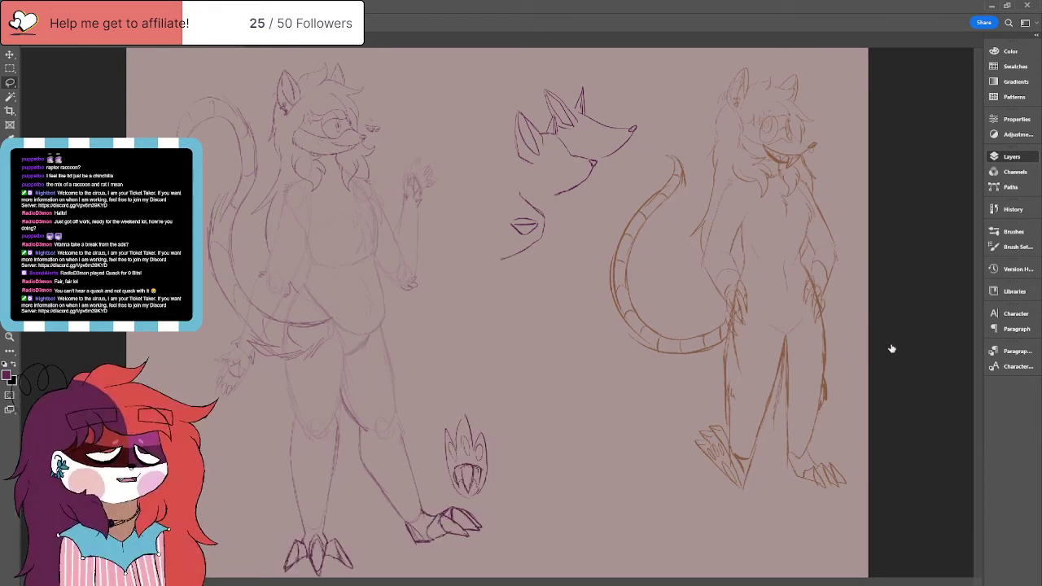
Step: Delete the lines joining the front-view foot's two outer claws to the ankle and middle claw
click(9, 337)
drag(254, 453, 335, 485)
key(ctrl+minus)
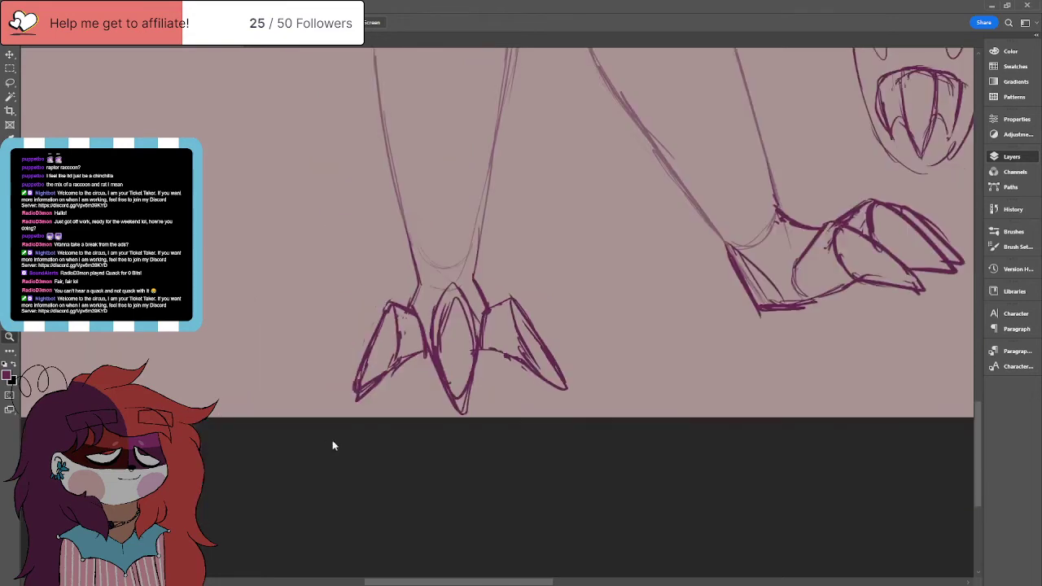
click(9, 83)
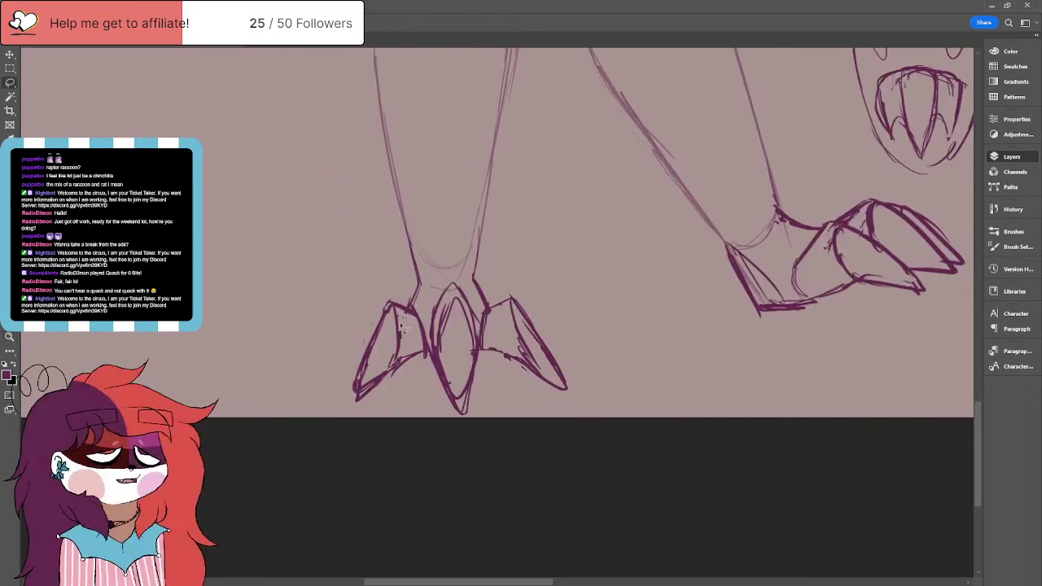
mouse_move(434, 337)
mouse_down()
mouse_move(413, 284)
mouse_move(431, 346)
mouse_up()
key(Delete)
mouse_move(482, 279)
mouse_down()
mouse_move(485, 353)
mouse_move(504, 326)
mouse_move(497, 289)
mouse_up()
key(Delete)
Step: Select the front-view foot's outer claw on the tail side, rotate it slightly more upright and move it toward the middle claw
mouse_move(342, 273)
mouse_down()
mouse_move(344, 444)
mouse_move(441, 413)
mouse_move(405, 285)
mouse_up()
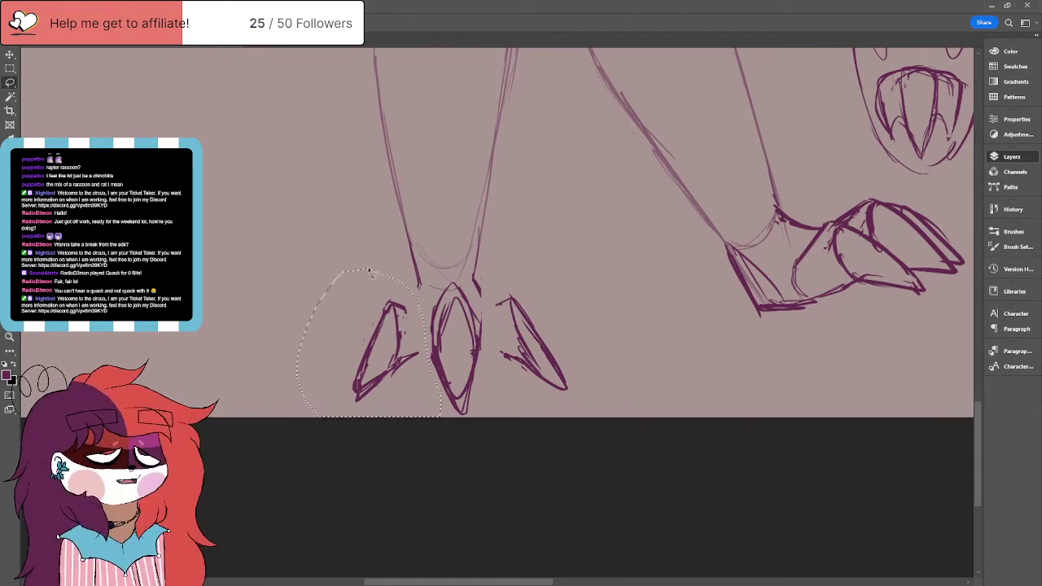
key(v)
drag(407, 355, 419, 365)
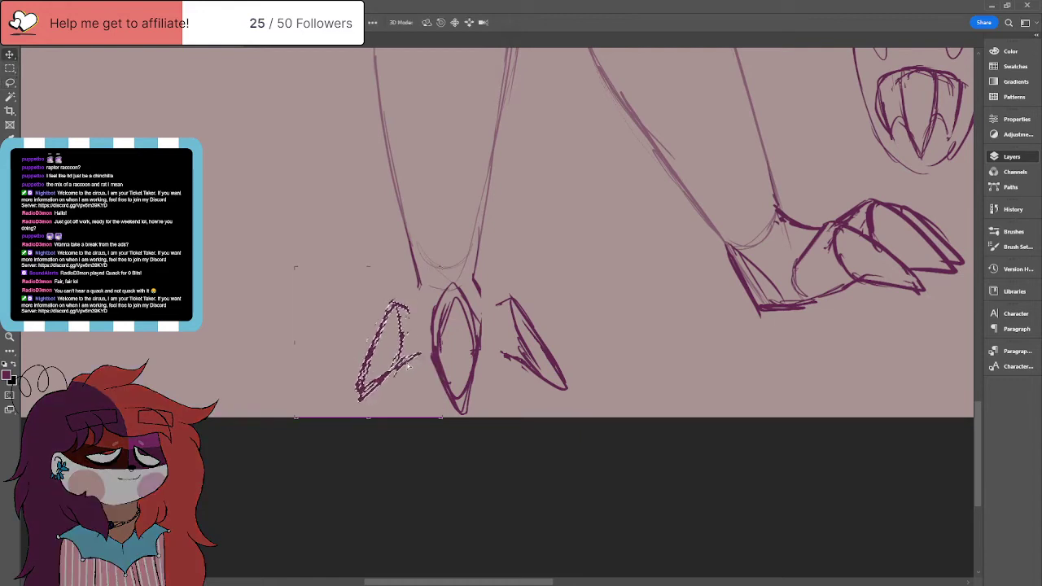
key(ctrl+t)
drag(427, 272, 416, 267)
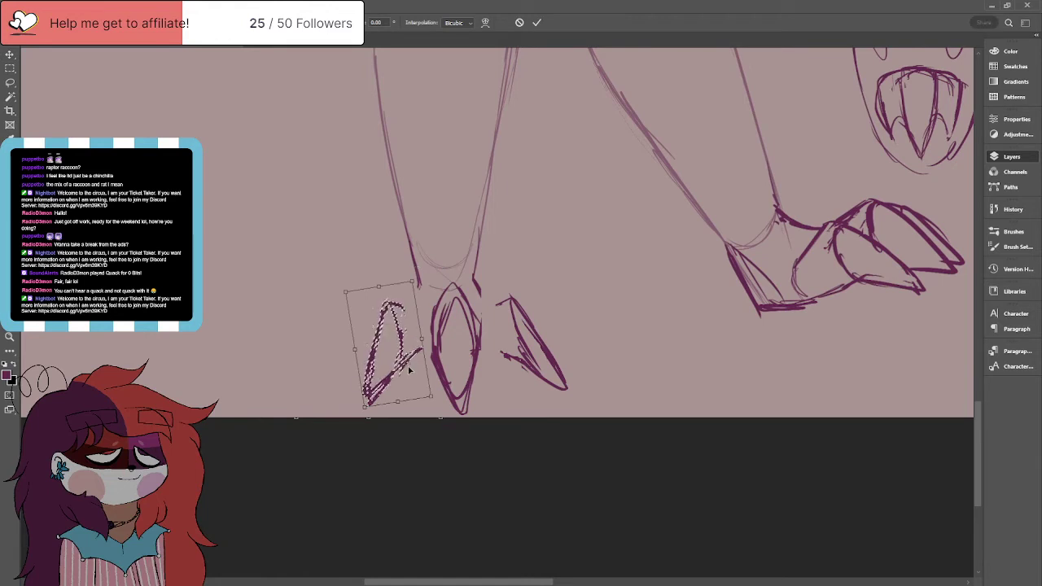
drag(402, 365, 405, 368)
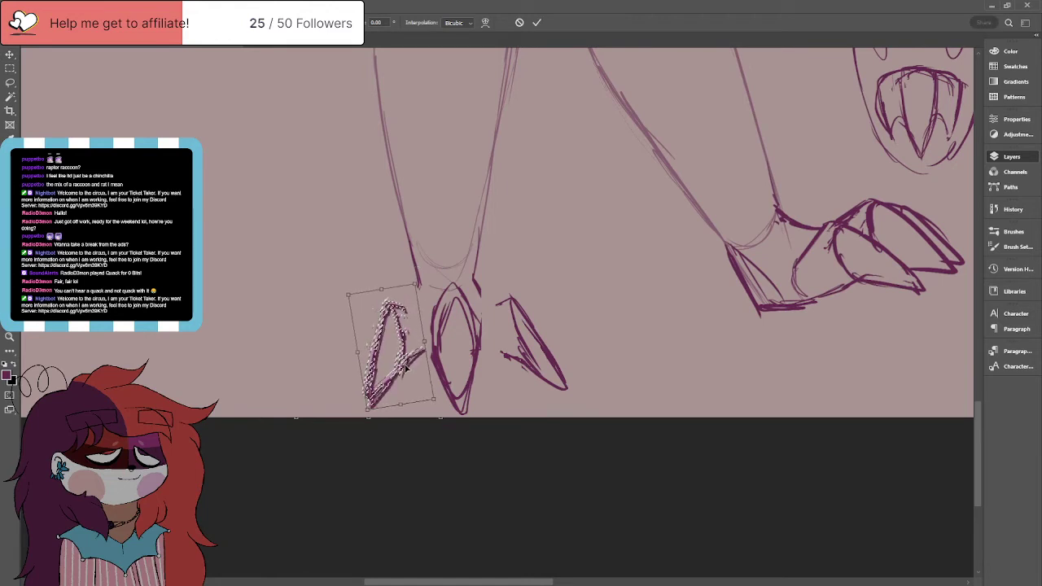
key(Return)
Step: Rotate the front-view foot's claw nearest the other leg more upright, move it toward the middle claw and clear the selection
key(l)
mouse_move(494, 295)
mouse_down()
mouse_move(491, 340)
mouse_move(529, 412)
mouse_move(561, 295)
mouse_move(530, 269)
mouse_up()
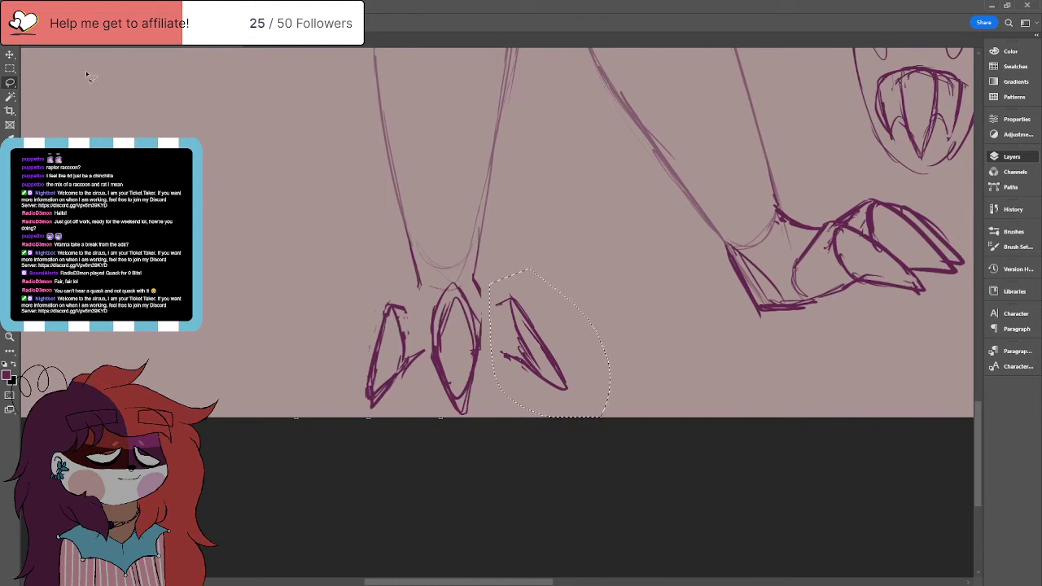
key(ctrl+t)
drag(617, 259, 628, 275)
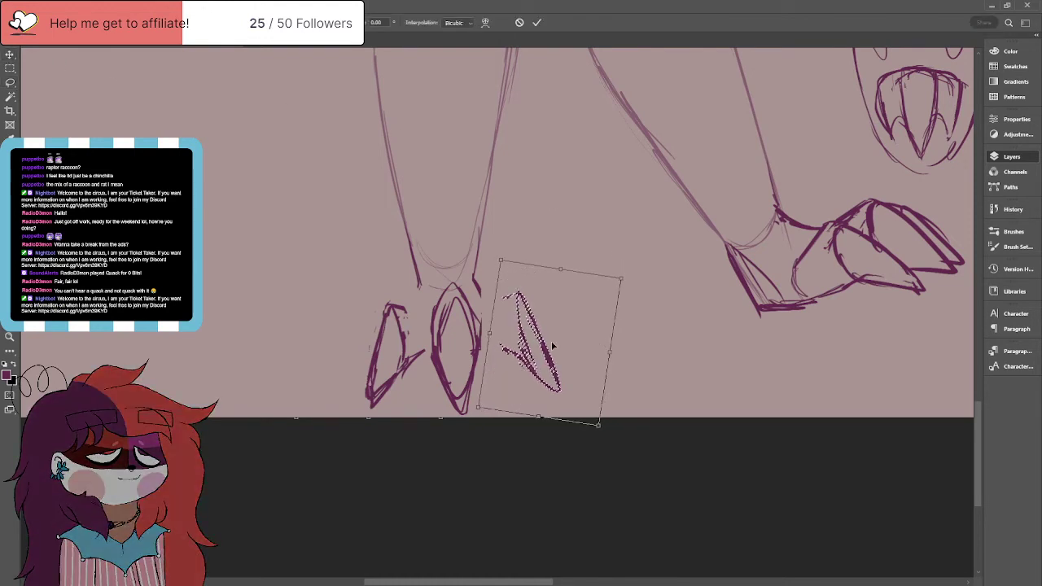
drag(552, 346, 536, 354)
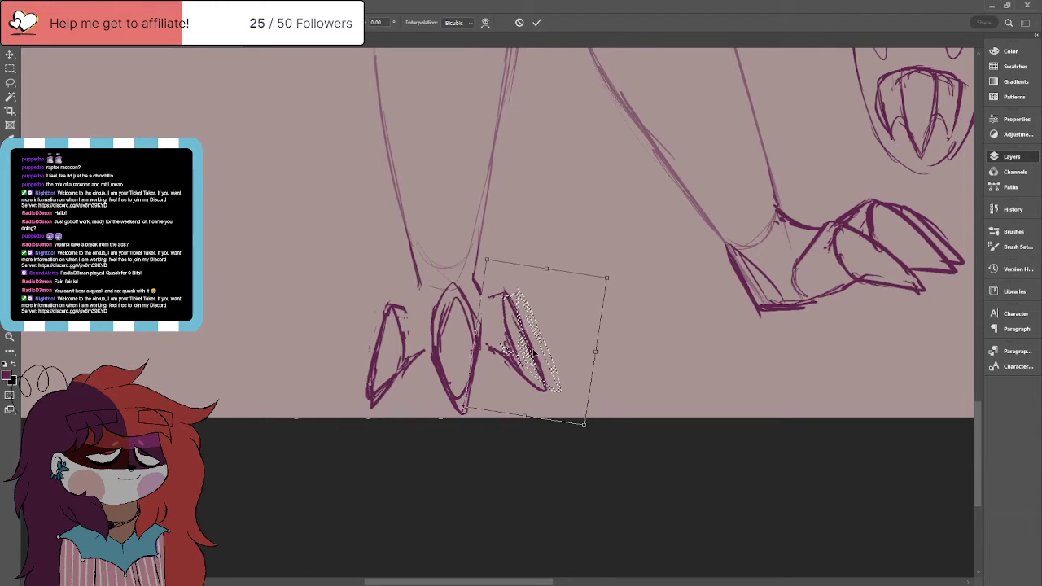
key(Return)
key(ctrl+d)
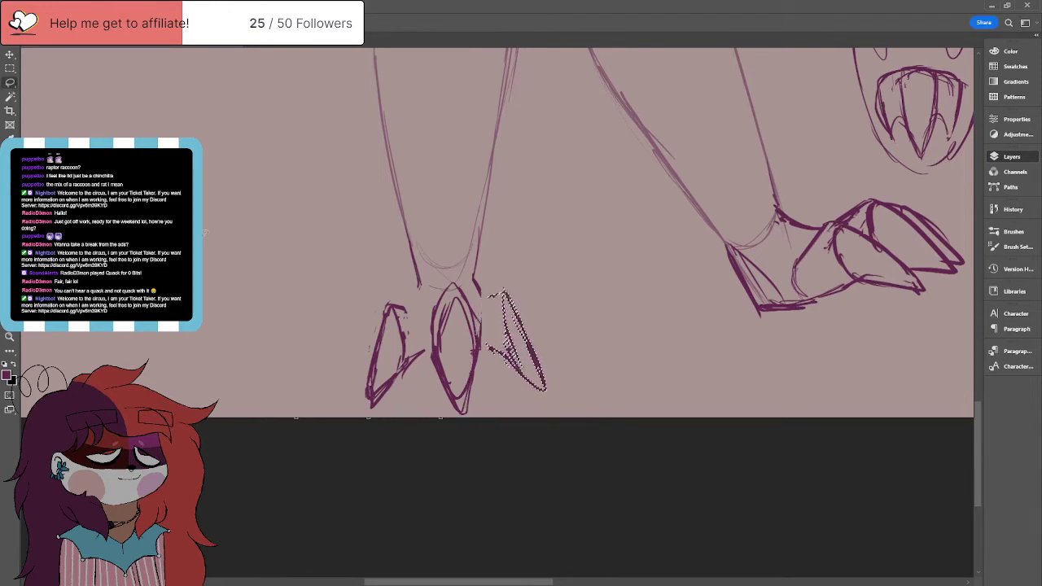
Step: Redraw the toe lines connecting the front-view foot's outer claws to the ankle and middle claw
key(b)
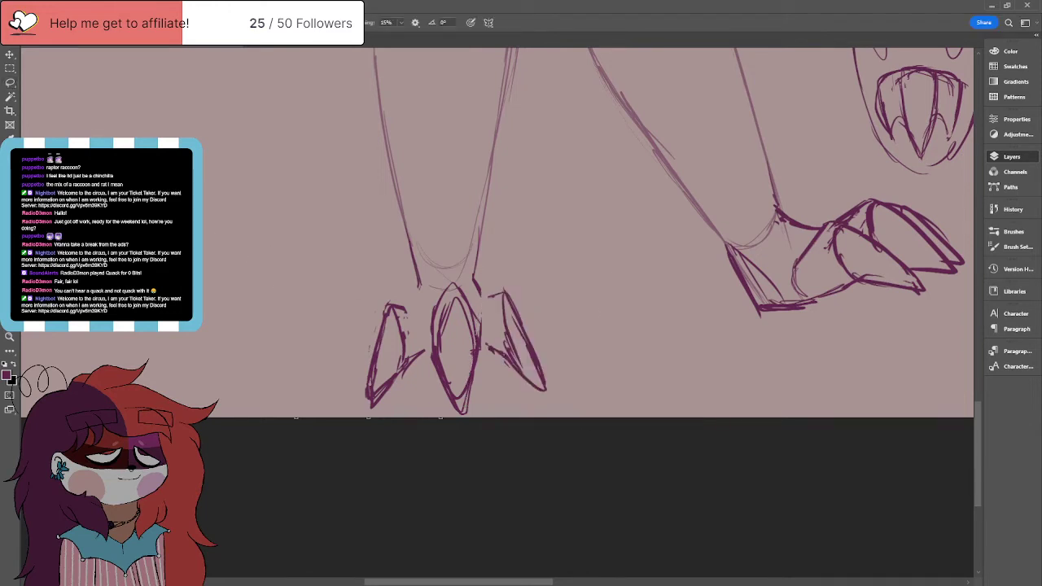
key(ctrl+z)
drag(495, 346, 474, 357)
drag(405, 308, 418, 358)
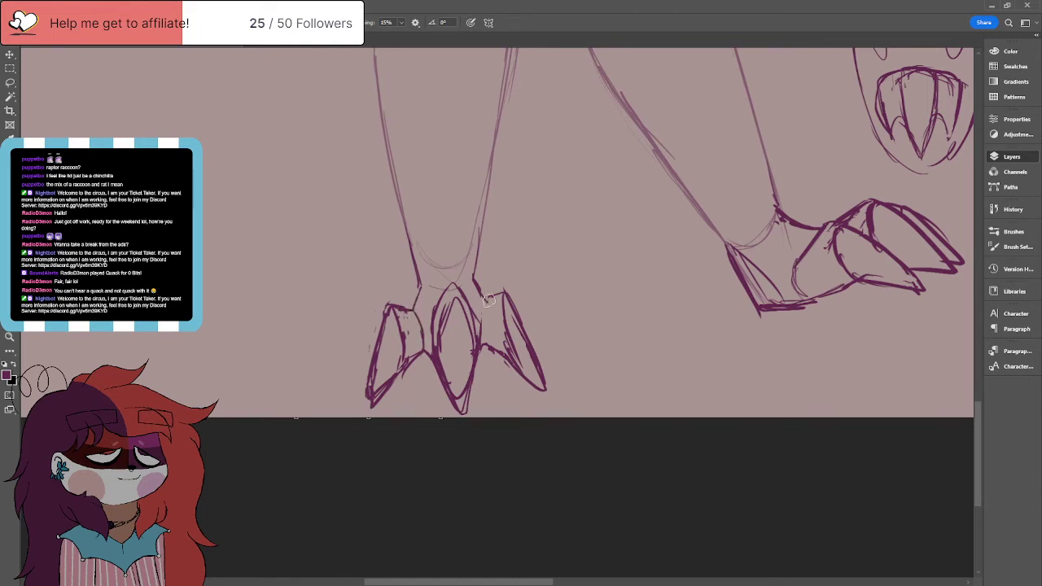
drag(484, 300, 481, 349)
key(e)
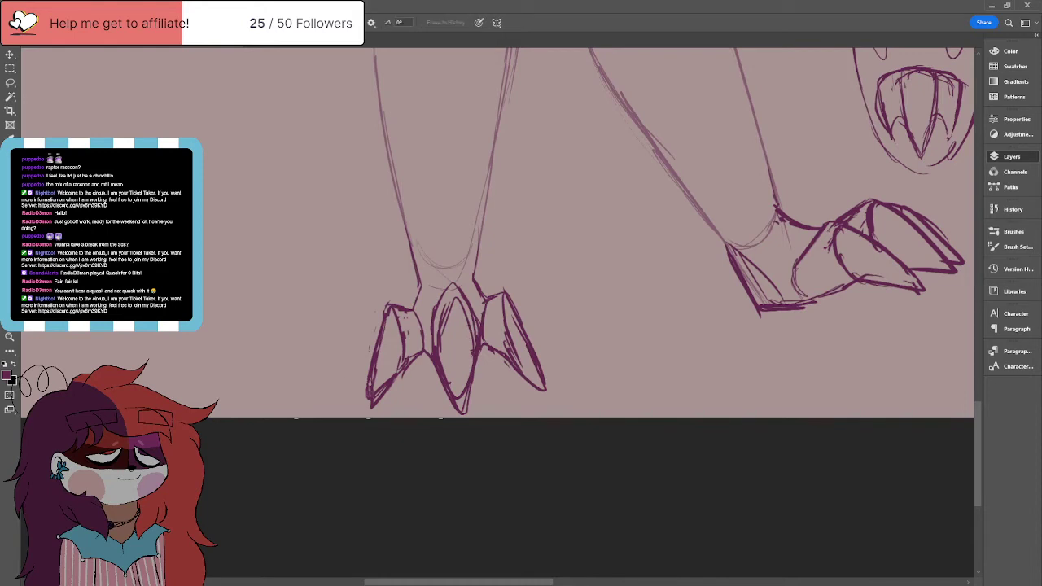
Step: Trim the overlong tips of the front-view foot's tail-side and middle claws and redraw the middle claw's point shorter
mouse_move(385, 391)
mouse_down()
mouse_move(372, 406)
mouse_move(378, 399)
mouse_up()
mouse_move(458, 396)
mouse_down()
mouse_move(452, 403)
mouse_move(481, 383)
mouse_move(460, 412)
mouse_up()
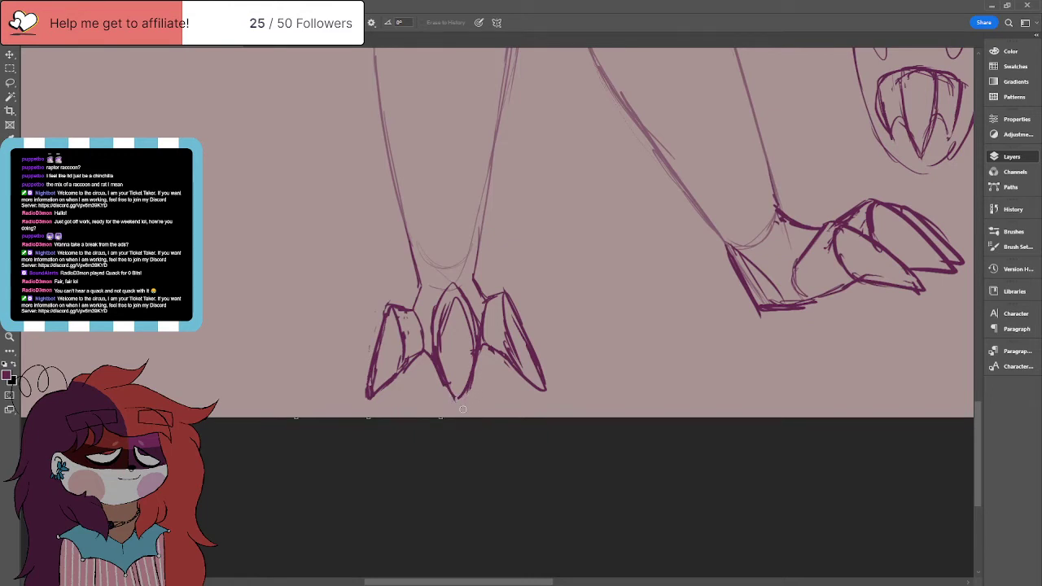
key(b)
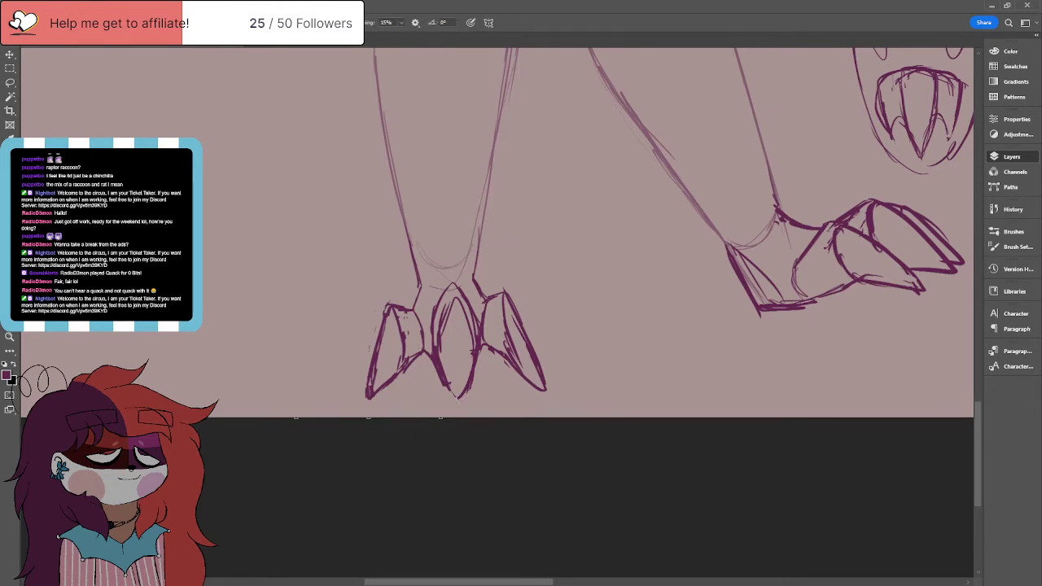
drag(454, 391, 462, 401)
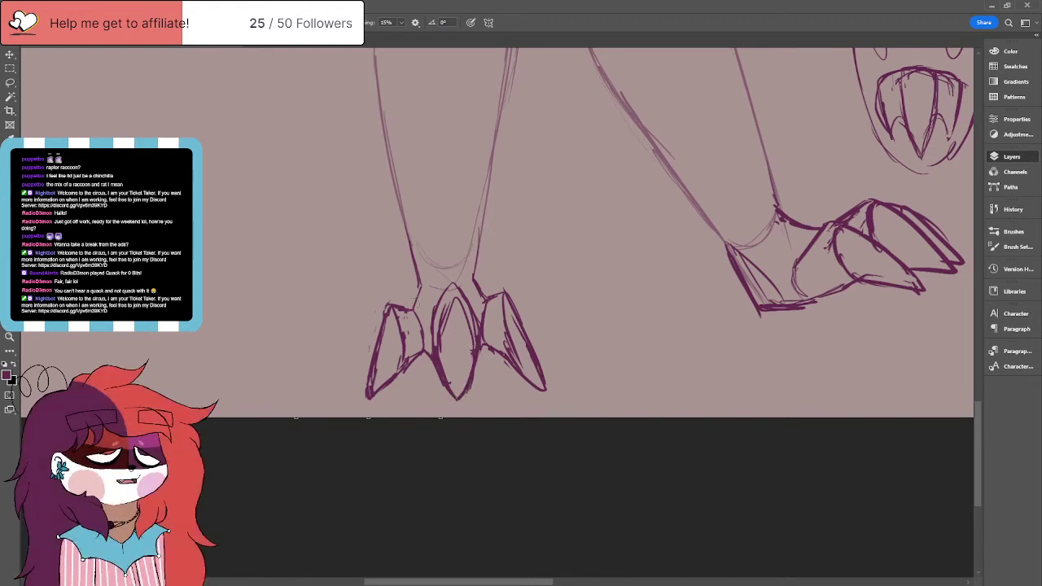
Step: Redraw the inner edges of the front-view foot's two outer claws and strengthen the lower edge of the claw nearest the other leg
mouse_move(383, 313)
mouse_down()
mouse_move(399, 301)
mouse_move(399, 358)
mouse_up()
key(e)
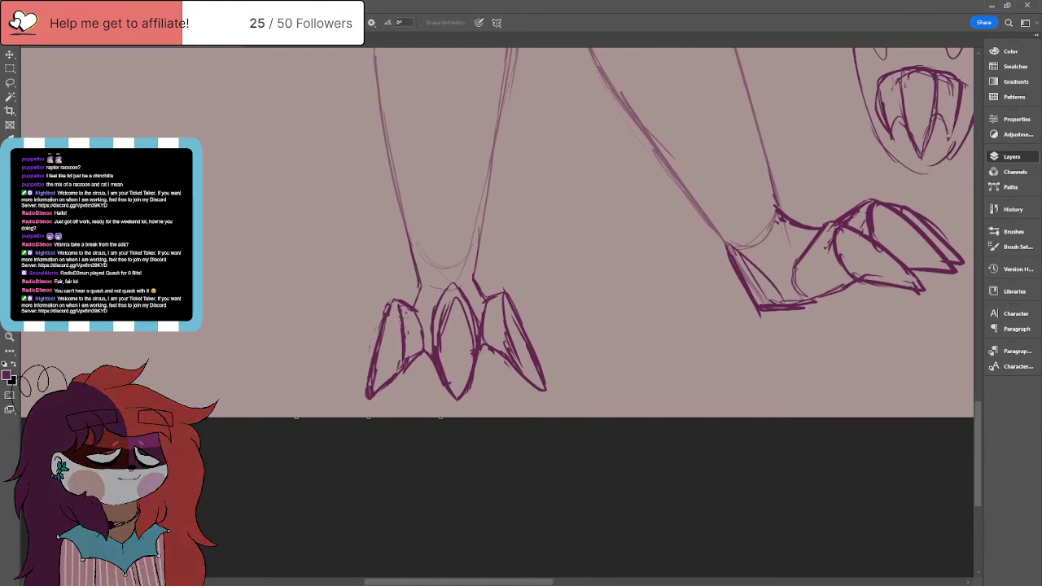
key(b)
mouse_move(501, 289)
mouse_down()
mouse_move(510, 355)
mouse_move(504, 338)
mouse_up()
drag(505, 344, 516, 366)
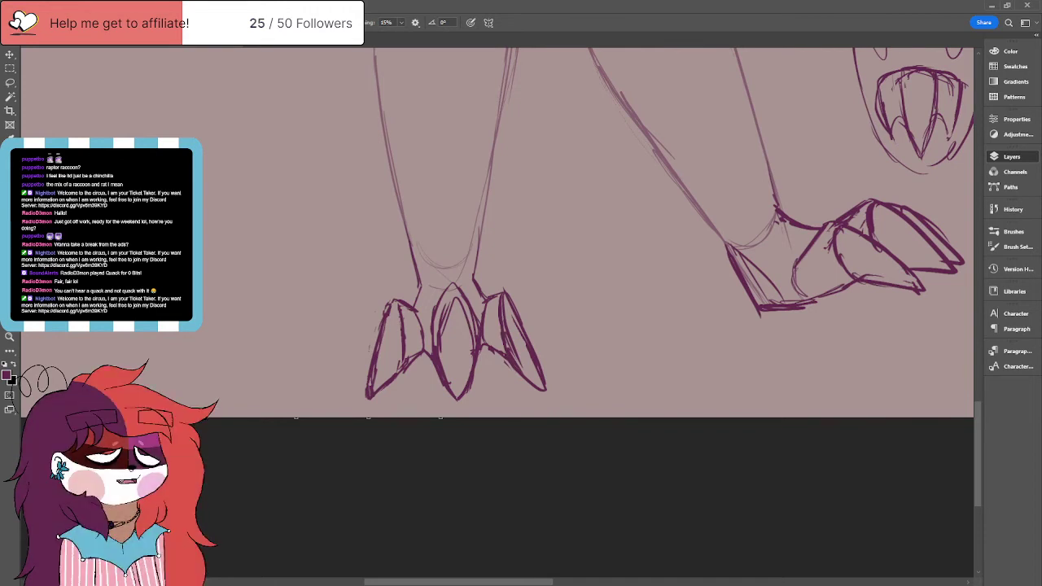
drag(499, 360, 548, 393)
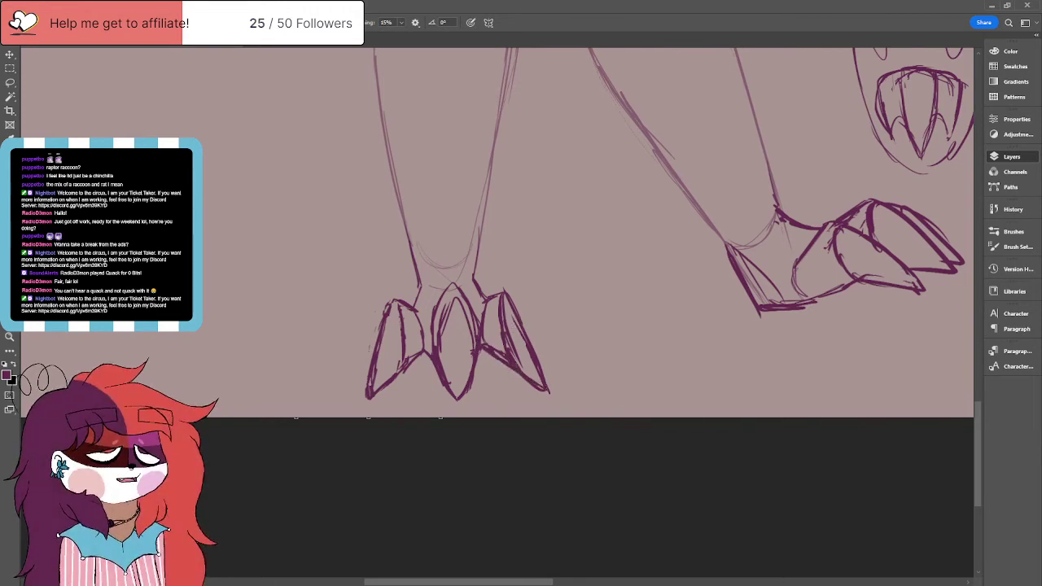
Step: Clean up the inner edge of the claw nearest the other leg and draw short lines joining the ankle to the middle claw
key(e)
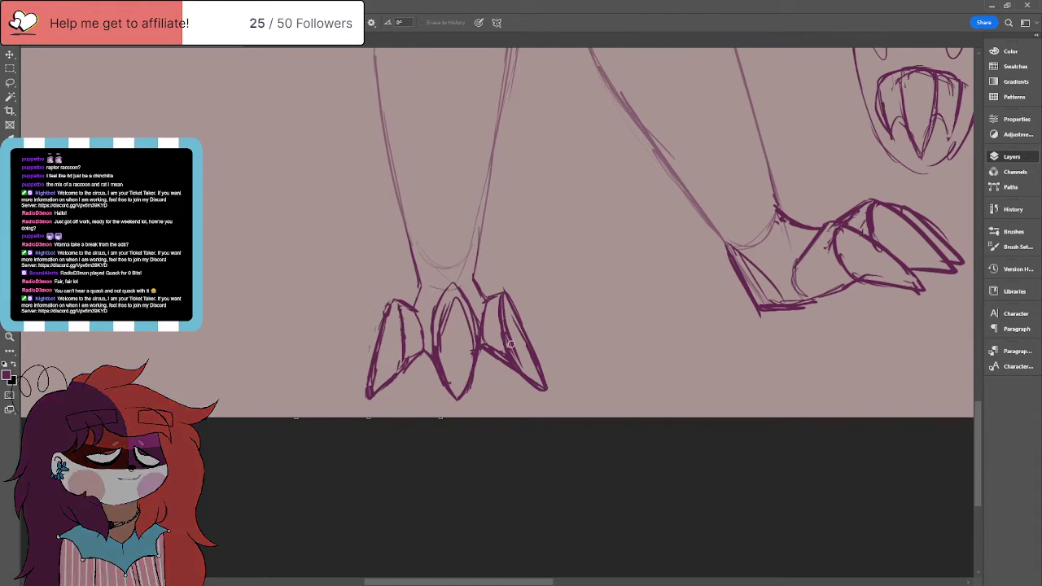
drag(518, 366, 506, 326)
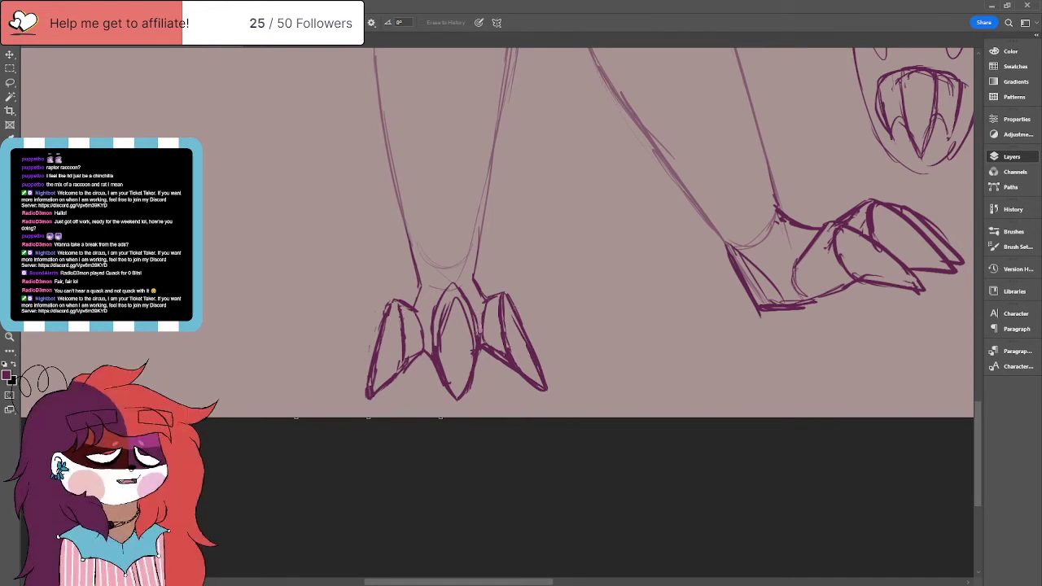
key(b)
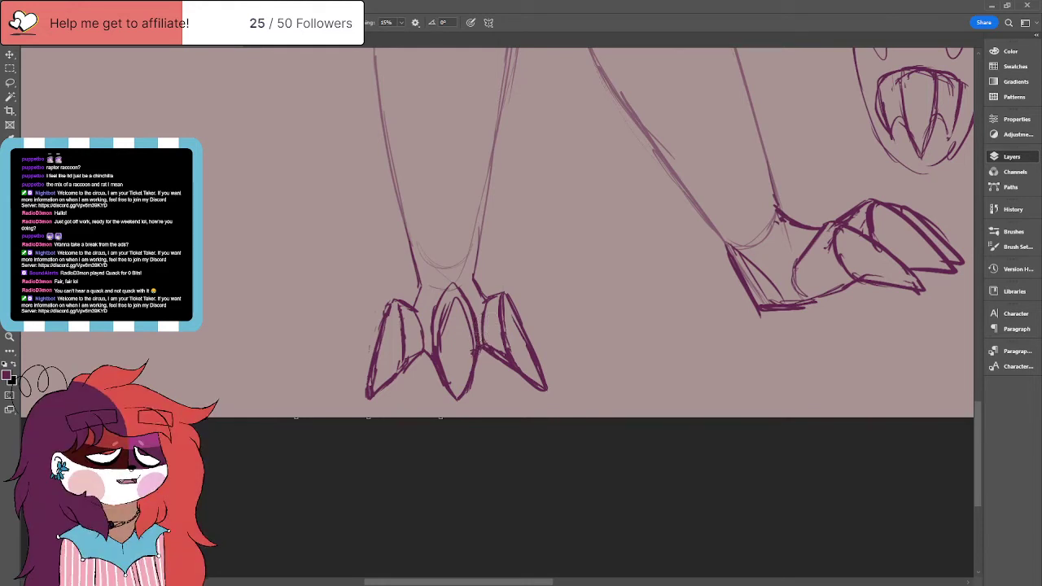
drag(452, 289, 449, 283)
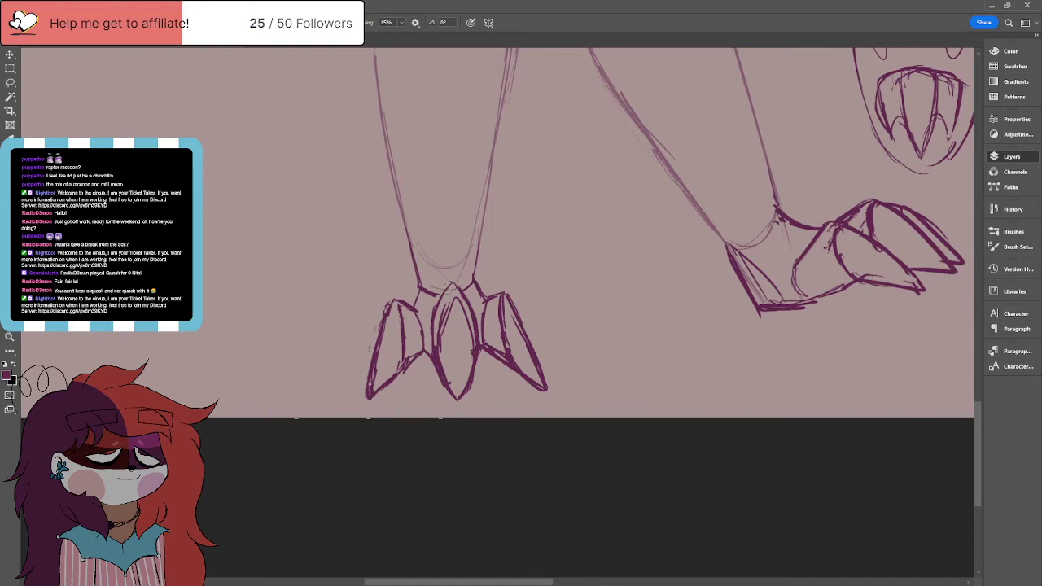
Step: Show the whole canvas and hide the snout and head profile studies between the two full-body figures
key(z)
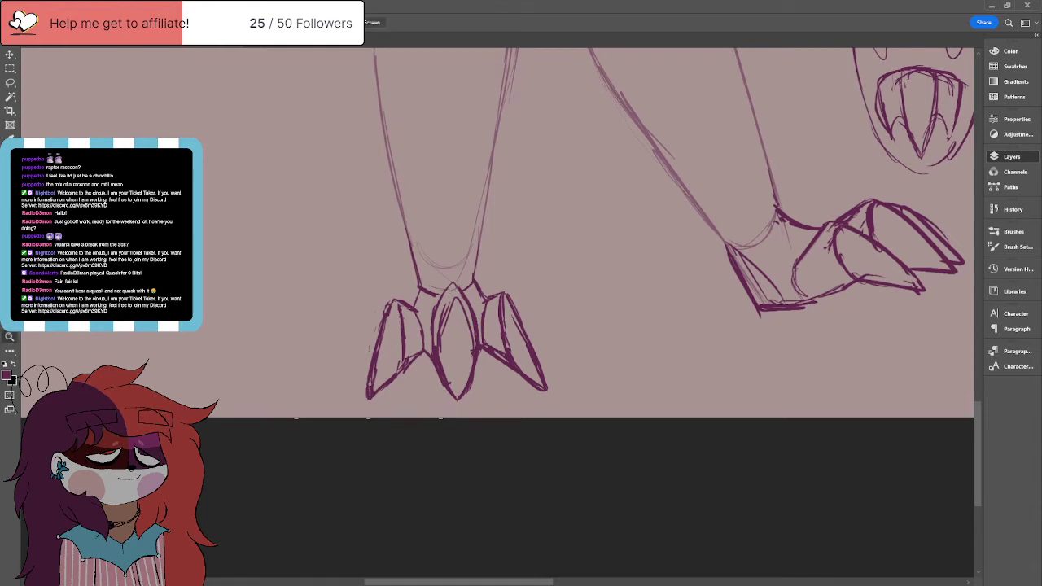
key(ctrl+0)
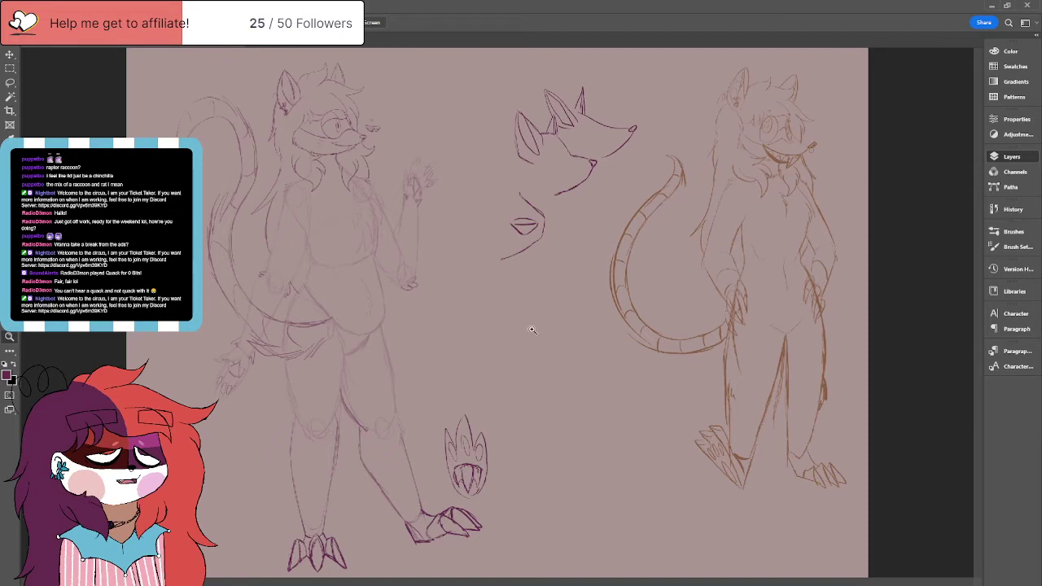
key(ctrl+z)
key(ctrl+shift+z)
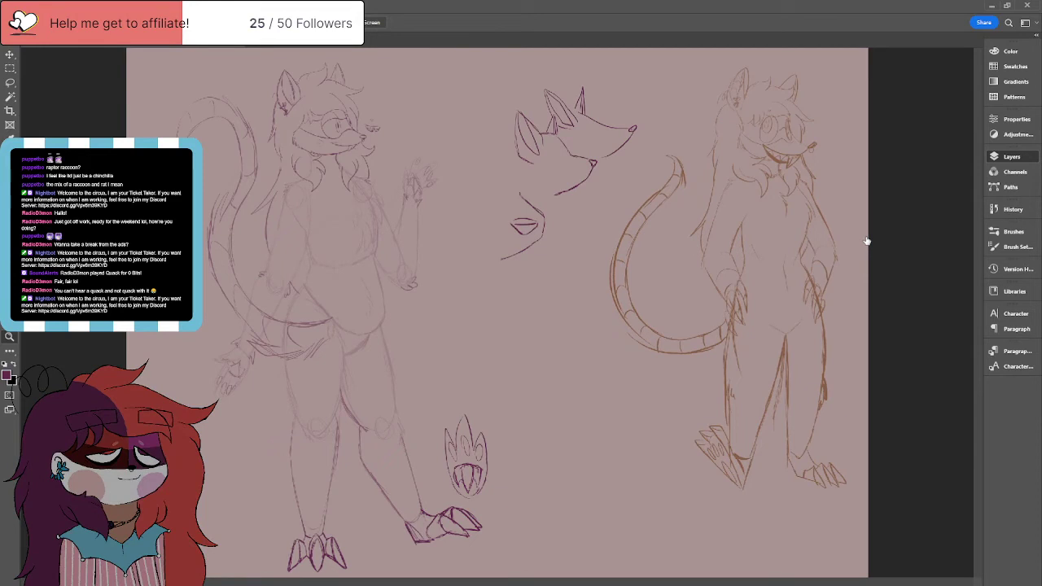
key(ctrl+z)
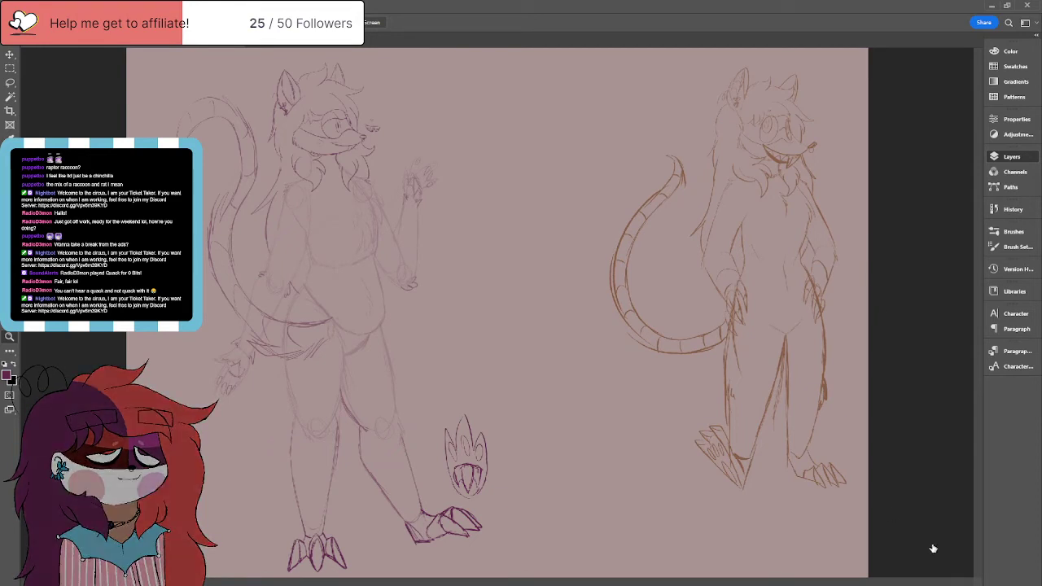
Step: Check the hidden sketch layers over the purple figure by showing and hiding them again
key(ctrl+shift+z)
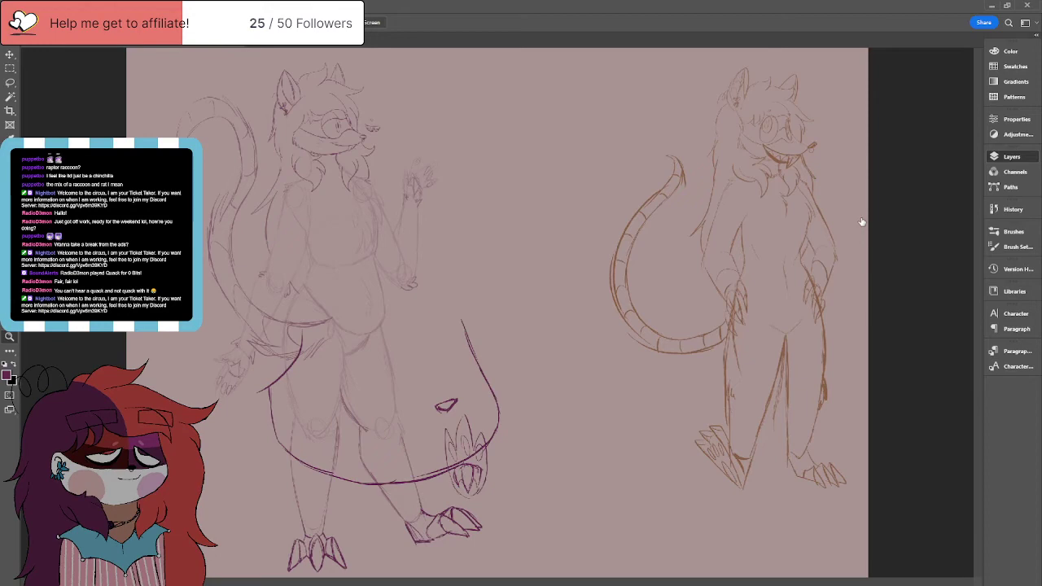
key(ctrl+z)
key(ctrl+shift+z)
key(ctrl+z)
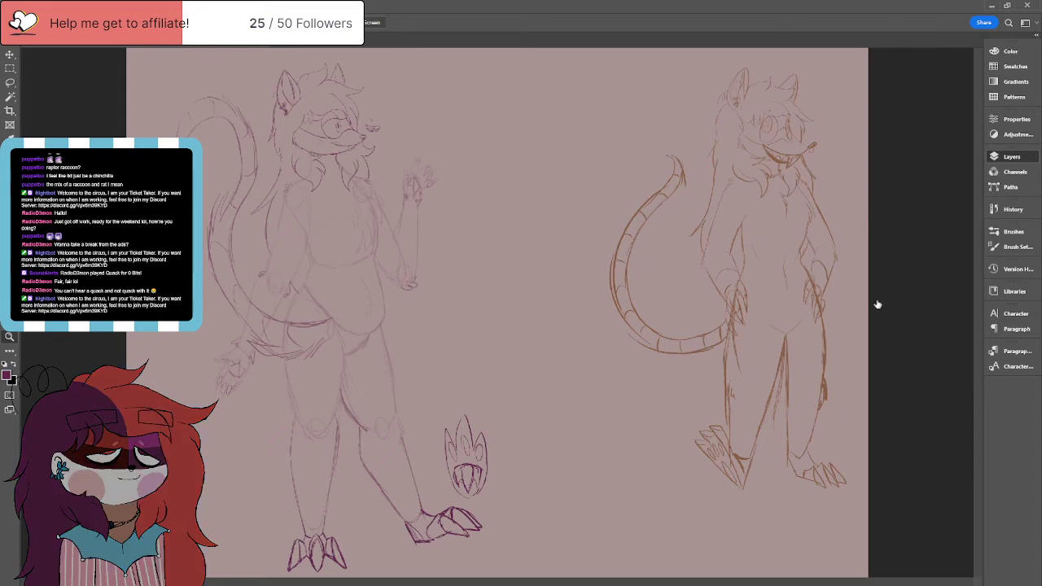
key(ctrl+shift+z)
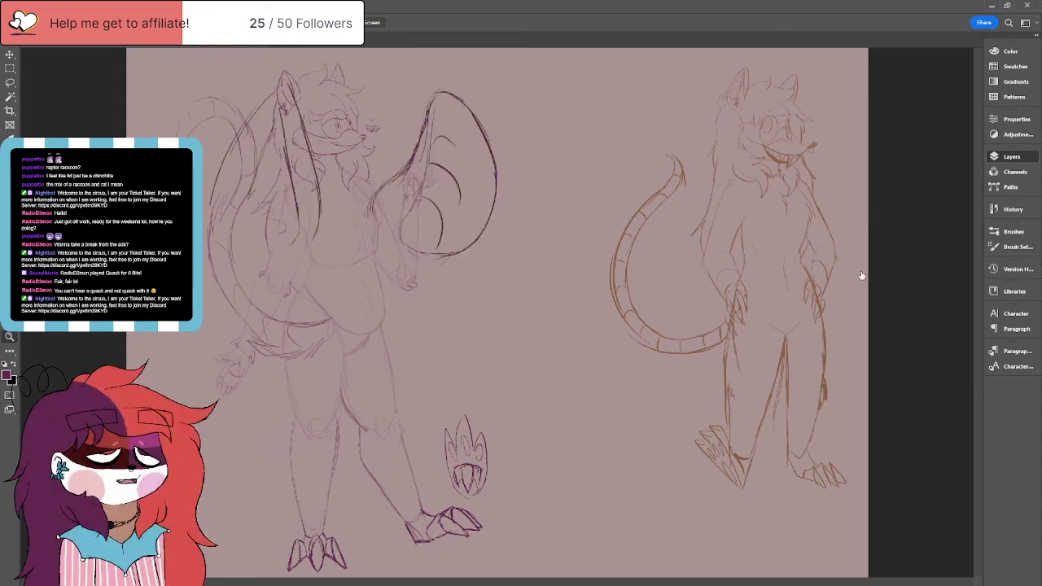
key(ctrl+z)
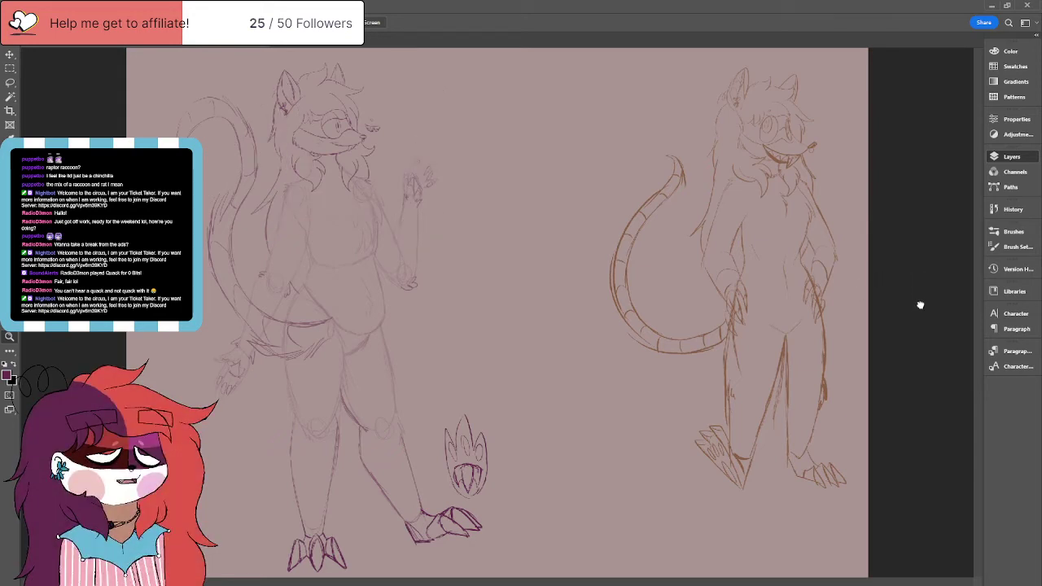
key(ctrl+z)
key(ctrl+shift+z)
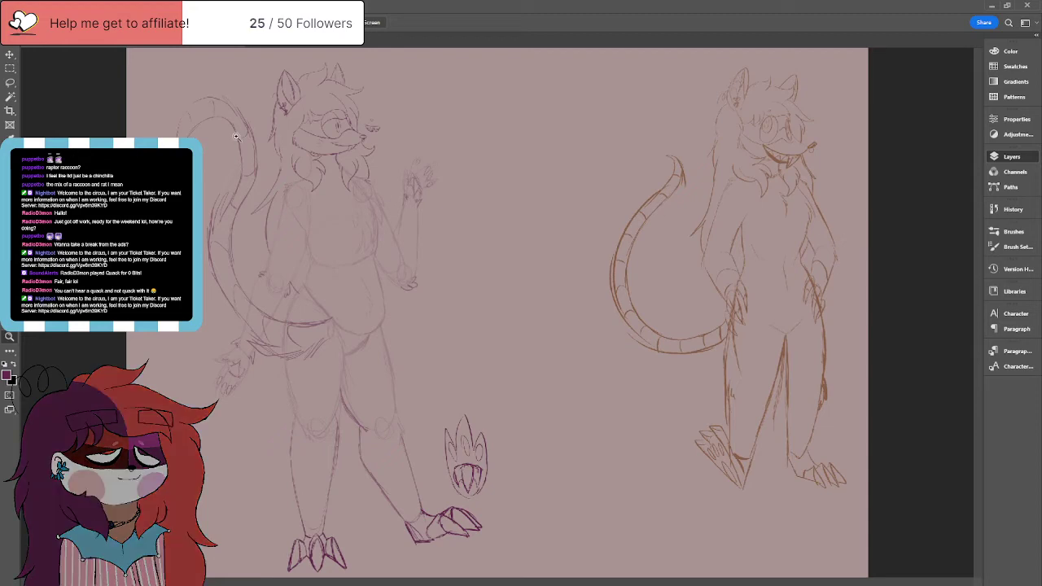
Step: Draw two large arched eyebrows with dark, thickened edges above the eyes on the purple figure's face
scroll(321, 94, up, 3)
scroll(321, 93, up, 1)
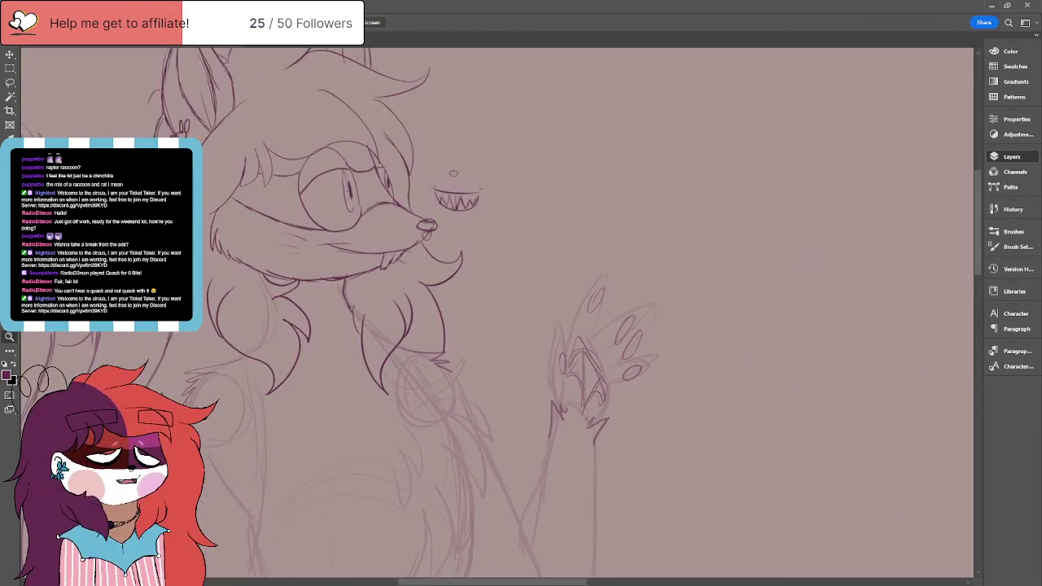
scroll(264, 265, up, 2)
drag(264, 264, 266, 289)
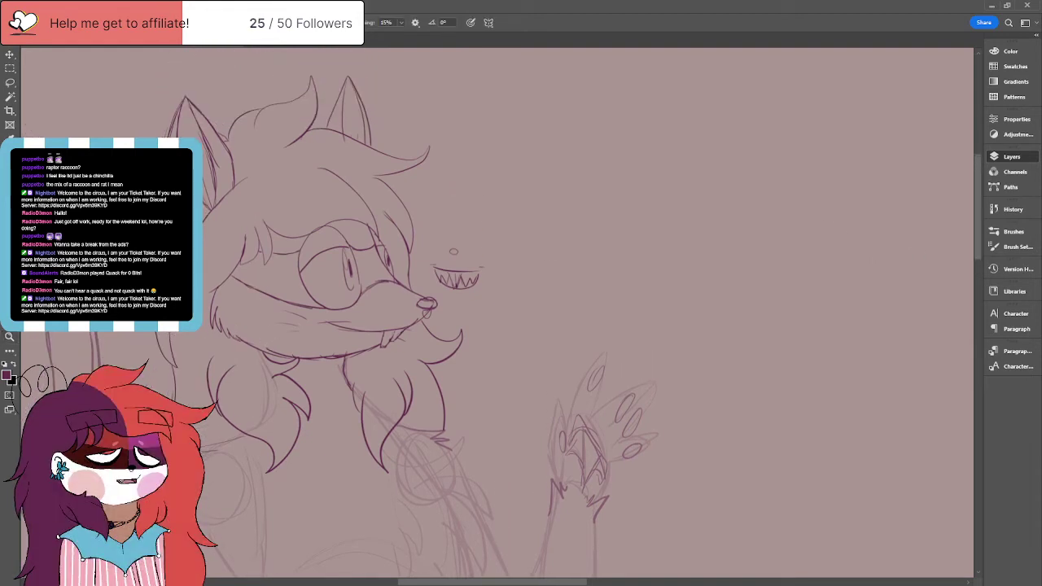
mouse_move(306, 170)
mouse_down()
mouse_move(310, 194)
mouse_move(322, 198)
mouse_move(274, 210)
mouse_move(249, 193)
mouse_move(295, 159)
mouse_move(253, 200)
mouse_move(318, 173)
mouse_move(326, 189)
mouse_move(403, 188)
mouse_move(373, 195)
mouse_move(364, 178)
mouse_move(402, 214)
mouse_move(372, 214)
mouse_move(399, 233)
mouse_move(402, 192)
mouse_move(377, 174)
mouse_up()
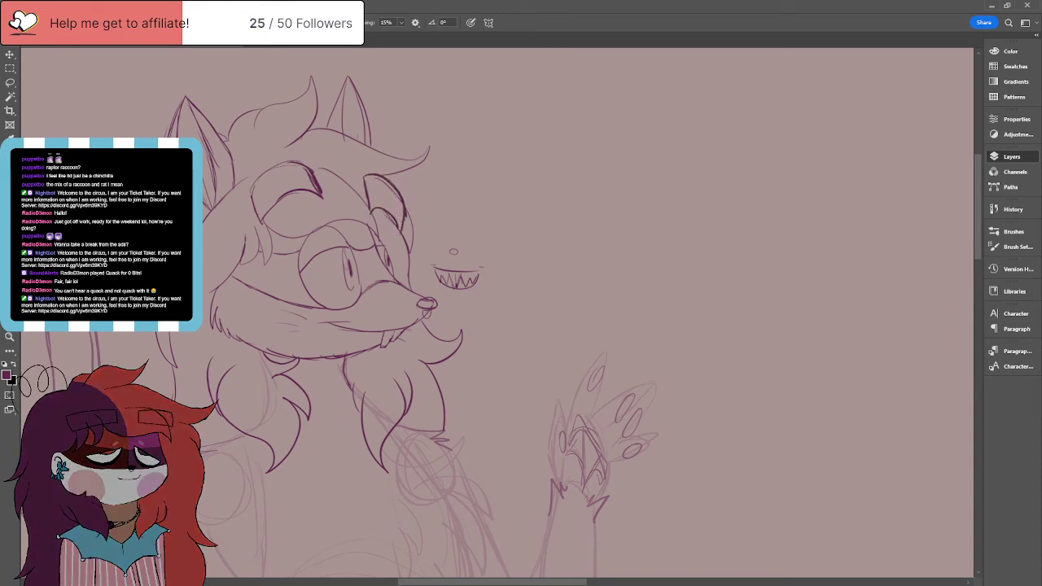
Step: Examine the new eyebrows on the purple figure both at full-figure view and close up on the face
key(space)
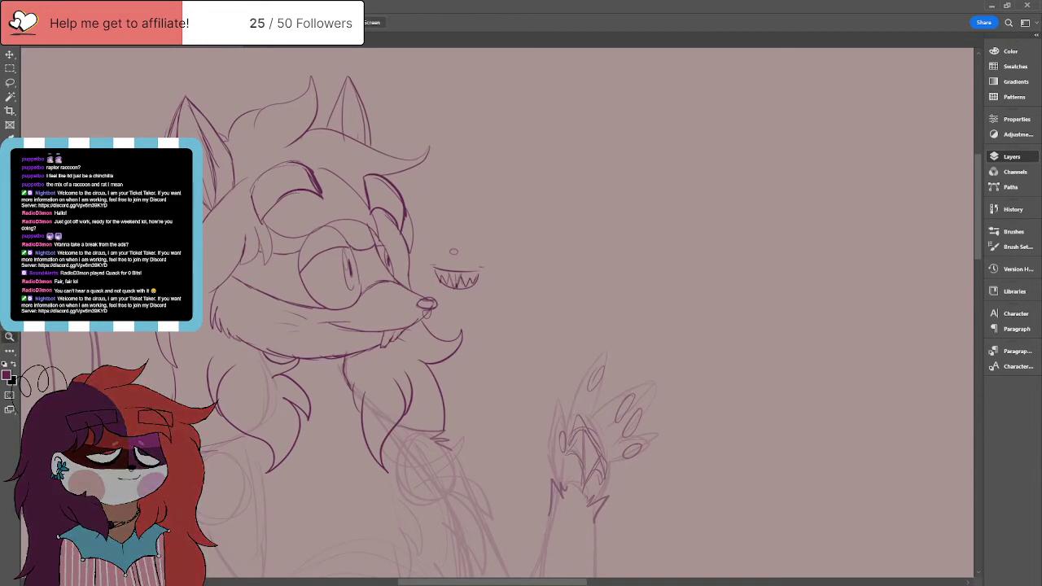
key(ctrl+0)
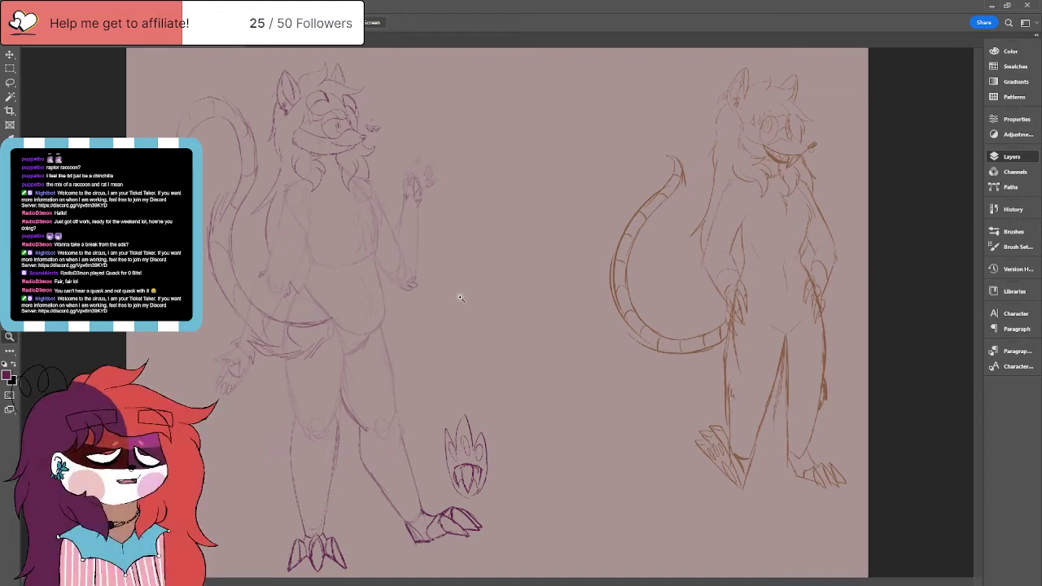
key(b)
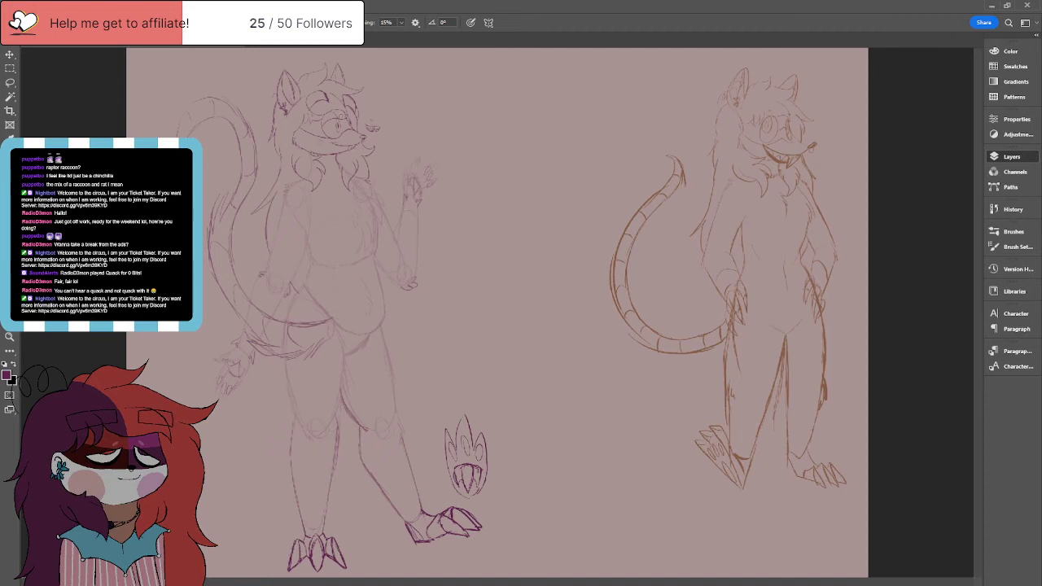
key(z)
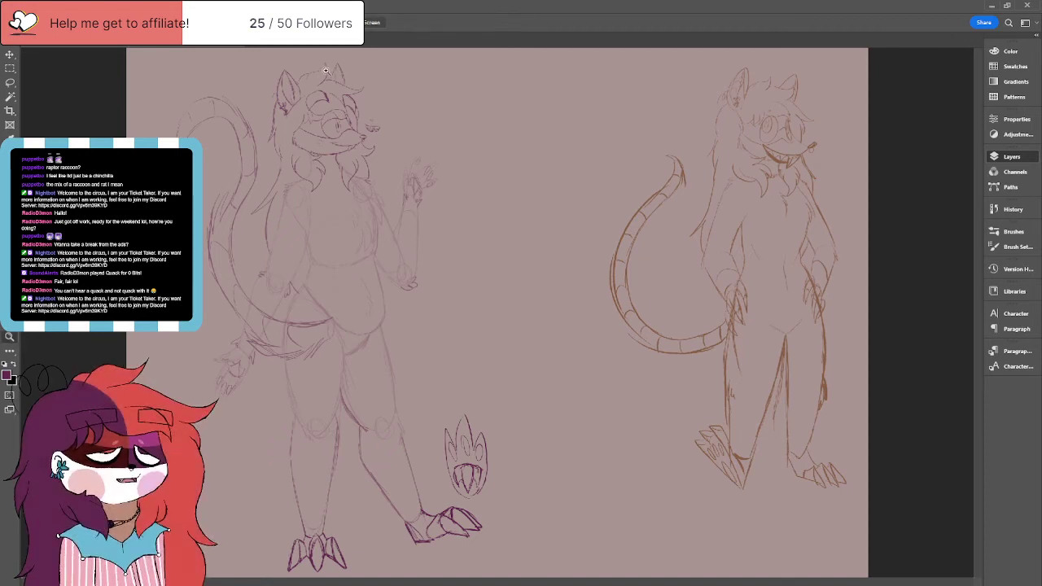
click(320, 84)
click(320, 85)
click(320, 85)
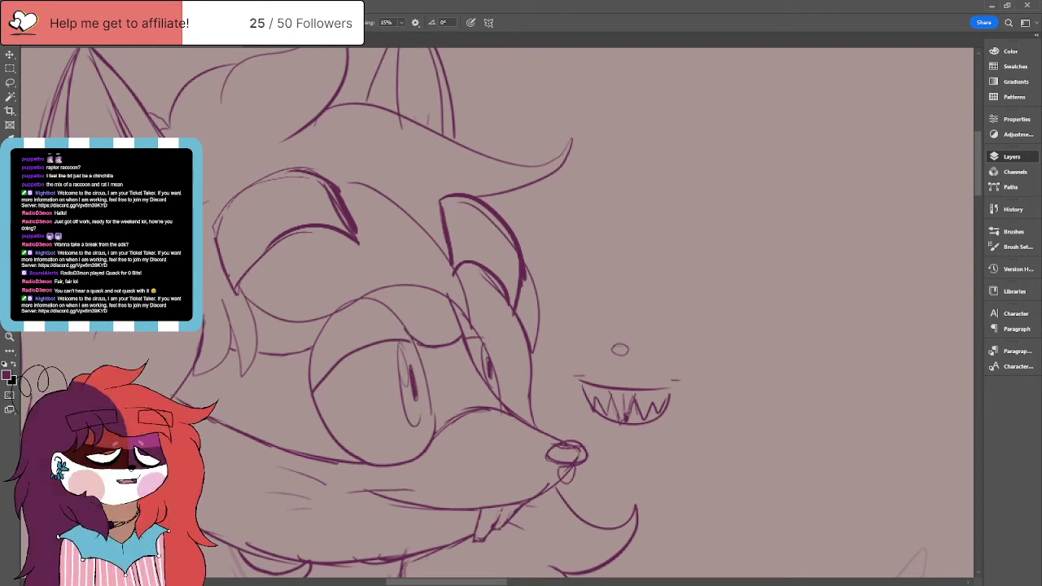
click(9, 336)
key(ctrl+0)
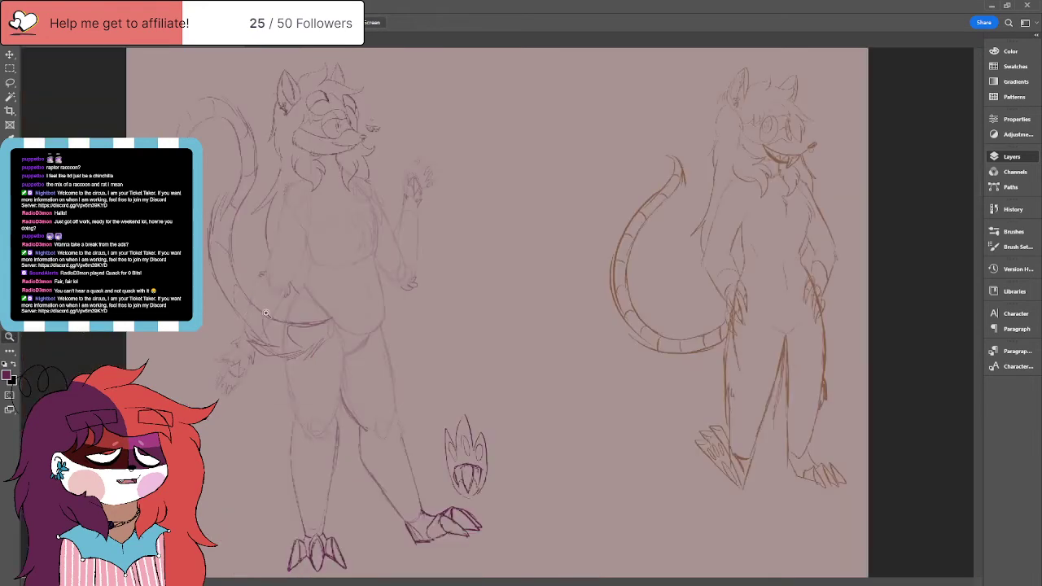
Step: Hide the purple figure's head, body, tail, legs and foot study layers, leaving the brown full-body figure shown
key(ctrl+z)
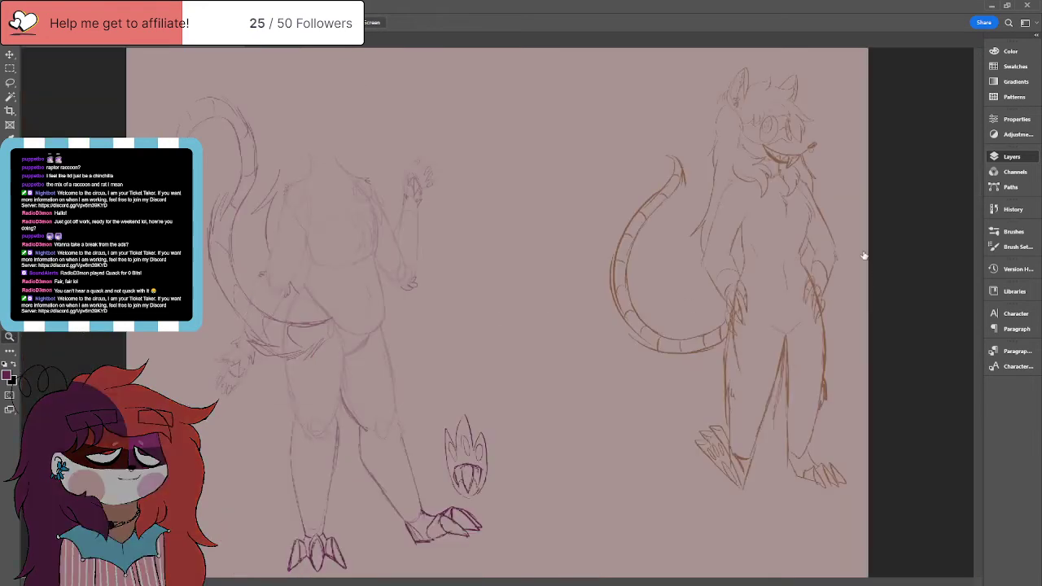
key(ctrl+z)
key(ctrl+z)
key(ctrl+z)
key(ctrl+z)
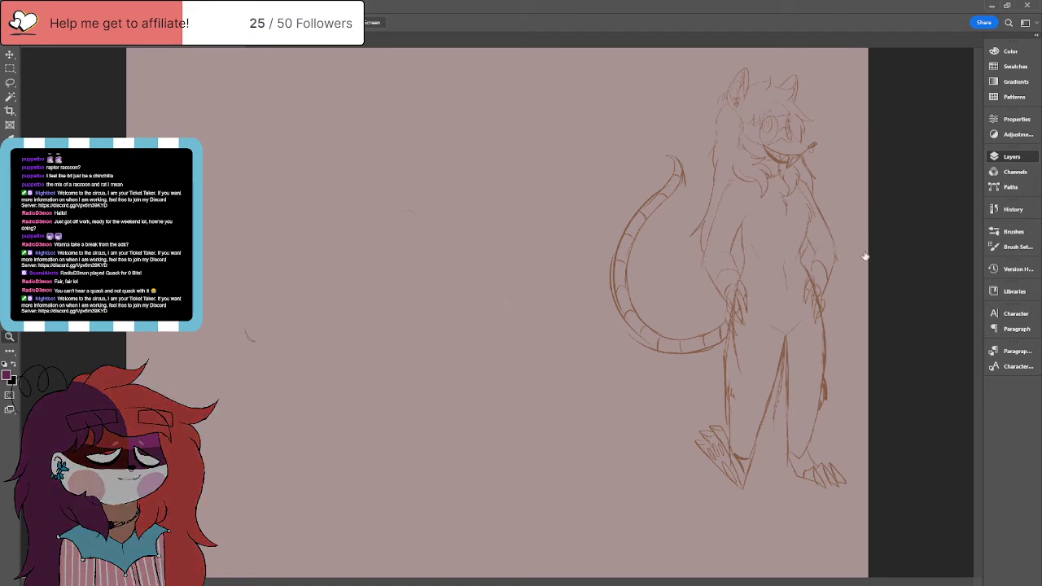
Step: Restore the left character's purple head, body and feet sketches on the canvas
key(ctrl+shift+z)
key(ctrl+shift+z)
key(ctrl+shift+z)
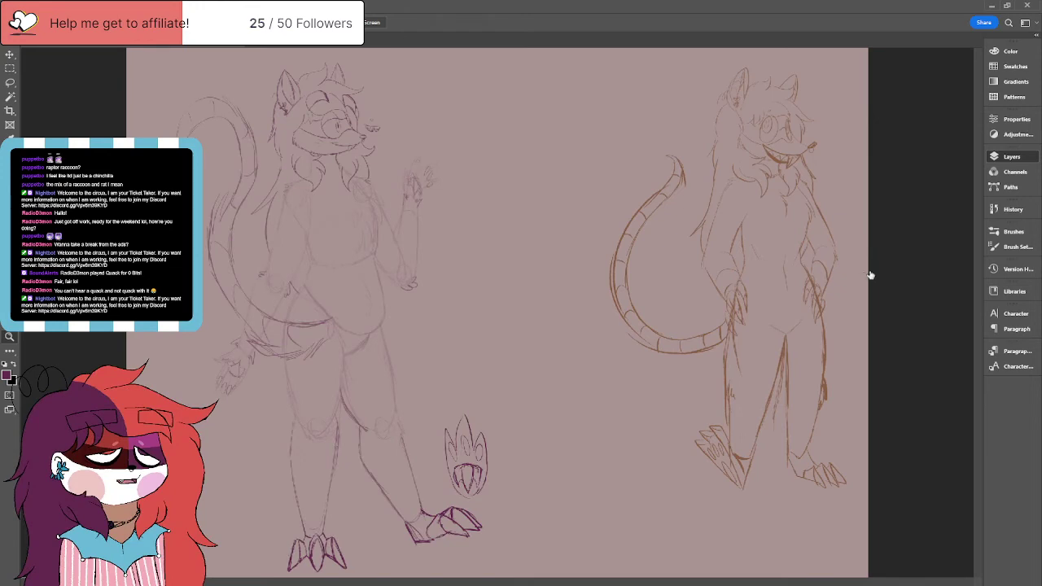
key(ctrl+z)
key(ctrl+shift+z)
click(9, 82)
mouse_move(439, 242)
mouse_down()
mouse_move(420, 205)
mouse_move(269, 262)
mouse_move(240, 376)
mouse_move(467, 285)
mouse_up()
key(ctrl+d)
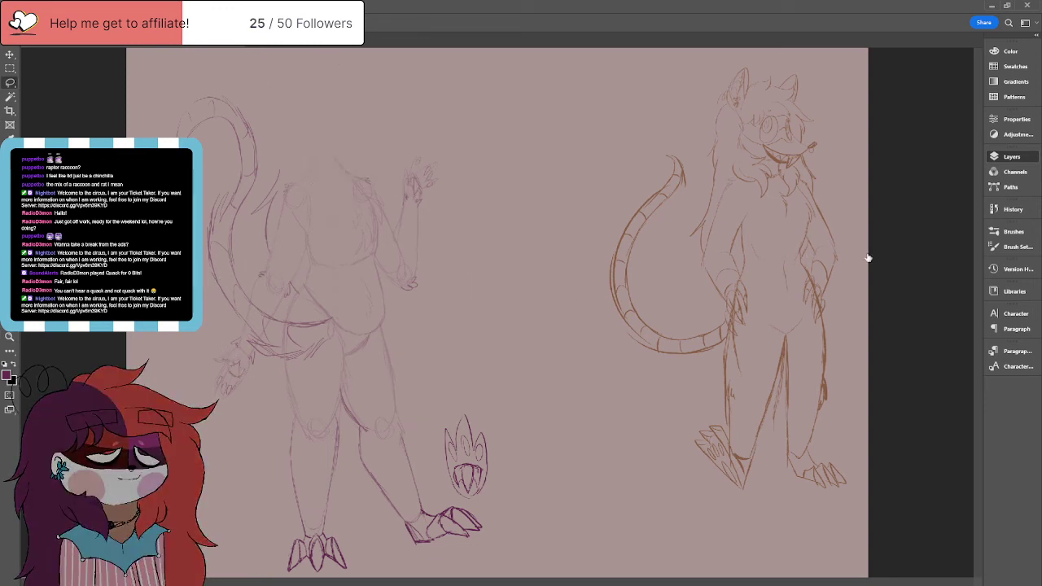
key(ctrl+z)
key(ctrl+shift+z)
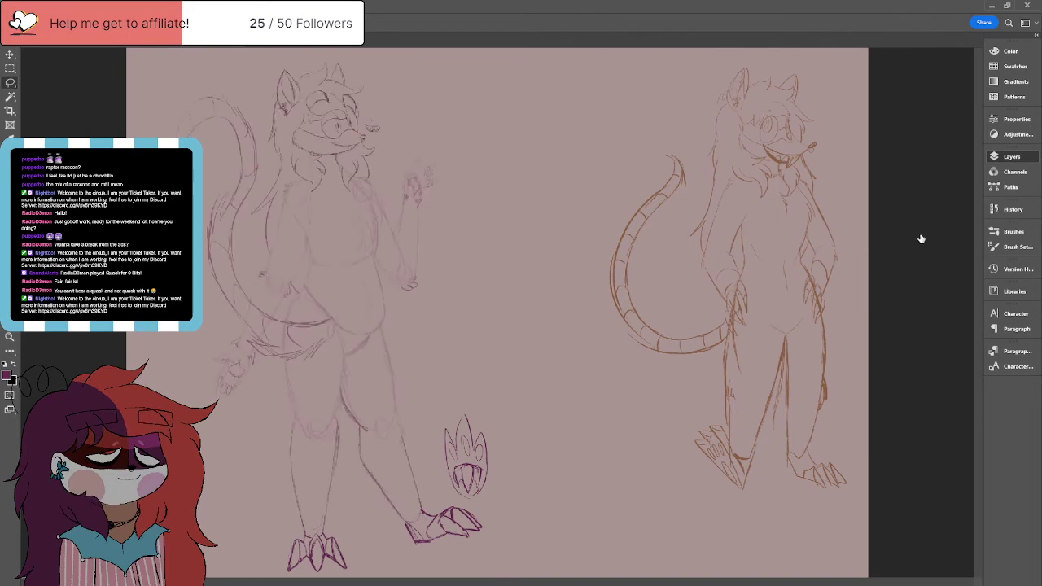
Step: Sketch a pair of almond-shaped markings on the left character's forehead, just above the eyes, with the brush
key(z)
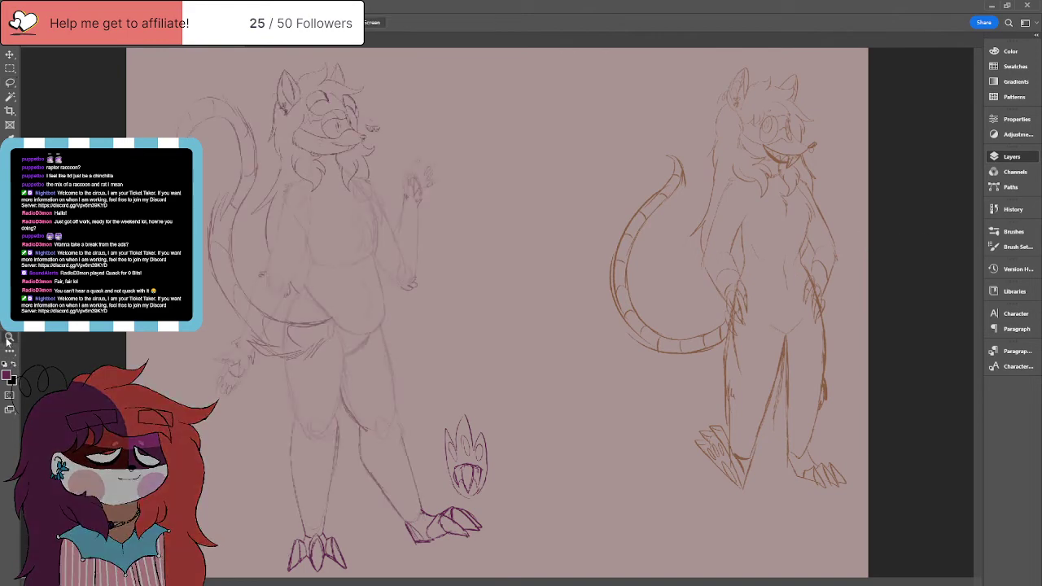
scroll(382, 197, up, 1)
scroll(347, 196, up, 4)
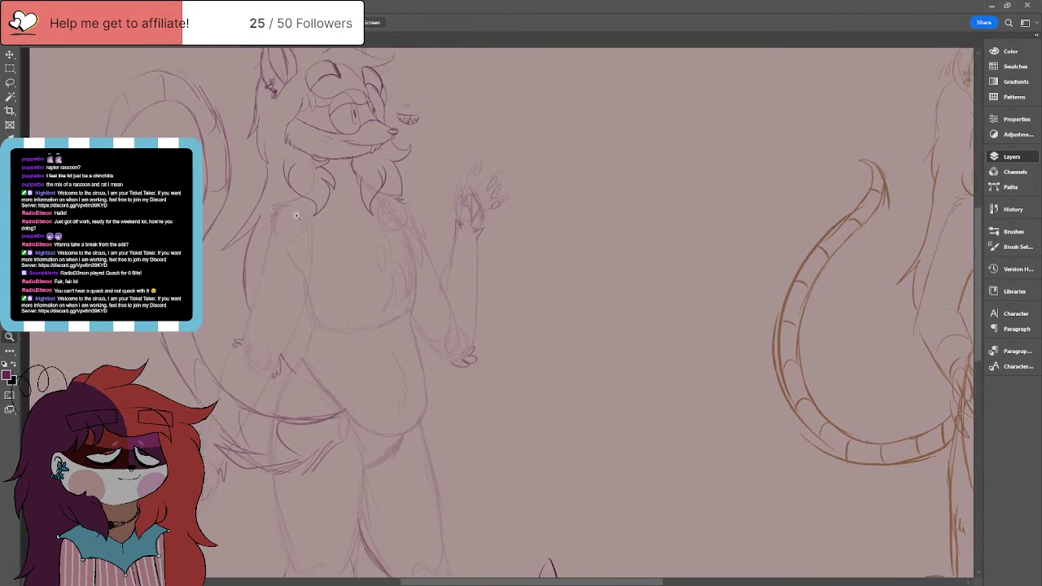
scroll(326, 118, up, 4)
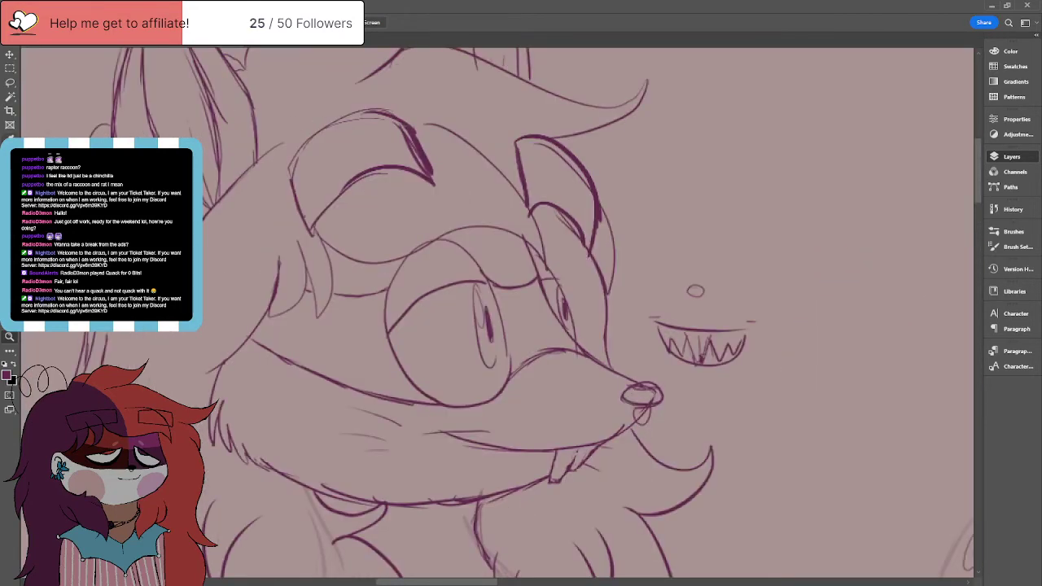
key(b)
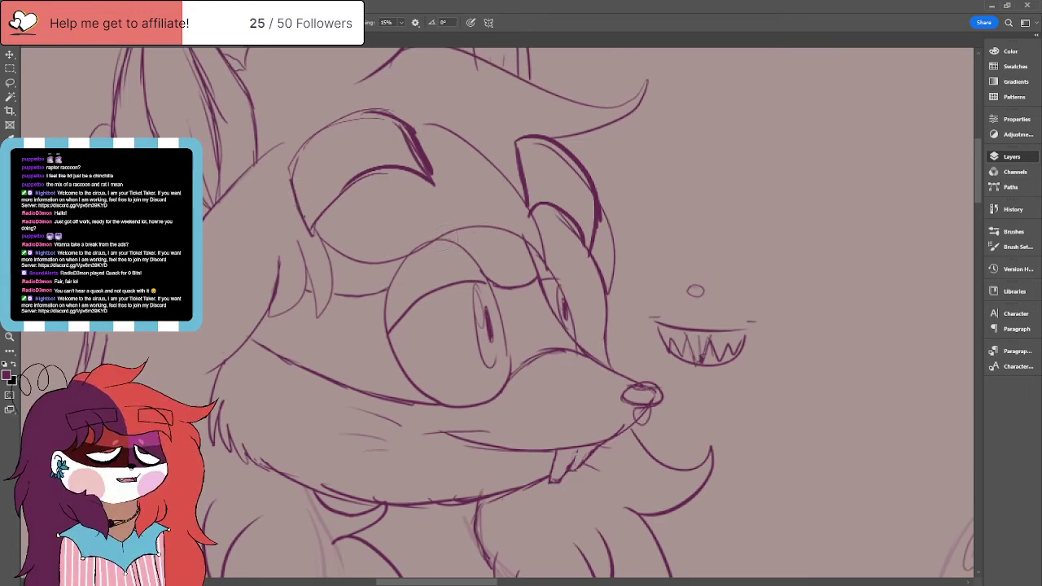
mouse_move(491, 271)
mouse_down()
mouse_move(480, 232)
mouse_move(462, 237)
mouse_move(528, 238)
mouse_move(506, 237)
mouse_move(511, 249)
mouse_move(526, 238)
mouse_move(525, 273)
mouse_up()
drag(456, 235, 488, 282)
drag(454, 238, 487, 277)
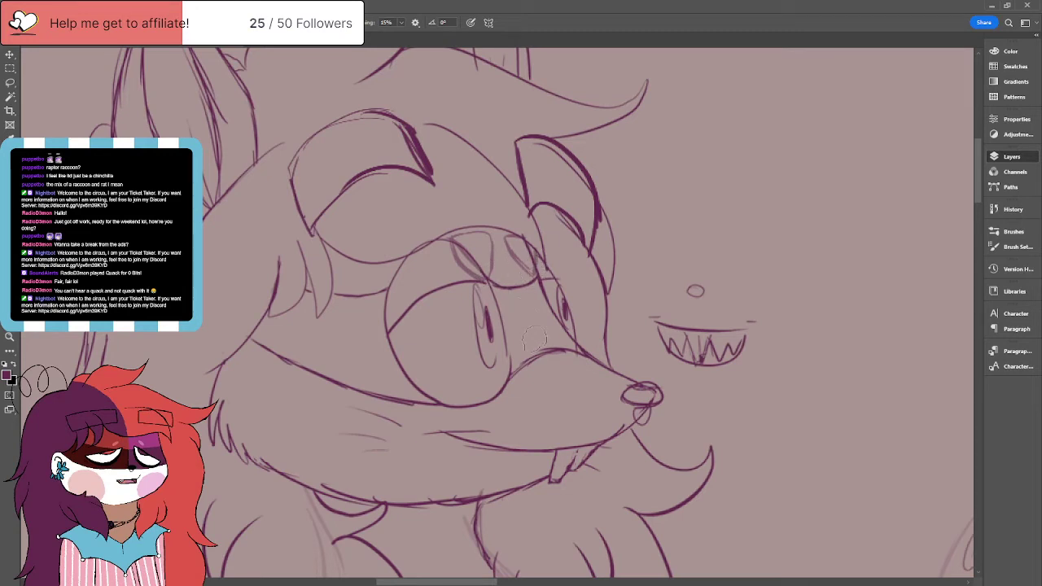
Step: Sketch a muzzle patch outline curving back from the nose and down to the jaw, plus a curved marking line across the cheek
drag(607, 396, 539, 380)
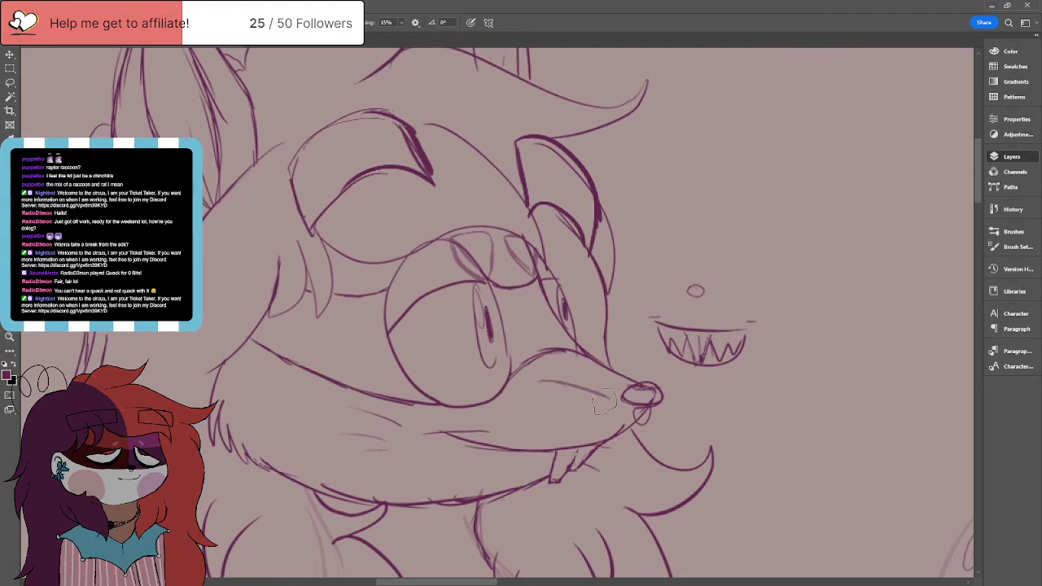
mouse_move(624, 400)
mouse_down()
mouse_move(536, 381)
mouse_move(552, 383)
mouse_move(529, 386)
mouse_move(506, 409)
mouse_move(510, 464)
mouse_up()
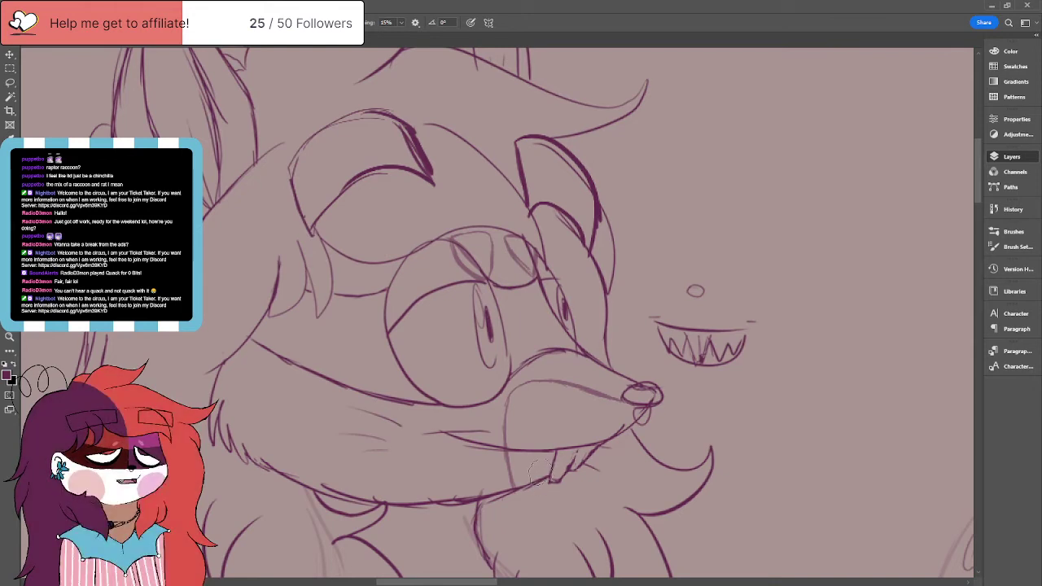
drag(375, 390, 335, 384)
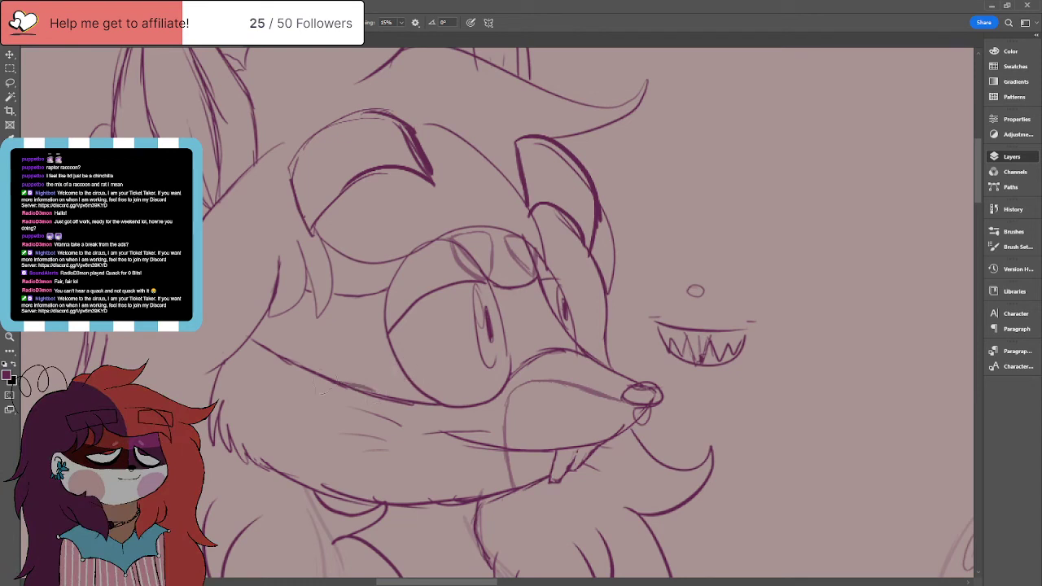
mouse_move(228, 385)
mouse_down()
mouse_move(274, 372)
mouse_move(344, 384)
mouse_move(259, 370)
mouse_move(235, 380)
mouse_move(257, 373)
mouse_move(318, 385)
mouse_up()
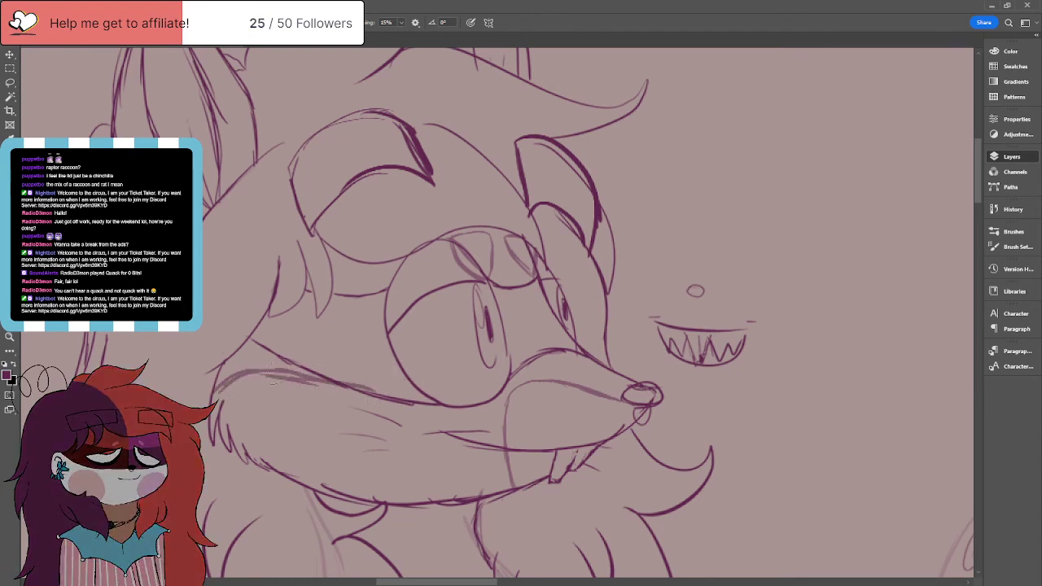
Step: Erase the old straight mask line above the cheek so only the curved cheek marking remains
key(e)
key(ctrl+comma)
key(ctrl+comma)
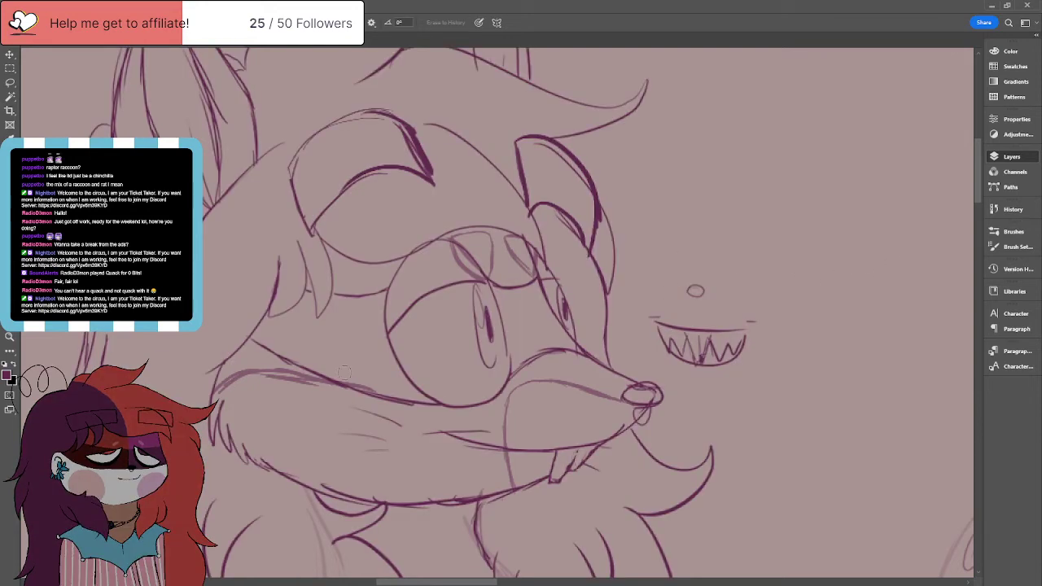
drag(341, 372, 326, 374)
drag(274, 352, 258, 342)
key(b)
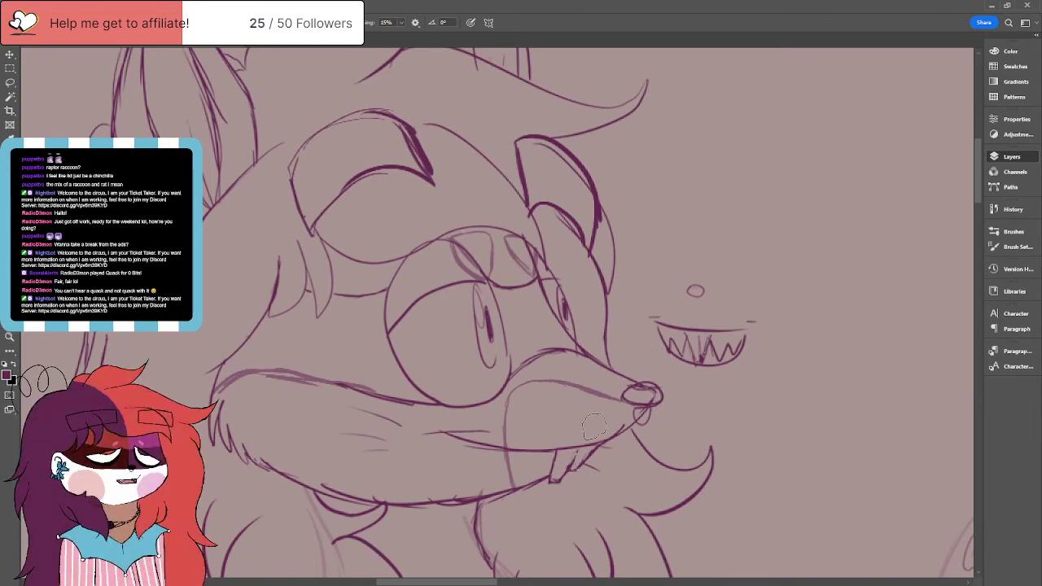
Step: Sketch inner marking lines in both of the left character's ears
scroll(595, 428, up, 2)
scroll(593, 429, up, 2)
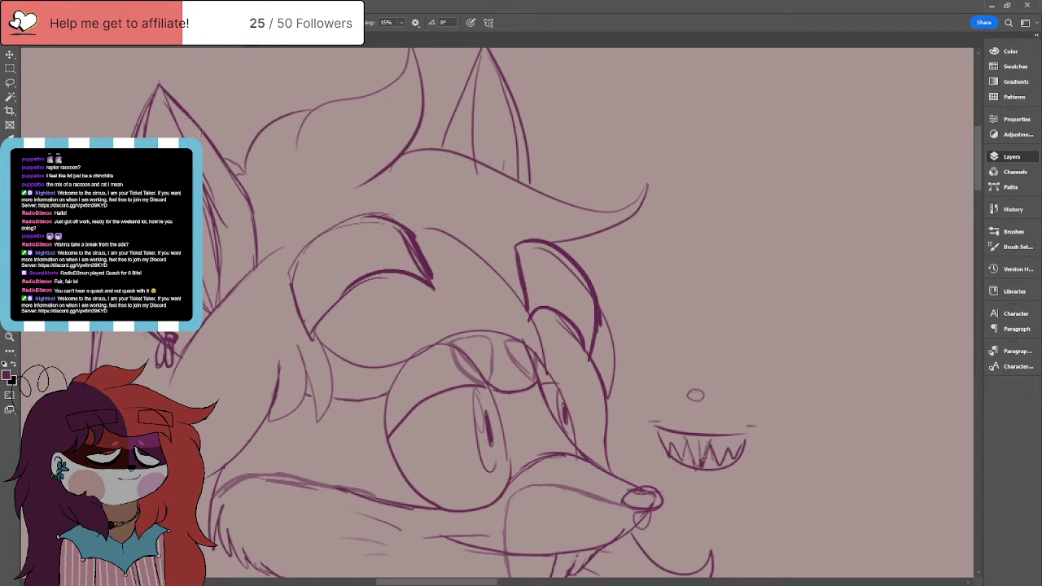
drag(218, 200, 217, 263)
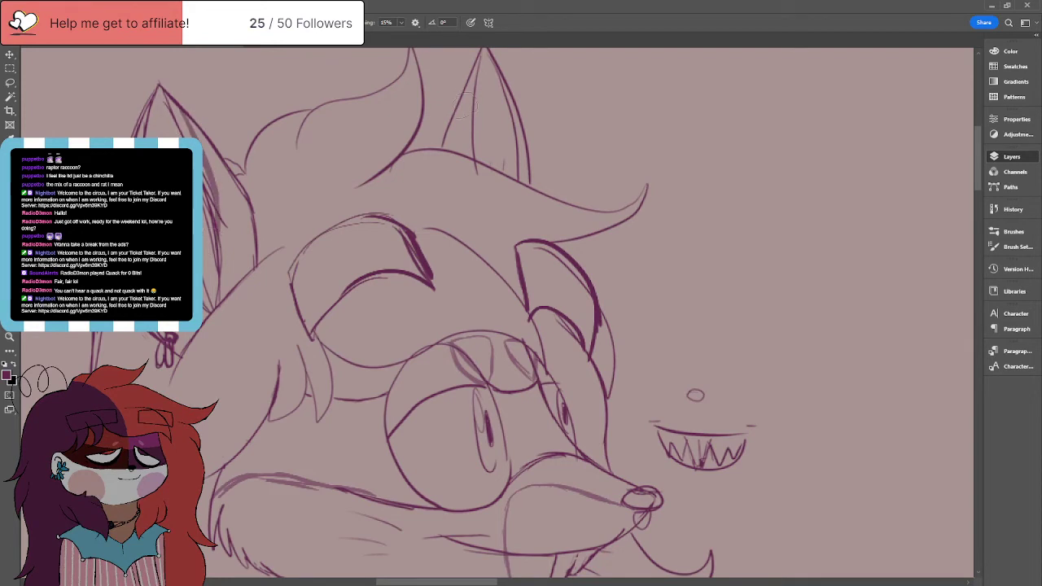
drag(466, 71, 472, 155)
drag(518, 118, 516, 167)
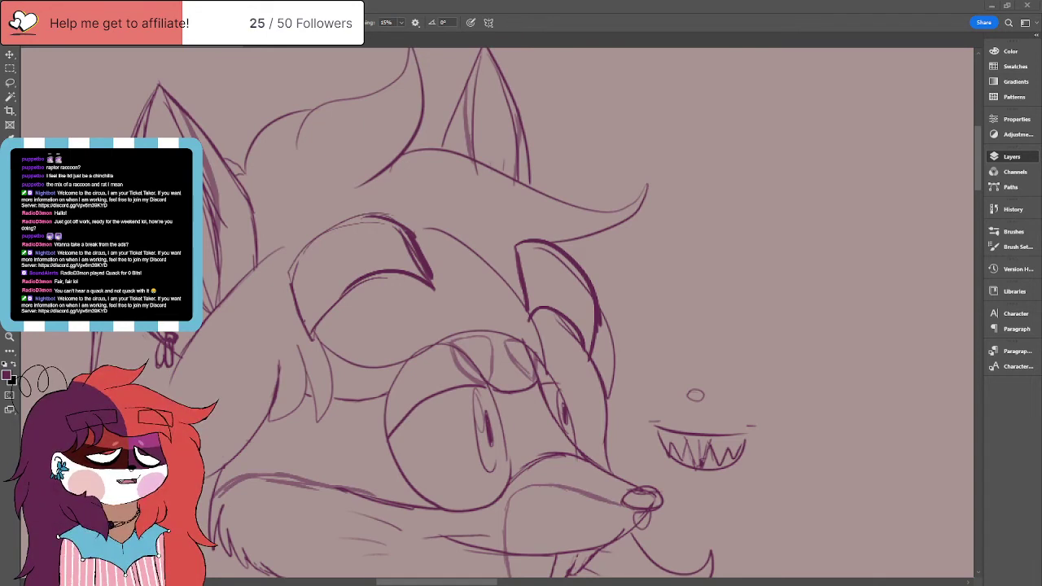
Step: Sketch the chest and belly fur outline on the left character's body and a long rounded marking on the upper leg
scroll(387, 234, down, 1)
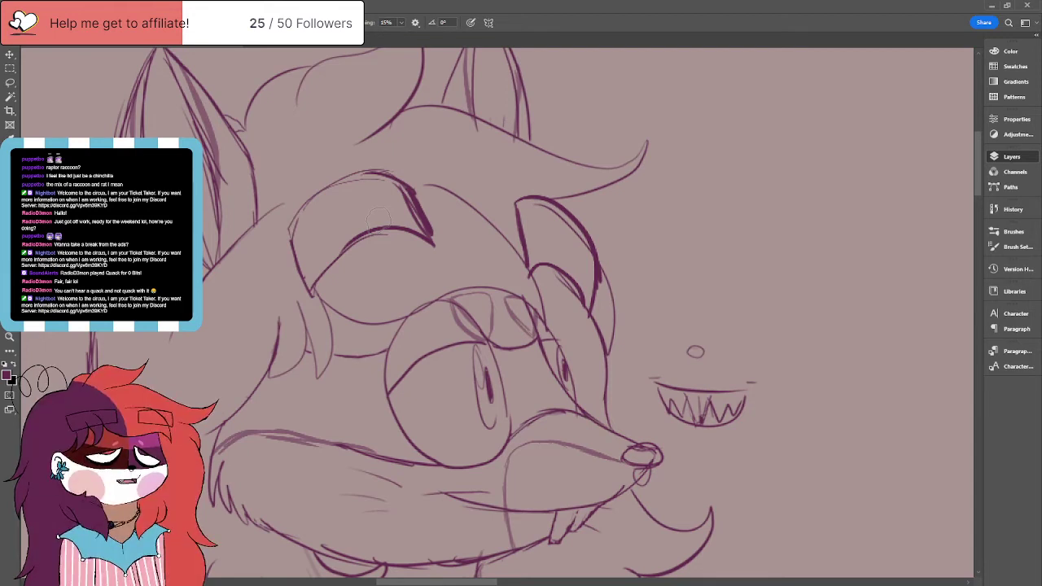
scroll(380, 219, down, 3)
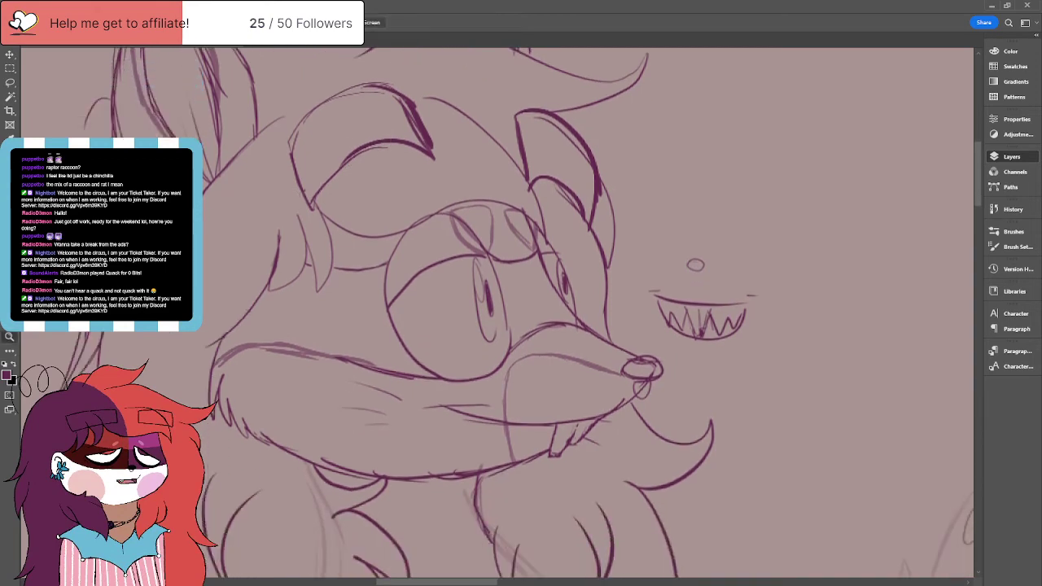
key(ctrl+0)
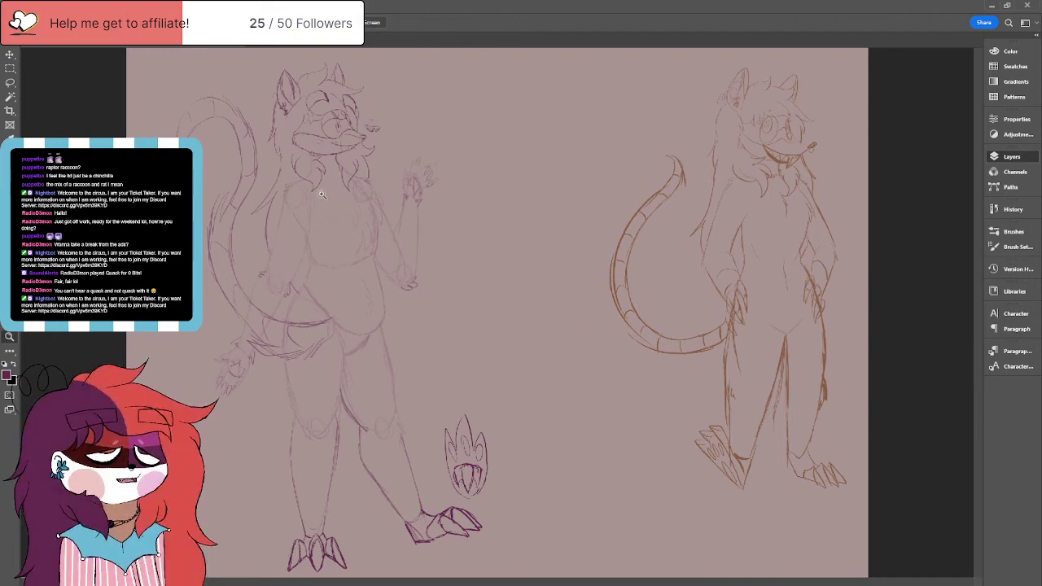
scroll(325, 194, up, 3)
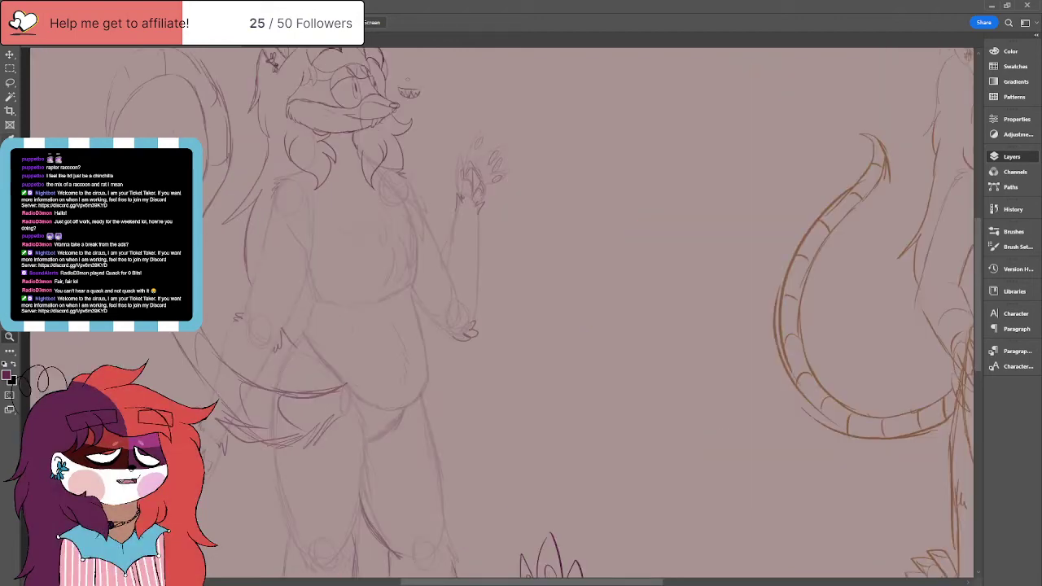
key(b)
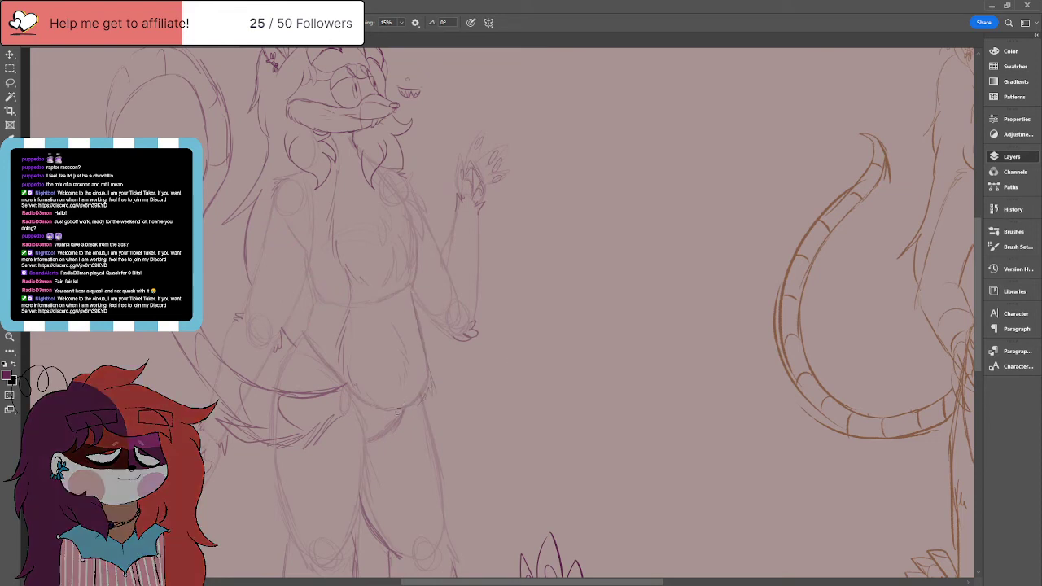
drag(362, 402, 361, 431)
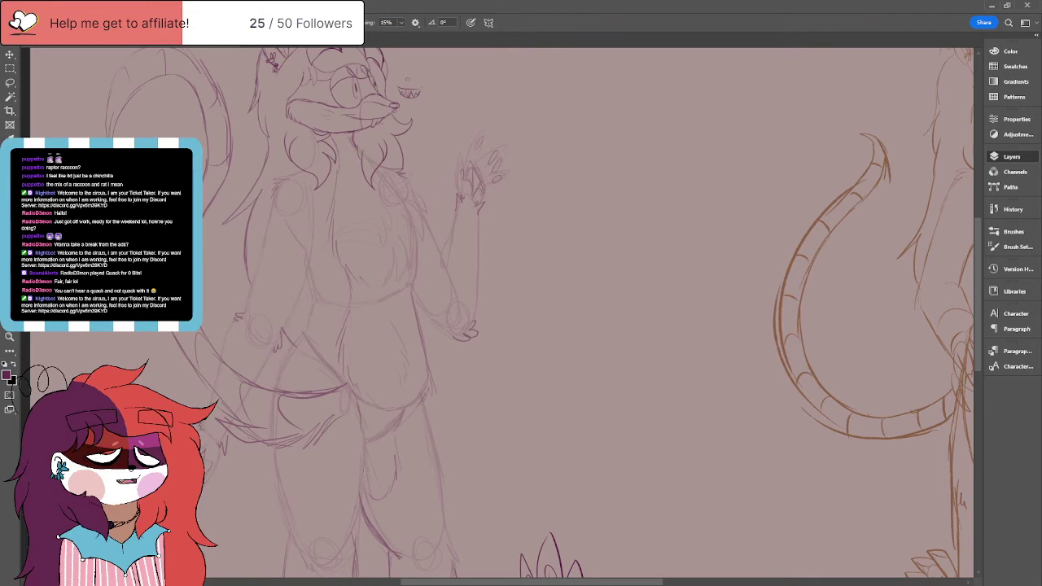
Step: Hide the brown sketch of the right character, leaving only the purple character on the canvas
scroll(505, 313, up, 4)
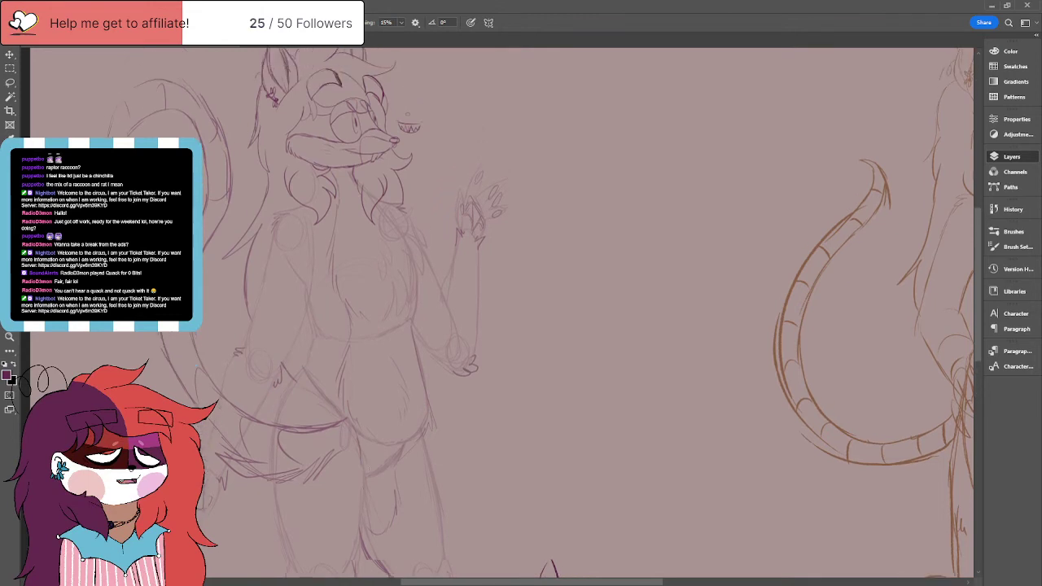
click(9, 337)
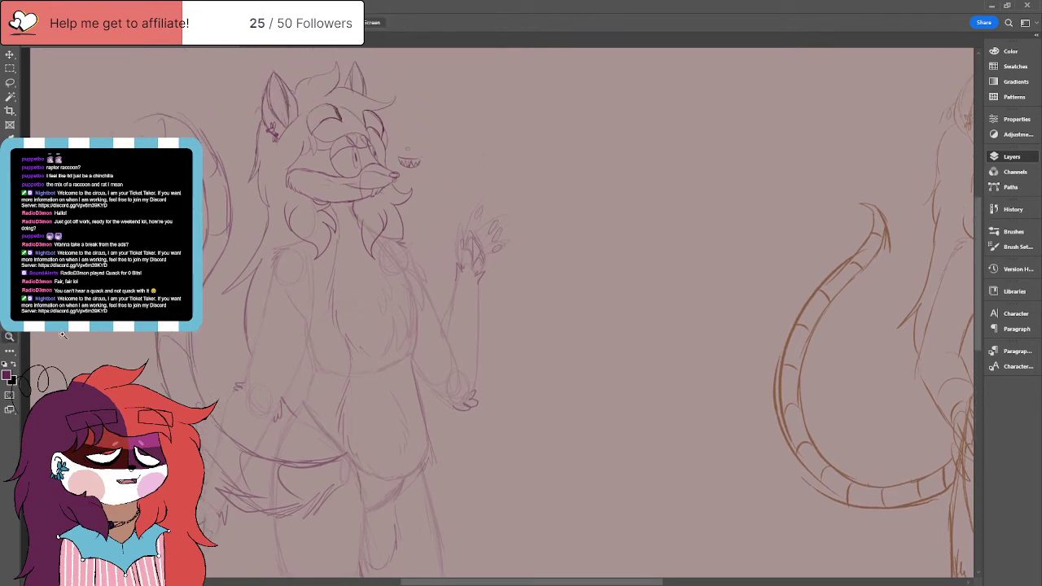
alt+click(145, 340)
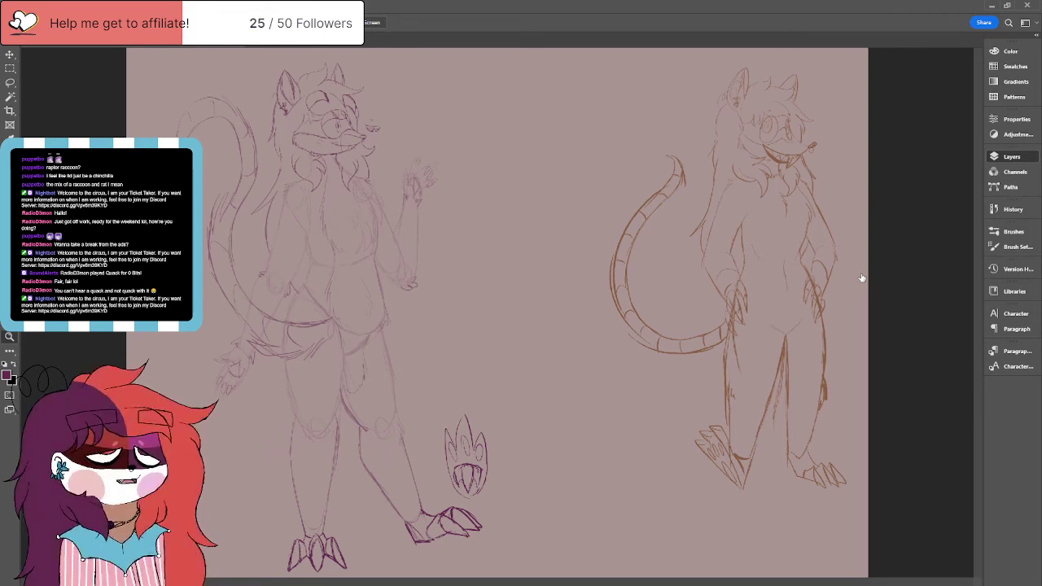
key(ctrl+z)
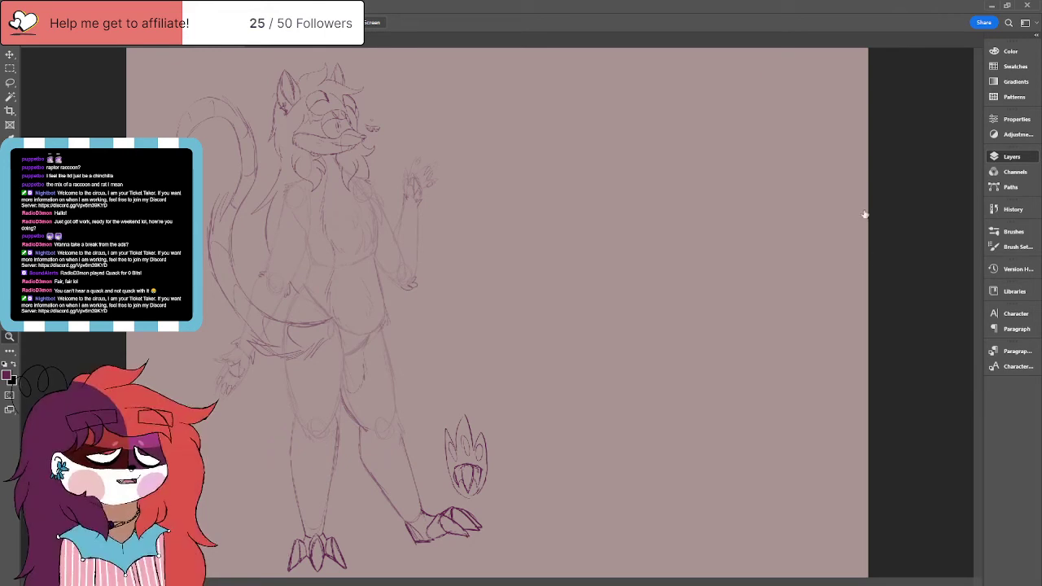
Step: Toggle the left character's head and body sketches off and on to check what each layer contains
key(ctrl+z)
key(ctrl+z)
key(ctrl+z)
key(ctrl+z)
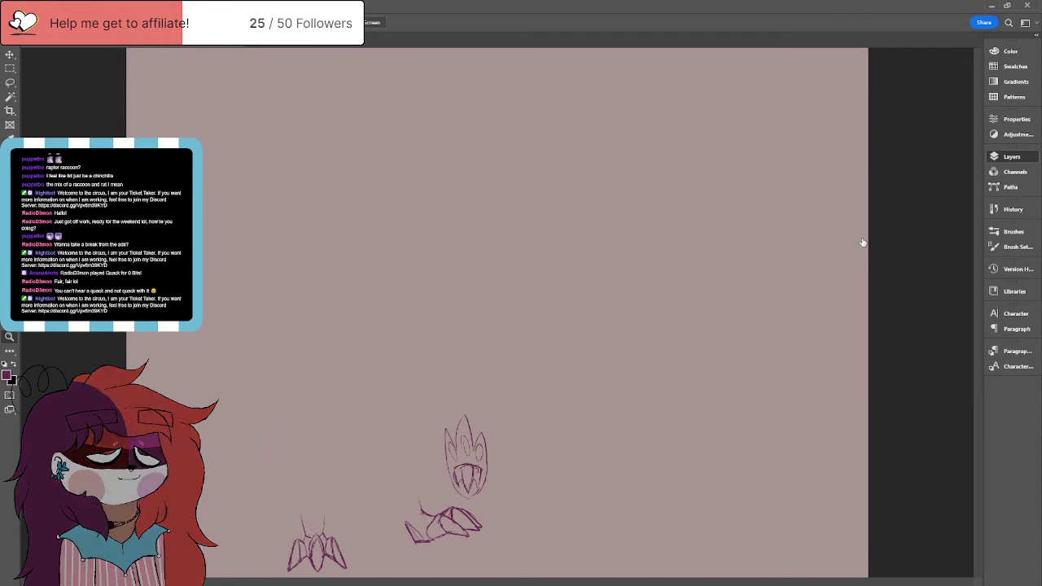
key(ctrl+shift+z)
key(ctrl+shift+z)
key(ctrl+shift+z)
key(ctrl+shift+z)
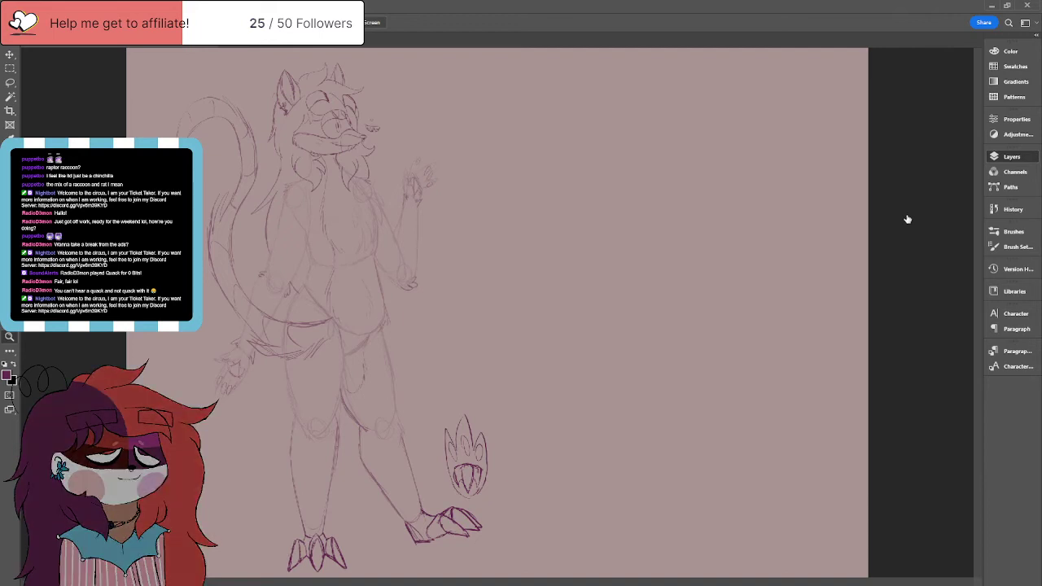
key(Delete)
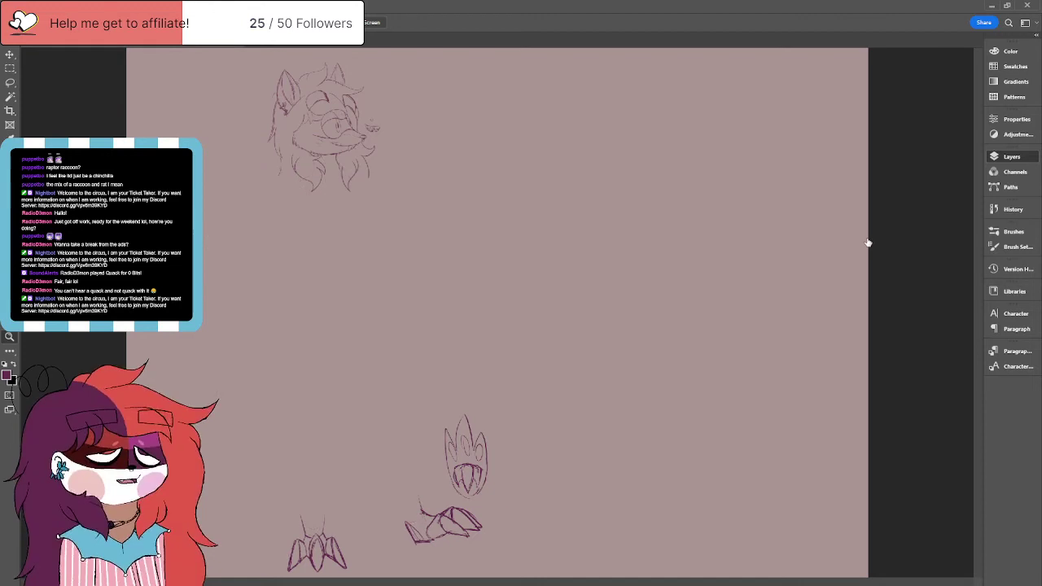
key(ctrl+z)
key(ctrl+z)
key(ctrl+shift+z)
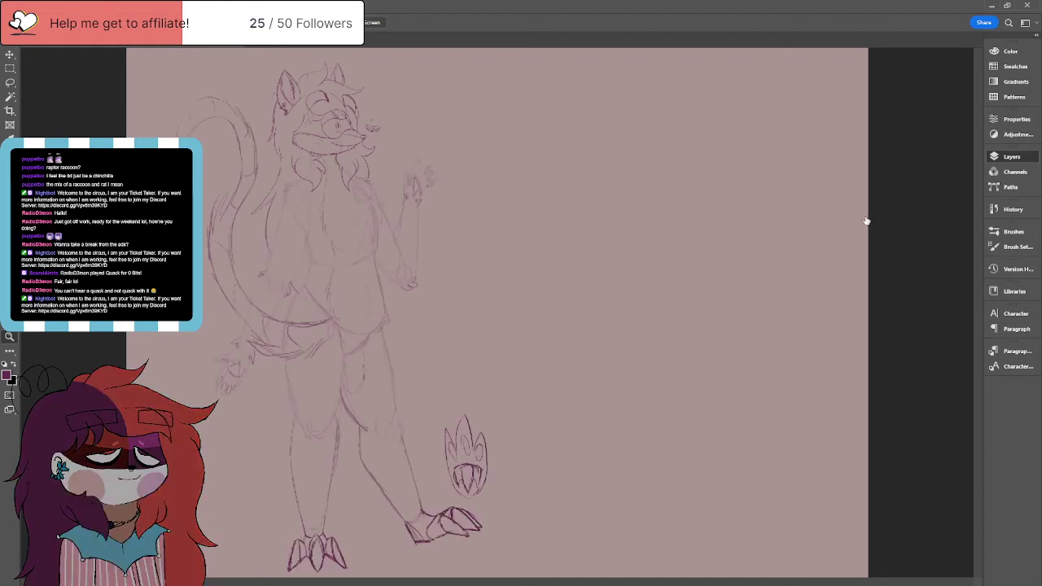
key(ctrl+z)
key(ctrl+shift+z)
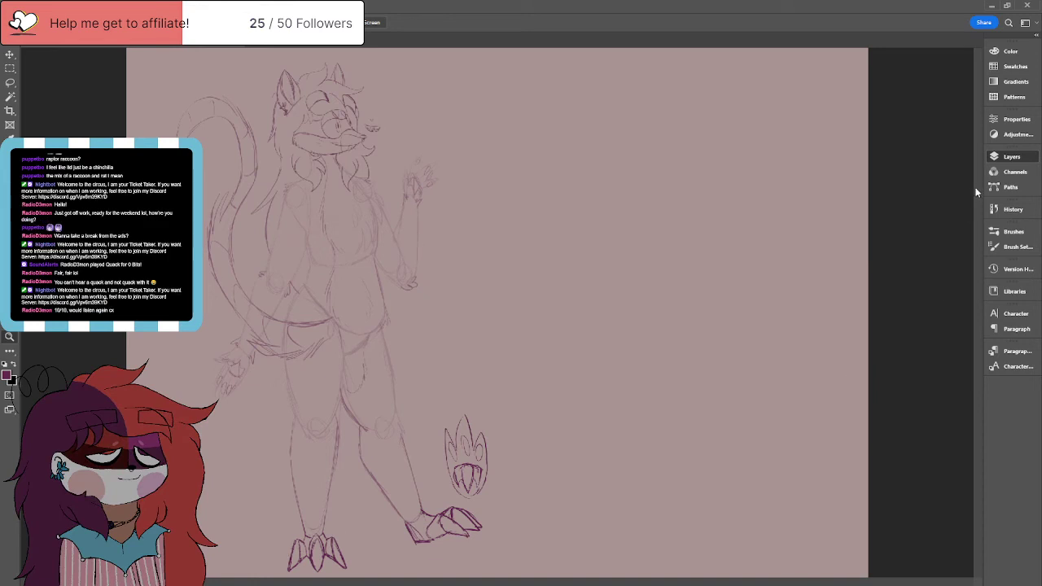
Step: Fade the left character's body, feet and fur-marking sketches to faint guides, keeping the head line sketch at full strength
key(ctrl+shift+z)
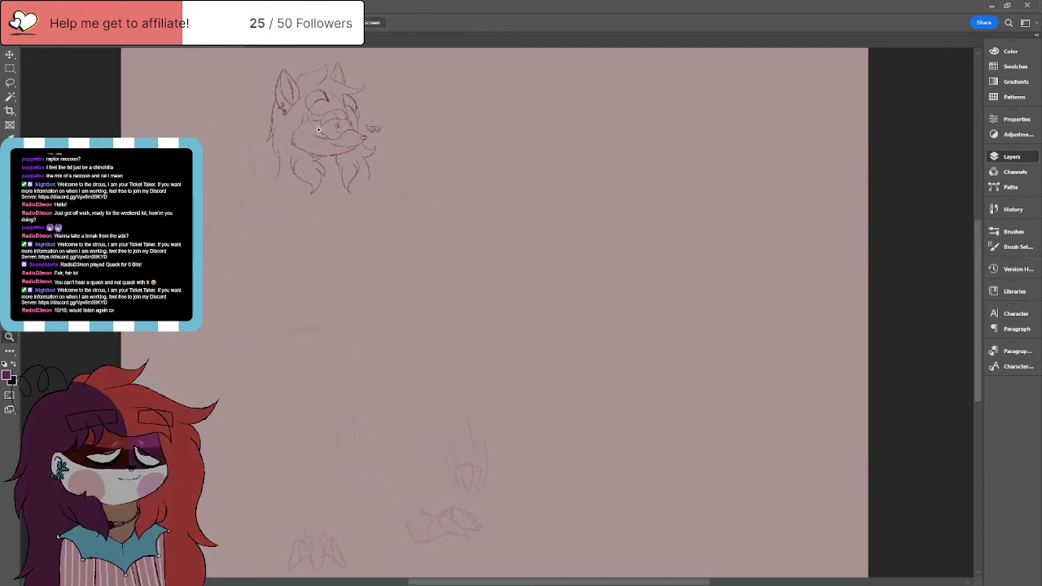
scroll(335, 152, up, 5)
scroll(349, 229, up, 3)
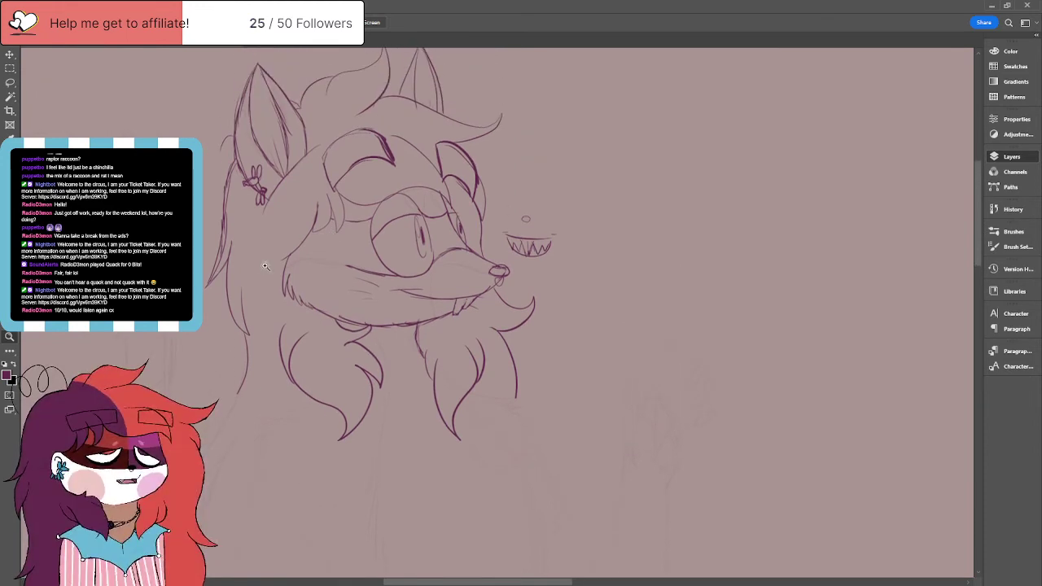
scroll(320, 237, up, 4)
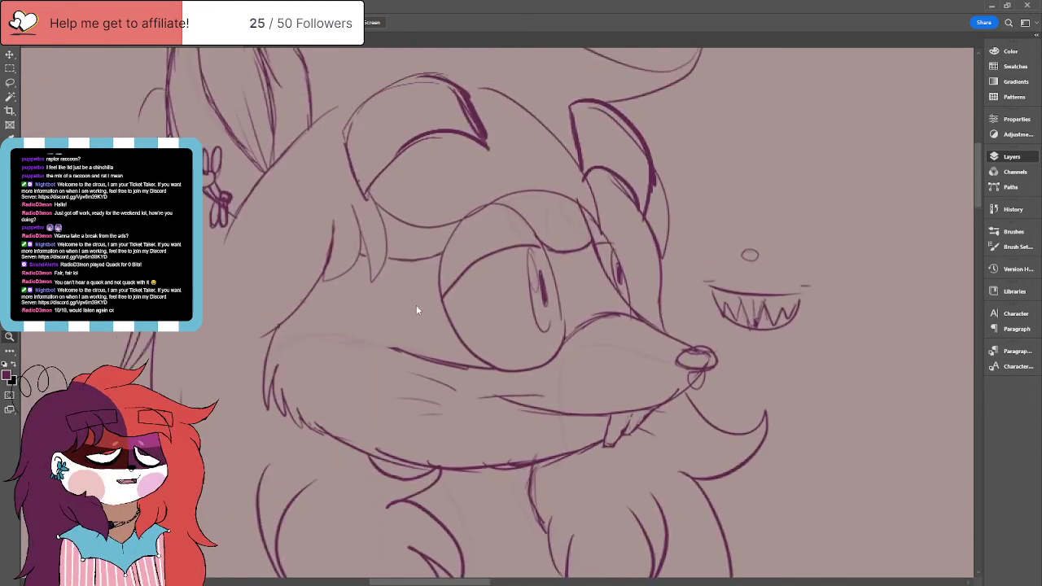
scroll(416, 309, down, 5)
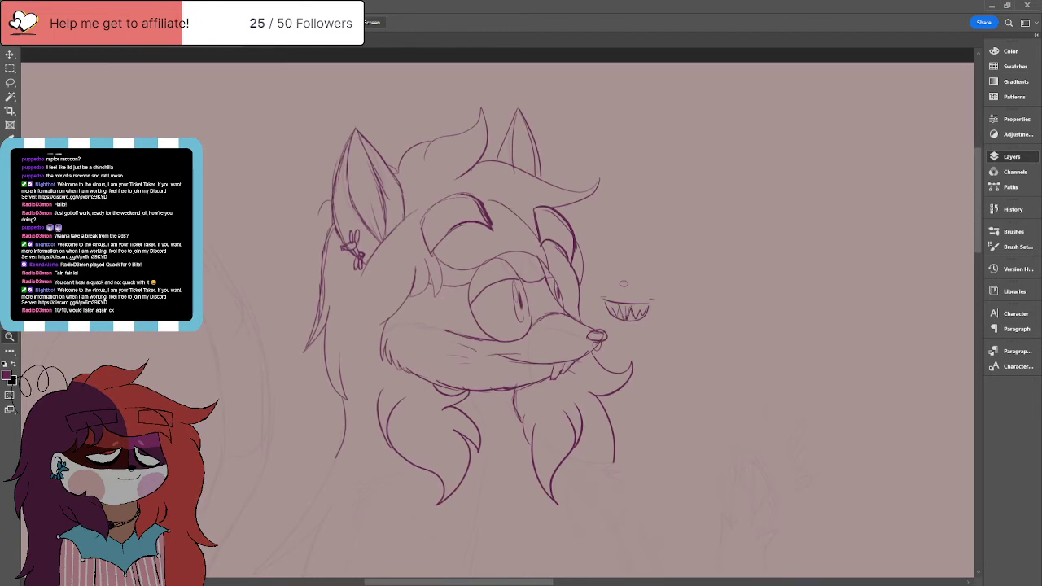
key(e)
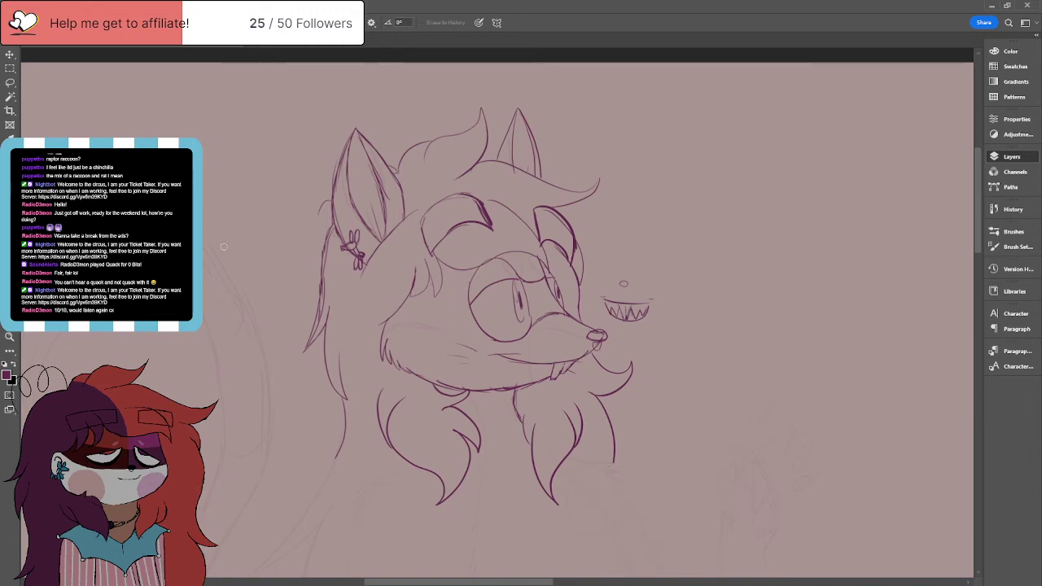
key(b)
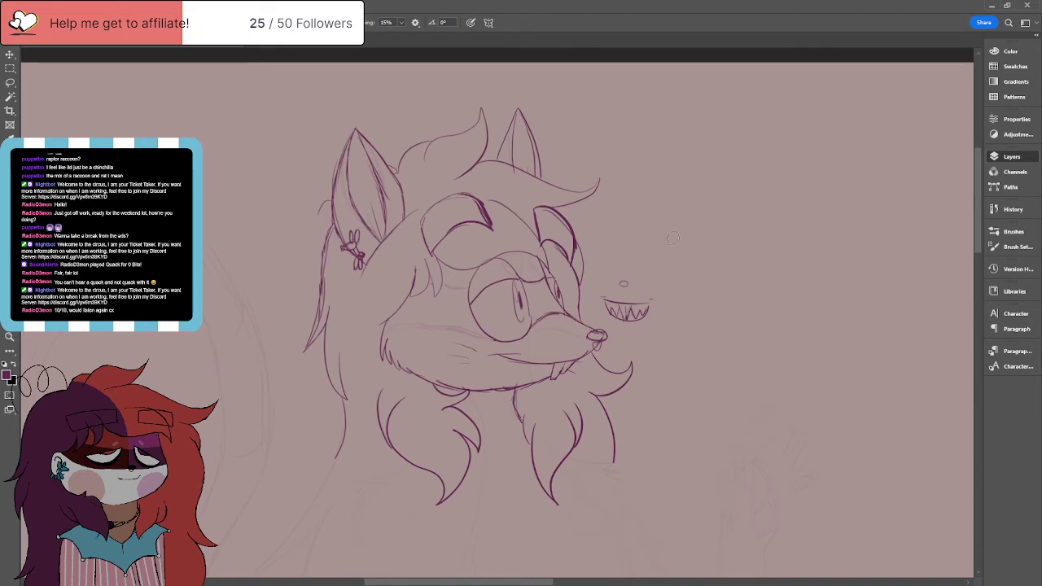
key(e)
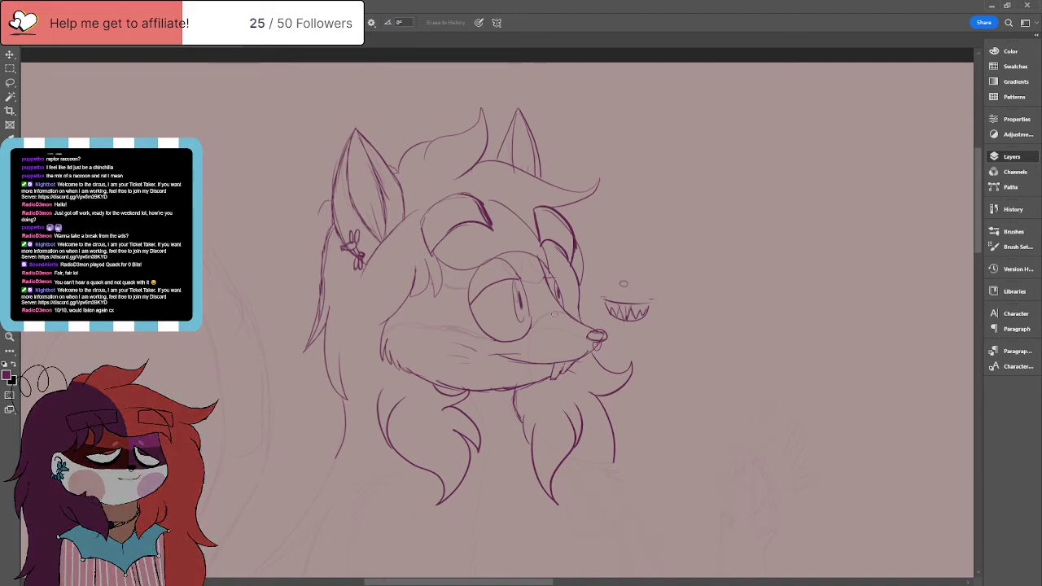
key(b)
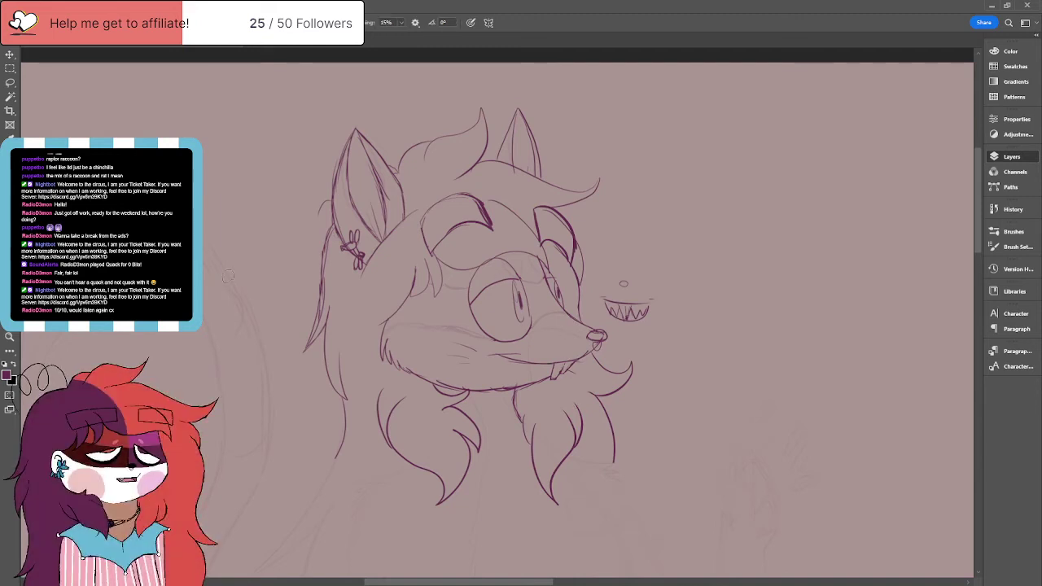
scroll(228, 277, down, 5)
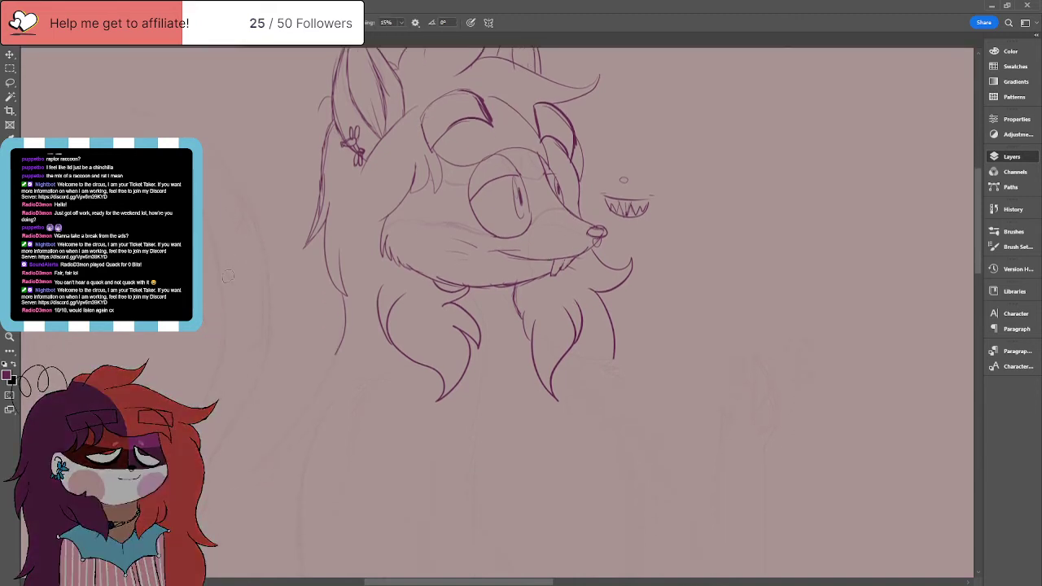
scroll(228, 277, up, 3)
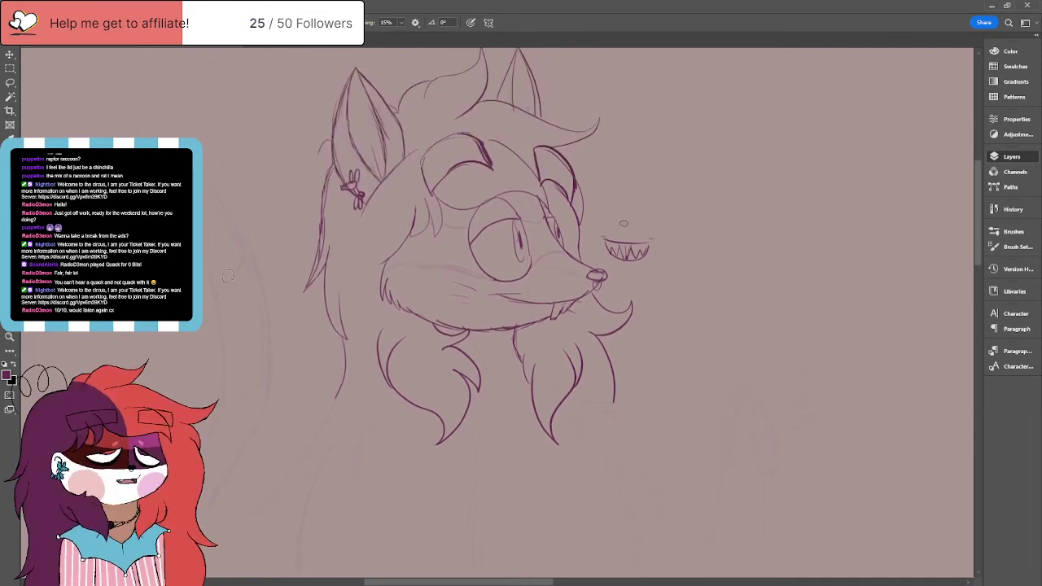
Step: Select the small toothy grin doodle beside the snout, shrink it and move it farther away from the head
key(l)
mouse_move(625, 210)
mouse_down()
mouse_move(607, 266)
mouse_move(656, 214)
mouse_up()
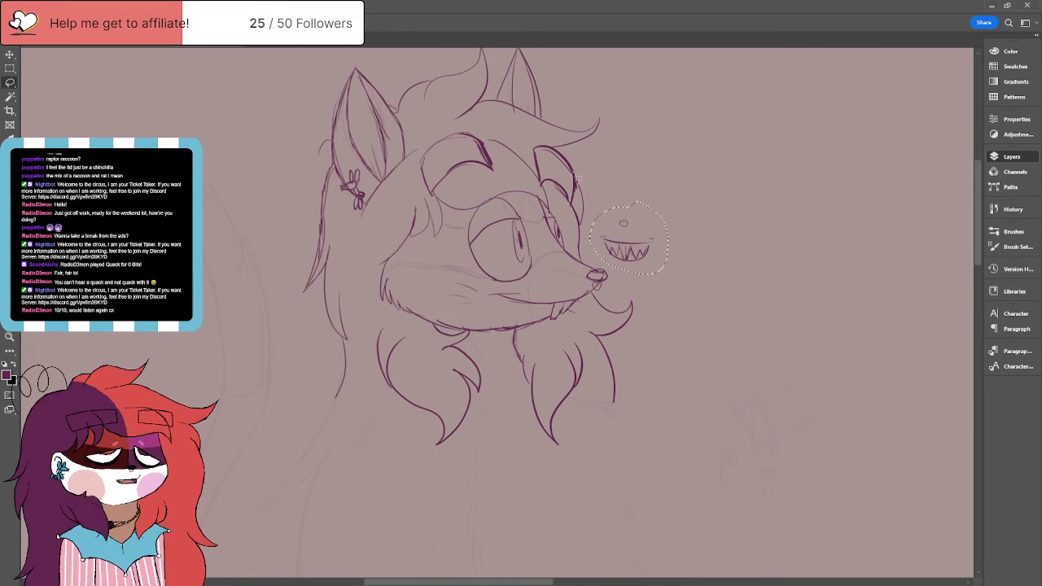
key(ctrl+t)
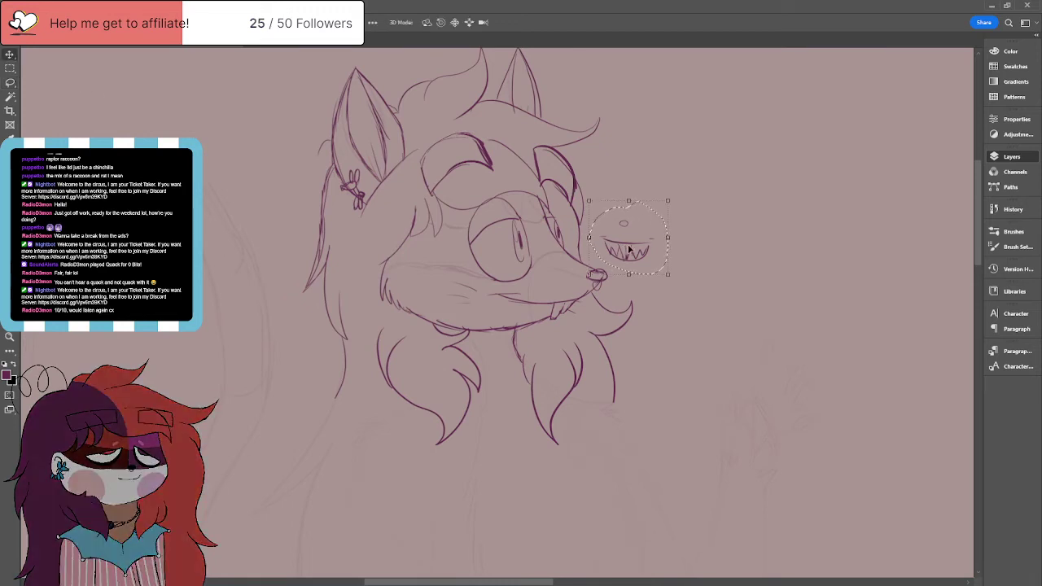
drag(640, 242, 700, 173)
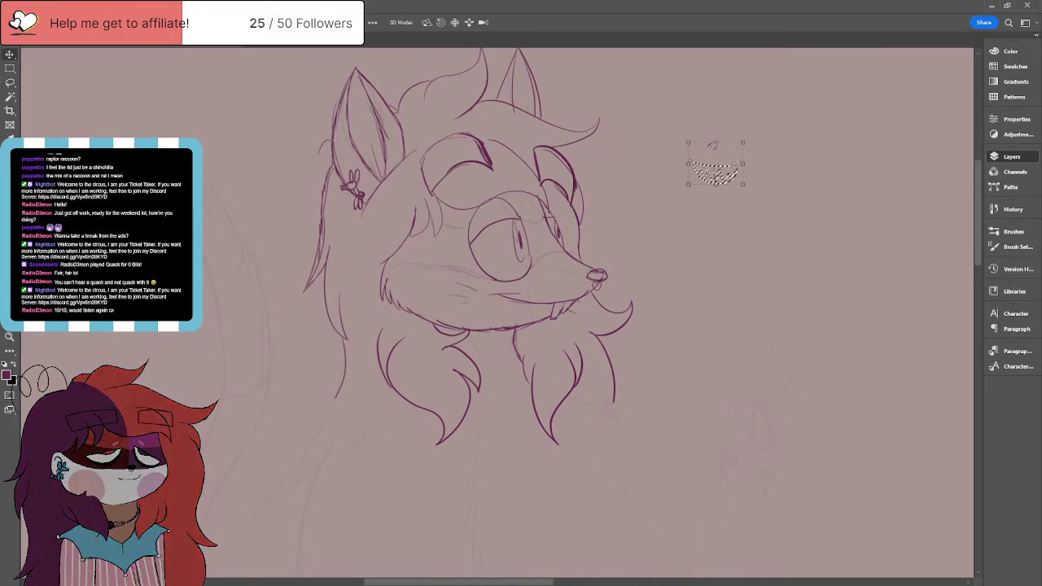
key(Return)
key(ctrl+d)
key(b)
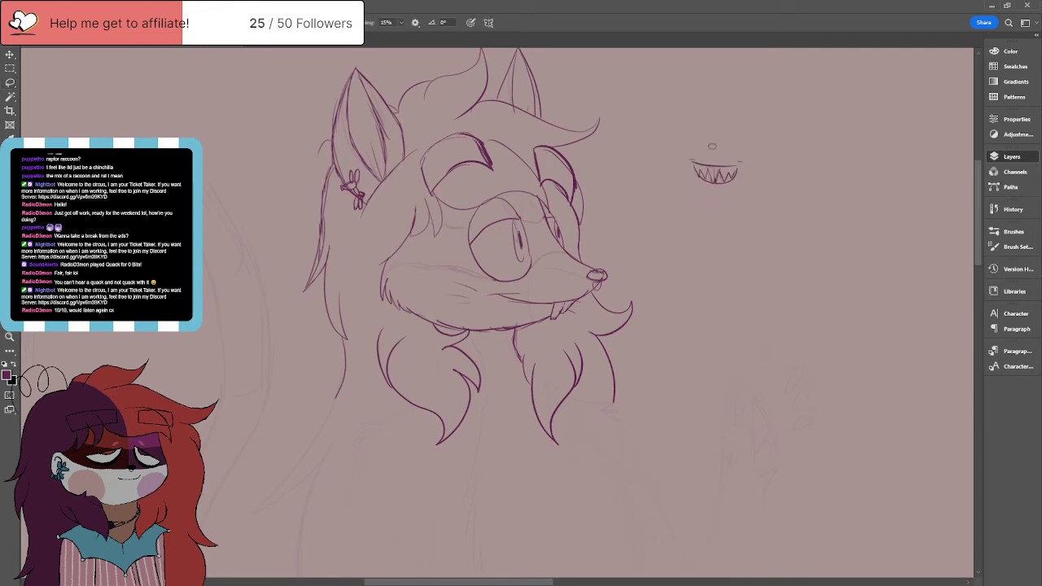
Step: Erase the old earring sketch from the left character's ear and redraw the ear's lower outer edge where it hung
scroll(488, 309, down, 3)
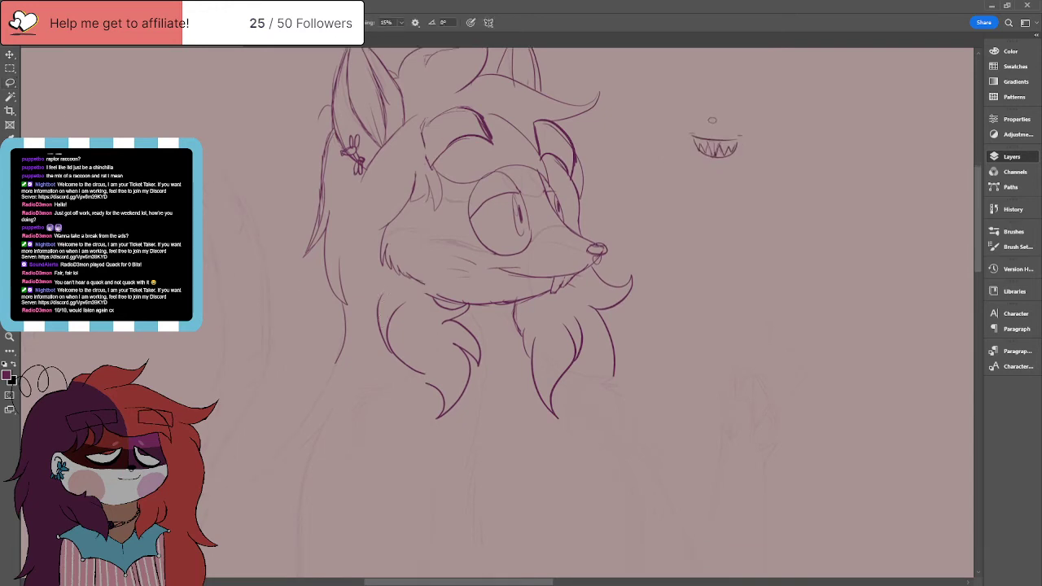
scroll(488, 309, up, 2)
scroll(488, 309, down, 2)
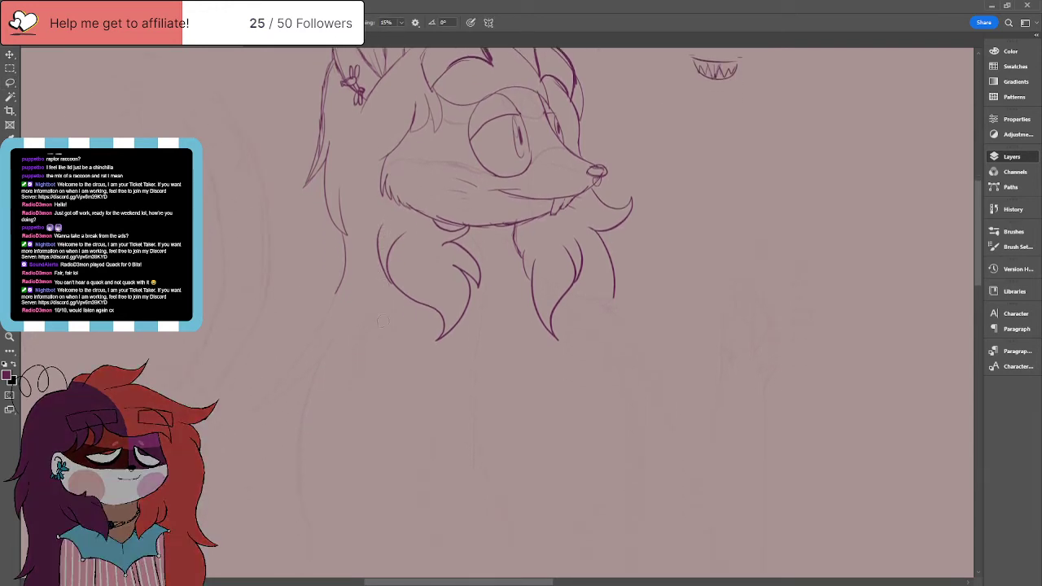
scroll(489, 310, up, 3)
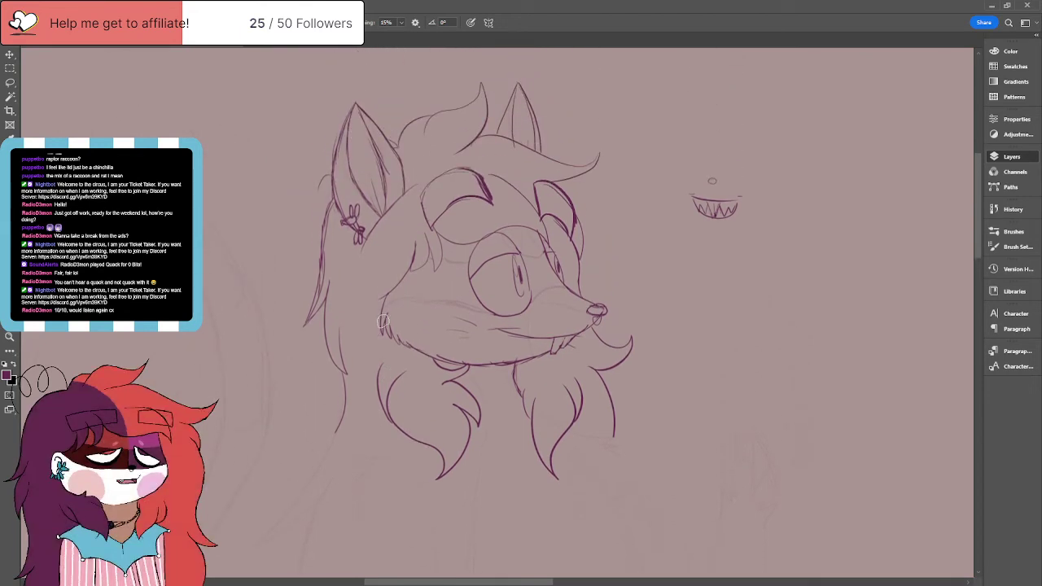
key(e)
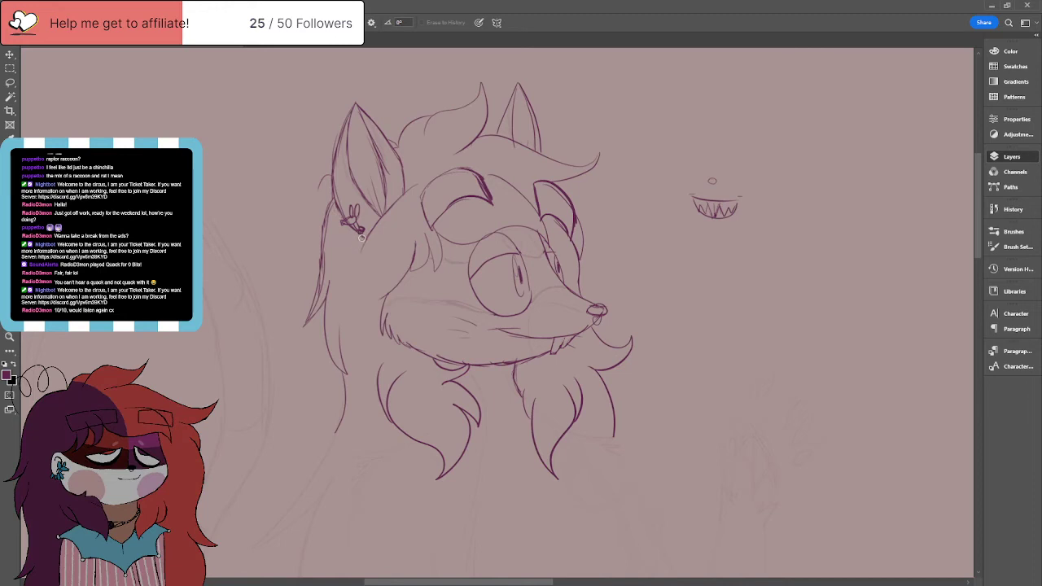
drag(357, 225, 363, 233)
key(b)
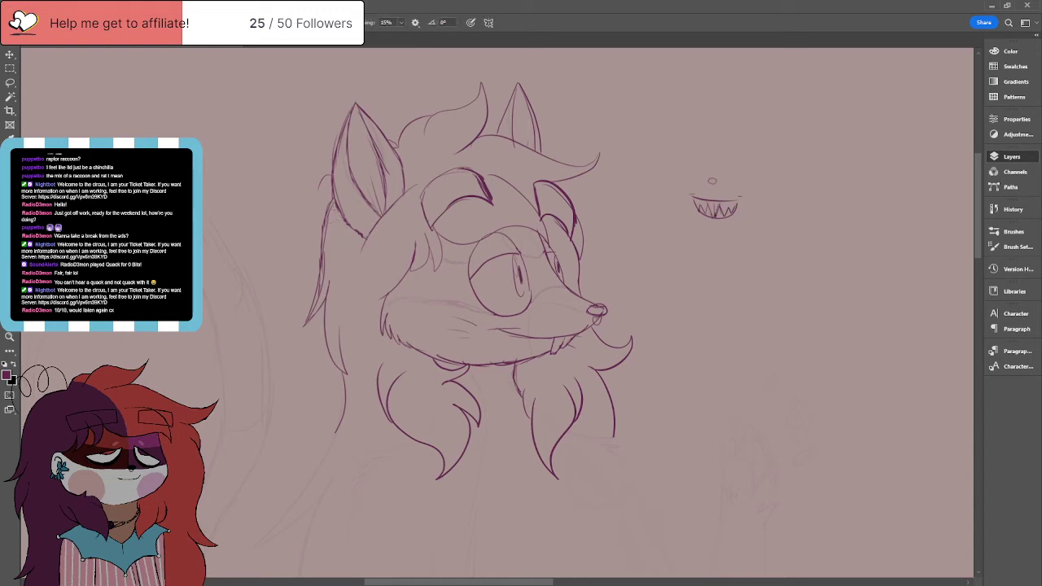
drag(349, 222, 363, 238)
key(e)
key(b)
Step: Try to sketch a new earring on the outer edge of the ear, and undo its strokes
key(ctrl+0)
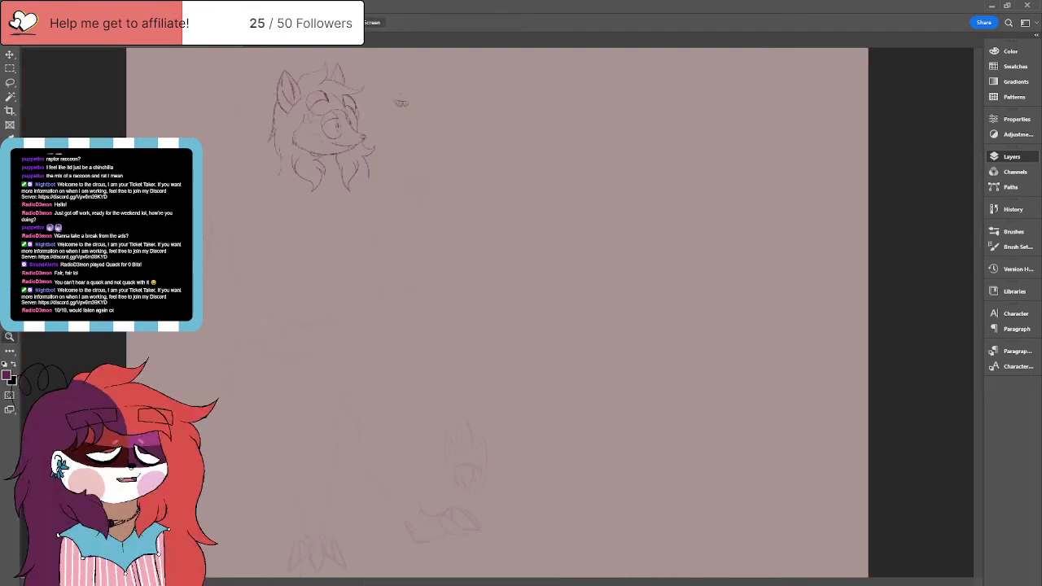
click(296, 86)
drag(295, 86, 350, 87)
key(b)
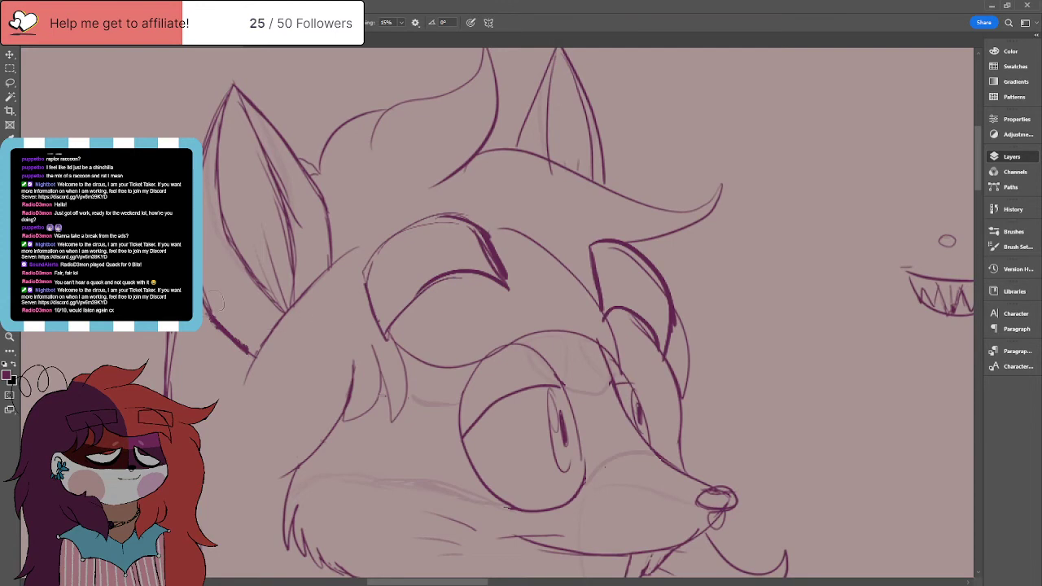
mouse_move(206, 299)
mouse_down()
mouse_move(233, 308)
mouse_move(241, 270)
mouse_move(244, 309)
mouse_move(217, 269)
mouse_move(224, 291)
mouse_up()
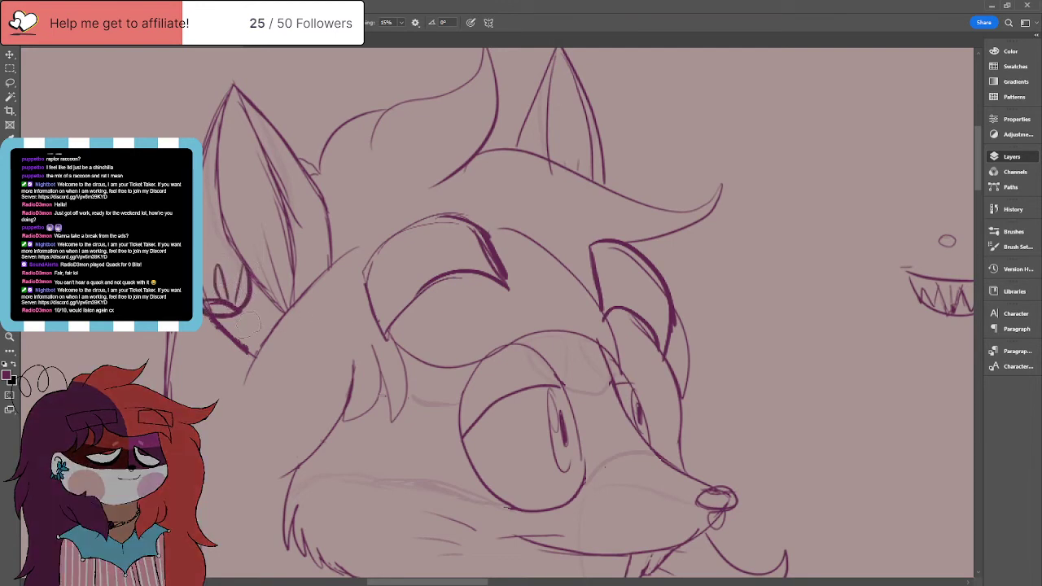
key(ctrl+z)
key(ctrl+z)
key(ctrl+z)
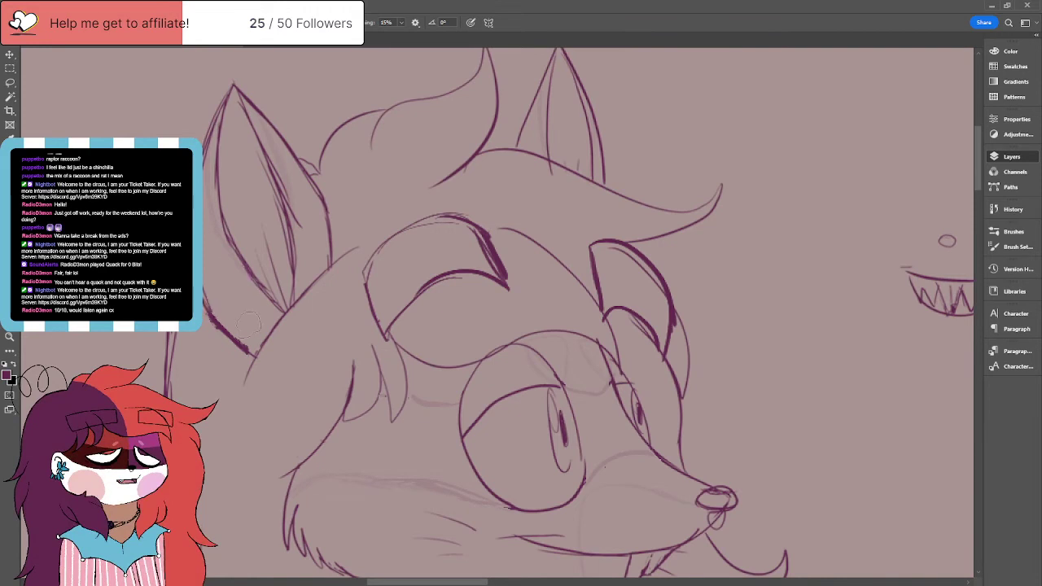
Step: Sketch a balloon-animal earring with rounded segments hanging at the lower edge of the left character's ear
mouse_move(242, 329)
mouse_down()
mouse_move(237, 359)
mouse_move(241, 326)
mouse_move(259, 358)
mouse_up()
mouse_move(249, 308)
mouse_down()
mouse_move(266, 301)
mouse_move(256, 287)
mouse_move(267, 294)
mouse_move(235, 262)
mouse_move(260, 257)
mouse_move(241, 298)
mouse_move(241, 268)
mouse_move(276, 303)
mouse_up()
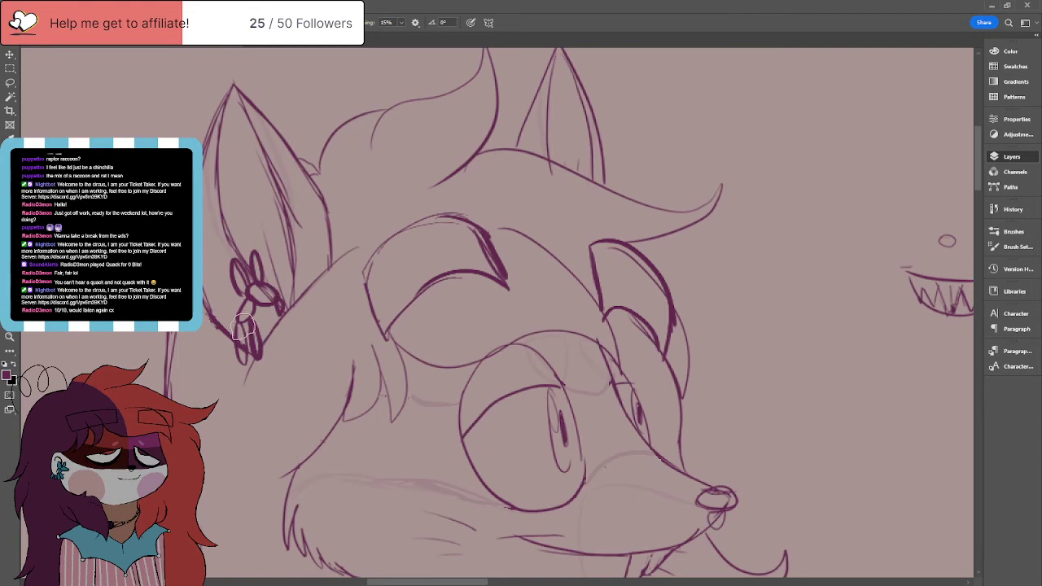
drag(220, 326, 225, 360)
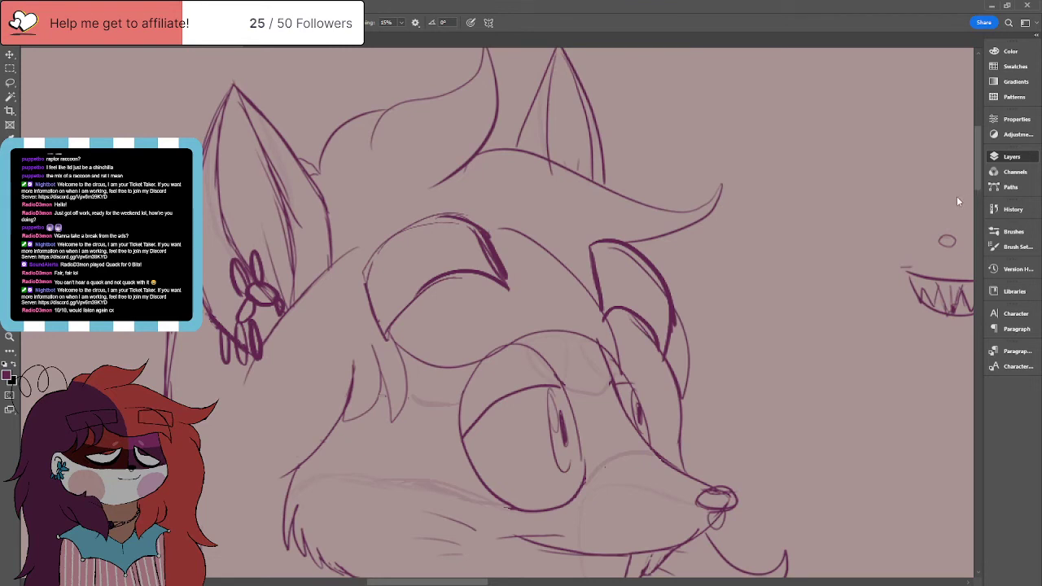
Step: Recolour the earring sketch to violet with Hue/Saturation and lower its opacity to a faint guide
key(5)
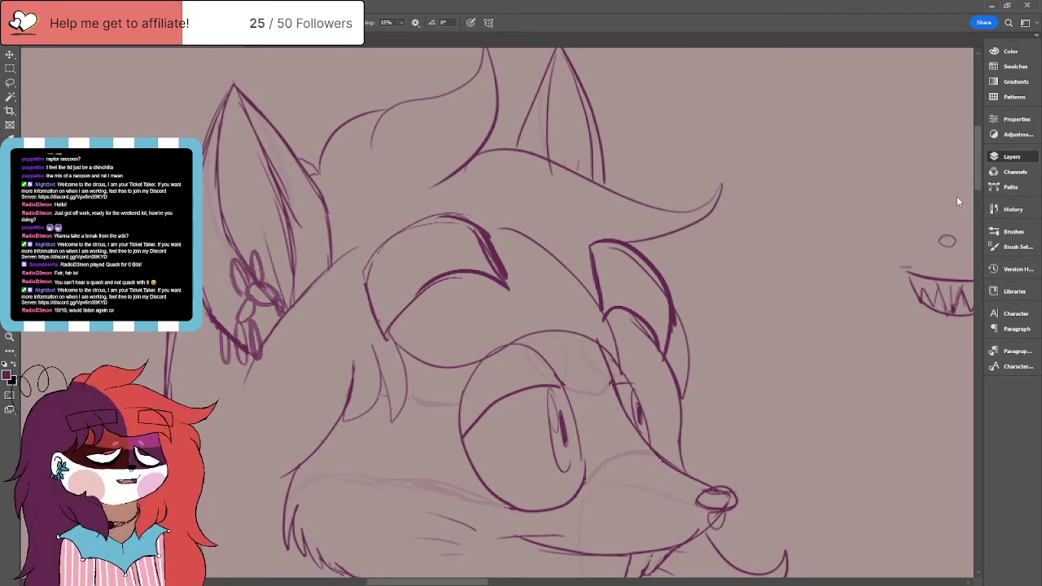
key(0)
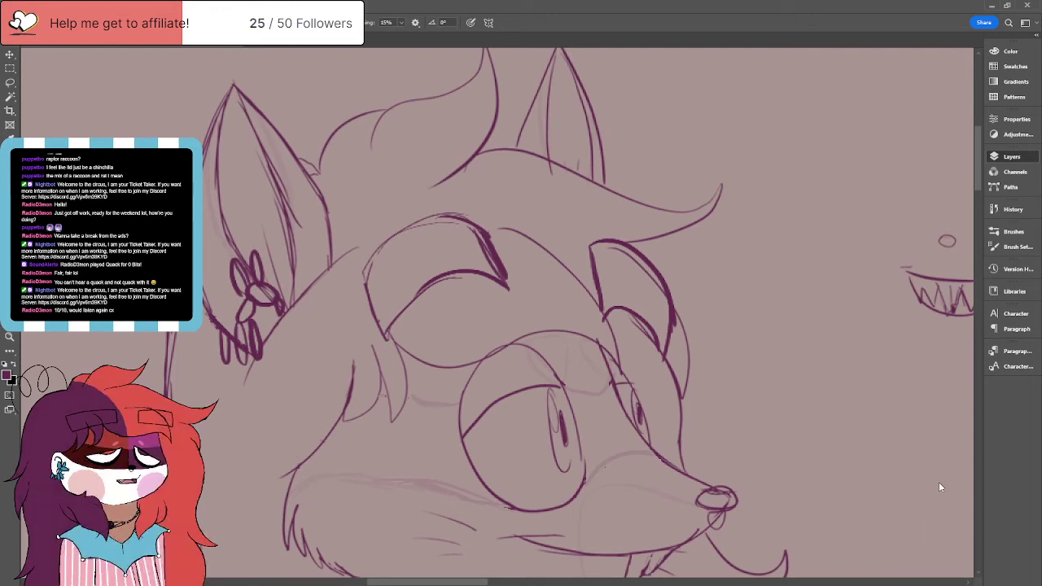
key(ctrl+u)
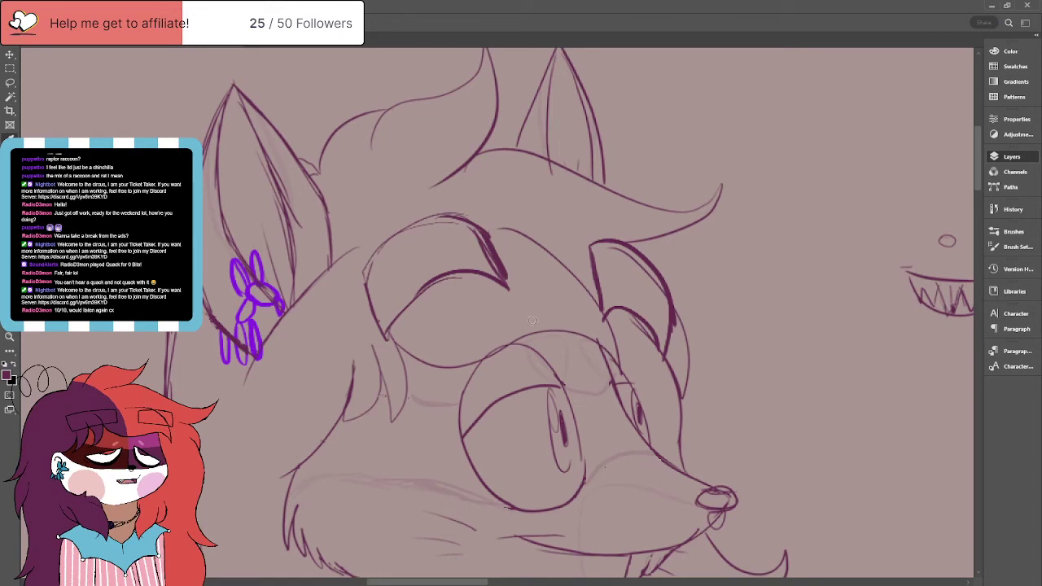
key(shift+Up)
key(shift+Up)
key(shift+Up)
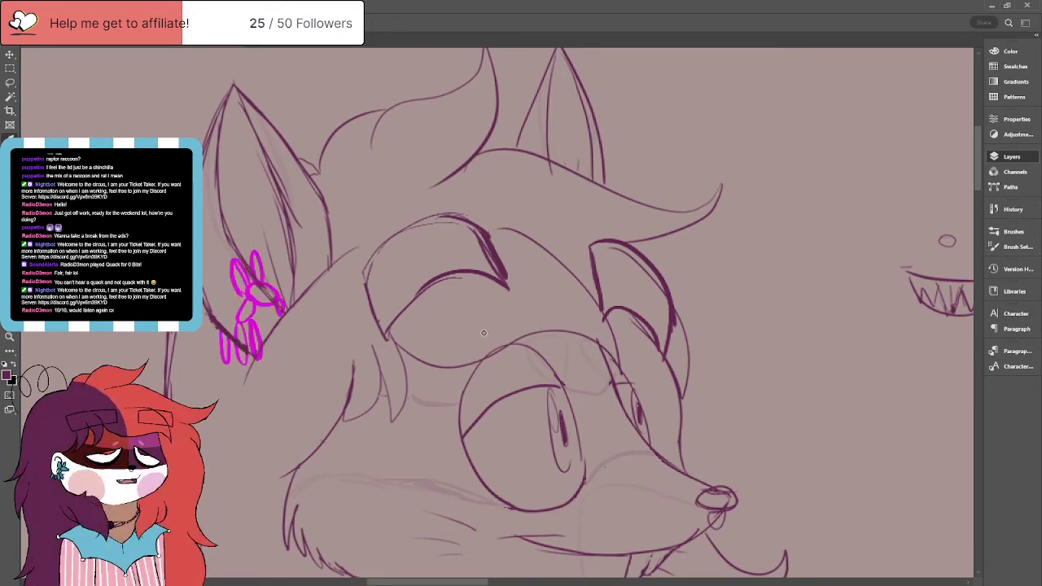
key(shift+Up)
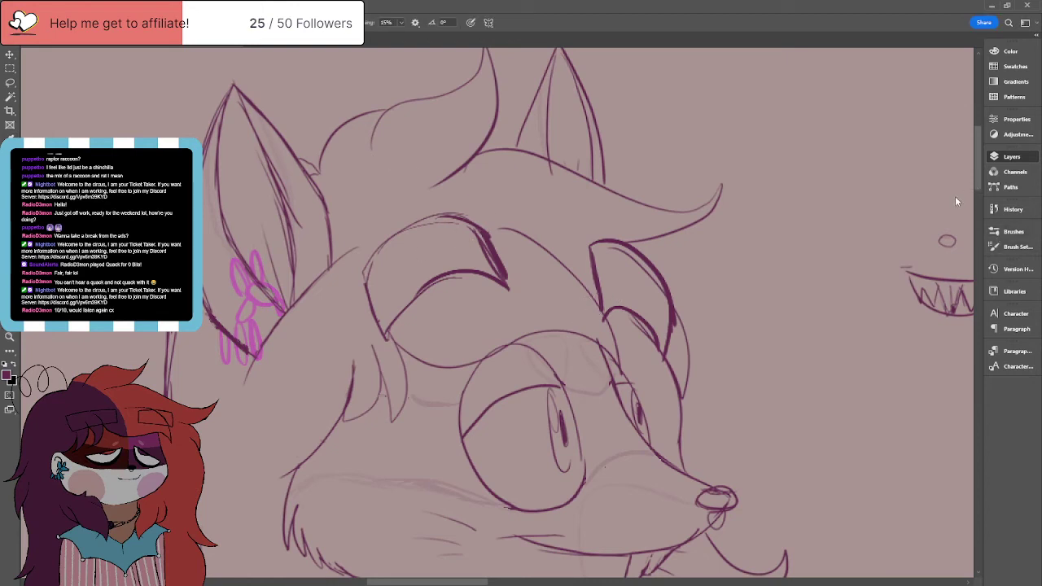
key(shift+Up)
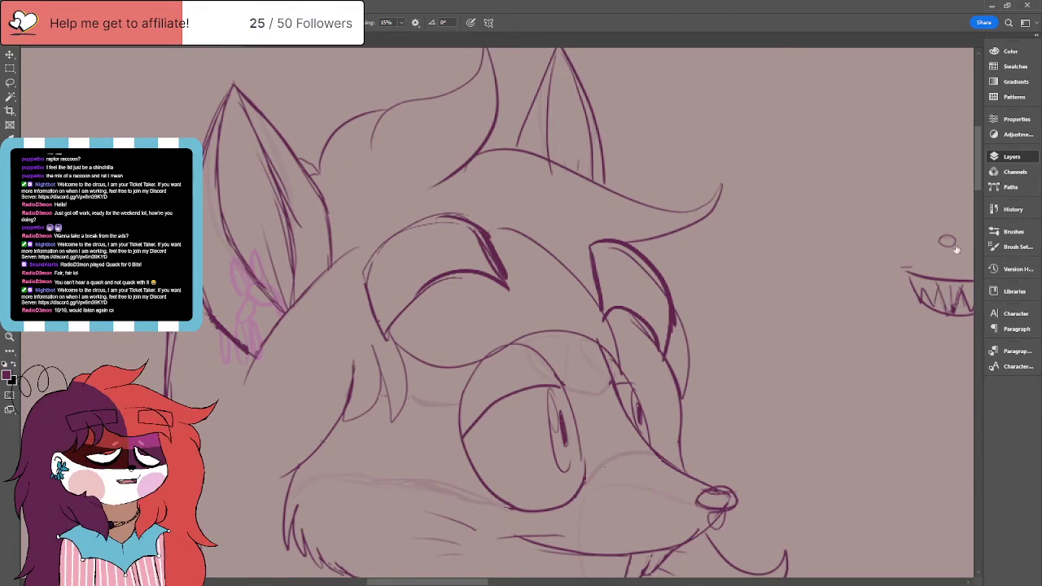
click(906, 265)
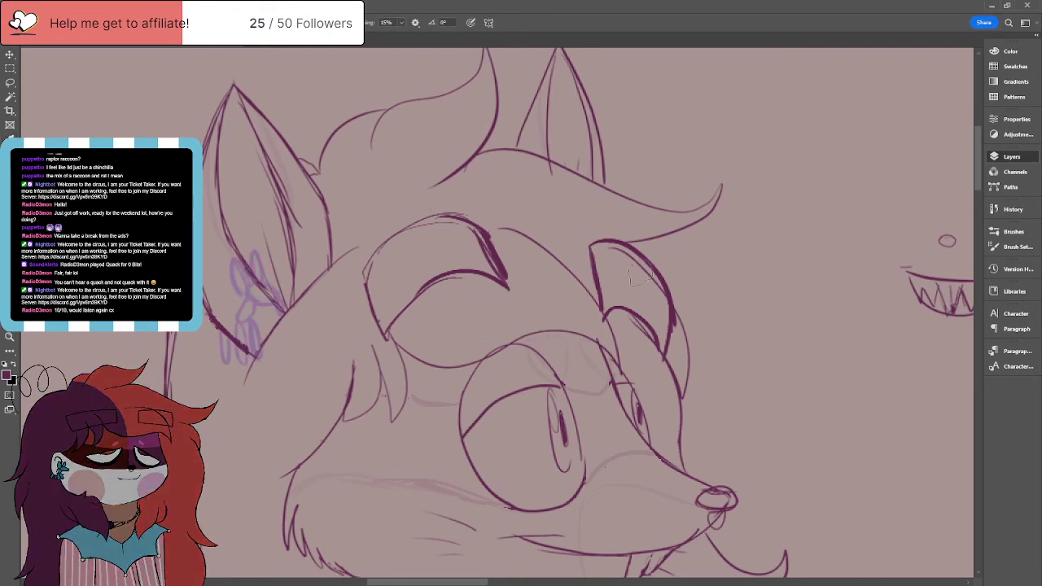
Step: Sketch a faint violet beaded necklace with a larger oval centrepiece around the neck, between the long chest-fur locks
scroll(642, 320, up, 2)
scroll(642, 320, down, 10)
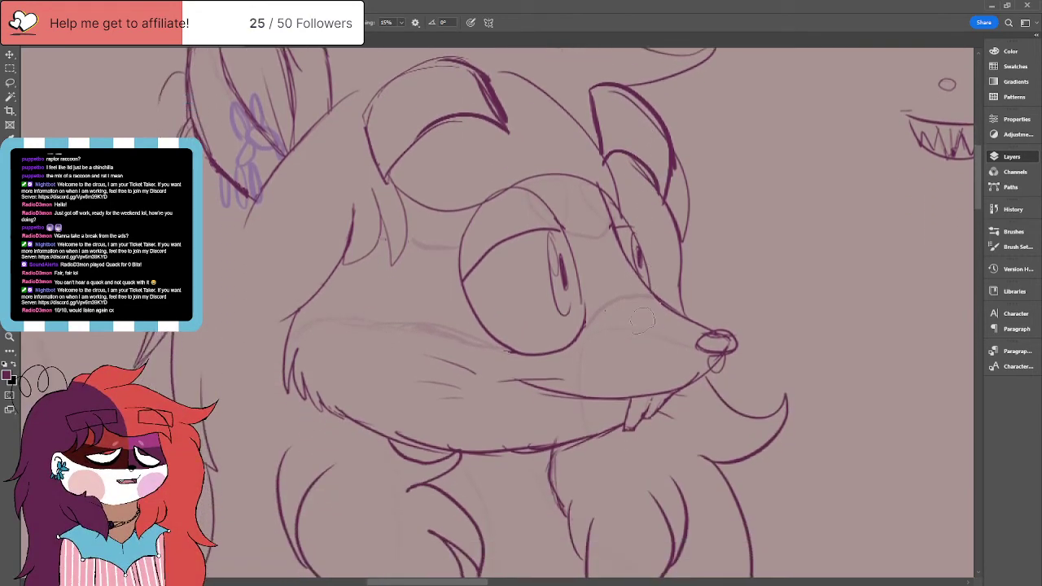
scroll(642, 320, down, 4)
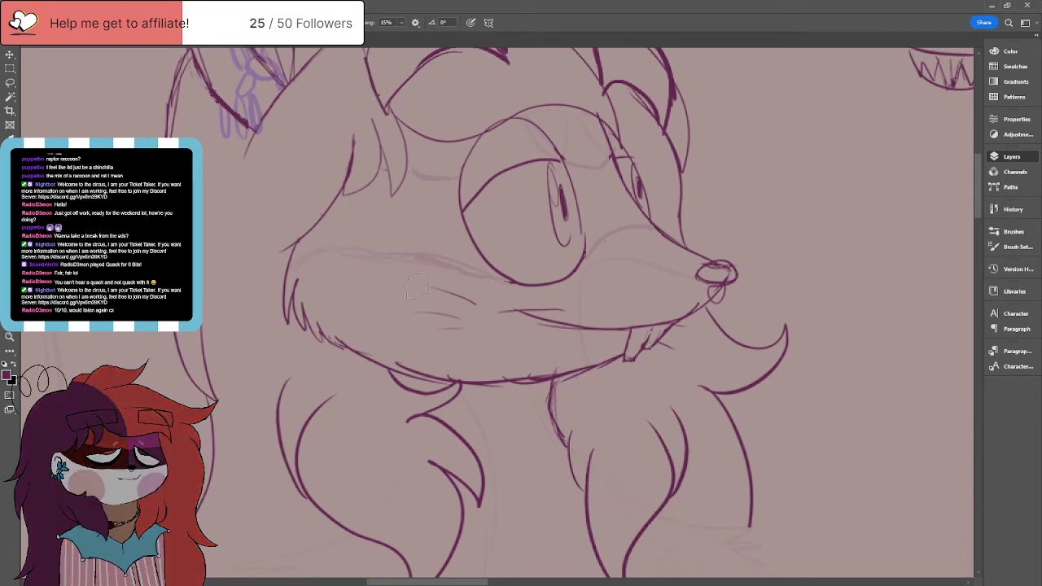
scroll(417, 286, down, 8)
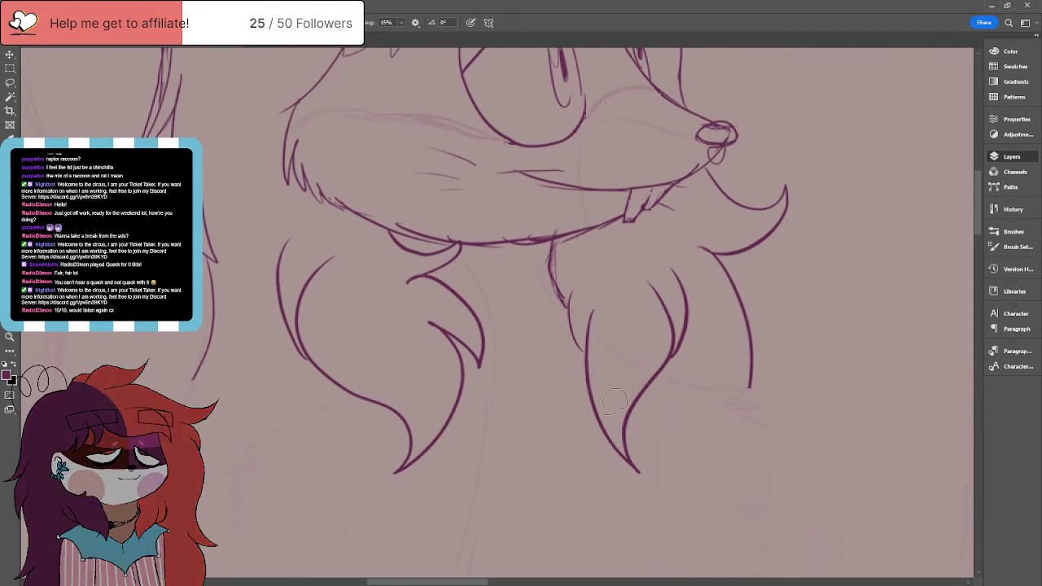
mouse_move(482, 341)
mouse_down()
mouse_move(522, 356)
mouse_move(493, 328)
mouse_move(462, 320)
mouse_move(513, 357)
mouse_move(501, 337)
mouse_move(501, 359)
mouse_move(506, 339)
mouse_move(476, 326)
mouse_move(487, 346)
mouse_move(528, 335)
mouse_move(534, 356)
mouse_move(574, 312)
mouse_move(573, 286)
mouse_move(559, 276)
mouse_move(570, 307)
mouse_up()
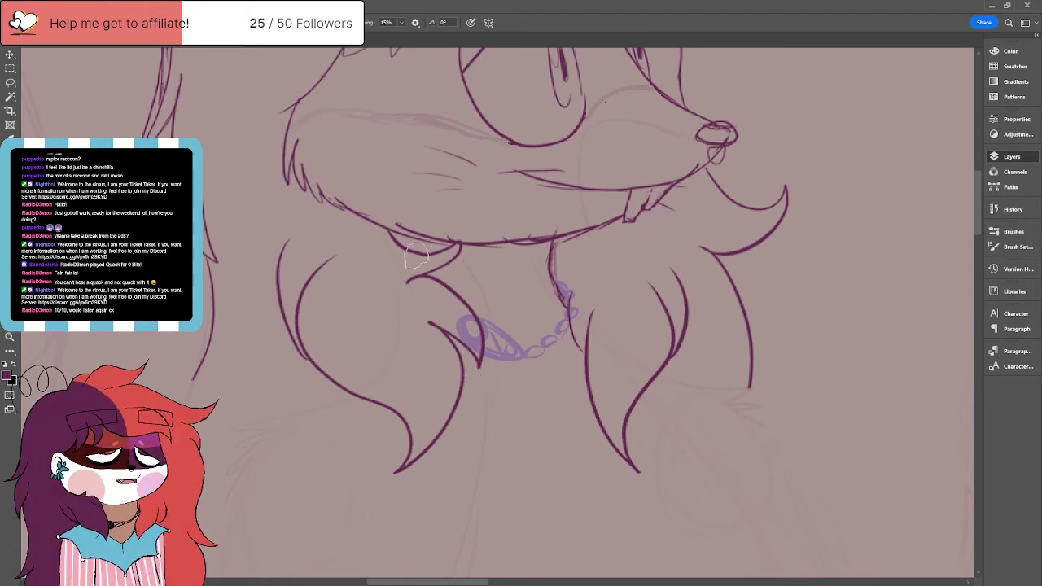
drag(374, 335, 401, 276)
mouse_move(456, 329)
mouse_down()
mouse_move(431, 308)
mouse_move(421, 314)
mouse_move(423, 294)
mouse_move(401, 296)
mouse_move(416, 312)
mouse_move(430, 305)
mouse_move(393, 254)
mouse_up()
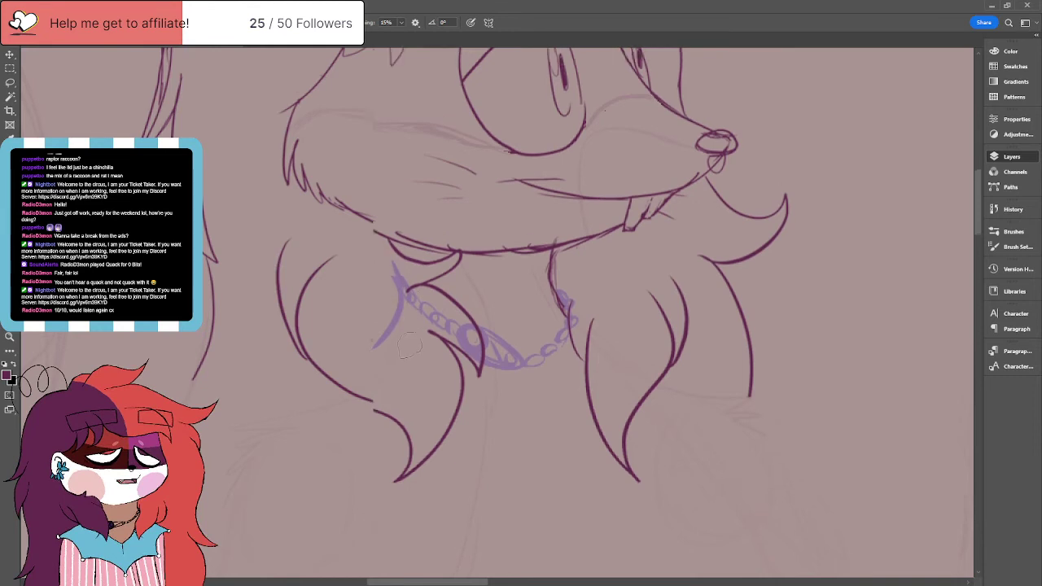
scroll(409, 346, up, 5)
scroll(409, 346, down, 4)
click(10, 338)
key(ctrl+0)
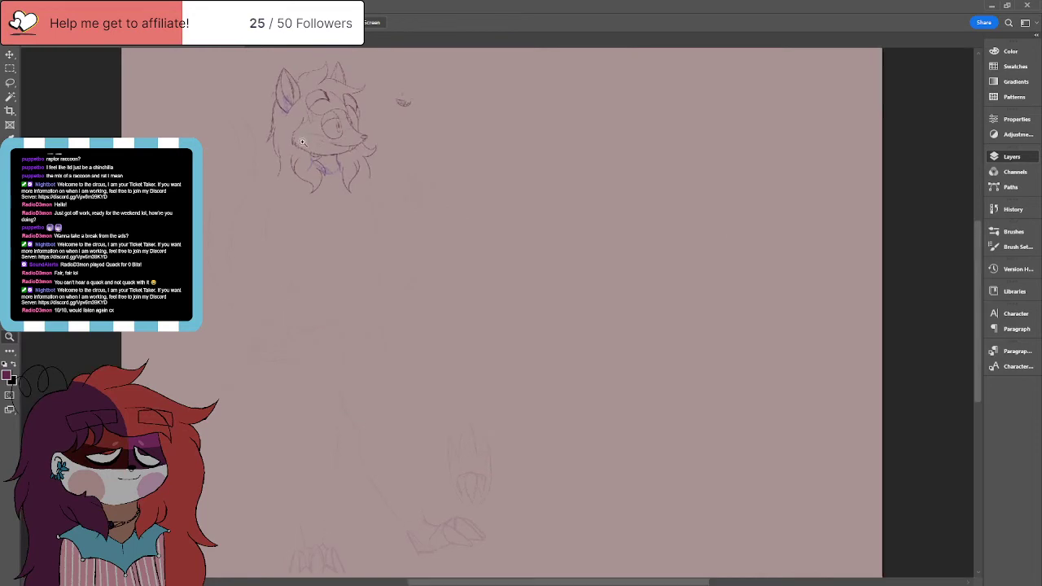
Step: Sketch a wide violet jester collar around the neck, with pointed tips, scalloped edges and fold lines radiating from the neckline
click(302, 142)
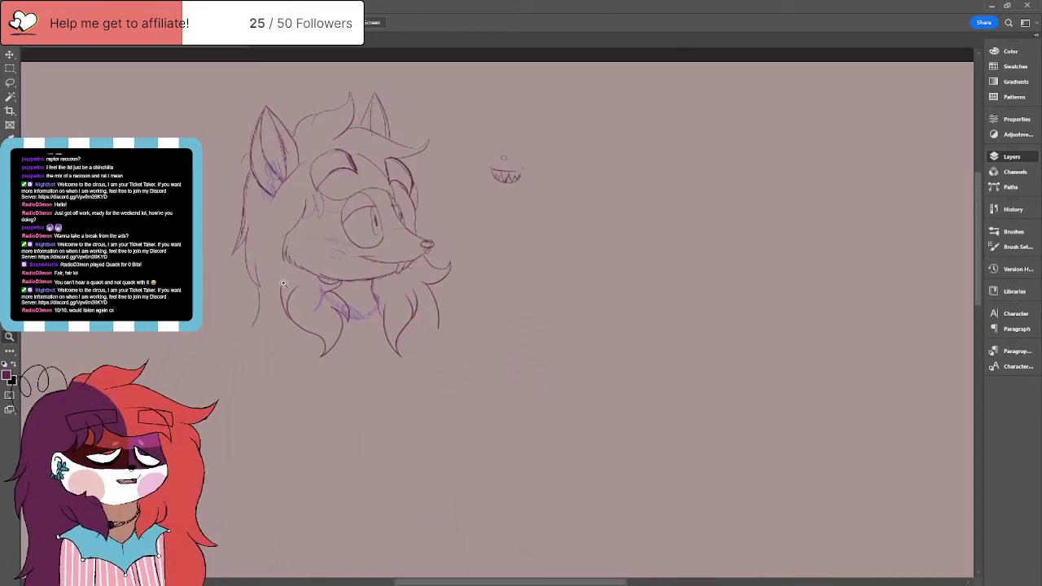
click(283, 283)
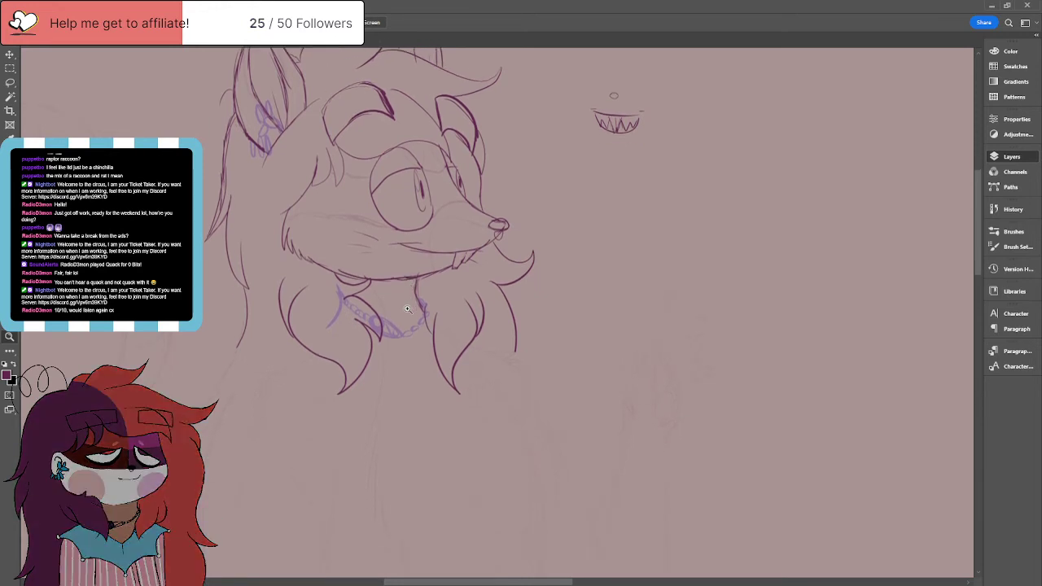
scroll(407, 309, down, 2)
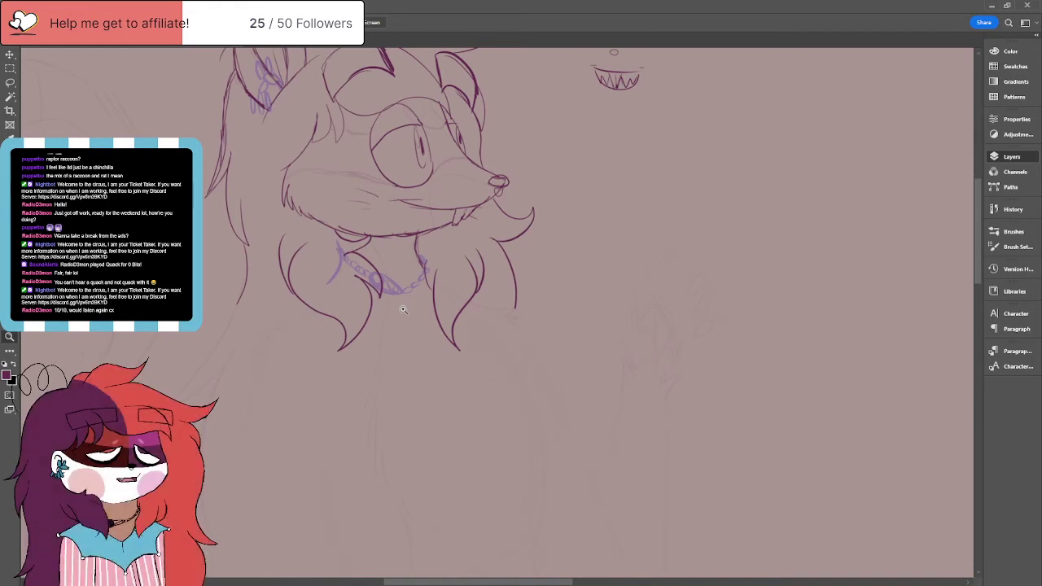
key(b)
mouse_move(334, 278)
mouse_down()
mouse_move(398, 307)
mouse_move(430, 300)
mouse_up()
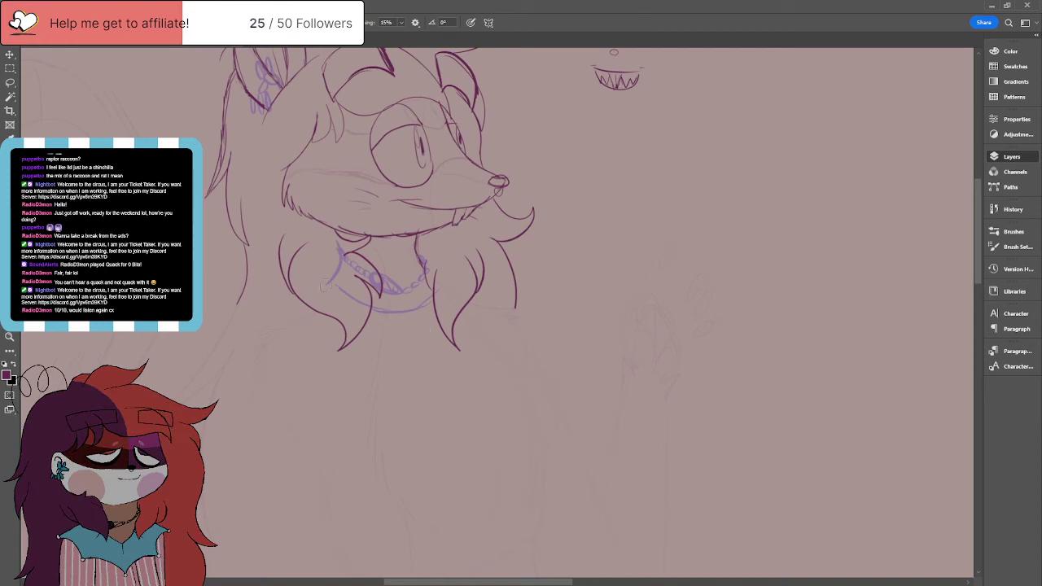
mouse_move(329, 285)
mouse_down()
mouse_move(236, 288)
mouse_move(261, 344)
mouse_move(307, 361)
mouse_up()
mouse_move(254, 305)
mouse_down()
mouse_move(294, 399)
mouse_move(396, 453)
mouse_move(506, 447)
mouse_move(495, 430)
mouse_move(546, 342)
mouse_up()
mouse_move(429, 280)
mouse_down()
mouse_move(521, 266)
mouse_move(523, 336)
mouse_up()
drag(344, 311, 293, 384)
drag(403, 313, 395, 430)
drag(474, 415, 414, 311)
drag(528, 340, 443, 303)
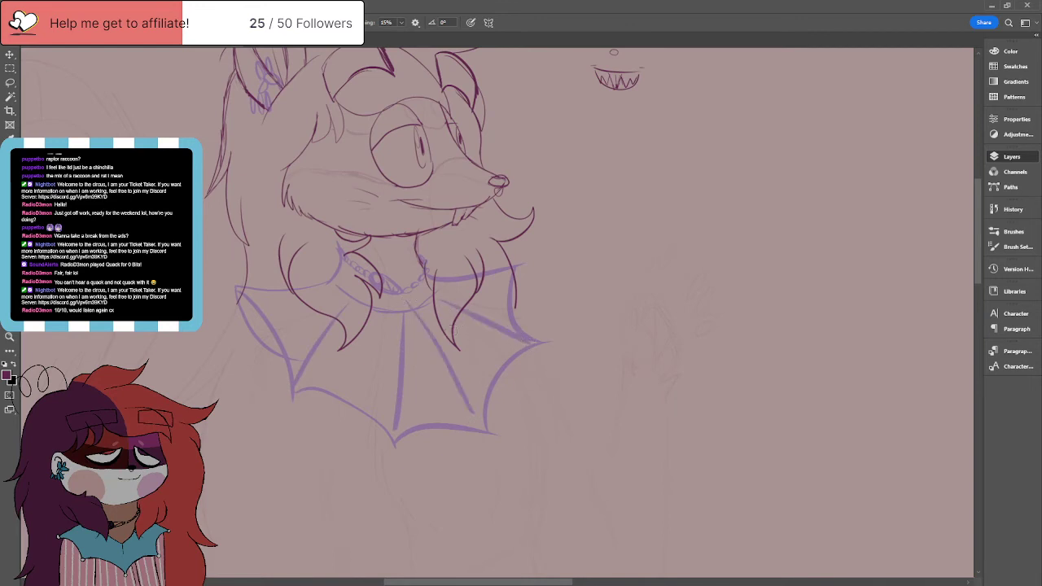
Step: Draw a small round bell on each collar point and thicken the neckline, erasing the stray strokes at its front
drag(241, 283, 229, 295)
drag(292, 392, 293, 394)
drag(396, 438, 398, 441)
drag(489, 424, 490, 426)
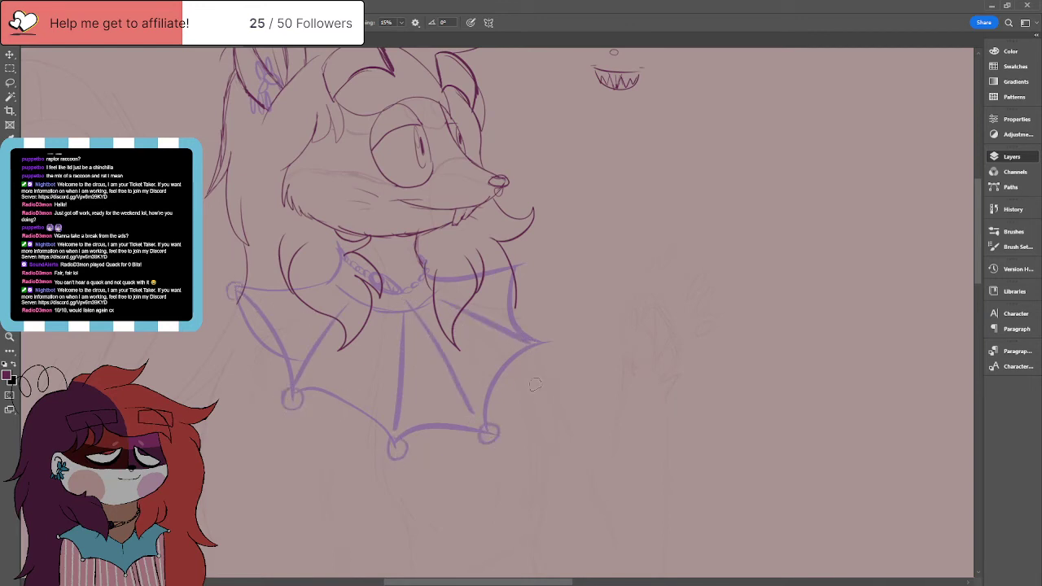
drag(539, 335, 540, 337)
drag(522, 260, 522, 263)
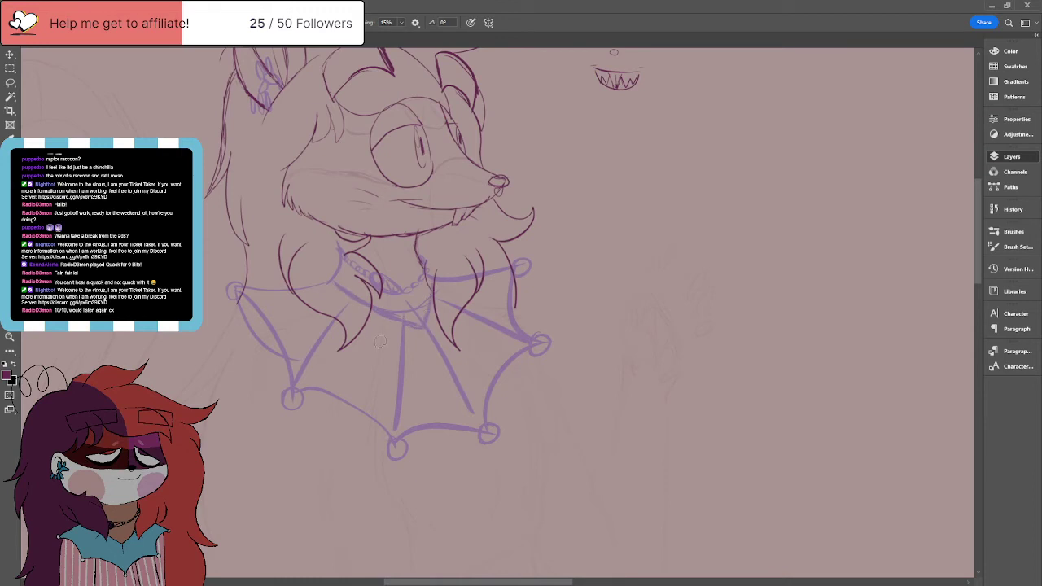
key(e)
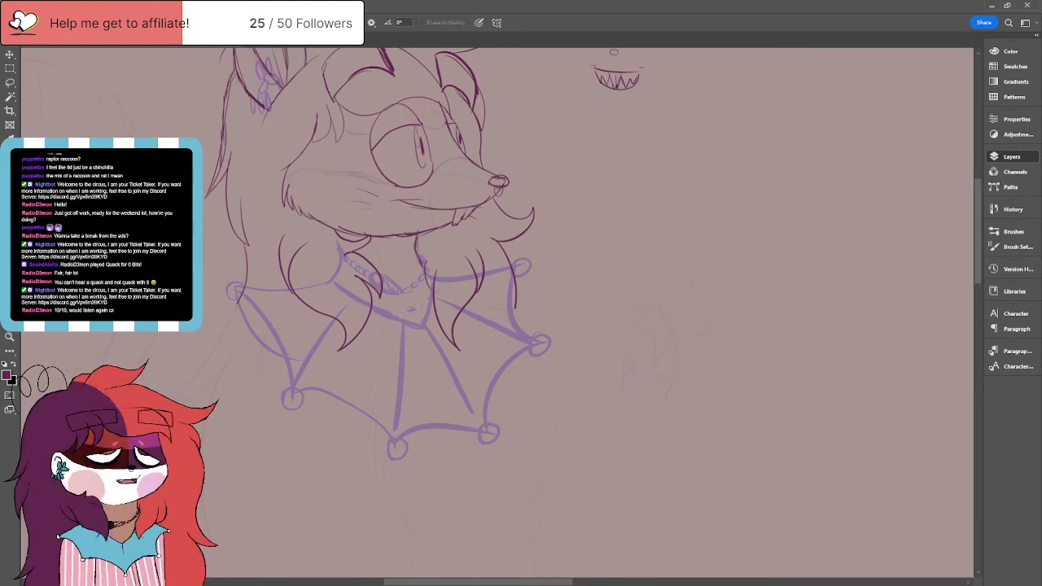
key(b)
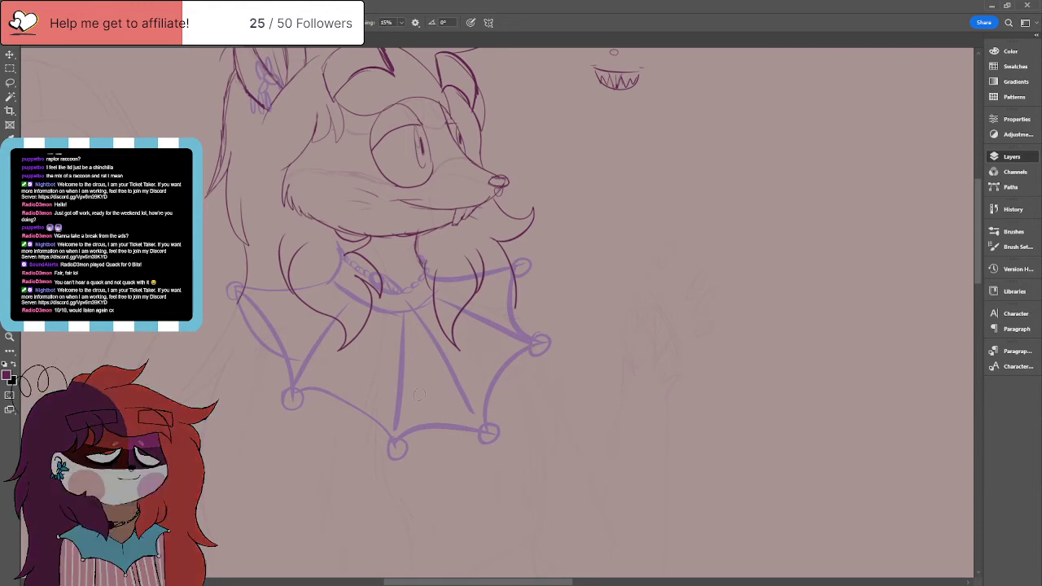
Step: Sketch a round blush marking on the cheek and a curved dividing line through the hair down the forehead
scroll(418, 394, down, 5)
scroll(419, 395, down, 2)
scroll(418, 394, up, 10)
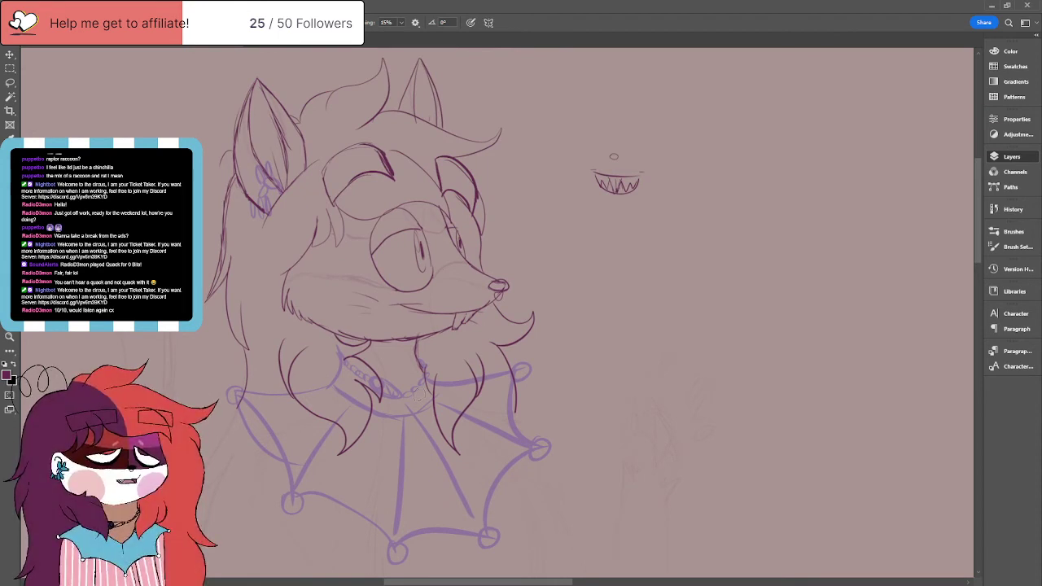
drag(371, 285, 383, 286)
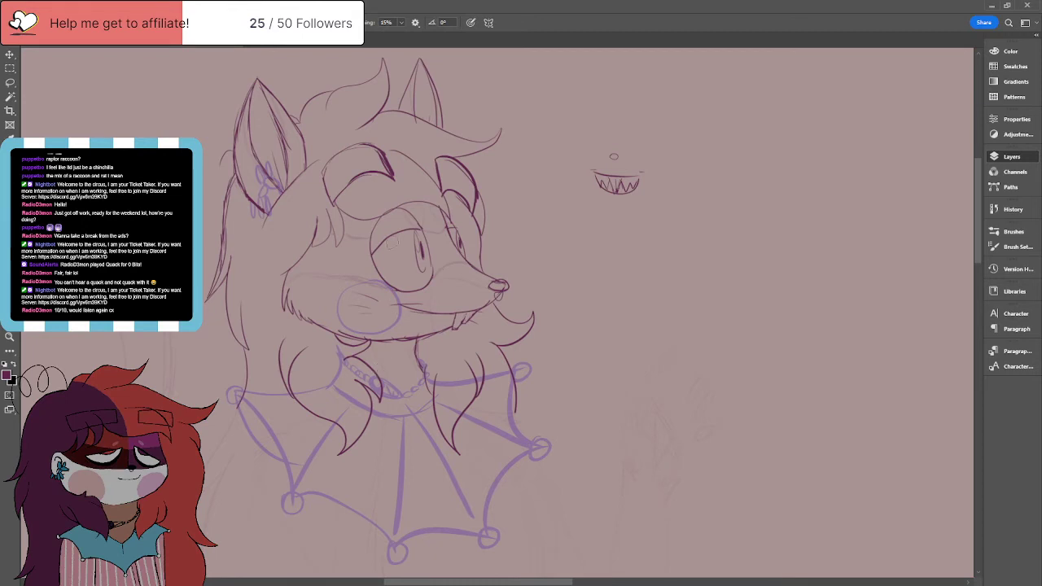
scroll(391, 243, down, 1)
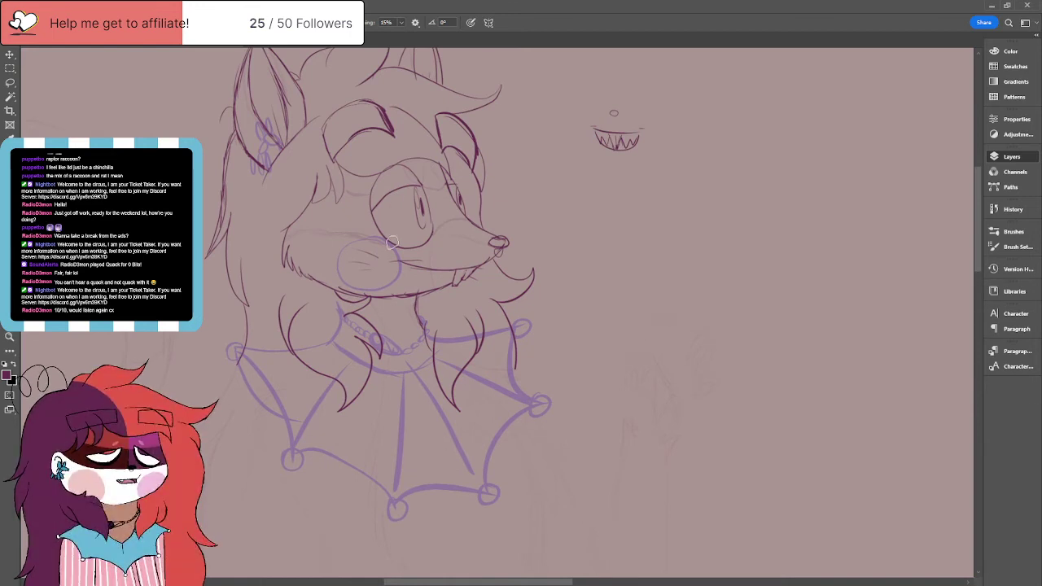
scroll(392, 241, up, 3)
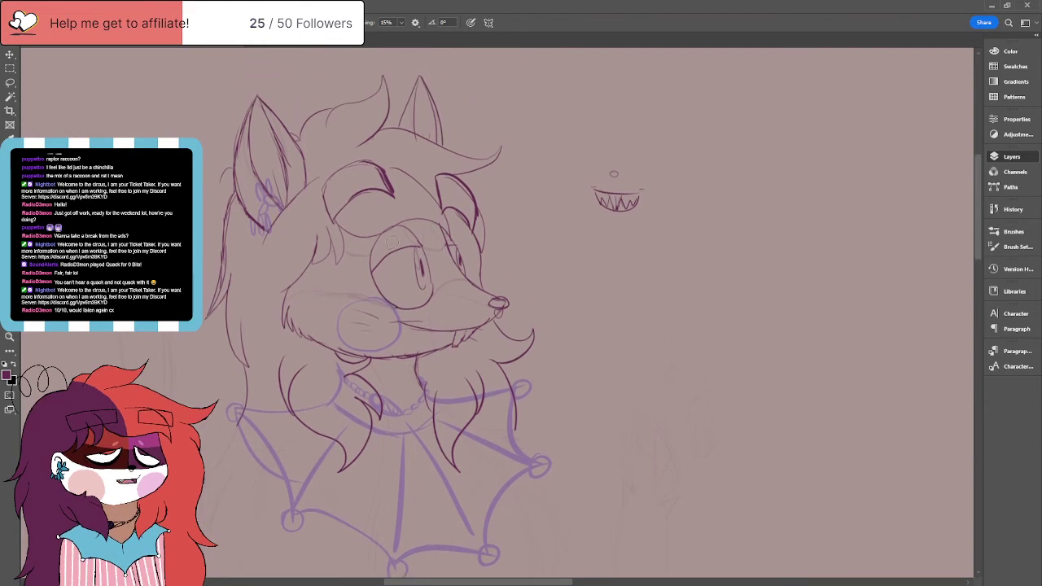
mouse_move(318, 130)
mouse_down()
mouse_move(378, 142)
mouse_move(417, 203)
mouse_up()
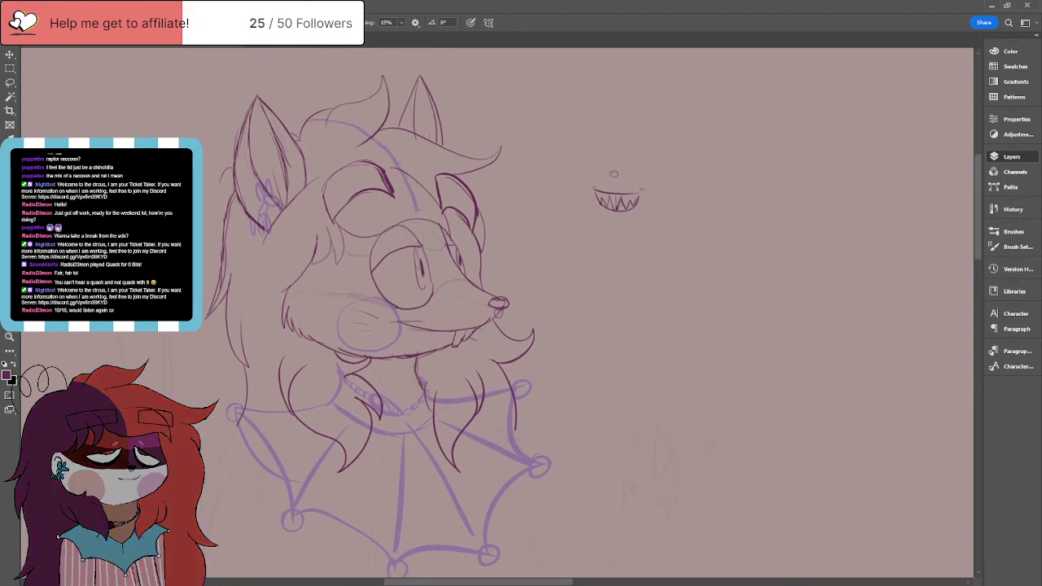
key(e)
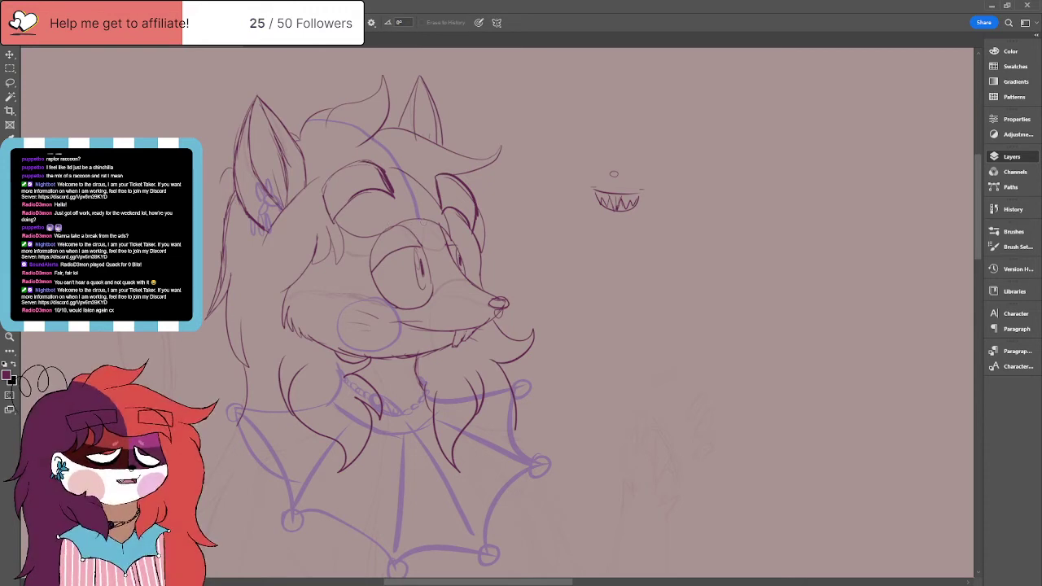
key(b)
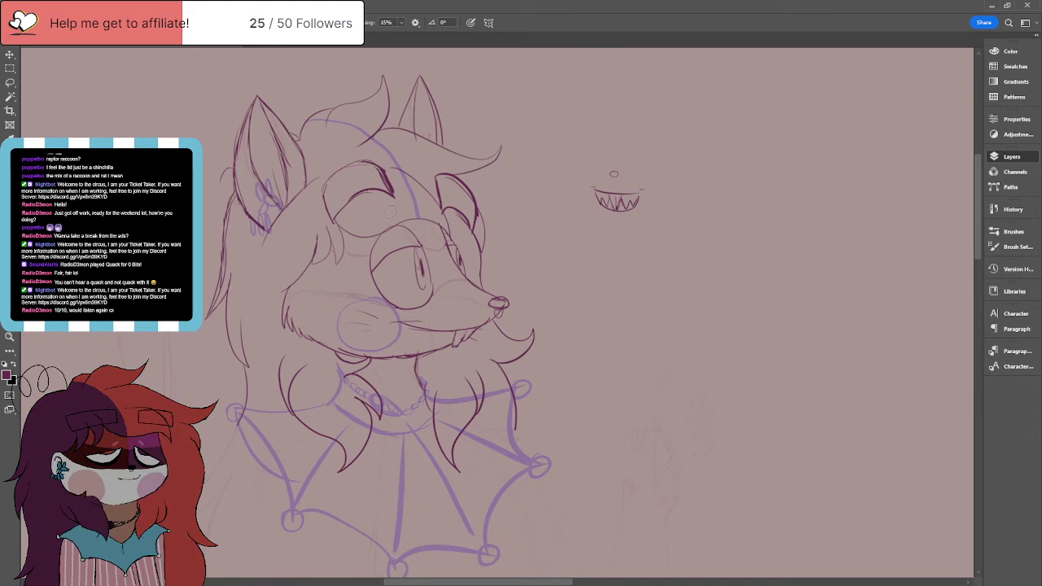
Step: Draw a small narrow rectangular band on the raised hand beside the collar
scroll(389, 211, down, 6)
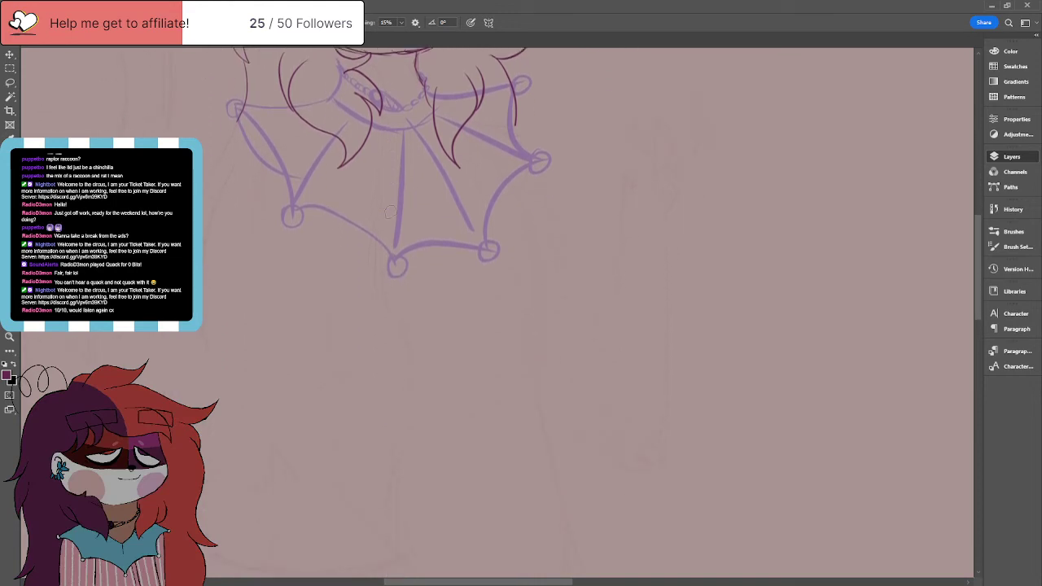
scroll(390, 210, up, 4)
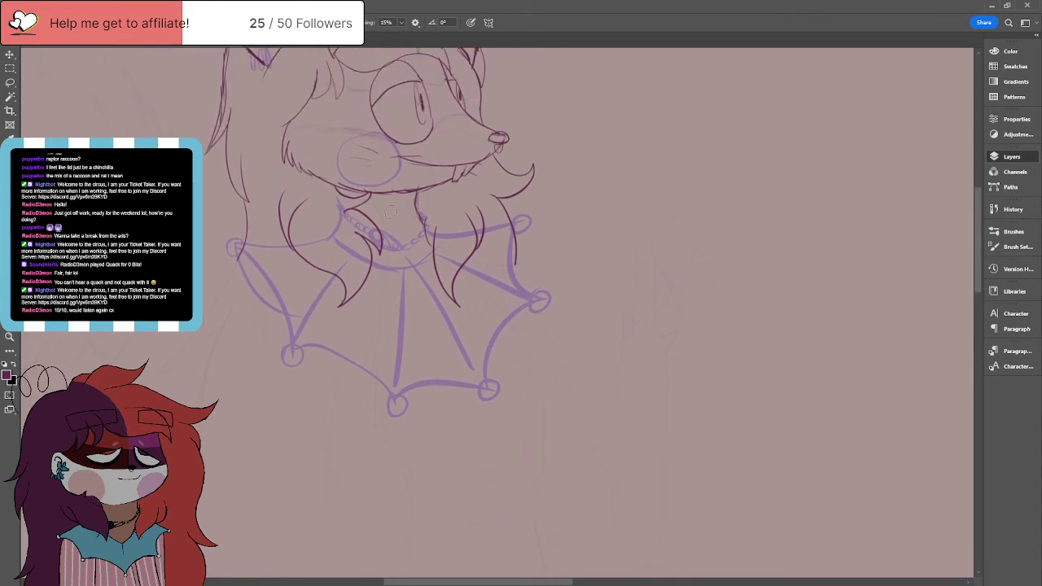
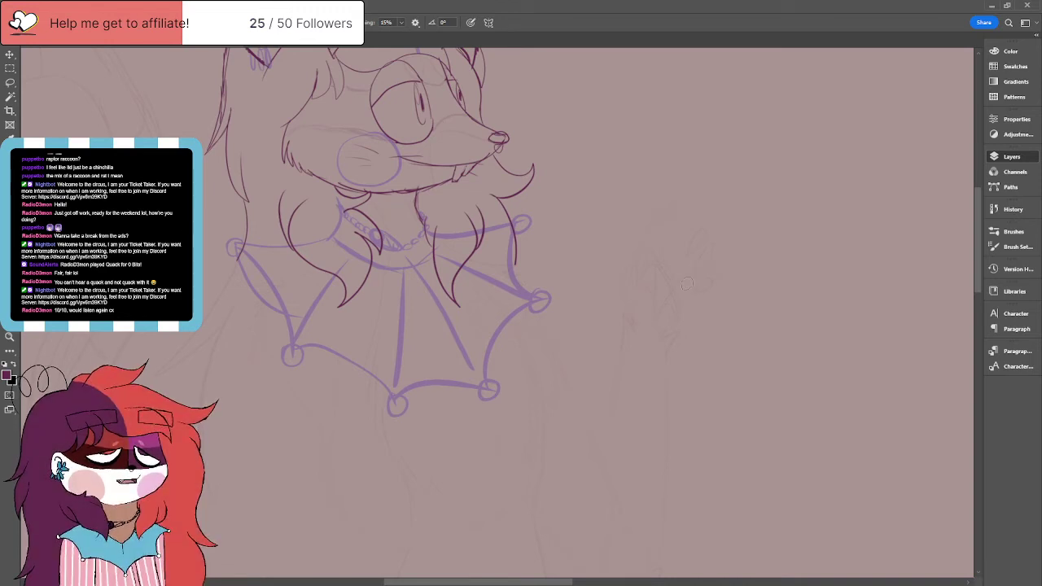
drag(686, 279, 686, 295)
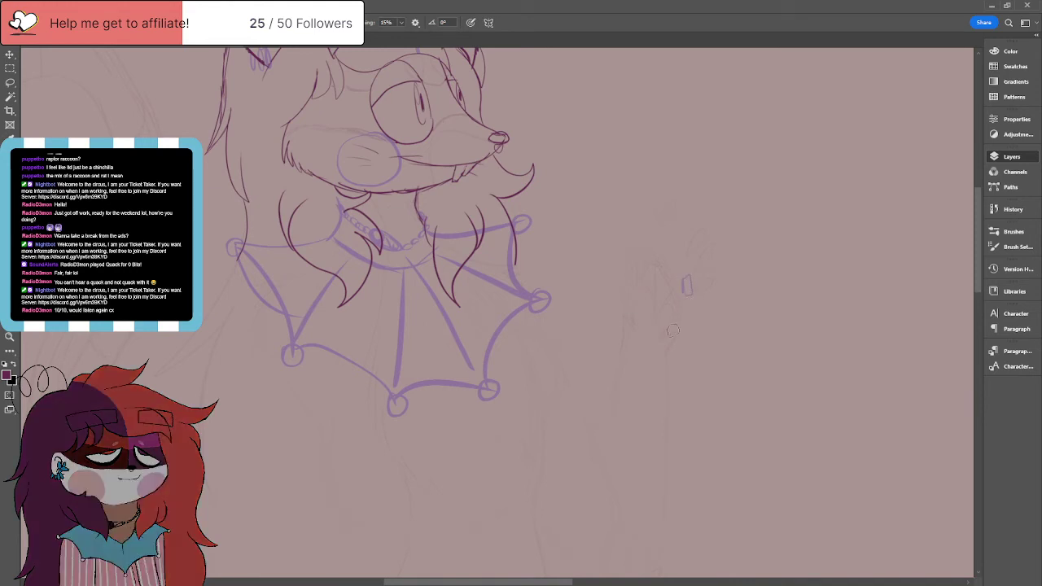
Step: Examine the faded body guides between the collar and the legs
scroll(672, 330, down, 10)
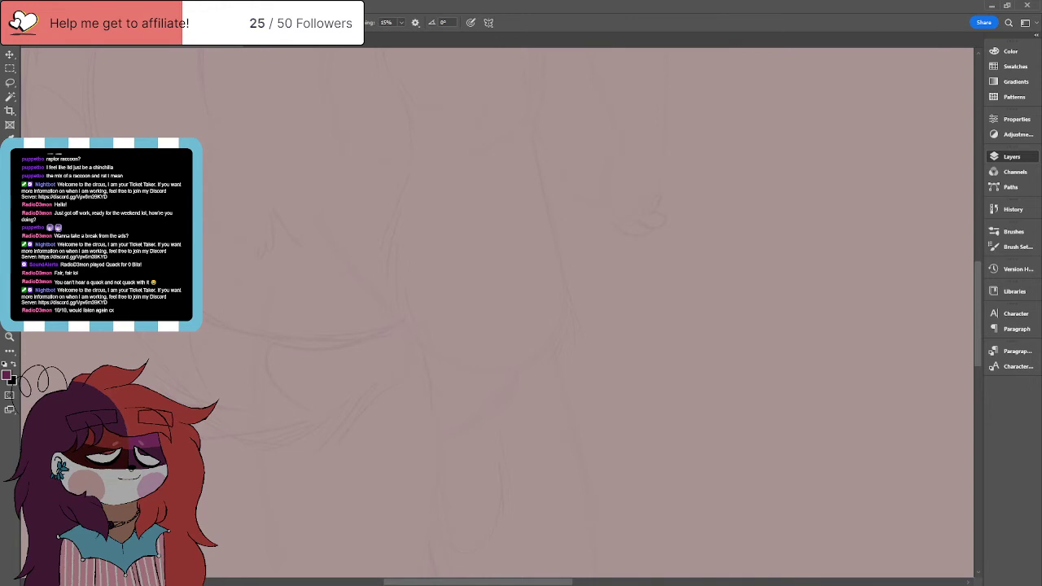
scroll(488, 310, up, 10)
scroll(488, 309, down, 5)
scroll(489, 309, up, 8)
scroll(489, 309, down, 9)
scroll(488, 309, down, 2)
scroll(488, 310, down, 10)
scroll(488, 309, down, 9)
scroll(489, 310, up, 10)
scroll(489, 309, up, 8)
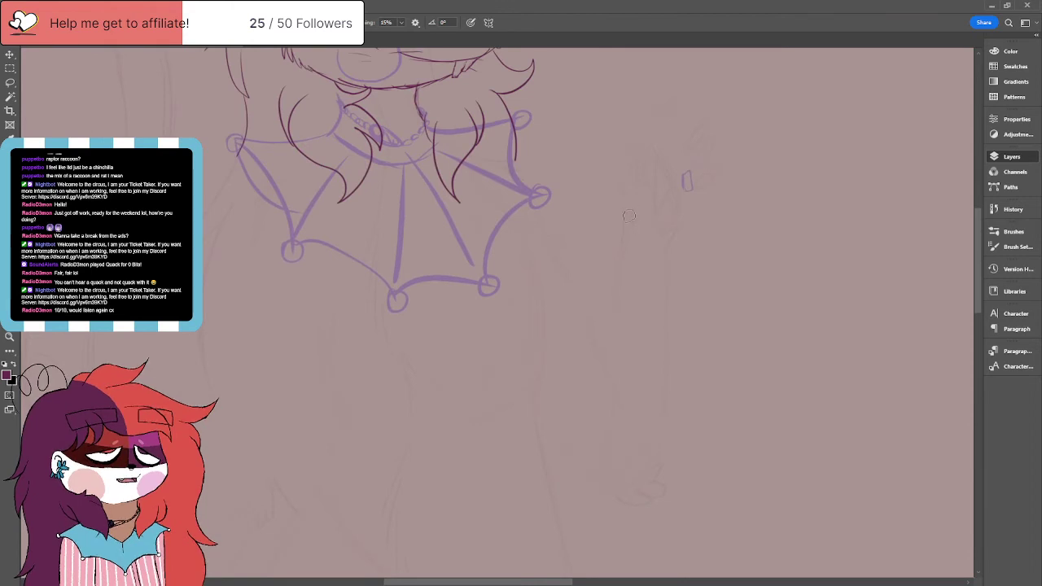
Step: Sketch a scalloped violet cuff with fold lines and small bells on its points around the raised hand's wrist
mouse_move(629, 218)
mouse_down()
mouse_move(671, 236)
mouse_move(600, 216)
mouse_move(613, 222)
mouse_move(615, 265)
mouse_up()
drag(658, 286, 699, 270)
mouse_move(676, 235)
mouse_down()
mouse_move(696, 259)
mouse_move(689, 249)
mouse_move(691, 264)
mouse_move(659, 285)
mouse_up()
drag(644, 233, 619, 257)
mouse_move(595, 215)
mouse_down()
mouse_move(612, 267)
mouse_move(659, 296)
mouse_move(708, 282)
mouse_up()
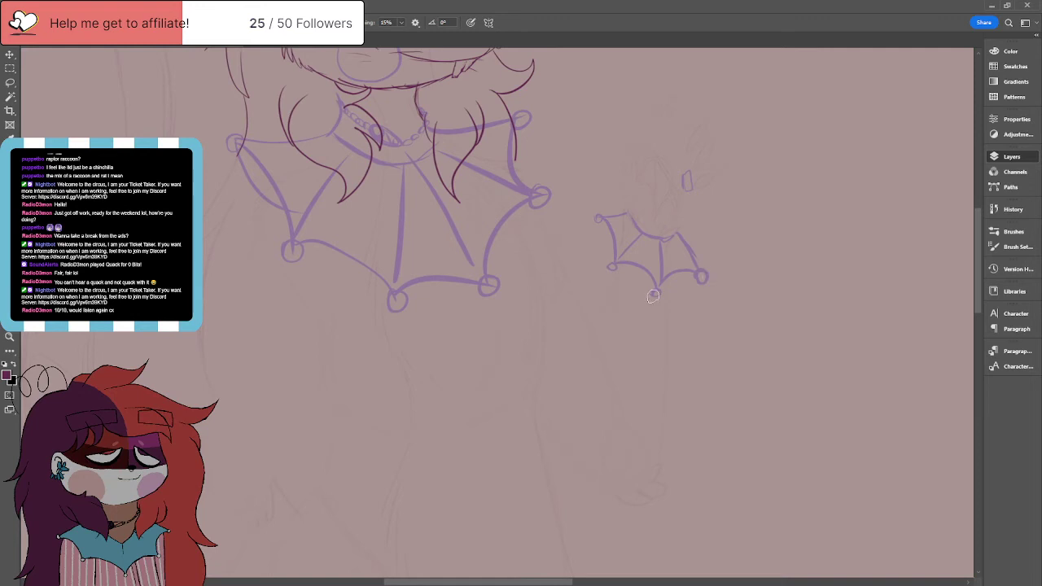
Step: Sketch a matching pointed cuff with fold lines and round bells around the lowered hand's wrist
scroll(653, 296, down, 6)
scroll(653, 296, down, 2)
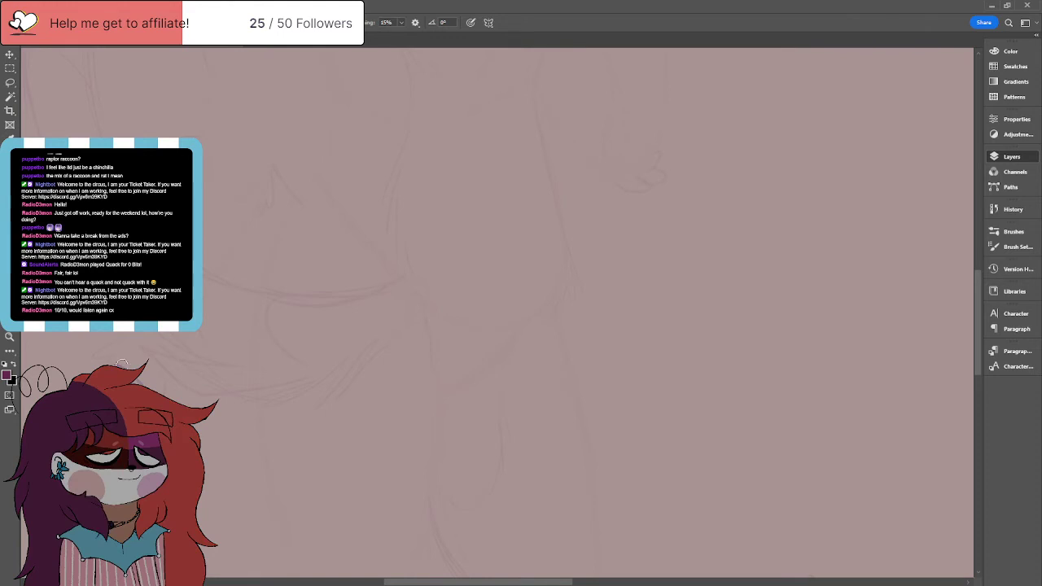
drag(108, 358, 122, 333)
drag(187, 363, 178, 405)
mouse_move(143, 336)
mouse_down()
mouse_move(183, 342)
mouse_move(139, 347)
mouse_move(126, 360)
mouse_move(184, 363)
mouse_move(151, 369)
mouse_move(122, 340)
mouse_move(184, 357)
mouse_up()
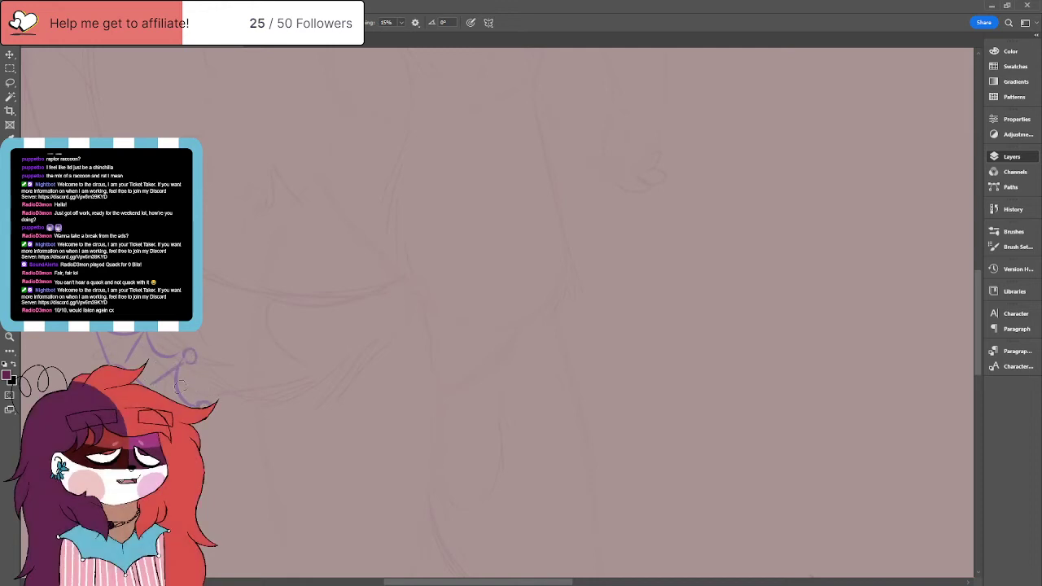
scroll(180, 385, up, 5)
scroll(181, 385, up, 2)
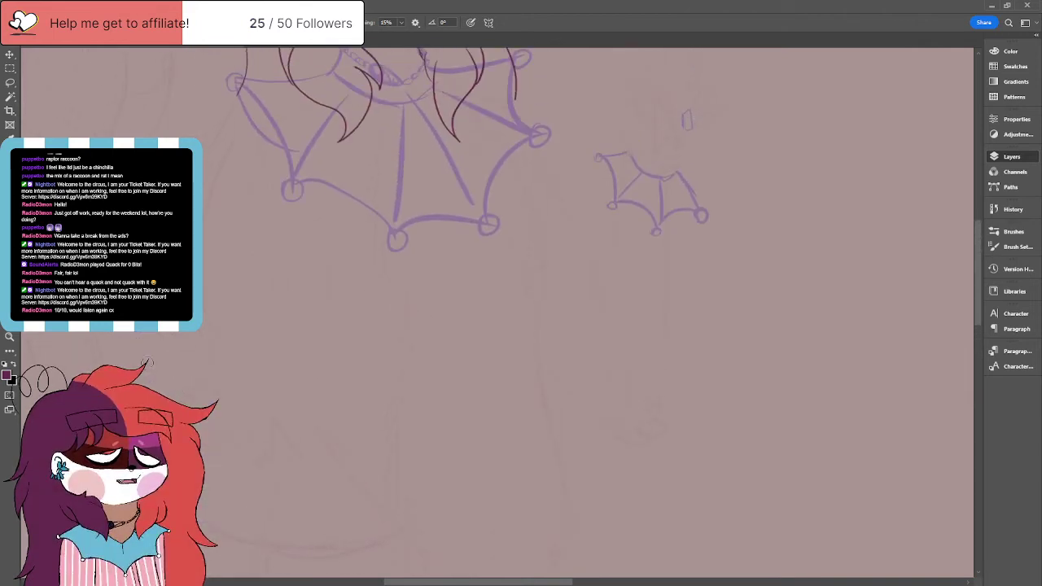
Step: Sketch pointed violet ankle cuffs around the front-facing and side-view feet, adding fold lines to the side-view one
key(ctrl+0)
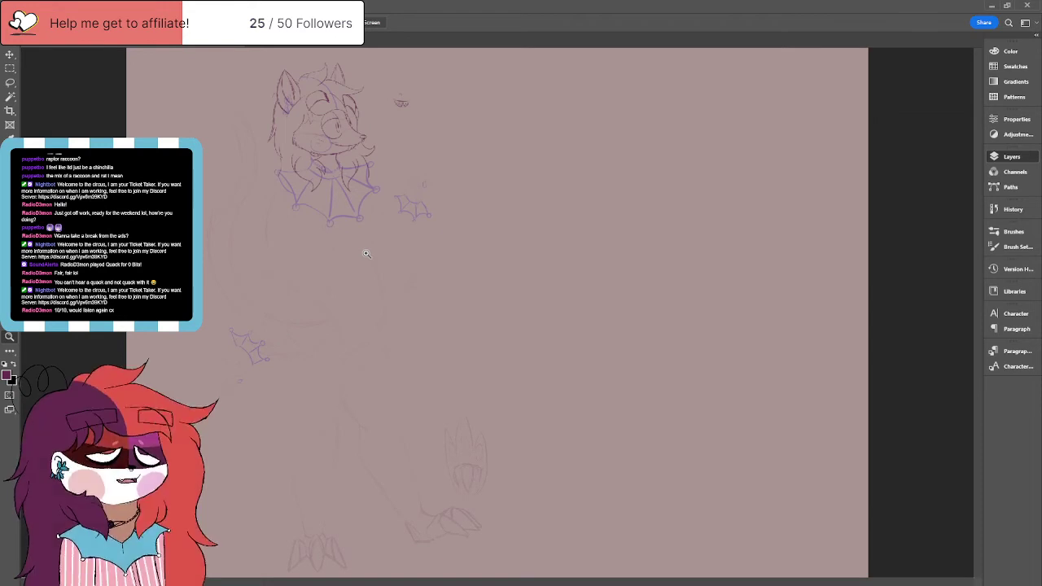
scroll(356, 524, up, 3)
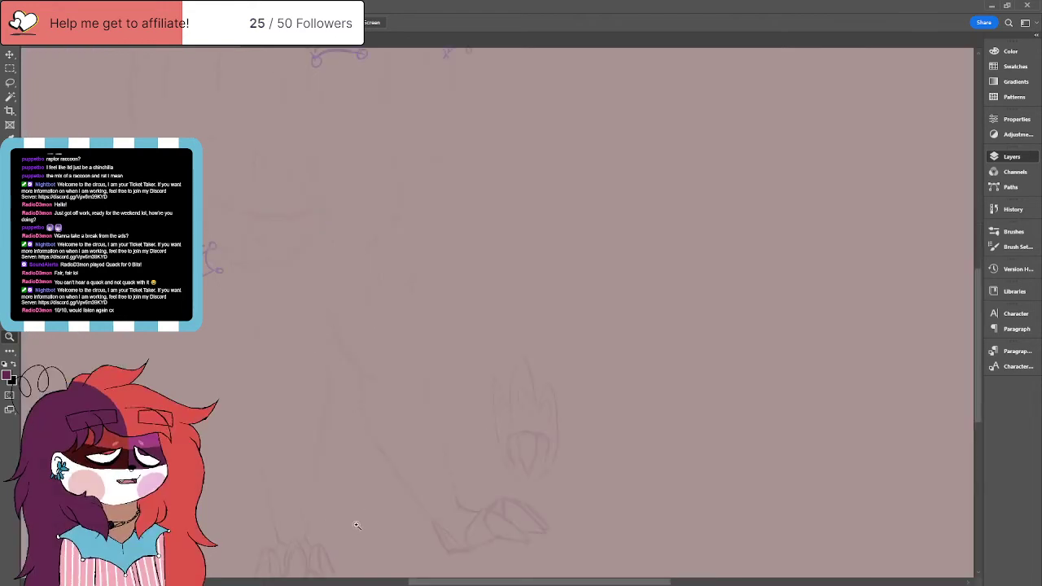
scroll(356, 524, down, 3)
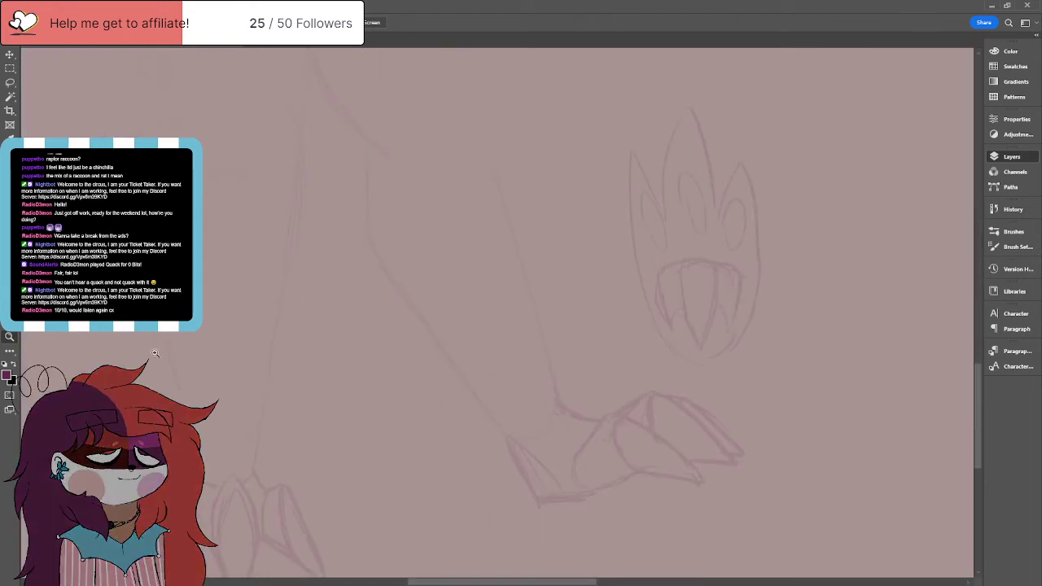
key(b)
scroll(269, 324, down, 3)
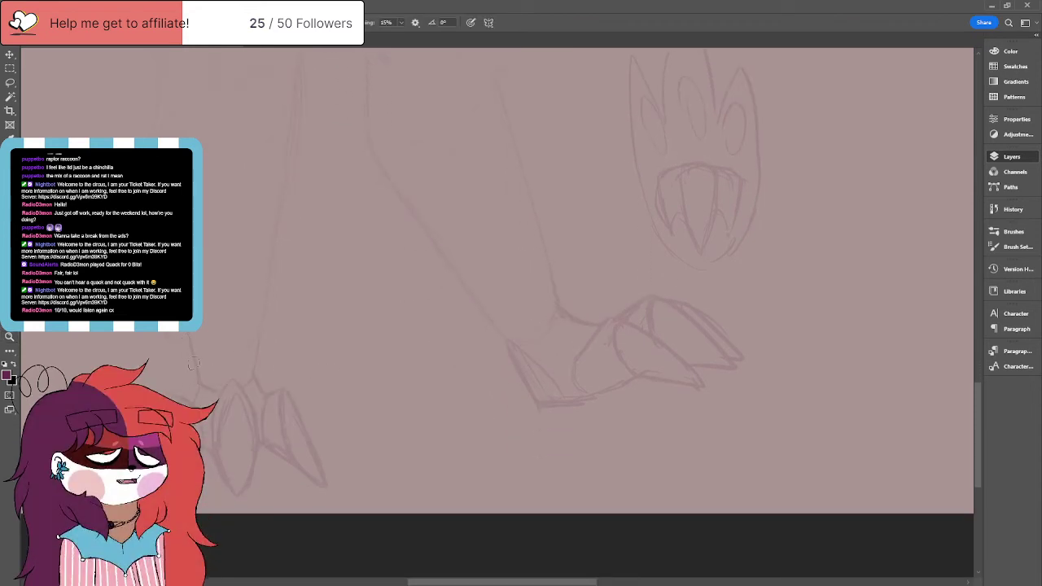
mouse_move(173, 358)
mouse_down()
mouse_move(285, 358)
mouse_move(236, 381)
mouse_move(285, 358)
mouse_up()
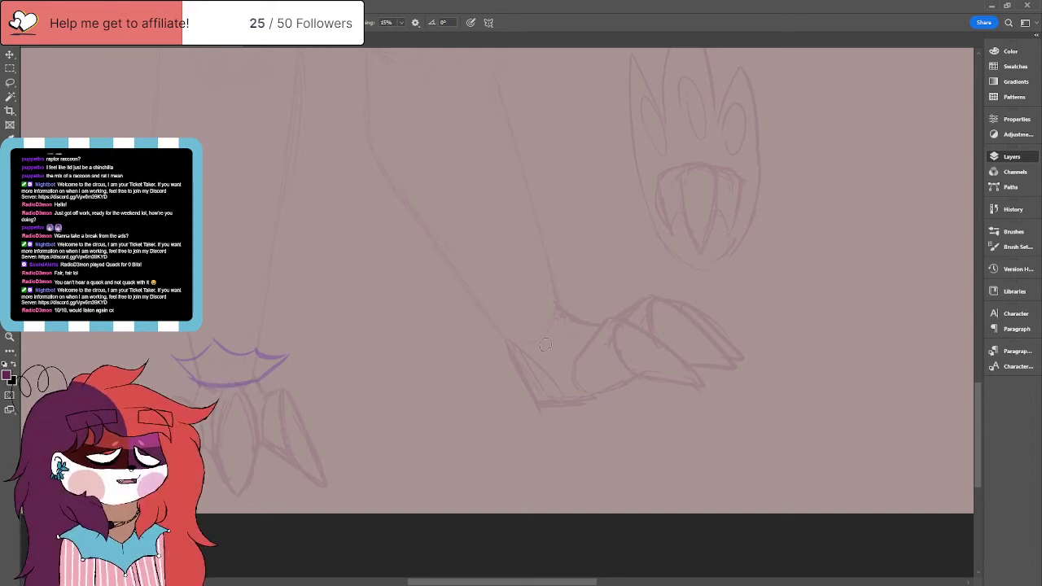
mouse_move(544, 285)
mouse_down()
mouse_move(488, 322)
mouse_move(472, 368)
mouse_move(525, 381)
mouse_move(606, 297)
mouse_move(544, 285)
mouse_up()
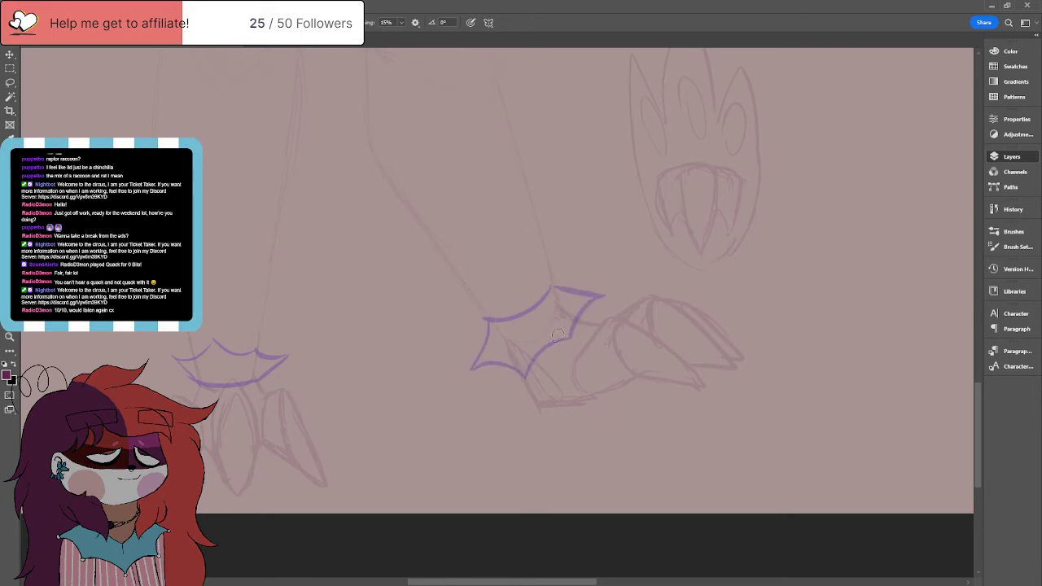
drag(518, 323, 530, 369)
drag(551, 318, 564, 331)
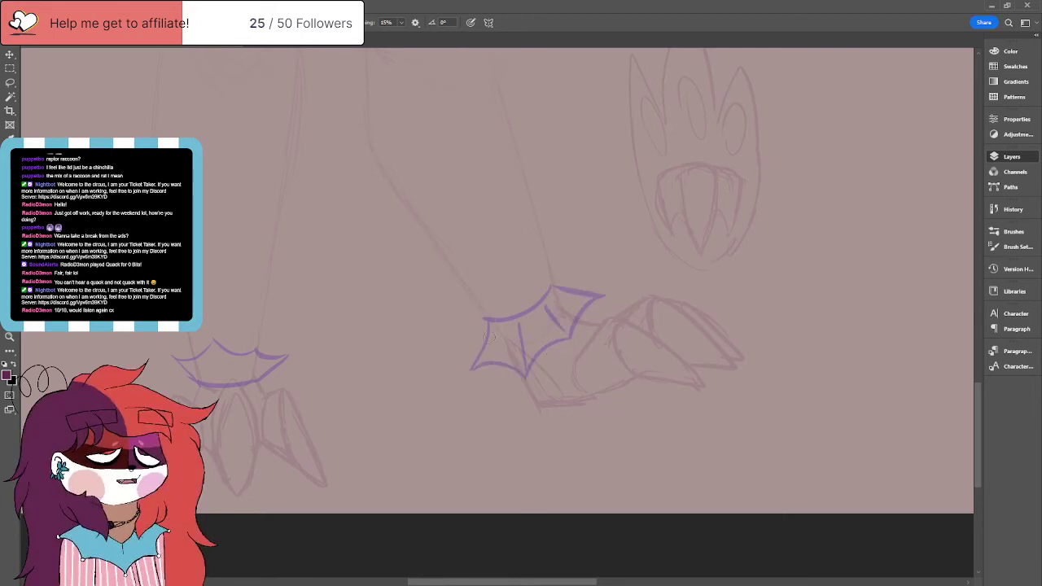
Step: Erase the pointed cuff around the front-facing foot's ankle
key(e)
mouse_move(150, 375)
mouse_down()
mouse_move(202, 352)
mouse_move(201, 400)
mouse_move(197, 359)
mouse_up()
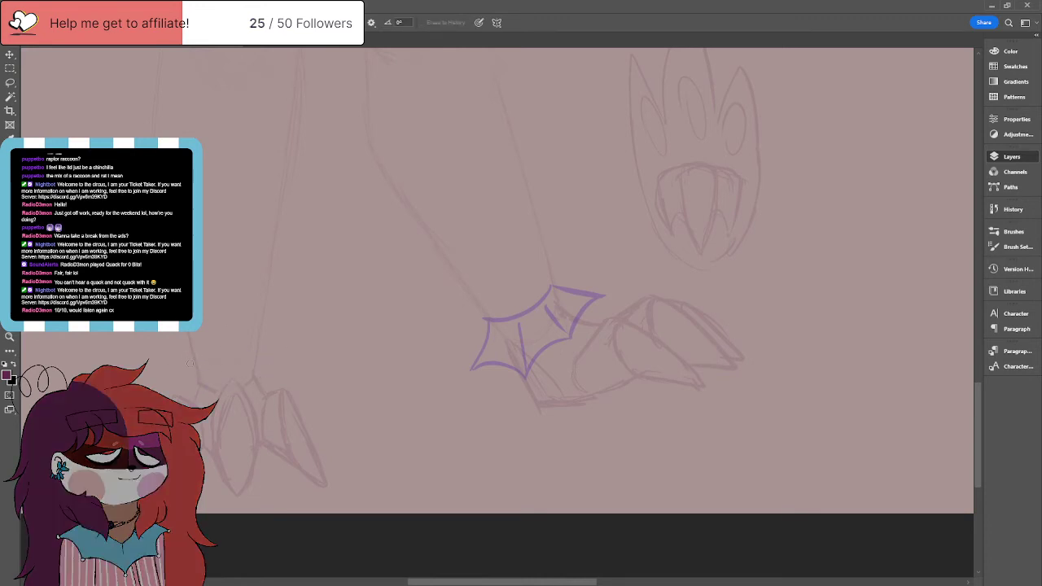
key(b)
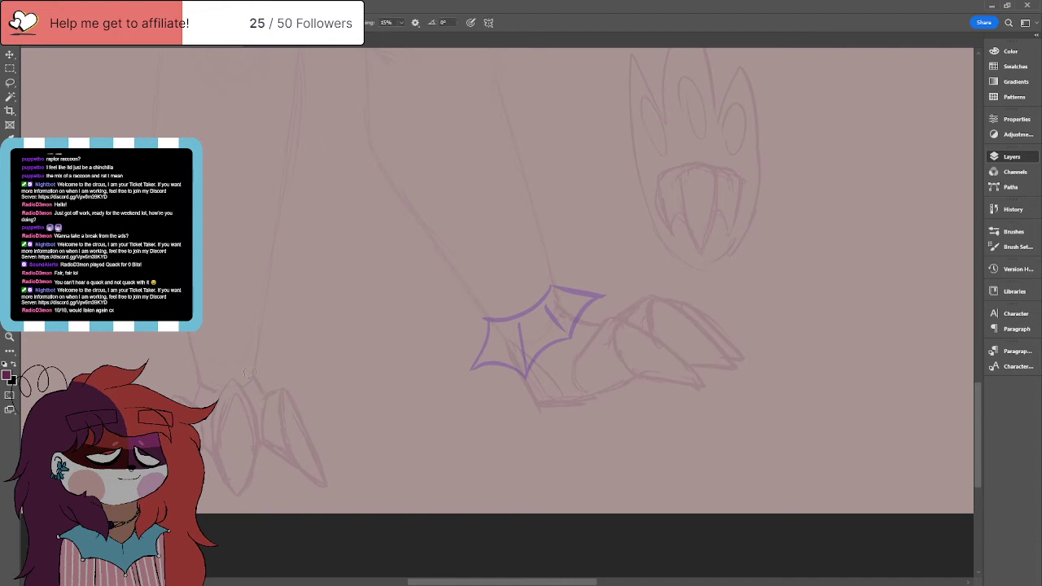
Step: Sketch a pointed violet cuff with fold lines around the front-facing ankle, and add round bells to the points of both ankle cuffs
mouse_move(193, 359)
mouse_down()
mouse_move(258, 352)
mouse_move(163, 383)
mouse_move(207, 406)
mouse_up()
drag(259, 352, 301, 386)
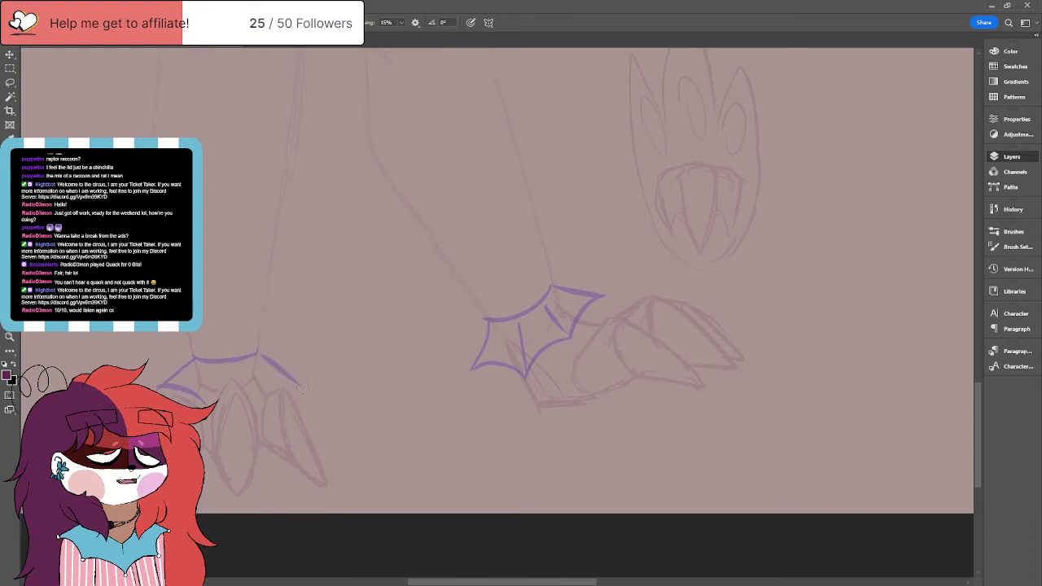
mouse_move(213, 364)
mouse_down()
mouse_move(205, 404)
mouse_move(257, 394)
mouse_move(262, 407)
mouse_move(316, 383)
mouse_move(307, 388)
mouse_up()
drag(462, 369, 464, 365)
drag(525, 378, 529, 381)
drag(571, 340, 577, 345)
drag(607, 293, 612, 296)
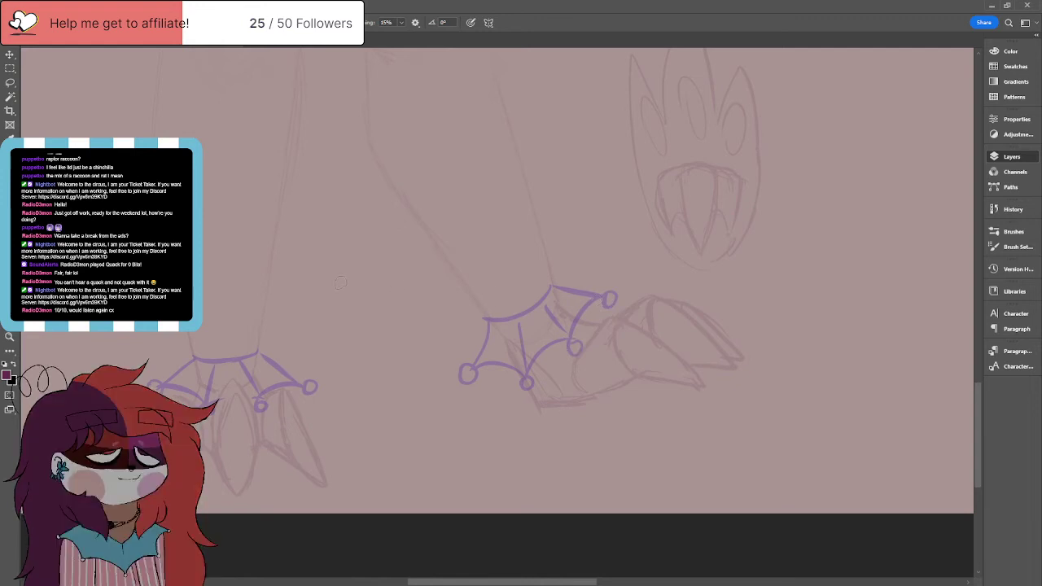
Step: Sketch a small chibi raccoon-rat head in violet on the empty canvas beside the character, with long snout, smile, dash eyes and pointed ears
key(ctrl+0)
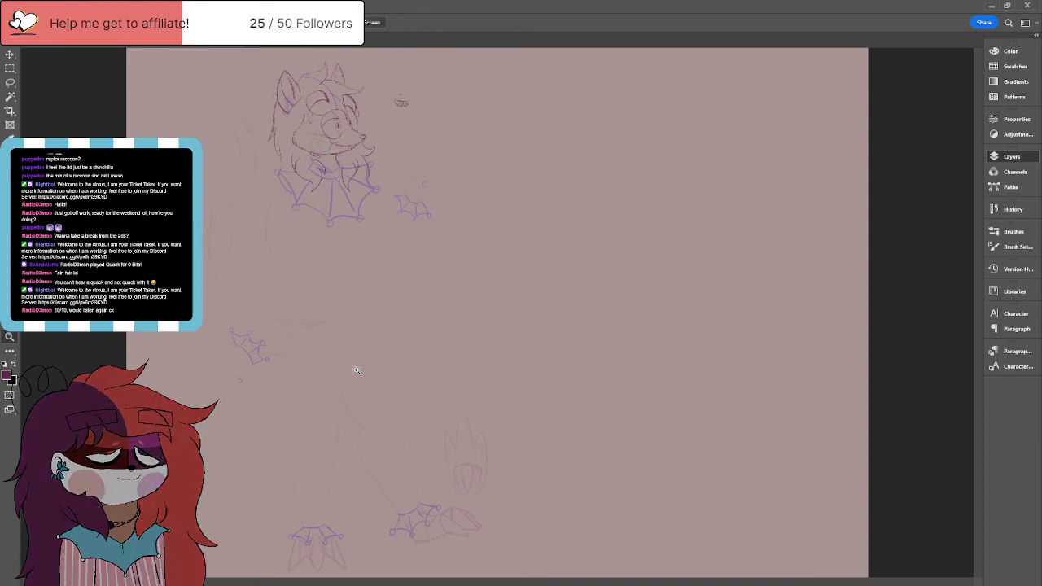
key(b)
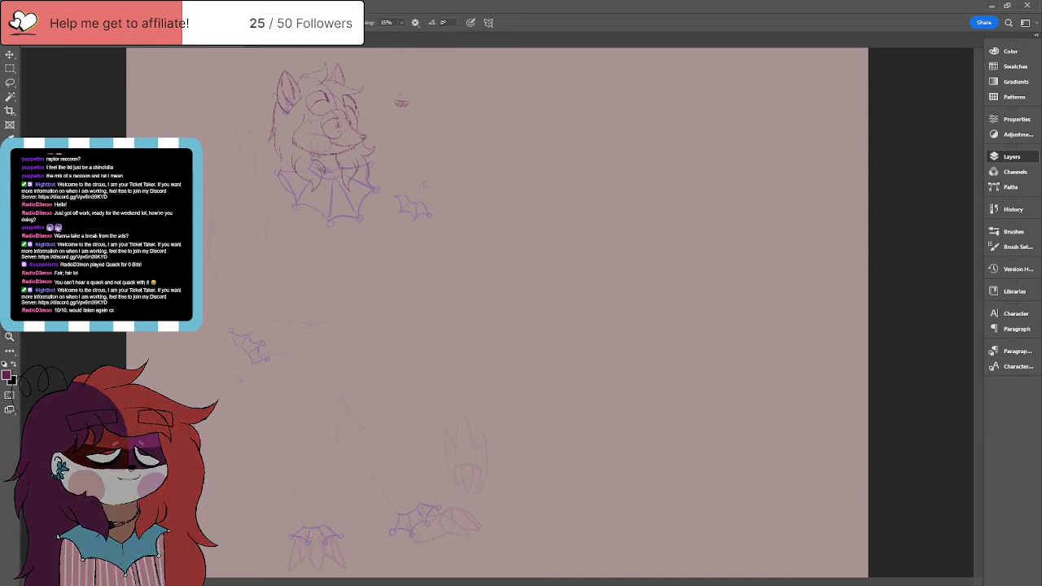
mouse_move(615, 220)
mouse_down()
mouse_move(546, 218)
mouse_move(568, 245)
mouse_up()
drag(568, 245, 602, 258)
drag(650, 233, 645, 255)
drag(656, 170, 665, 220)
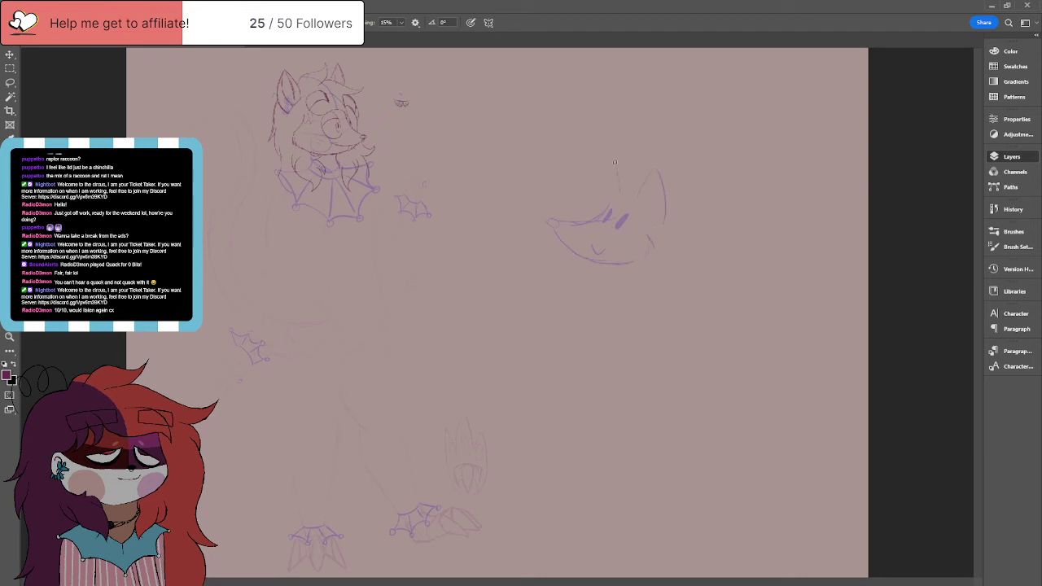
mouse_move(610, 177)
mouse_down()
mouse_move(613, 164)
mouse_move(641, 216)
mouse_up()
Step: Add hair, curls and cheek to the chibi, and sketch its outstretched arms with hands, furry torso and curved tail
drag(677, 186, 690, 210)
mouse_move(680, 242)
mouse_down()
mouse_move(731, 316)
mouse_move(669, 335)
mouse_up()
drag(618, 204, 624, 210)
mouse_move(535, 256)
mouse_down()
mouse_move(571, 269)
mouse_move(530, 262)
mouse_up()
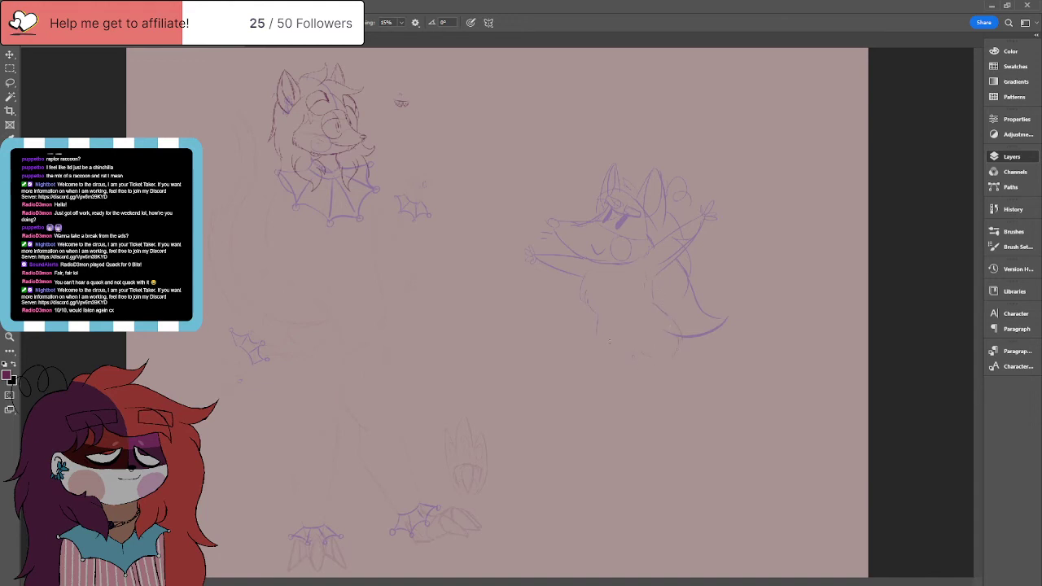
Step: Sketch the chibi's hip and straight standing leg, erase the first foot and redraw it slightly smaller
mouse_move(597, 324)
mouse_down()
mouse_move(599, 365)
mouse_move(629, 387)
mouse_move(626, 410)
mouse_move(638, 375)
mouse_move(635, 412)
mouse_up()
drag(620, 412, 635, 410)
key(e)
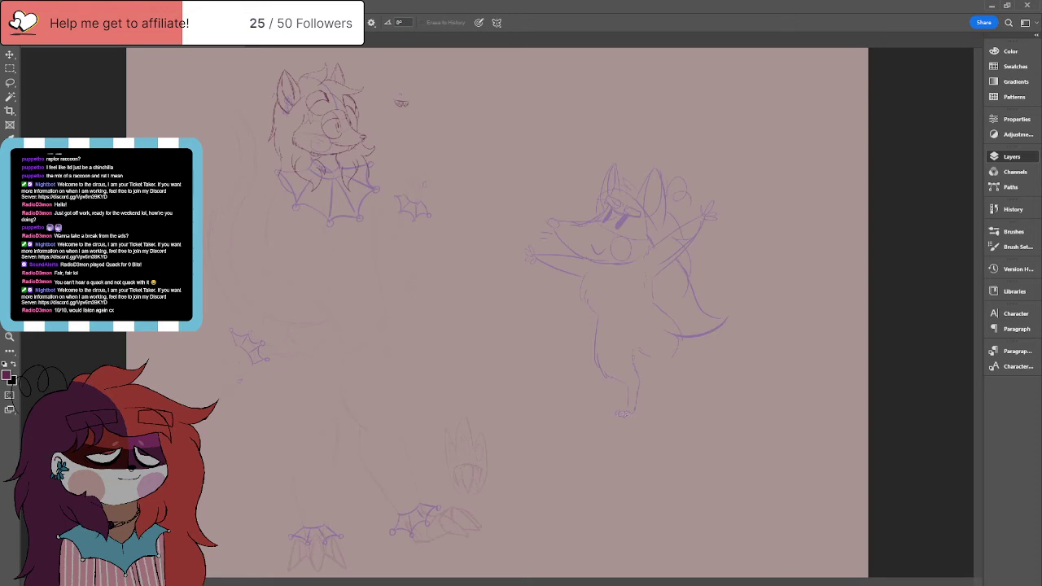
key(b)
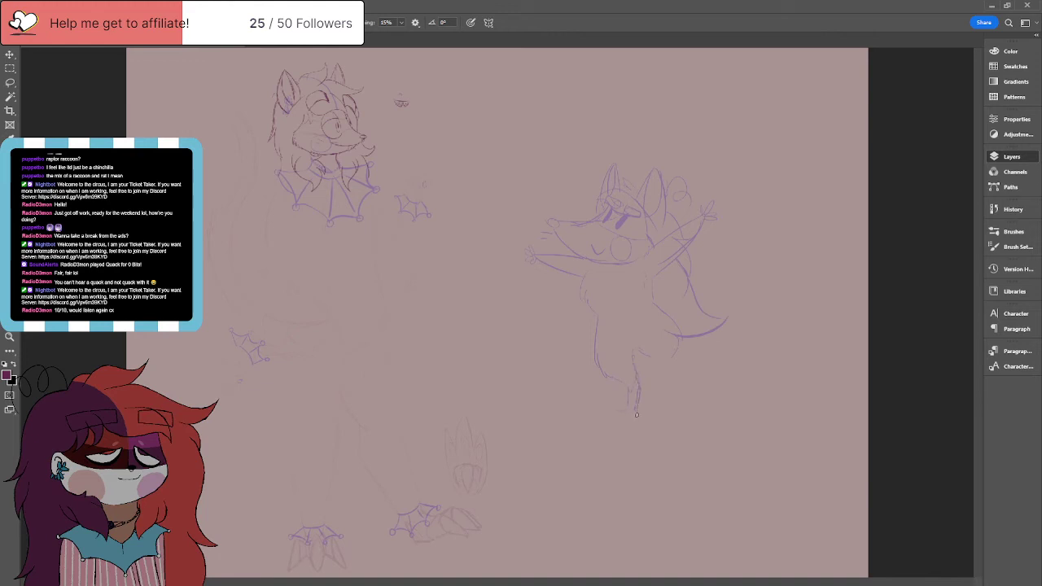
drag(623, 412, 631, 414)
Step: Sketch the chibi's bent leg kicked up behind with its clawed foot, outline the belly patch, and clean up overlapping arm and tail lines
mouse_move(640, 347)
mouse_down()
mouse_move(652, 359)
mouse_move(697, 350)
mouse_up()
drag(712, 364, 727, 266)
drag(755, 250, 770, 238)
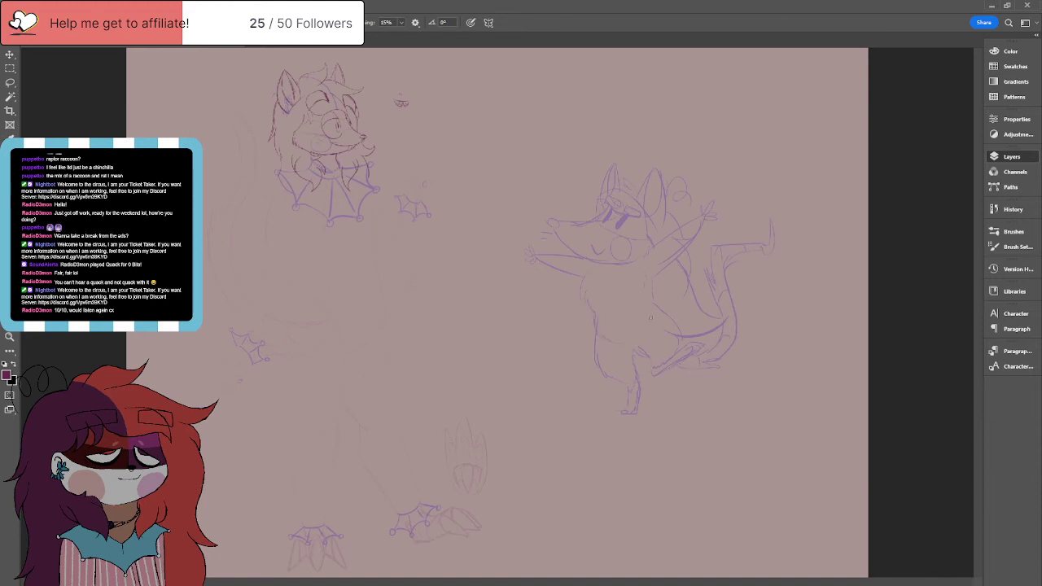
key(e)
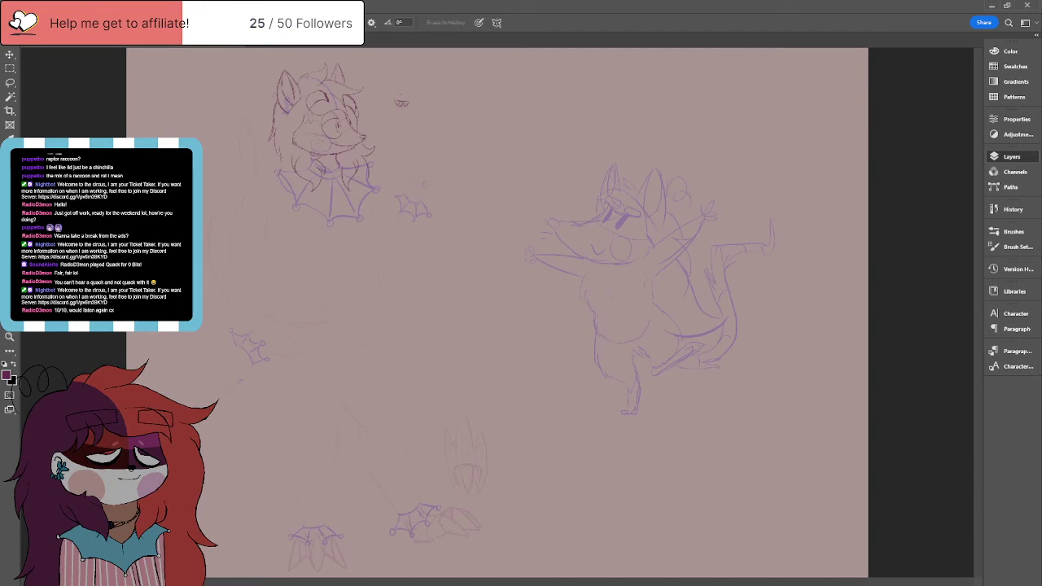
key(b)
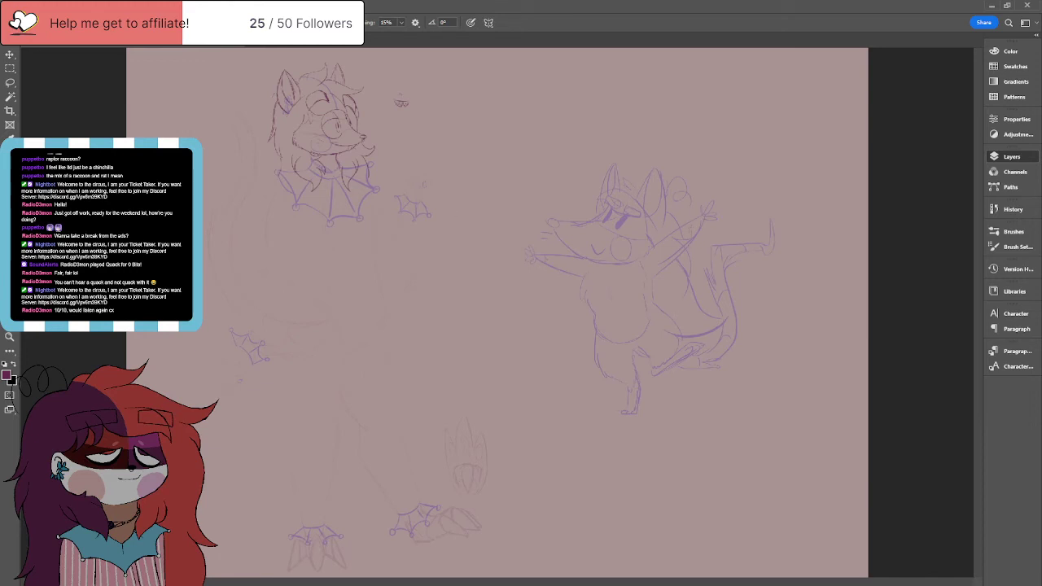
key(e)
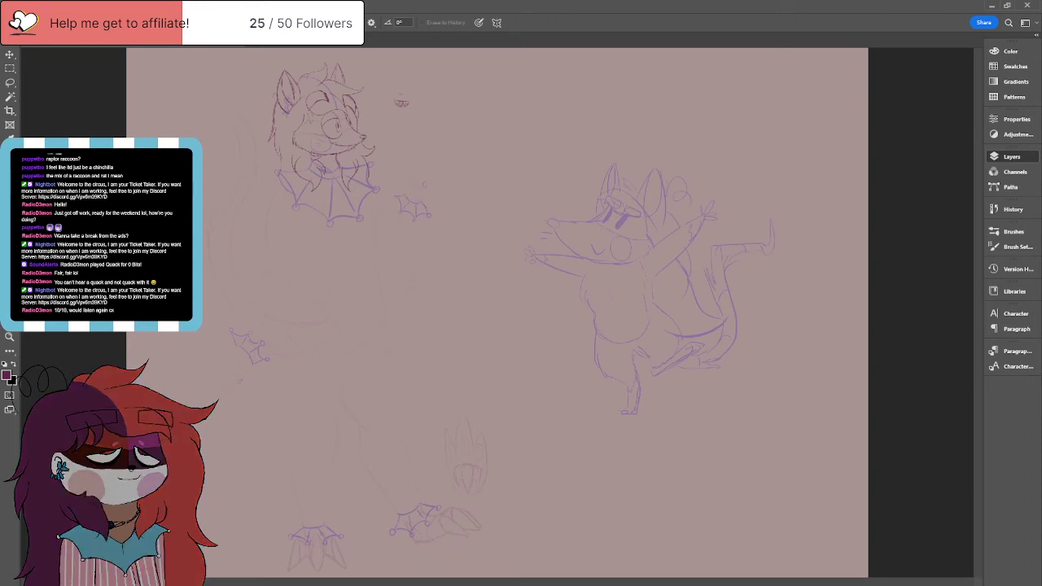
key(b)
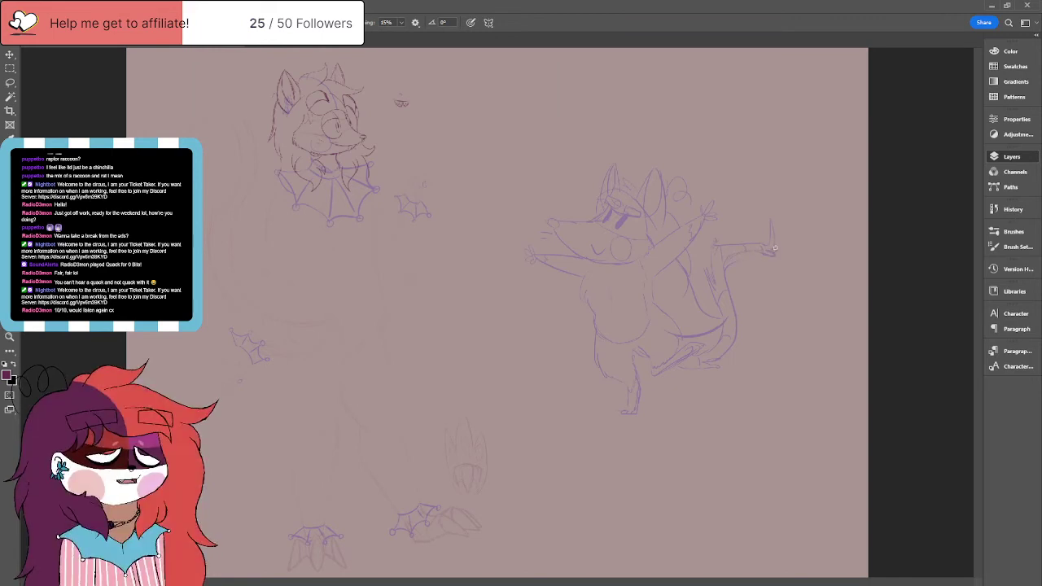
drag(734, 323, 739, 335)
Step: Sketch a large circus ball under the chibi's standing foot, with a scalloped top cap and curved panel lines
mouse_move(560, 457)
mouse_down()
mouse_move(588, 529)
mouse_move(678, 535)
mouse_up()
mouse_move(707, 471)
mouse_down()
mouse_move(643, 403)
mouse_move(707, 507)
mouse_up()
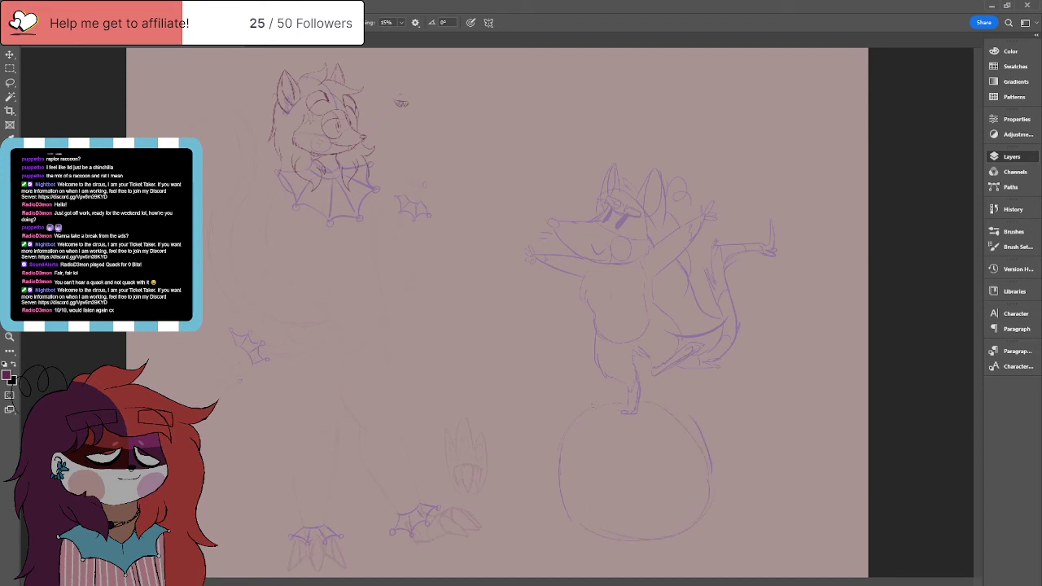
drag(612, 418, 667, 407)
drag(604, 434, 598, 533)
mouse_move(616, 428)
mouse_down()
mouse_move(658, 436)
mouse_move(665, 425)
mouse_up()
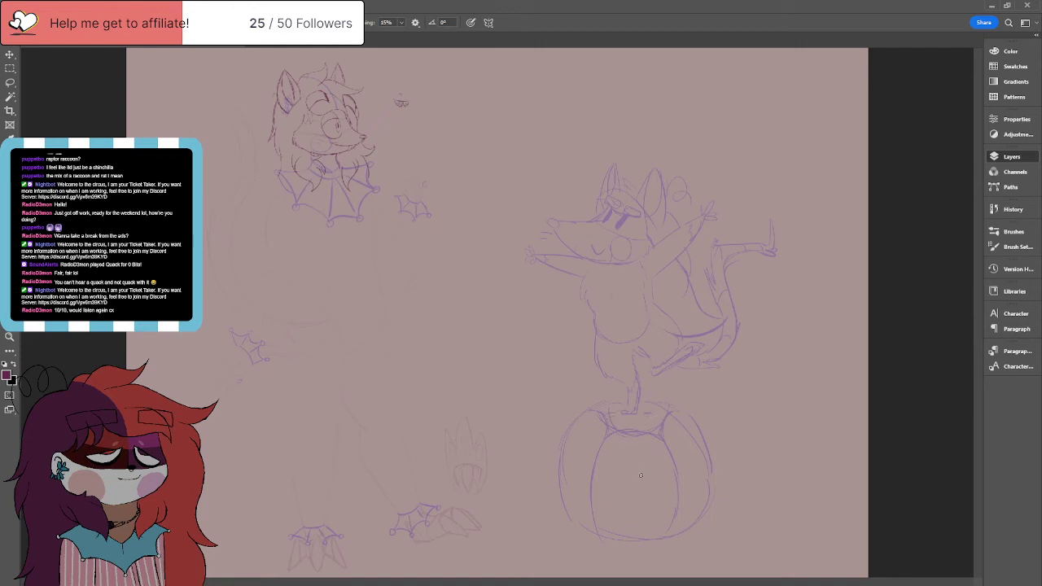
Step: Sketch a belled jester collar on the chibi, and triangular emphasis marks above the snout and beside the ball
drag(542, 192, 525, 174)
mouse_move(544, 193)
mouse_down()
mouse_move(536, 156)
mouse_move(549, 152)
mouse_move(553, 184)
mouse_move(567, 160)
mouse_up()
drag(745, 384, 731, 383)
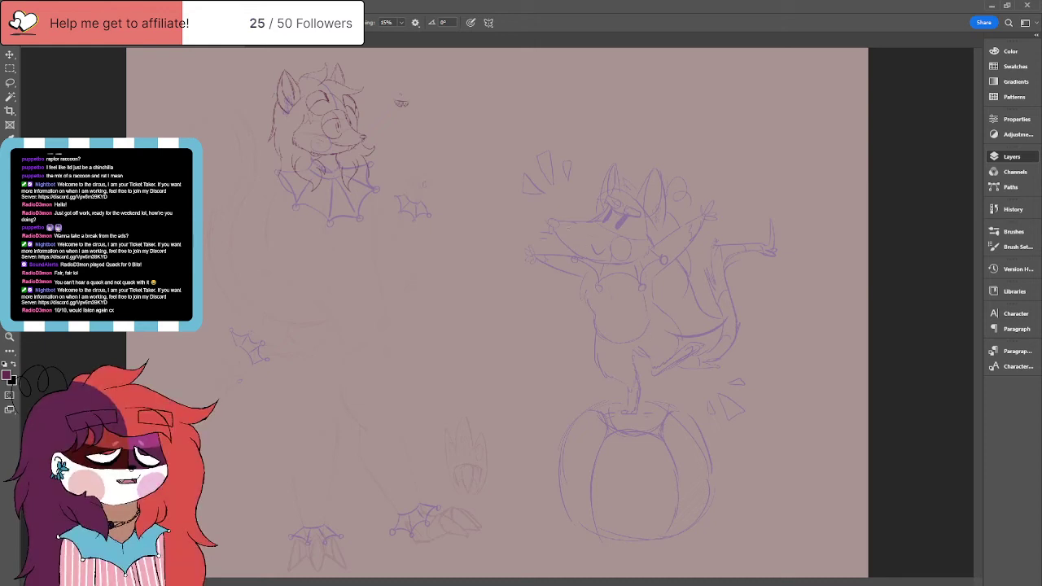
Step: Sketch a balloon on a string tied to the chibi's raised leg, and add pointed cuffs and ear details
key(e)
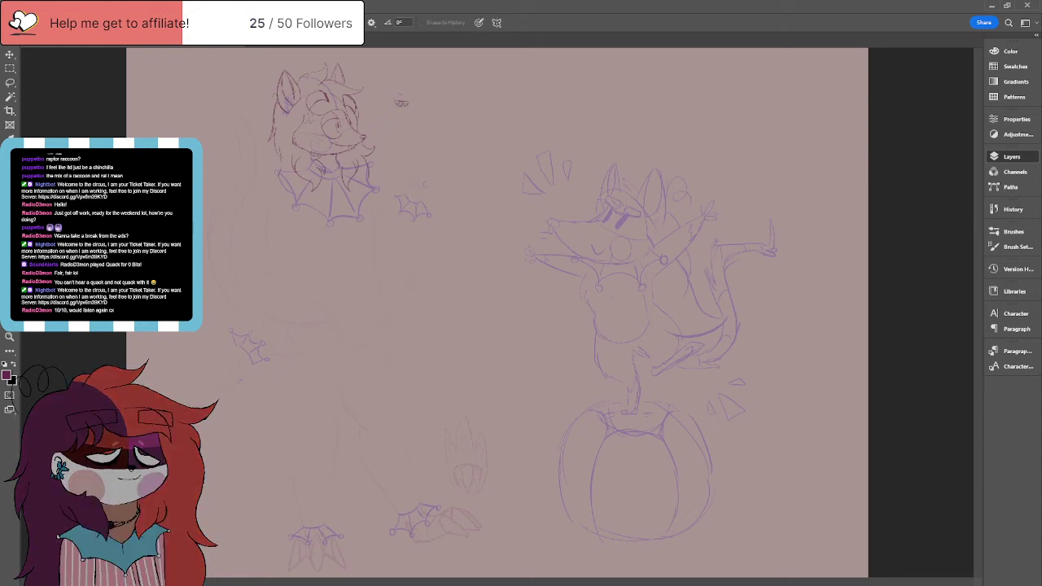
key(b)
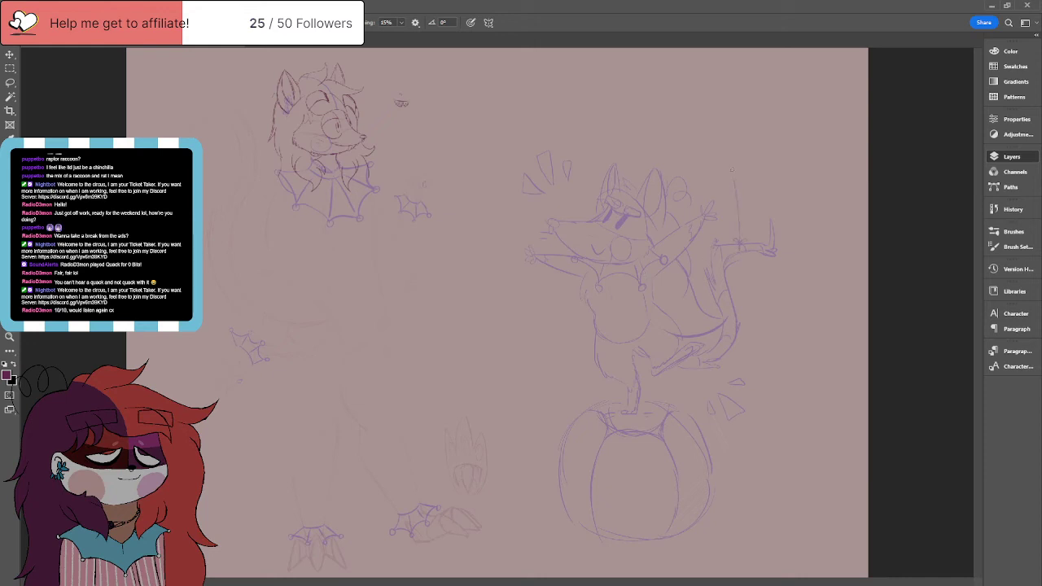
drag(739, 242, 738, 165)
drag(716, 129, 715, 147)
Step: Sketch the large character's open jacket in violet with a long pointed front panel, both sleeves and the shirt's lower edge
drag(373, 198, 385, 320)
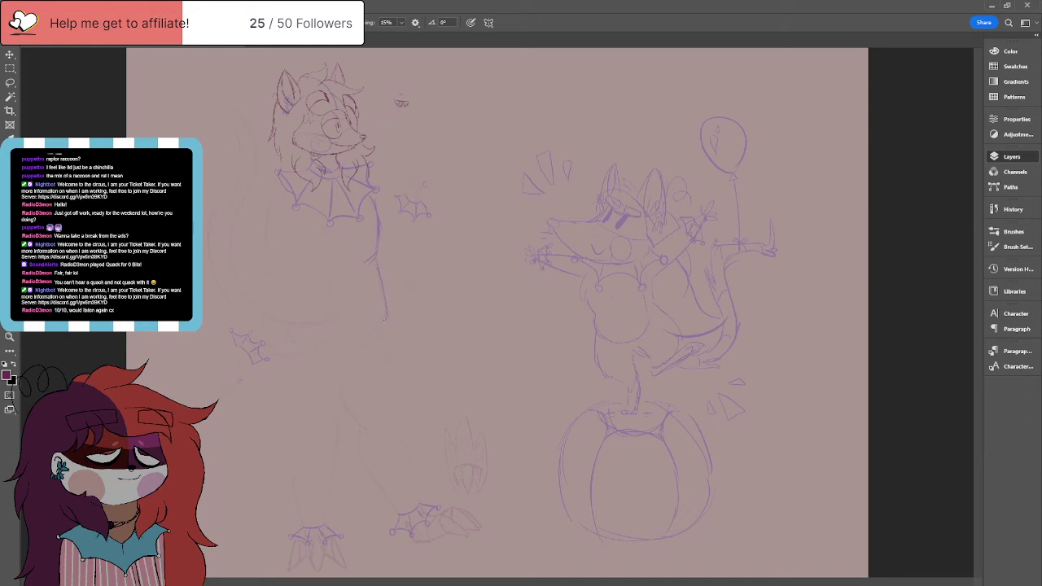
drag(381, 335, 393, 365)
drag(355, 257, 363, 287)
drag(345, 240, 350, 263)
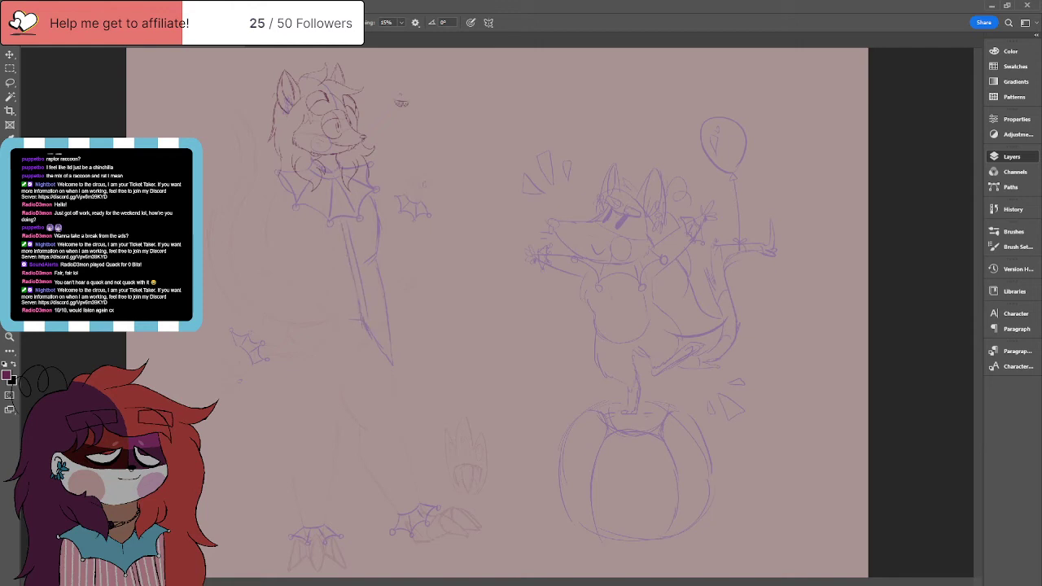
drag(335, 321, 311, 301)
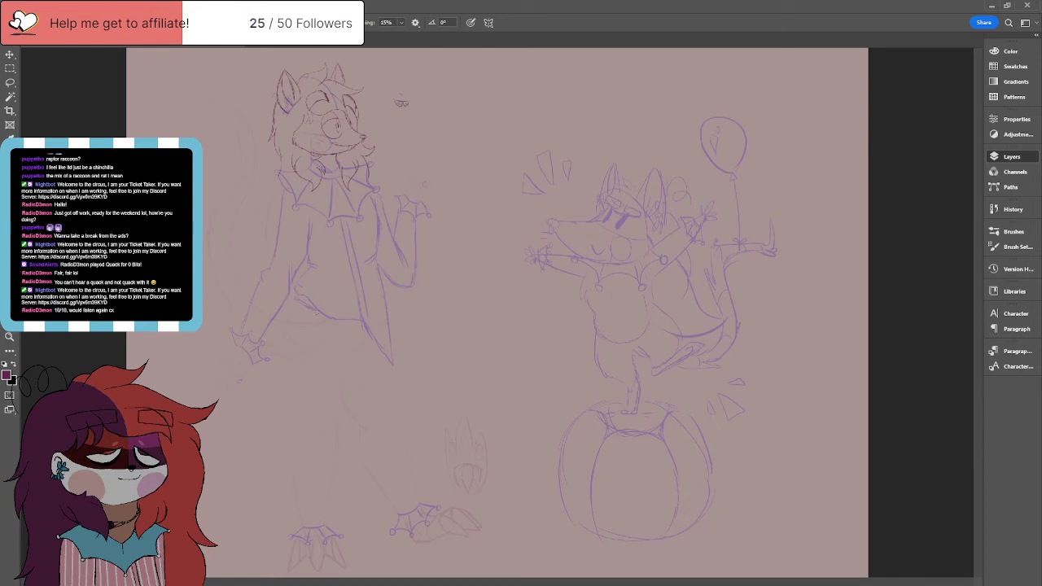
Step: Sketch a belt with a rectangular buckle at the large character's waist, cleaning up stray lines around it
drag(368, 331, 326, 321)
key(e)
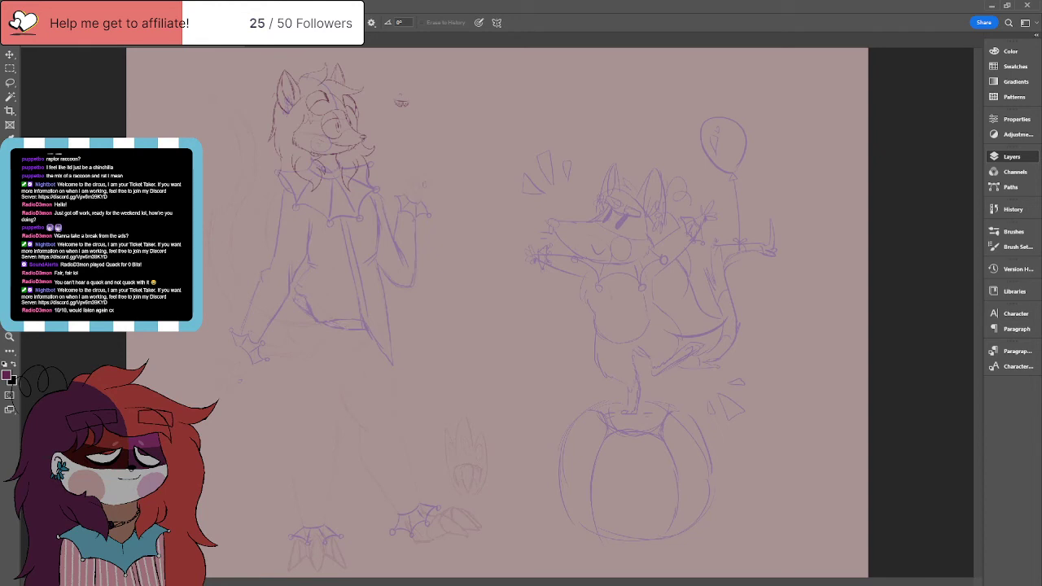
key(b)
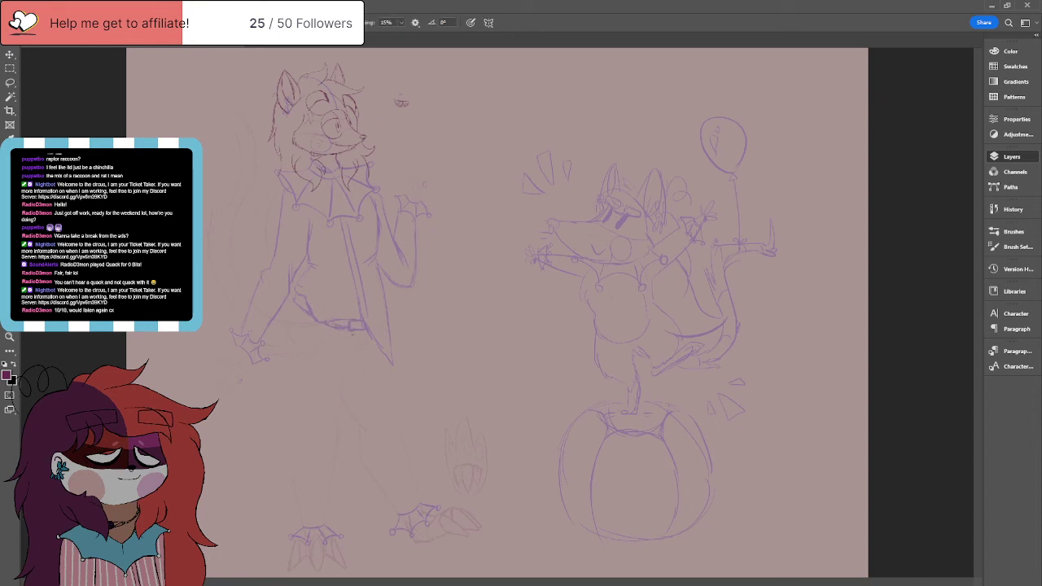
drag(328, 324, 367, 326)
key(e)
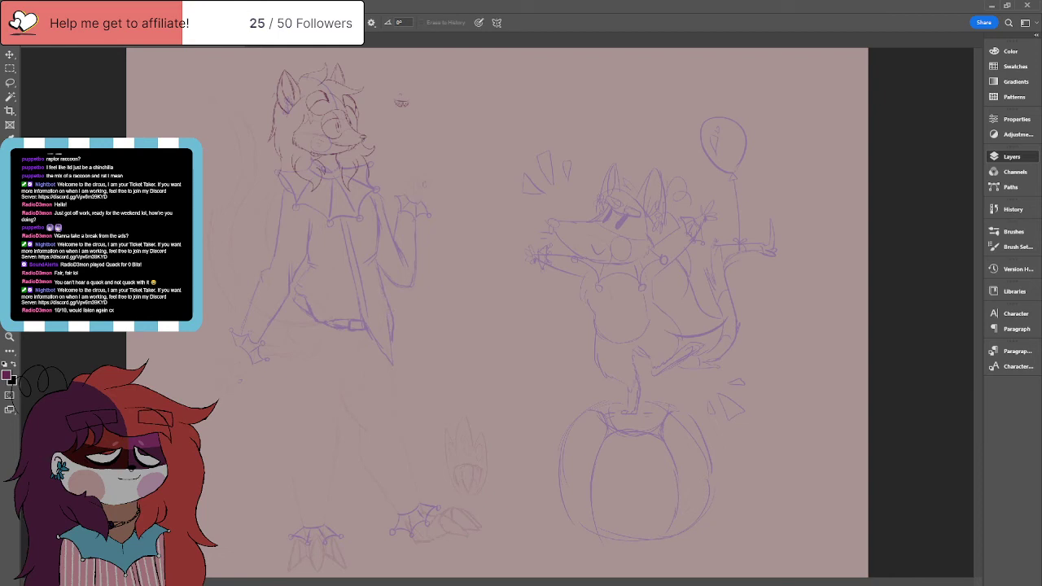
key(b)
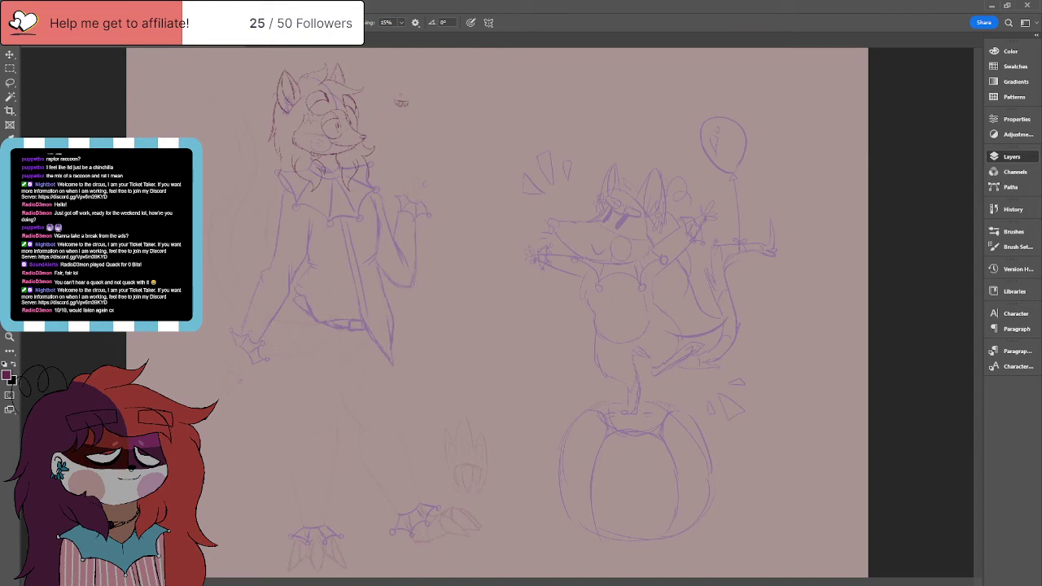
Step: Sketch the large character's trousers from the belt down to both ankle cuffs, with crotch and knee creases and waist details
drag(286, 329, 289, 401)
drag(346, 353, 331, 444)
drag(342, 391, 358, 424)
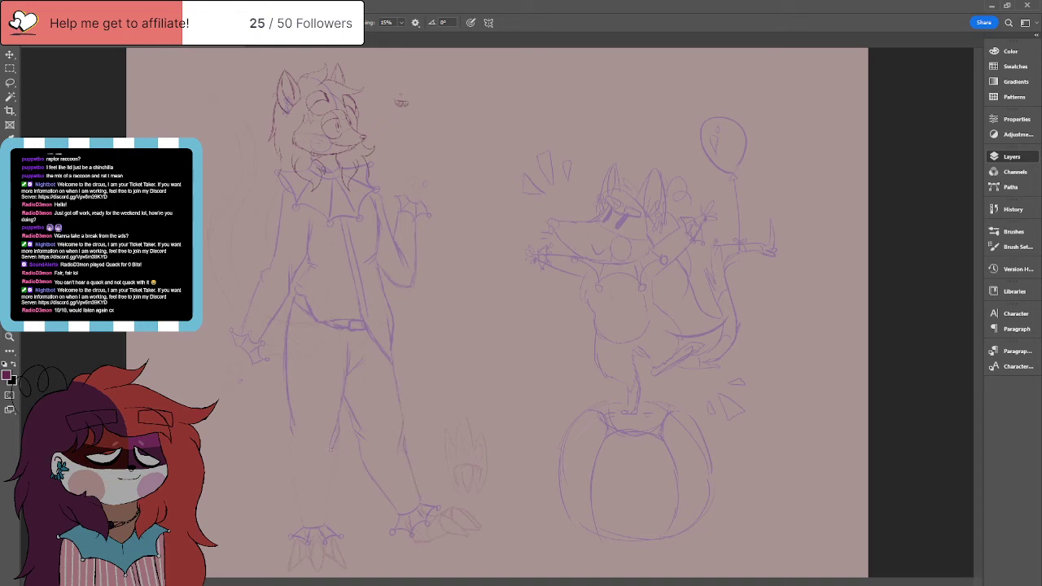
drag(339, 440, 336, 468)
drag(357, 334, 357, 355)
drag(310, 319, 310, 339)
Step: Fade the violet sketch to 30% opacity as a faint guide for both characters
key(2)
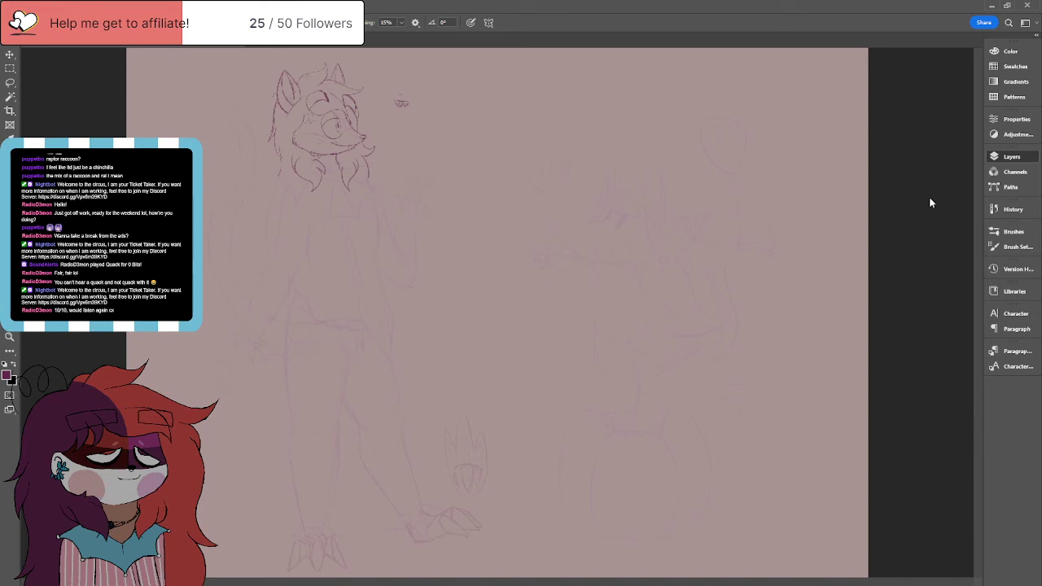
key(1)
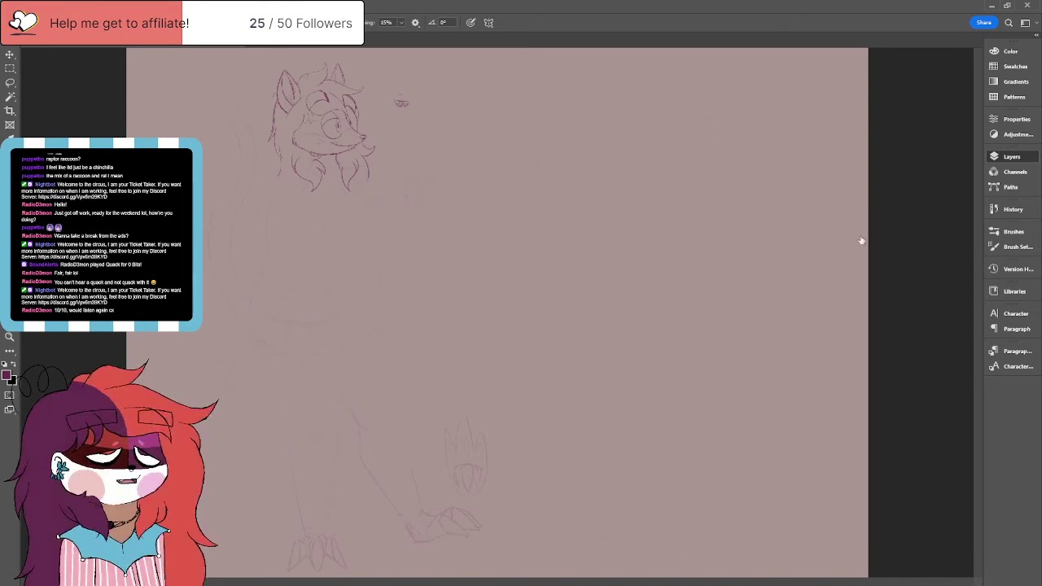
key(3)
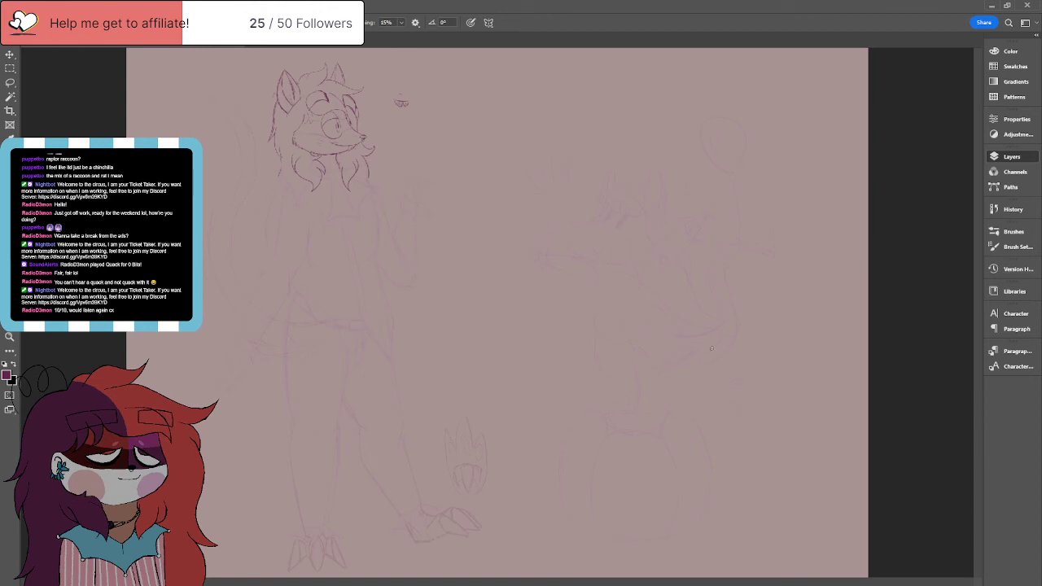
Step: Sample the dark red of the face mask from the coloured avatar document and return to the chibi sketch
click(10, 335)
click(688, 245)
click(688, 245)
scroll(684, 248, up, 2)
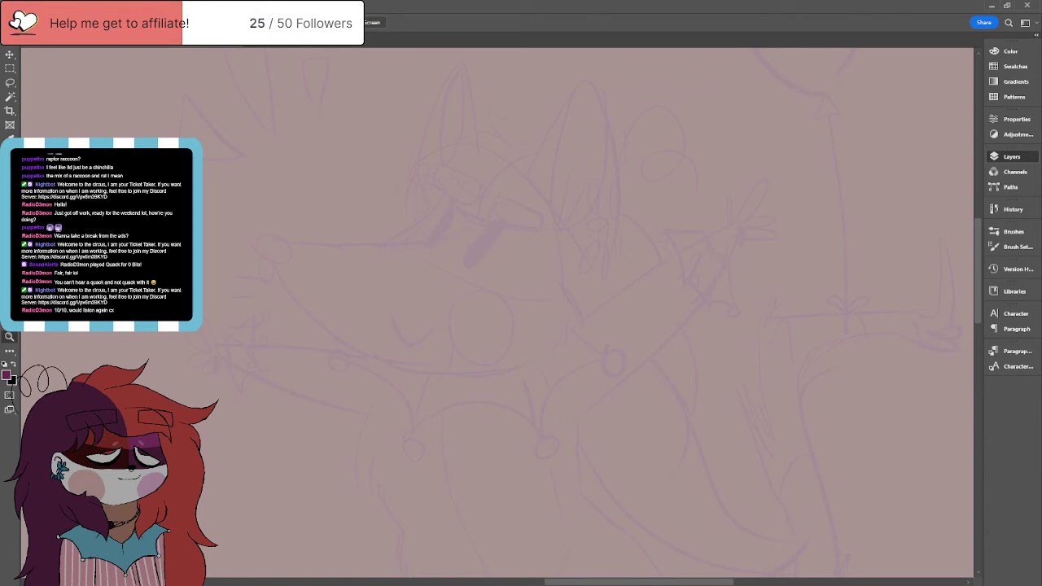
key(ctrl+Tab)
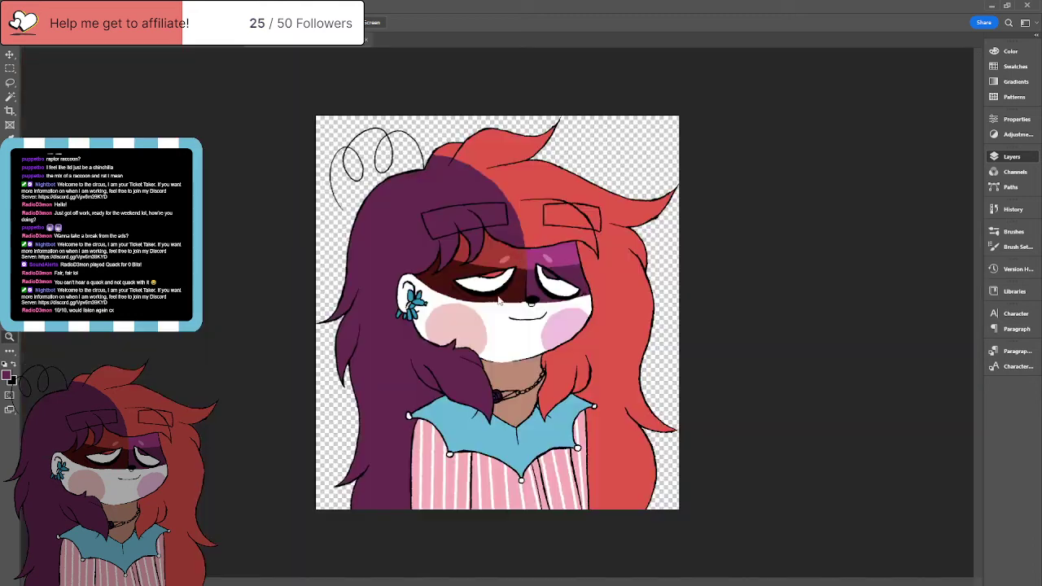
key(ctrl+plus)
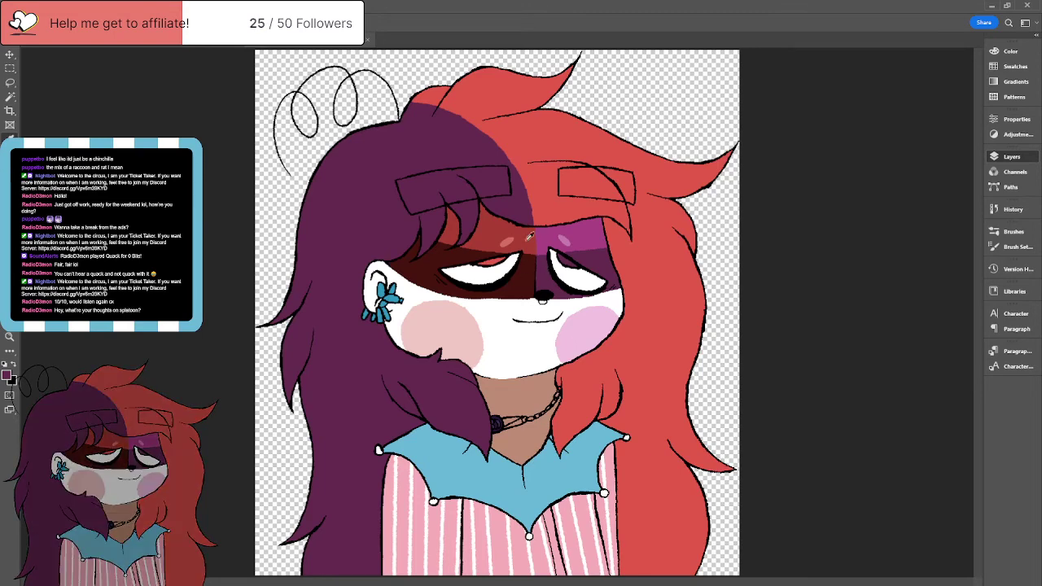
alt+click(530, 268)
click(98, 39)
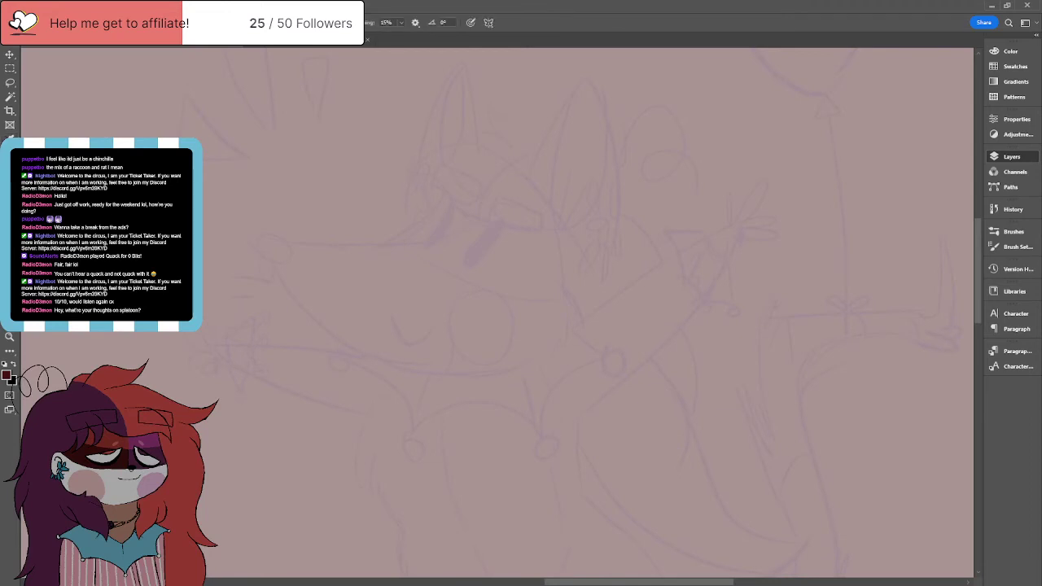
Step: Paint a solid dark red mask patch over the chibi's eye nearest the snout
mouse_move(399, 238)
mouse_down()
mouse_move(430, 220)
mouse_move(445, 196)
mouse_move(470, 219)
mouse_move(453, 236)
mouse_move(396, 241)
mouse_move(452, 230)
mouse_move(452, 219)
mouse_move(420, 233)
mouse_move(460, 222)
mouse_up()
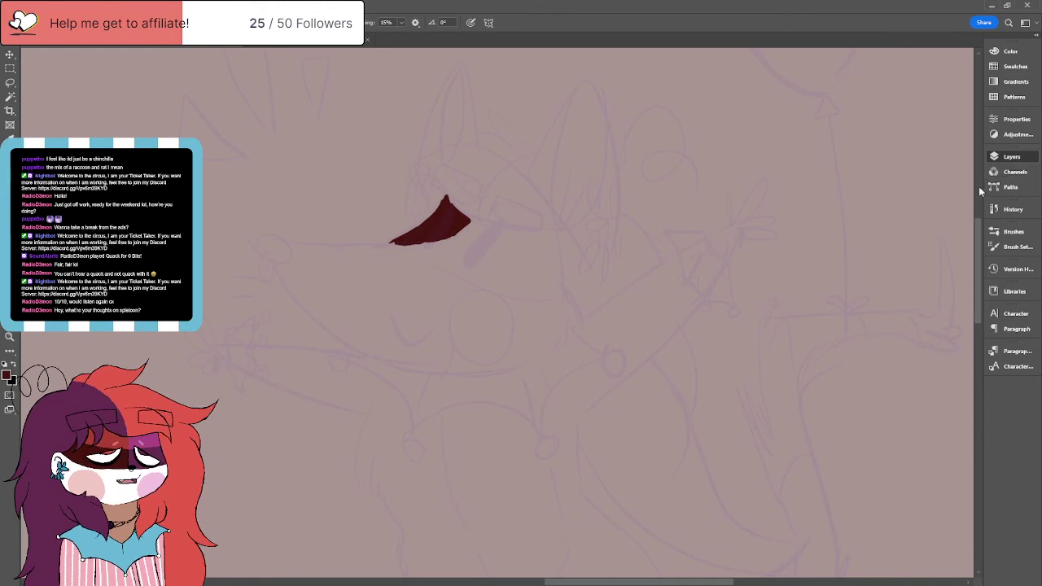
click(9, 336)
key(ctrl+0)
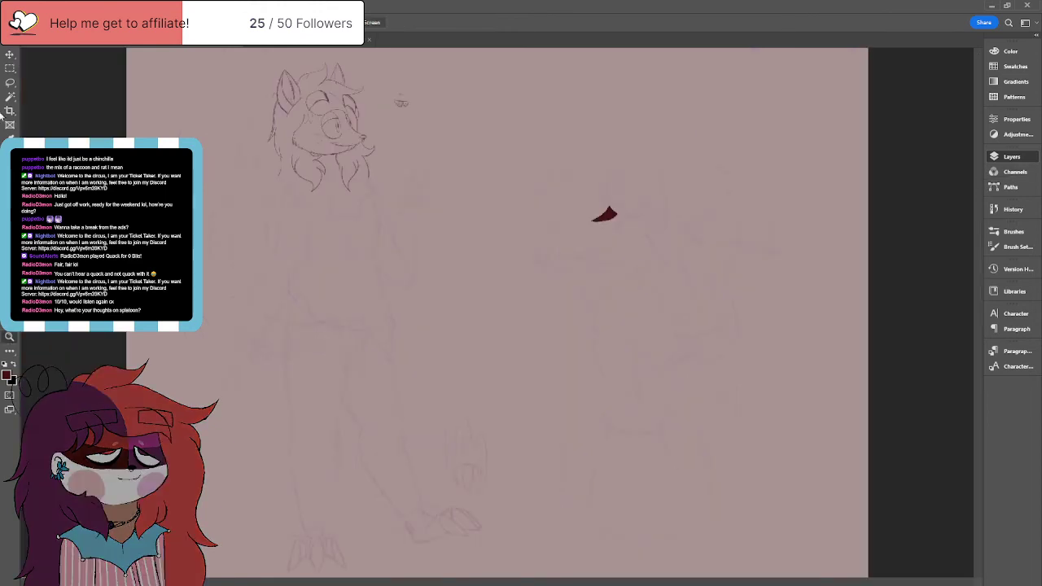
Step: Cut the faded chibi sketch out with a freehand selection around it and paste it back as separate, full-strength line art
key(l)
mouse_move(562, 88)
mouse_down()
mouse_move(527, 93)
mouse_move(477, 183)
mouse_move(515, 482)
mouse_move(561, 563)
mouse_move(790, 533)
mouse_move(882, 222)
mouse_move(804, 72)
mouse_move(654, 79)
mouse_up()
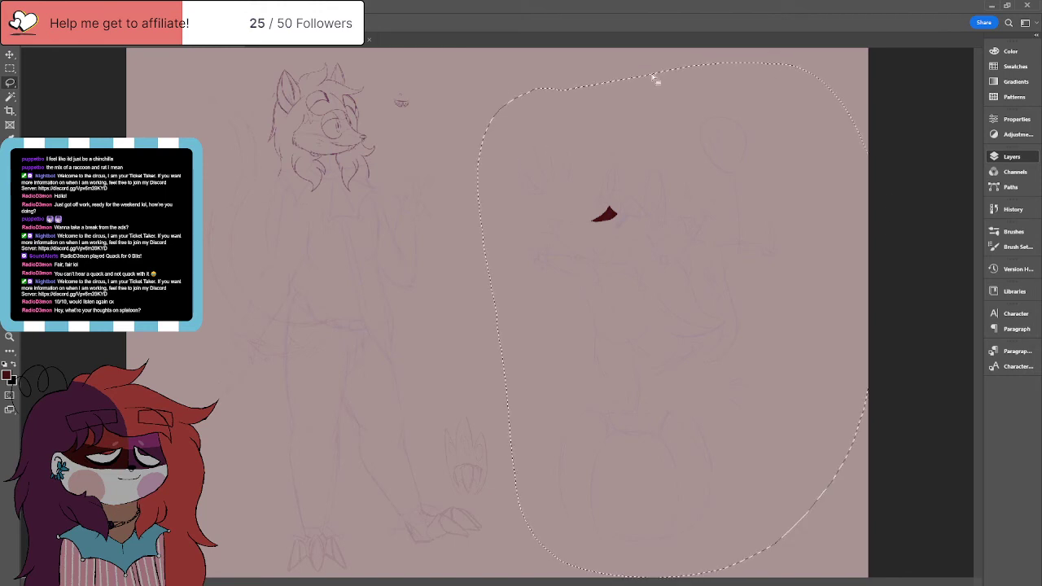
key(ctrl+x)
key(ctrl+v)
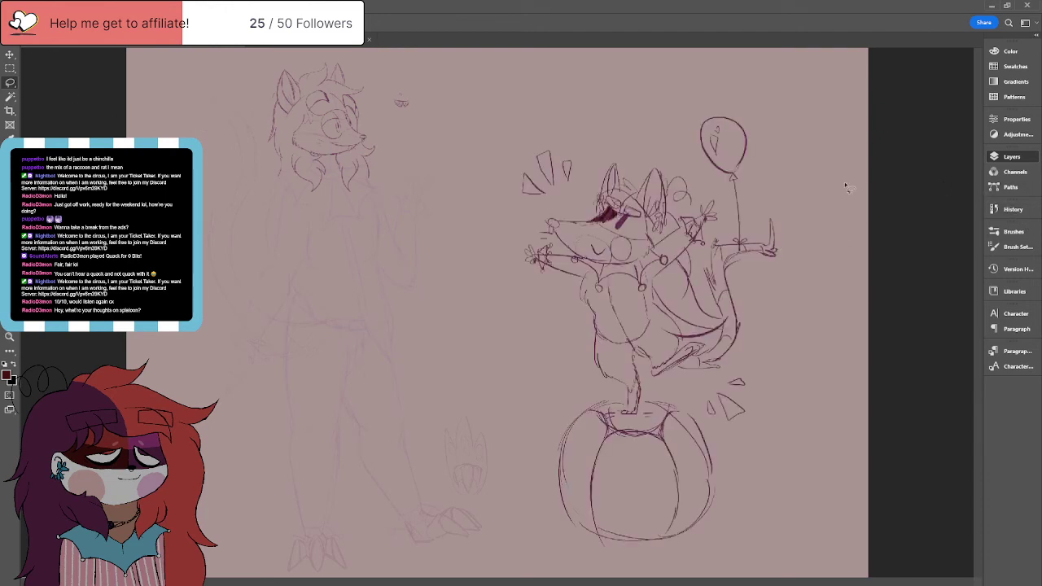
click(13, 340)
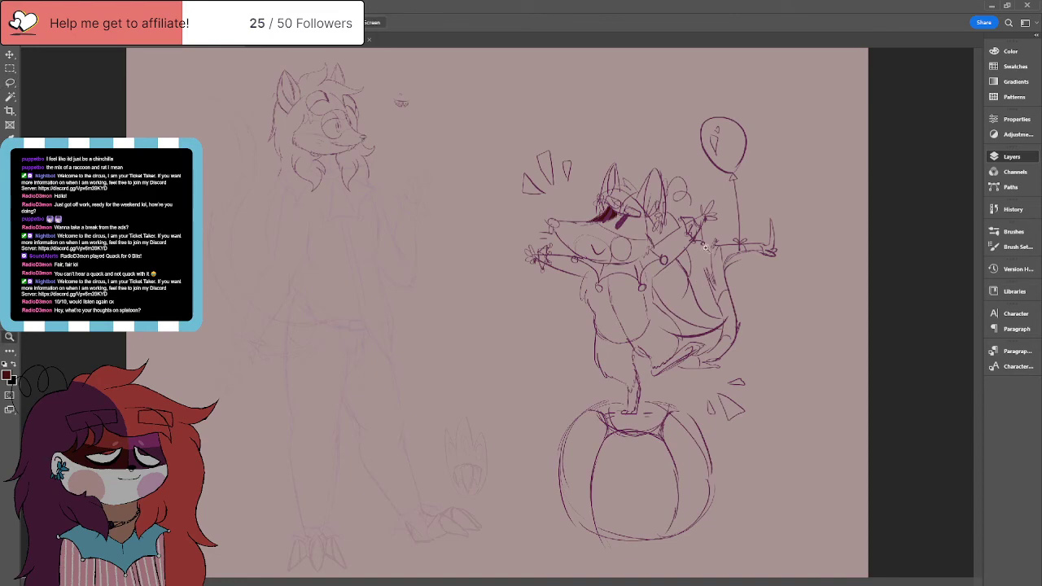
click(676, 206)
click(677, 202)
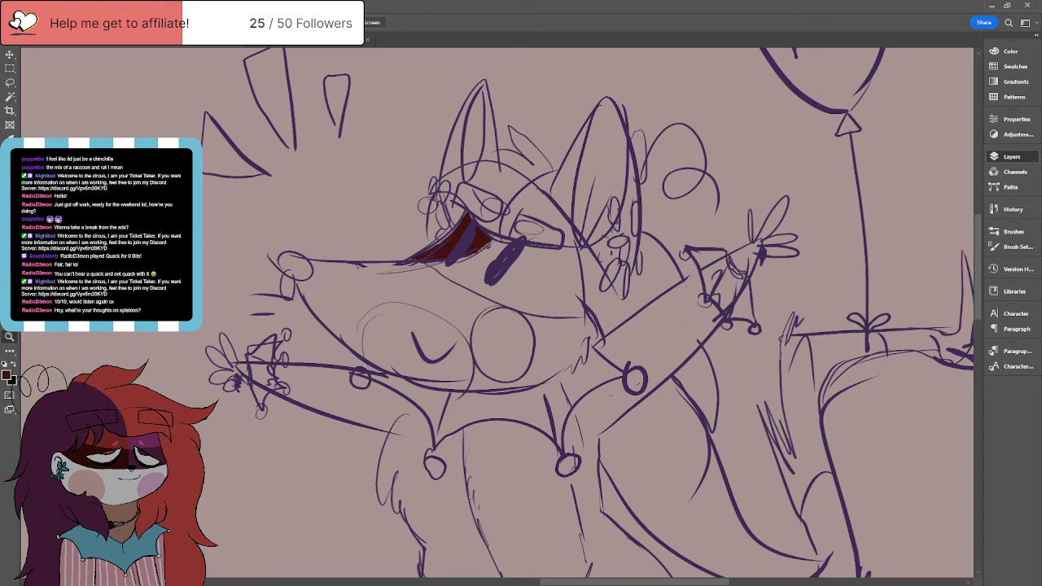
Step: Sample the avatar's dark purple and paint the rest of the chibi's face mask, from the dark red patch back to the cheek edge
click(325, 39)
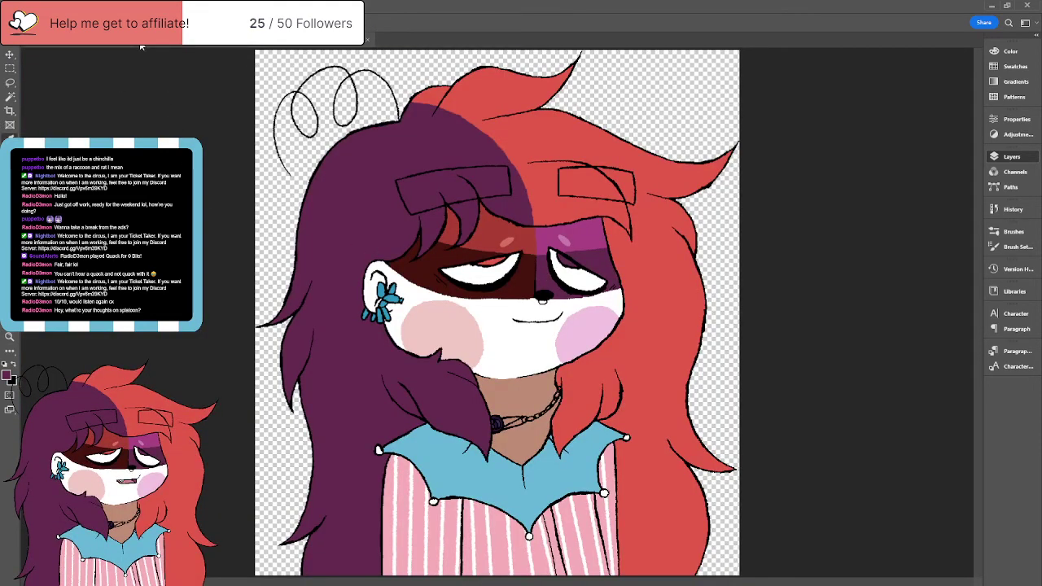
key(ctrl+Tab)
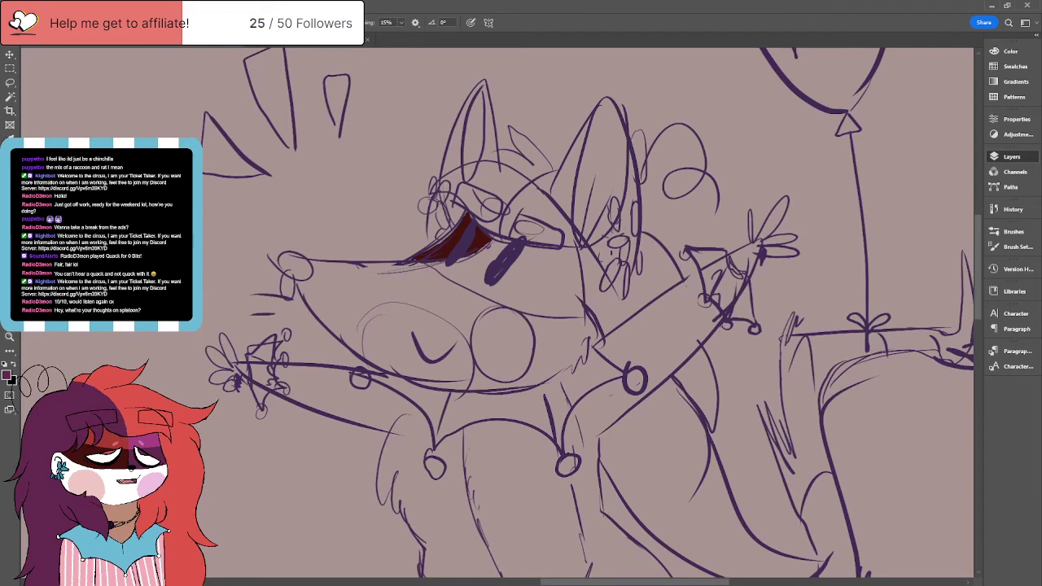
mouse_move(461, 254)
mouse_down()
mouse_move(435, 270)
mouse_move(450, 274)
mouse_move(447, 260)
mouse_move(487, 246)
mouse_move(492, 266)
mouse_up()
key(ctrl+z)
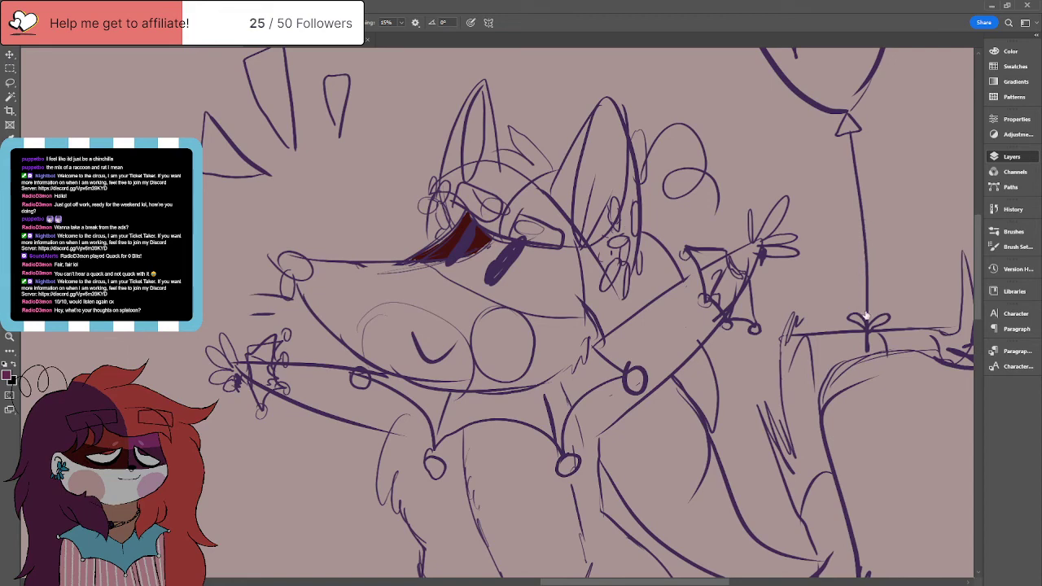
key(ctrl+comma)
key(ctrl+comma)
mouse_move(430, 263)
mouse_down()
mouse_move(468, 280)
mouse_move(458, 262)
mouse_move(490, 246)
mouse_move(458, 270)
mouse_move(512, 295)
mouse_move(506, 274)
mouse_move(525, 249)
mouse_move(493, 238)
mouse_move(570, 254)
mouse_move(561, 248)
mouse_move(580, 277)
mouse_move(582, 313)
mouse_move(529, 311)
mouse_move(480, 286)
mouse_move(528, 252)
mouse_move(542, 285)
mouse_move(511, 295)
mouse_move(541, 281)
mouse_move(574, 303)
mouse_move(569, 312)
mouse_up()
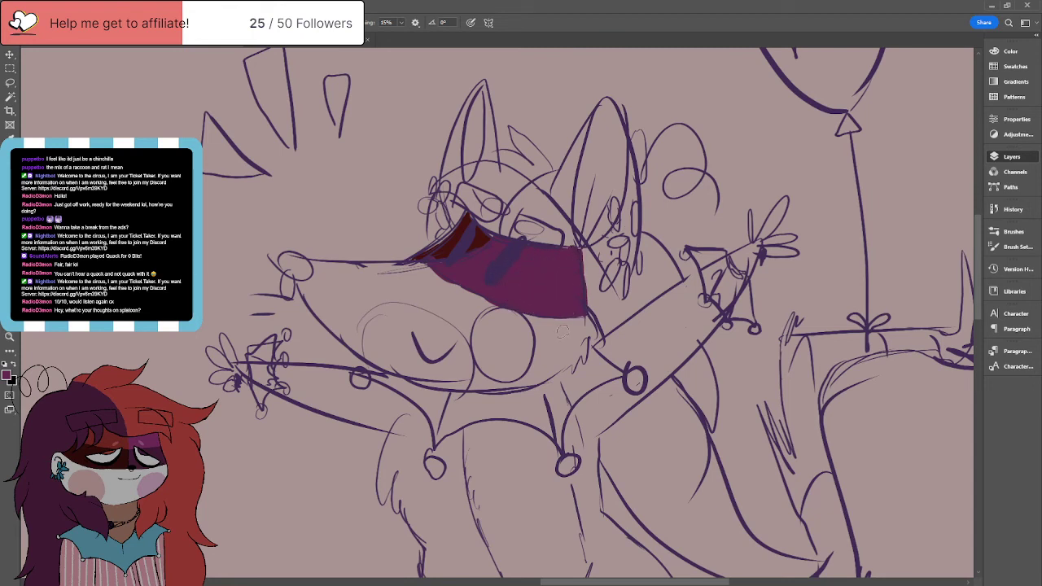
Step: Sample the light pink blush from the avatar document and fill the chibi's round cheek spot with it
click(293, 40)
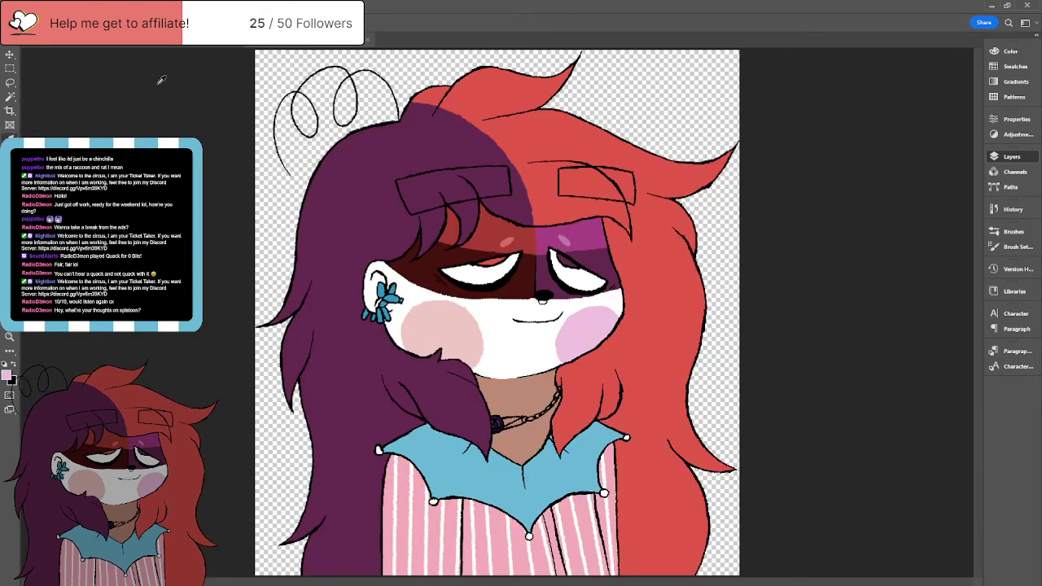
click(195, 39)
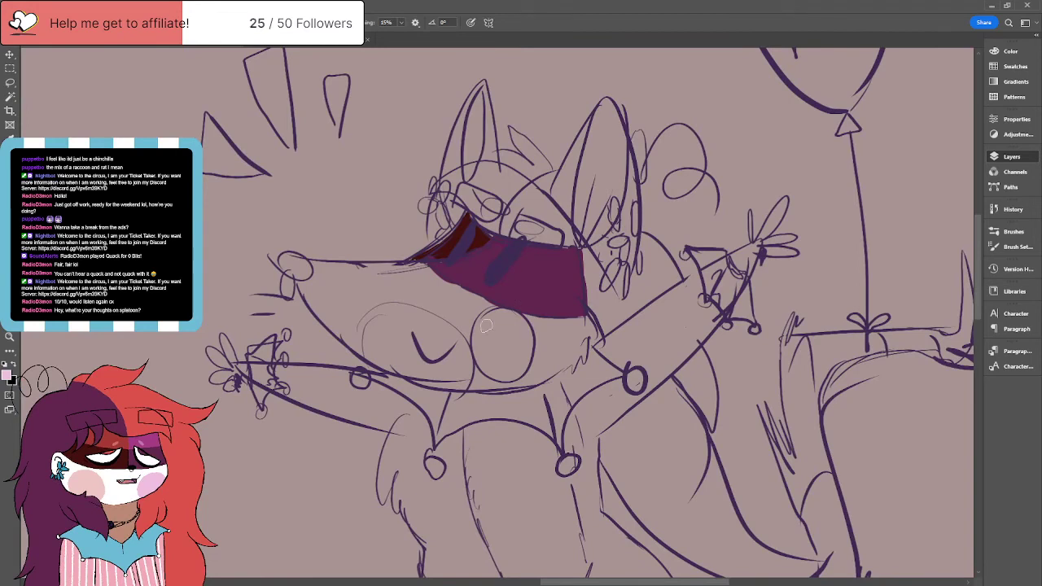
mouse_move(503, 311)
mouse_down()
mouse_move(527, 337)
mouse_move(529, 360)
mouse_move(517, 341)
mouse_move(505, 353)
mouse_move(518, 331)
mouse_move(494, 323)
mouse_move(514, 355)
mouse_up()
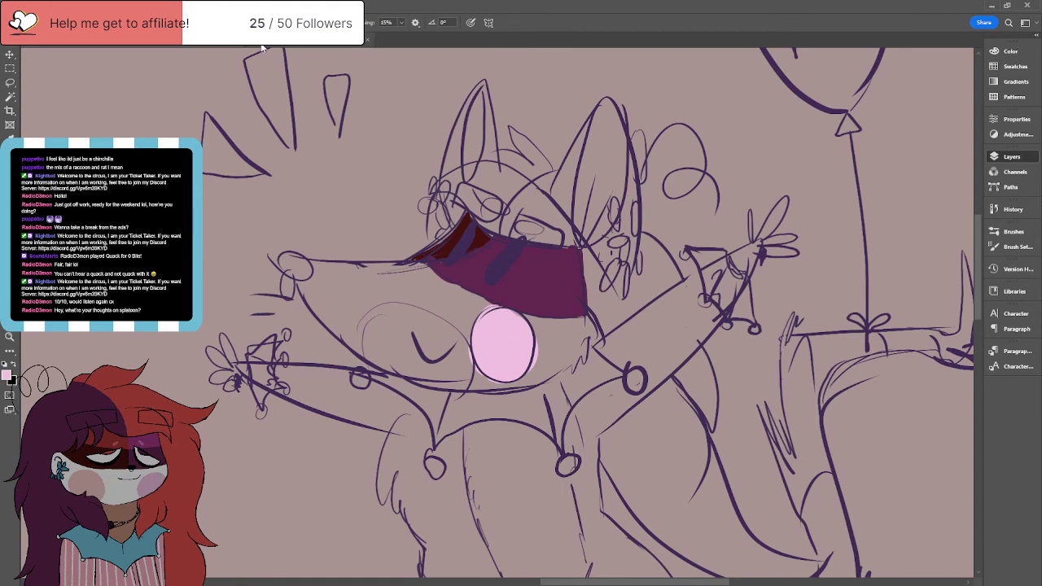
Step: Paint light pink along the inner edges of both of the chibi's ears
mouse_move(576, 213)
mouse_down()
mouse_move(579, 239)
mouse_move(595, 123)
mouse_move(582, 150)
mouse_up()
key(ctrl+z)
mouse_move(592, 121)
mouse_down()
mouse_move(586, 124)
mouse_move(577, 224)
mouse_up()
drag(632, 152, 623, 213)
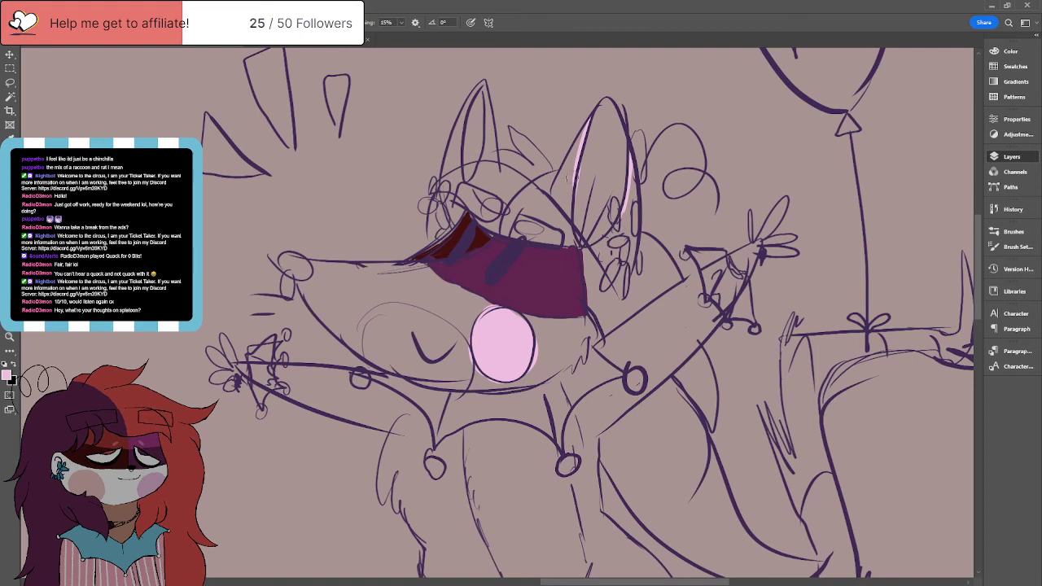
mouse_move(482, 82)
mouse_down()
mouse_move(458, 143)
mouse_move(472, 91)
mouse_move(486, 89)
mouse_move(487, 148)
mouse_up()
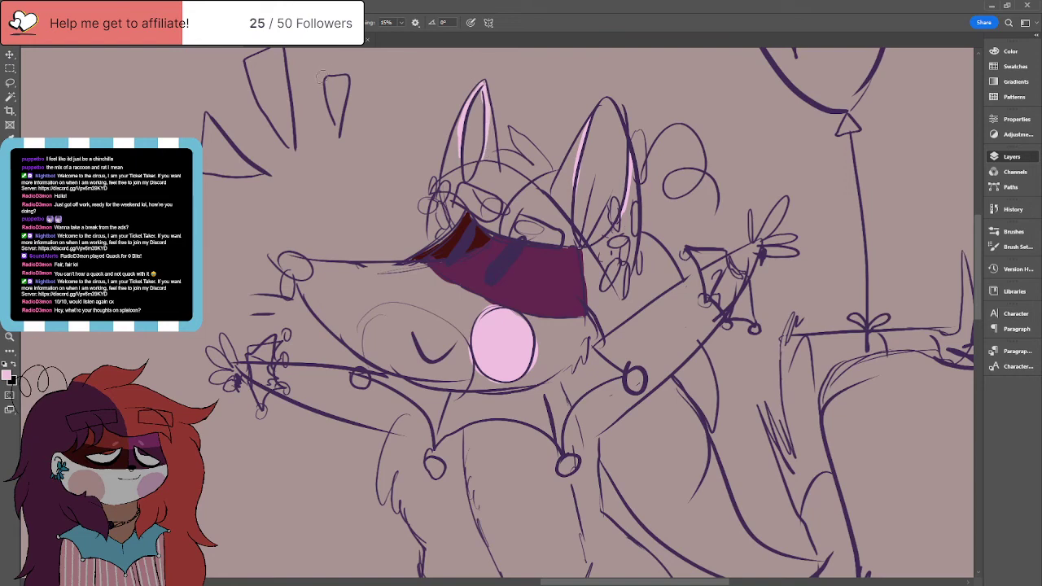
Step: Sample the magenta above the avatar's eye and fill the chibi's snout and lower face around the cheek spot and muzzle patch
click(299, 47)
key(i)
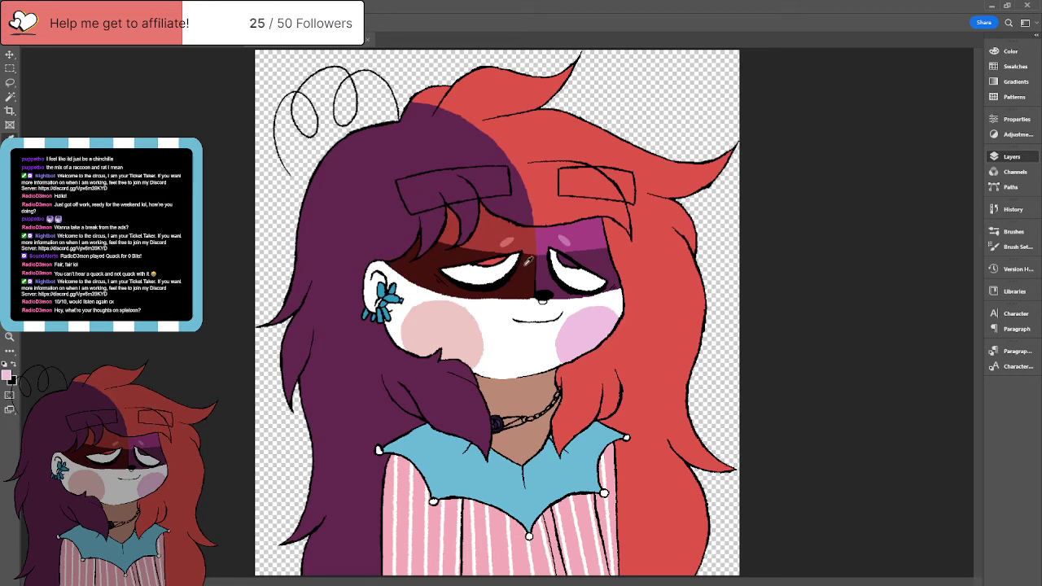
click(553, 233)
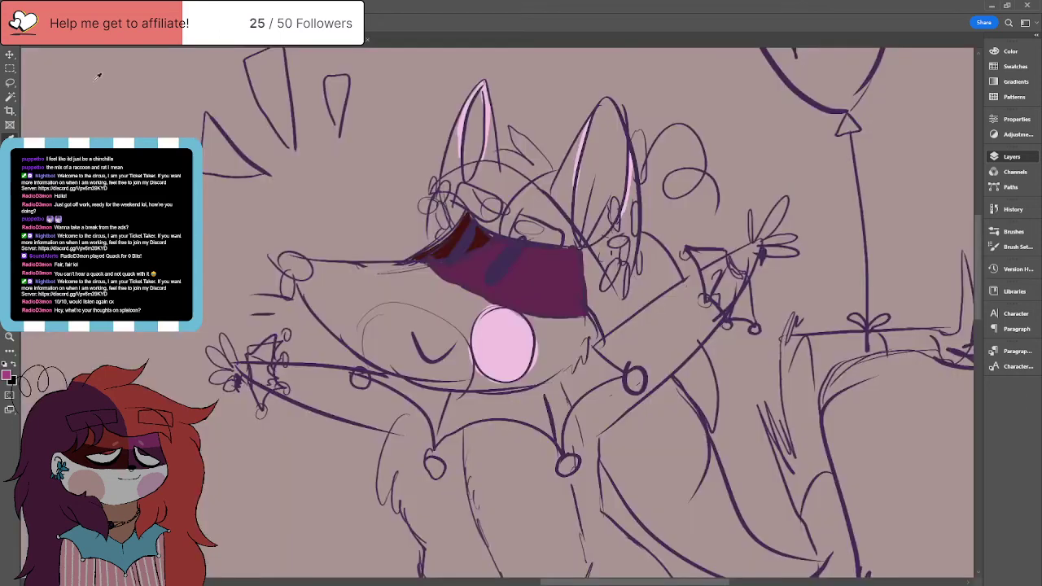
click(132, 46)
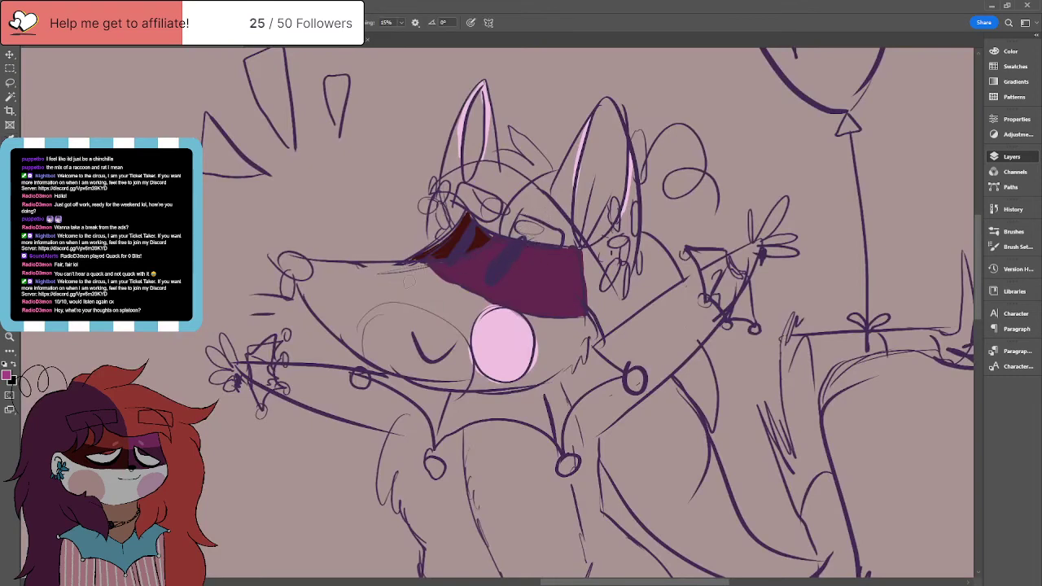
mouse_move(372, 275)
mouse_down()
mouse_move(422, 273)
mouse_move(398, 280)
mouse_up()
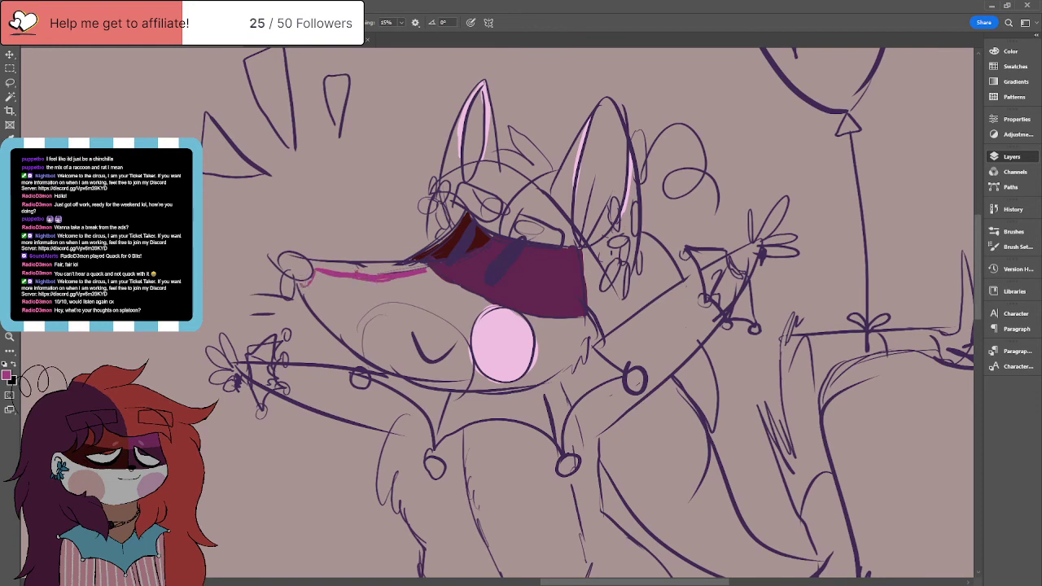
mouse_move(300, 284)
mouse_down()
mouse_move(328, 328)
mouse_move(362, 351)
mouse_move(377, 304)
mouse_move(399, 304)
mouse_move(359, 346)
mouse_up()
mouse_move(298, 278)
mouse_down()
mouse_move(334, 323)
mouse_move(320, 288)
mouse_move(380, 307)
mouse_move(358, 285)
mouse_move(332, 274)
mouse_move(320, 276)
mouse_move(334, 288)
mouse_move(316, 286)
mouse_move(358, 320)
mouse_move(325, 310)
mouse_move(351, 310)
mouse_move(374, 288)
mouse_move(419, 280)
mouse_move(428, 305)
mouse_move(446, 311)
mouse_move(421, 270)
mouse_move(456, 290)
mouse_move(448, 318)
mouse_move(462, 332)
mouse_move(451, 287)
mouse_move(488, 305)
mouse_move(470, 324)
mouse_up()
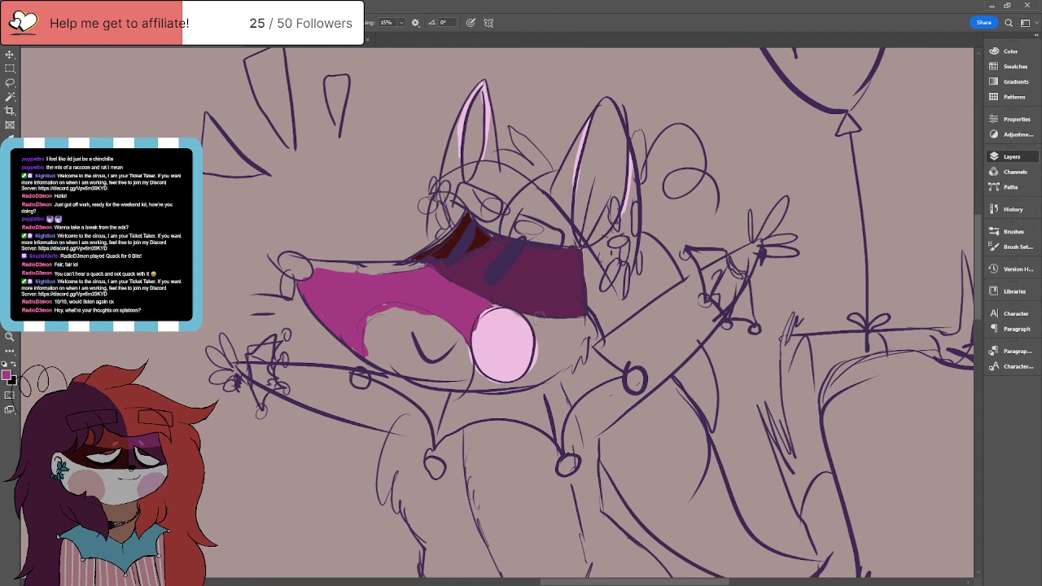
drag(527, 315, 538, 370)
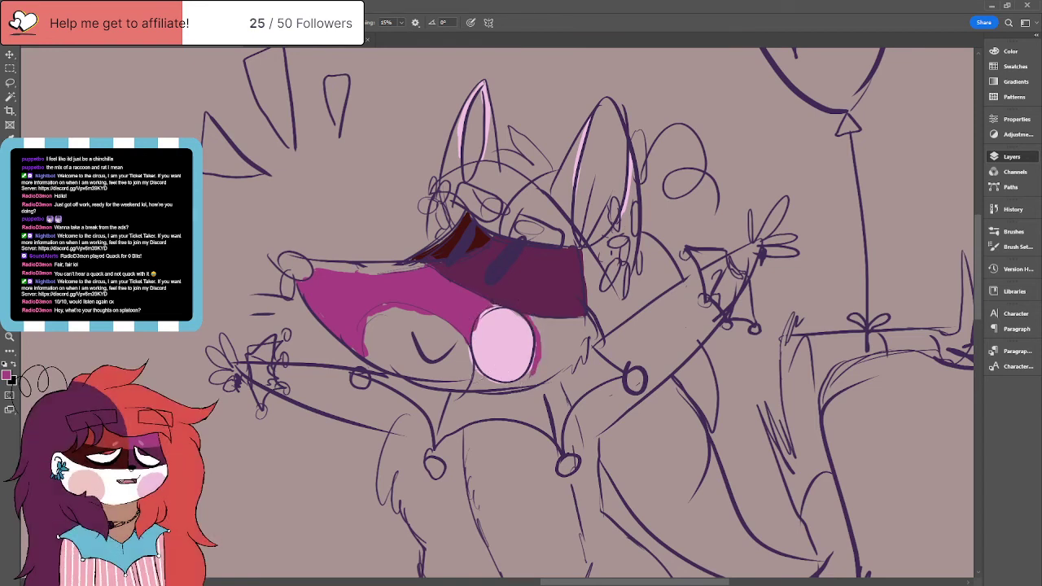
mouse_move(471, 376)
mouse_down()
mouse_move(502, 383)
mouse_move(492, 391)
mouse_move(575, 358)
mouse_move(588, 313)
mouse_move(539, 324)
mouse_move(542, 358)
mouse_move(581, 329)
mouse_move(560, 356)
mouse_up()
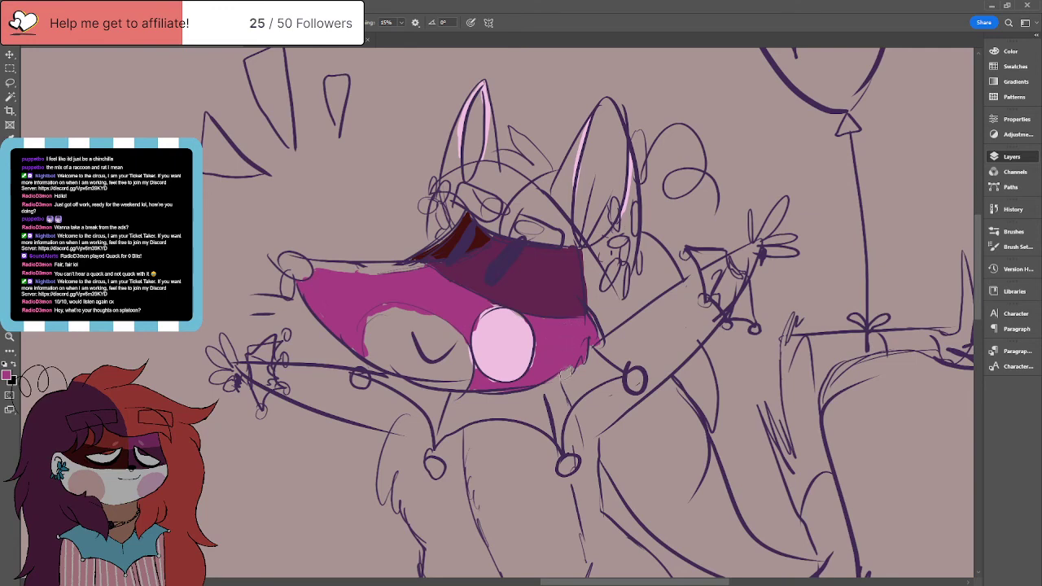
Step: Sample the lighter red of the avatar's mask and paint a strip along the bridge of the chibi's snout
key(ctrl+Tab)
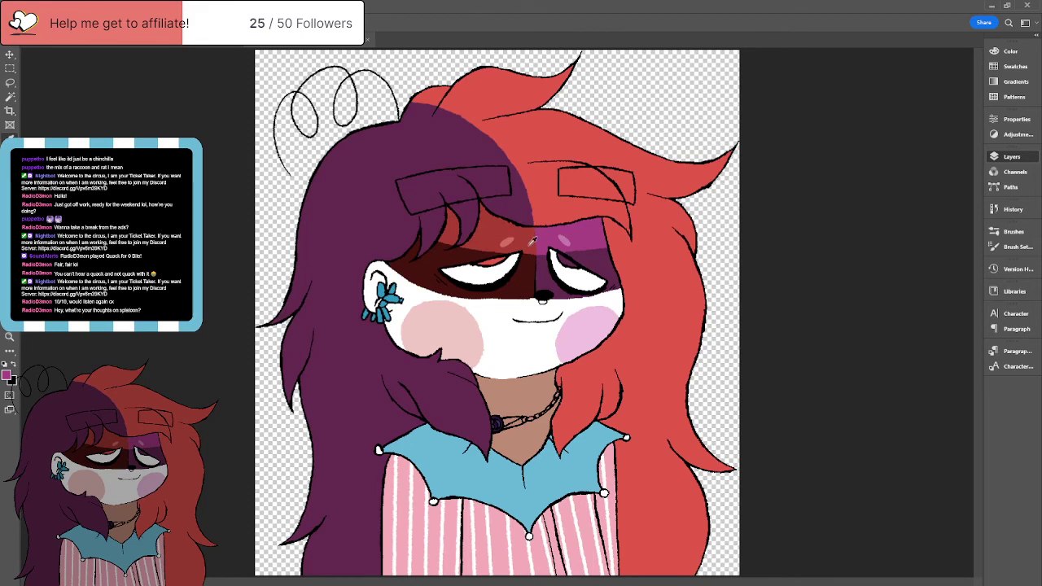
key(ctrl+Tab)
drag(310, 264, 415, 266)
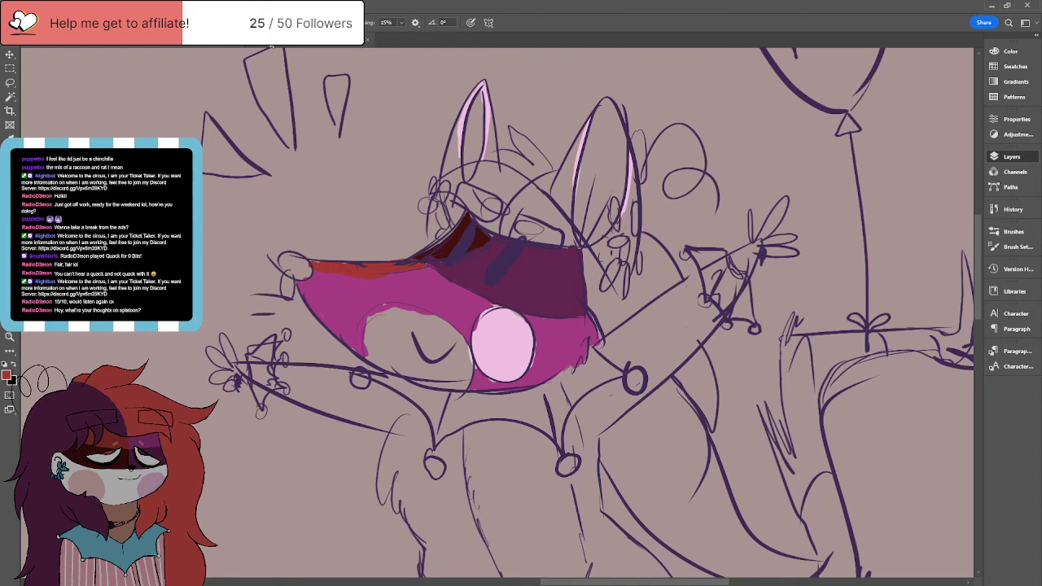
Step: Sample white from the avatar's face and fill the chibi's muzzle patch around the smile
click(331, 41)
key(i)
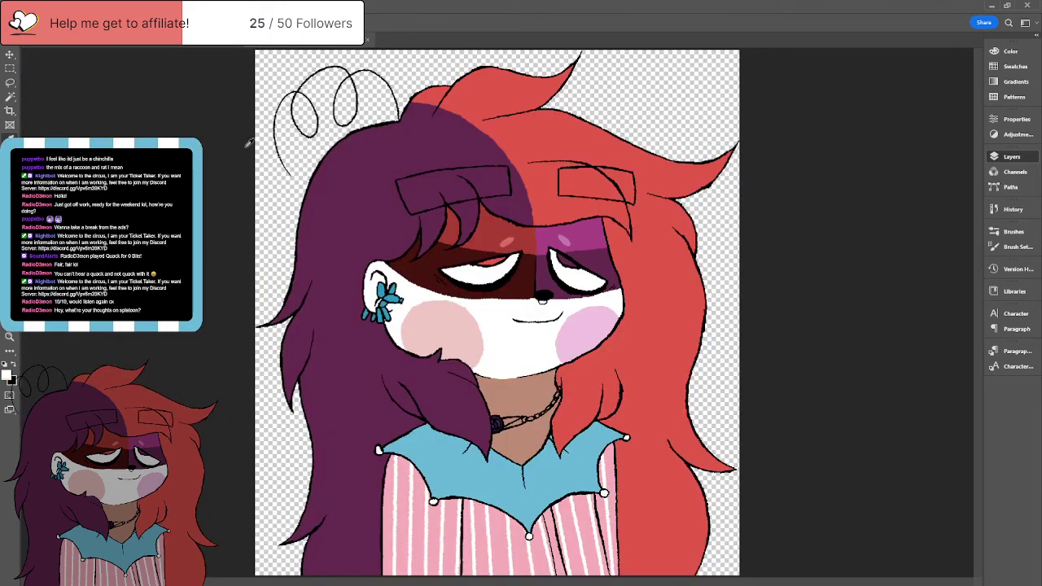
click(189, 47)
key(b)
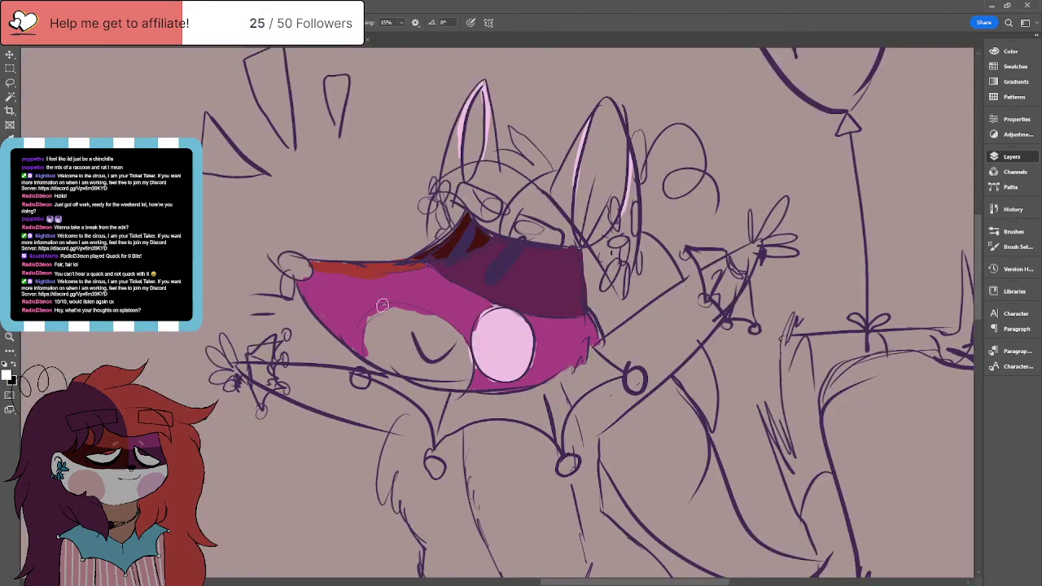
mouse_move(368, 361)
mouse_down()
mouse_move(374, 321)
mouse_move(405, 309)
mouse_move(455, 341)
mouse_move(467, 376)
mouse_move(404, 371)
mouse_move(380, 346)
mouse_move(379, 330)
mouse_move(400, 354)
mouse_move(436, 362)
mouse_move(461, 350)
mouse_move(465, 375)
mouse_move(457, 380)
mouse_move(427, 333)
mouse_move(381, 322)
mouse_up()
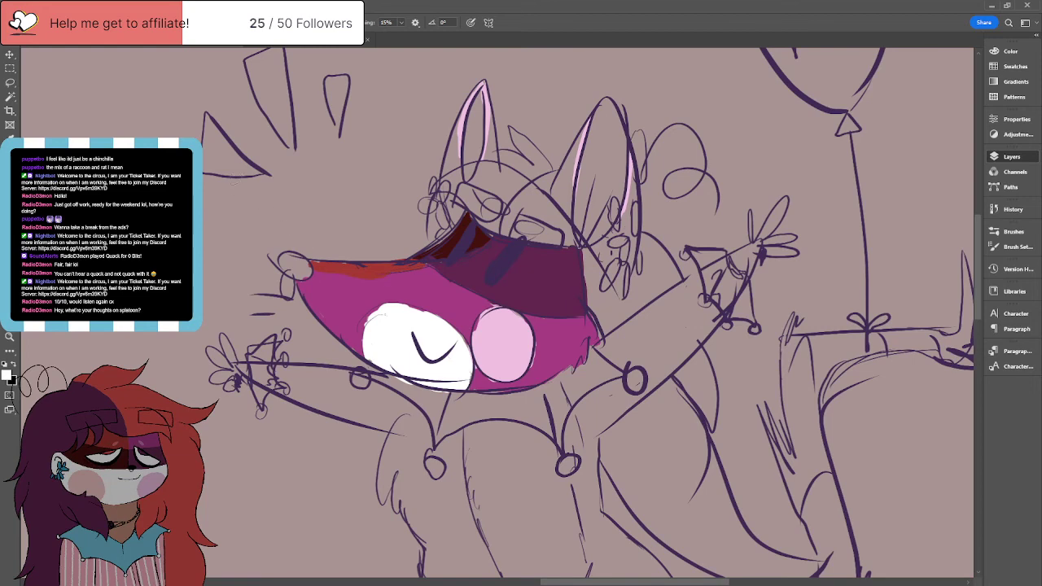
Step: Sample the light pink of the chibi's cheek spot and fill its nose with it
click(163, 39)
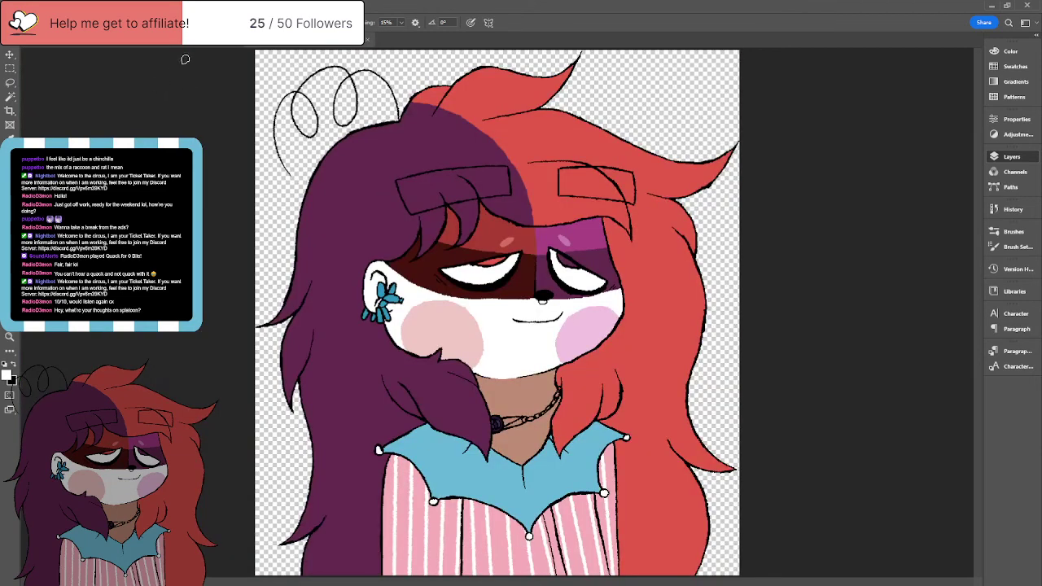
click(201, 43)
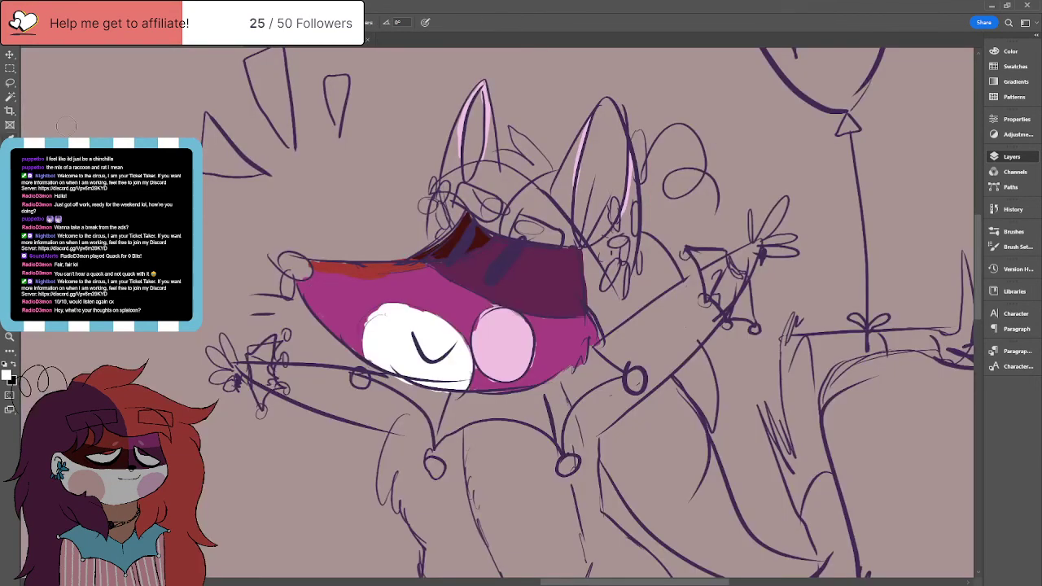
key(alt)
alt+click(502, 337)
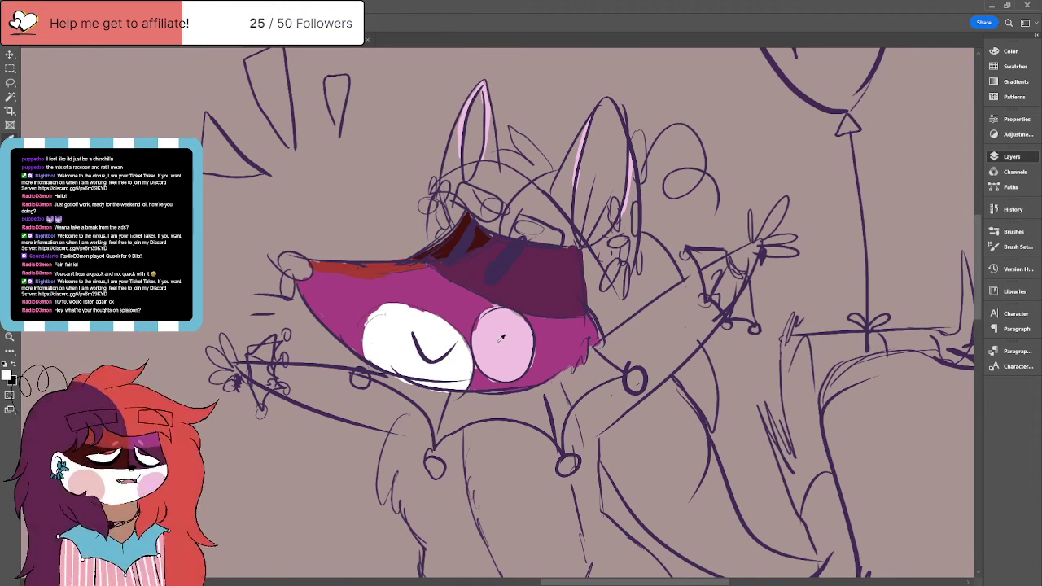
drag(286, 264, 301, 268)
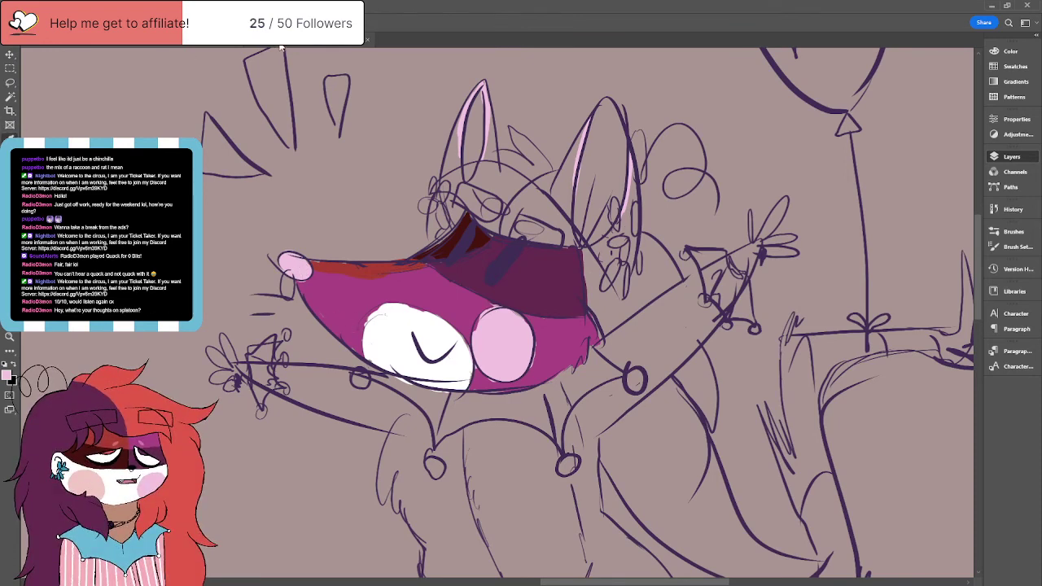
Step: Sample the peach blush from the avatar document and paint part of the chibi's nose with it
click(330, 39)
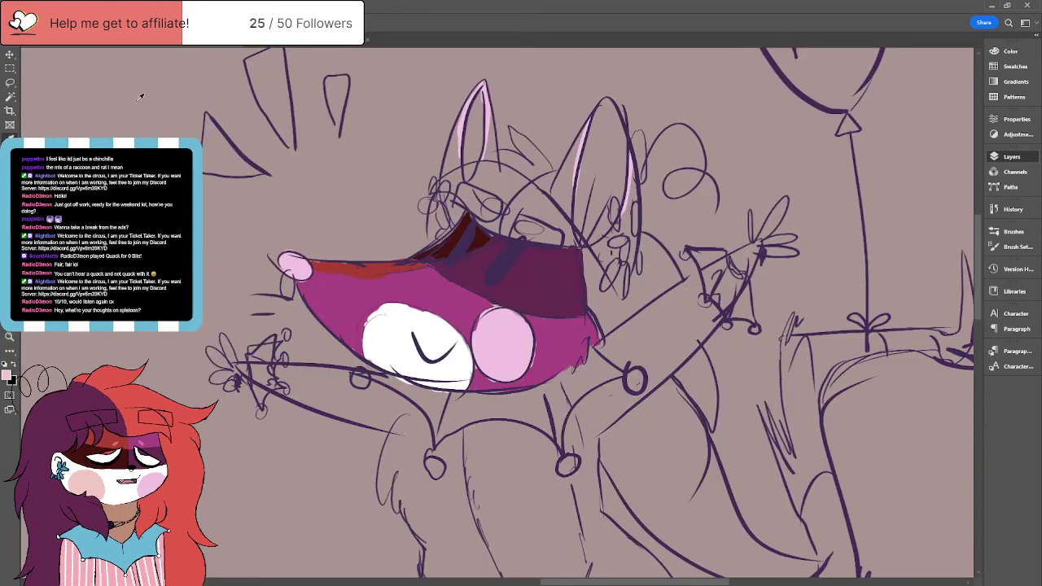
click(138, 39)
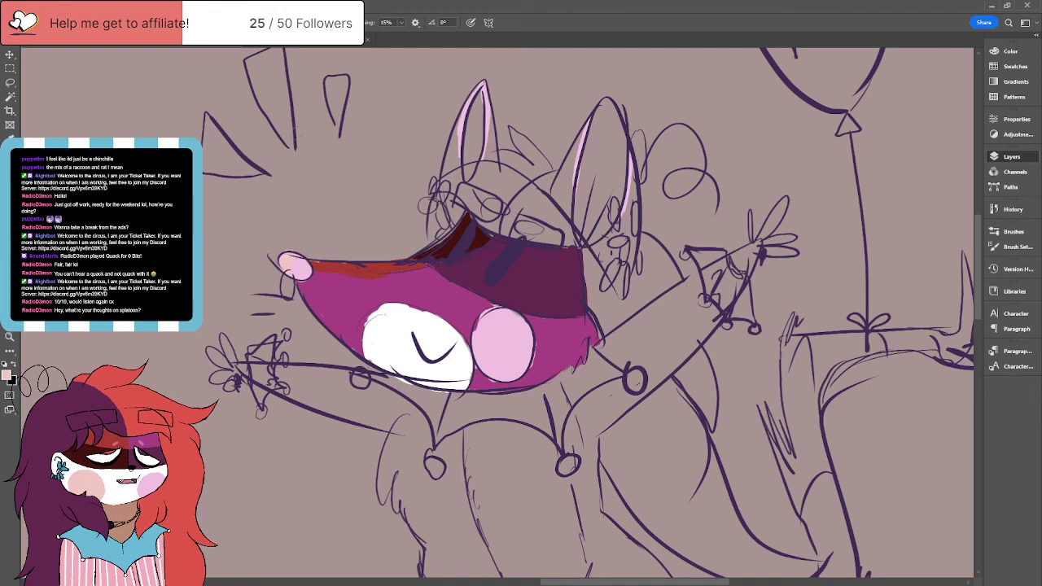
click(222, 43)
click(138, 39)
Step: Erase the light pink inside the chibi's smaller ear, the one nearest the snout, and recolour it peach
key(e)
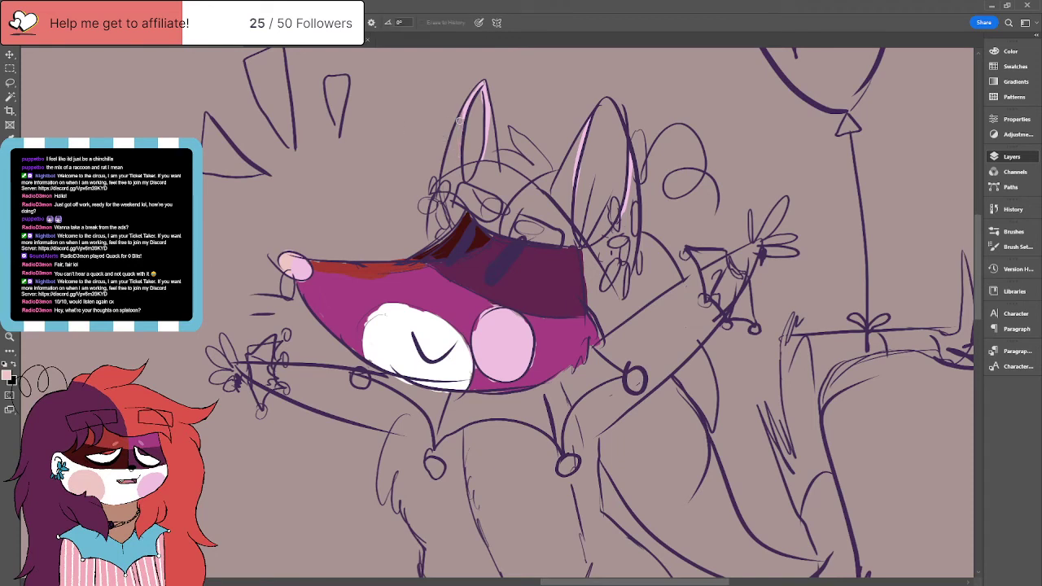
mouse_move(485, 83)
mouse_down()
mouse_move(491, 122)
mouse_move(470, 71)
mouse_move(461, 159)
mouse_up()
key(b)
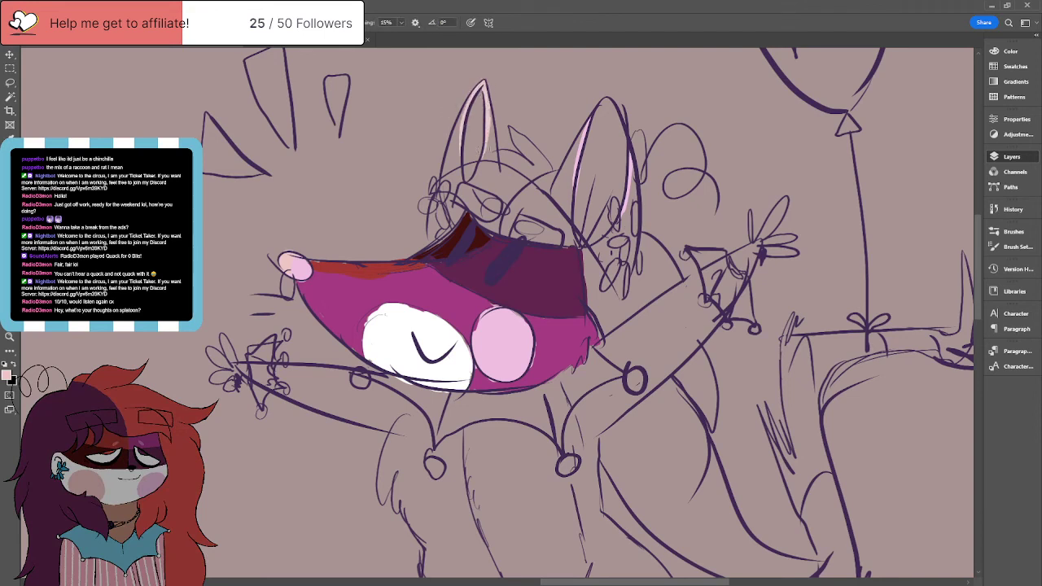
Step: Sample the dark red of the face mask from the avatar document again and return to the chibi sketch
key(ctrl+Tab)
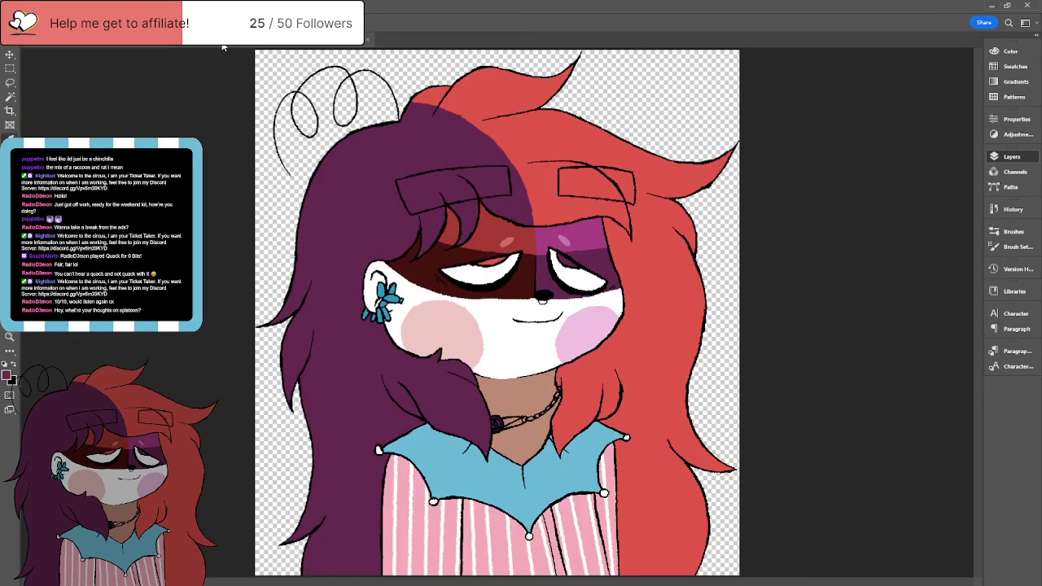
key(ctrl+Tab)
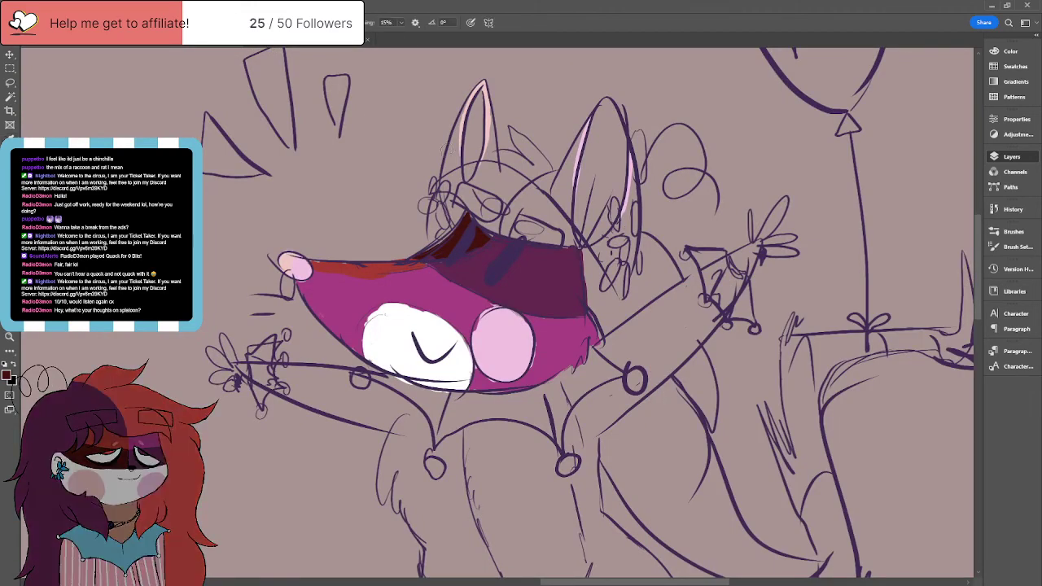
Step: Paint the outer part of the chibi's smaller ear dark red and that of its larger ear dark purple sampled from the mask
mouse_move(443, 169)
mouse_down()
mouse_move(453, 140)
mouse_move(459, 166)
mouse_move(454, 139)
mouse_move(447, 168)
mouse_move(489, 135)
mouse_move(492, 112)
mouse_move(497, 163)
mouse_move(492, 146)
mouse_move(449, 163)
mouse_up()
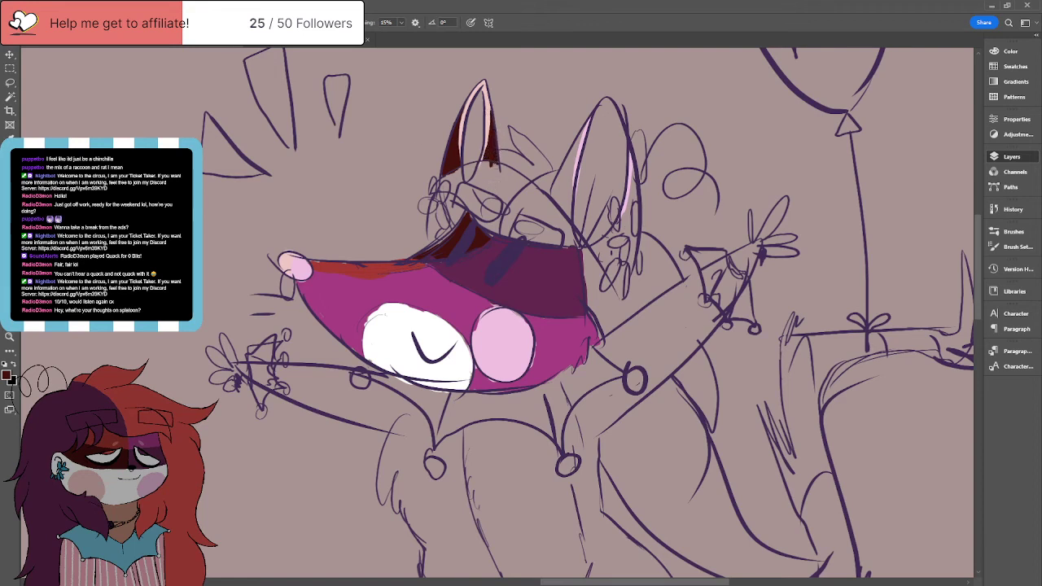
alt+click(527, 283)
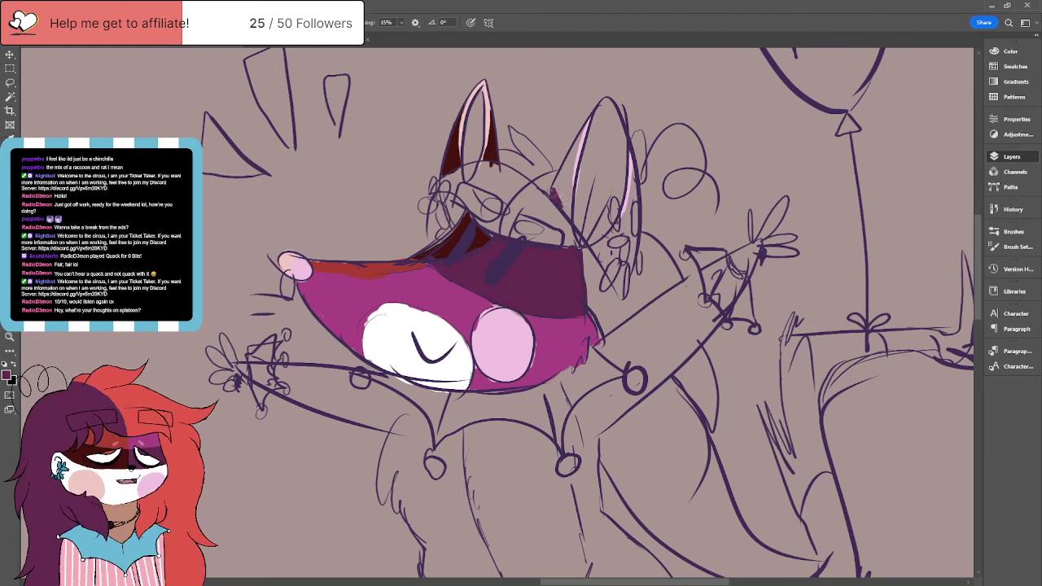
mouse_move(559, 190)
mouse_down()
mouse_move(581, 127)
mouse_move(569, 200)
mouse_move(569, 163)
mouse_up()
mouse_move(570, 215)
mouse_down()
mouse_move(563, 166)
mouse_move(560, 193)
mouse_up()
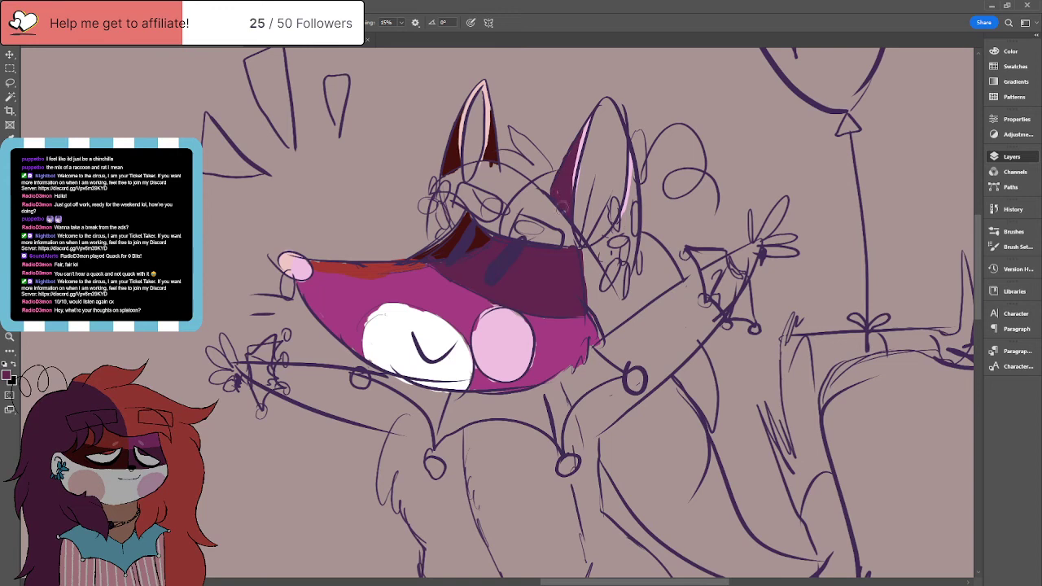
drag(633, 179, 598, 256)
mouse_move(634, 173)
mouse_down()
mouse_move(616, 282)
mouse_move(599, 245)
mouse_move(617, 263)
mouse_move(625, 216)
mouse_up()
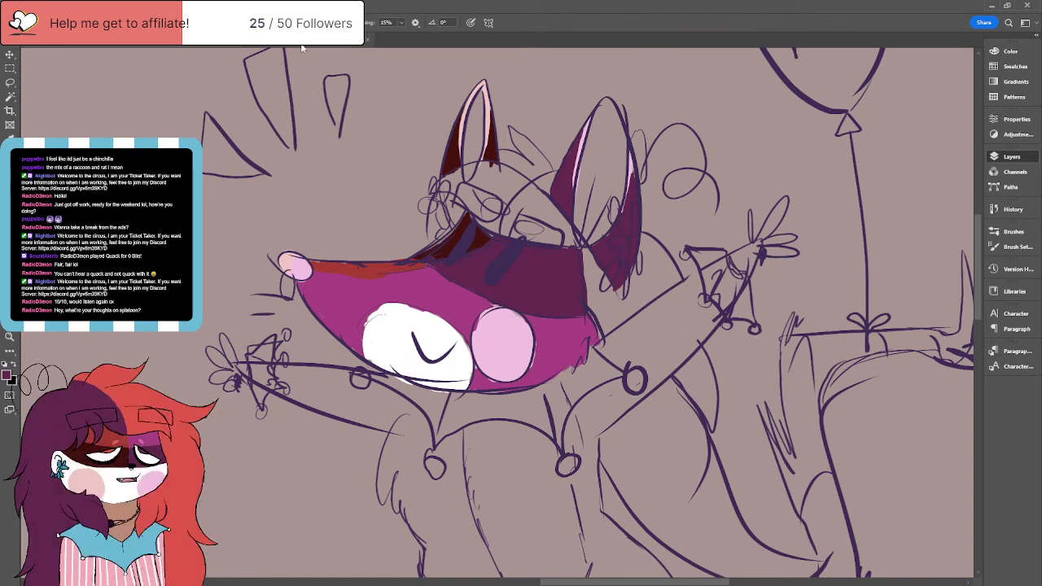
Step: Sample the purple hair colour from the avatar document and fill the chibi's hair tufts between and in front of the ears with it
key(ctrl+Tab)
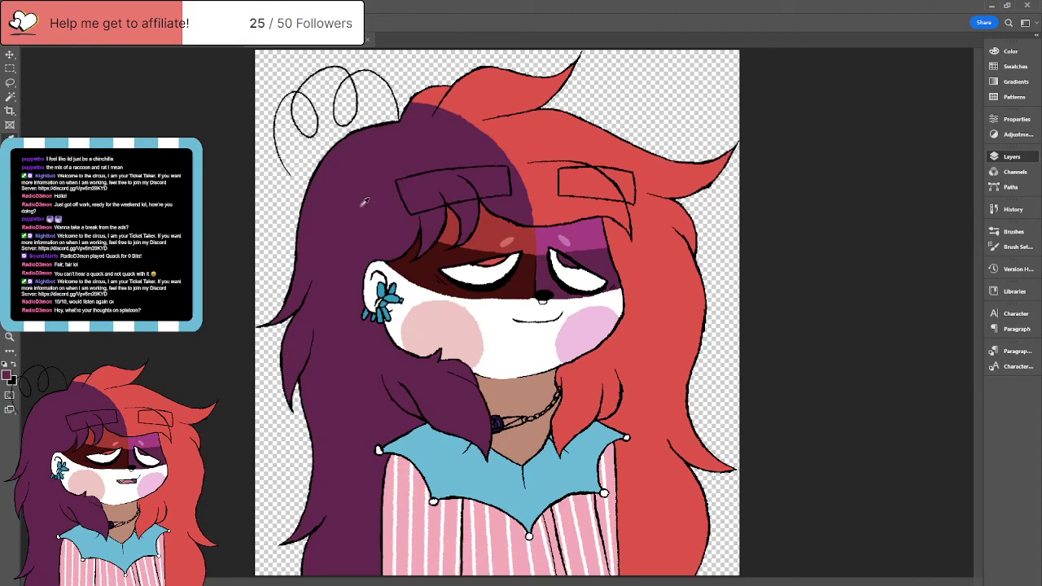
key(ctrl+Tab)
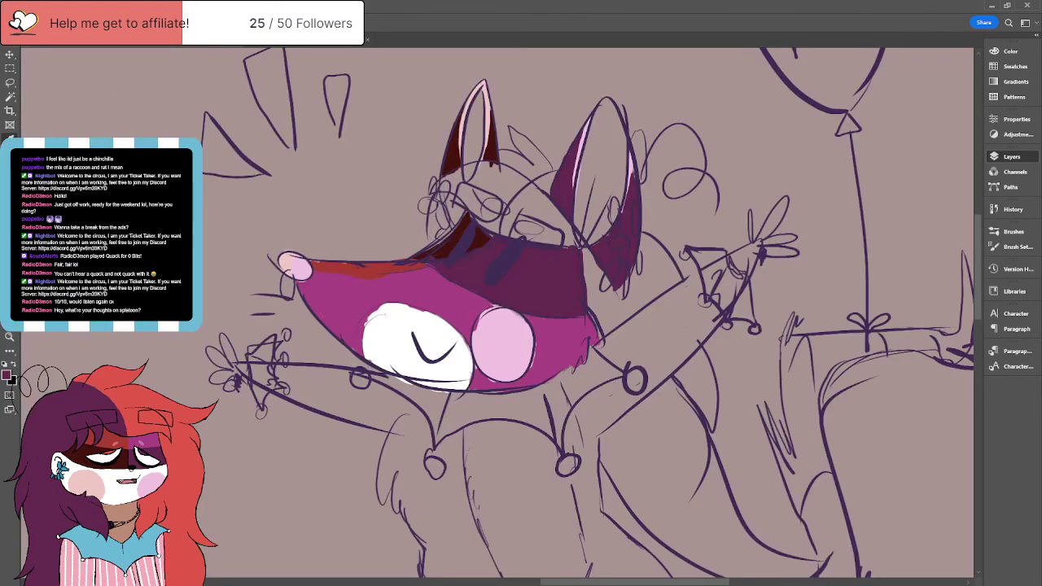
mouse_move(430, 237)
mouse_down()
mouse_move(456, 184)
mouse_move(490, 228)
mouse_up()
mouse_move(460, 195)
mouse_down()
mouse_move(492, 222)
mouse_move(436, 245)
mouse_move(436, 176)
mouse_up()
mouse_move(431, 231)
mouse_down()
mouse_move(446, 175)
mouse_move(471, 181)
mouse_move(453, 219)
mouse_move(487, 161)
mouse_move(452, 176)
mouse_move(481, 168)
mouse_move(501, 195)
mouse_move(502, 183)
mouse_move(496, 236)
mouse_move(547, 157)
mouse_move(513, 162)
mouse_move(504, 200)
mouse_move(537, 160)
mouse_move(521, 135)
mouse_move(539, 167)
mouse_up()
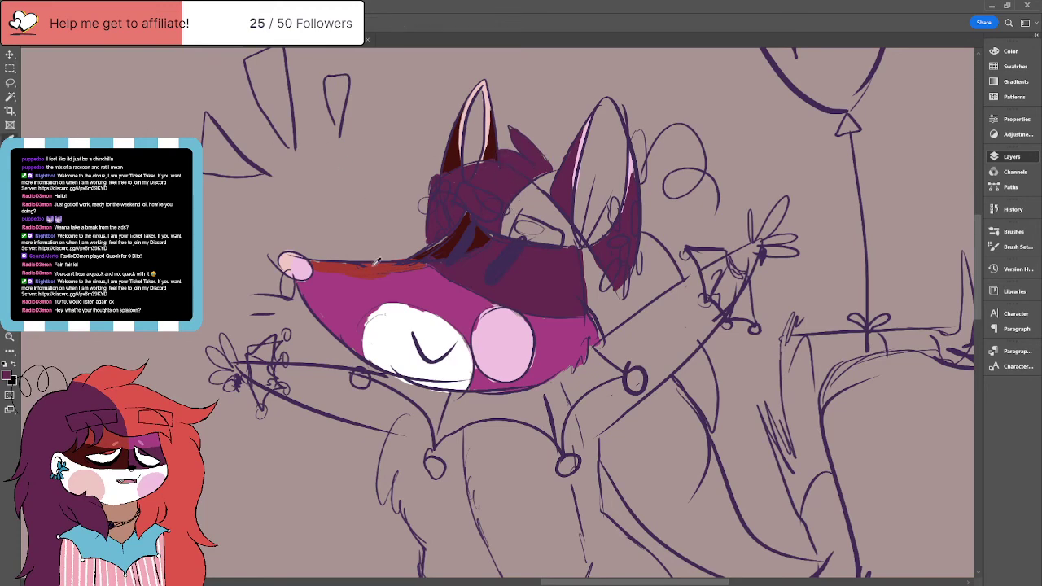
Step: Sample the red hair colour from the avatar document and fill the chibi's forehead patch beside the larger ear
click(289, 41)
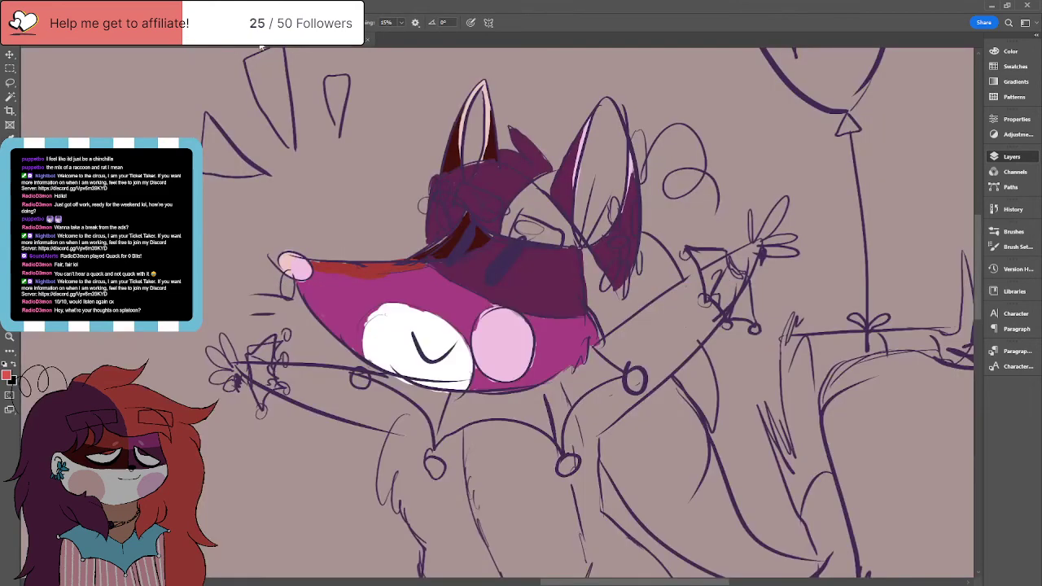
click(230, 40)
drag(507, 218, 560, 169)
drag(527, 202, 545, 189)
mouse_move(506, 225)
mouse_down()
mouse_move(511, 236)
mouse_move(582, 242)
mouse_up()
Step: Fill the hair behind the chibi's cheek and larger ear, down to the raised arm, with the same red
mouse_move(550, 199)
mouse_down()
mouse_move(537, 210)
mouse_move(546, 233)
mouse_move(537, 212)
mouse_move(516, 216)
mouse_move(547, 217)
mouse_move(585, 271)
mouse_move(586, 313)
mouse_up()
mouse_move(588, 260)
mouse_down()
mouse_move(595, 313)
mouse_move(618, 313)
mouse_move(613, 303)
mouse_move(620, 319)
mouse_up()
mouse_move(597, 301)
mouse_down()
mouse_move(609, 337)
mouse_move(658, 290)
mouse_move(644, 273)
mouse_move(650, 233)
mouse_up()
mouse_move(627, 275)
mouse_down()
mouse_move(652, 236)
mouse_move(667, 237)
mouse_up()
drag(663, 275, 679, 251)
mouse_move(673, 288)
mouse_down()
mouse_move(681, 271)
mouse_move(669, 288)
mouse_up()
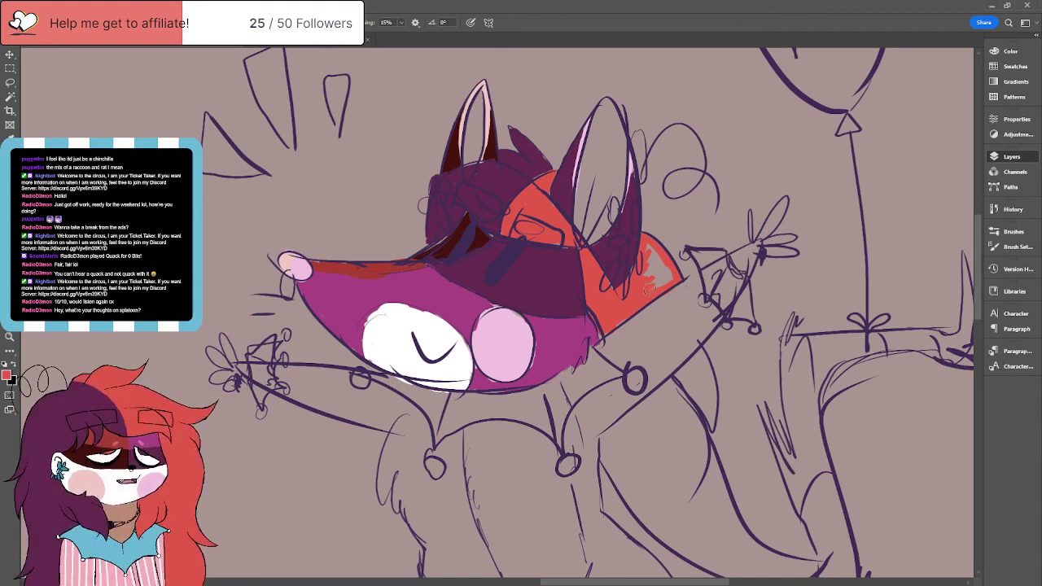
mouse_move(651, 259)
mouse_down()
mouse_move(648, 275)
mouse_move(660, 269)
mouse_move(676, 285)
mouse_up()
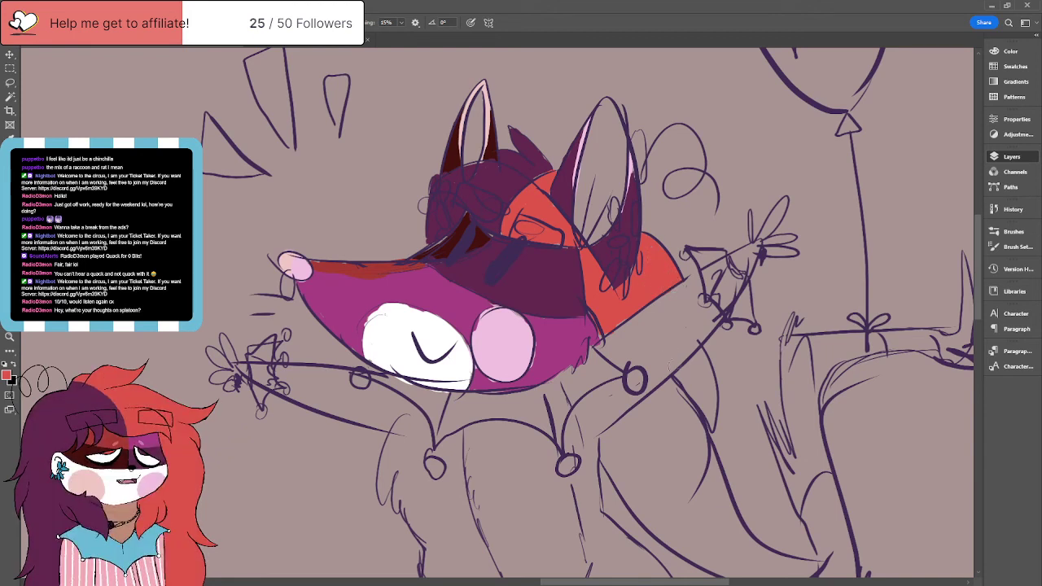
Step: Colour the small hair lock under the chibi's raised arm and the long lock sweeping behind its body red
mouse_move(673, 374)
mouse_down()
mouse_move(713, 433)
mouse_move(713, 383)
mouse_move(715, 420)
mouse_up()
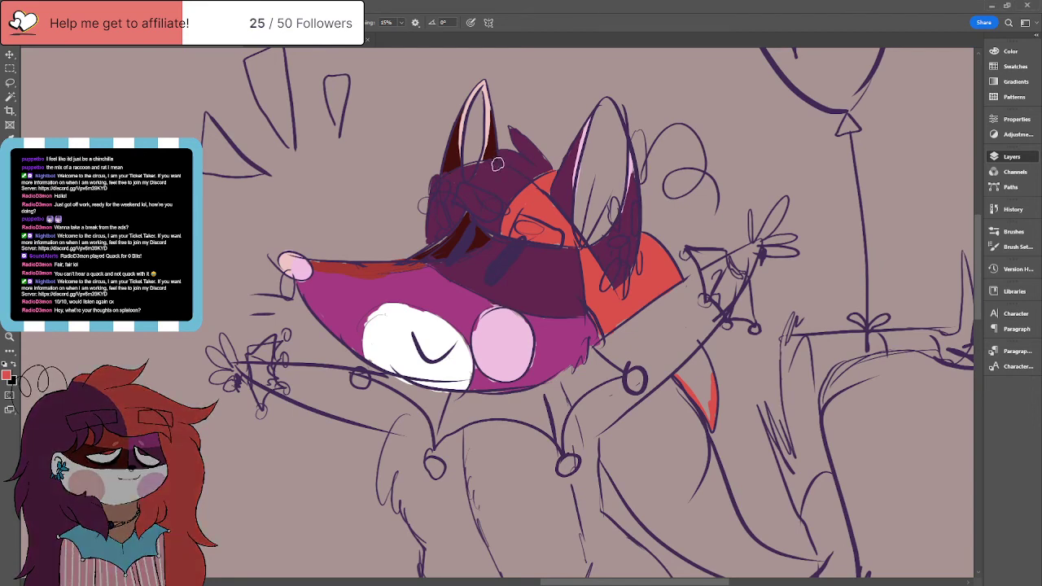
mouse_move(682, 369)
mouse_down()
mouse_move(704, 346)
mouse_move(691, 371)
mouse_move(702, 391)
mouse_move(686, 376)
mouse_move(692, 357)
mouse_move(702, 366)
mouse_move(710, 418)
mouse_up()
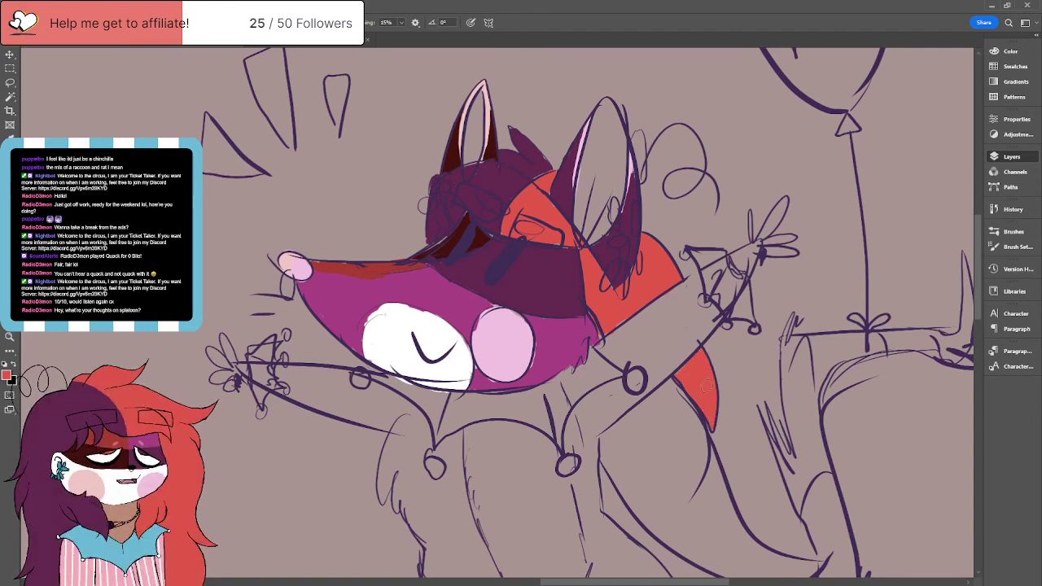
scroll(705, 387, down, 5)
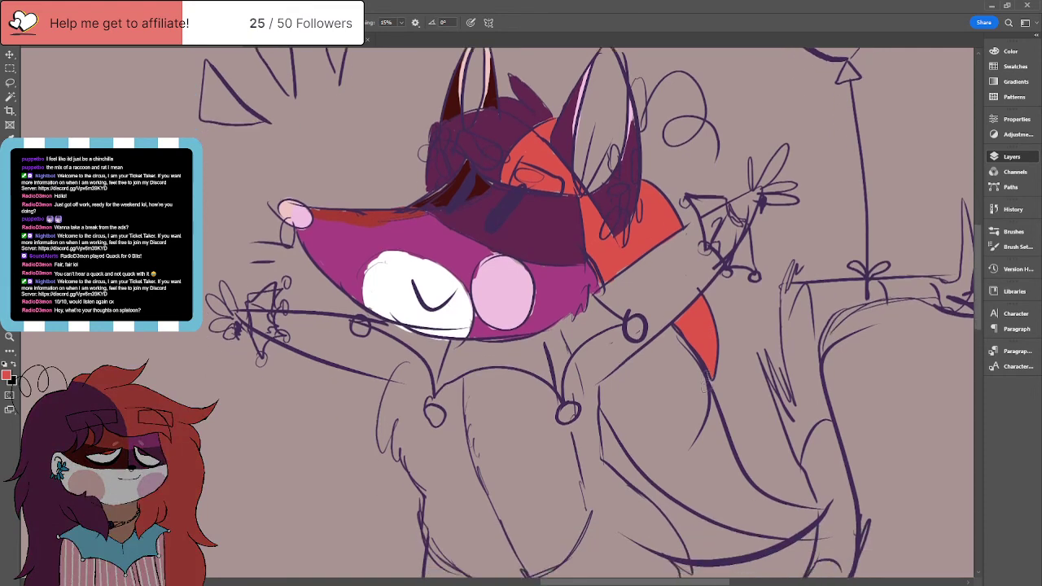
mouse_move(601, 348)
mouse_down()
mouse_move(600, 328)
mouse_move(672, 266)
mouse_move(629, 300)
mouse_up()
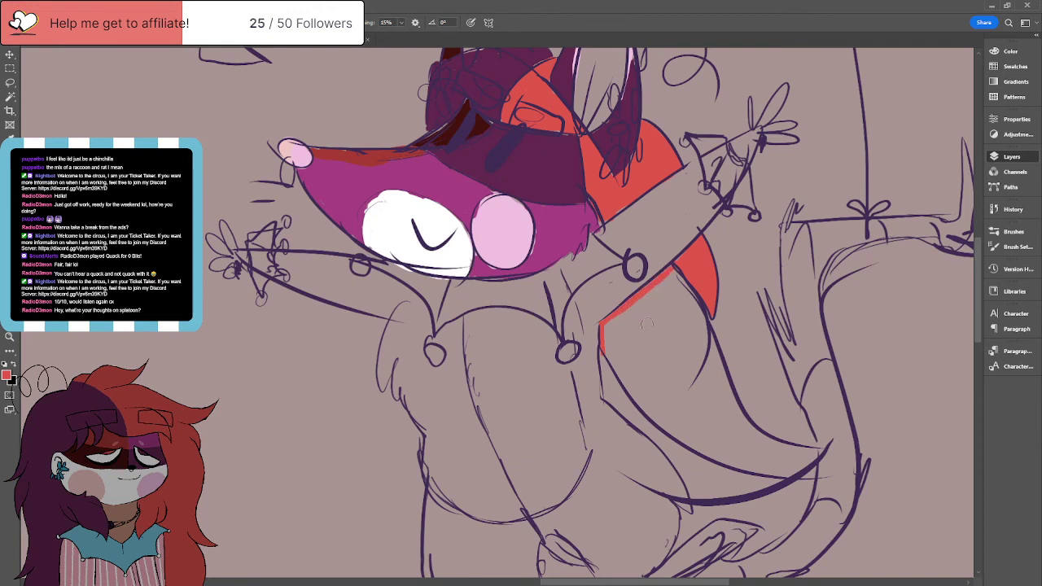
scroll(652, 370, down, 1)
mouse_move(602, 339)
mouse_down()
mouse_move(650, 411)
mouse_move(730, 455)
mouse_move(760, 465)
mouse_move(828, 437)
mouse_up()
mouse_move(669, 259)
mouse_down()
mouse_move(698, 298)
mouse_move(735, 400)
mouse_move(757, 431)
mouse_move(811, 444)
mouse_move(763, 440)
mouse_move(777, 458)
mouse_move(766, 461)
mouse_move(702, 426)
mouse_move(736, 448)
mouse_move(716, 411)
mouse_move(729, 394)
mouse_move(713, 381)
mouse_move(719, 370)
mouse_move(656, 403)
mouse_move(640, 375)
mouse_move(684, 415)
mouse_move(660, 363)
mouse_move(676, 346)
mouse_move(664, 326)
mouse_move(682, 368)
mouse_move(671, 293)
mouse_move(701, 375)
mouse_move(672, 277)
mouse_move(707, 363)
mouse_move(696, 297)
mouse_up()
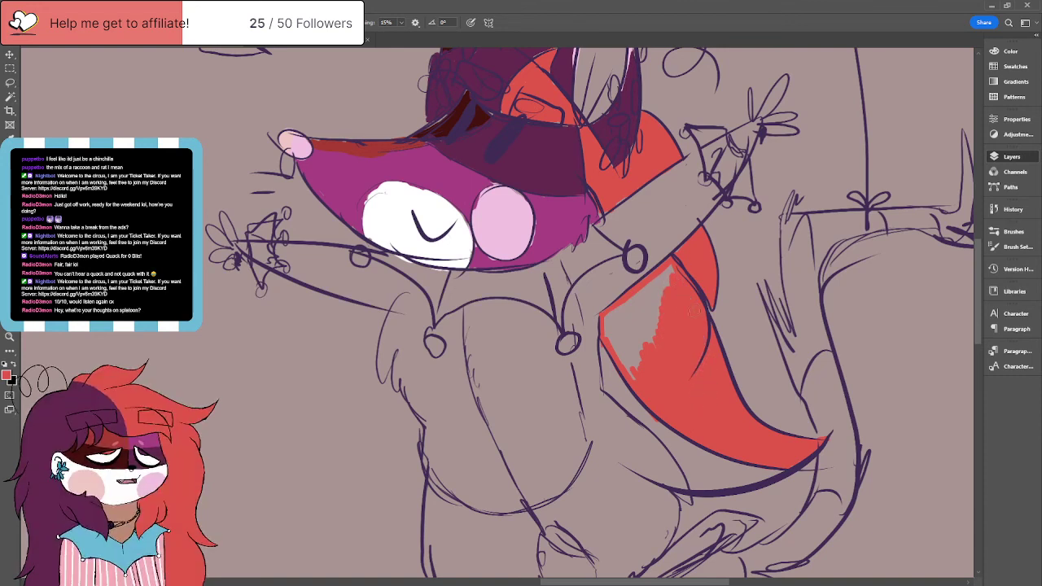
mouse_move(635, 379)
mouse_down()
mouse_move(612, 338)
mouse_move(619, 325)
mouse_move(637, 374)
mouse_move(645, 297)
mouse_move(666, 268)
mouse_up()
drag(607, 321, 606, 332)
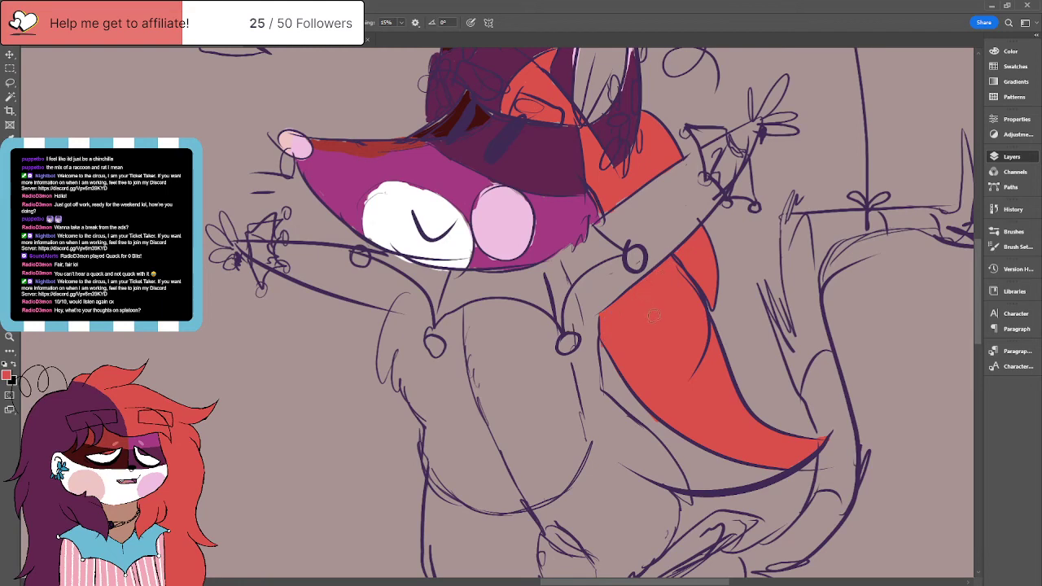
Step: Sample the purple of the chibi's hair and fill the underside of the long sweeping lock with it
scroll(654, 316, up, 2)
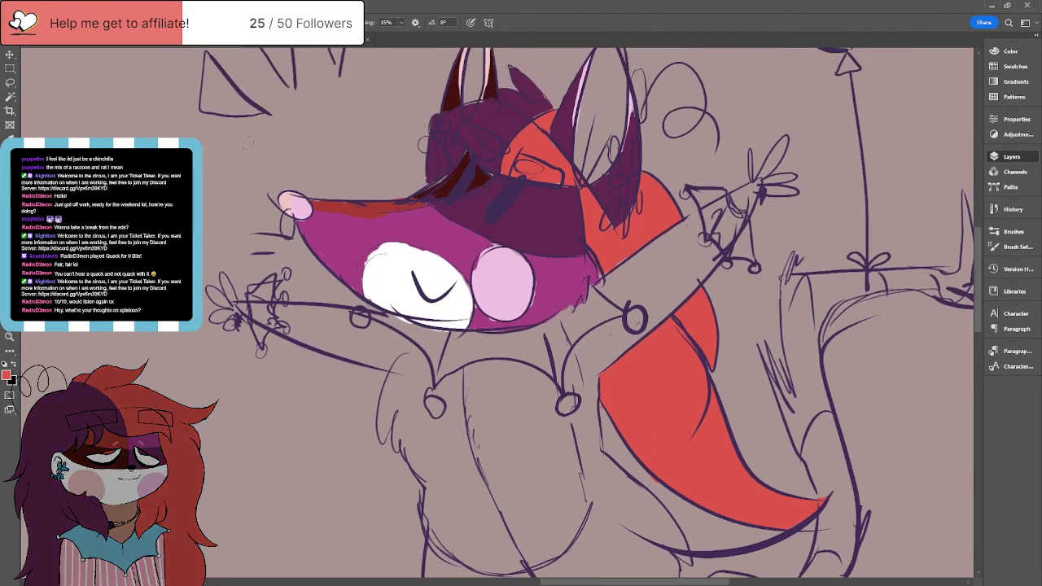
alt+click(501, 120)
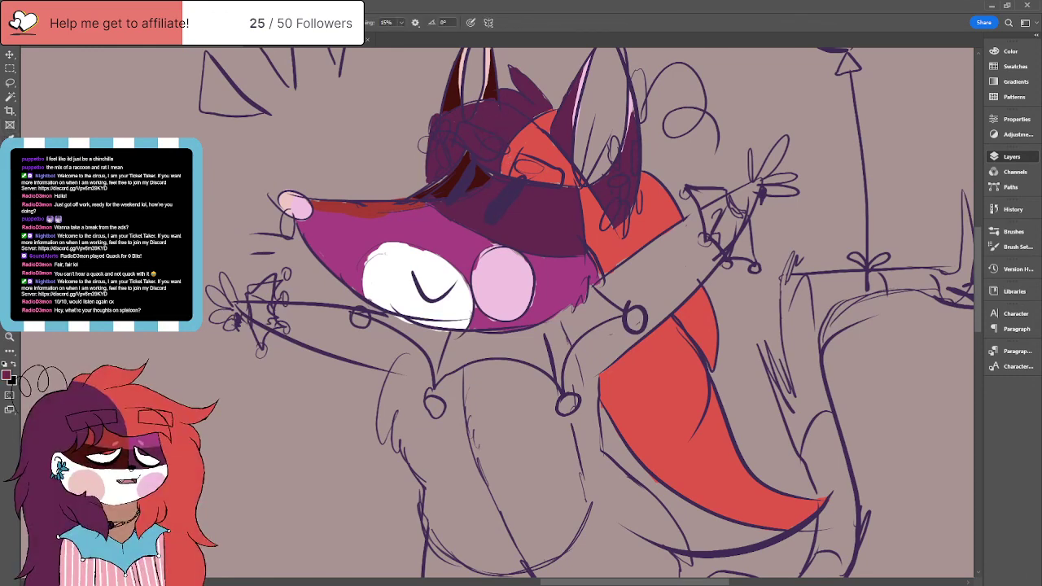
drag(621, 434, 603, 461)
mouse_move(606, 417)
mouse_down()
mouse_move(601, 456)
mouse_move(613, 438)
mouse_move(643, 475)
mouse_move(635, 478)
mouse_move(674, 503)
mouse_up()
mouse_move(627, 452)
mouse_down()
mouse_move(720, 526)
mouse_move(709, 531)
mouse_move(670, 505)
mouse_move(692, 544)
mouse_up()
mouse_move(671, 508)
mouse_down()
mouse_move(701, 552)
mouse_move(745, 550)
mouse_move(737, 539)
mouse_move(765, 526)
mouse_move(784, 534)
mouse_up()
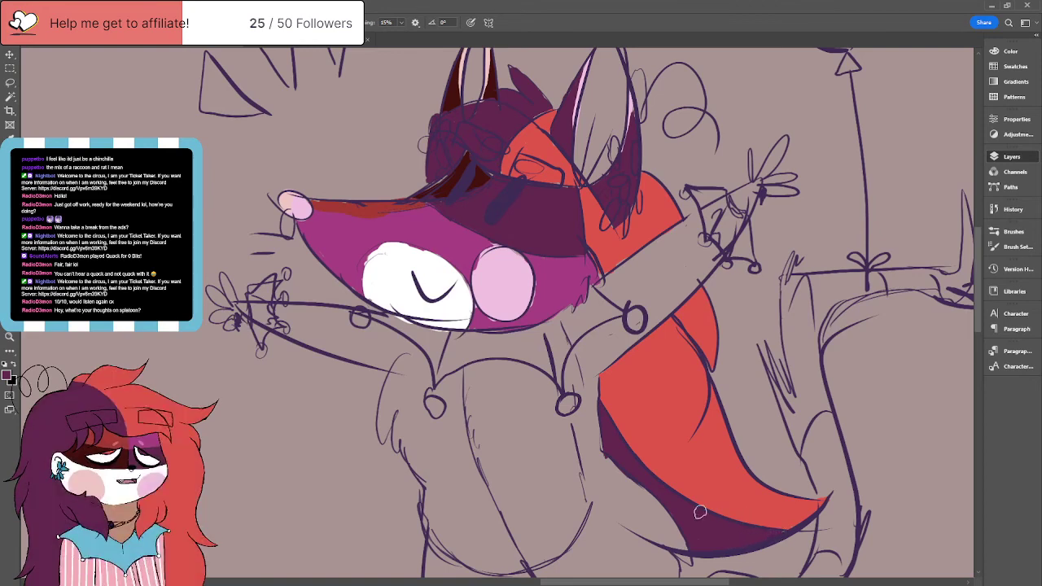
Step: Sample the salmon brow spot from the avatar document and paint the chibi's brow nearest the smaller ear with it
scroll(700, 511, down, 3)
scroll(698, 511, up, 3)
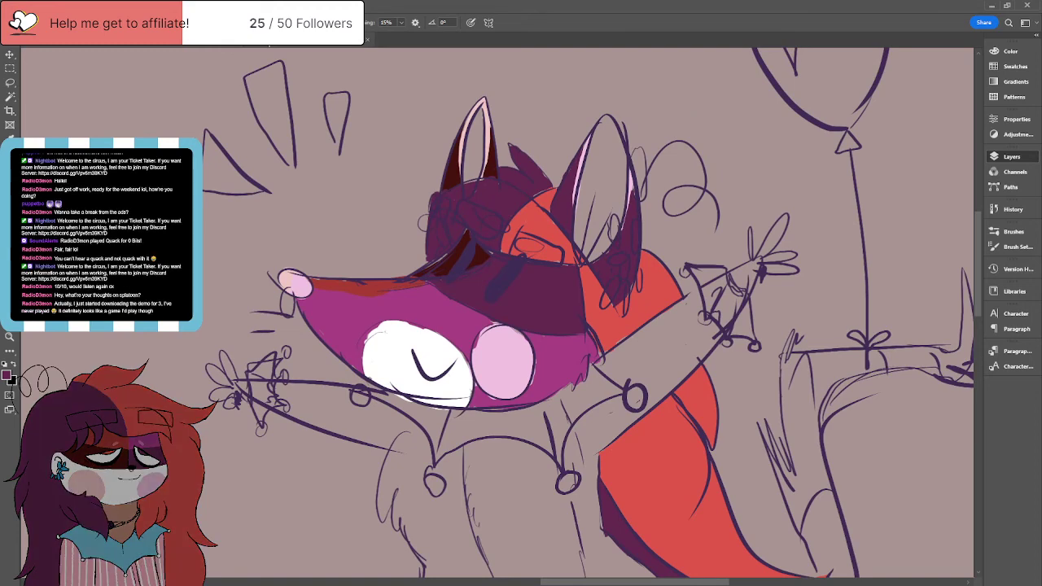
click(269, 47)
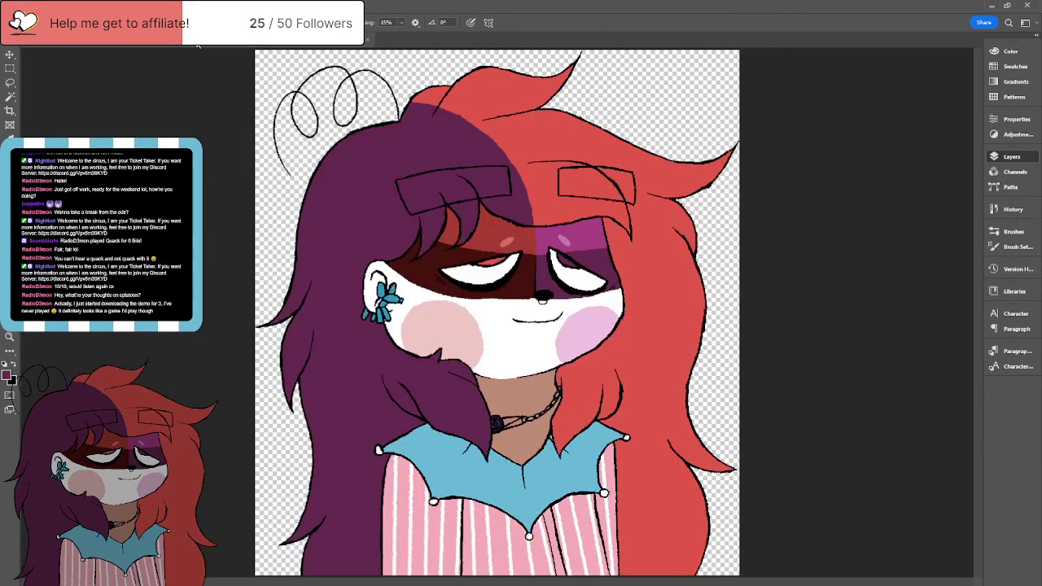
click(197, 46)
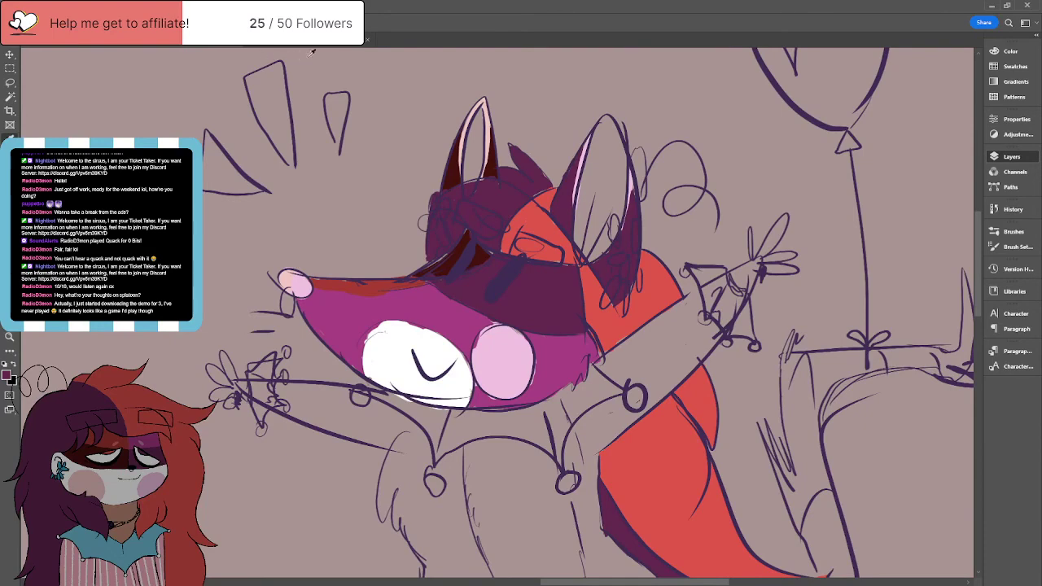
click(269, 47)
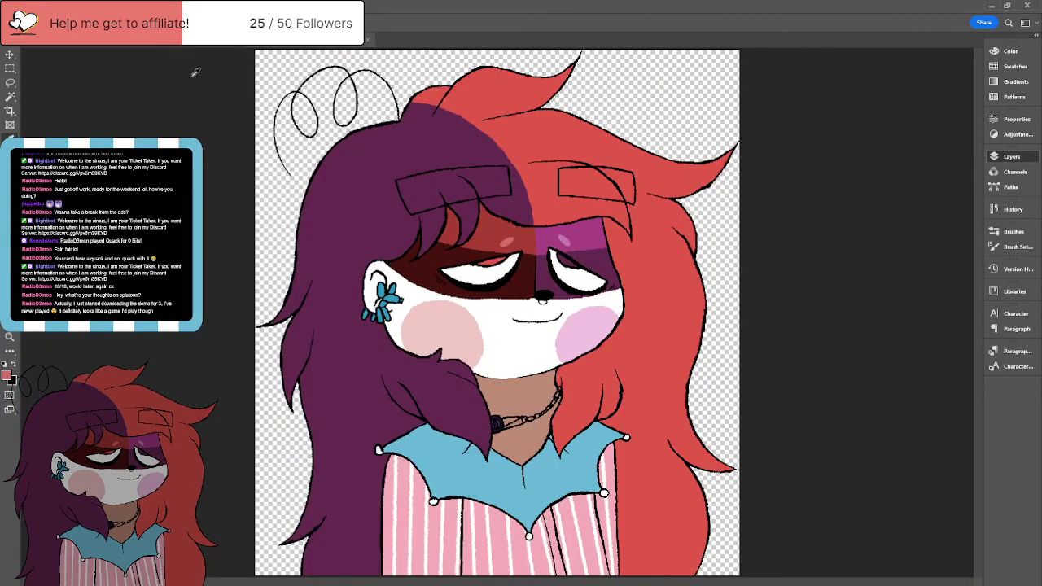
click(197, 46)
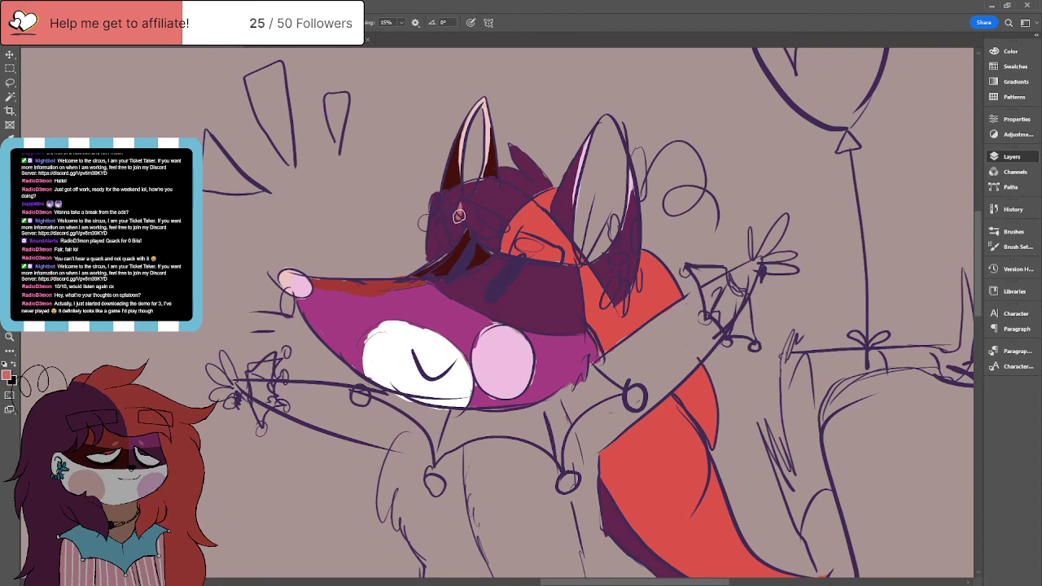
mouse_move(461, 205)
mouse_down()
mouse_move(488, 213)
mouse_move(498, 236)
mouse_move(491, 230)
mouse_up()
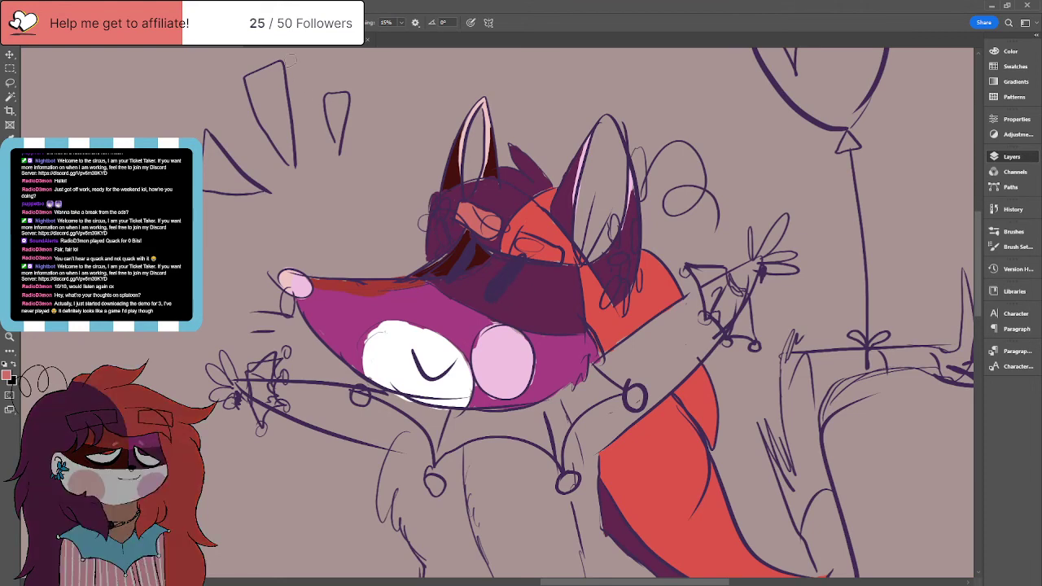
Step: Sample the pinkish-purple brow spot from the avatar document and paint the chibi's other brow with it
click(259, 40)
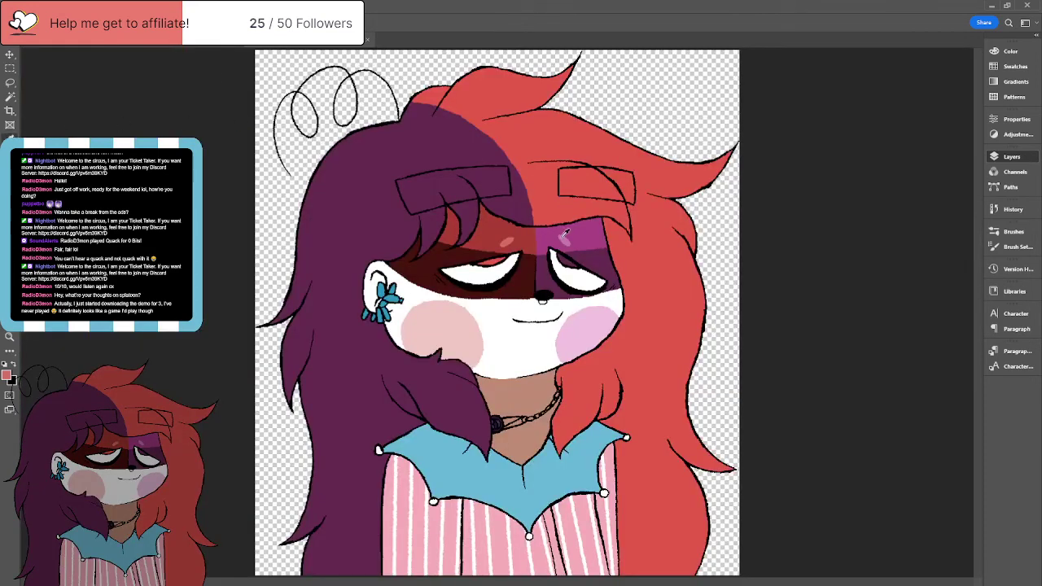
click(195, 42)
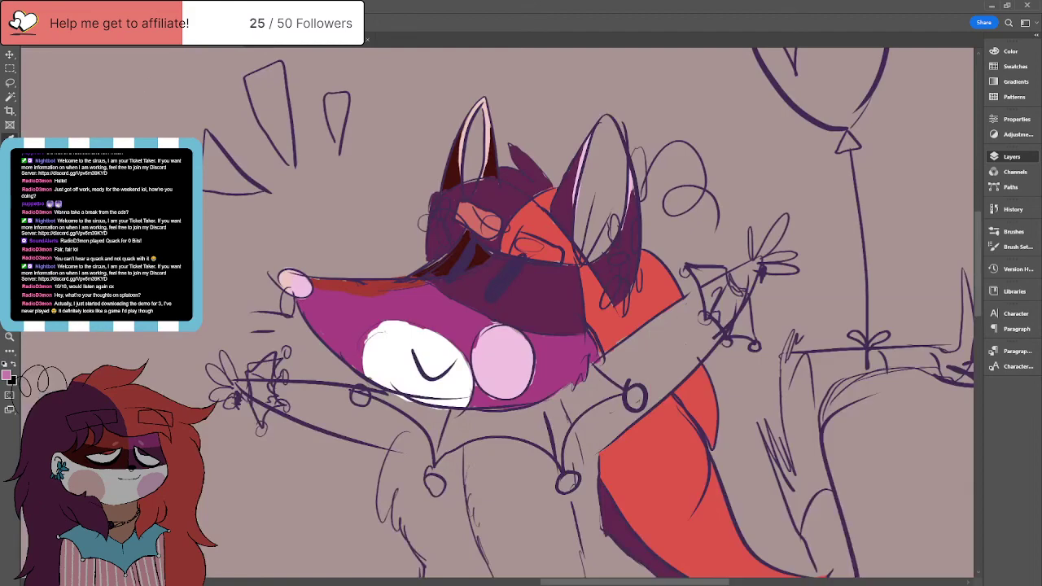
mouse_move(515, 237)
mouse_down()
mouse_move(562, 259)
mouse_move(526, 245)
mouse_move(548, 254)
mouse_up()
Step: Fill the inside of the chibi's larger ear with the same pinkish purple and the inside of its smaller ear with salmon
mouse_move(577, 201)
mouse_down()
mouse_move(583, 243)
mouse_move(591, 161)
mouse_move(585, 226)
mouse_up()
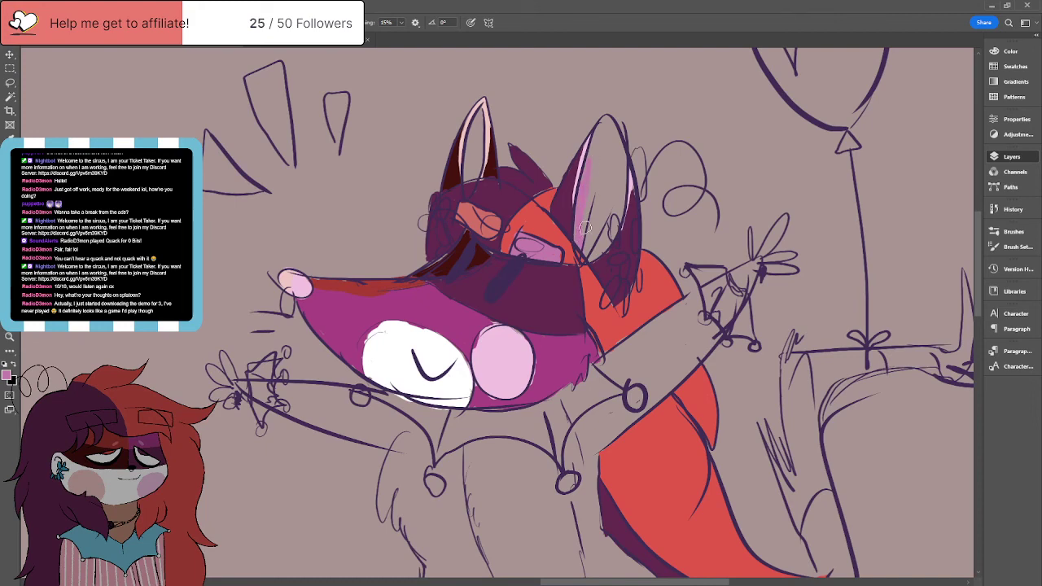
key(e)
key(b)
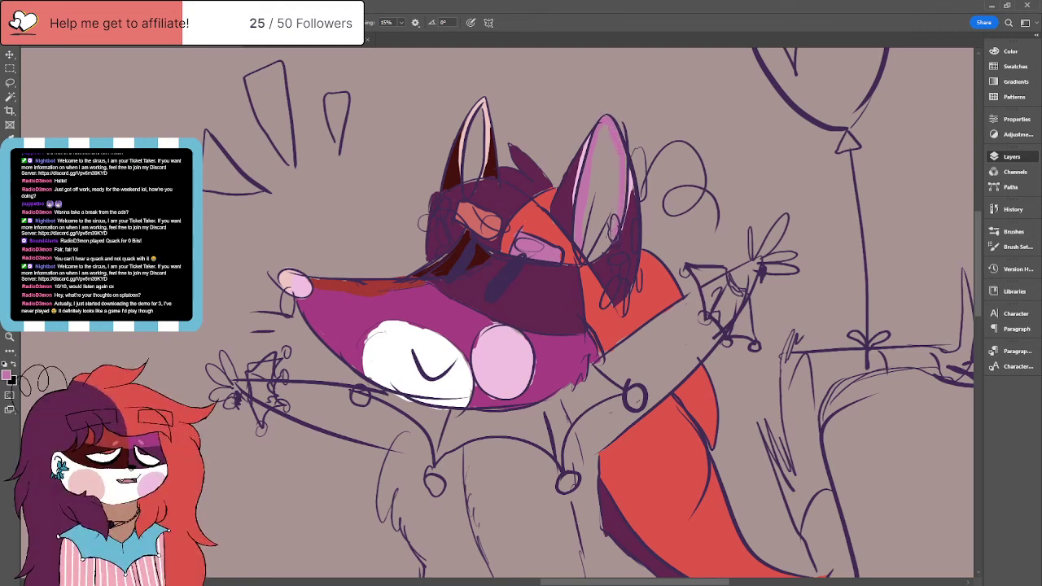
mouse_move(586, 244)
mouse_down()
mouse_move(591, 189)
mouse_move(610, 180)
mouse_move(609, 140)
mouse_move(606, 171)
mouse_up()
drag(603, 135, 592, 177)
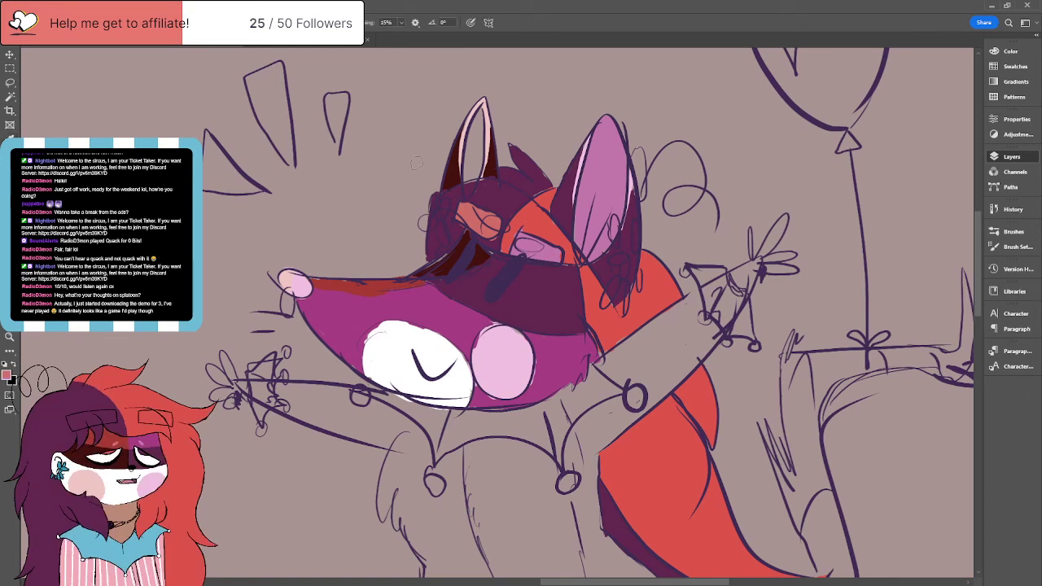
drag(470, 153, 470, 125)
drag(474, 184, 472, 129)
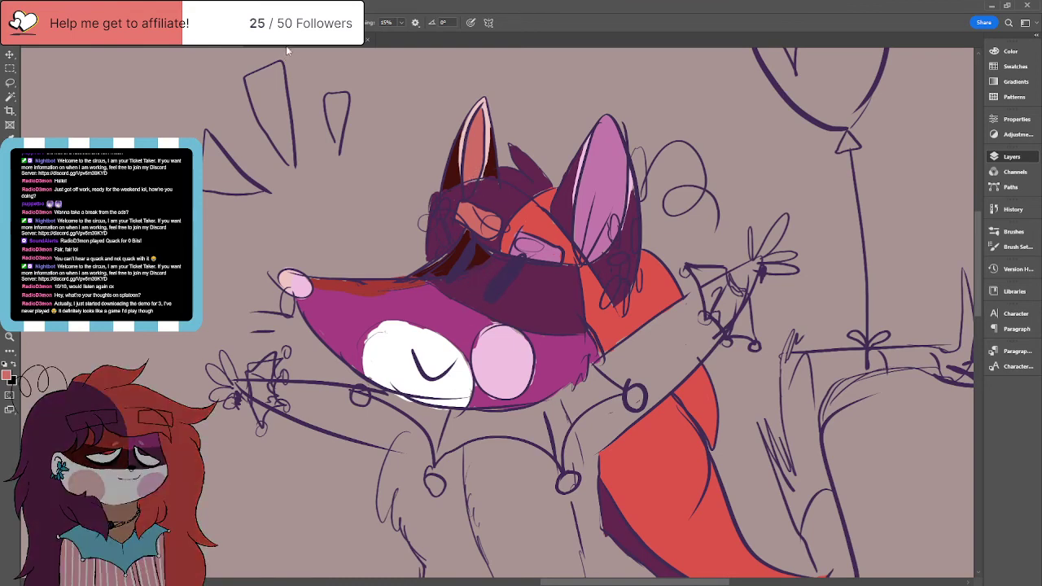
Step: Sample the blue of the avatar's earring and colour the petal-shaped ornaments on both sides of the chibi's head
click(330, 39)
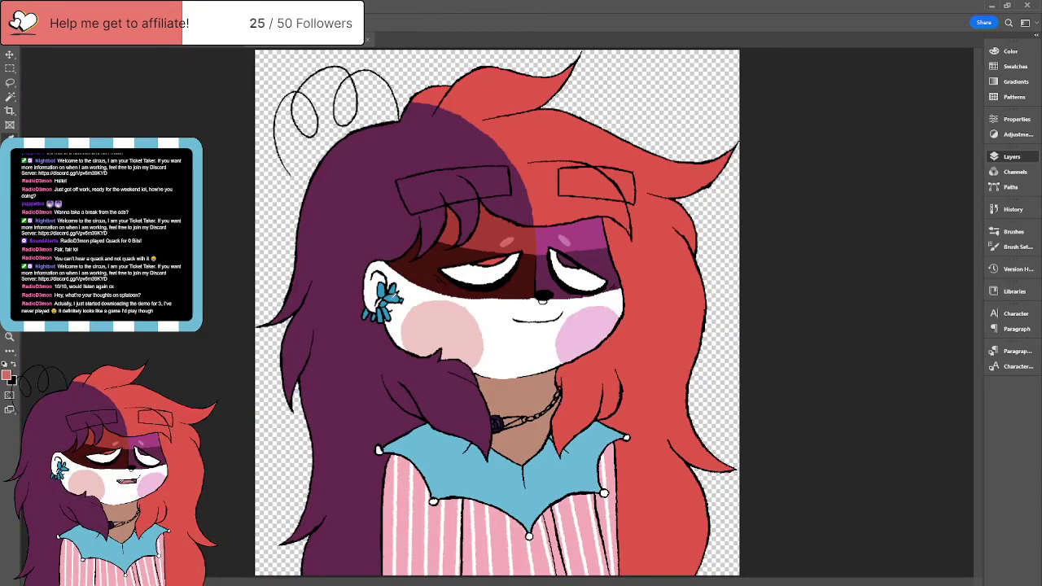
key(ctrl+Tab)
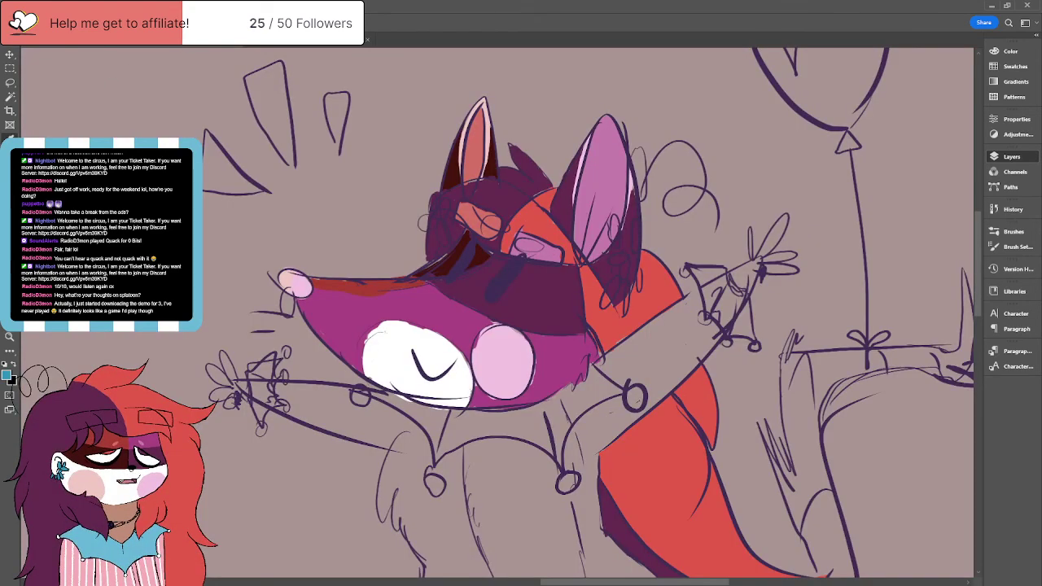
click(427, 224)
mouse_move(434, 199)
mouse_down()
mouse_move(430, 210)
mouse_move(444, 214)
mouse_up()
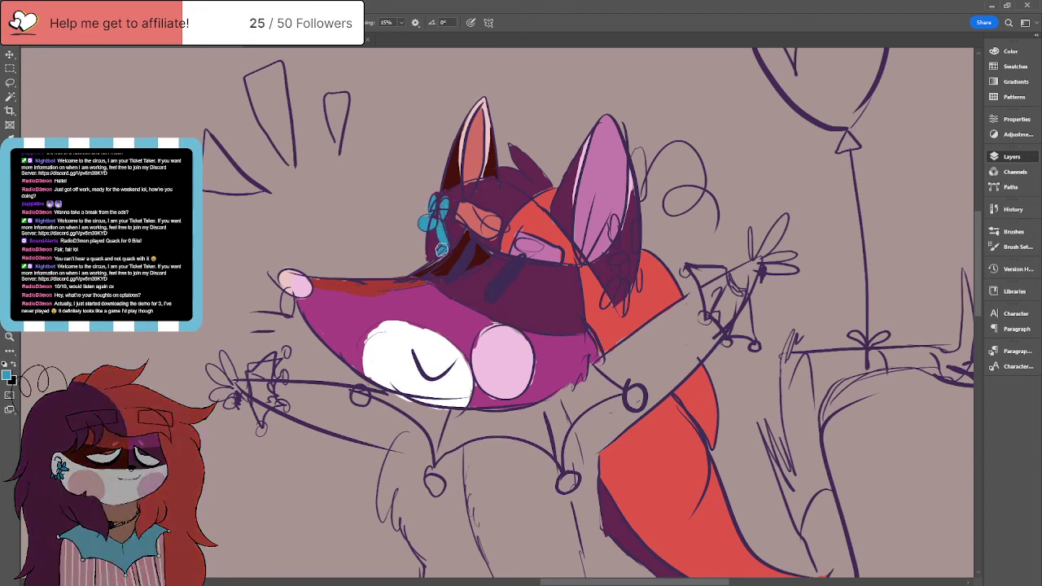
mouse_move(618, 235)
mouse_down()
mouse_move(613, 218)
mouse_move(636, 244)
mouse_move(609, 301)
mouse_move(625, 298)
mouse_move(627, 309)
mouse_up()
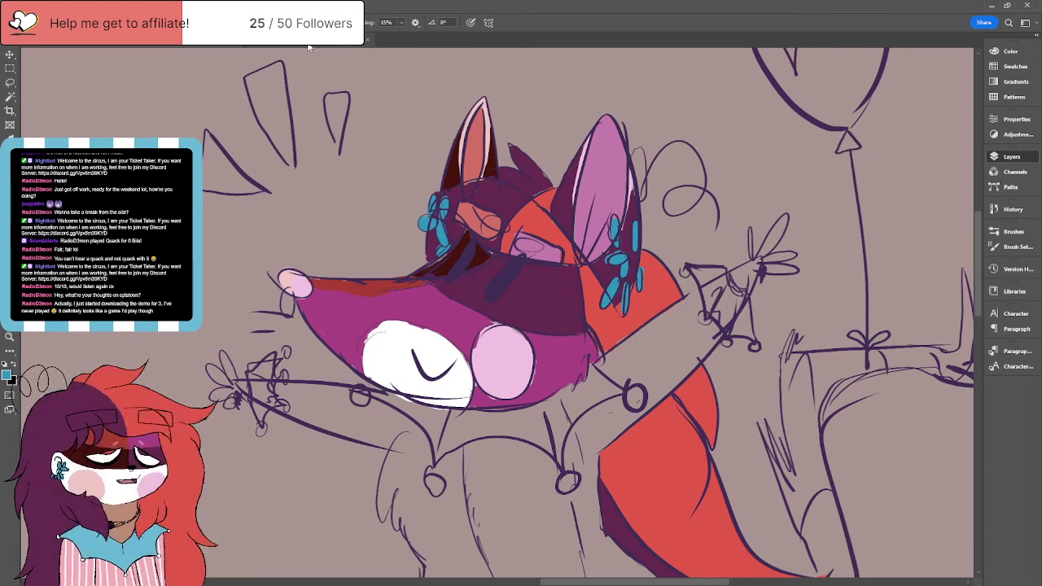
Step: Sample the snout's magenta and clean up the edges of the chibi's white muzzle patch and pink cheek spot with it
click(193, 46)
click(196, 47)
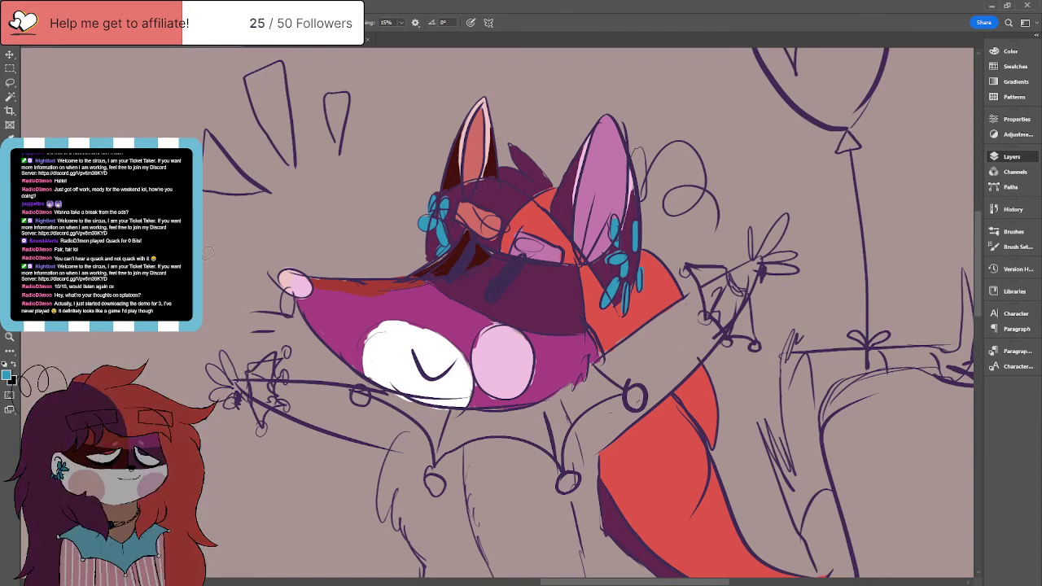
scroll(209, 254, down, 1)
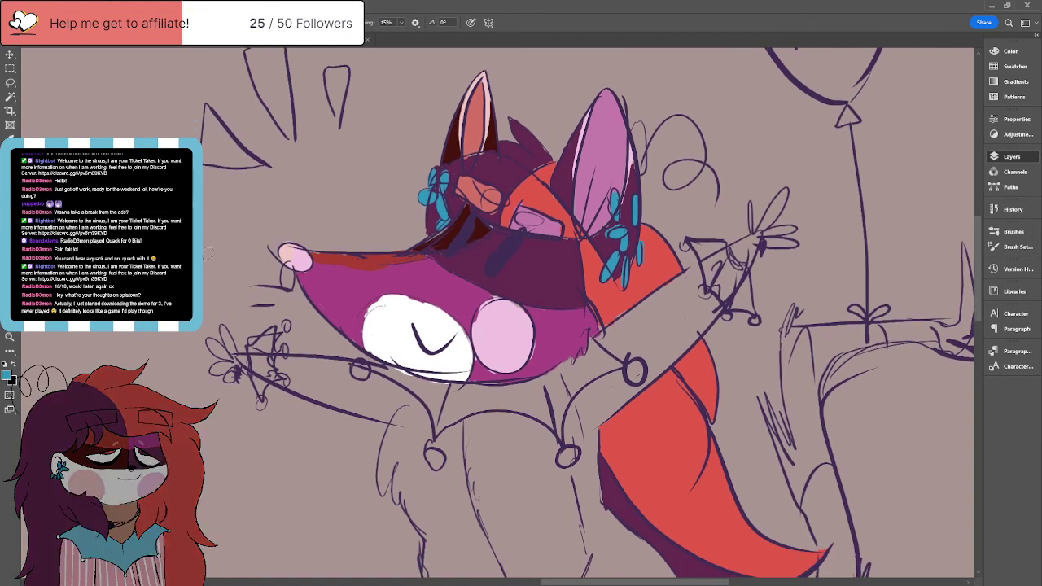
scroll(208, 254, down, 2)
alt+click(497, 279)
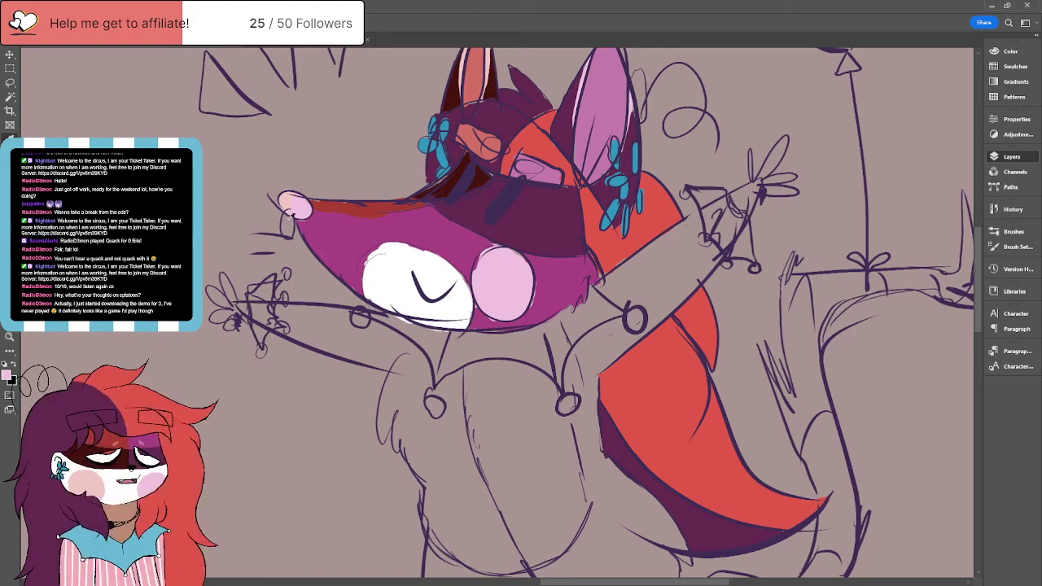
key(b)
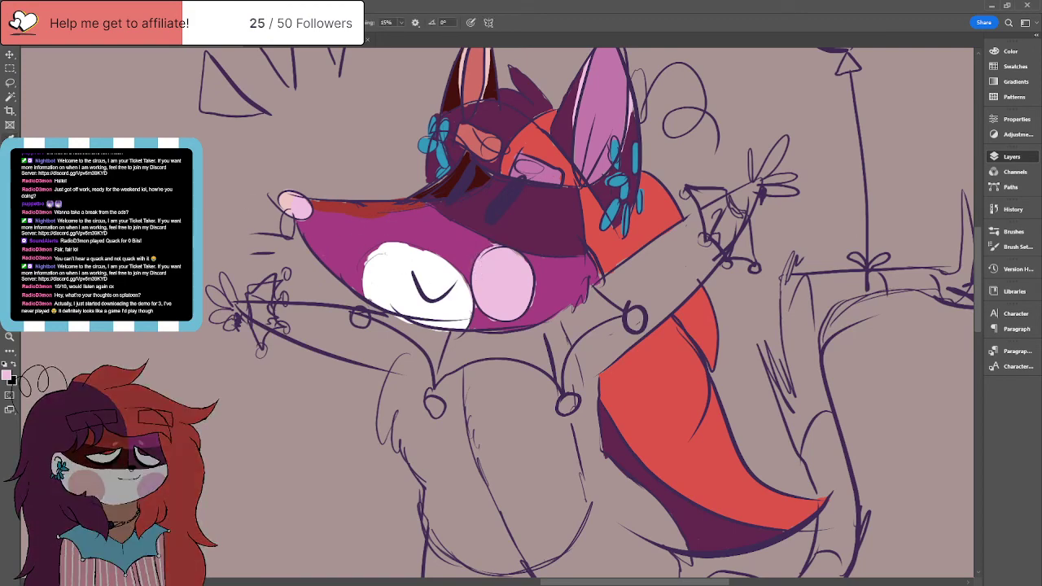
alt+click(339, 226)
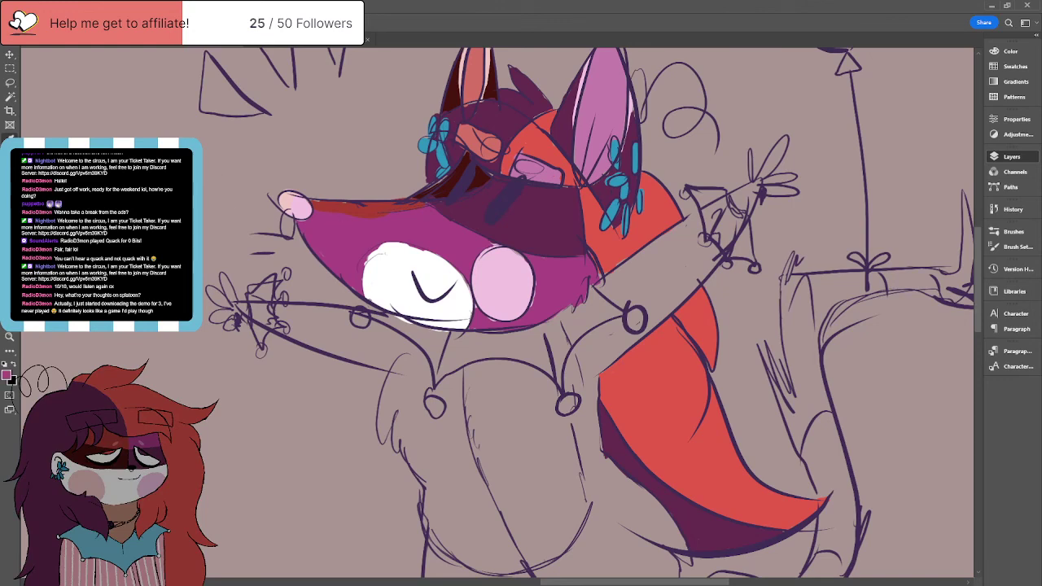
key(b)
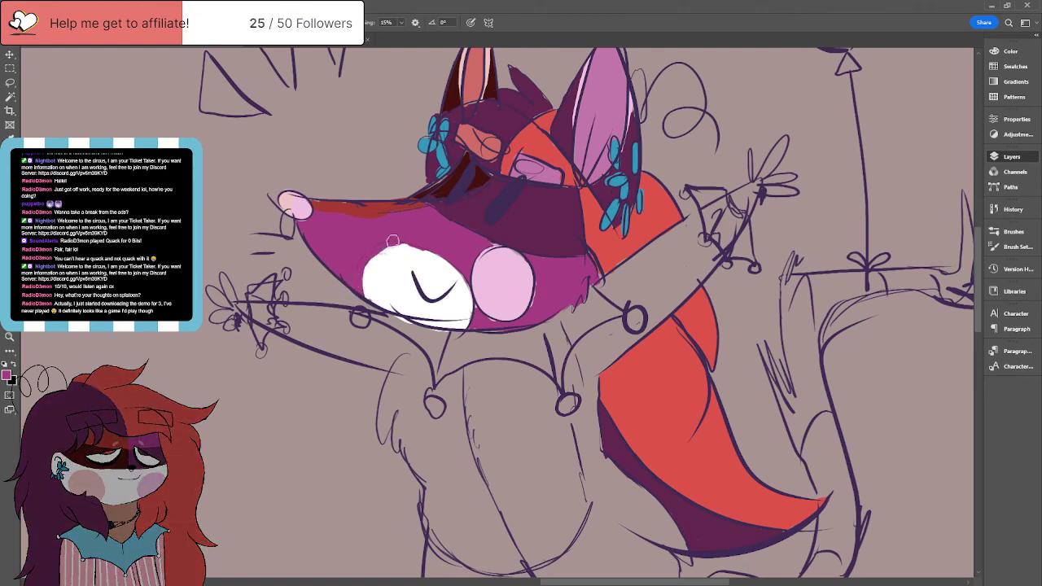
drag(483, 315, 499, 322)
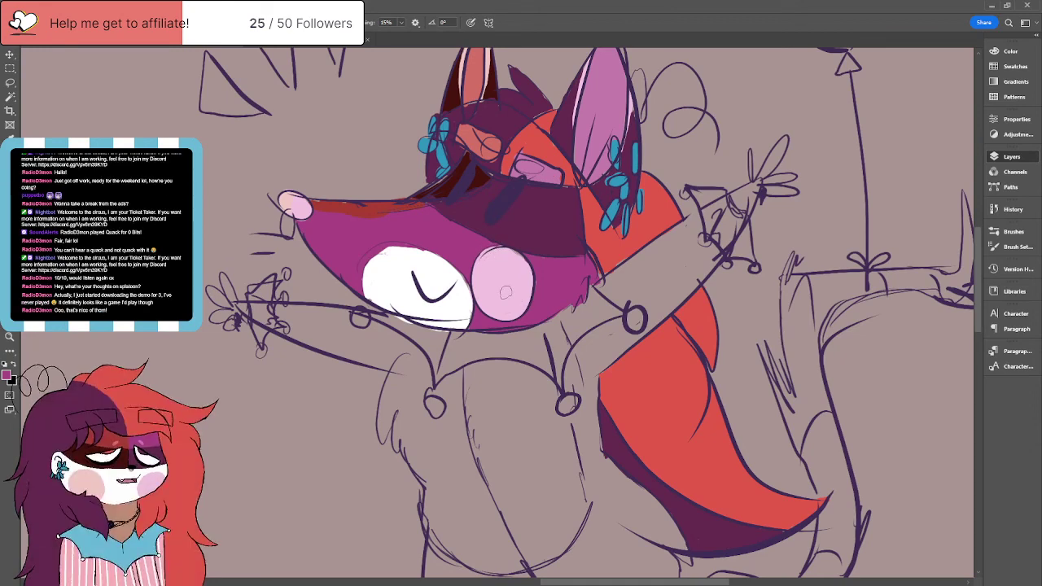
Step: Paint the chibi's raised arm and the side of its torso beside the tail with the sampled magenta
mouse_move(573, 415)
mouse_down()
mouse_move(590, 487)
mouse_move(600, 465)
mouse_move(594, 404)
mouse_move(583, 424)
mouse_move(579, 408)
mouse_move(580, 433)
mouse_move(569, 367)
mouse_up()
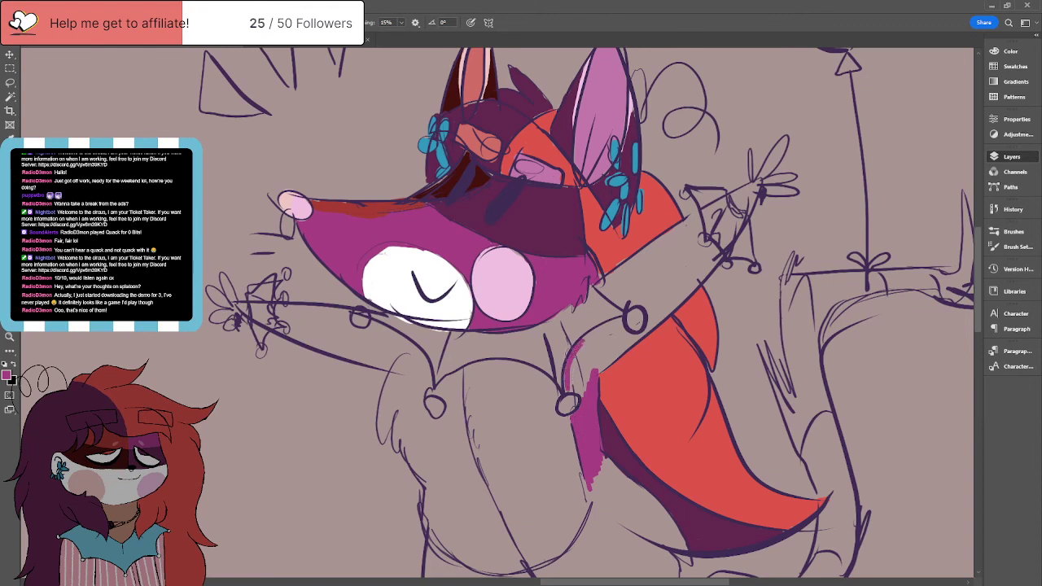
mouse_move(570, 397)
mouse_down()
mouse_move(587, 341)
mouse_move(595, 364)
mouse_up()
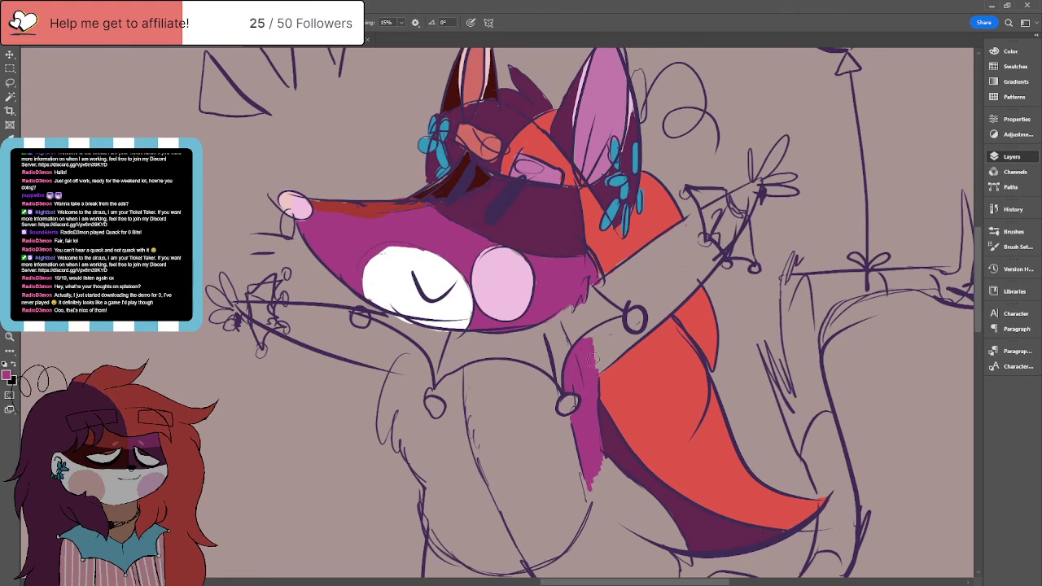
mouse_move(603, 327)
mouse_down()
mouse_move(610, 338)
mouse_move(596, 372)
mouse_move(616, 356)
mouse_move(609, 360)
mouse_up()
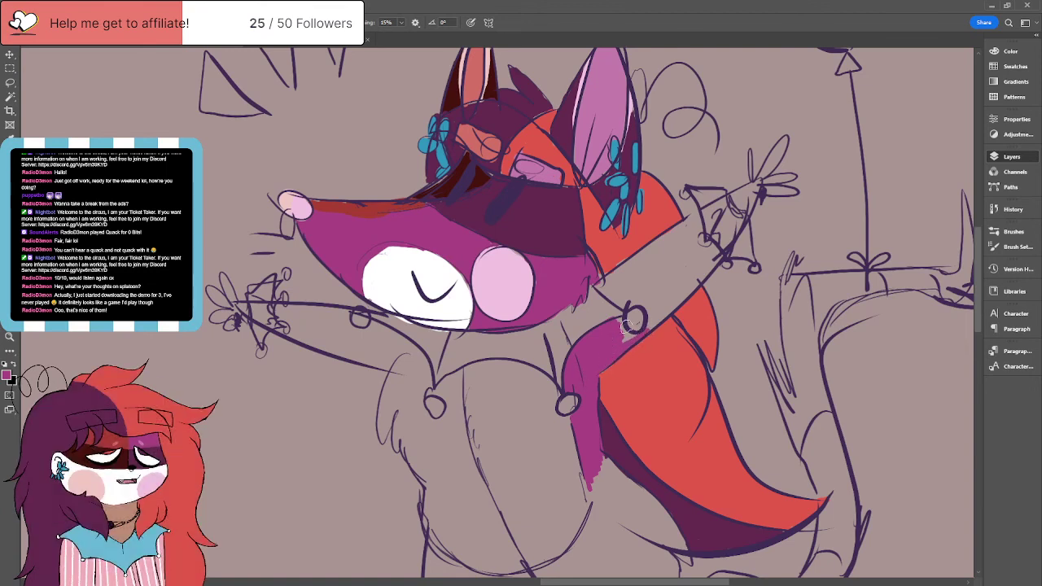
mouse_move(621, 338)
mouse_down()
mouse_move(665, 313)
mouse_move(650, 322)
mouse_up()
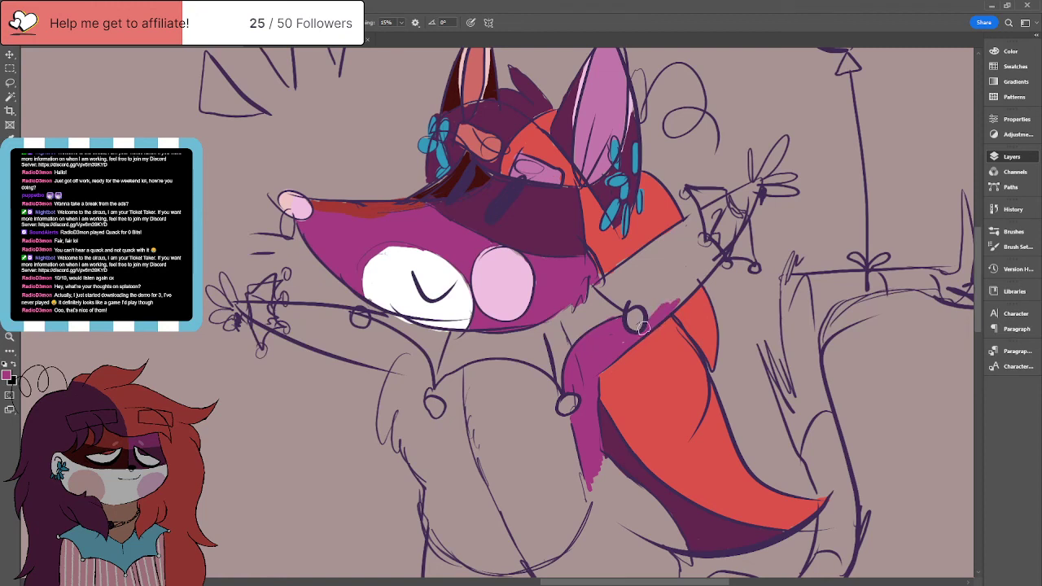
mouse_move(594, 285)
mouse_down()
mouse_move(628, 311)
mouse_move(631, 267)
mouse_move(607, 277)
mouse_move(633, 262)
mouse_move(627, 281)
mouse_move(680, 286)
mouse_move(720, 259)
mouse_up()
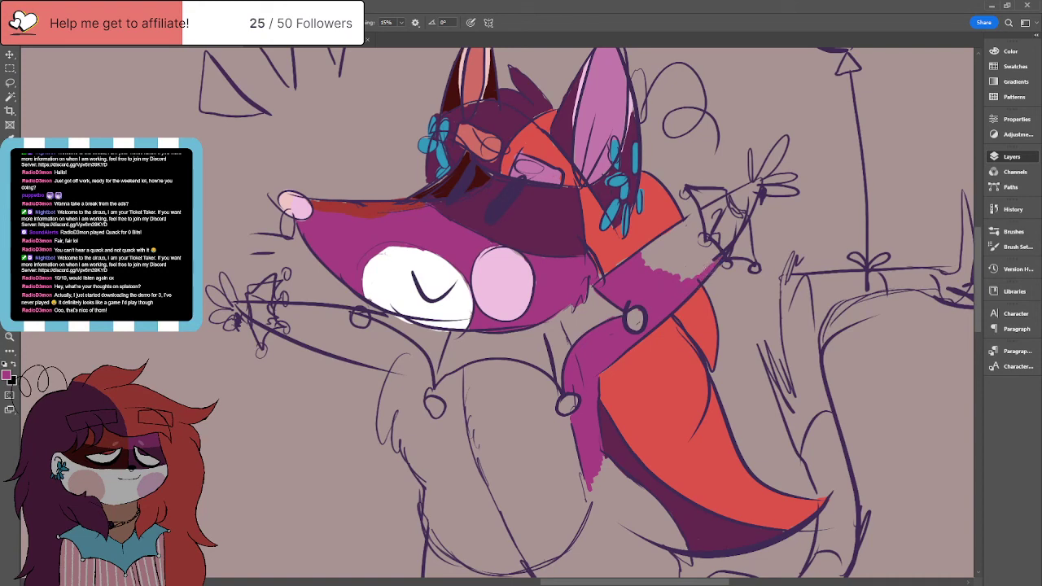
mouse_move(666, 241)
mouse_down()
mouse_move(694, 225)
mouse_move(655, 251)
mouse_move(688, 243)
mouse_move(680, 277)
mouse_move(698, 273)
mouse_move(708, 229)
mouse_up()
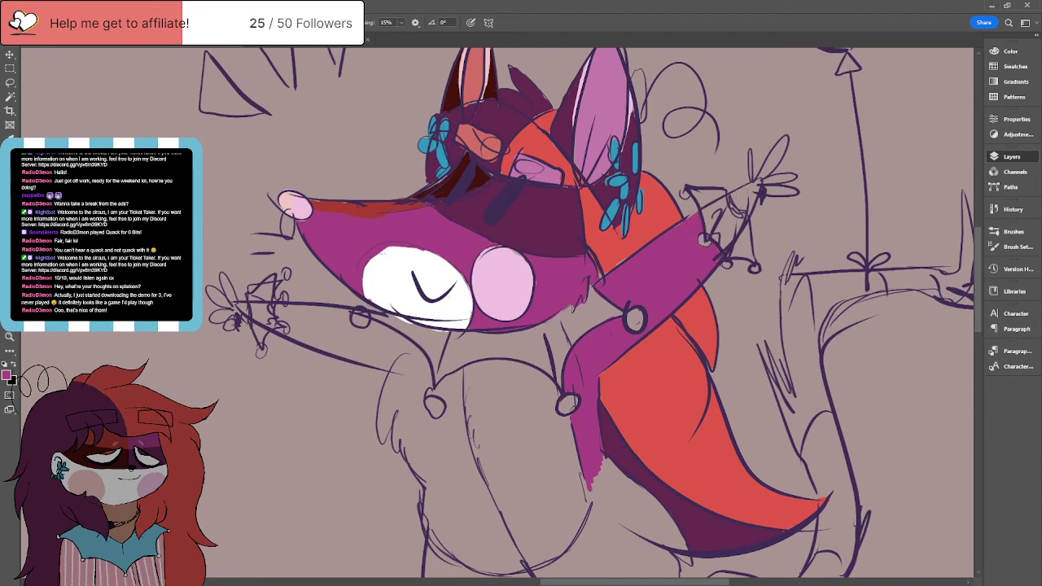
mouse_move(731, 195)
mouse_down()
mouse_move(742, 207)
mouse_move(756, 192)
mouse_move(748, 185)
mouse_move(749, 210)
mouse_up()
key(ctrl+z)
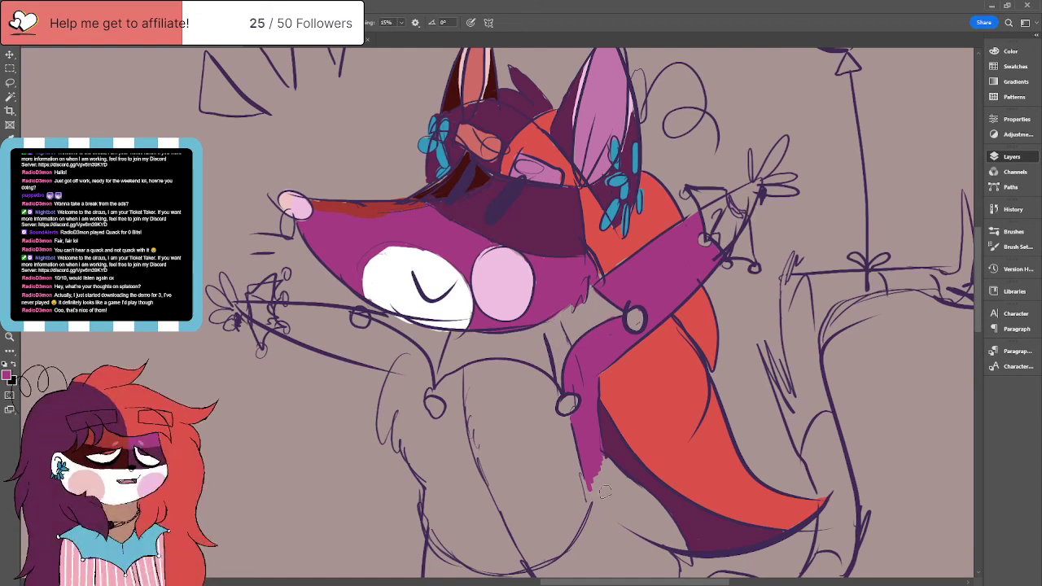
Step: Fill the hip and furry thigh of the chibi's bent leg with the same magenta
scroll(623, 503, down, 5)
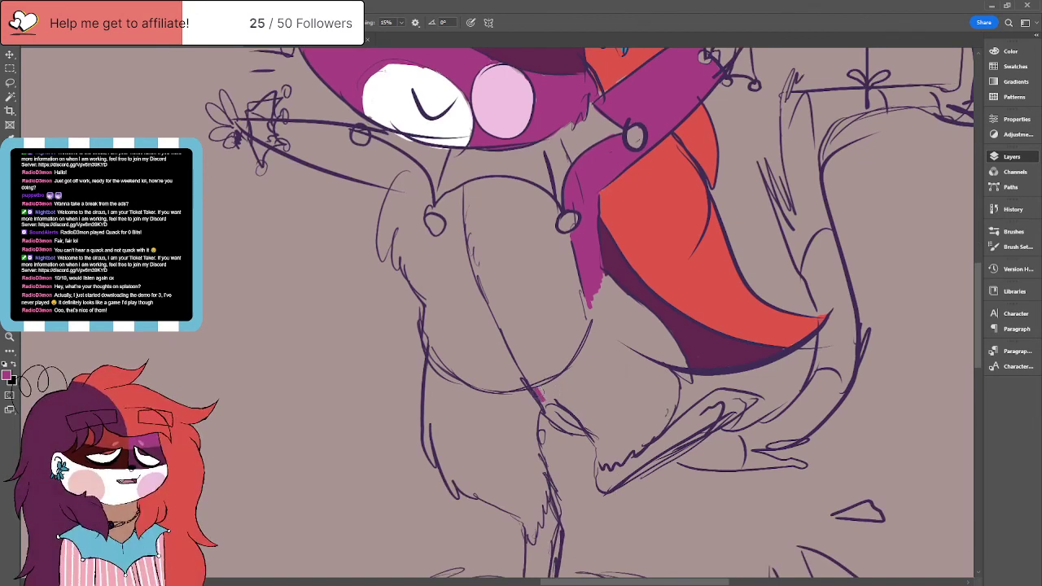
mouse_move(537, 391)
mouse_down()
mouse_move(593, 337)
mouse_move(594, 307)
mouse_move(612, 298)
mouse_move(609, 279)
mouse_up()
mouse_move(538, 401)
mouse_down()
mouse_move(565, 399)
mouse_move(560, 378)
mouse_move(587, 398)
mouse_move(612, 298)
mouse_move(635, 320)
mouse_move(639, 284)
mouse_move(612, 290)
mouse_move(606, 277)
mouse_move(675, 347)
mouse_move(661, 320)
mouse_move(690, 382)
mouse_move(630, 327)
mouse_move(637, 311)
mouse_move(665, 332)
mouse_move(658, 361)
mouse_move(615, 328)
mouse_move(661, 342)
mouse_move(649, 368)
mouse_up()
mouse_move(600, 465)
mouse_down()
mouse_move(611, 444)
mouse_move(628, 458)
mouse_move(652, 419)
mouse_move(663, 428)
mouse_move(674, 389)
mouse_move(661, 363)
mouse_move(675, 389)
mouse_up()
mouse_move(557, 402)
mouse_down()
mouse_move(592, 436)
mouse_move(599, 477)
mouse_move(622, 461)
mouse_move(596, 431)
mouse_move(614, 438)
mouse_move(643, 375)
mouse_move(649, 425)
mouse_move(657, 376)
mouse_move(666, 411)
mouse_move(671, 381)
mouse_move(669, 405)
mouse_up()
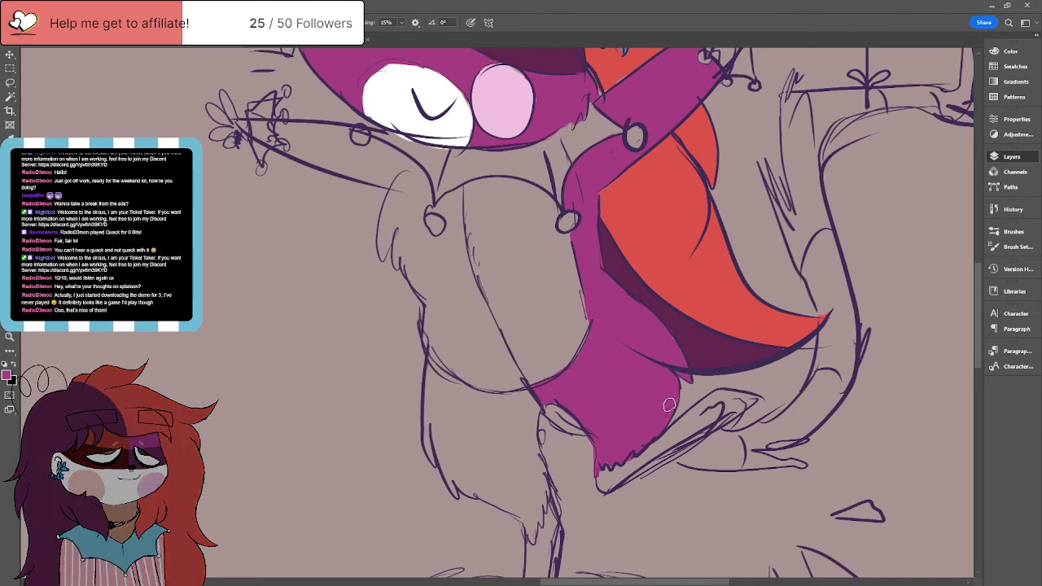
Step: Switch to the dark red of the snout's bridge and fill the chibi's outstretched arm below the muzzle
scroll(631, 396, up, 2)
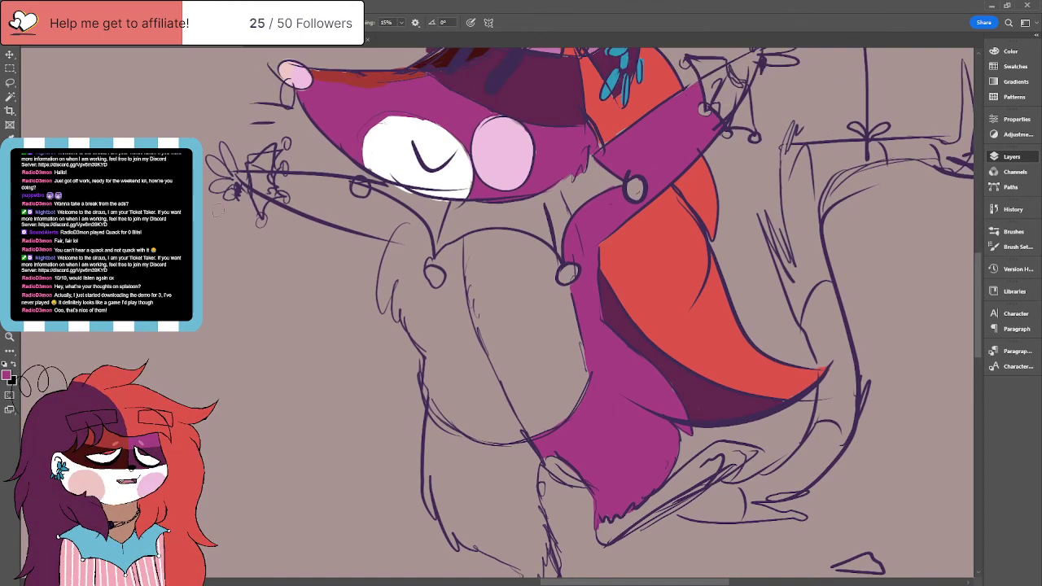
scroll(353, 245, up, 4)
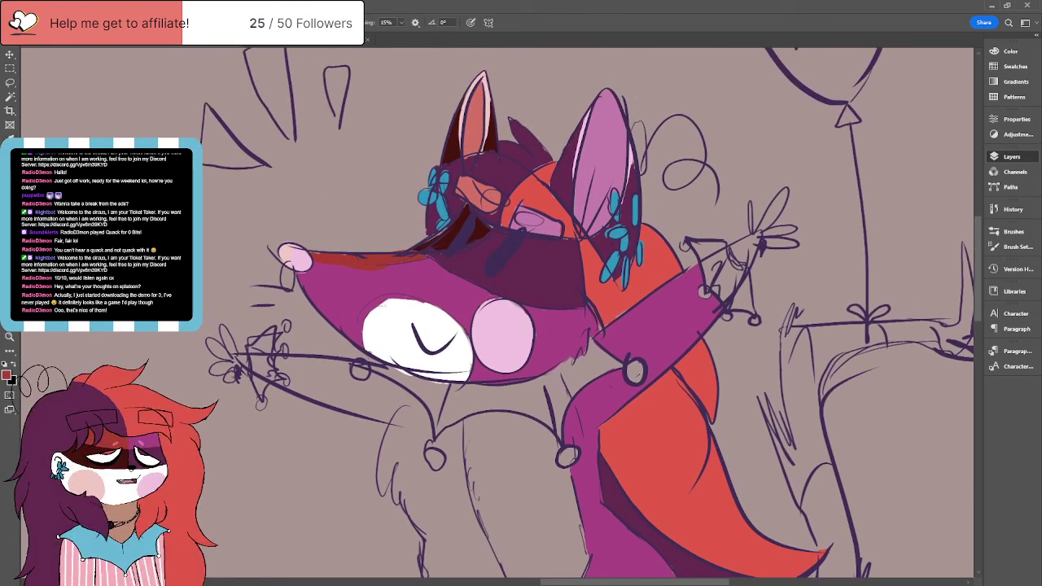
mouse_move(278, 384)
mouse_down()
mouse_move(384, 421)
mouse_move(406, 395)
mouse_up()
mouse_move(294, 384)
mouse_down()
mouse_move(277, 359)
mouse_move(305, 361)
mouse_move(303, 389)
mouse_move(339, 359)
mouse_move(358, 379)
mouse_move(407, 396)
mouse_move(366, 407)
mouse_move(338, 395)
mouse_move(336, 382)
mouse_move(352, 373)
mouse_up()
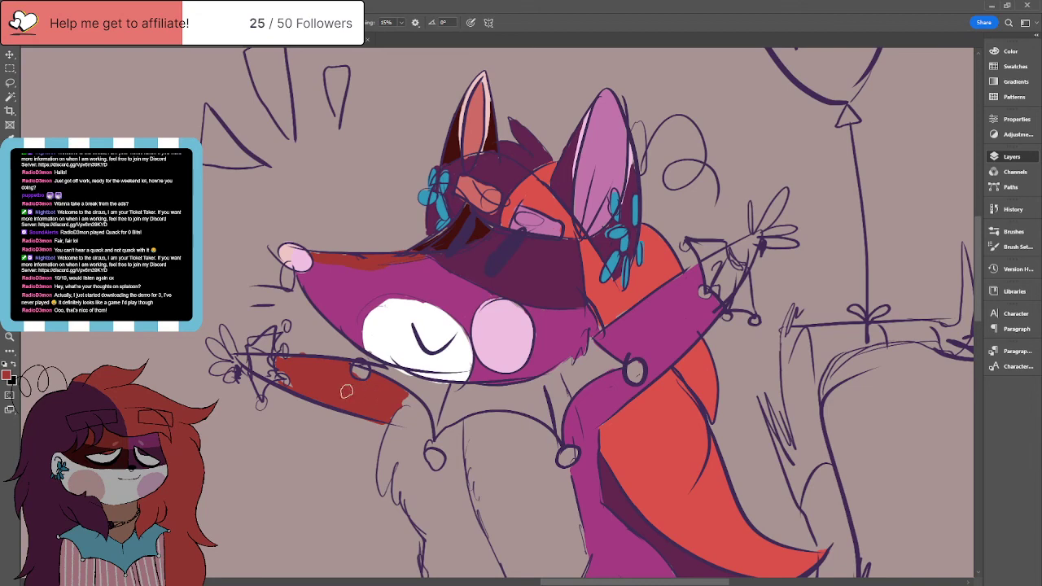
scroll(346, 391, down, 6)
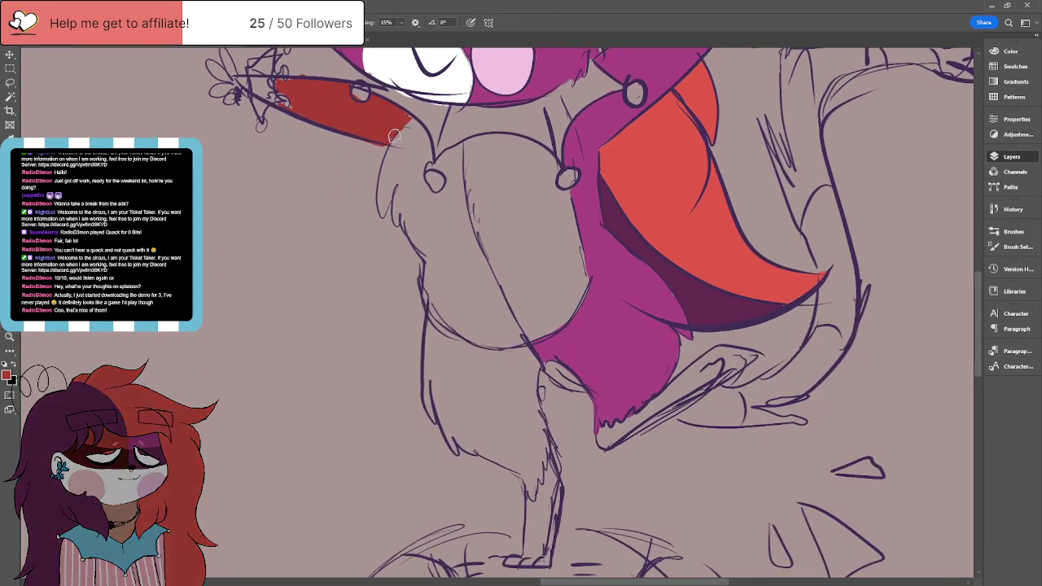
drag(393, 137, 412, 109)
Step: Fill the furry thigh of the chibi's standing leg with the same dark red
drag(429, 321, 435, 420)
mouse_move(425, 354)
mouse_down()
mouse_move(449, 439)
mouse_move(461, 456)
mouse_move(474, 449)
mouse_move(498, 462)
mouse_up()
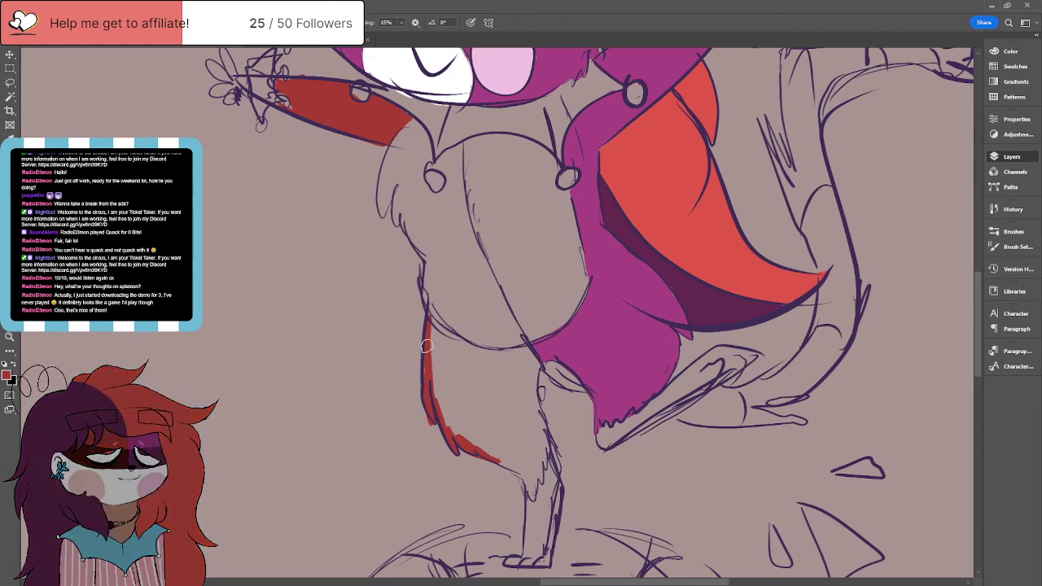
mouse_move(430, 326)
mouse_down()
mouse_move(476, 351)
mouse_move(533, 349)
mouse_up()
mouse_move(498, 461)
mouse_down()
mouse_move(528, 490)
mouse_move(540, 464)
mouse_move(534, 357)
mouse_up()
mouse_move(446, 414)
mouse_down()
mouse_move(461, 428)
mouse_move(456, 440)
mouse_move(477, 444)
mouse_move(470, 423)
mouse_move(495, 458)
mouse_move(521, 423)
mouse_move(527, 368)
mouse_move(531, 381)
mouse_up()
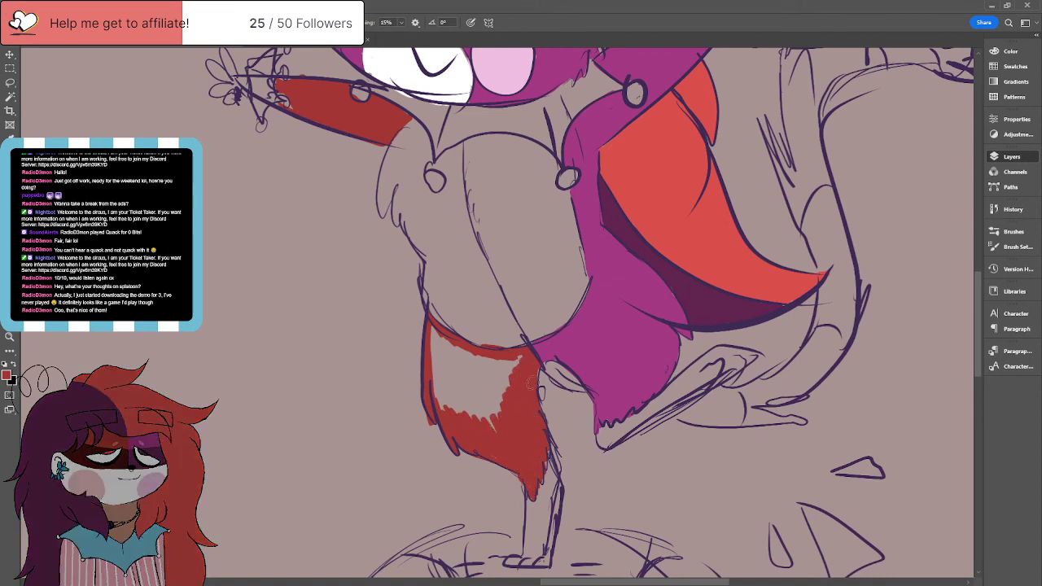
mouse_move(439, 379)
mouse_down()
mouse_move(438, 399)
mouse_move(448, 375)
mouse_move(460, 383)
mouse_move(470, 418)
mouse_move(499, 383)
mouse_move(505, 399)
mouse_move(513, 379)
mouse_up()
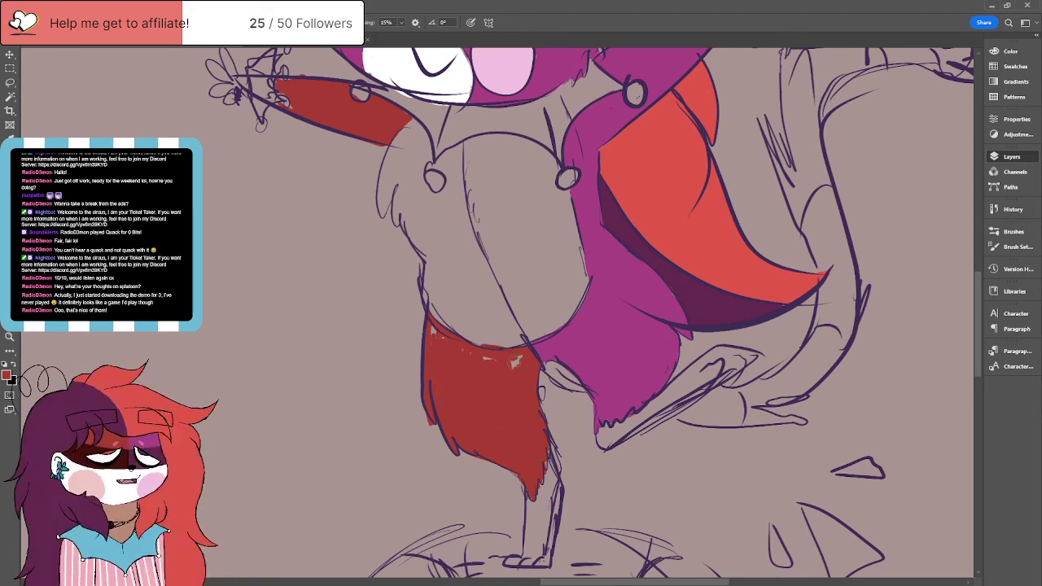
drag(435, 334, 433, 352)
Step: Paint the outstretched hand's palm dark maroon, and the raised hand's palm in dark purple sampled from the chibi
scroll(463, 397, up, 5)
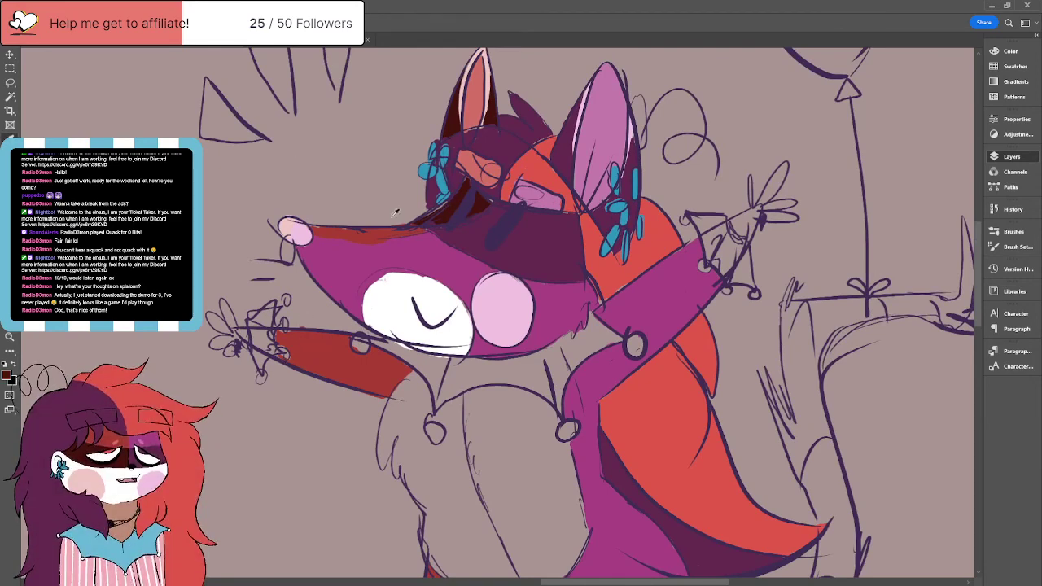
key(b)
drag(234, 338, 249, 341)
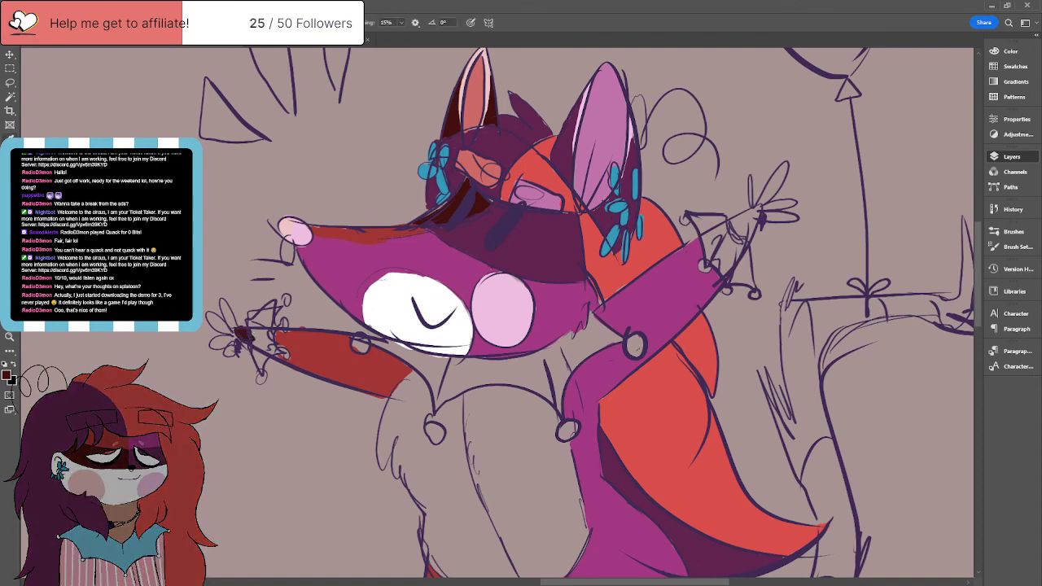
alt+click(566, 157)
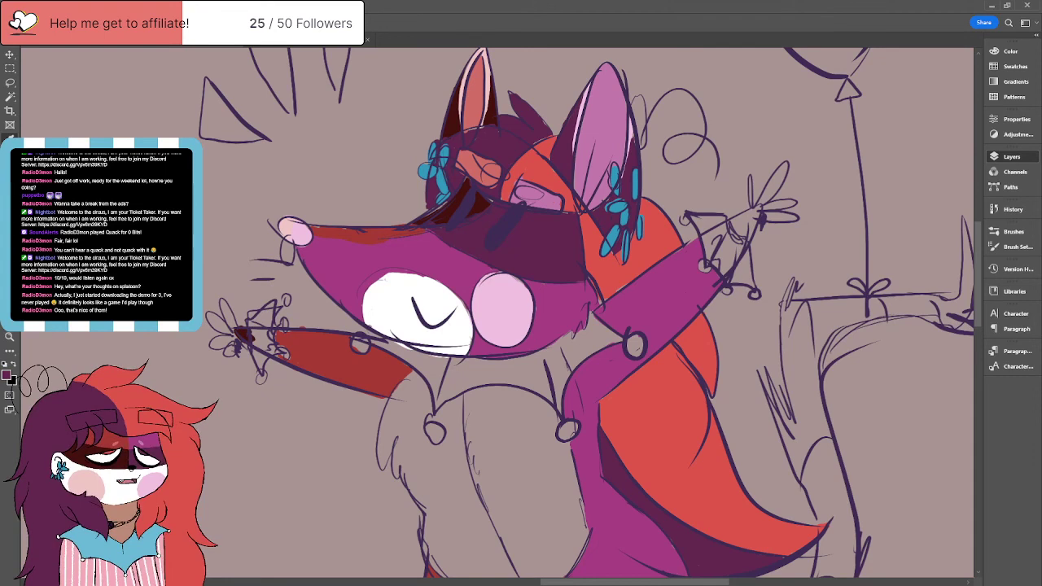
mouse_move(732, 236)
mouse_down()
mouse_move(757, 210)
mouse_move(743, 230)
mouse_move(758, 210)
mouse_move(733, 222)
mouse_up()
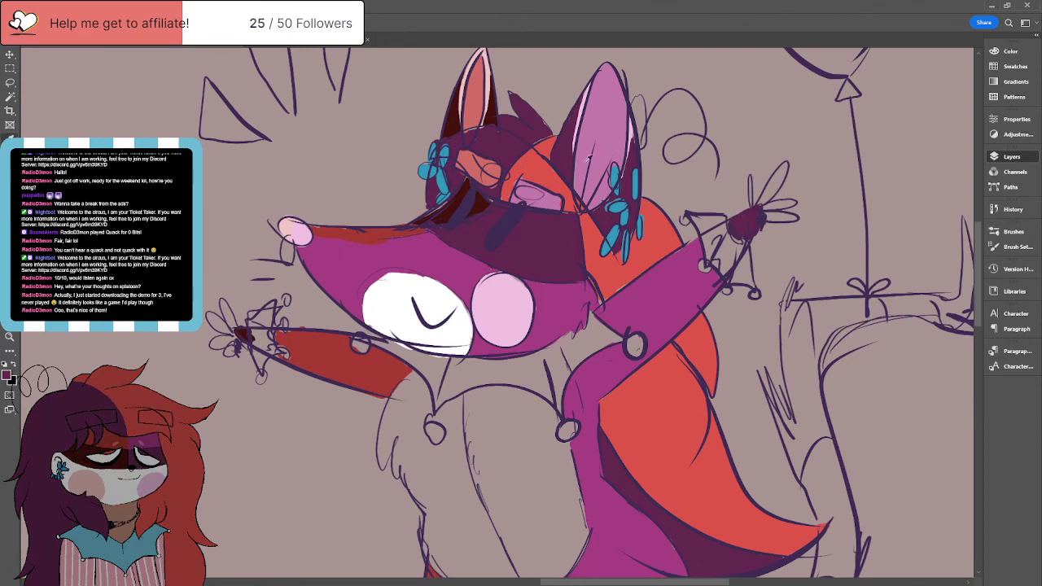
Step: Colour the raised hand's fingers with the cheek's pink and the outstretched hand's fingers with pale peach pink
alt+click(503, 310)
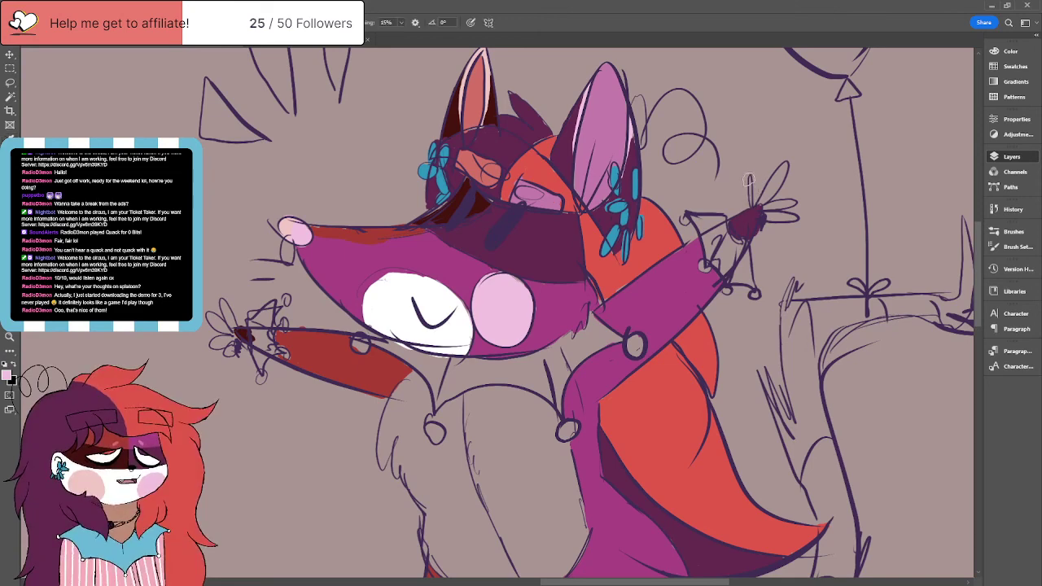
mouse_move(783, 169)
mouse_down()
mouse_move(766, 199)
mouse_move(796, 216)
mouse_up()
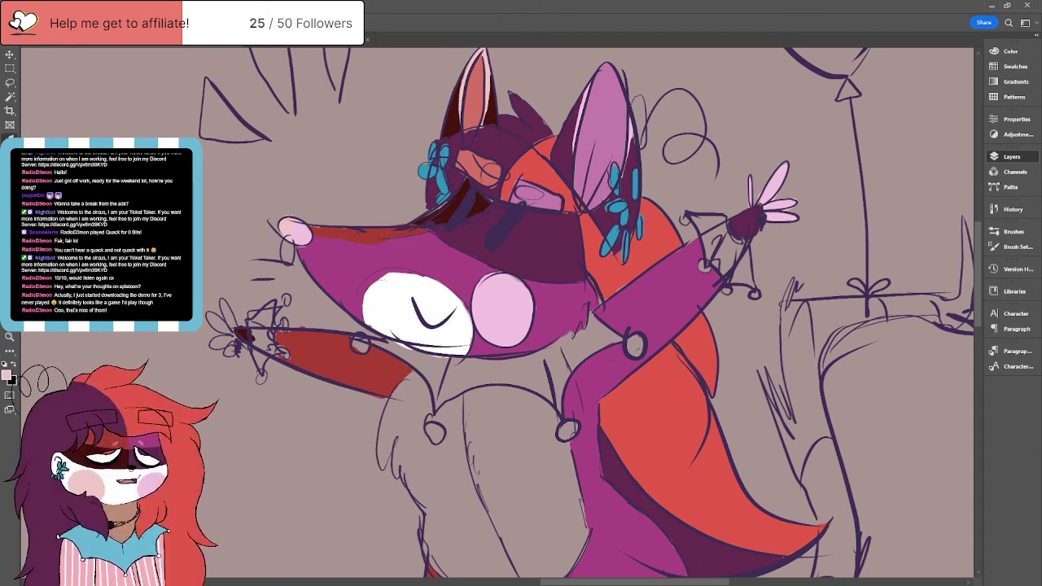
mouse_move(232, 329)
mouse_down()
mouse_move(222, 304)
mouse_move(217, 345)
mouse_up()
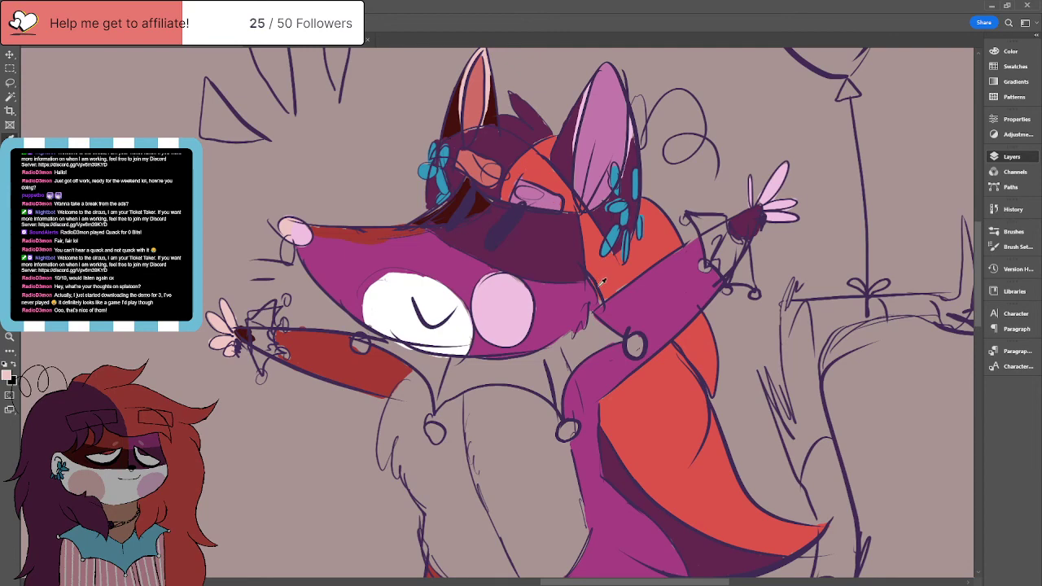
Step: Sample the light blue of the avatar's collar and fill the chibi's pointed cuffs on both wrists
click(303, 42)
alt+click(446, 457)
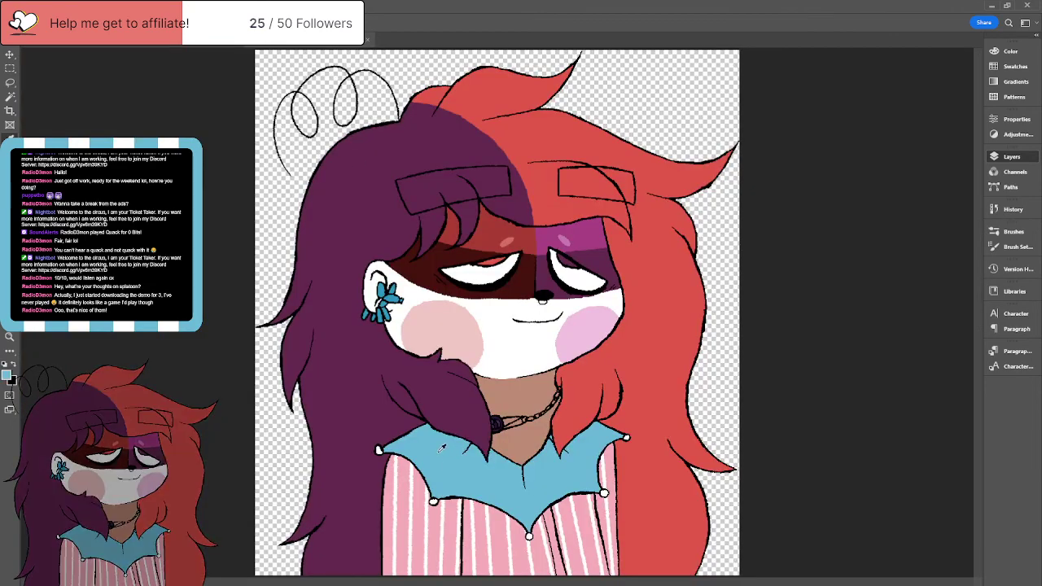
key(ctrl+Tab)
drag(244, 332, 259, 355)
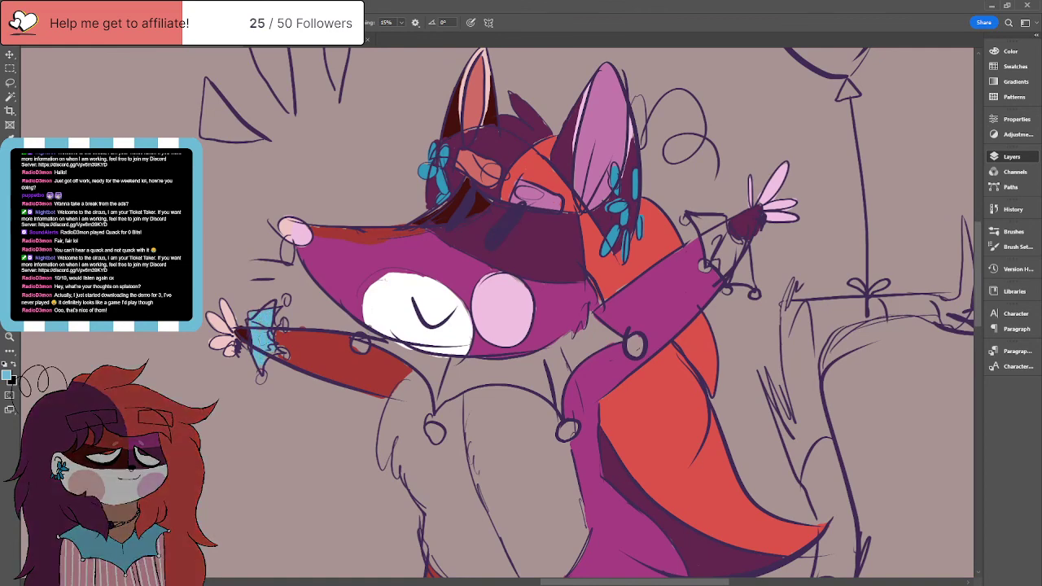
mouse_move(696, 217)
mouse_down()
mouse_move(728, 282)
mouse_move(751, 282)
mouse_move(735, 238)
mouse_move(701, 217)
mouse_move(716, 222)
mouse_move(747, 262)
mouse_up()
Step: Fill the chibi's pointed jester collar below the muzzle with the same light blue
mouse_move(371, 345)
mouse_down()
mouse_move(433, 358)
mouse_move(416, 357)
mouse_move(442, 387)
mouse_move(438, 400)
mouse_move(412, 364)
mouse_move(444, 391)
mouse_up()
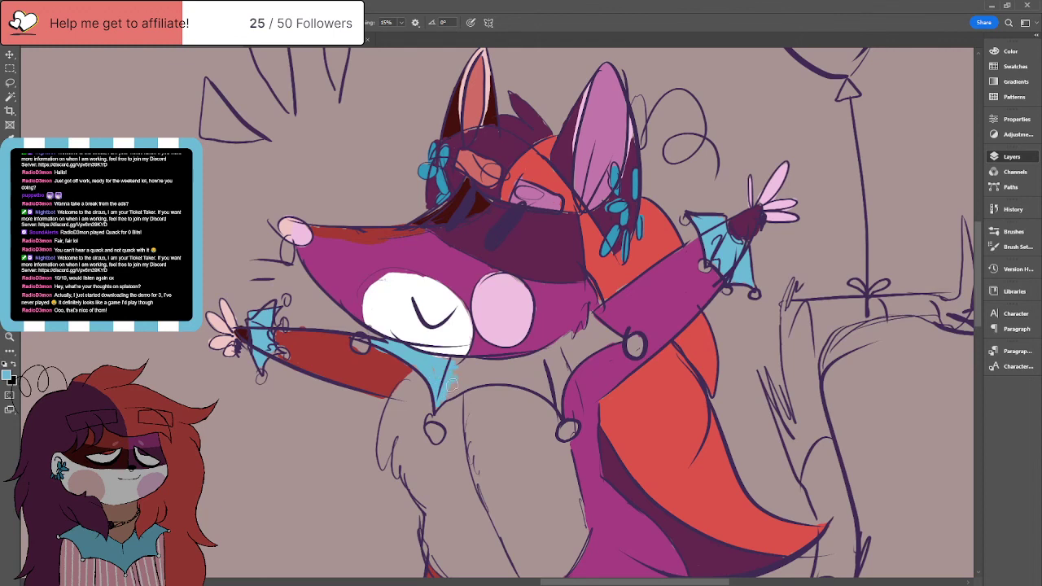
mouse_move(455, 361)
mouse_down()
mouse_move(491, 371)
mouse_move(442, 396)
mouse_up()
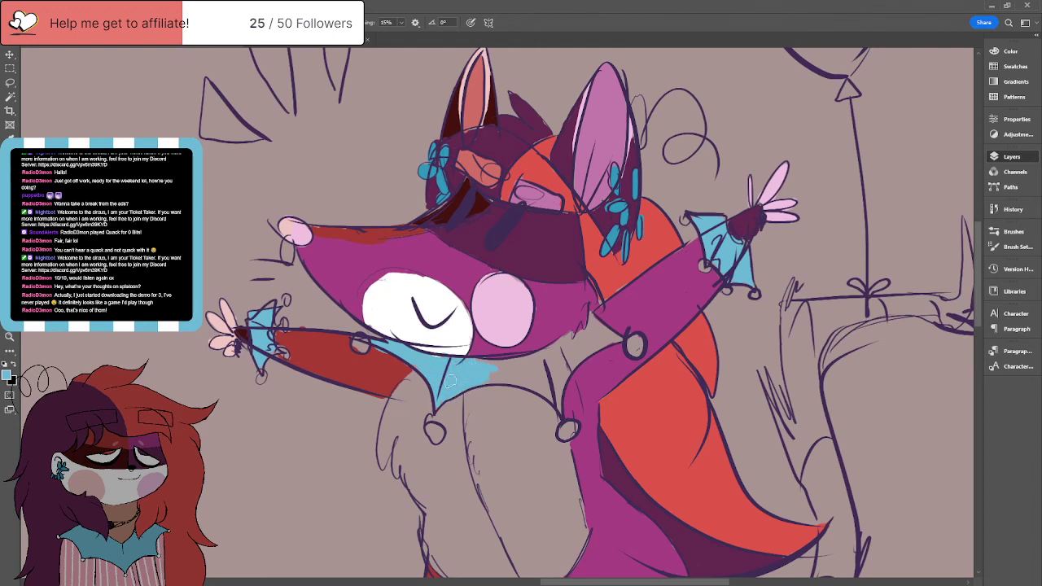
mouse_move(502, 351)
mouse_down()
mouse_move(522, 365)
mouse_move(489, 371)
mouse_move(505, 386)
mouse_move(530, 377)
mouse_move(536, 387)
mouse_move(544, 354)
mouse_move(534, 365)
mouse_move(560, 356)
mouse_move(543, 385)
mouse_move(621, 337)
mouse_move(604, 328)
mouse_move(583, 336)
mouse_move(593, 334)
mouse_up()
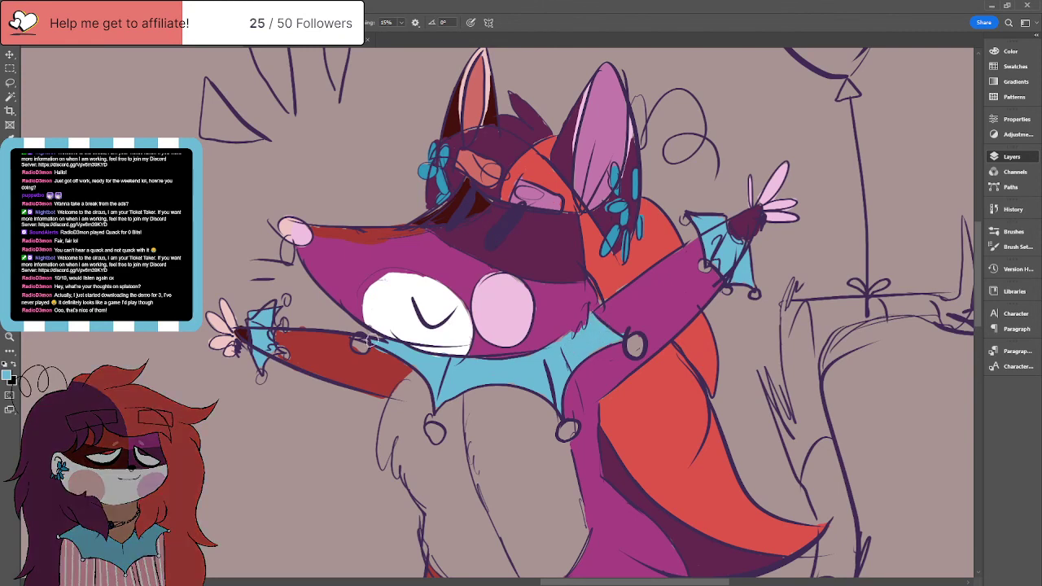
Step: Sample white from the chibi's muzzle patch and fill out the patch's upper edge
click(8, 376)
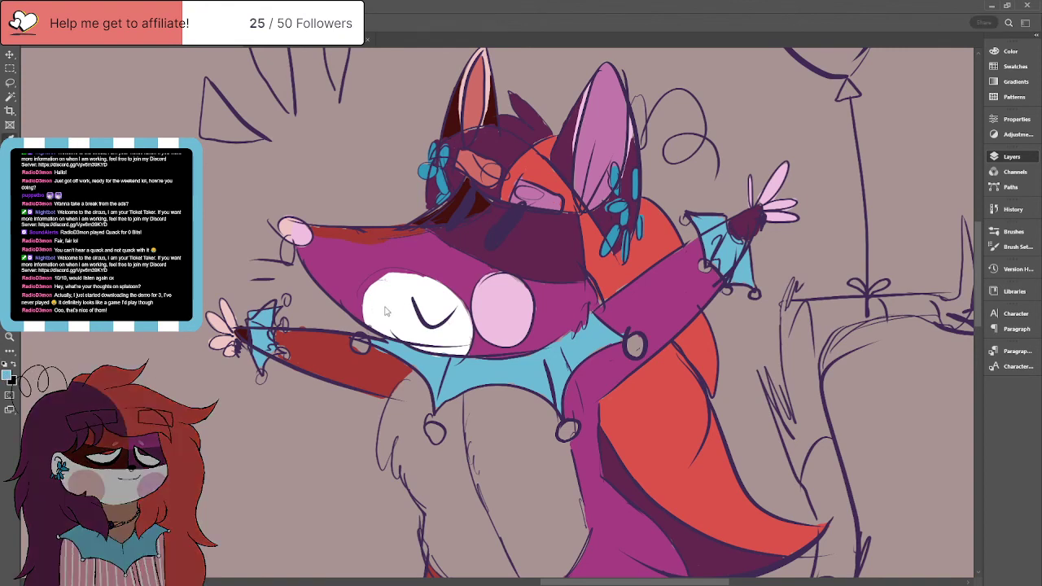
key(Return)
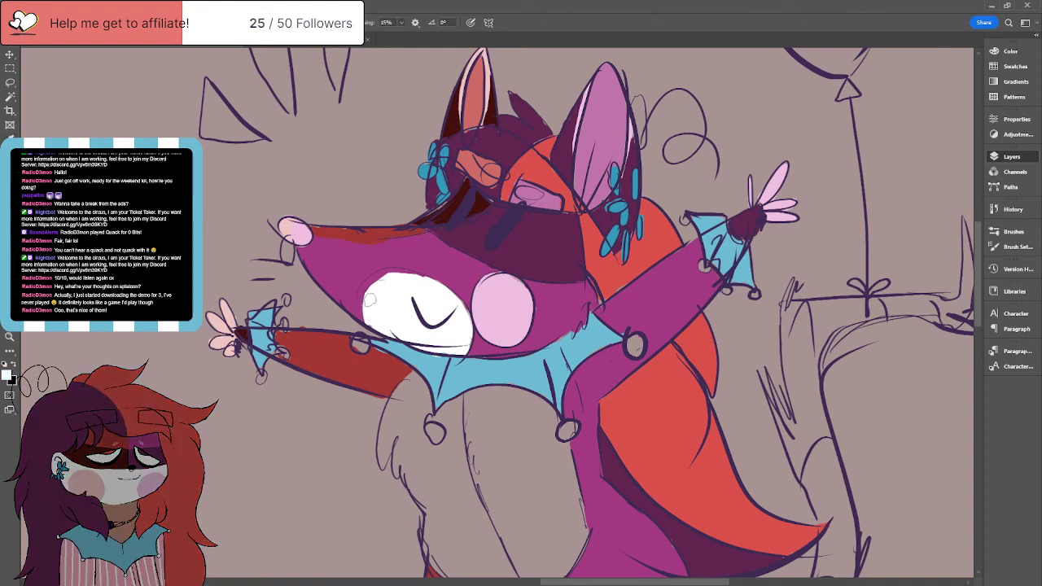
mouse_move(427, 283)
mouse_down()
mouse_move(380, 278)
mouse_move(368, 313)
mouse_move(385, 276)
mouse_up()
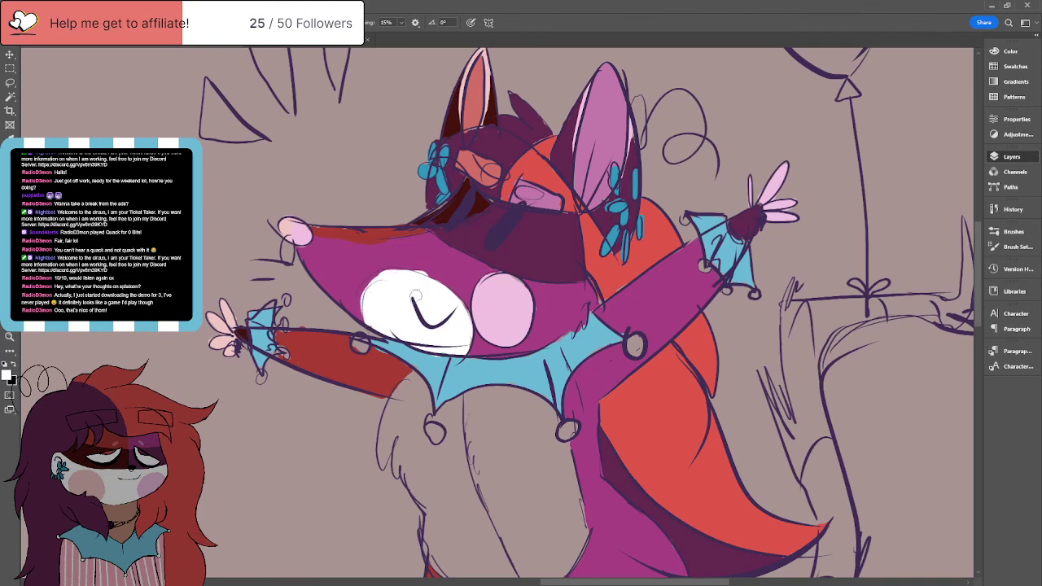
Step: Fill the round bells on the points of the chibi's collar and both wrist cuffs with white
drag(361, 344, 370, 344)
drag(430, 429, 437, 434)
drag(569, 426, 570, 429)
drag(633, 344, 637, 346)
drag(263, 374, 281, 352)
drag(286, 301, 285, 301)
drag(703, 265, 703, 264)
drag(686, 218, 686, 218)
drag(725, 290, 754, 295)
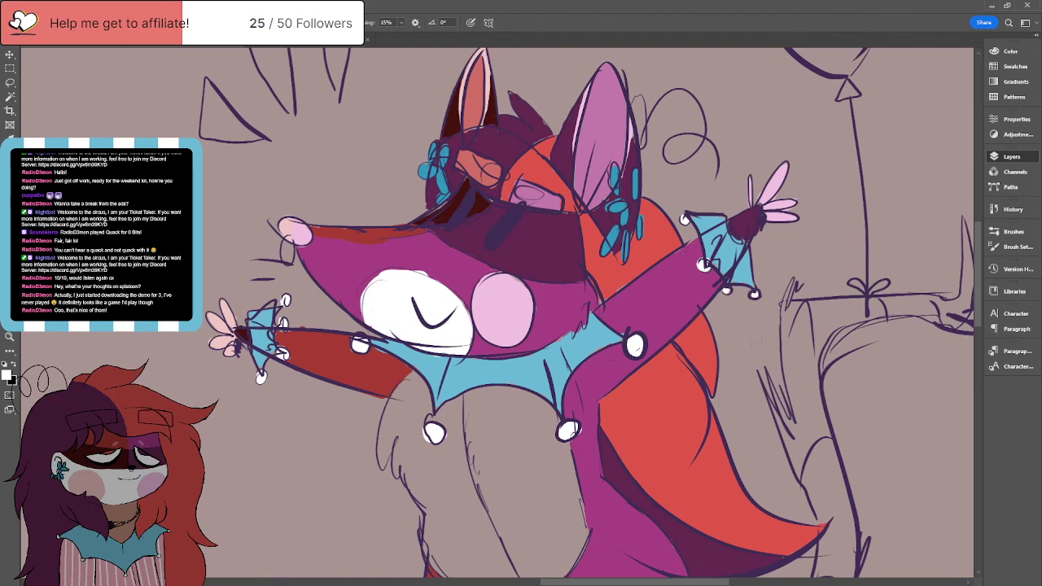
Step: Sample pale peach pink from the nose and fill the chest fluff and the belly half on the chibi's red side
scroll(754, 340, down, 5)
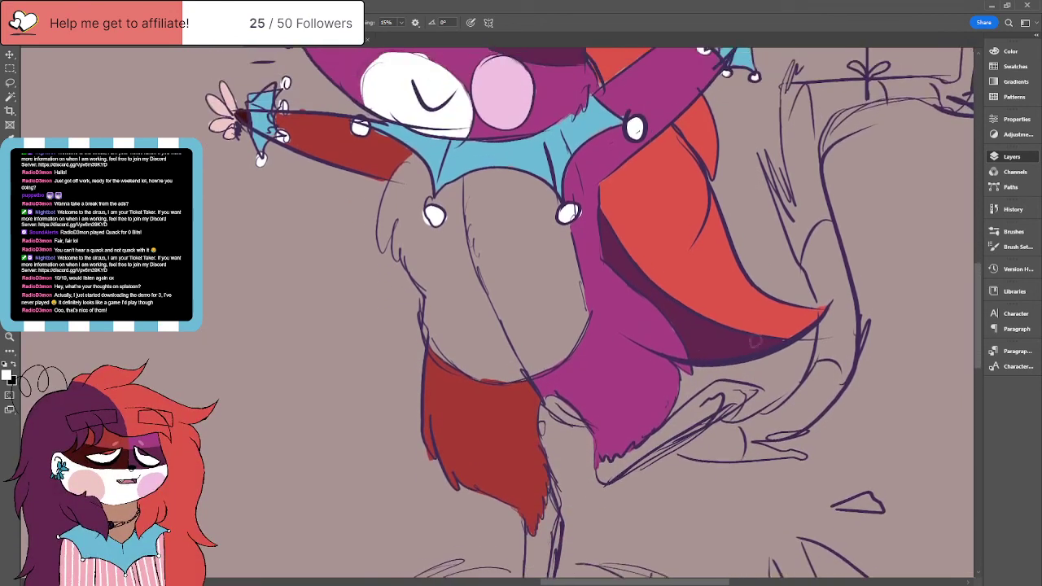
scroll(755, 340, up, 6)
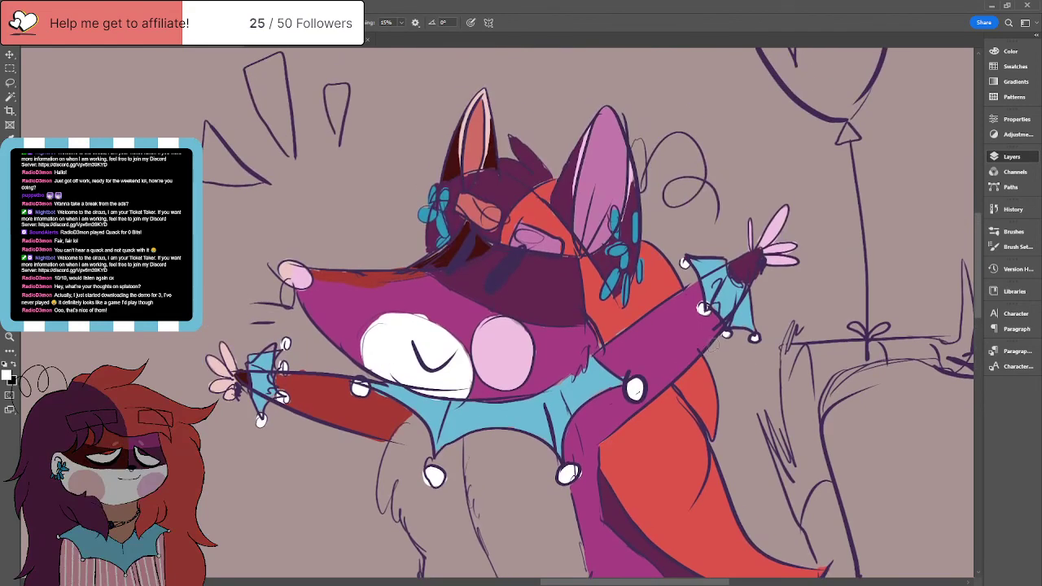
scroll(550, 346, down, 2)
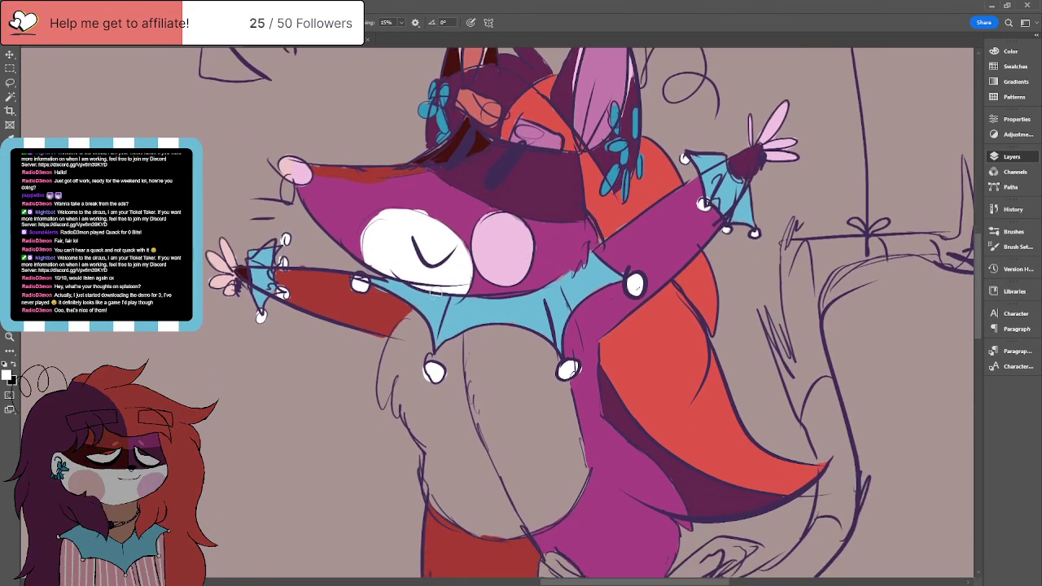
scroll(550, 346, up, 1)
alt+click(288, 203)
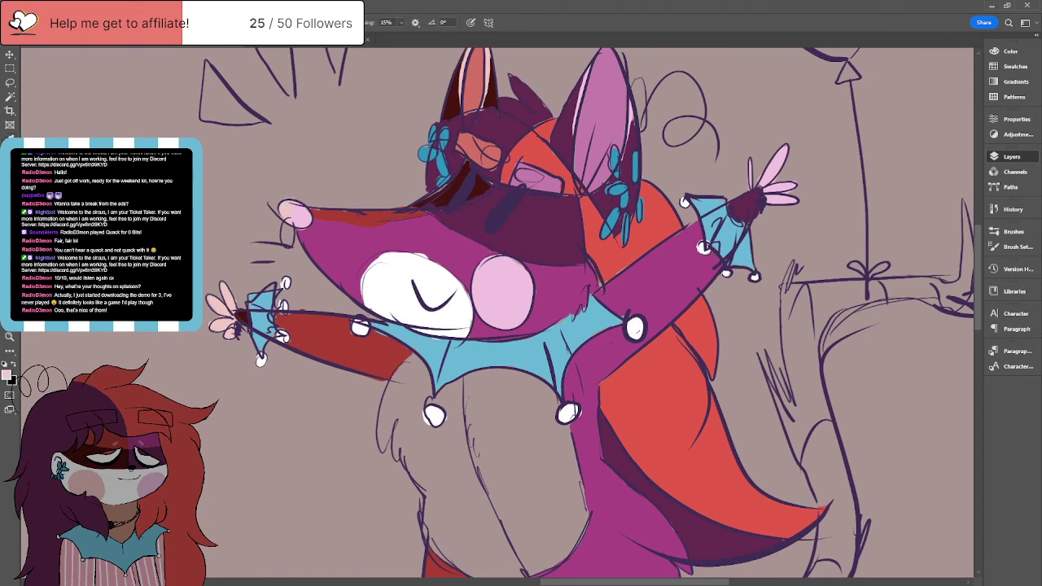
mouse_move(396, 414)
mouse_down()
mouse_move(384, 440)
mouse_move(410, 363)
mouse_move(425, 381)
mouse_move(428, 361)
mouse_move(435, 403)
mouse_move(453, 388)
mouse_move(461, 402)
mouse_move(462, 443)
mouse_move(504, 547)
mouse_up()
mouse_move(431, 487)
mouse_down()
mouse_move(430, 554)
mouse_move(384, 407)
mouse_up()
mouse_move(394, 447)
mouse_down()
mouse_move(410, 360)
mouse_move(415, 453)
mouse_up()
mouse_move(415, 378)
mouse_down()
mouse_move(421, 429)
mouse_move(453, 389)
mouse_move(447, 430)
mouse_move(422, 437)
mouse_move(425, 487)
mouse_up()
drag(417, 413, 438, 494)
drag(432, 438, 449, 492)
mouse_move(460, 422)
mouse_down()
mouse_move(484, 512)
mouse_move(489, 541)
mouse_up()
mouse_move(468, 493)
mouse_down()
mouse_move(444, 537)
mouse_move(448, 527)
mouse_up()
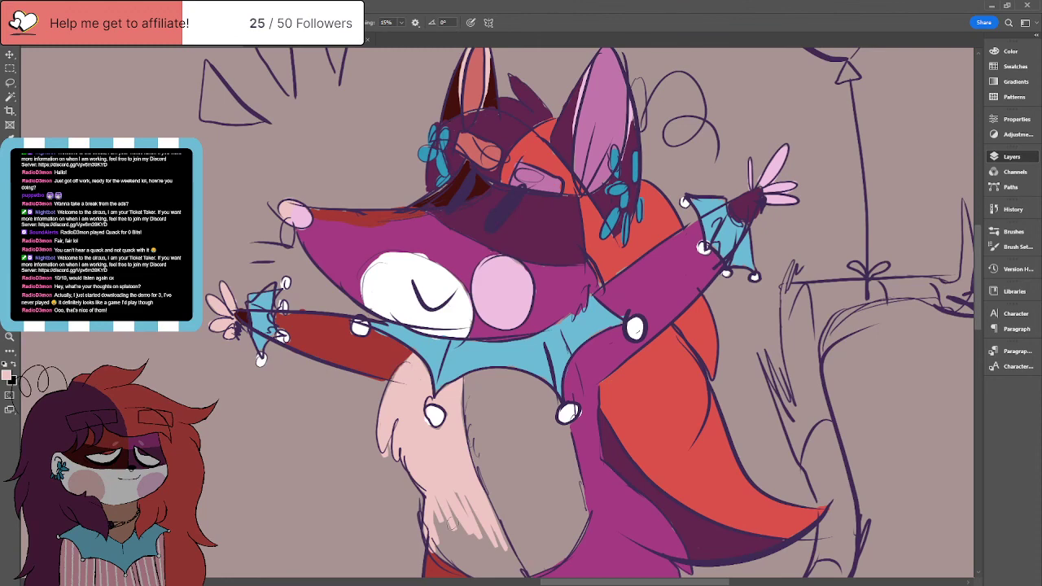
scroll(452, 525, down, 3)
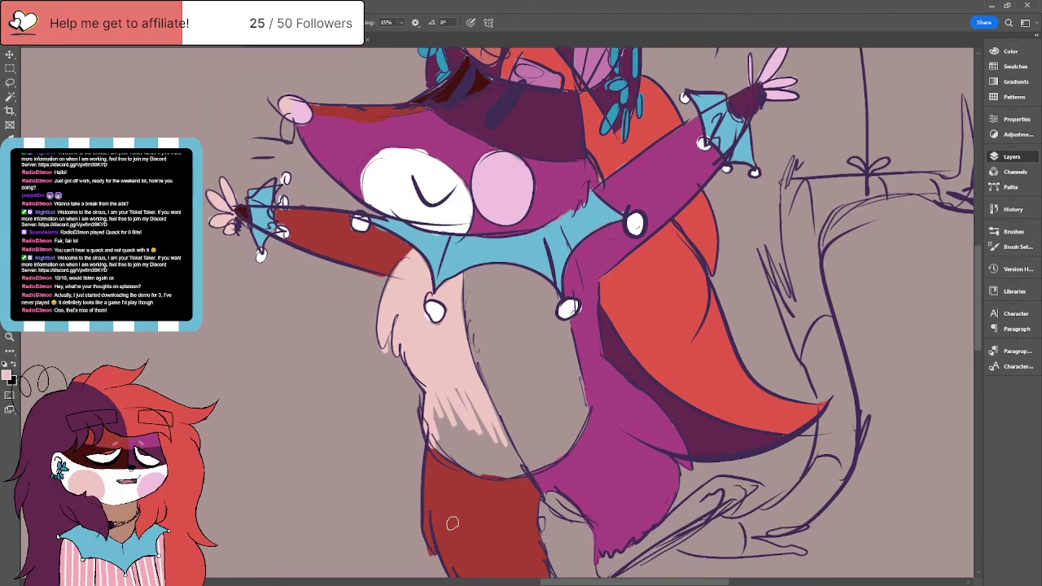
mouse_move(465, 461)
mouse_down()
mouse_move(516, 472)
mouse_move(512, 439)
mouse_up()
mouse_move(484, 397)
mouse_down()
mouse_move(498, 452)
mouse_move(480, 470)
mouse_move(452, 438)
mouse_move(452, 407)
mouse_move(468, 397)
mouse_up()
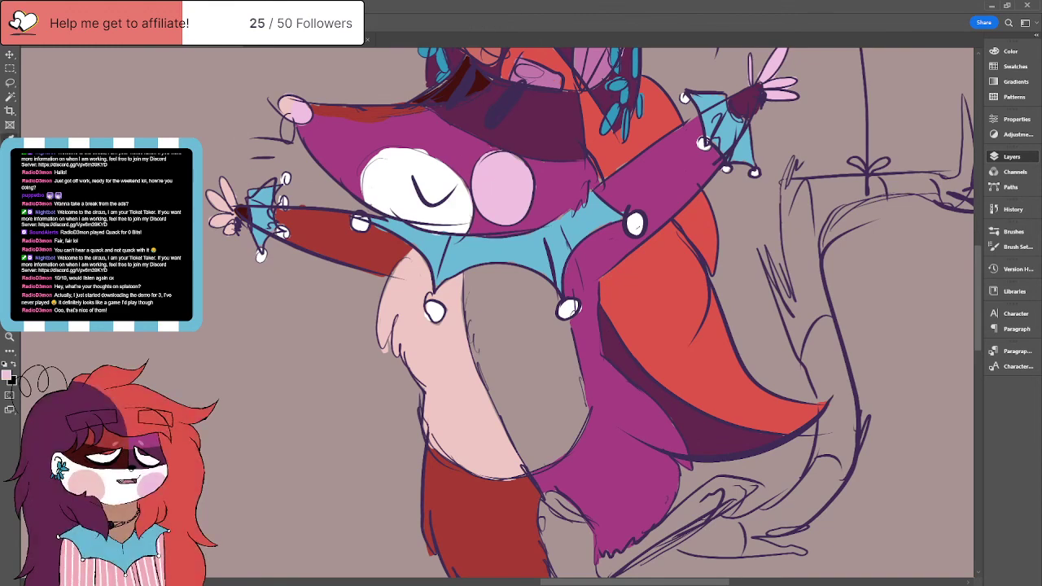
Step: Outline and fill the belly half on the chibi's purple side with the cheek's pink
key(b)
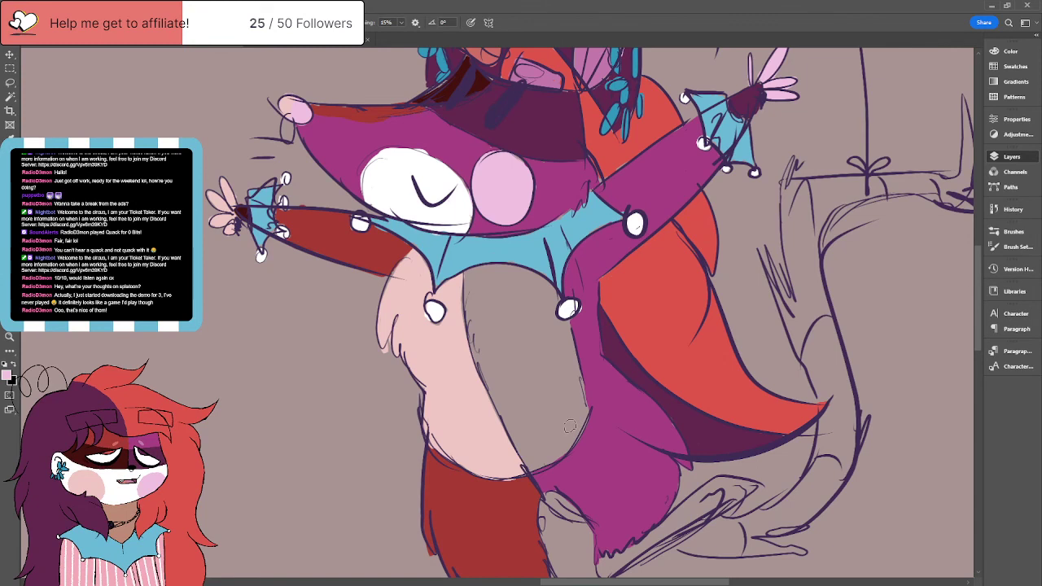
scroll(486, 347, down, 1)
drag(469, 311, 526, 444)
drag(494, 394, 529, 456)
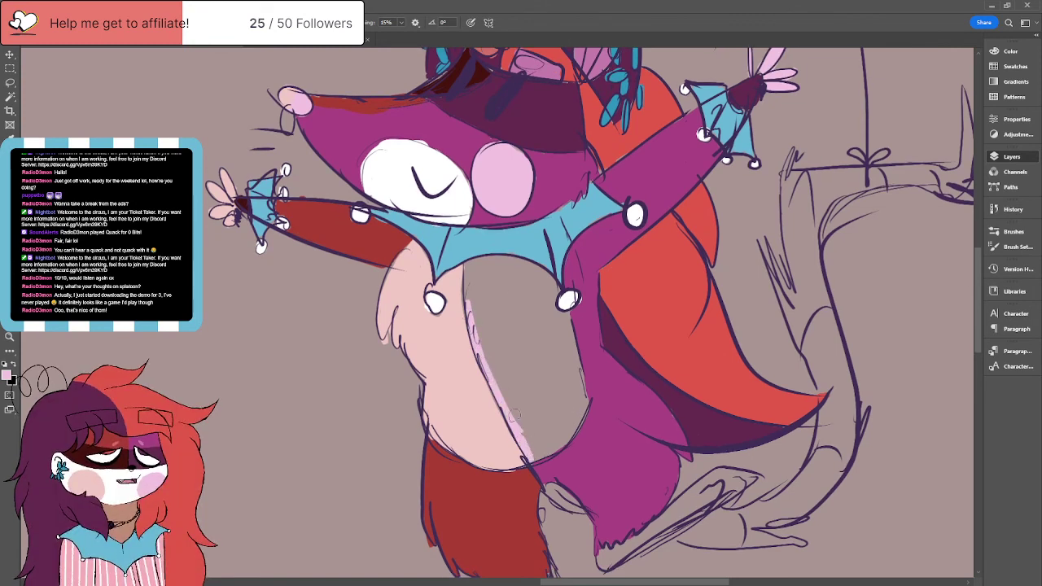
mouse_move(467, 266)
mouse_down()
mouse_move(464, 316)
mouse_move(462, 285)
mouse_move(507, 259)
mouse_move(550, 277)
mouse_move(557, 318)
mouse_move(576, 318)
mouse_move(583, 422)
mouse_move(547, 449)
mouse_move(577, 416)
mouse_move(542, 451)
mouse_move(529, 440)
mouse_up()
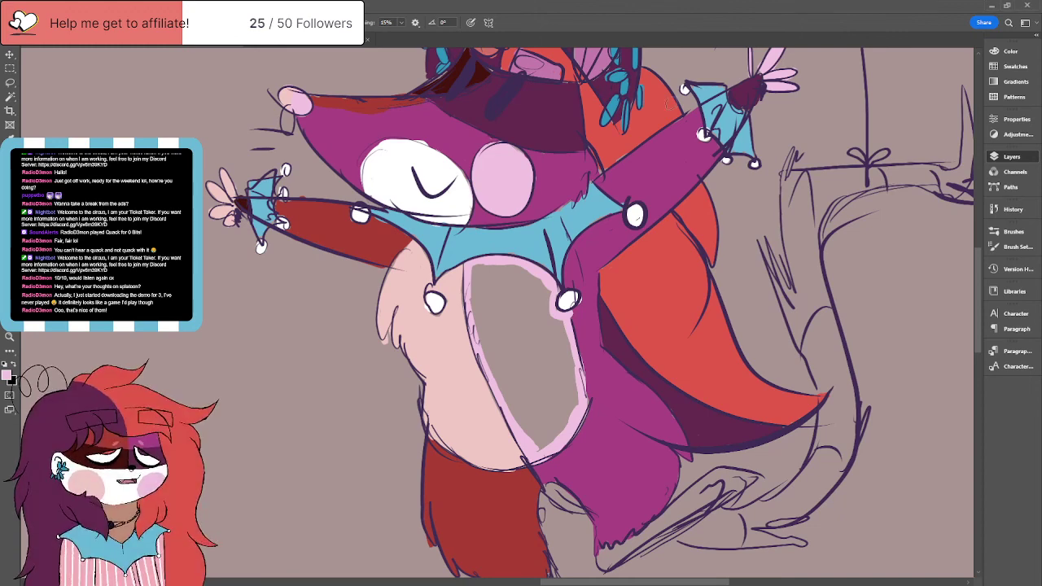
mouse_move(492, 366)
mouse_down()
mouse_move(509, 407)
mouse_move(521, 374)
mouse_move(533, 432)
mouse_move(550, 382)
mouse_move(562, 391)
mouse_move(570, 374)
mouse_move(578, 389)
mouse_up()
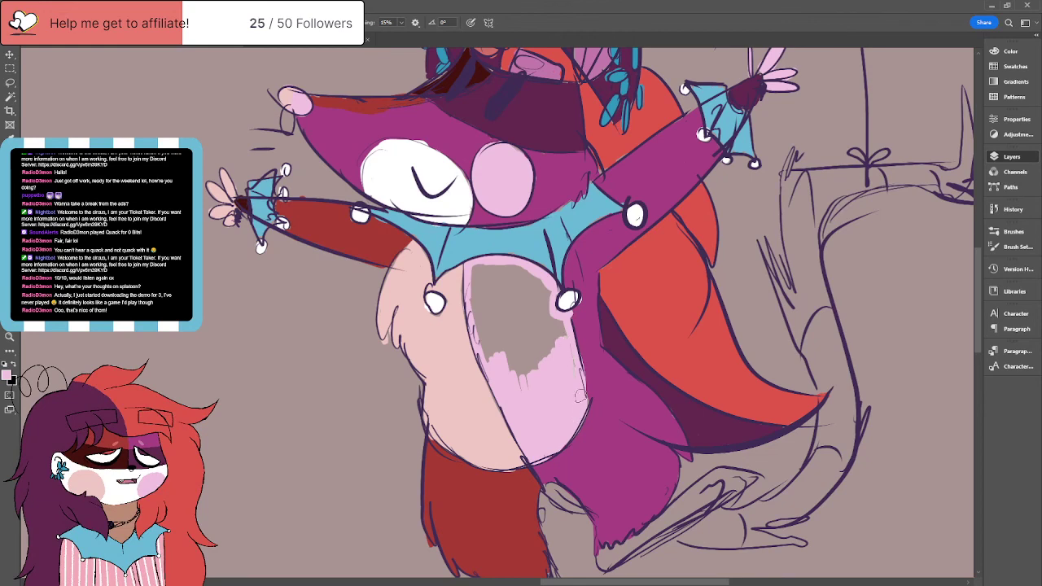
mouse_move(482, 332)
mouse_down()
mouse_move(490, 309)
mouse_move(503, 349)
mouse_move(542, 391)
mouse_move(561, 321)
mouse_move(566, 330)
mouse_move(541, 287)
mouse_move(518, 298)
mouse_move(515, 285)
mouse_move(471, 308)
mouse_up()
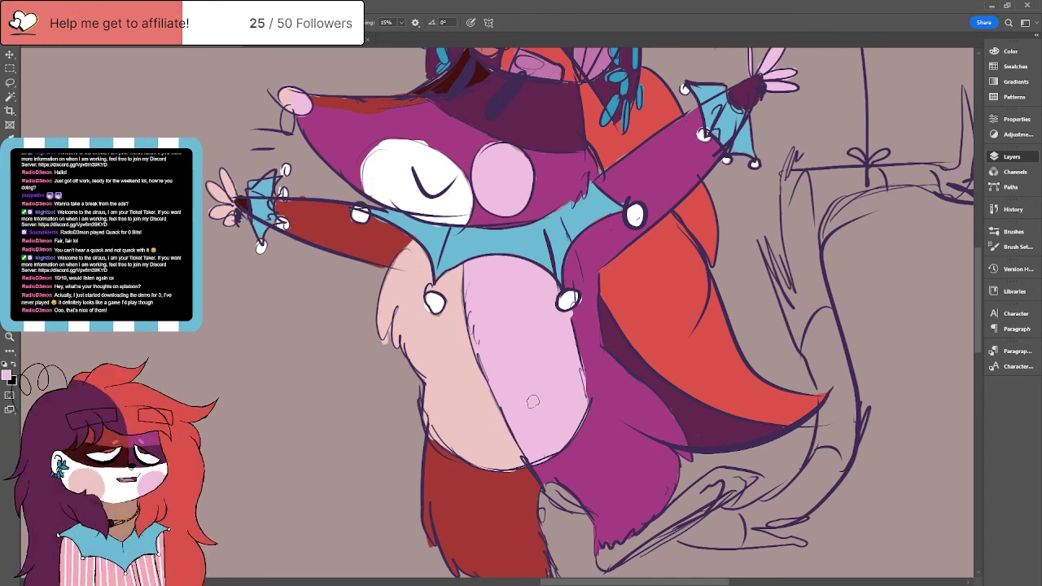
Step: Fill the chibi's raised foot below the purple leg with the same pink
scroll(533, 401, down, 2)
scroll(532, 401, down, 5)
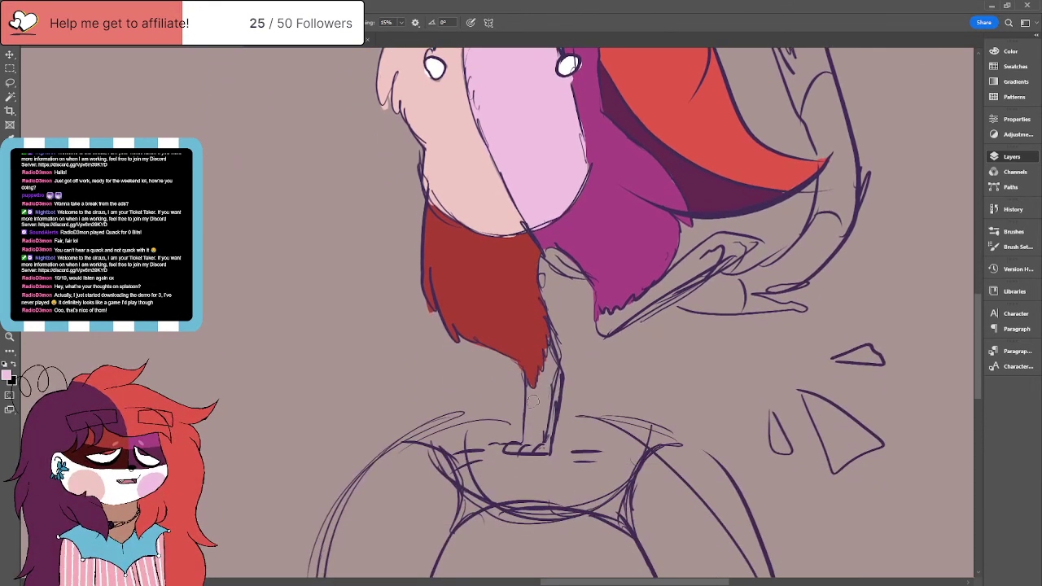
mouse_move(604, 327)
mouse_down()
mouse_move(696, 273)
mouse_move(725, 237)
mouse_move(753, 246)
mouse_move(709, 262)
mouse_move(733, 252)
mouse_move(619, 332)
mouse_up()
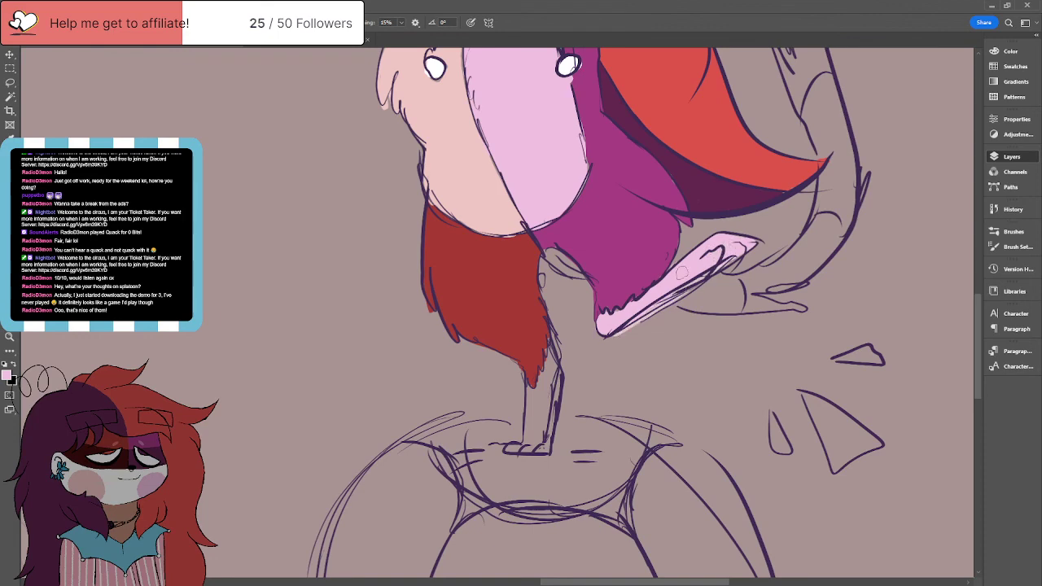
Step: Sample the pale peach pink and fill the standing lower leg and foot on top of the ball
scroll(590, 314, up, 8)
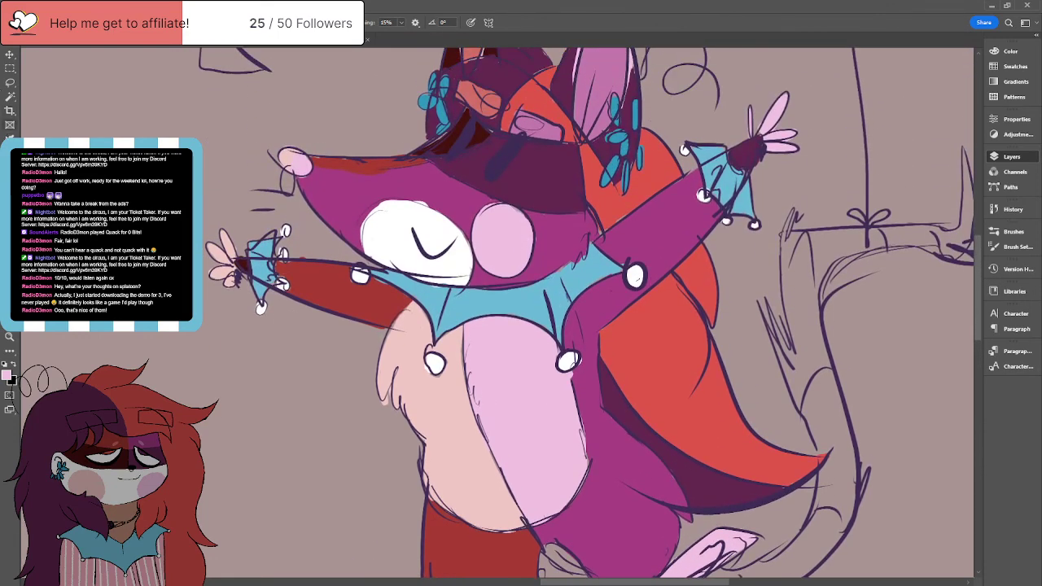
scroll(449, 407, down, 4)
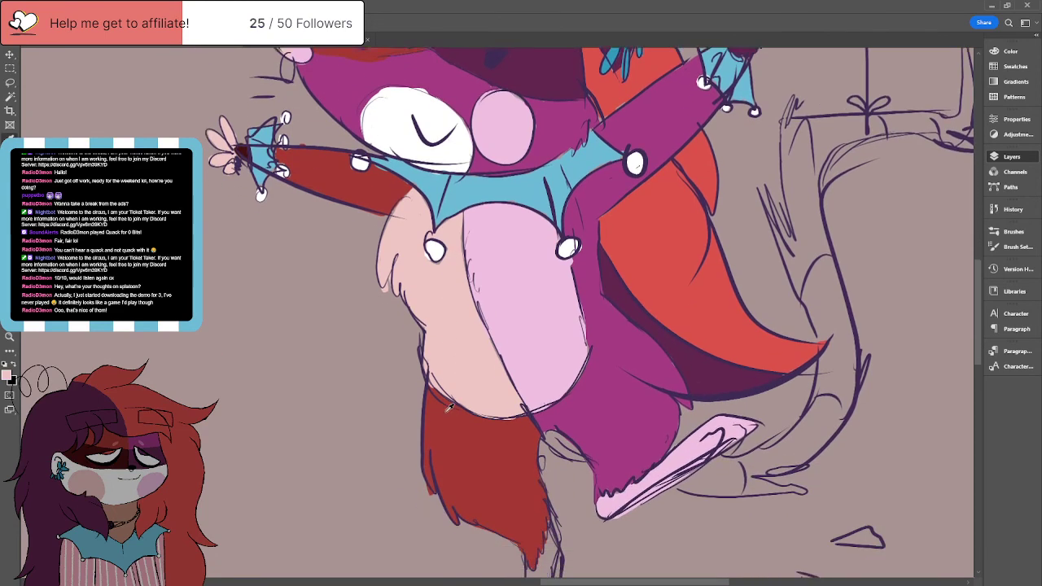
scroll(213, 239, down, 3)
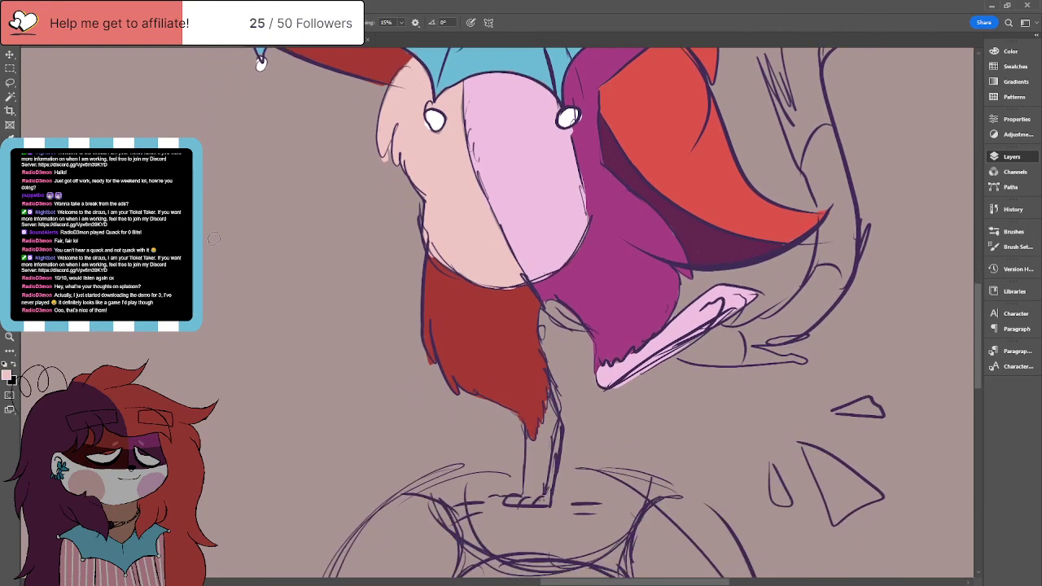
mouse_move(509, 500)
mouse_down()
mouse_move(546, 501)
mouse_move(526, 453)
mouse_move(544, 472)
mouse_move(548, 411)
mouse_move(560, 436)
mouse_move(546, 421)
mouse_up()
Step: Sample white and fill the chibi's two small pointed eyes at the top of the dark mask
scroll(545, 421, up, 10)
scroll(544, 422, down, 1)
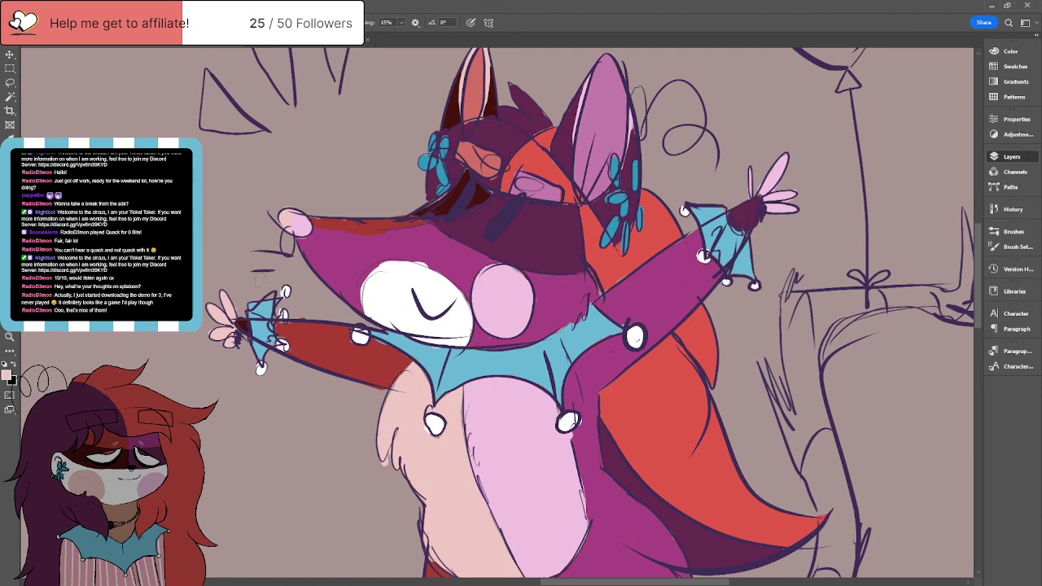
click(10, 136)
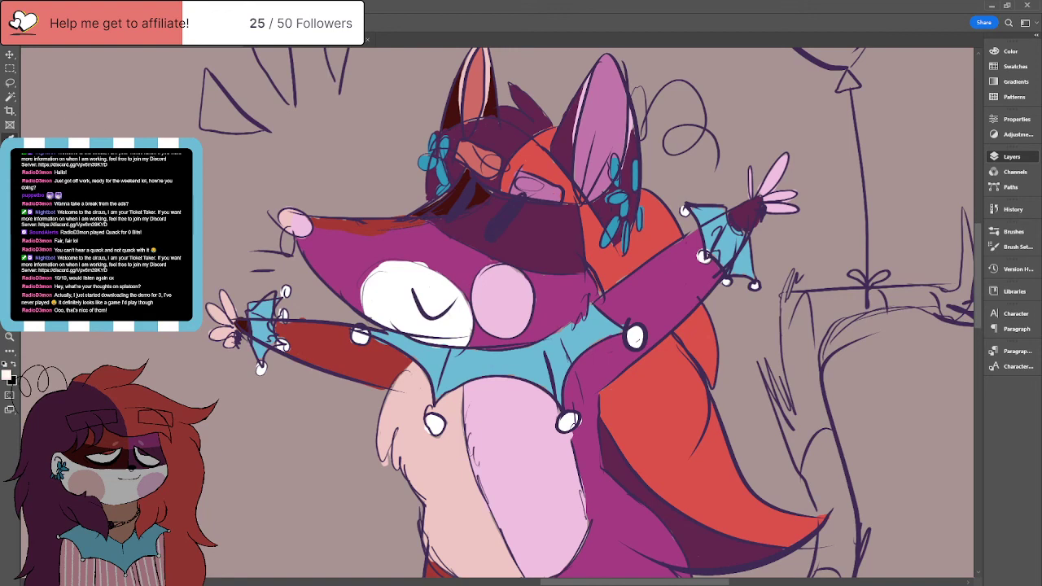
key(b)
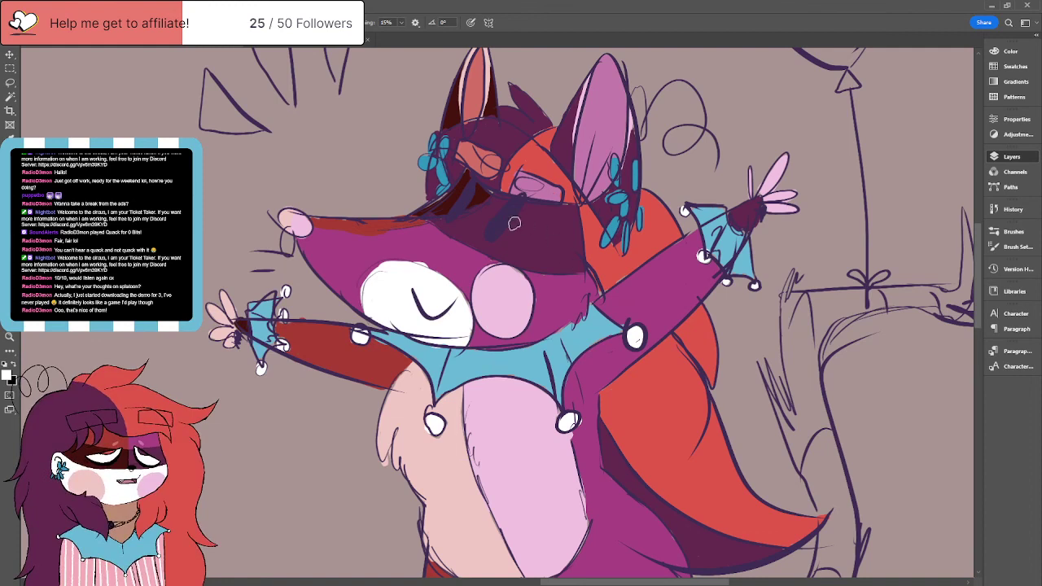
mouse_move(474, 196)
mouse_down()
mouse_move(494, 206)
mouse_move(503, 195)
mouse_move(496, 208)
mouse_move(508, 198)
mouse_up()
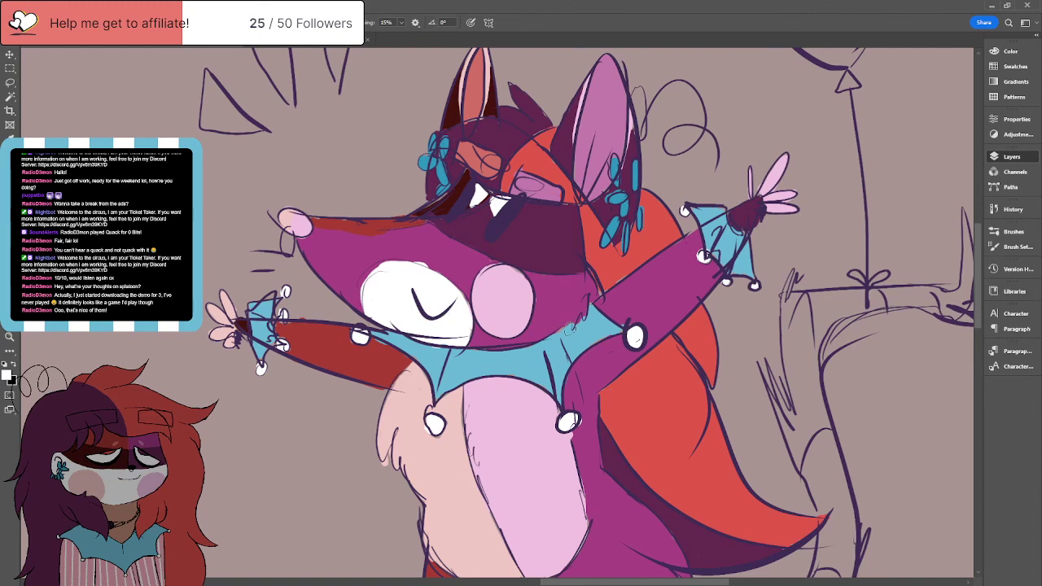
Step: Examine the coloured chibi close up and on the whole canvas for areas still lacking colour
scroll(570, 327, down, 2)
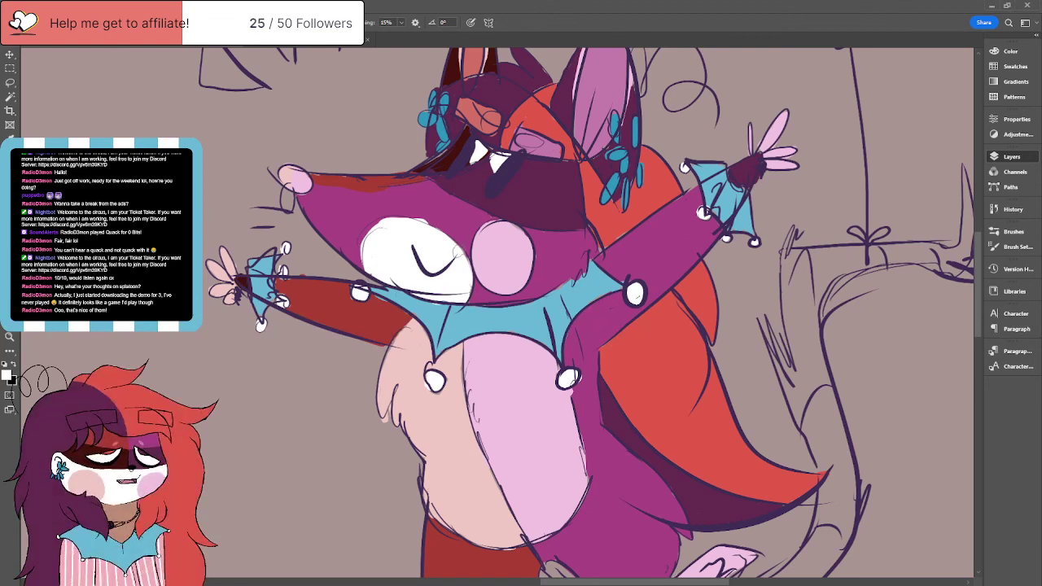
scroll(493, 314, down, 3)
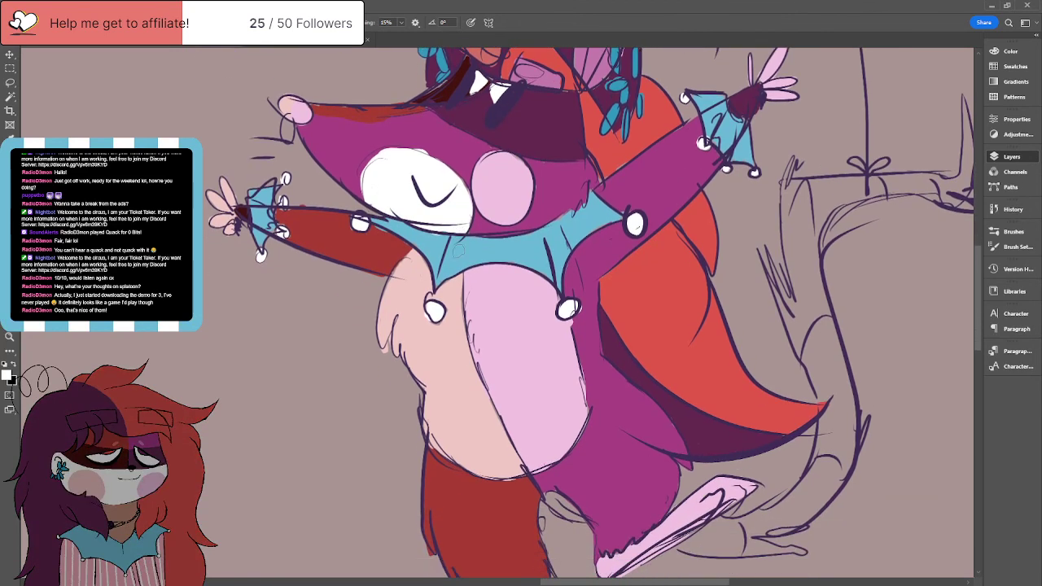
scroll(458, 251, up, 5)
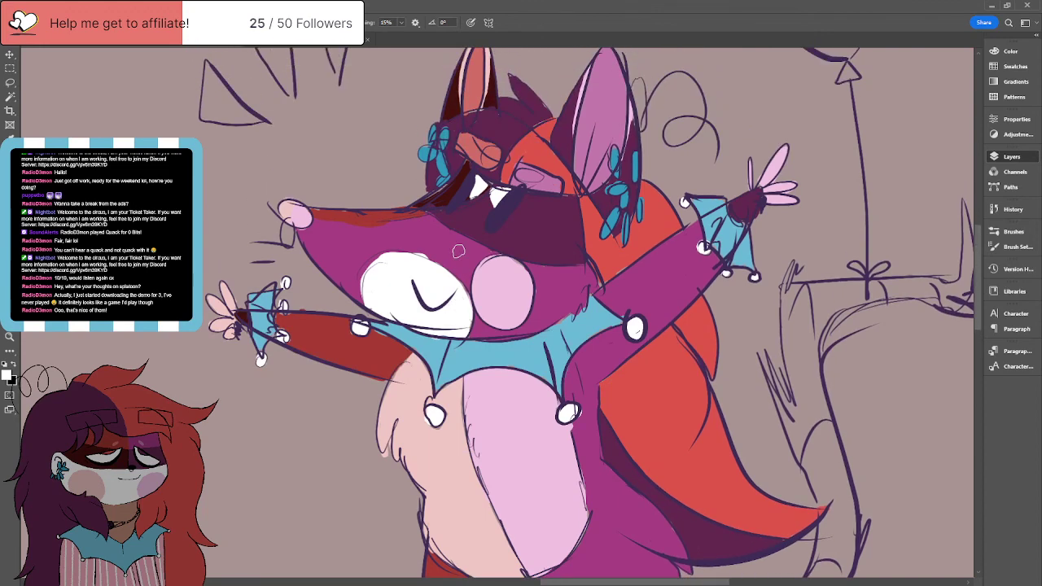
scroll(458, 251, down, 10)
scroll(439, 361, up, 8)
scroll(439, 361, down, 2)
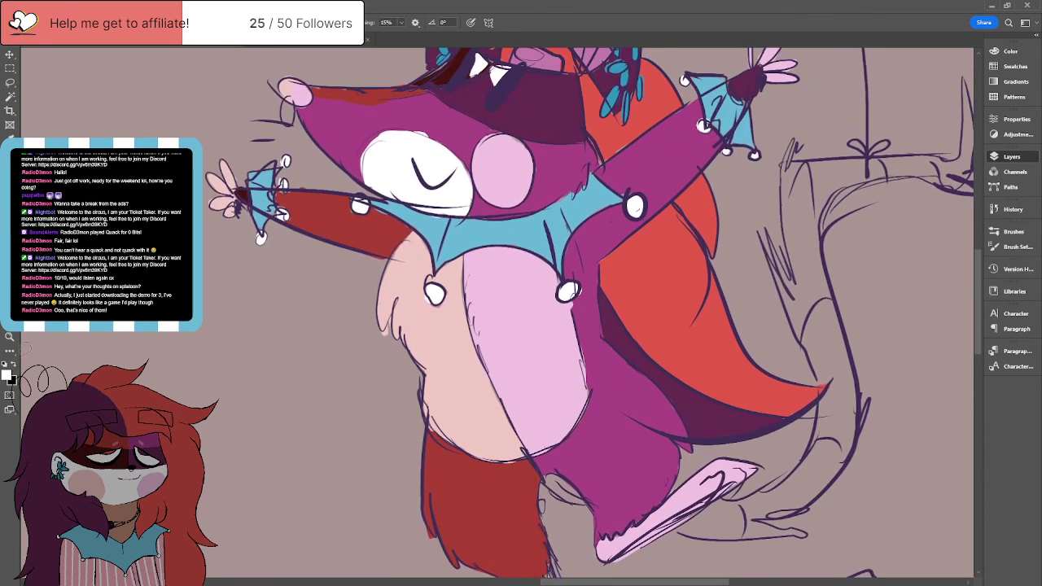
key(ctrl+0)
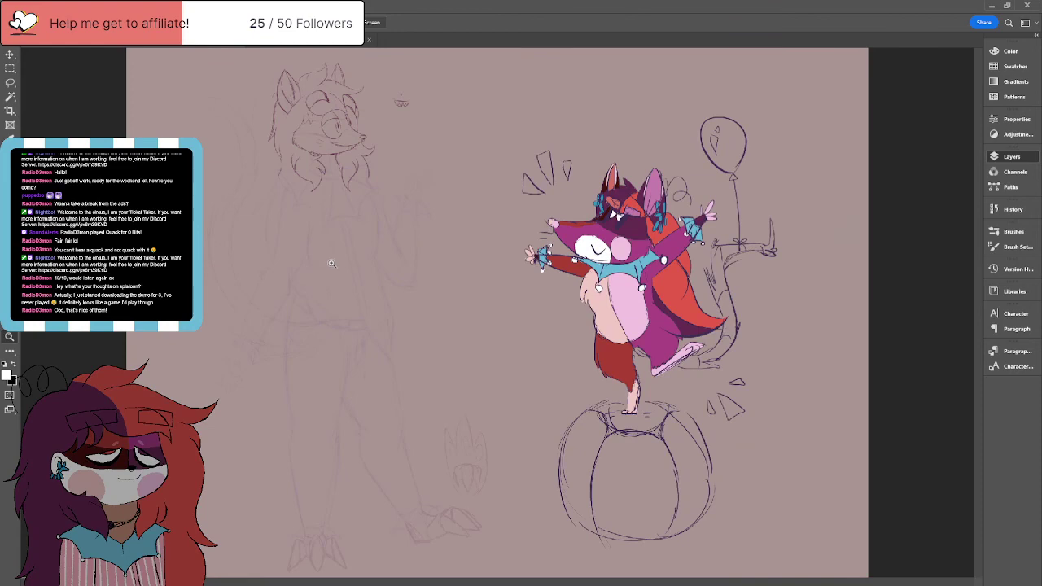
click(823, 332)
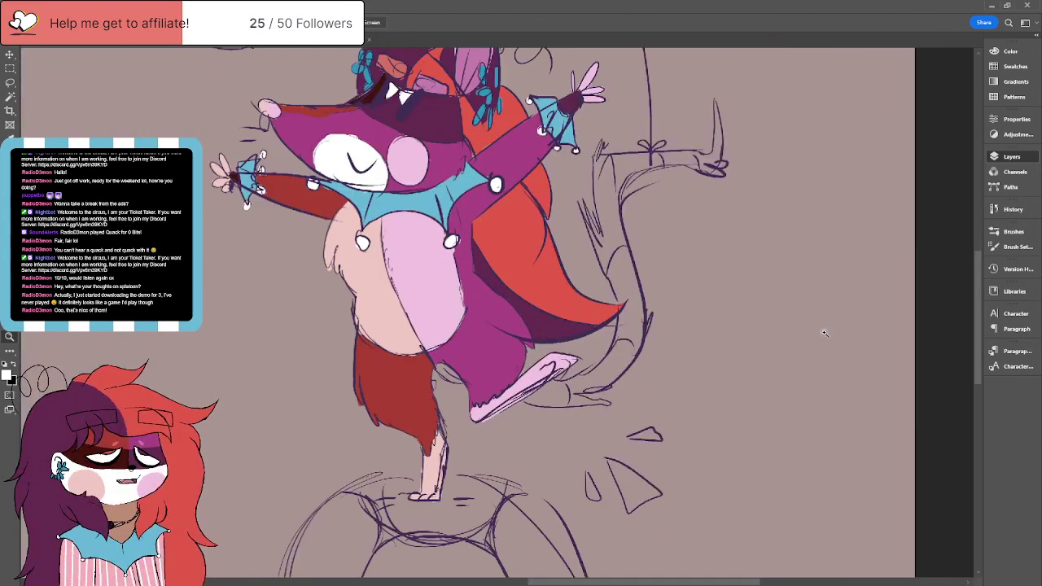
scroll(824, 332, up, 3)
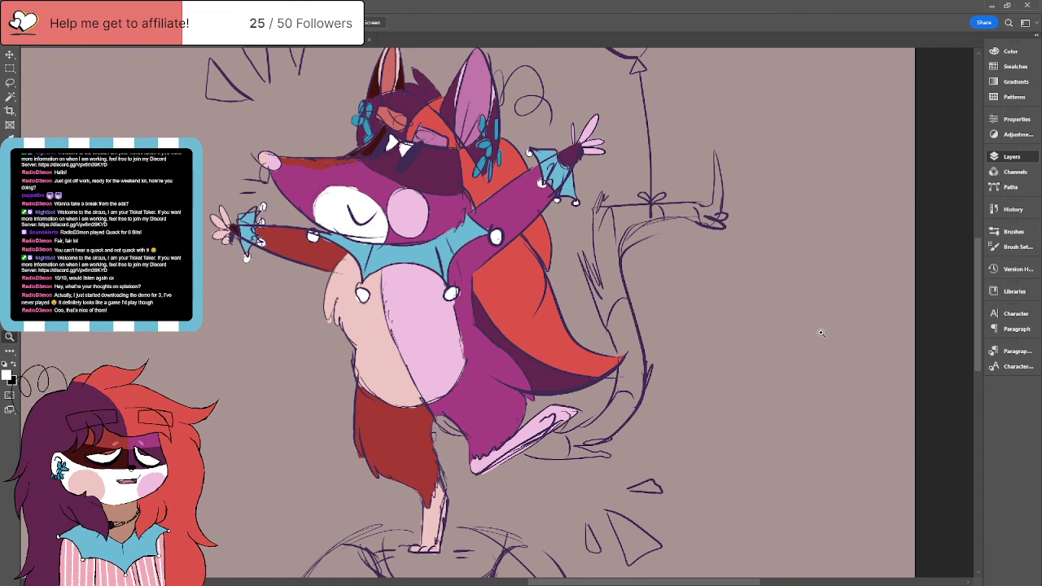
scroll(822, 333, up, 3)
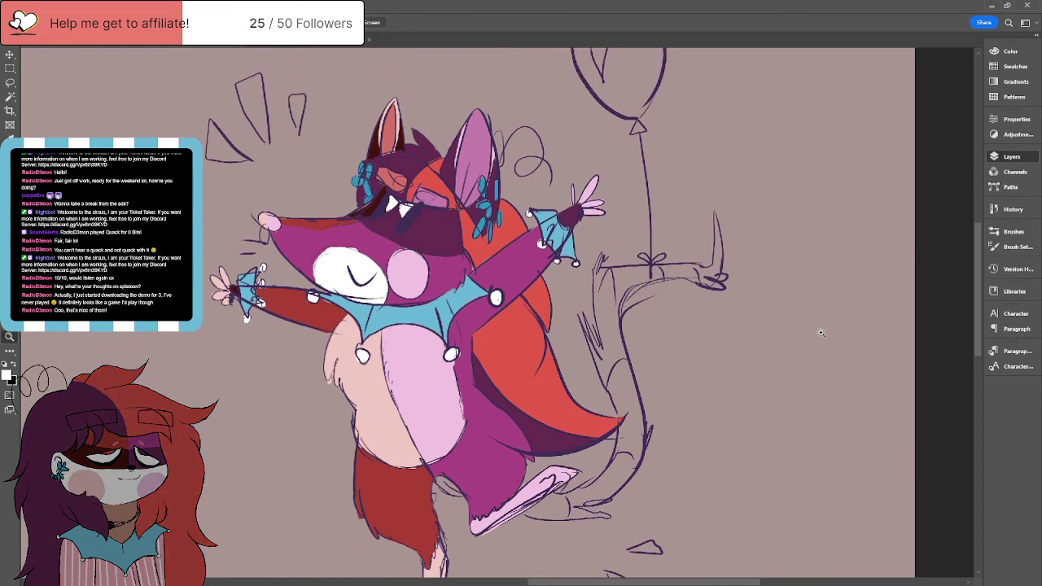
scroll(822, 332, down, 3)
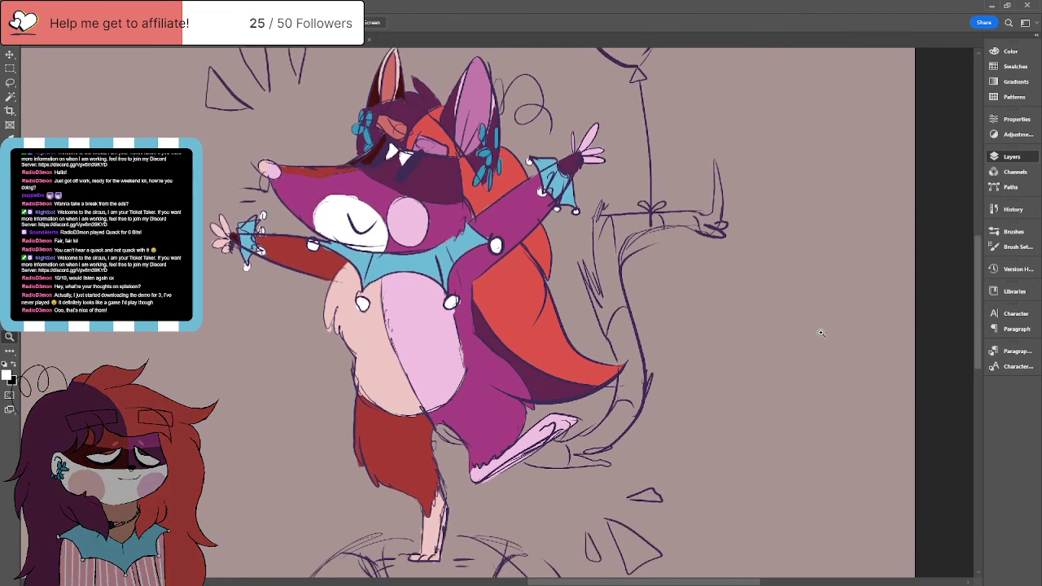
scroll(822, 332, down, 2)
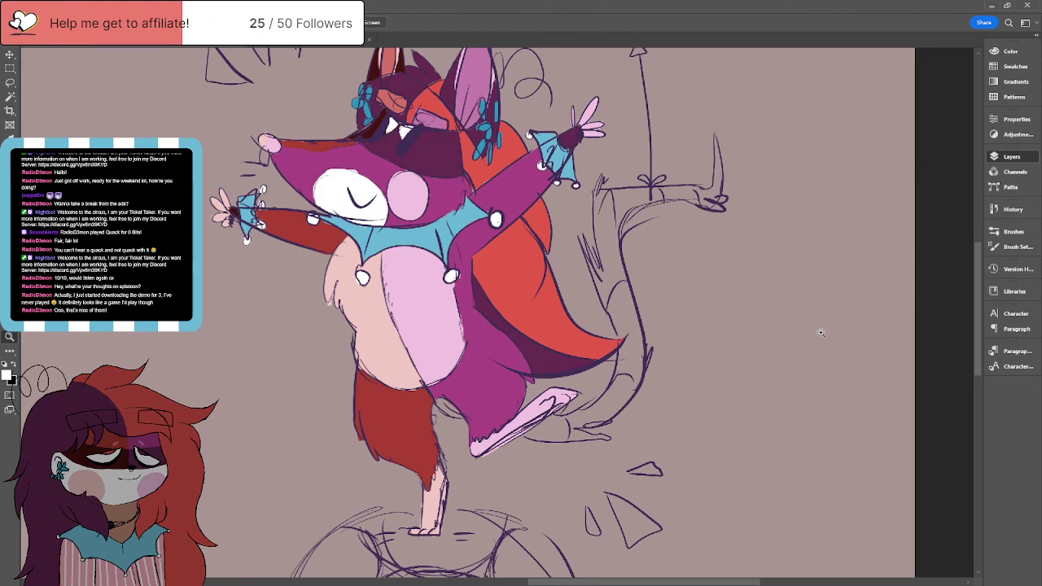
Step: Sample the belly's pale peach and paint it over the inner thigh of the chibi's red standing leg
scroll(822, 332, up, 2)
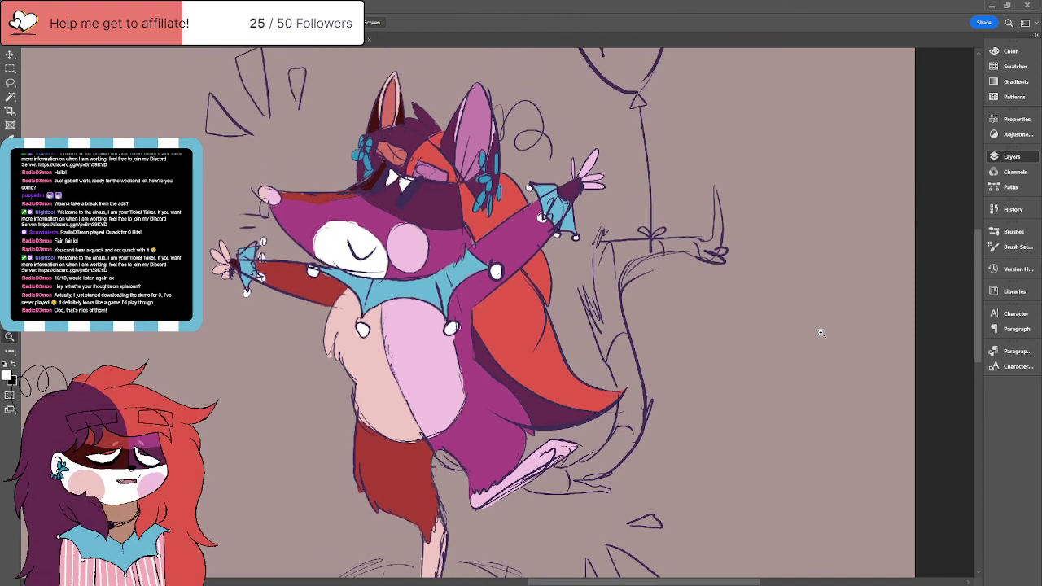
scroll(822, 332, down, 2)
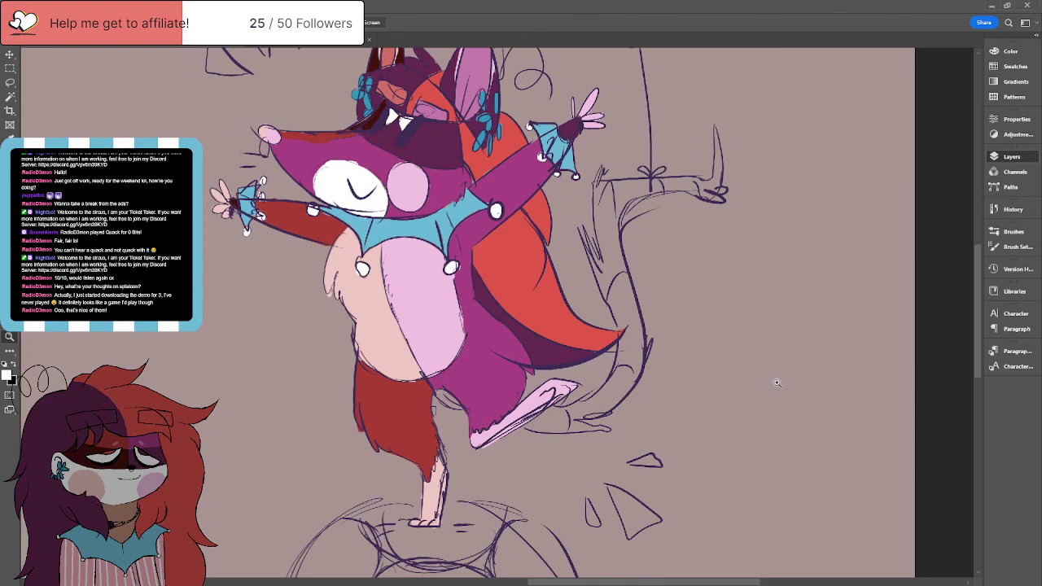
scroll(776, 389, up, 4)
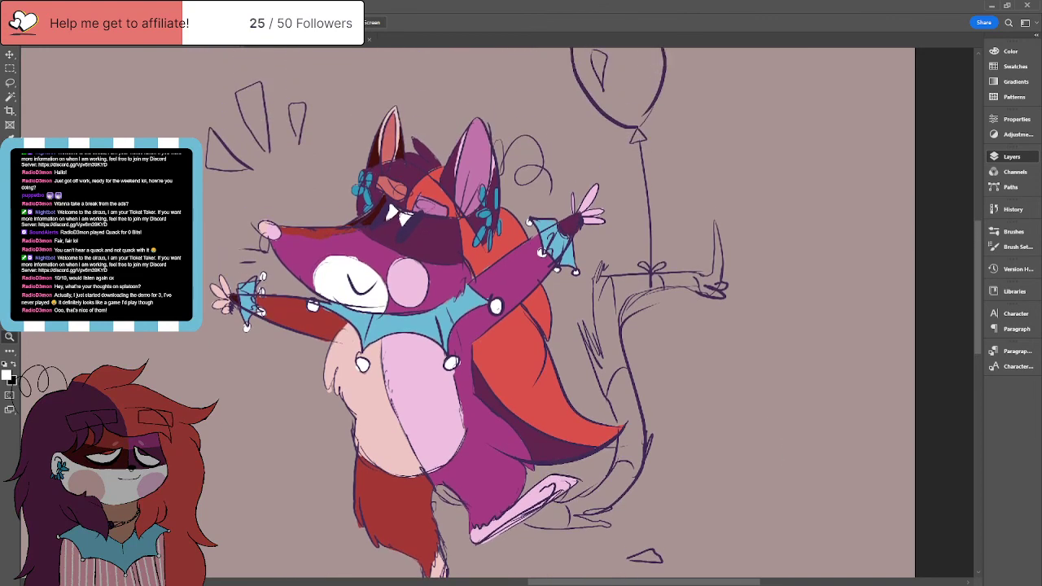
alt+click(517, 262)
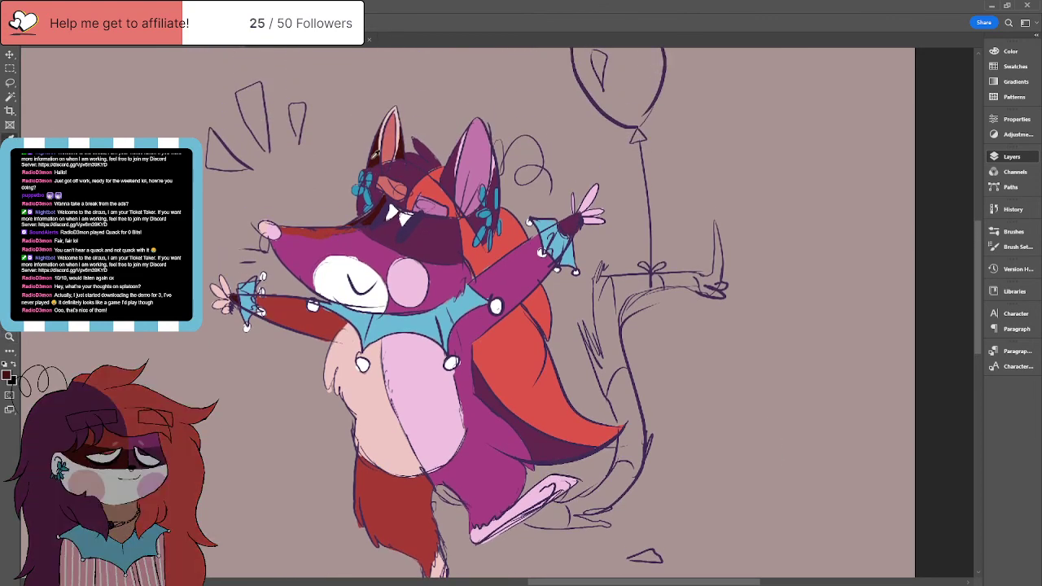
scroll(517, 262, down, 4)
scroll(517, 262, down, 2)
scroll(525, 273, up, 1)
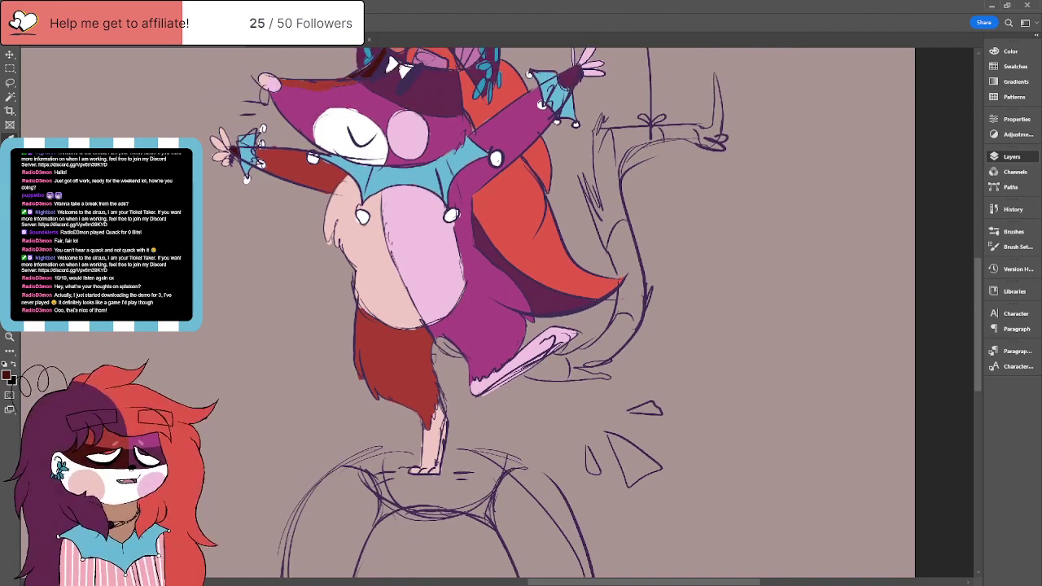
alt+click(366, 265)
mouse_move(380, 322)
mouse_down()
mouse_move(418, 371)
mouse_move(427, 332)
mouse_move(413, 358)
mouse_move(404, 331)
mouse_move(412, 358)
mouse_up()
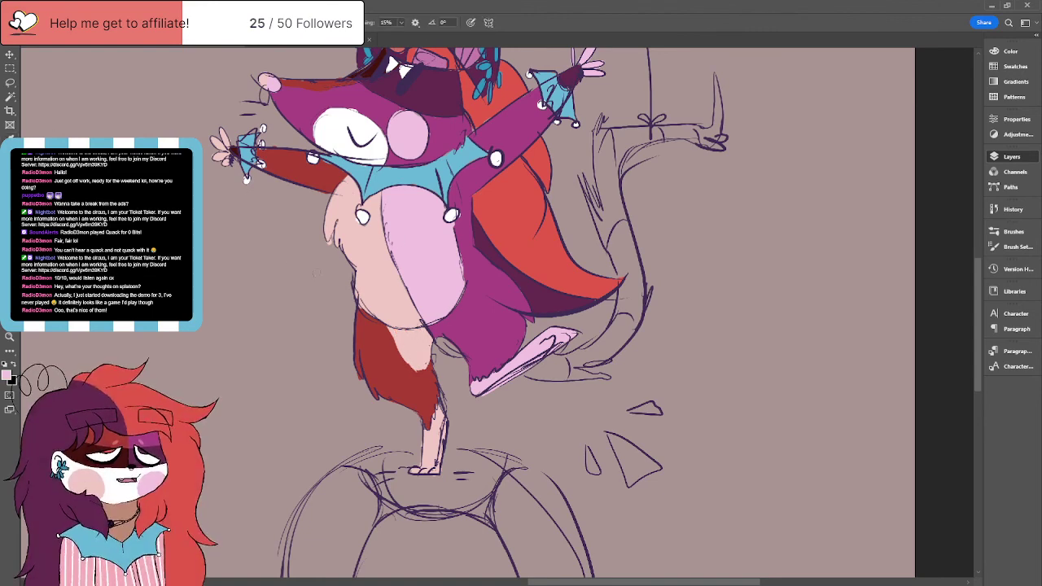
Step: Extend the light pink of the belly down over the inner thigh of the raised purple leg
mouse_move(467, 288)
mouse_down()
mouse_move(466, 342)
mouse_move(435, 335)
mouse_move(460, 349)
mouse_up()
mouse_move(453, 312)
mouse_down()
mouse_move(468, 350)
mouse_move(469, 295)
mouse_up()
drag(474, 332, 474, 302)
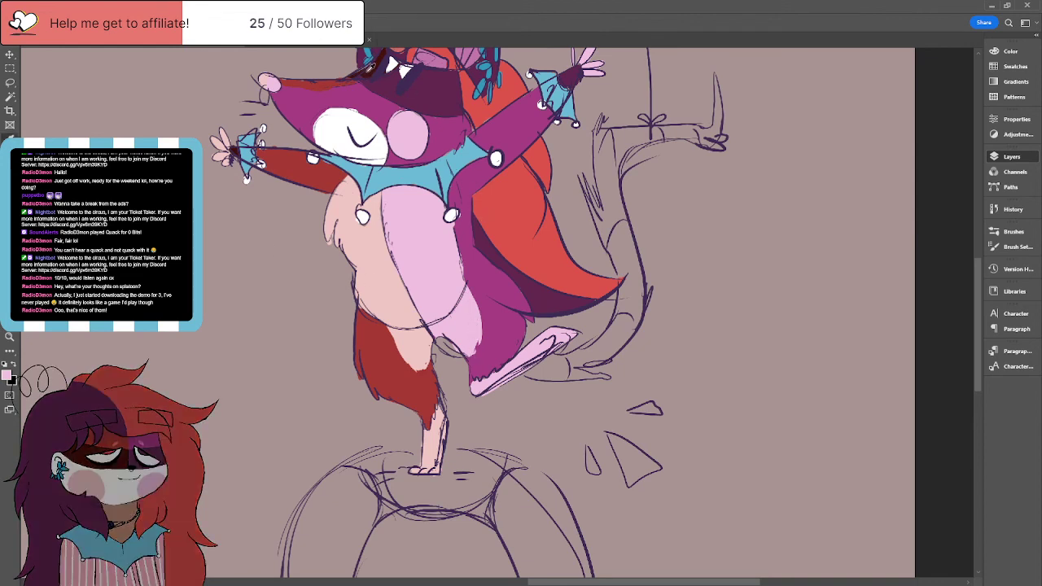
alt+click(372, 67)
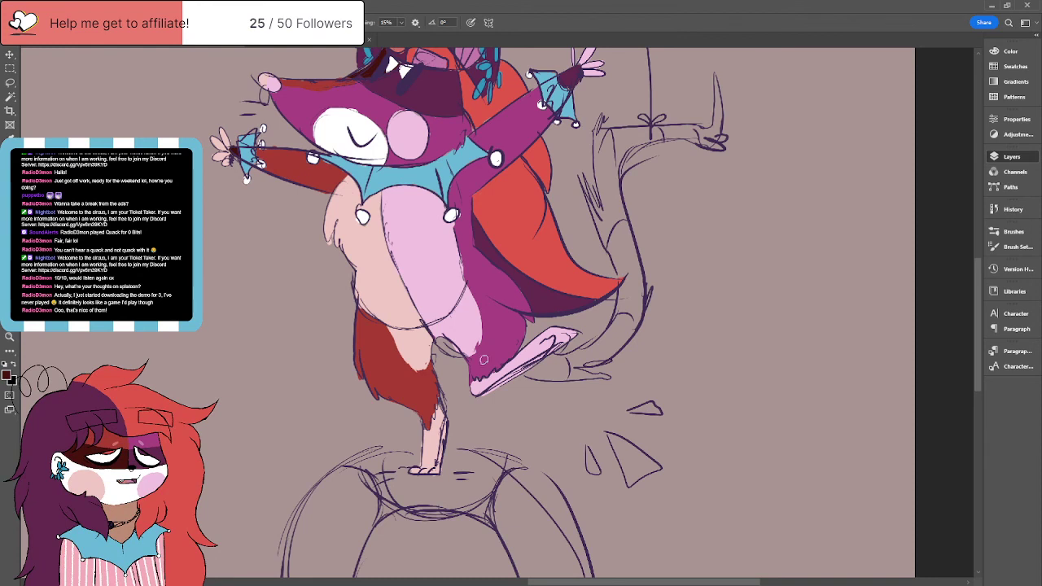
mouse_move(441, 347)
mouse_down()
mouse_move(458, 352)
mouse_move(439, 344)
mouse_up()
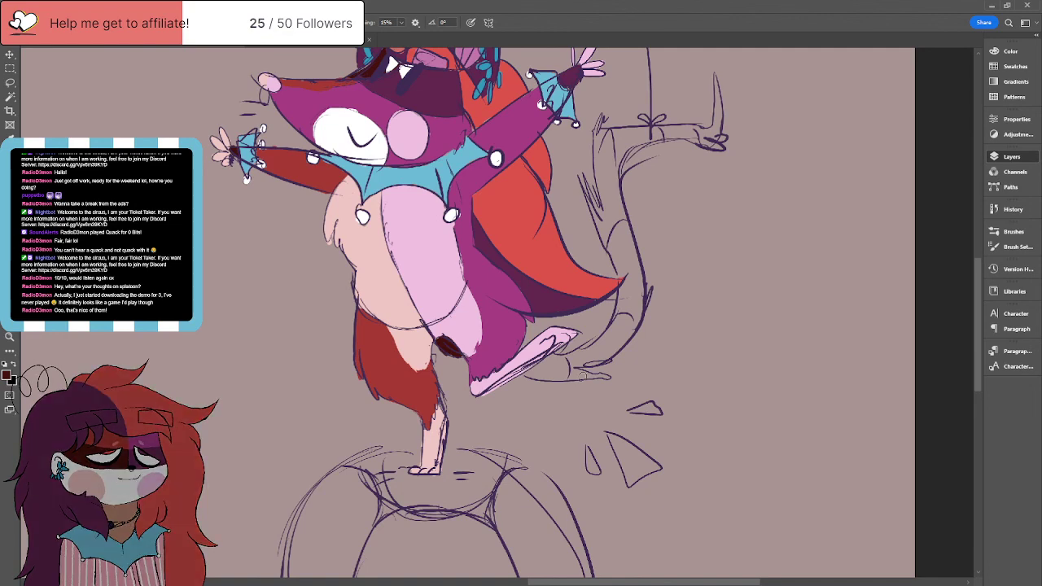
key(ctrl+z)
Step: Sample the dark purple and fill the tail piece between the legs, alternating bands along the tail and the pointed tip
key(space)
alt+click(485, 241)
mouse_move(444, 338)
mouse_down()
mouse_move(436, 350)
mouse_move(460, 361)
mouse_up()
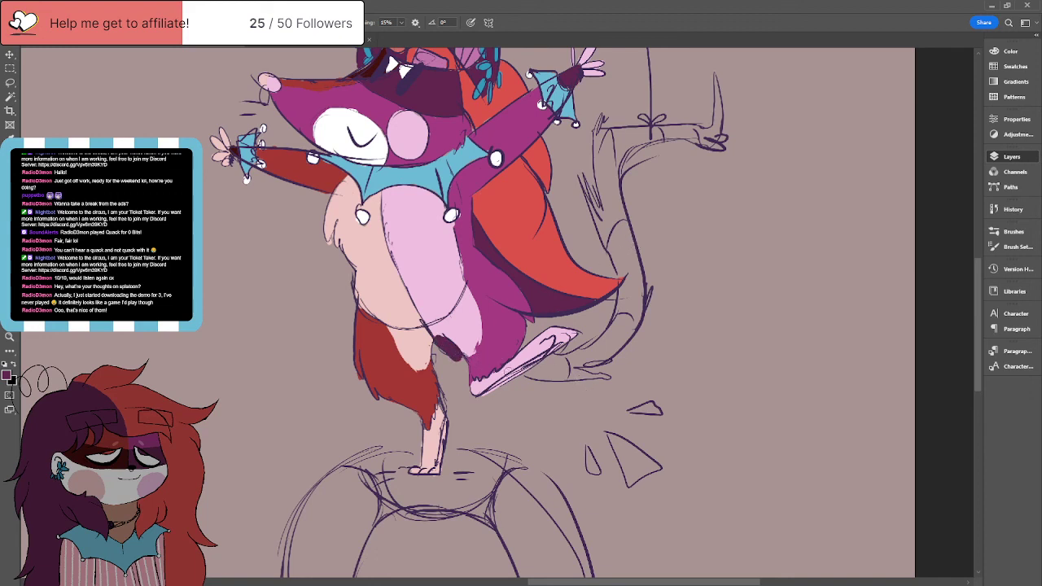
mouse_move(525, 373)
mouse_down()
mouse_move(568, 378)
mouse_move(569, 359)
mouse_move(550, 355)
mouse_move(530, 374)
mouse_move(560, 373)
mouse_move(563, 359)
mouse_up()
mouse_move(632, 304)
mouse_down()
mouse_move(640, 319)
mouse_move(620, 308)
mouse_move(619, 292)
mouse_move(626, 283)
mouse_move(630, 302)
mouse_move(637, 277)
mouse_move(642, 305)
mouse_move(607, 240)
mouse_move(617, 220)
mouse_move(640, 273)
mouse_move(632, 260)
mouse_move(619, 270)
mouse_move(627, 258)
mouse_move(615, 244)
mouse_move(626, 230)
mouse_up()
mouse_move(599, 122)
mouse_down()
mouse_move(595, 151)
mouse_move(604, 130)
mouse_move(619, 144)
mouse_move(615, 165)
mouse_move(659, 140)
mouse_move(655, 130)
mouse_move(613, 129)
mouse_move(656, 136)
mouse_move(628, 164)
mouse_move(649, 134)
mouse_move(711, 143)
mouse_move(717, 98)
mouse_move(720, 150)
mouse_up()
Step: Sample the bright red from the hair and fill the remaining tail bands between the dark purple ones
alt+click(479, 197)
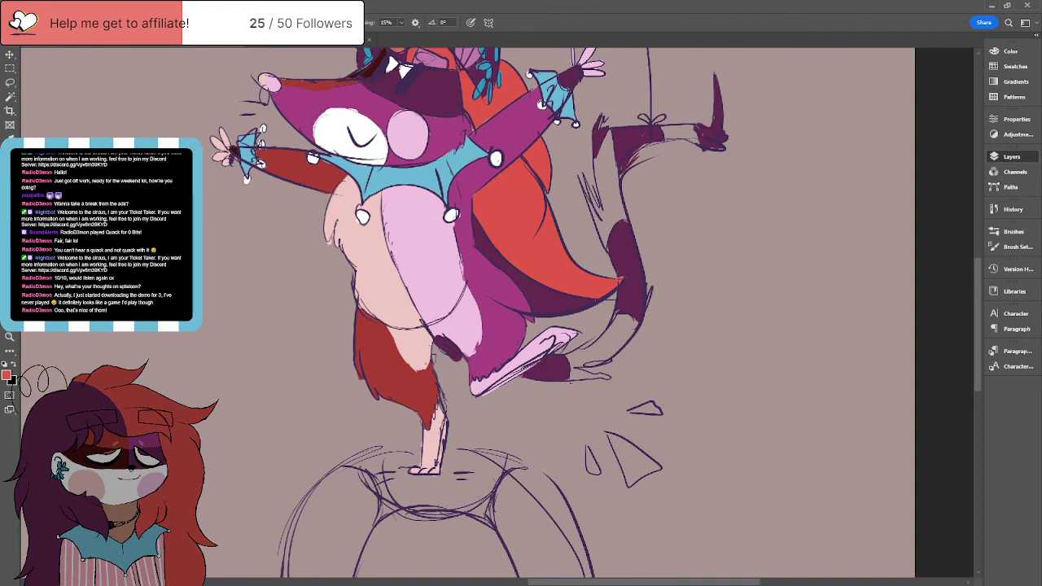
mouse_move(574, 375)
mouse_down()
mouse_move(607, 376)
mouse_move(577, 376)
mouse_move(600, 351)
mouse_move(591, 345)
mouse_move(580, 365)
mouse_move(608, 357)
mouse_move(634, 322)
mouse_move(609, 330)
mouse_move(600, 347)
mouse_move(632, 326)
mouse_up()
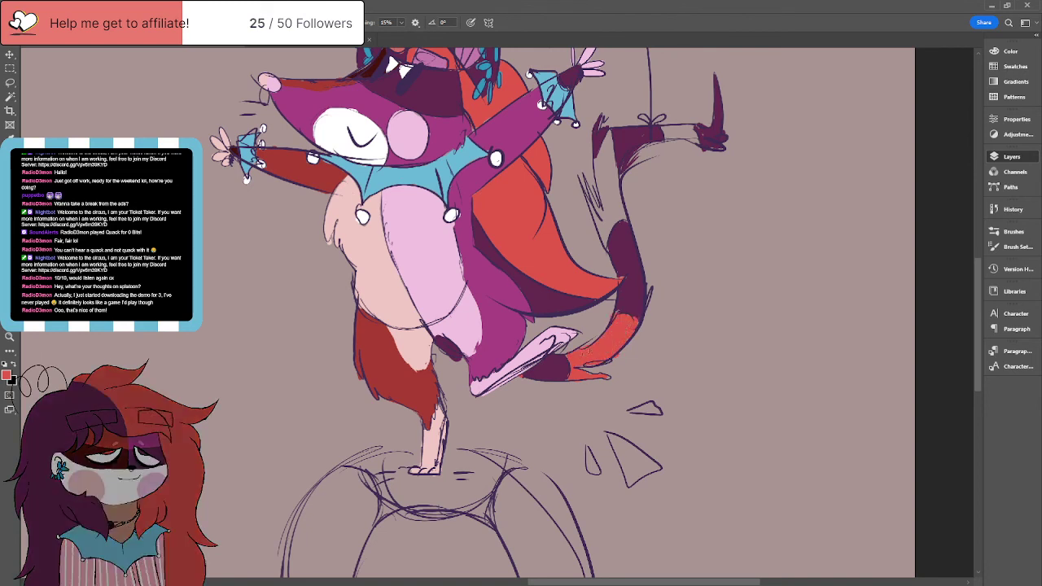
mouse_move(602, 240)
mouse_down()
mouse_move(588, 199)
mouse_move(607, 228)
mouse_move(624, 214)
mouse_move(602, 232)
mouse_move(596, 147)
mouse_move(606, 137)
mouse_move(615, 188)
mouse_move(612, 168)
mouse_move(604, 207)
mouse_move(602, 155)
mouse_move(615, 185)
mouse_up()
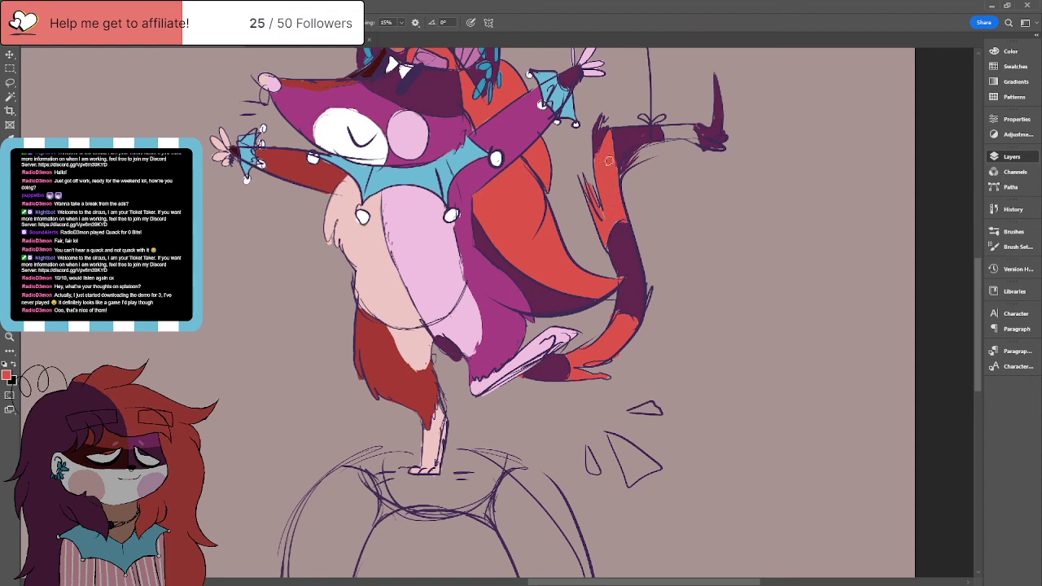
mouse_move(667, 132)
mouse_down()
mouse_move(692, 138)
mouse_move(679, 126)
mouse_move(663, 130)
mouse_up()
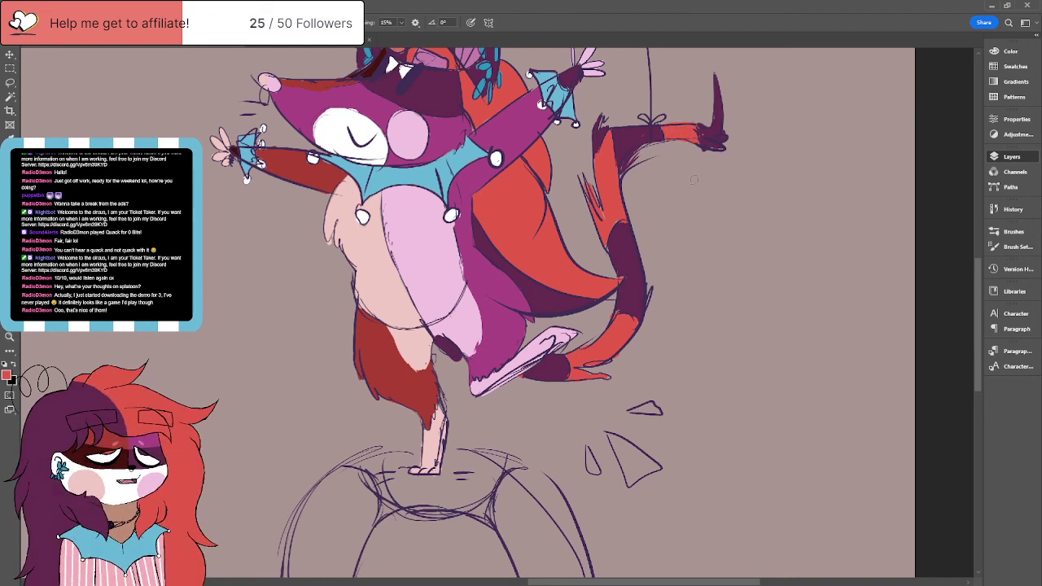
scroll(693, 179, up, 5)
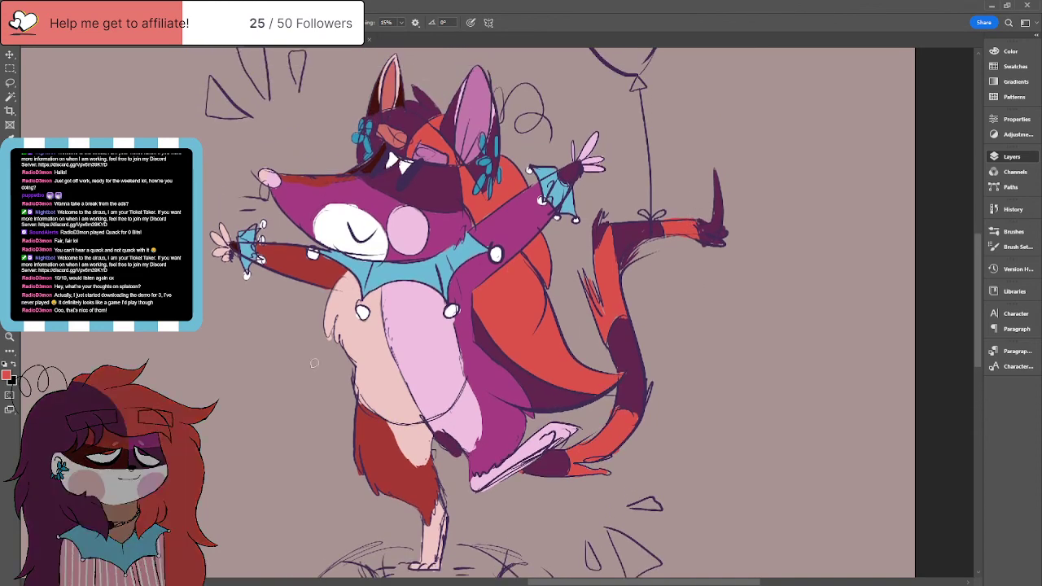
Step: Show the whole canvas and try a temporary white-filled layer that turns the background and the coloured chibi greyscale
key(z)
alt+click(182, 356)
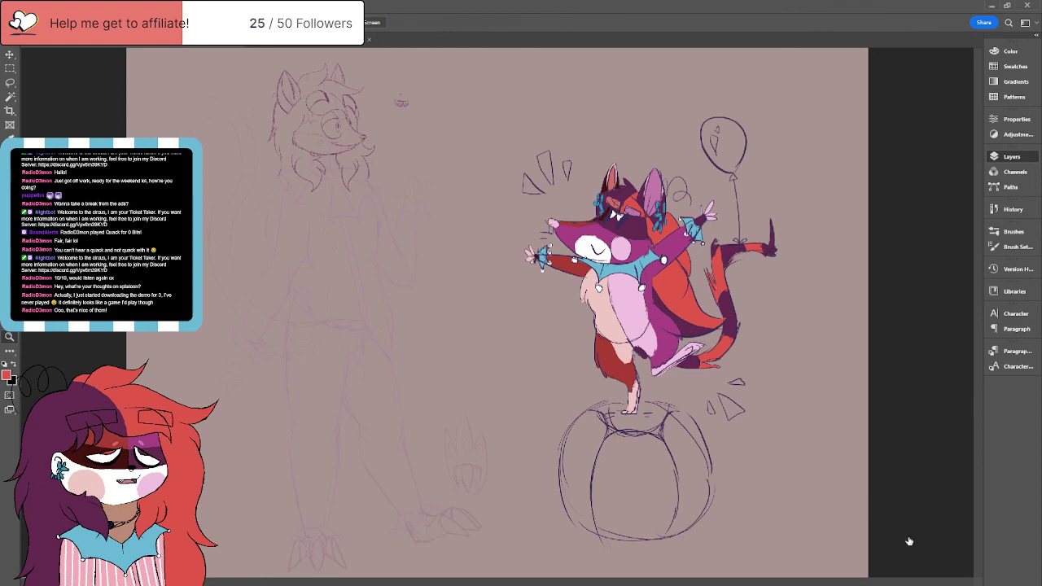
key(x)
key(x)
key(Delete)
key(x)
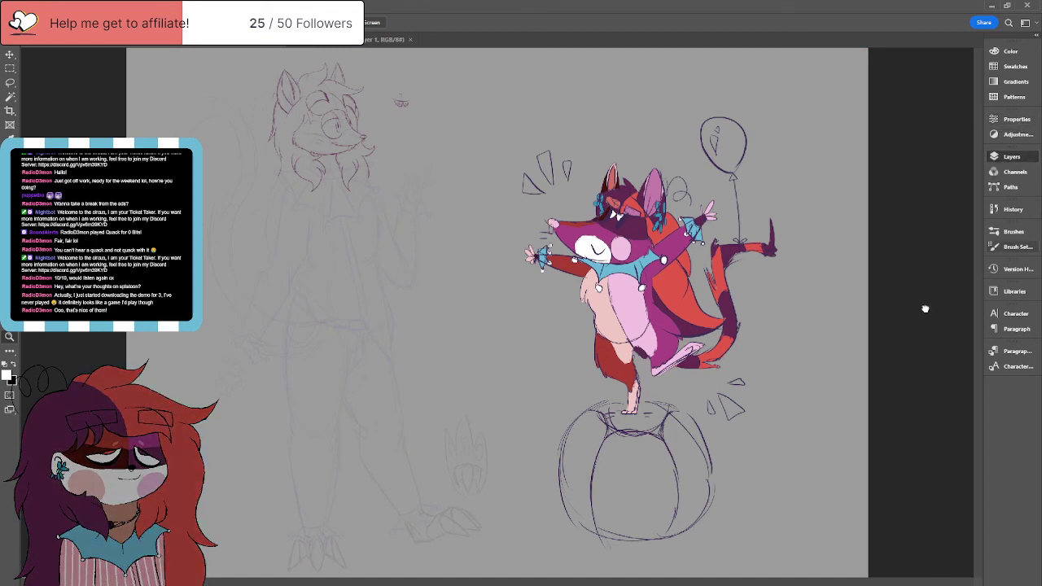
key(ctrl+y)
key(ctrl+y)
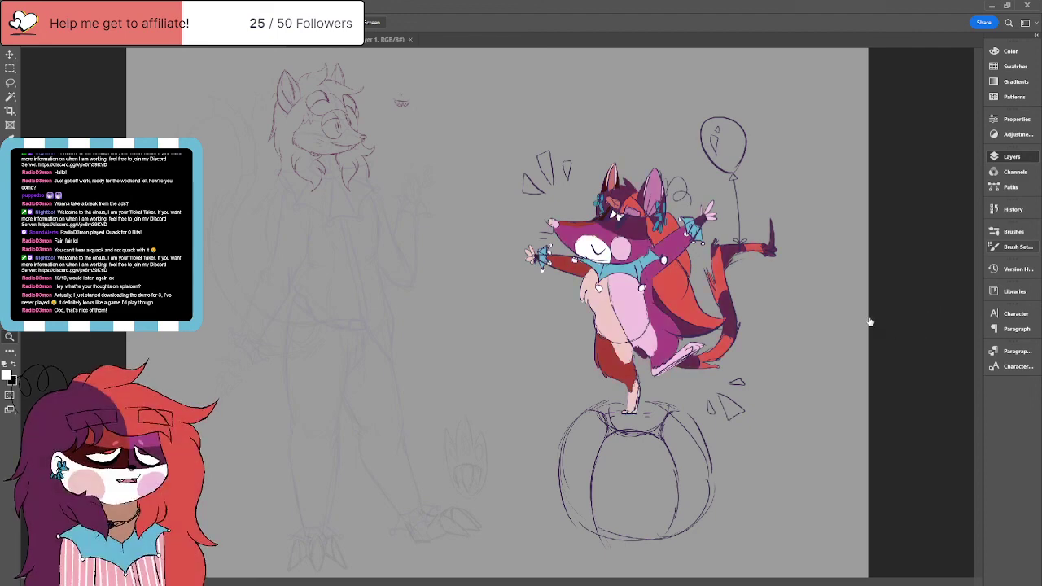
key(ctrl+y)
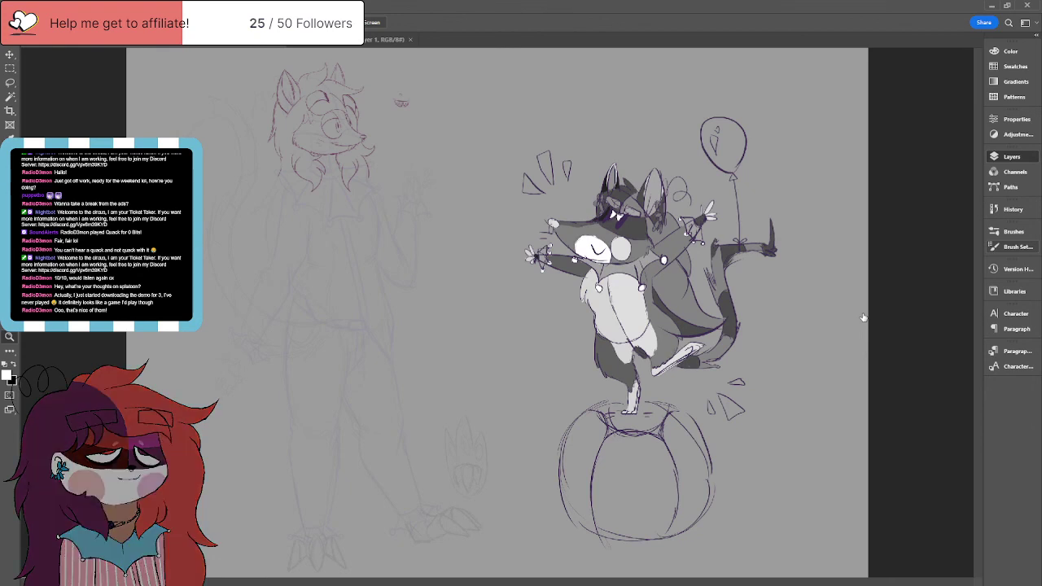
Step: Toggle the line art, background and greyscale layers to compare the chibi's values, and return the canvas to full colour
key(ctrl+comma)
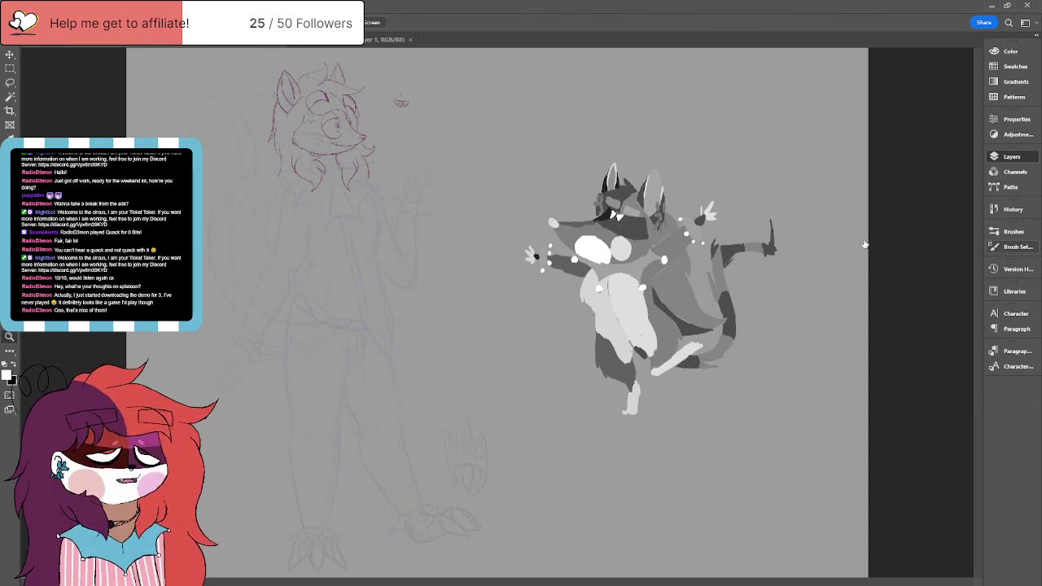
click(868, 455)
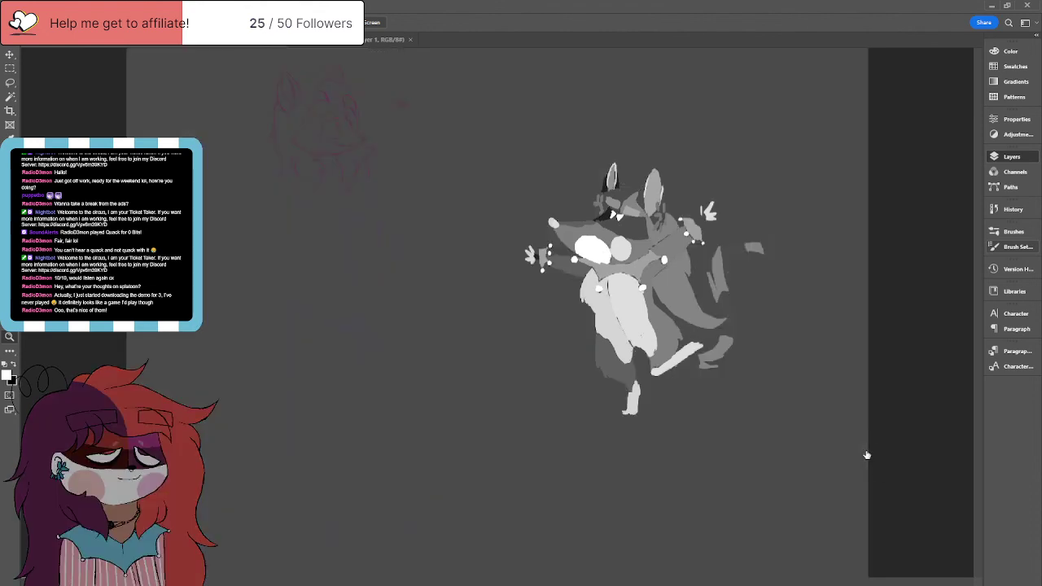
click(867, 455)
click(865, 244)
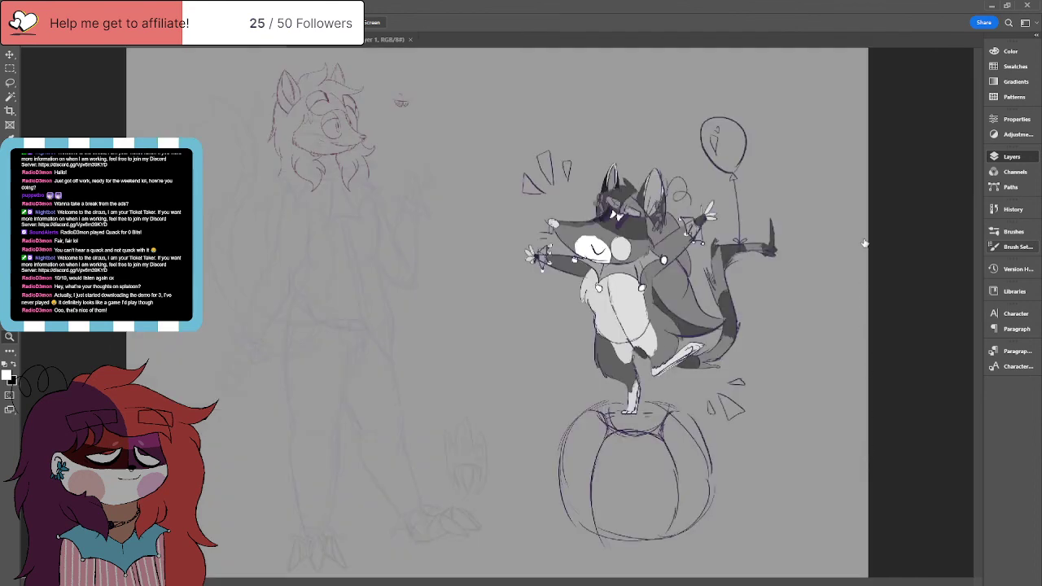
click(866, 340)
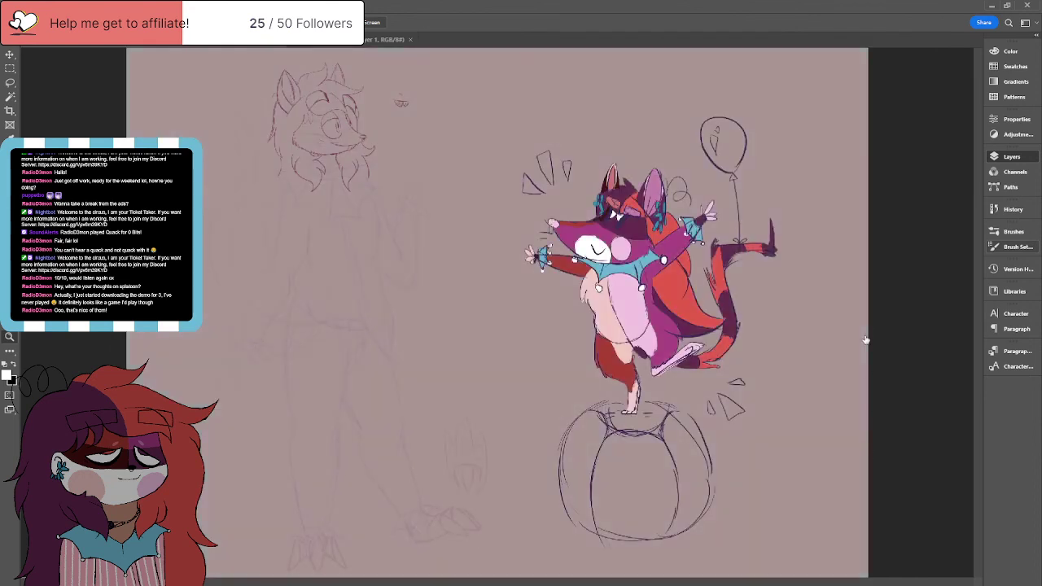
click(866, 339)
click(866, 319)
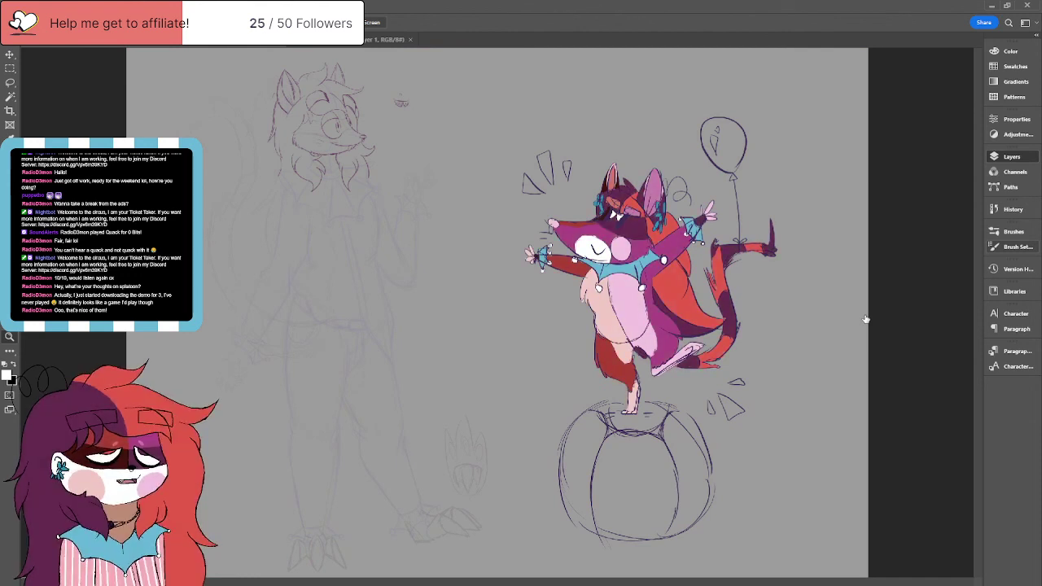
key(ctrl+y)
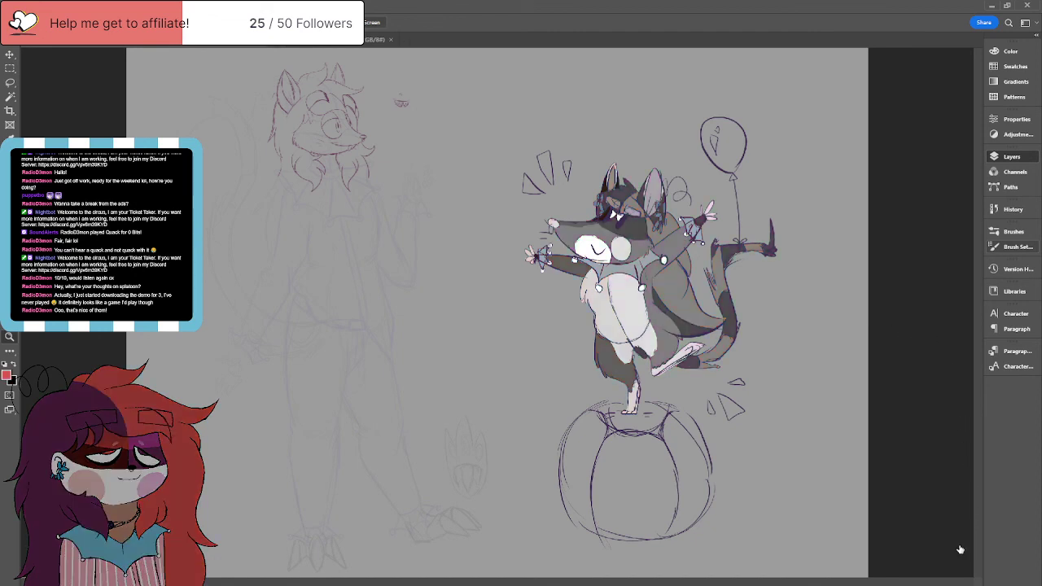
key(ctrl+y)
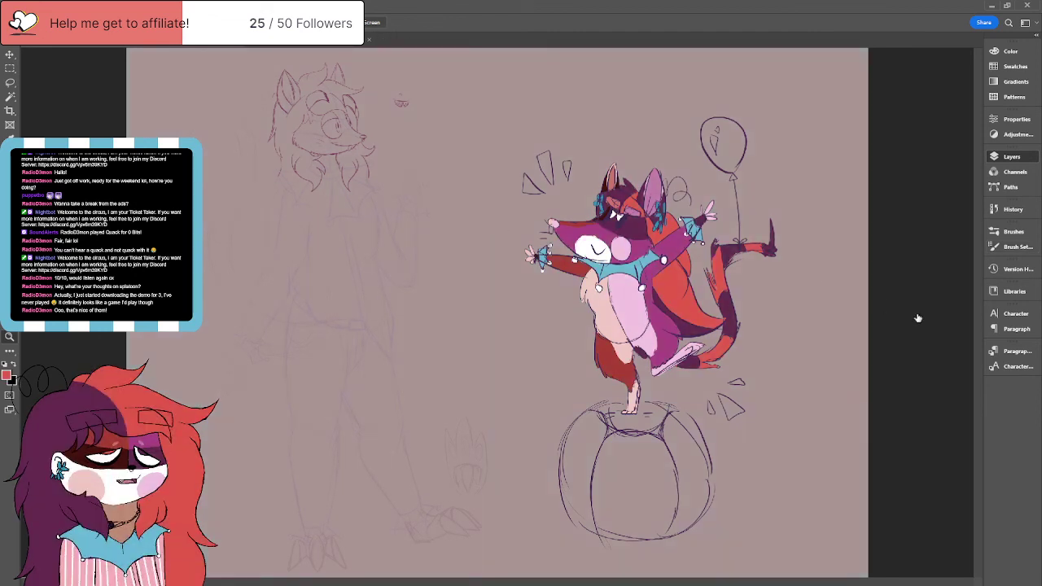